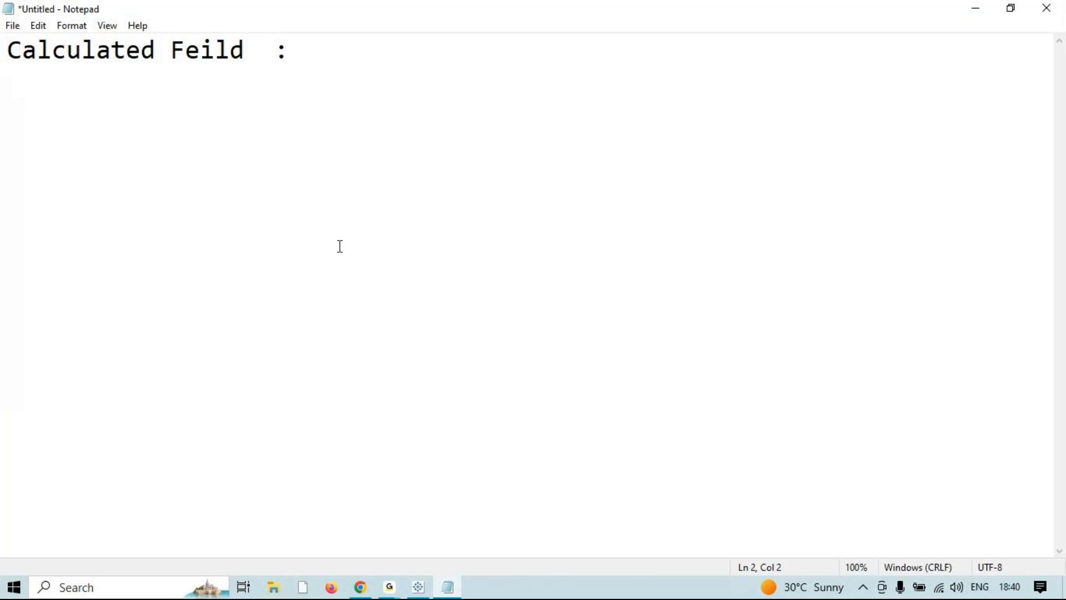
- Add the heading "Formulas :" below the "Calculated Feild :" line, leaving a blank line between them
{"action": "key", "text": "Return"}
{"action": "type", "text": "Formulas  :"}
{"action": "key", "text": "Return"}
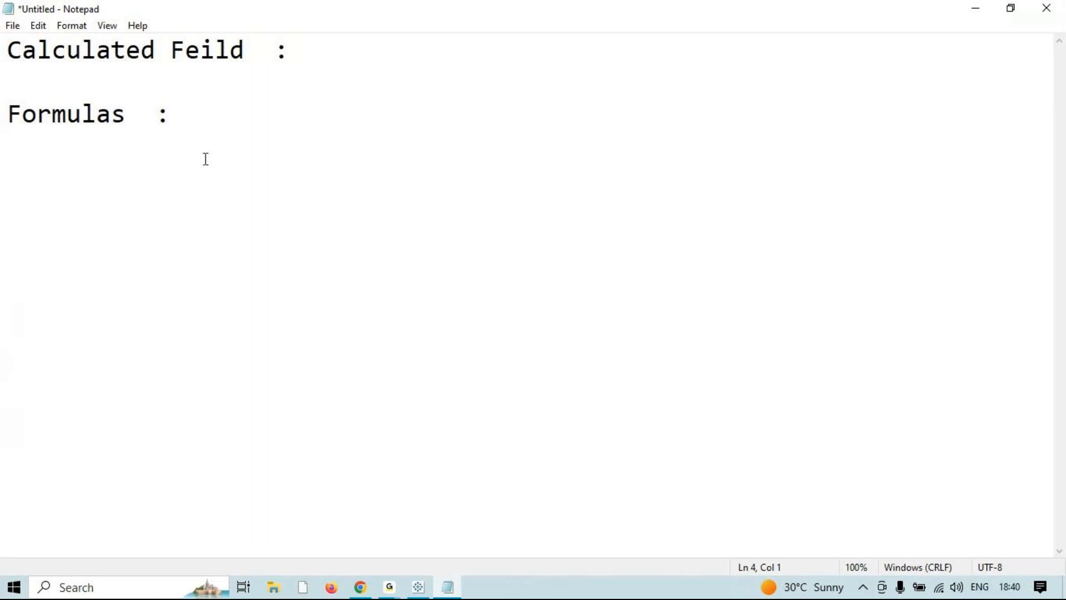
- Write "String Function" as the first entry under the Formulas heading, separated by a blank line
{"action": "key", "text": "Return"}
{"action": "type", "text": "Text"}
{"action": "key", "text": "BackSpace"}
{"action": "key", "text": "BackSpace"}
{"action": "key", "text": "BackSpace"}
{"action": "key", "text": "BackSpace"}
{"action": "key", "text": "BackSpace"}
{"action": "type", "text": "Stri"}
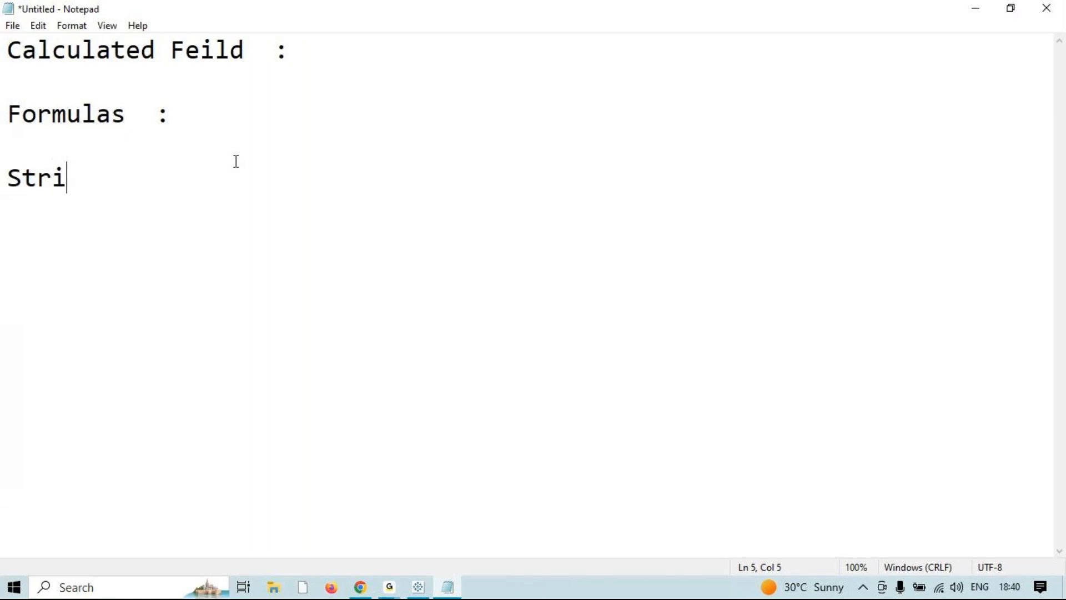
{"action": "type", "text": "ng Functin"}
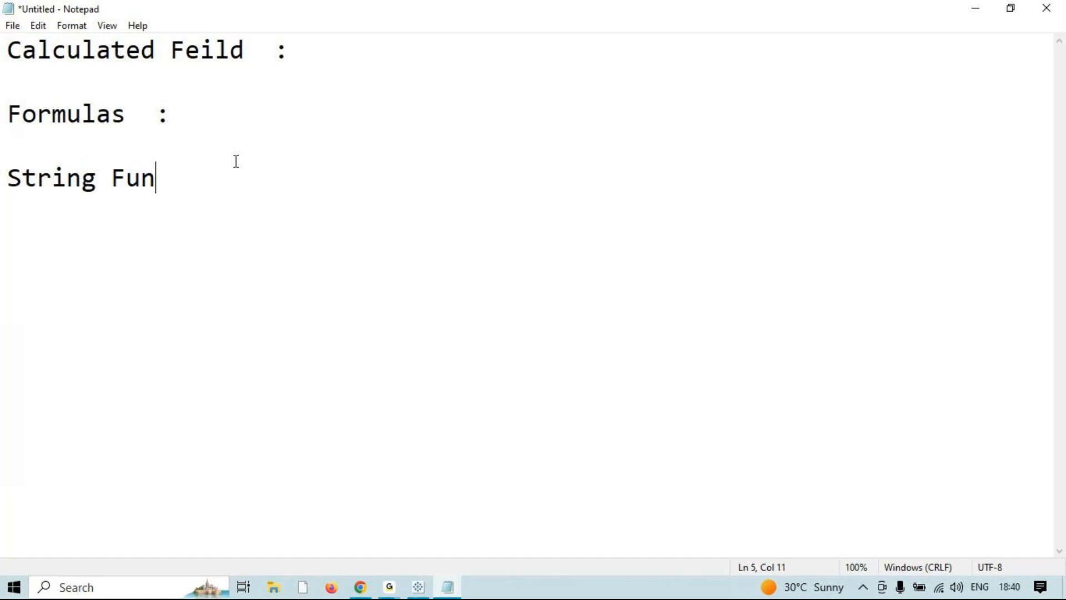
{"action": "key", "text": "BackSpace"}
{"action": "key", "text": "BackSpace"}
{"action": "type", "text": "ion"}
- Add "Arithmatic Function" and "Logical Function" on separate lines below the String Function entry
{"action": "key", "text": "Return"}
{"action": "type", "text": "Arithmati"}
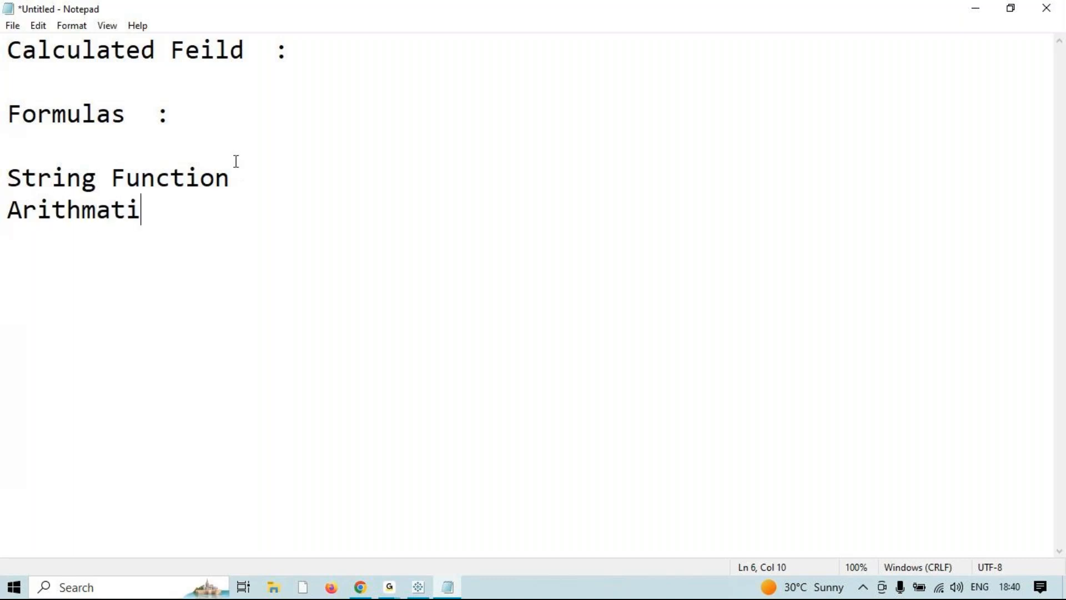
{"action": "type", "text": "c Functi"}
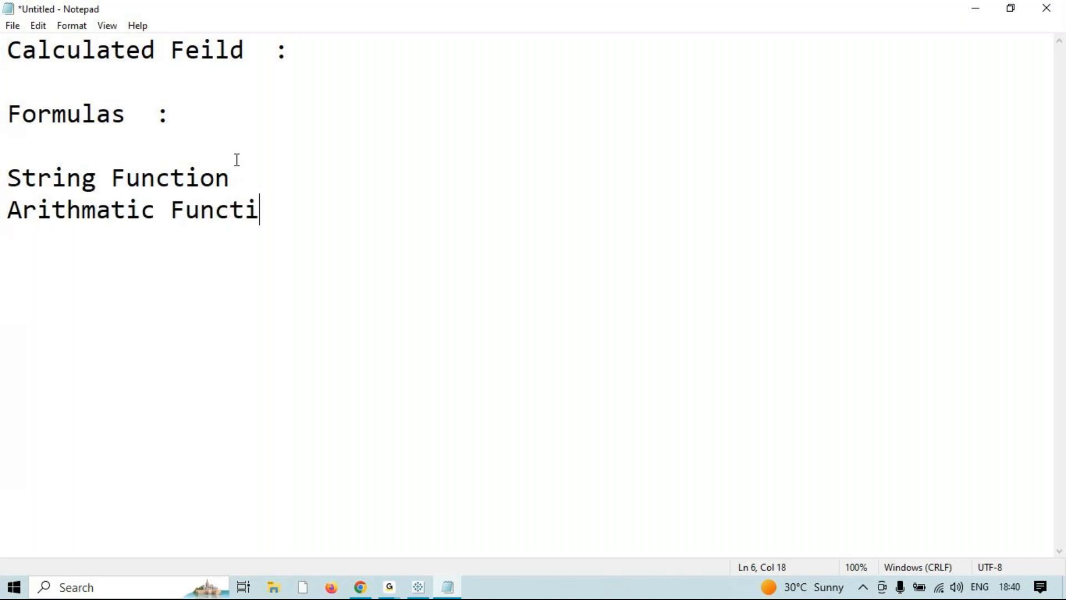
{"action": "type", "text": "on"}
{"action": "key", "text": "Return"}
{"action": "type", "text": "Lo"}
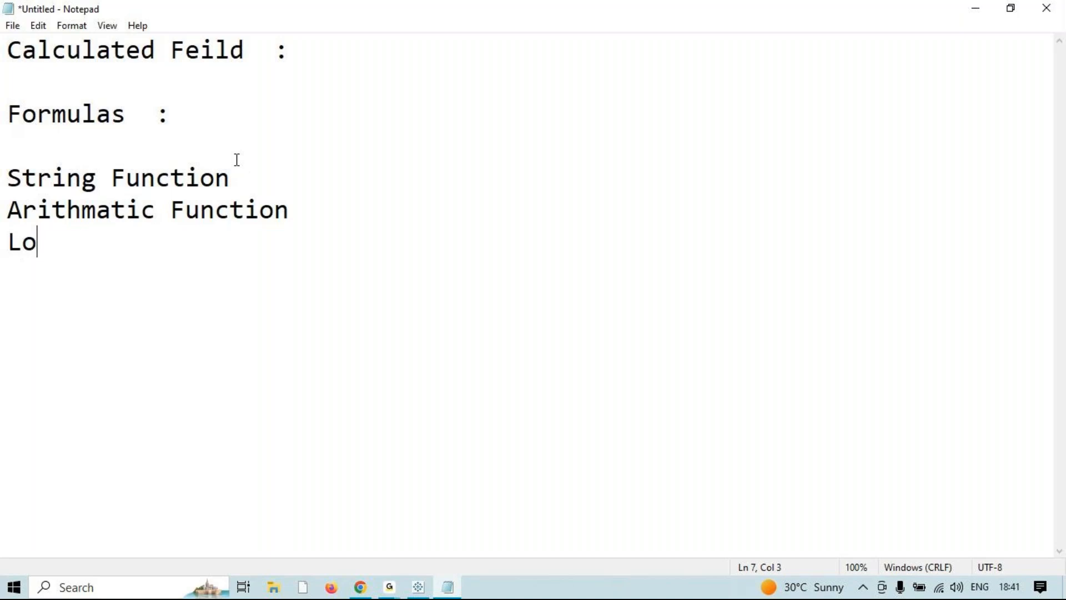
{"action": "type", "text": "gical Fun"}
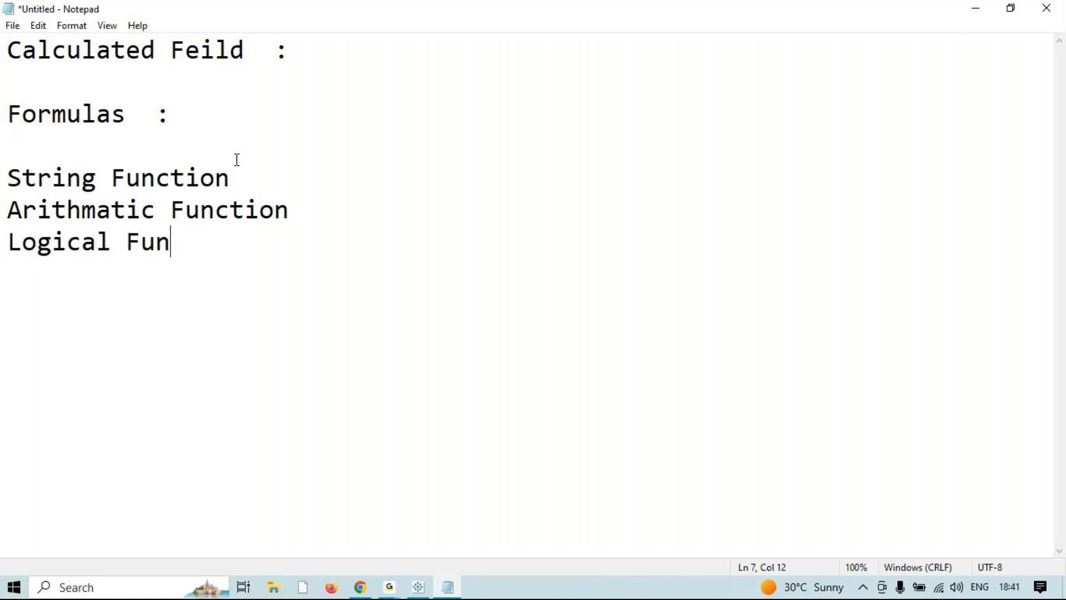
{"action": "type", "text": "ction"}
- Add "Date Function" as the last entry of the function list, followed by blank lines
{"action": "key", "text": "Return"}
{"action": "type", "text": "Date "}
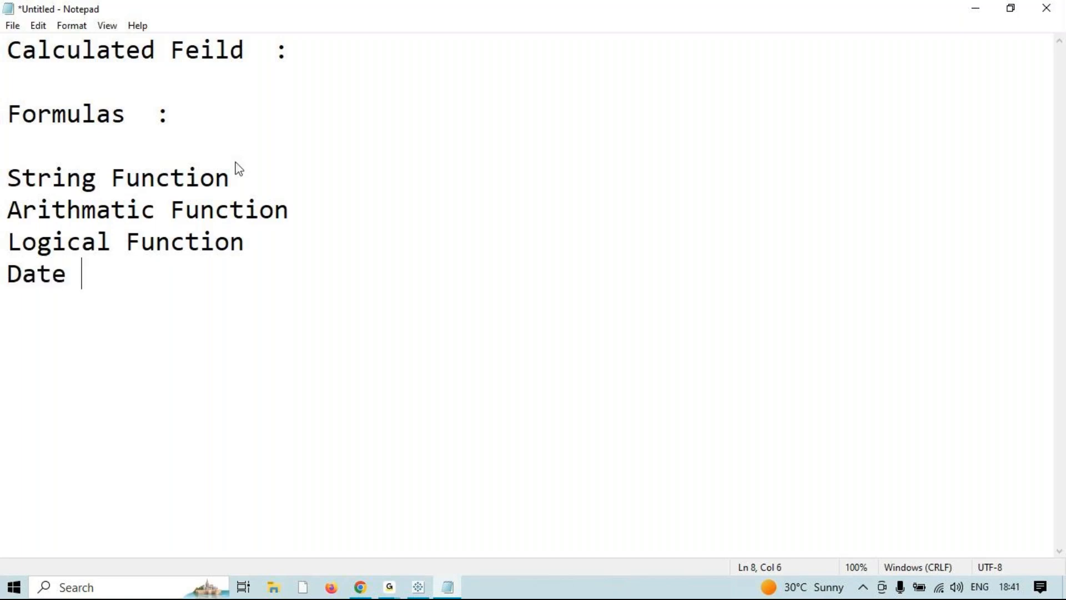
{"action": "type", "text": "Functi"}
{"action": "key", "text": "BackSpace"}
{"action": "type", "text": "tion"}
{"action": "key", "text": "Return"}
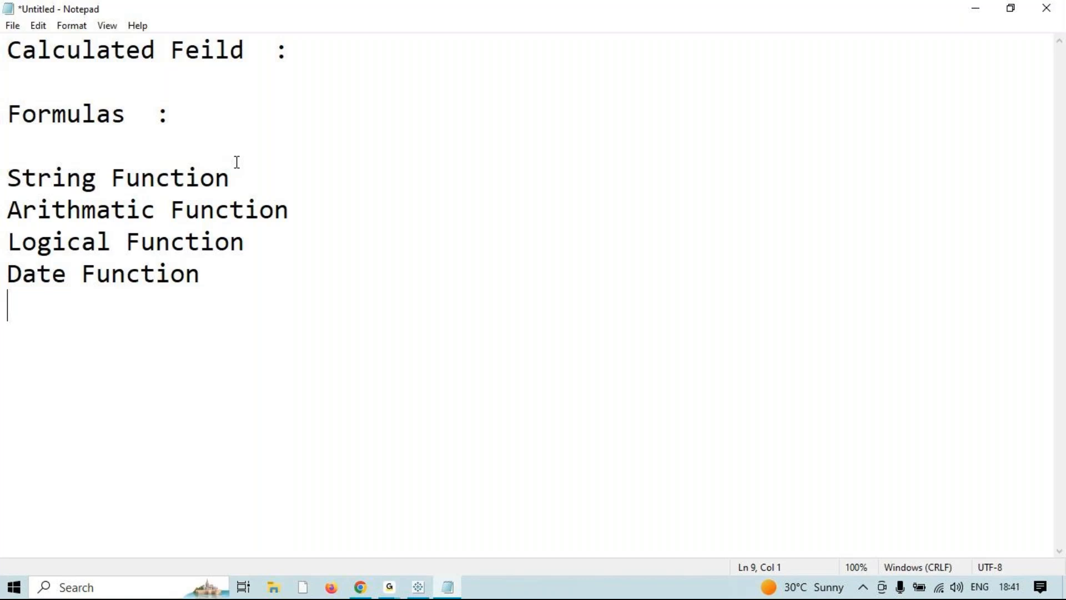
{"action": "key", "text": "Return"}
- Switch to the Tableau workbook and hide the Show Me chart suggestions on Sheet 1
{"action": "key", "text": "alt+Tab"}
{"action": "key", "text": "alt+Tab"}
{"action": "key", "text": "alt+Tab"}
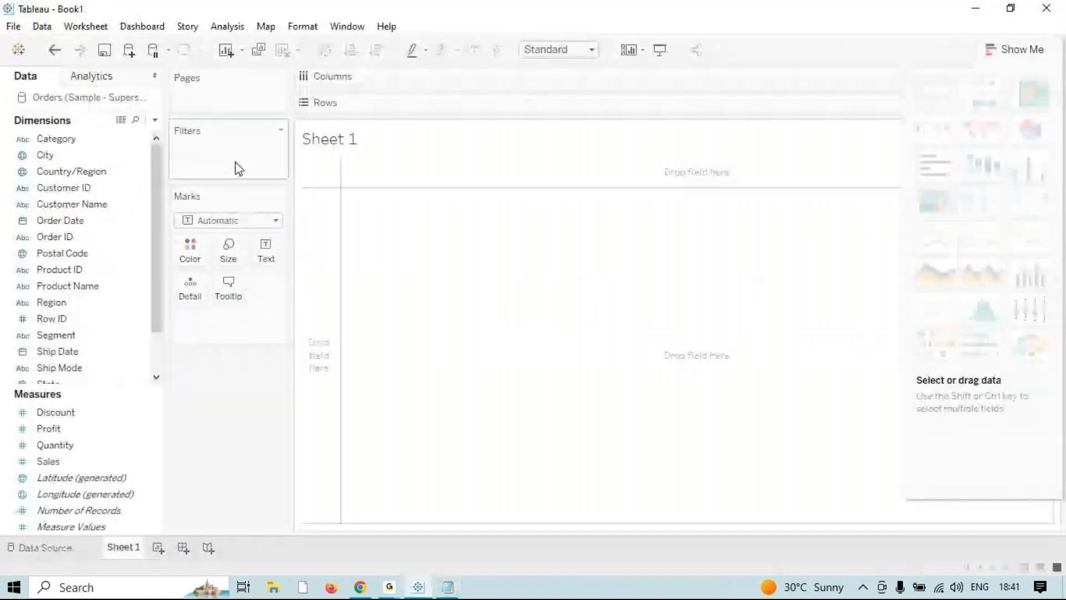
{"action": "left_click", "coordinate": [1026, 51]}
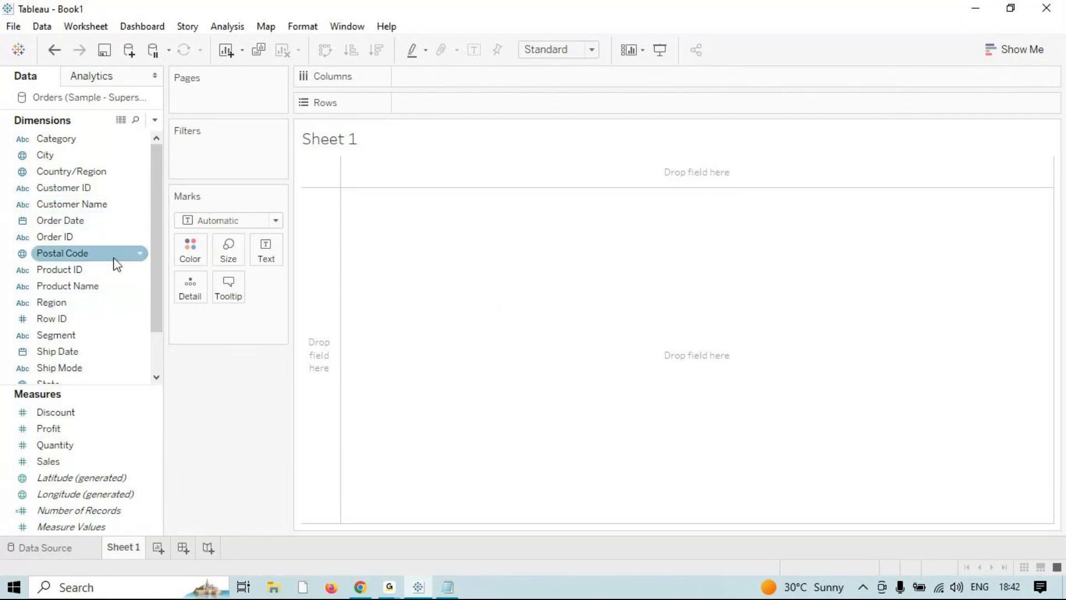
- Add the Customer Name dimension to the rows of Sheet 1 and look through the listed customers
{"action": "mouse_move", "coordinate": [157, 200]}
{"action": "left_mouse_down"}
{"action": "mouse_move", "coordinate": [158, 251]}
{"action": "mouse_move", "coordinate": [139, 186]}
{"action": "left_mouse_up"}
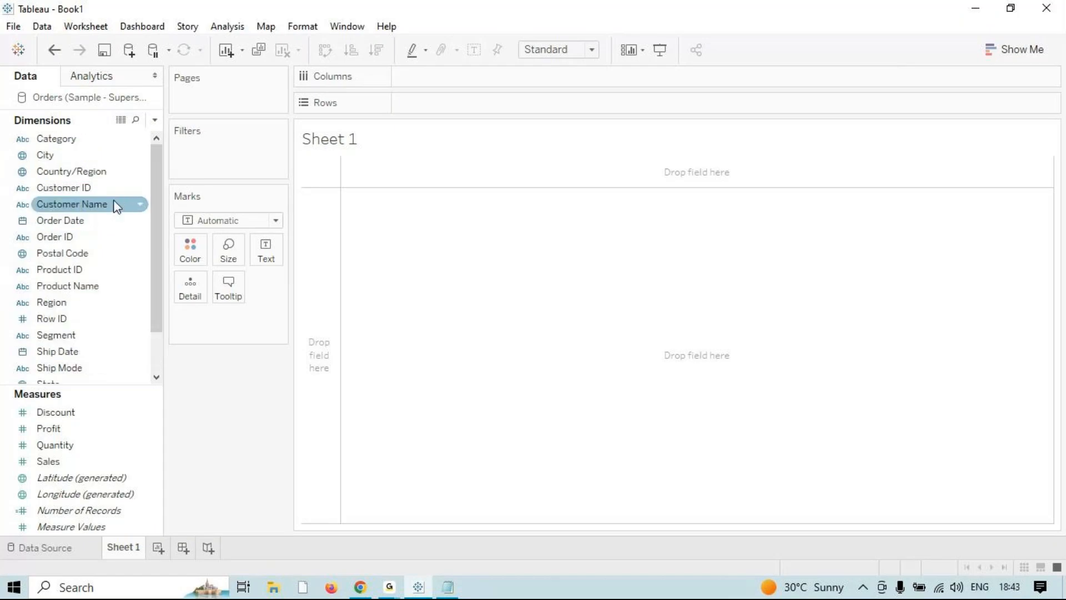
{"action": "left_click", "coordinate": [114, 202]}
{"action": "double_click", "coordinate": [118, 202]}
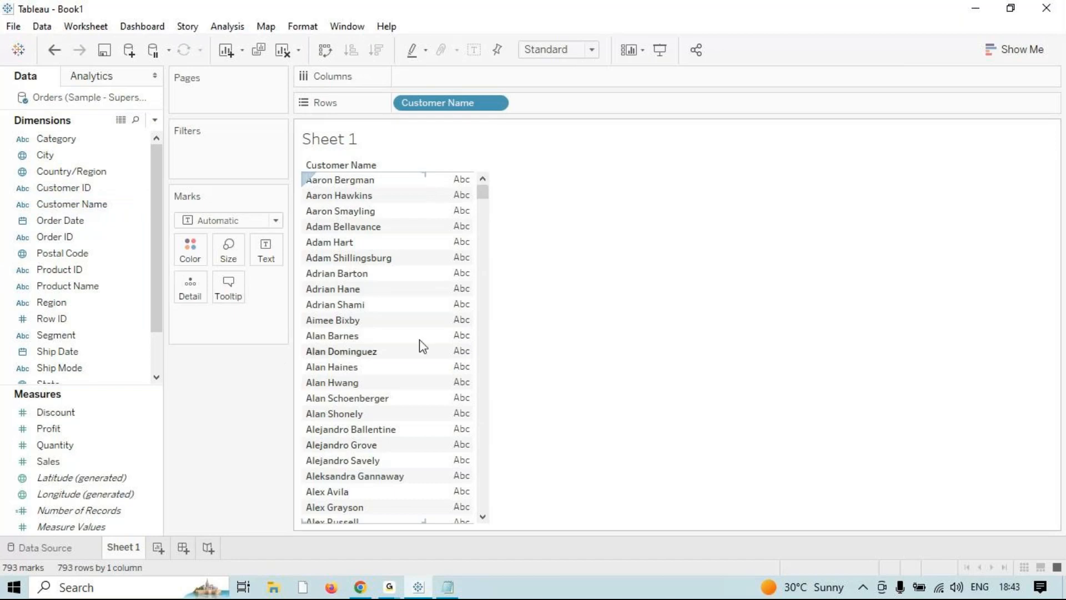
{"action": "mouse_move", "coordinate": [469, 223]}
{"action": "left_click_drag", "start_coordinate": [483, 198], "coordinate": [332, 200]}
- Start a new calculated field, name it "Upper" and make its formula area ready for entry
{"action": "left_click", "coordinate": [232, 29]}
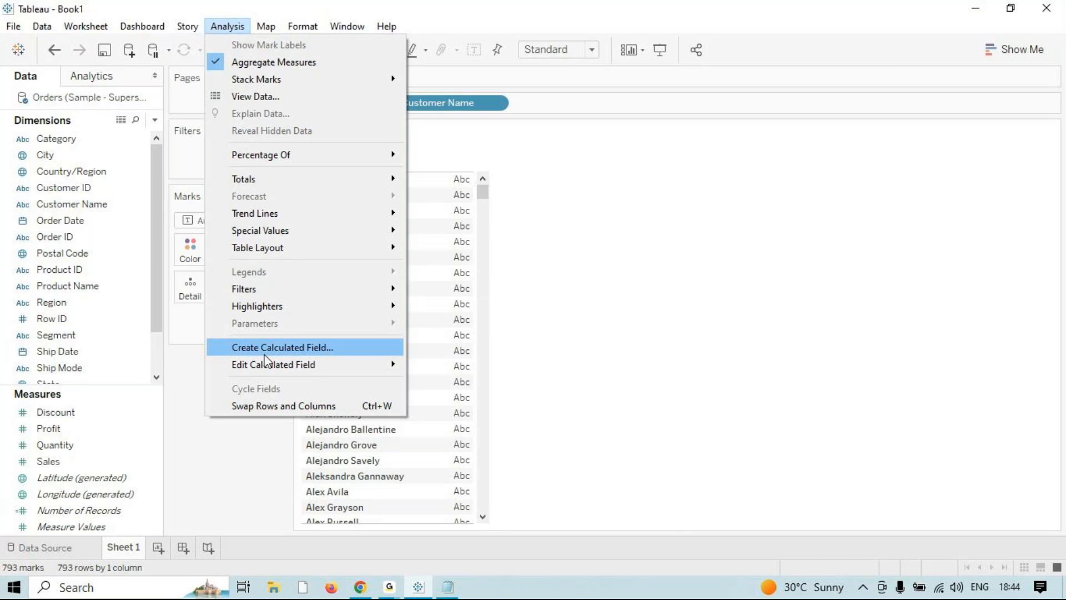
{"action": "left_click", "coordinate": [295, 348]}
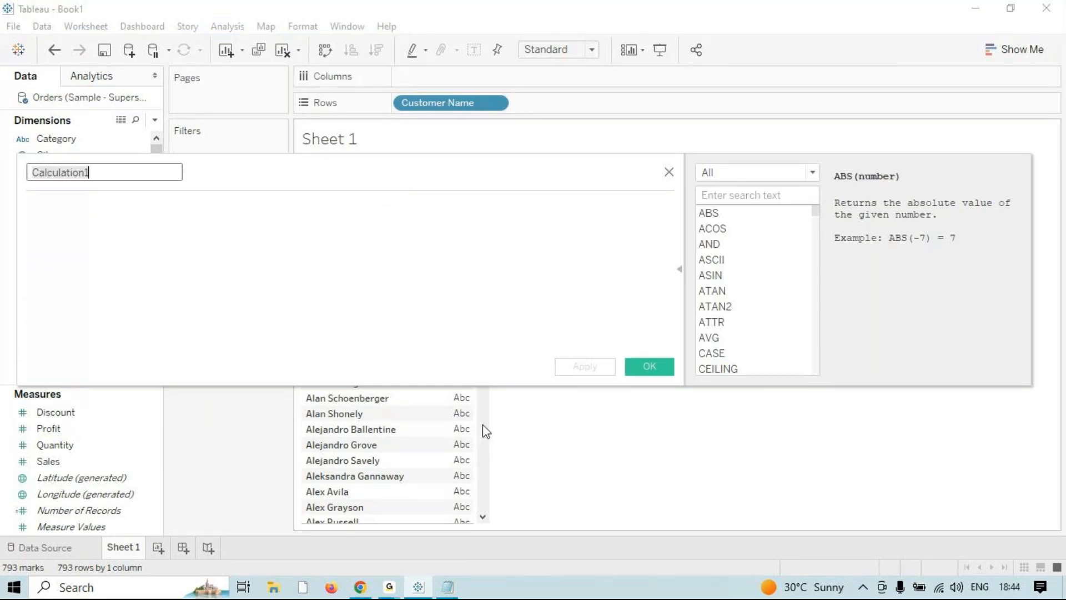
{"action": "type", "text": "U"}
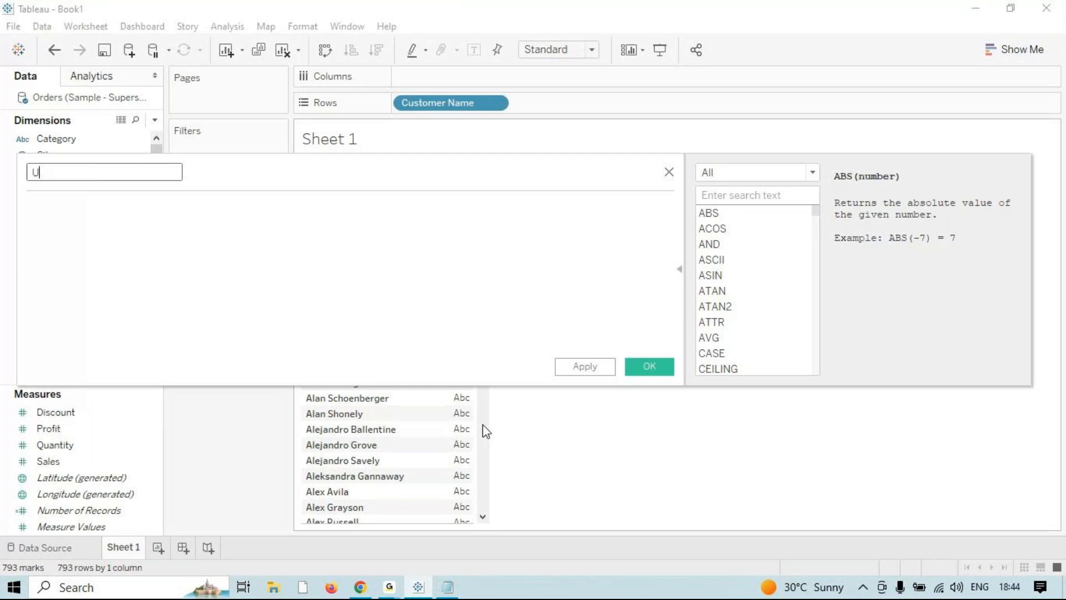
{"action": "type", "text": "ppper"}
{"action": "key", "text": "BackSpace"}
{"action": "key", "text": "BackSpace"}
{"action": "key", "text": "BackSpace"}
{"action": "type", "text": "er"}
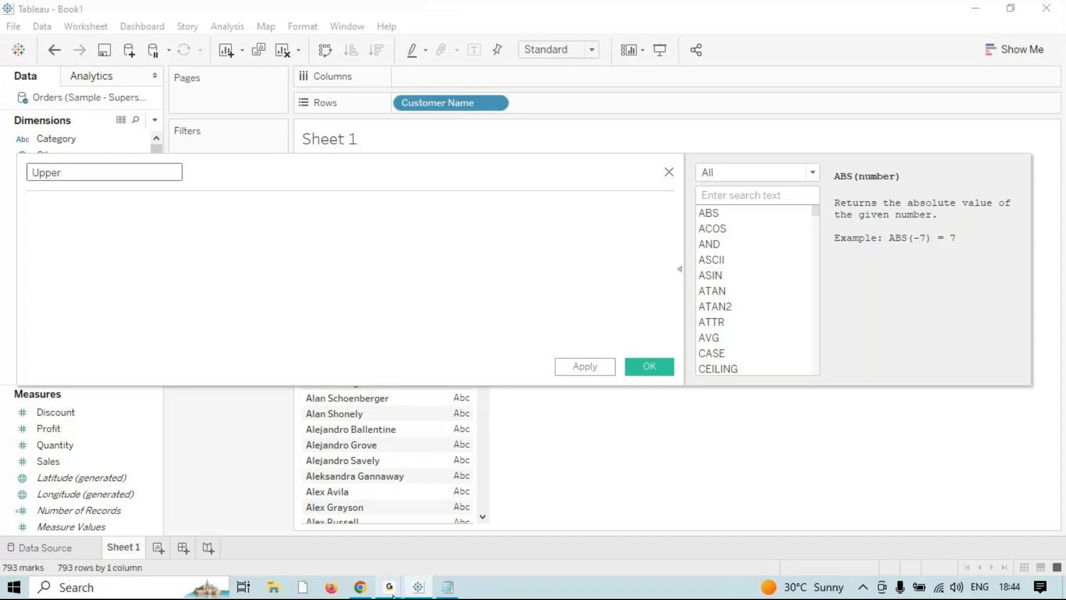
{"action": "mouse_move", "coordinate": [444, 572]}
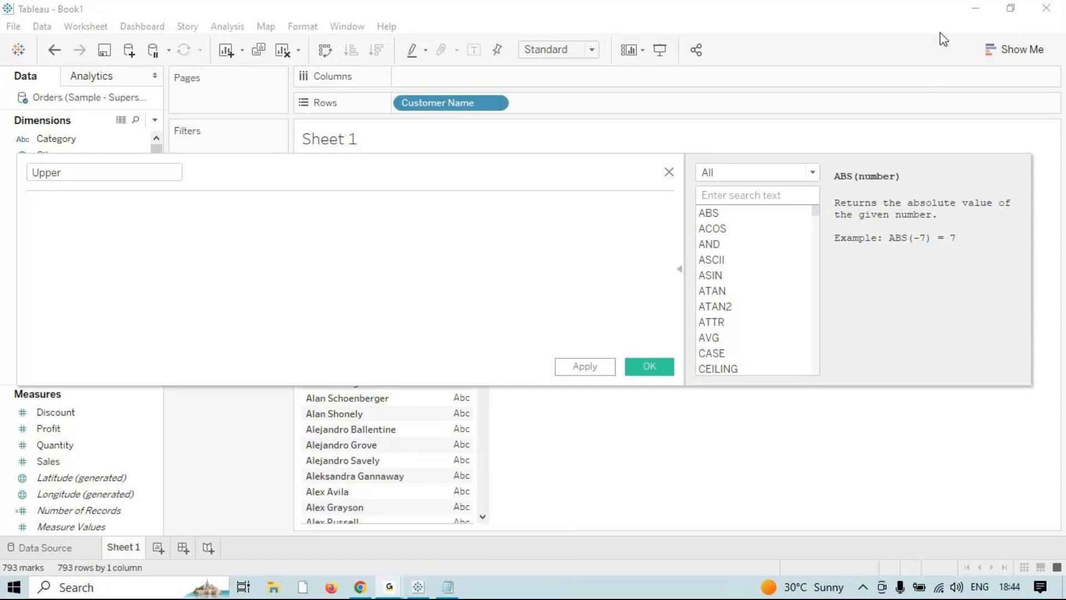
{"action": "left_click", "coordinate": [167, 231]}
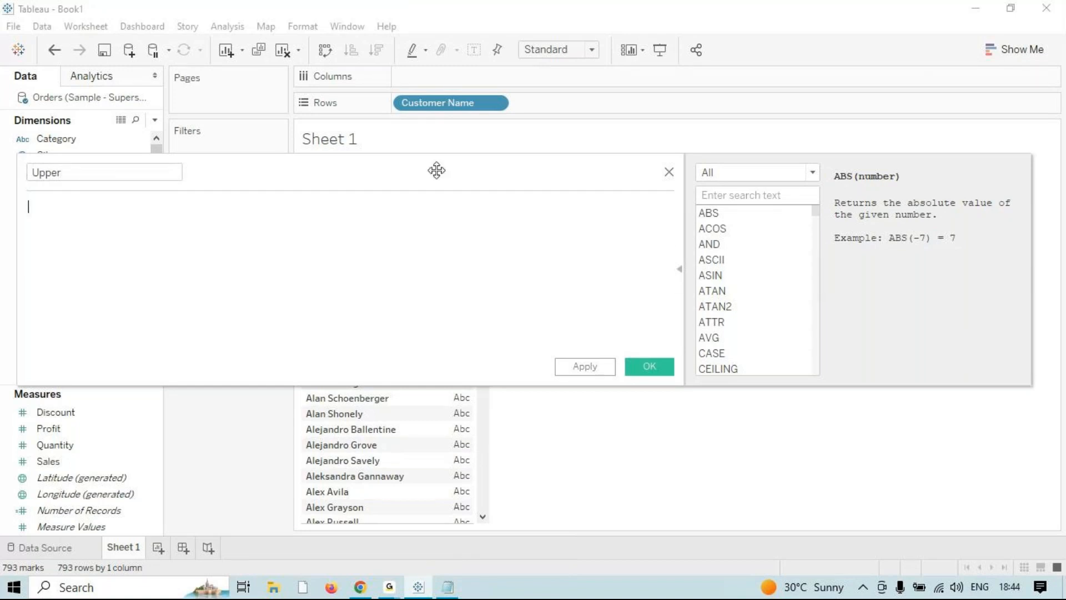
- Examine the function reference and its function categories in the calculation editor, repositioning the editor over the sheet
{"action": "left_click", "coordinate": [680, 269]}
{"action": "left_click_drag", "start_coordinate": [526, 174], "coordinate": [637, 185]}
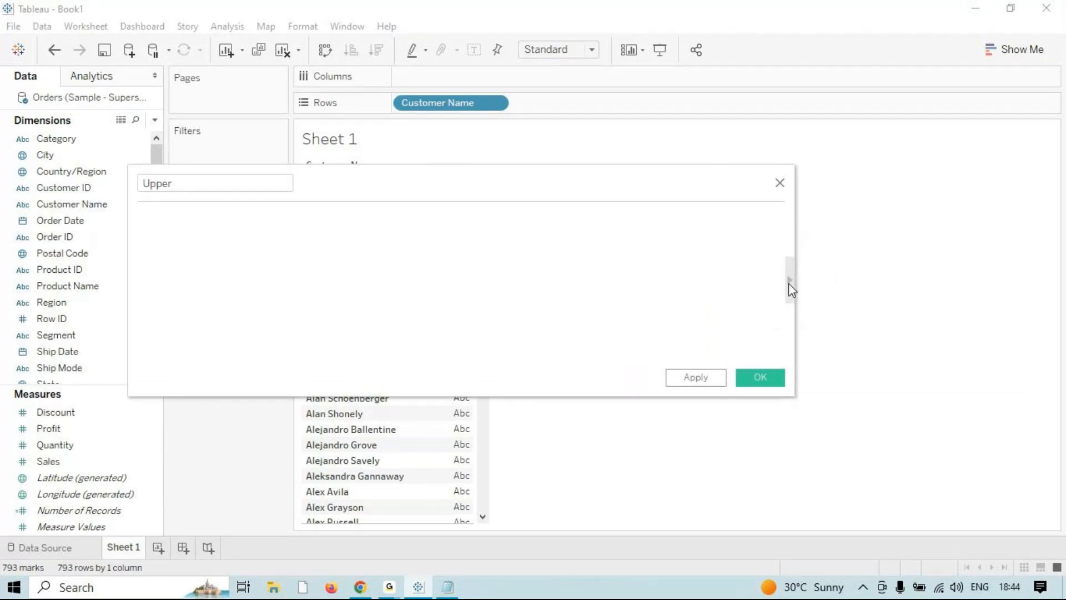
{"action": "left_click", "coordinate": [789, 282]}
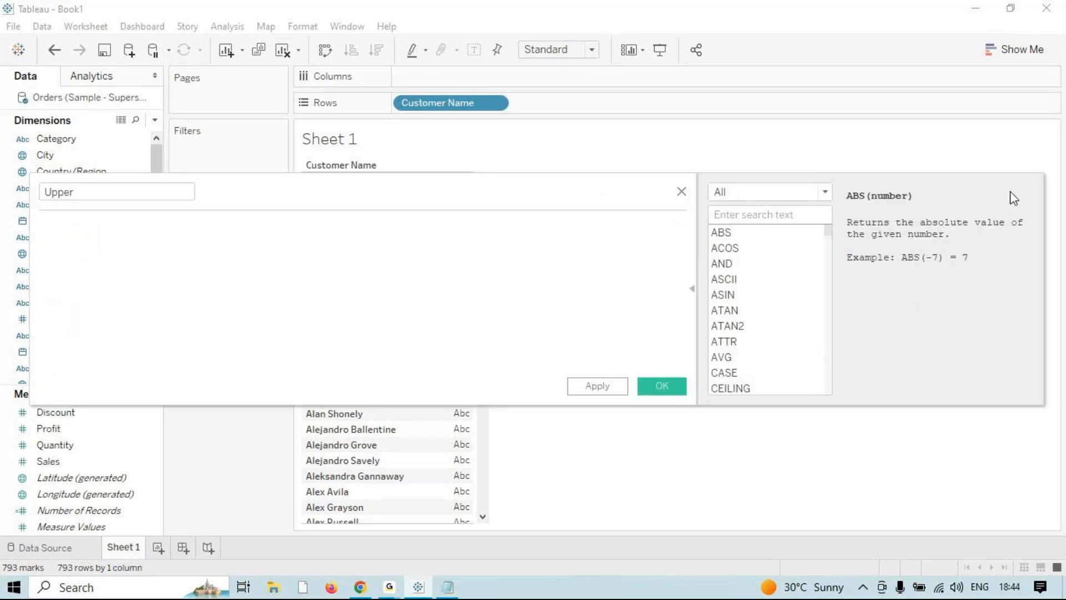
{"action": "left_click_drag", "start_coordinate": [829, 232], "coordinate": [805, 205]}
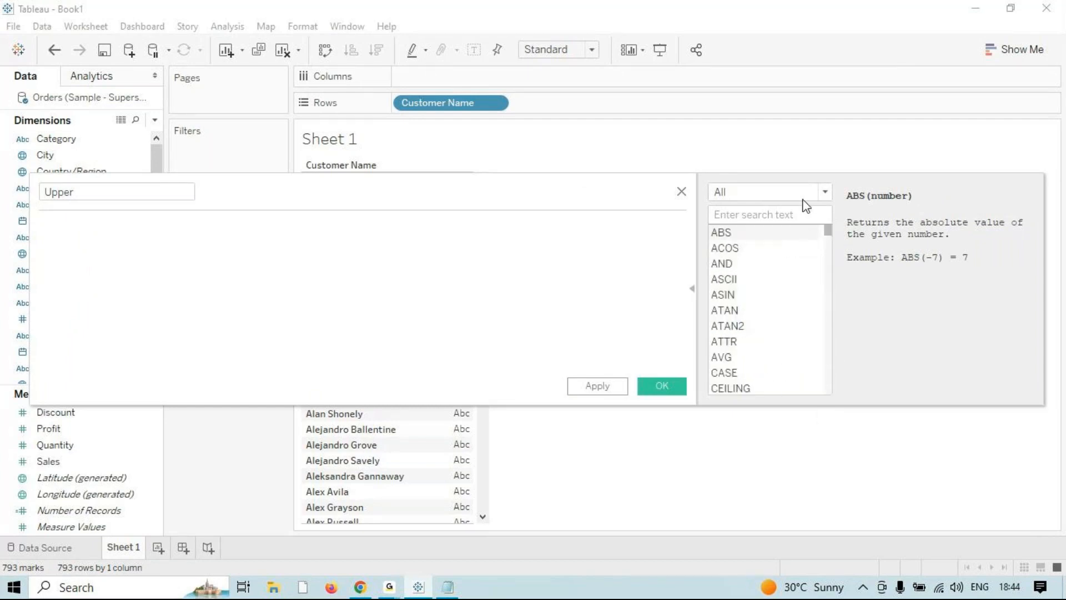
{"action": "left_click", "coordinate": [827, 194]}
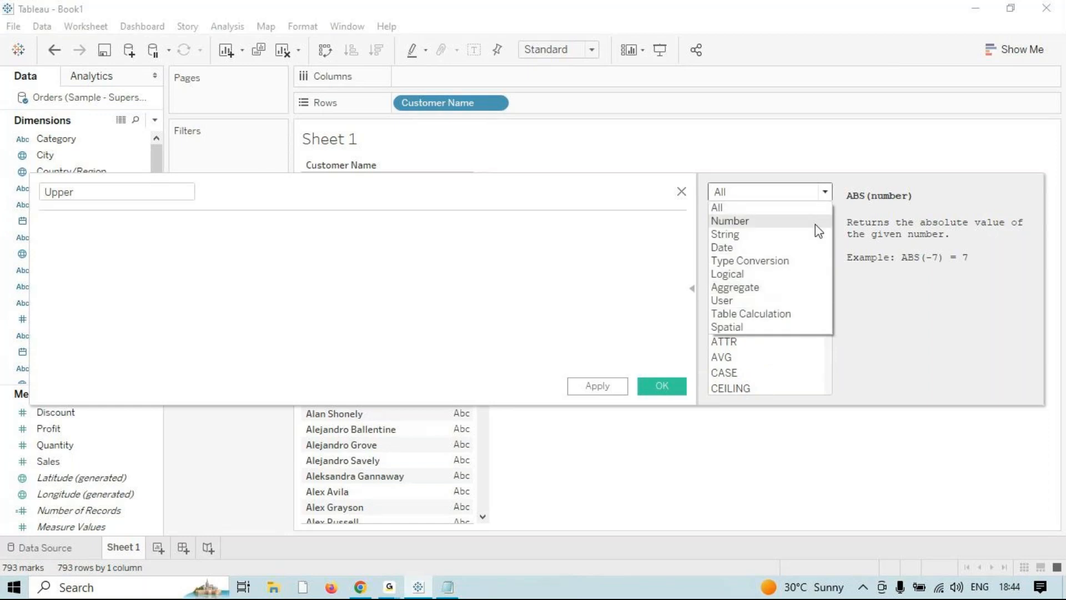
{"action": "left_click", "coordinate": [878, 338]}
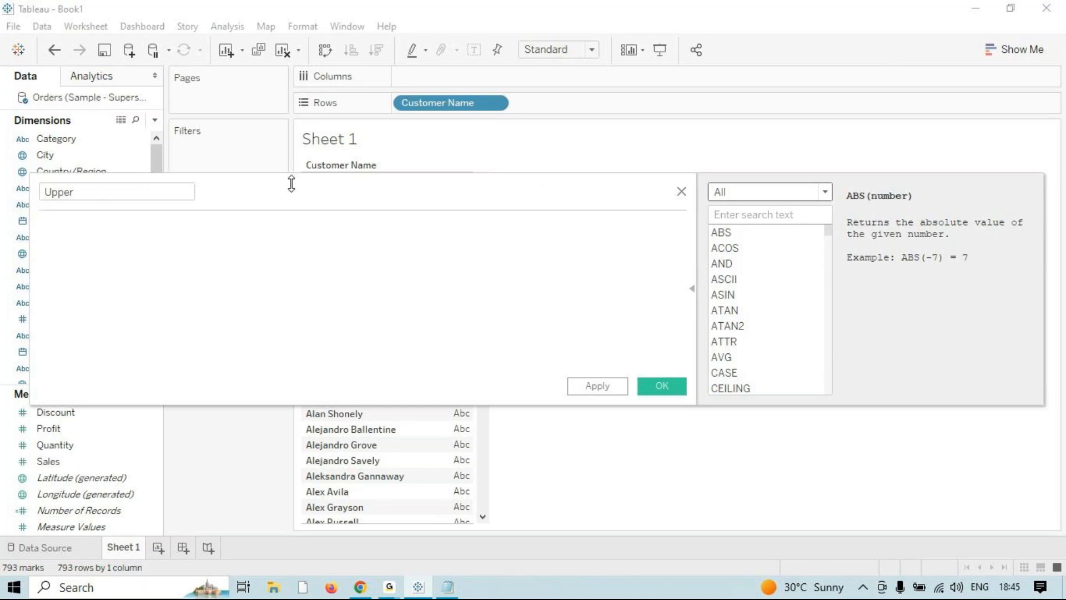
{"action": "left_click_drag", "start_coordinate": [291, 184], "coordinate": [365, 178]}
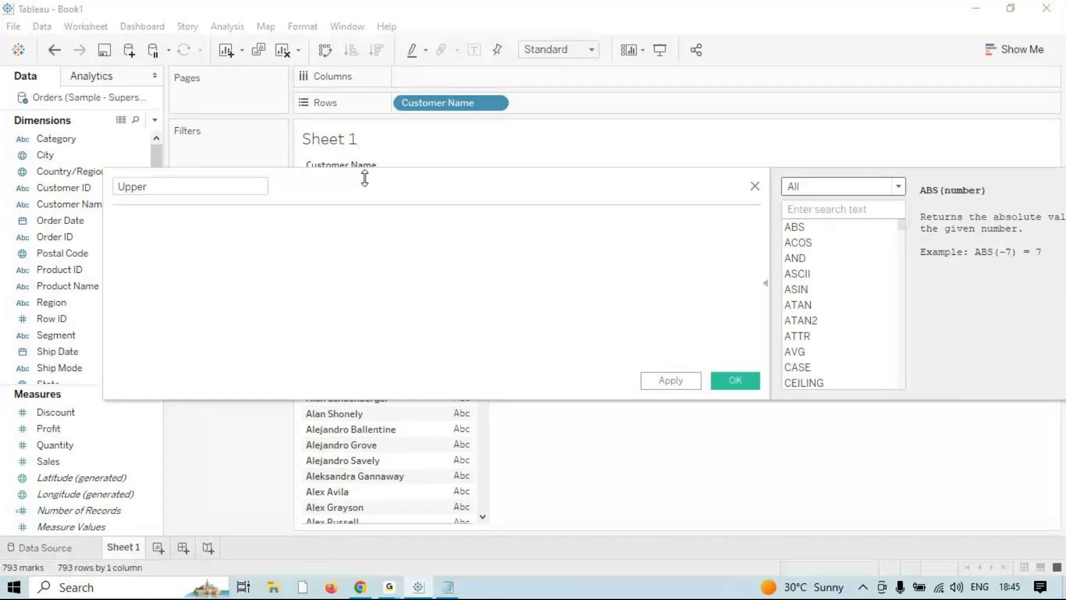
{"action": "left_click_drag", "start_coordinate": [365, 178], "coordinate": [330, 171]}
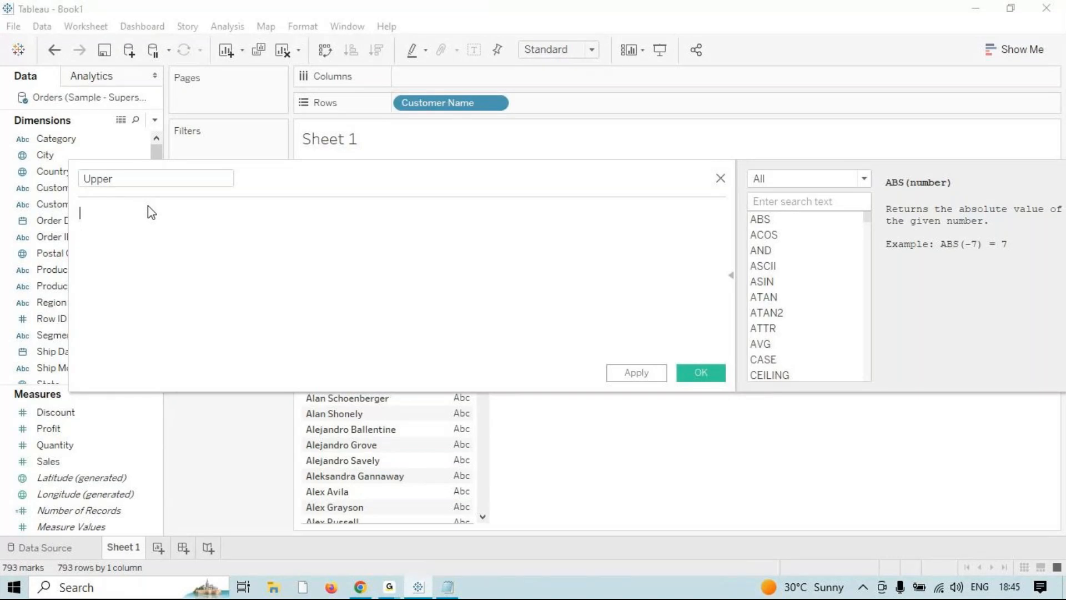
- Enter the formula UPPER([Customer Name]) for the Upper calculated field, apply it and save the field
{"action": "type", "text": "u"}
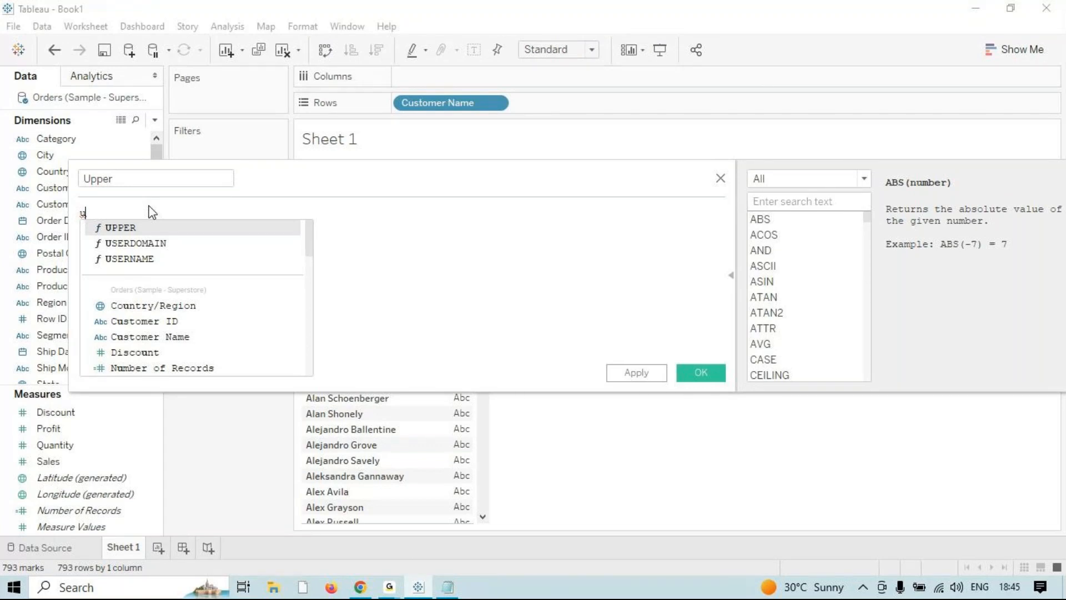
{"action": "key", "text": "Return"}
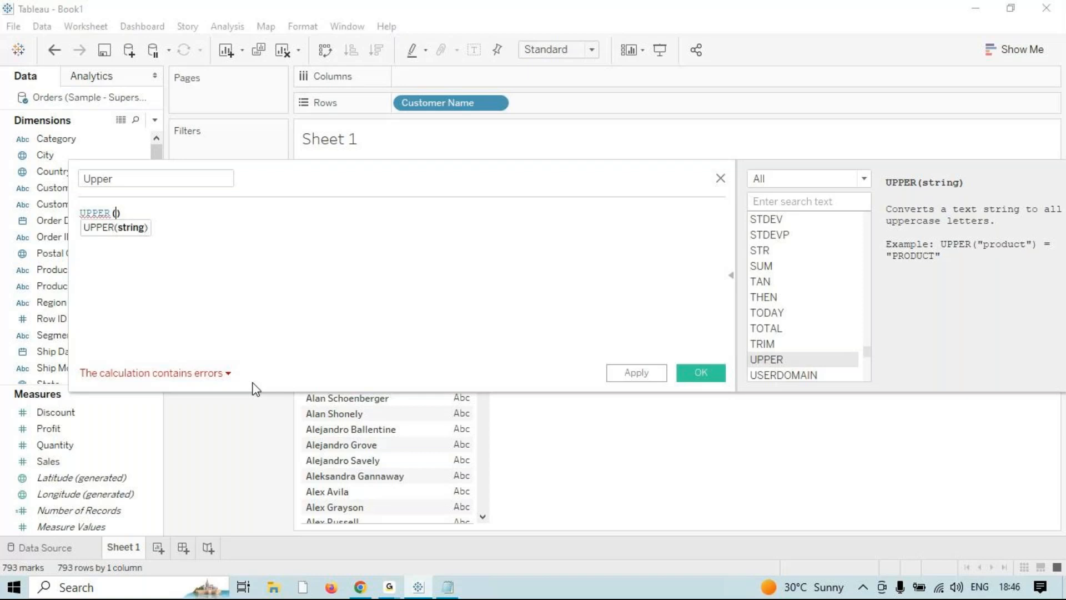
{"action": "type", "text": "cus"}
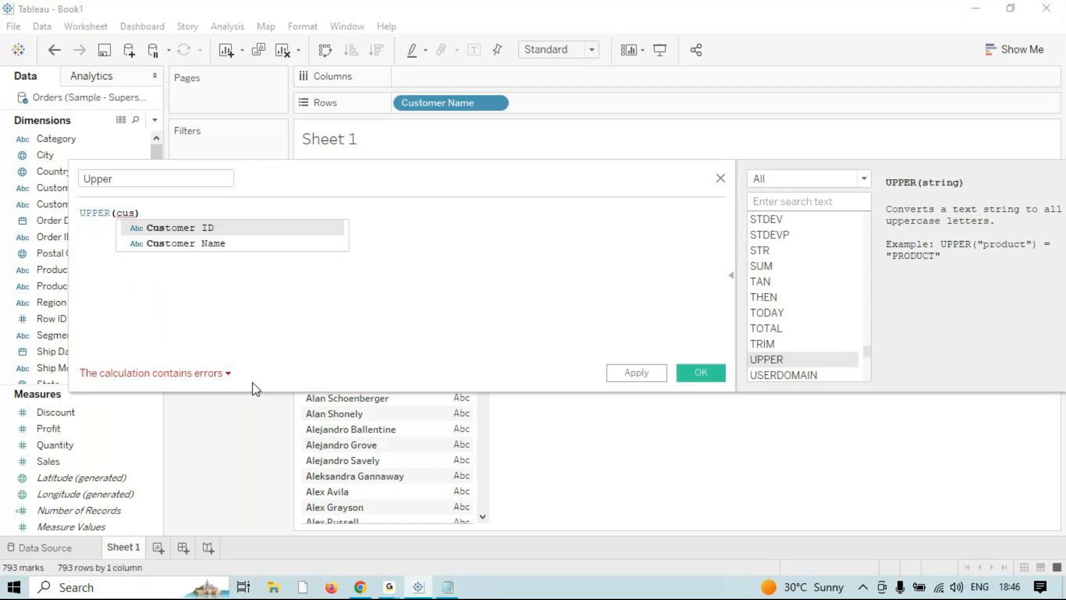
{"action": "key", "text": "Down"}
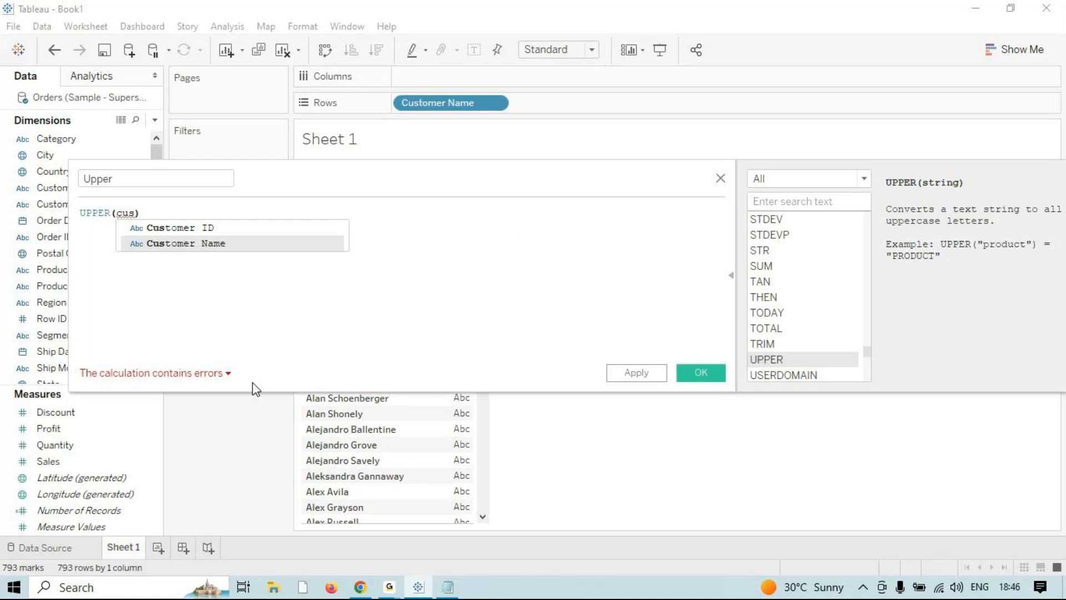
{"action": "key", "text": "Return"}
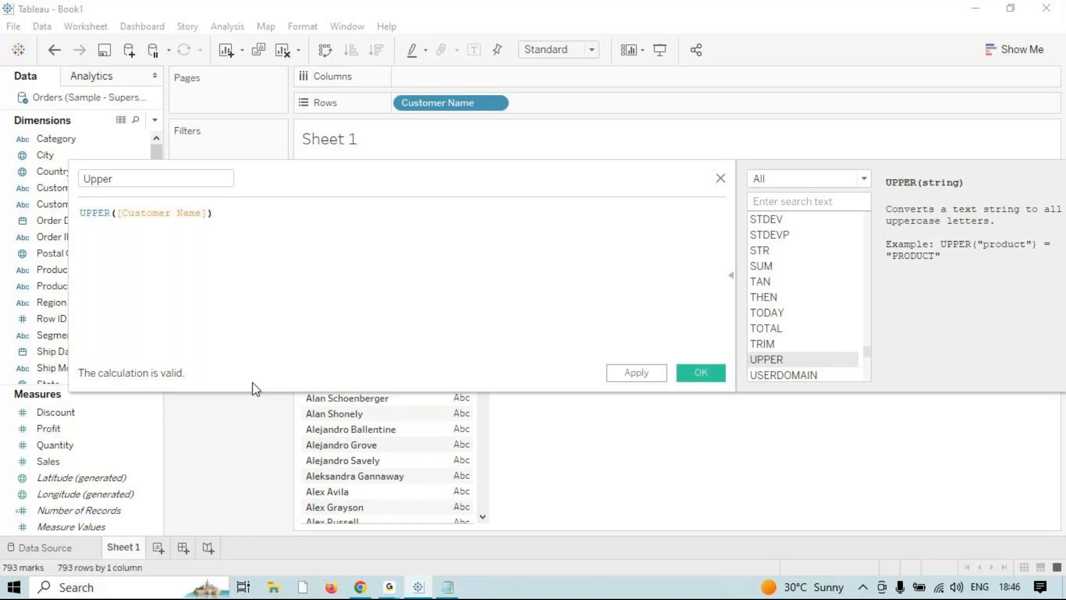
{"action": "left_click", "coordinate": [647, 376]}
{"action": "left_click", "coordinate": [698, 373]}
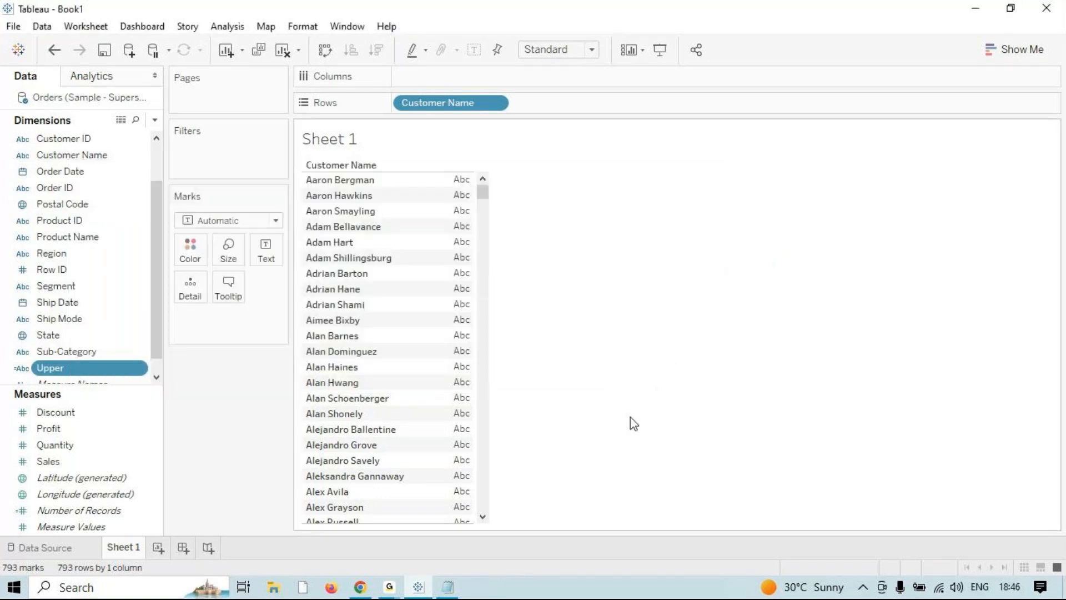
- Add the Upper calculated field to the view's rows beside Customer Name
{"action": "left_click_drag", "start_coordinate": [131, 369], "coordinate": [469, 303]}
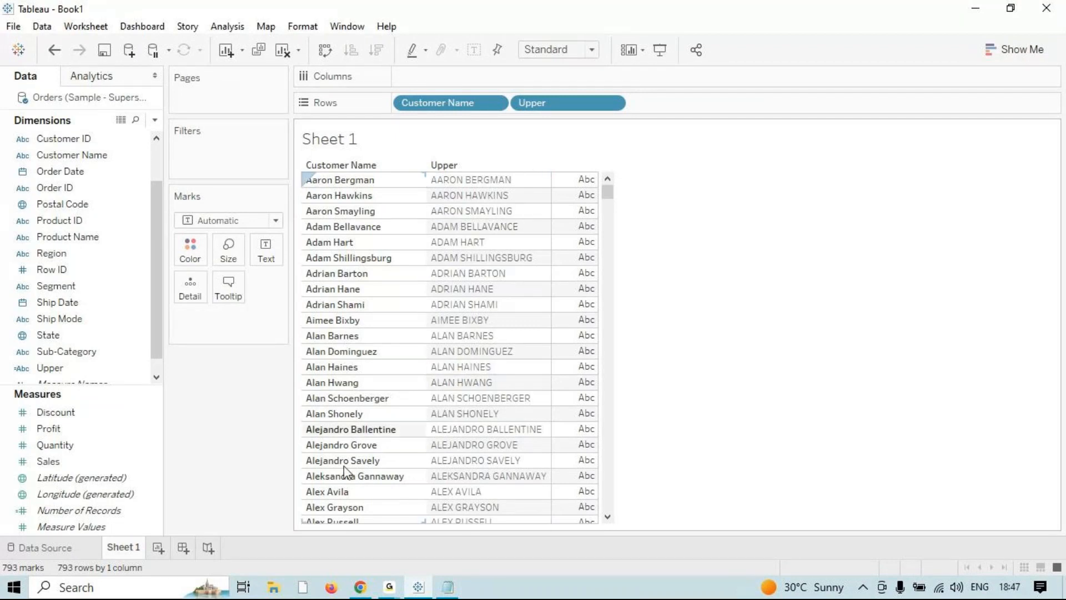
{"action": "mouse_move", "coordinate": [390, 587]}
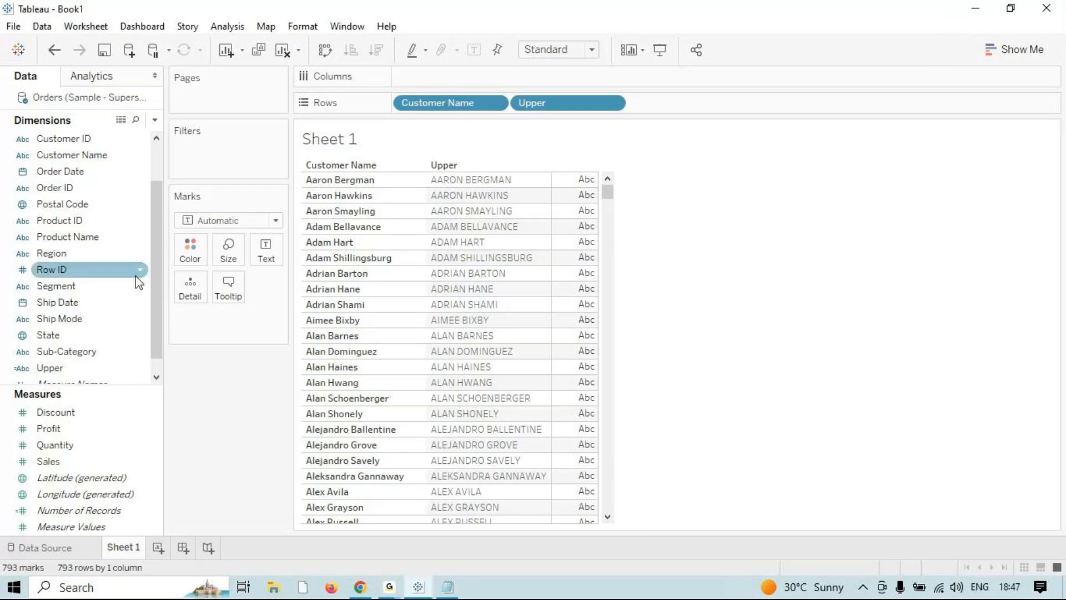
{"action": "scroll", "coordinate": [155, 277], "scroll_direction": "down", "scroll_amount": 2}
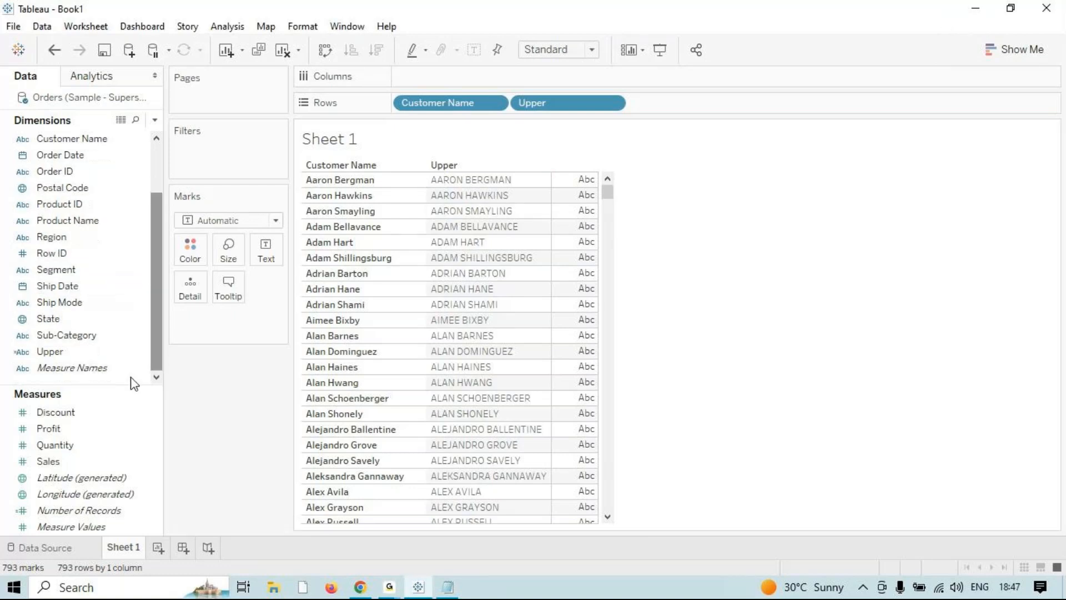
- Start a new calculated field, name it "Lower" and make its formula area ready for entry
{"action": "right_click", "coordinate": [61, 383]}
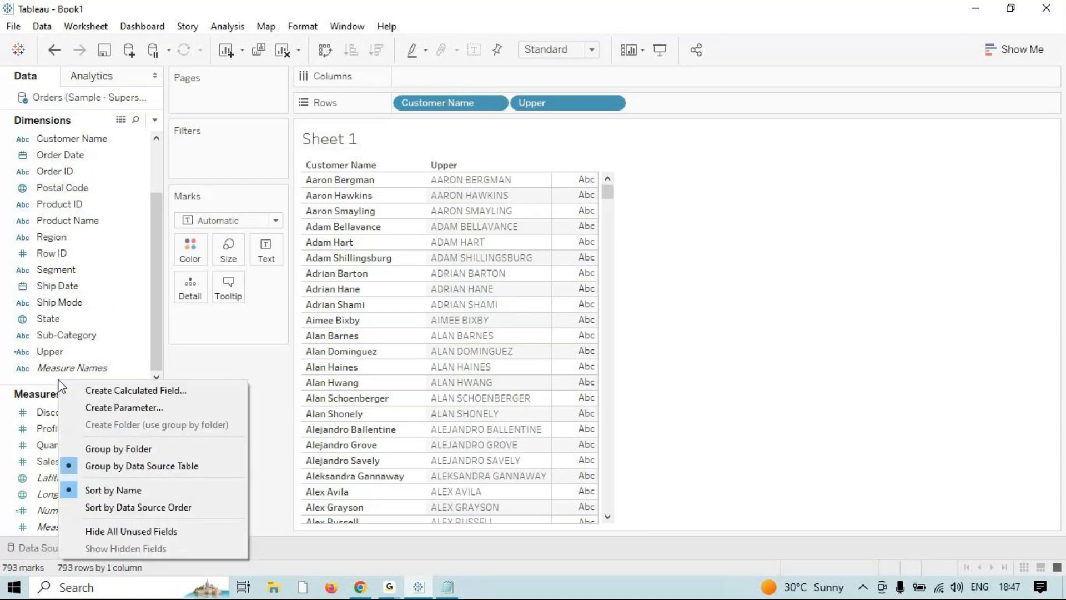
{"action": "left_click", "coordinate": [100, 389]}
{"action": "type", "text": "Lower"}
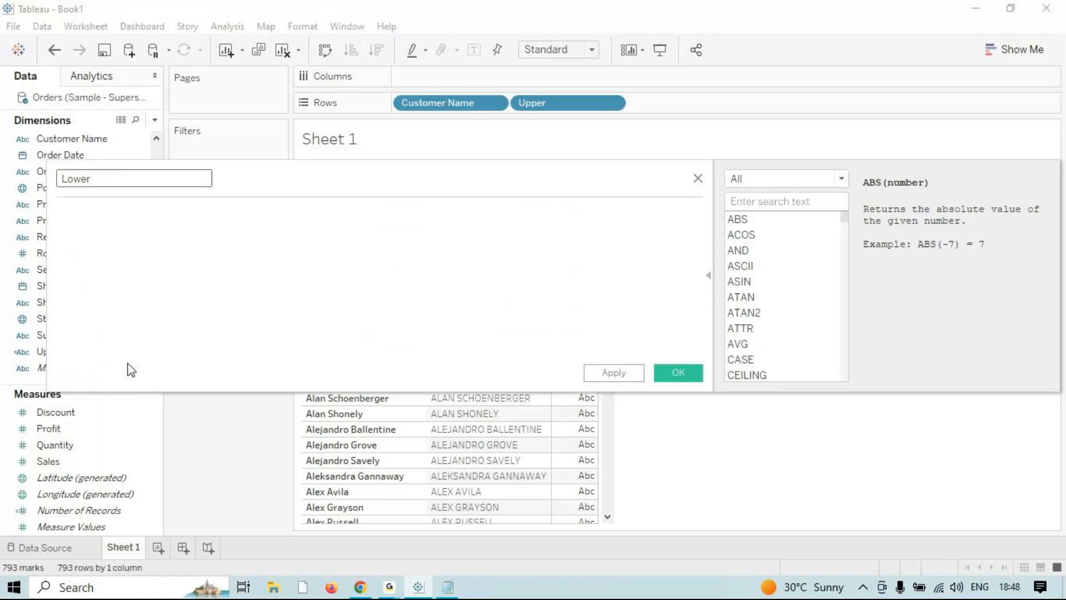
{"action": "left_click", "coordinate": [142, 251]}
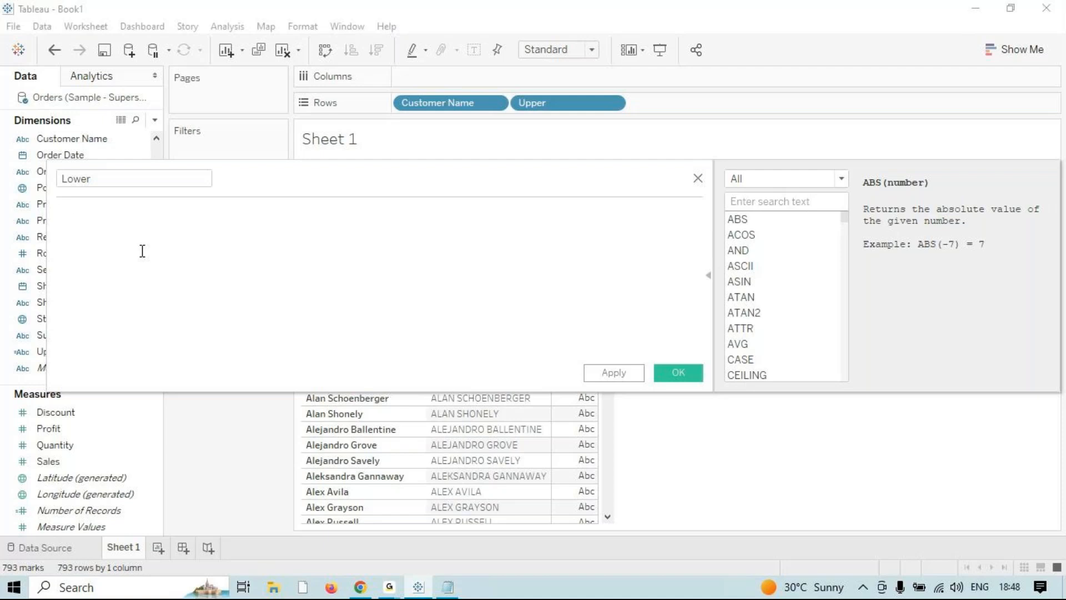
- Enter the formula LOWER([Customer Name]) for the Lower calculated field, apply it and save the field
{"action": "type", "text": "Lo"}
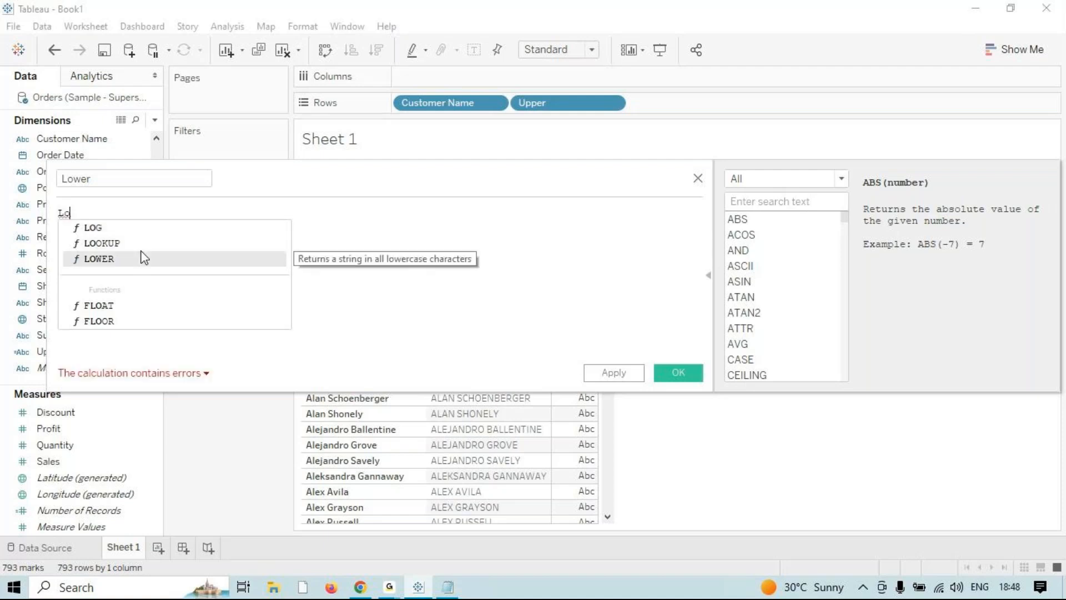
{"action": "double_click", "coordinate": [143, 257]}
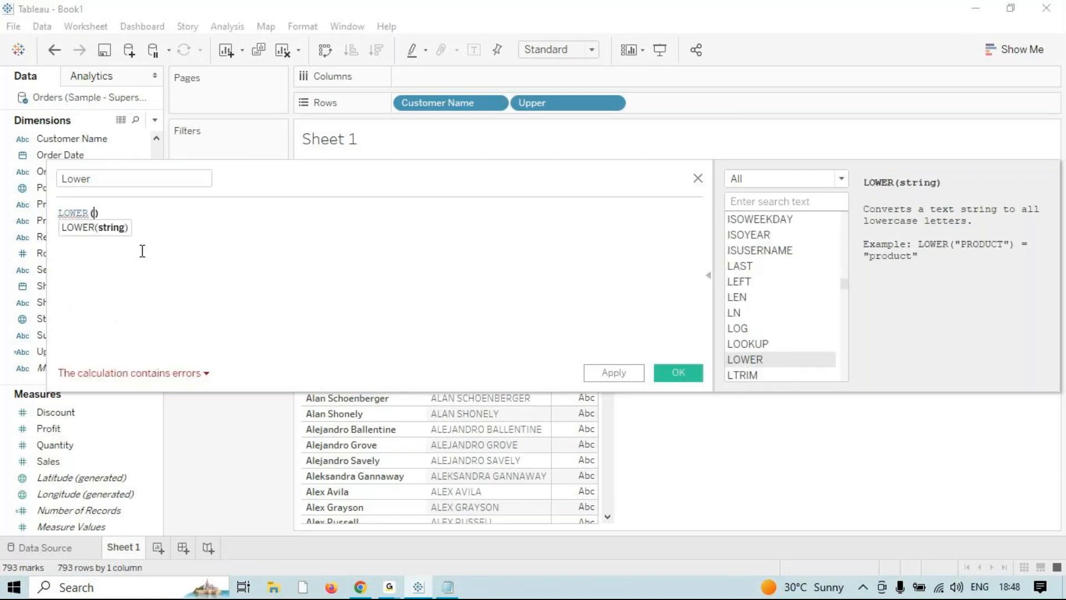
{"action": "type", "text": "cus"}
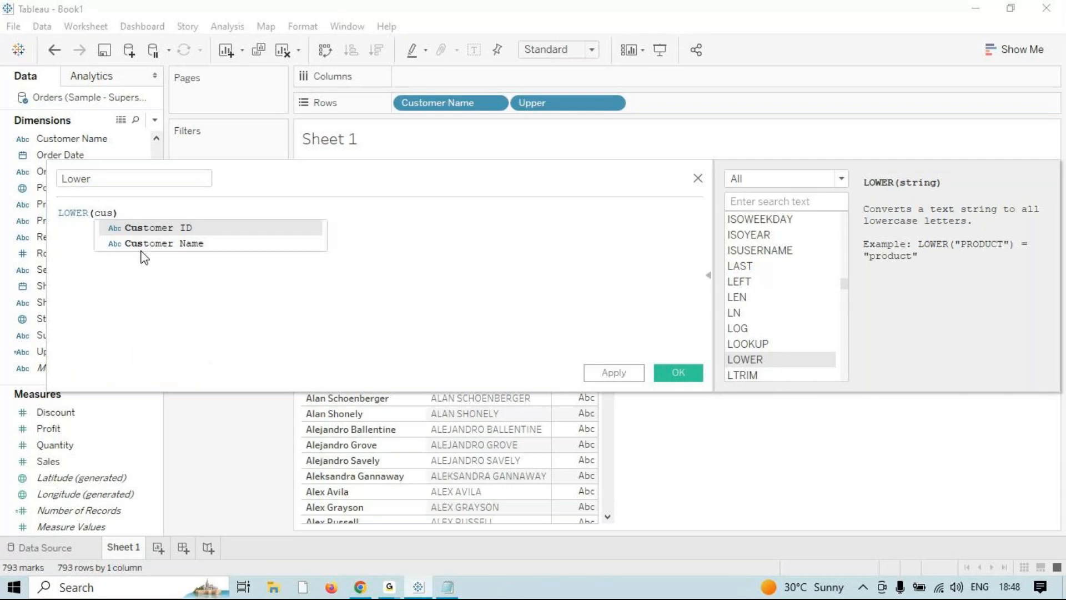
{"action": "left_click", "coordinate": [142, 249]}
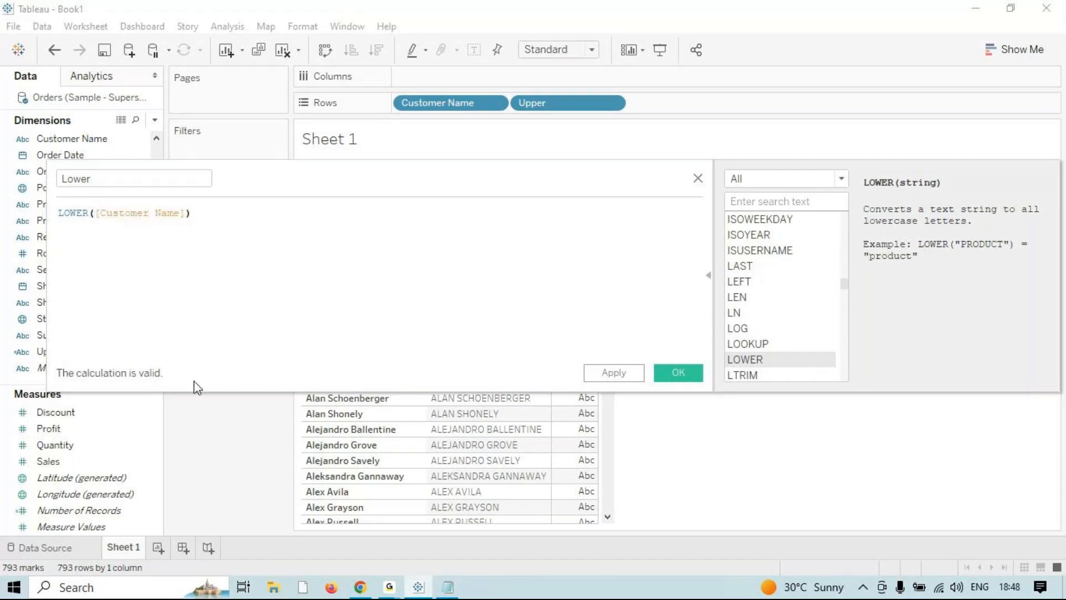
{"action": "left_click", "coordinate": [613, 372]}
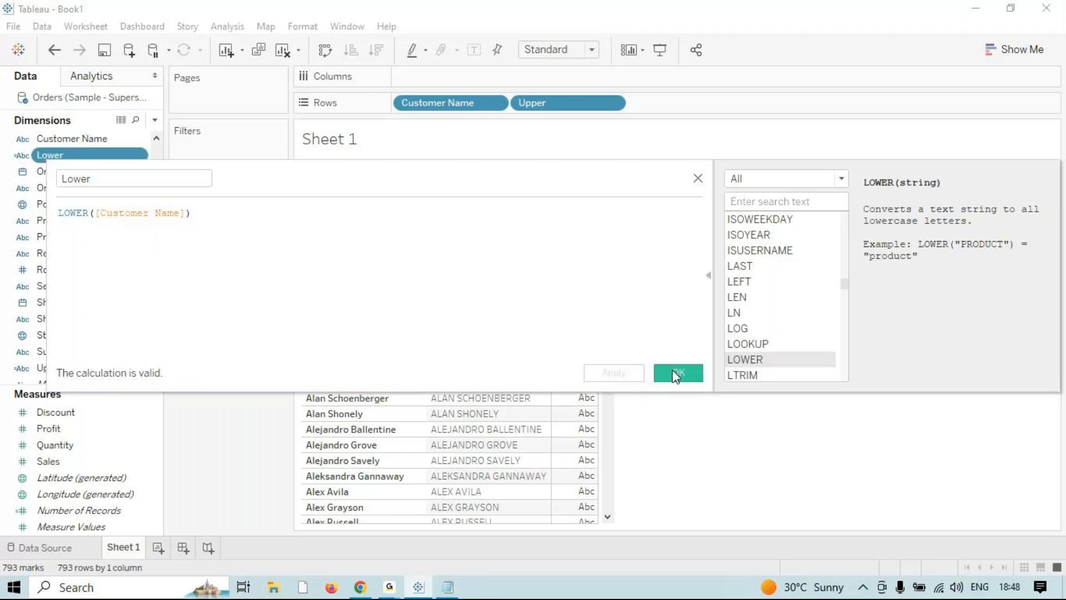
{"action": "left_click", "coordinate": [673, 371]}
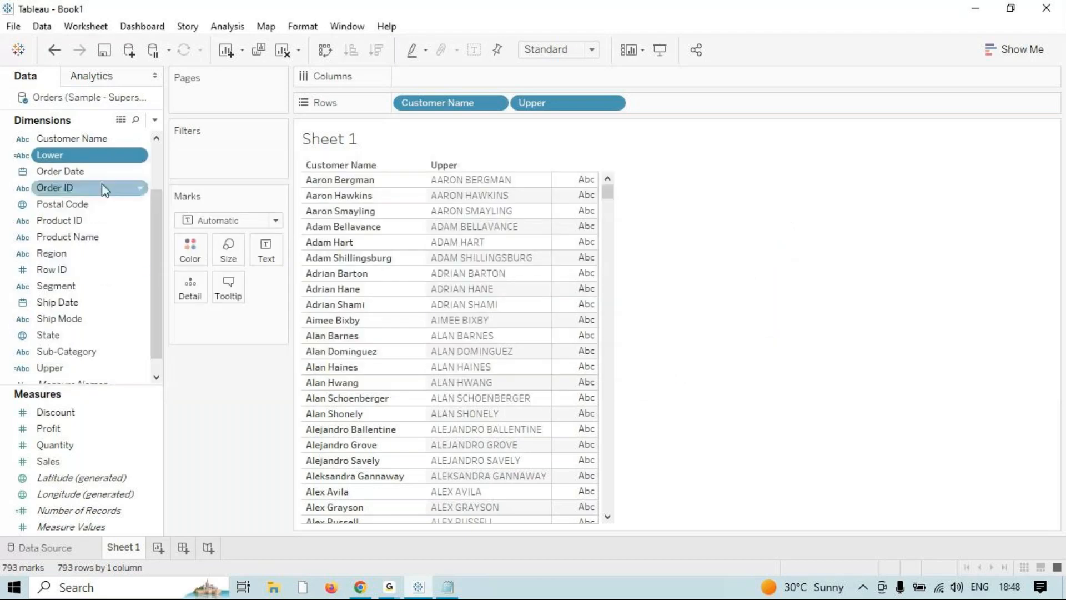
- Add the Lower calculated field to the view's rows after Upper
{"action": "left_click_drag", "start_coordinate": [59, 152], "coordinate": [577, 220]}
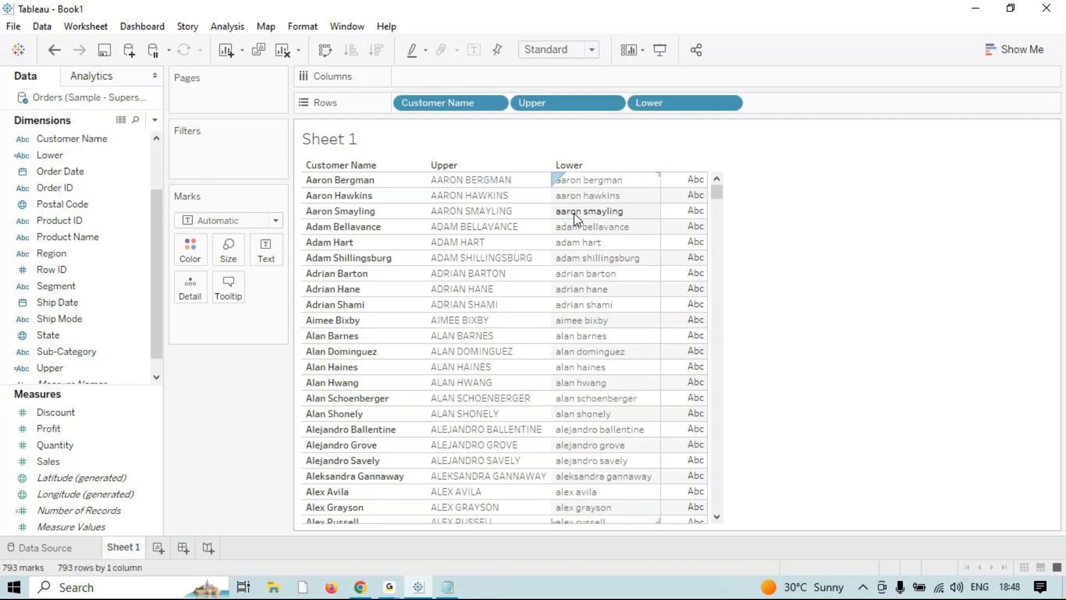
{"action": "left_click", "coordinate": [125, 207]}
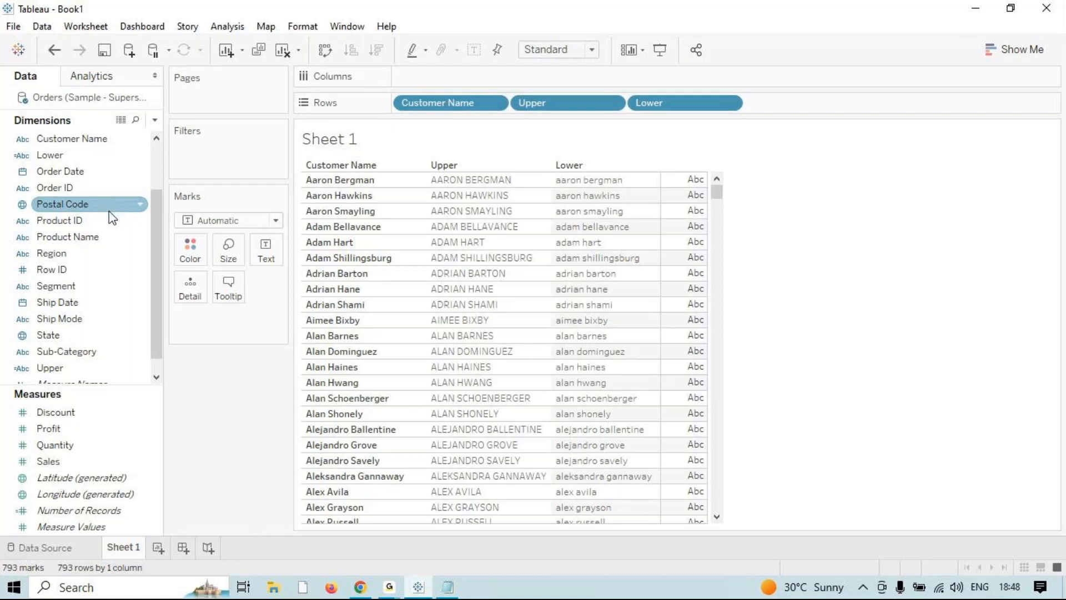
- Start another calculated field, name it "Proper" and make its formula area ready for entry
{"action": "left_click", "coordinate": [236, 27]}
{"action": "left_click", "coordinate": [259, 346]}
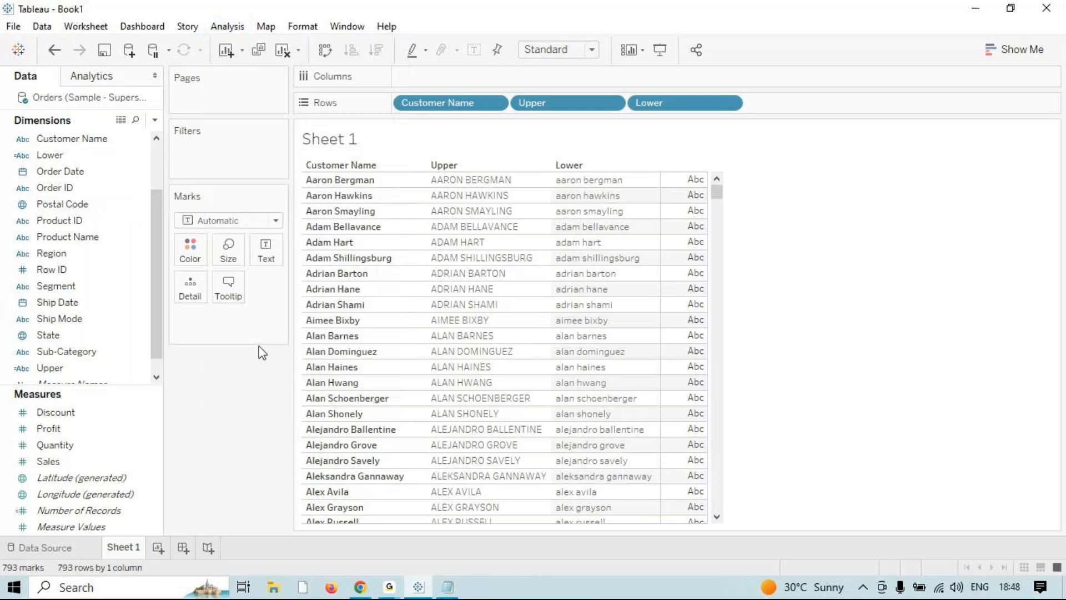
{"action": "type", "text": "Proper"}
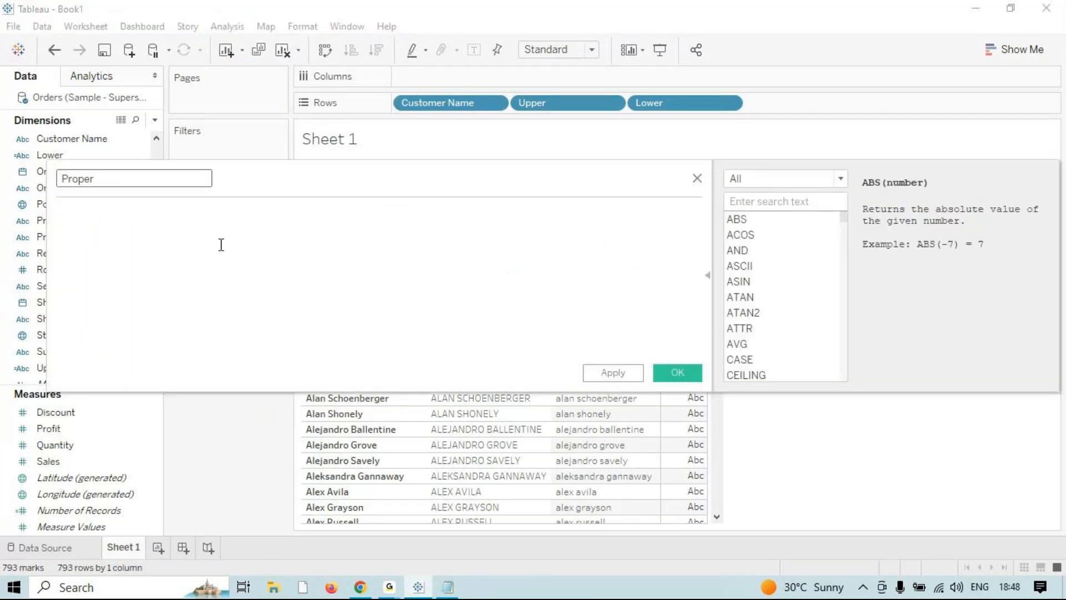
{"action": "left_click", "coordinate": [225, 243]}
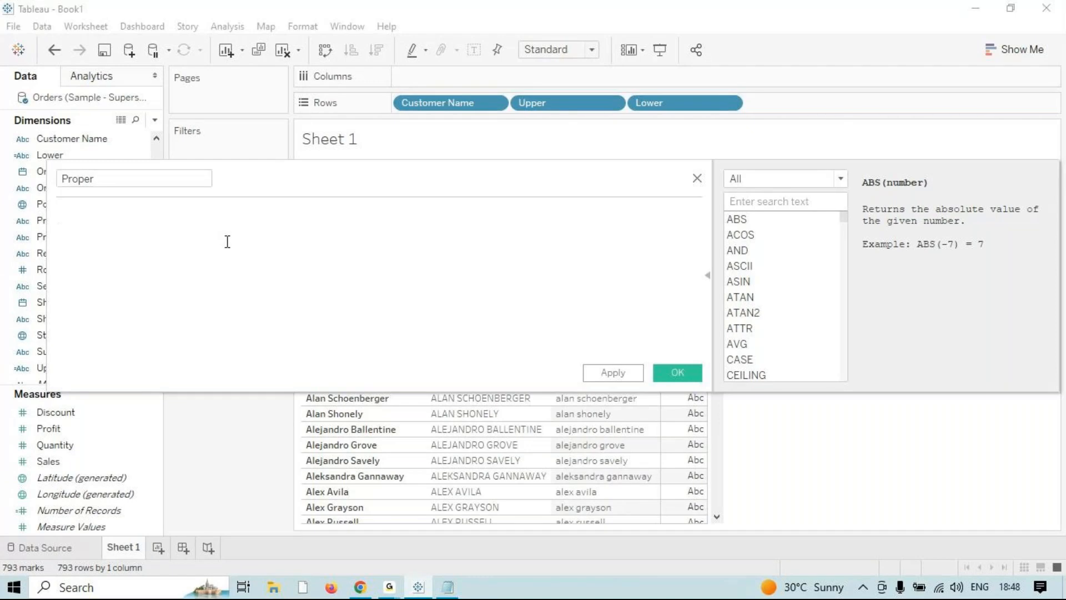
- Check the formula suggestions for a proper-case function using "Pro" and "Sen", clearing each entry again
{"action": "type", "text": "pro"}
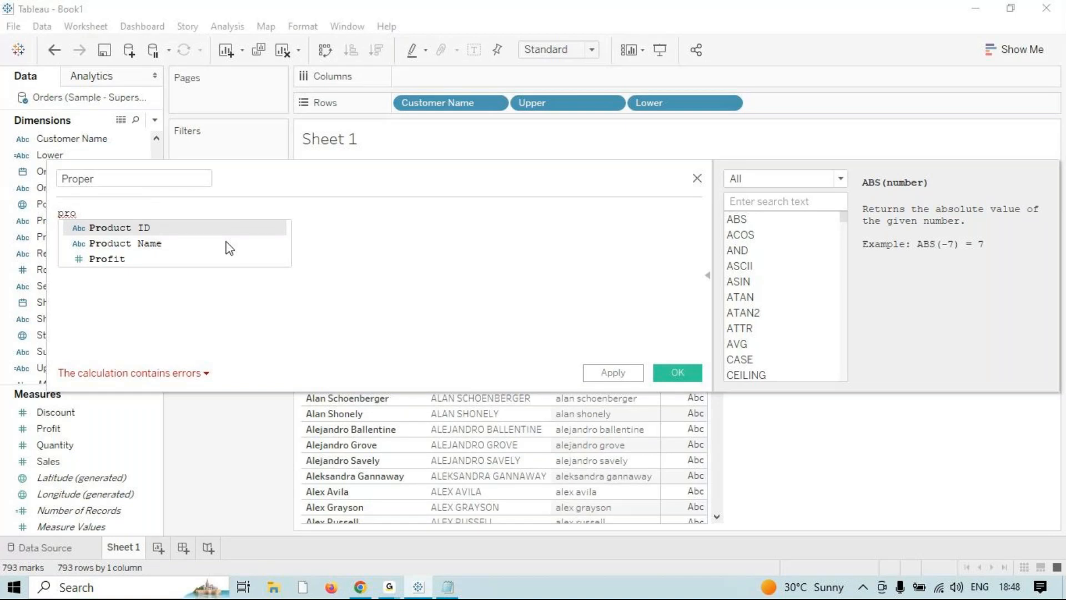
{"action": "key", "text": "BackSpace"}
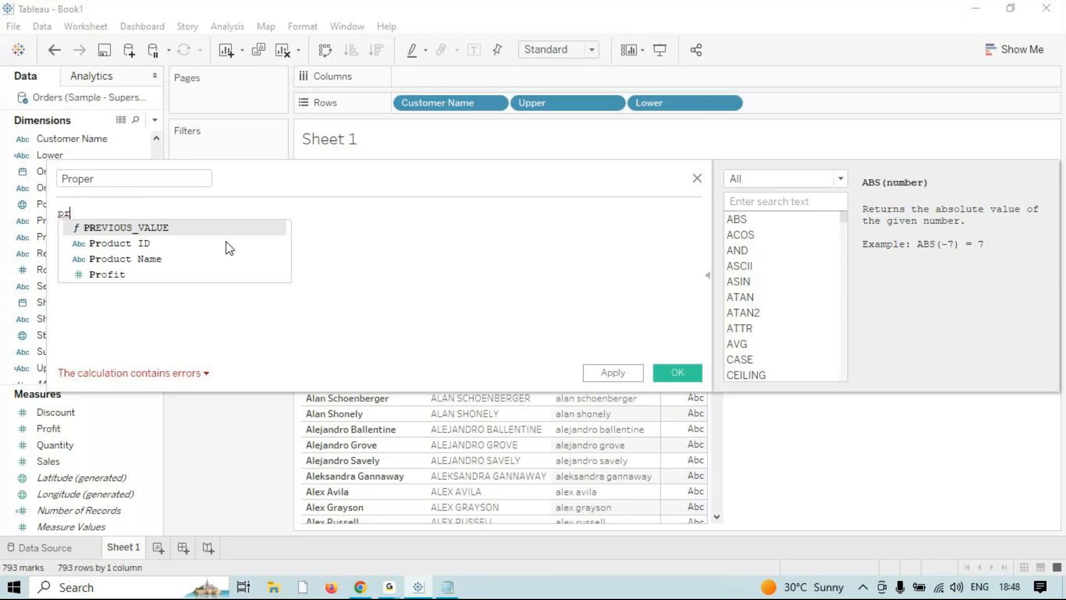
{"action": "key", "text": "BackSpace"}
{"action": "key", "text": "BackSpace"}
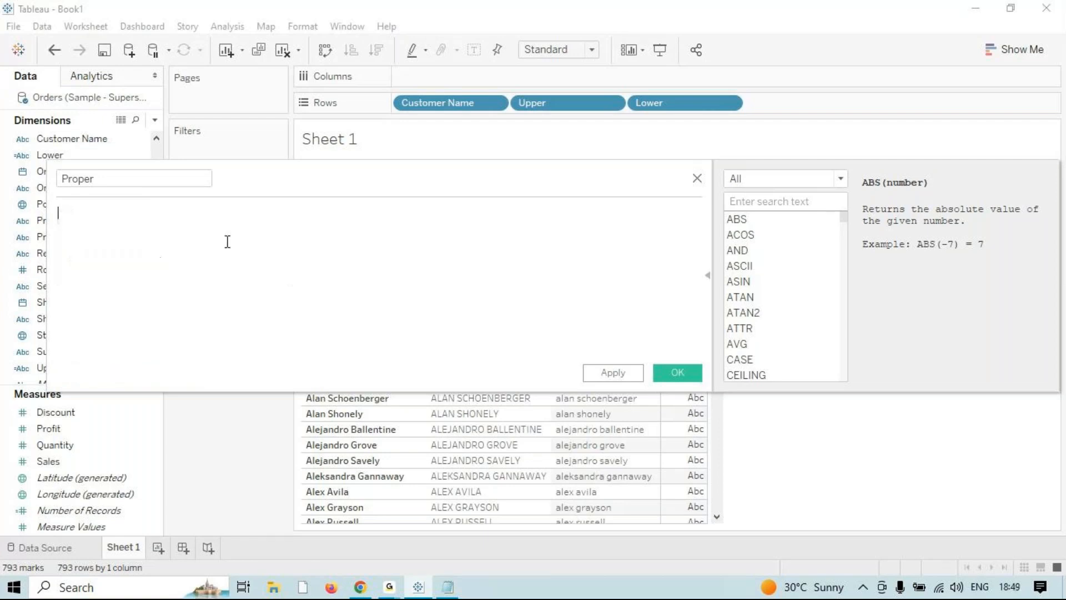
{"action": "type", "text": "Pro"}
{"action": "key", "text": "BackSpace"}
{"action": "key", "text": "BackSpace"}
{"action": "key", "text": "BackSpace"}
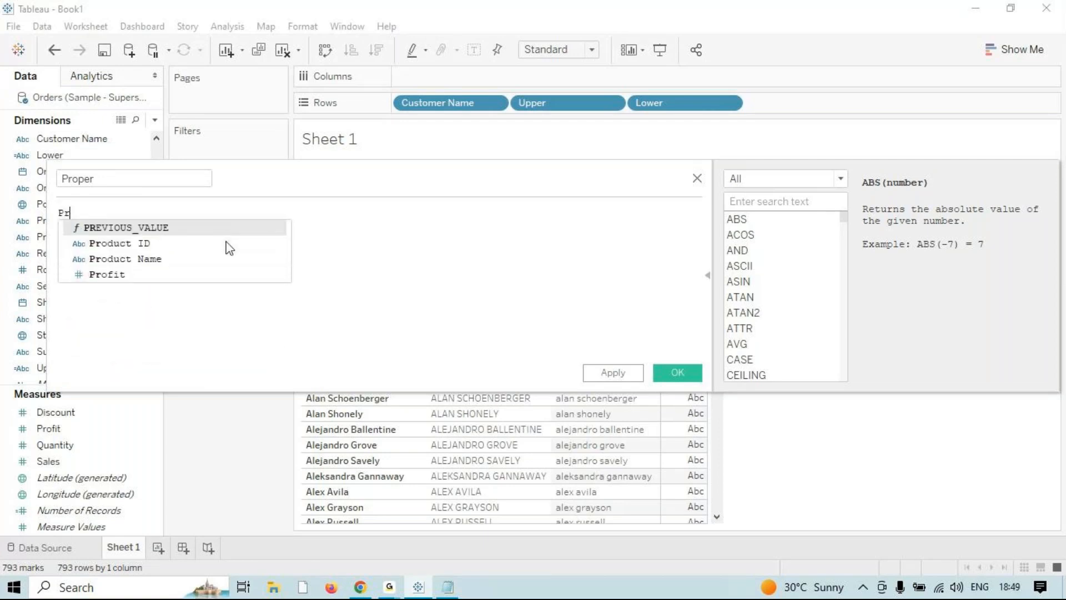
{"action": "type", "text": "Sen"}
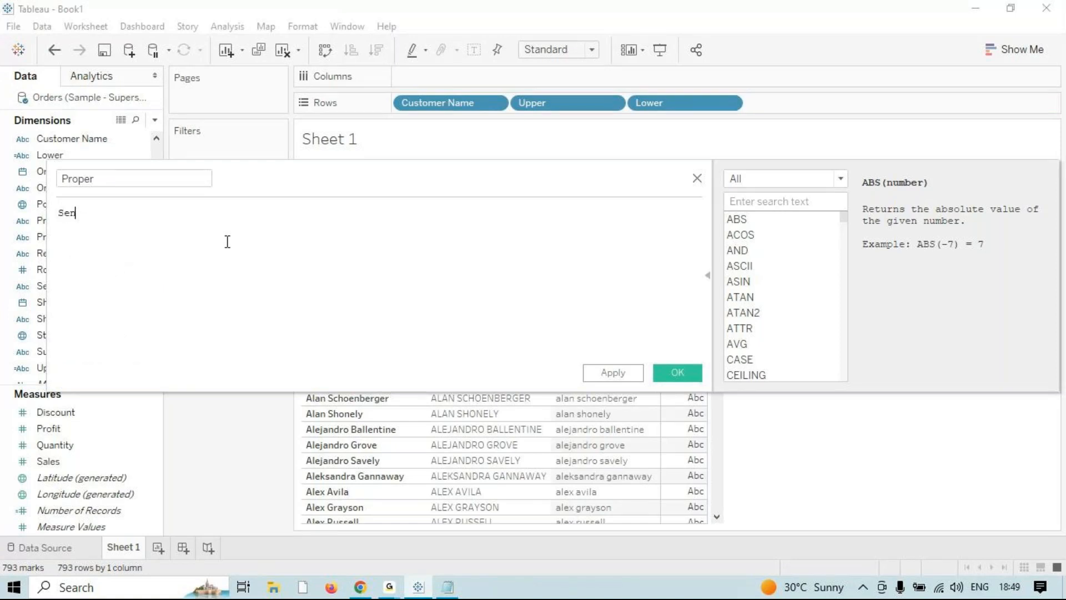
{"action": "key", "text": "BackSpace"}
{"action": "key", "text": "BackSpace"}
{"action": "key", "text": "BackSpace"}
- Filter the function reference to String functions and search it for "pr" and "se", clearing the search text each time
{"action": "left_click", "coordinate": [842, 185]}
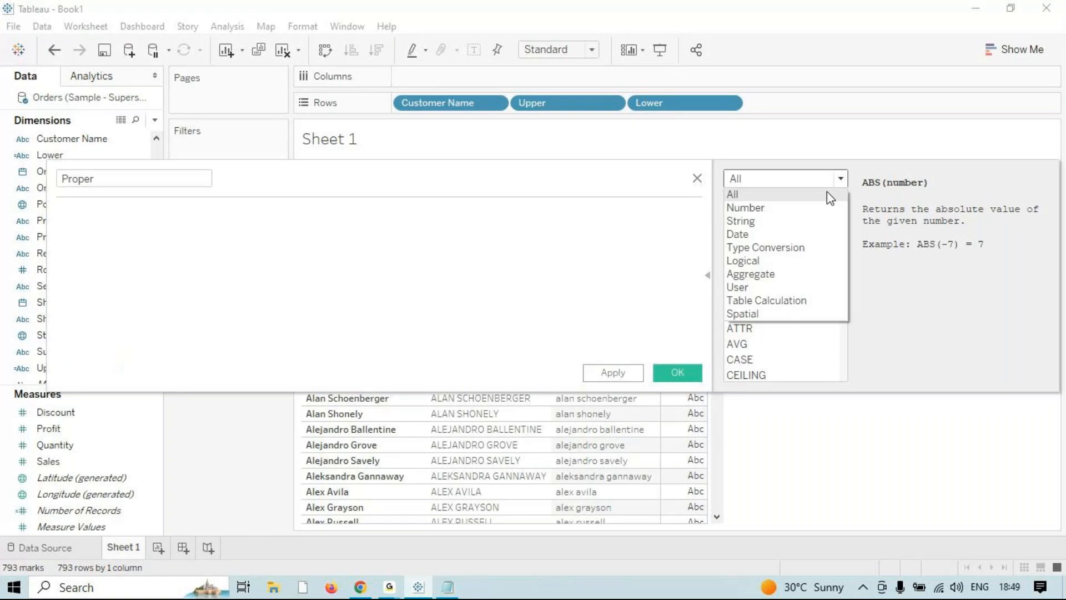
{"action": "left_click", "coordinate": [830, 218]}
{"action": "left_click_drag", "start_coordinate": [845, 260], "coordinate": [823, 235]}
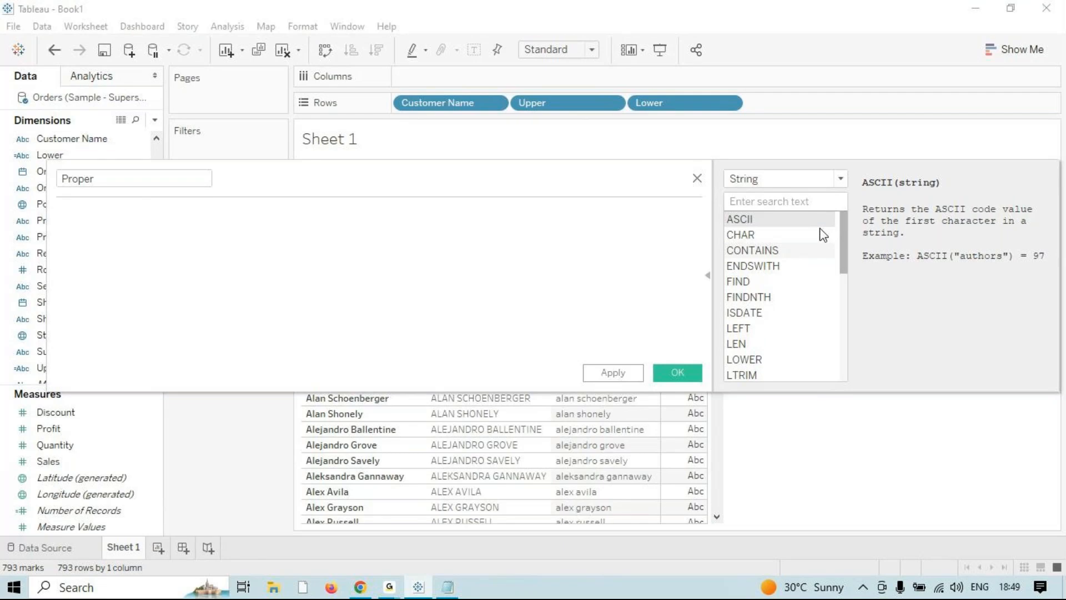
{"action": "left_click", "coordinate": [758, 201]}
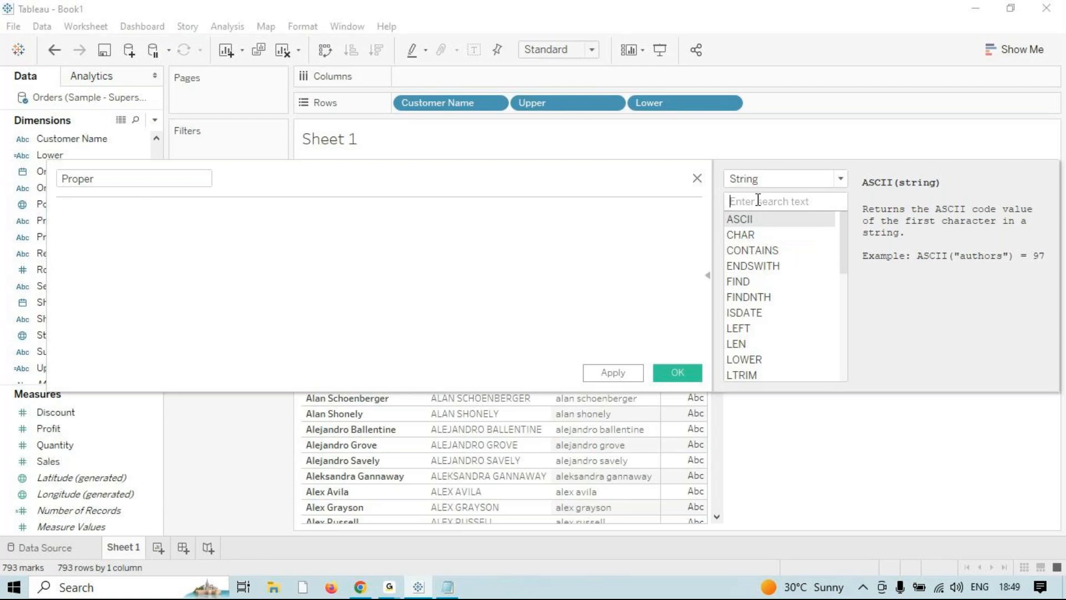
{"action": "type", "text": "pr"}
{"action": "key", "text": "BackSpace"}
{"action": "key", "text": "BackSpace"}
{"action": "type", "text": "se"}
{"action": "key", "text": "BackSpace"}
{"action": "key", "text": "BackSpace"}
{"action": "left_click", "coordinate": [194, 229]}
{"action": "type", "text": "L"}
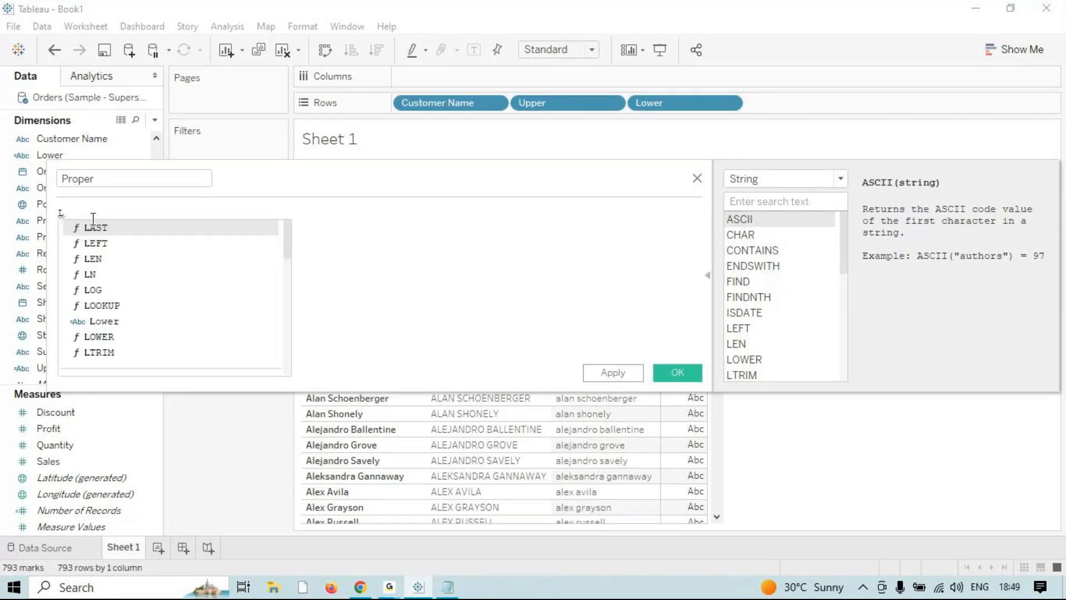
{"action": "left_click_drag", "start_coordinate": [65, 215], "coordinate": [3, 203]}
{"action": "key", "text": "BackSpace"}
- Rename the calculated field being edited to "LEFT" and return to its empty formula area
{"action": "left_click", "coordinate": [59, 178]}
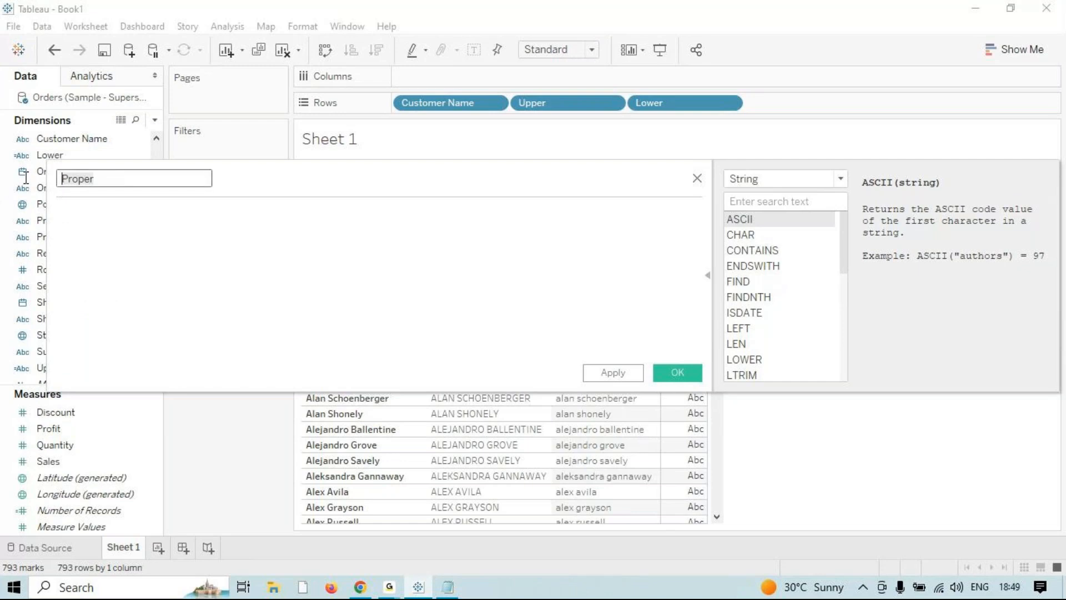
{"action": "type", "text": "LEFT"}
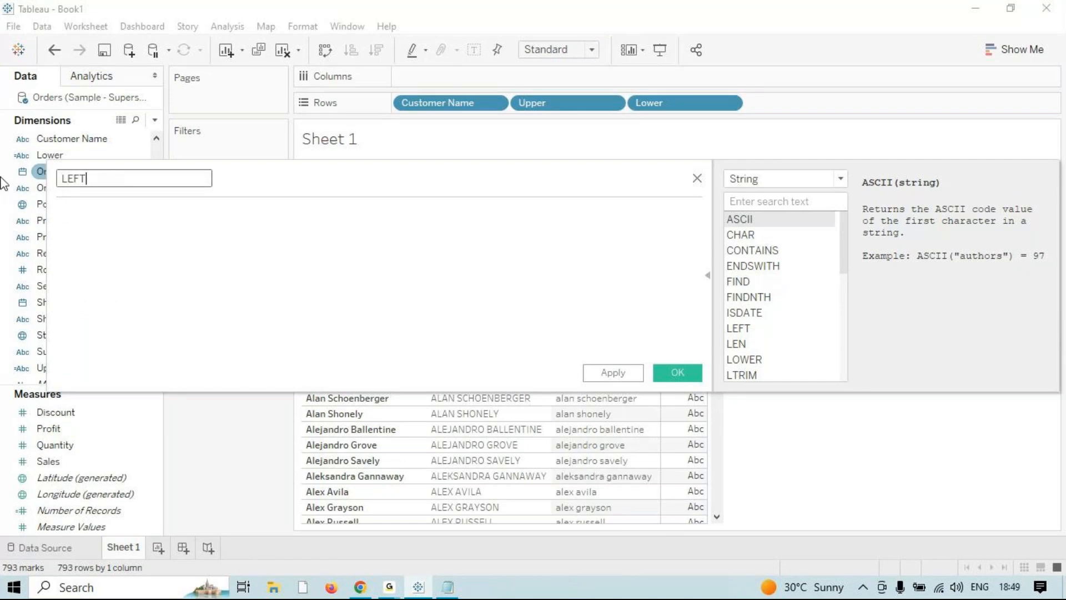
{"action": "left_click", "coordinate": [109, 222]}
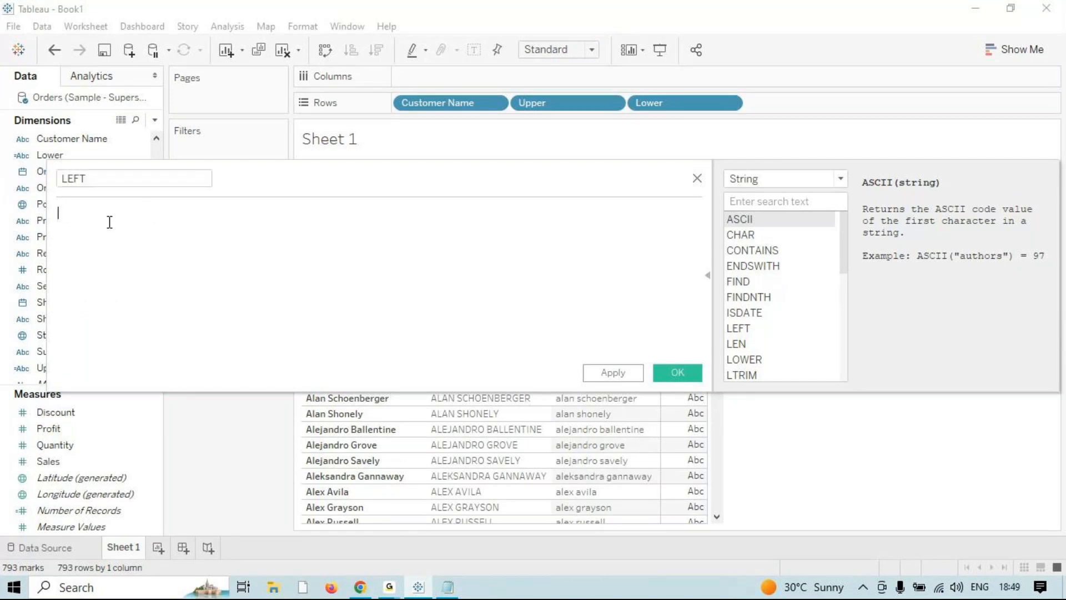
- Enter the formula LEFT([Customer Name],6) for the LEFT calculated field
{"action": "type", "text": "L"}
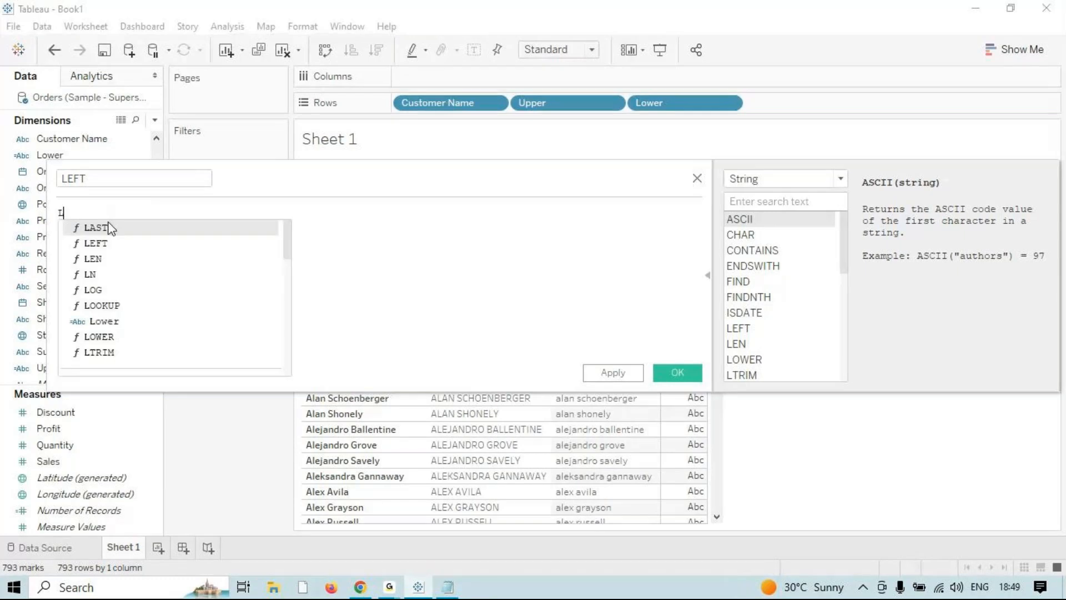
{"action": "type", "text": "ef"}
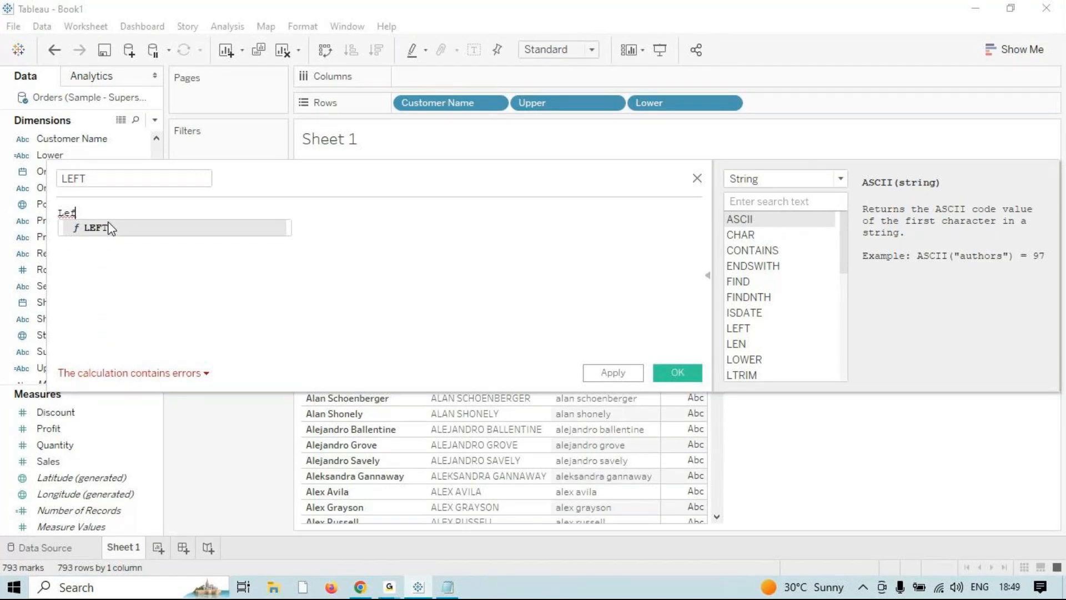
{"action": "left_click_drag", "start_coordinate": [843, 246], "coordinate": [841, 343]}
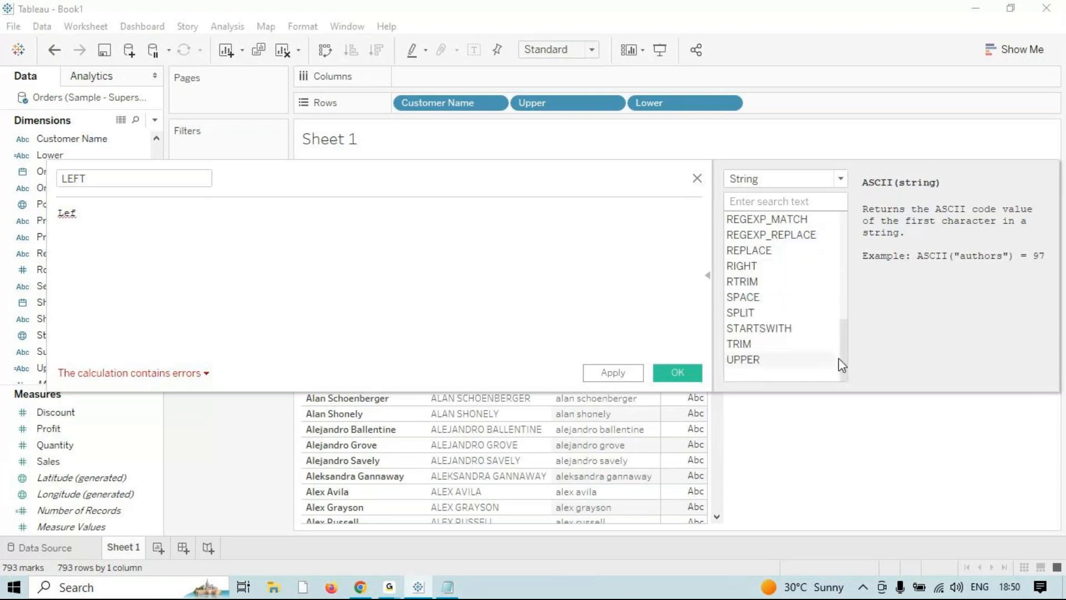
{"action": "key", "text": "BackSpace"}
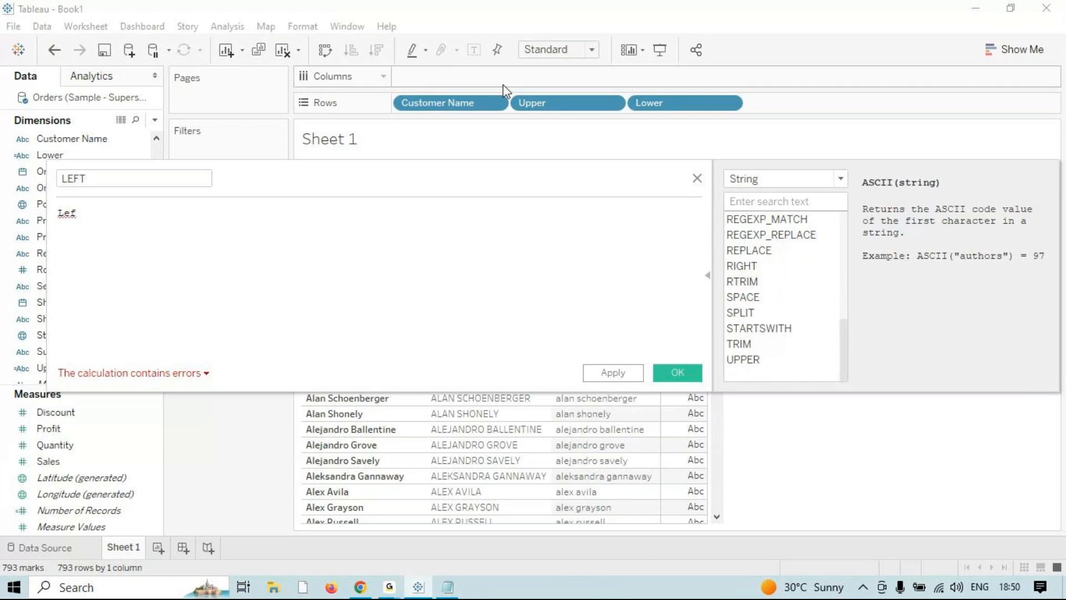
{"action": "key", "text": "Return"}
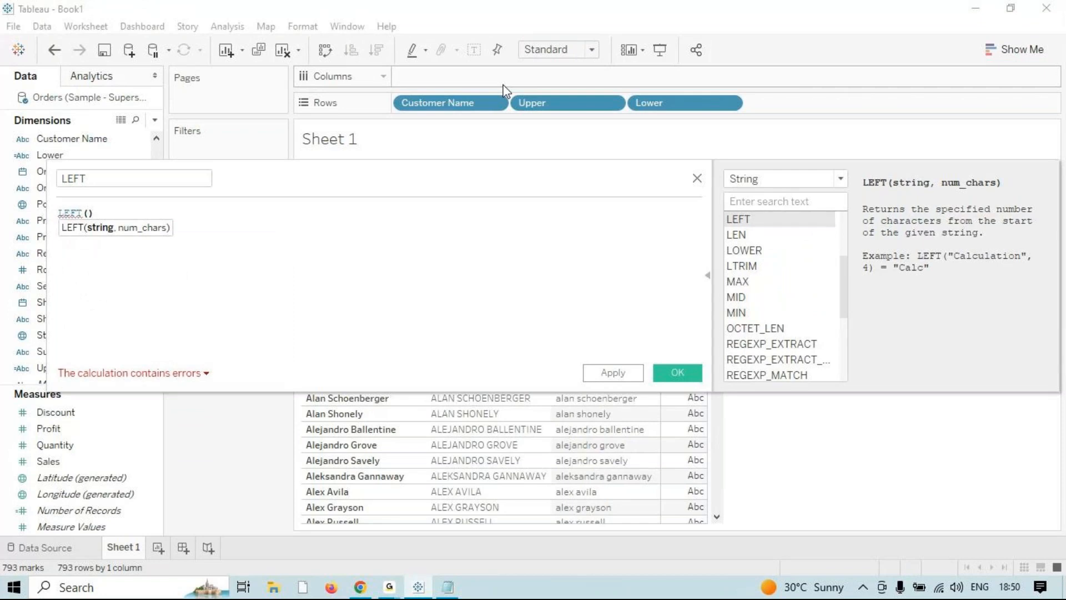
{"action": "type", "text": "Cu"}
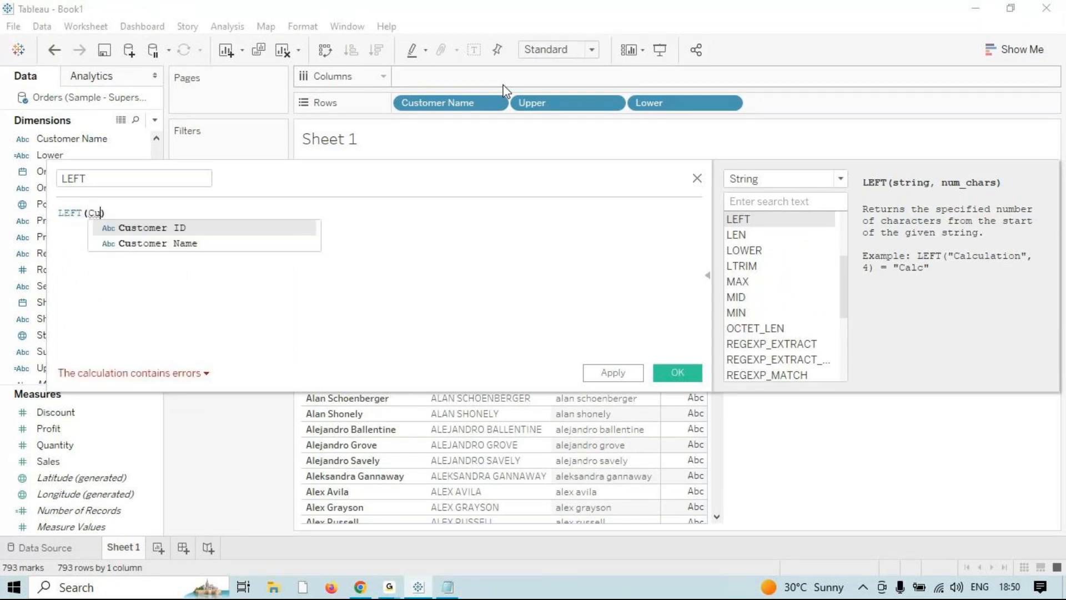
{"action": "key", "text": "Down"}
{"action": "key", "text": "Return"}
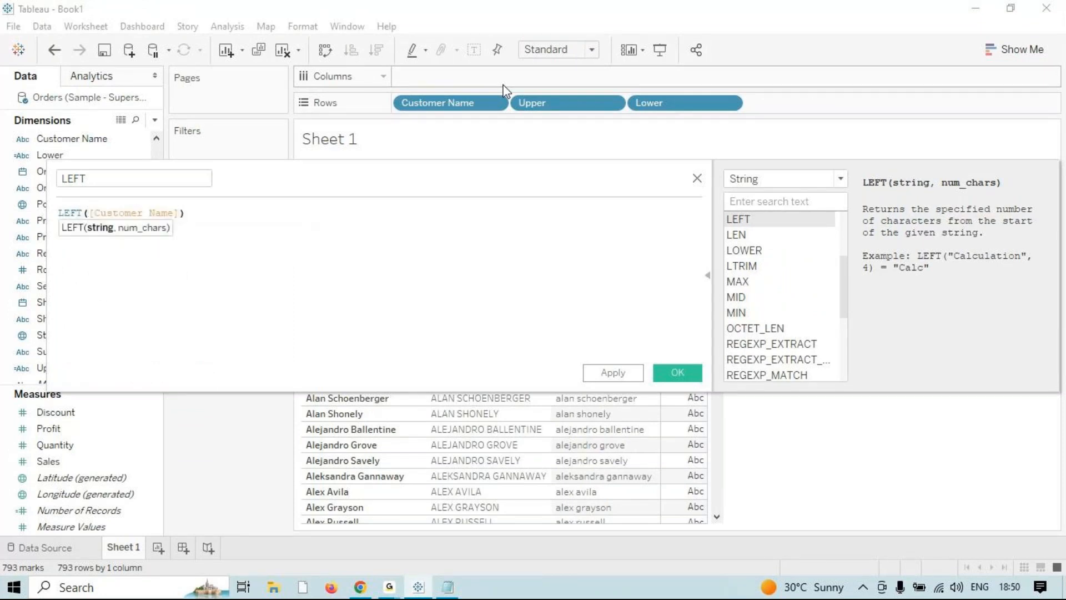
{"action": "type", "text": ","}
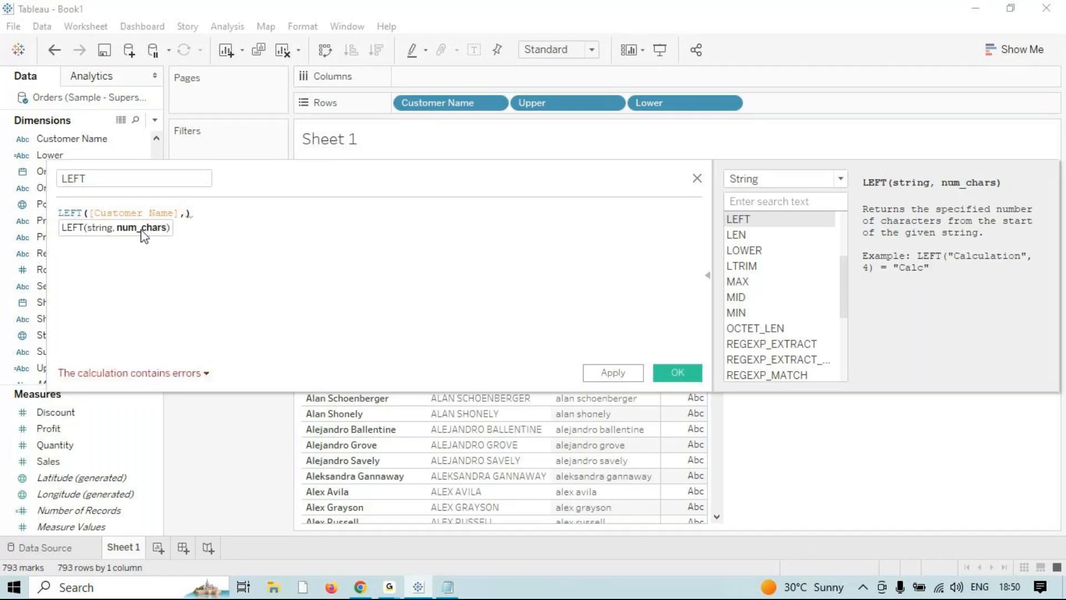
{"action": "type", "text": "6"}
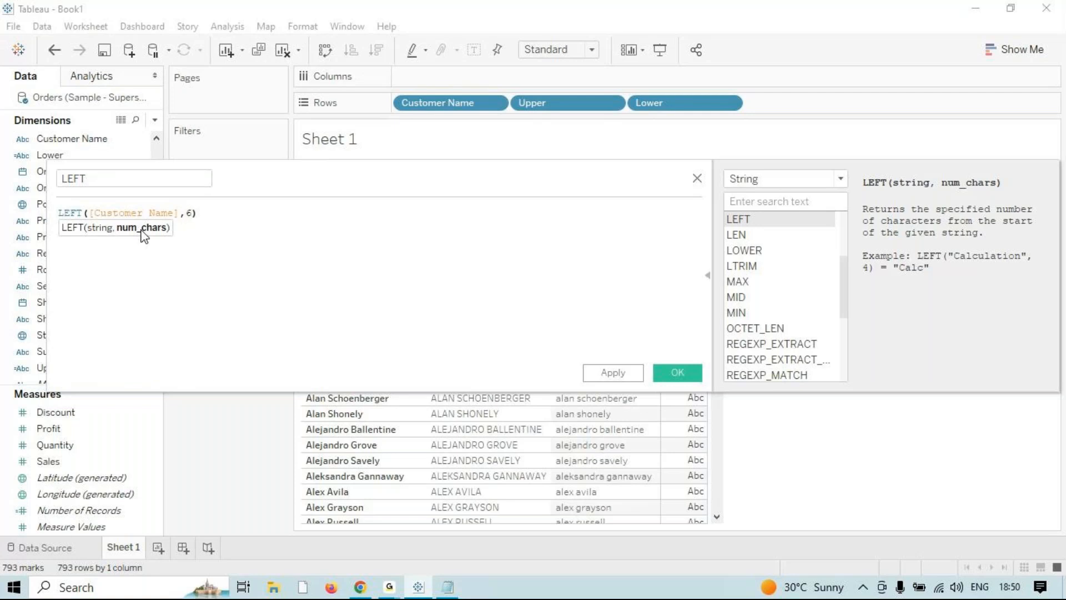
- Save the LEFT calculated field and add it to the view beside the Lower column
{"action": "left_click", "coordinate": [621, 377]}
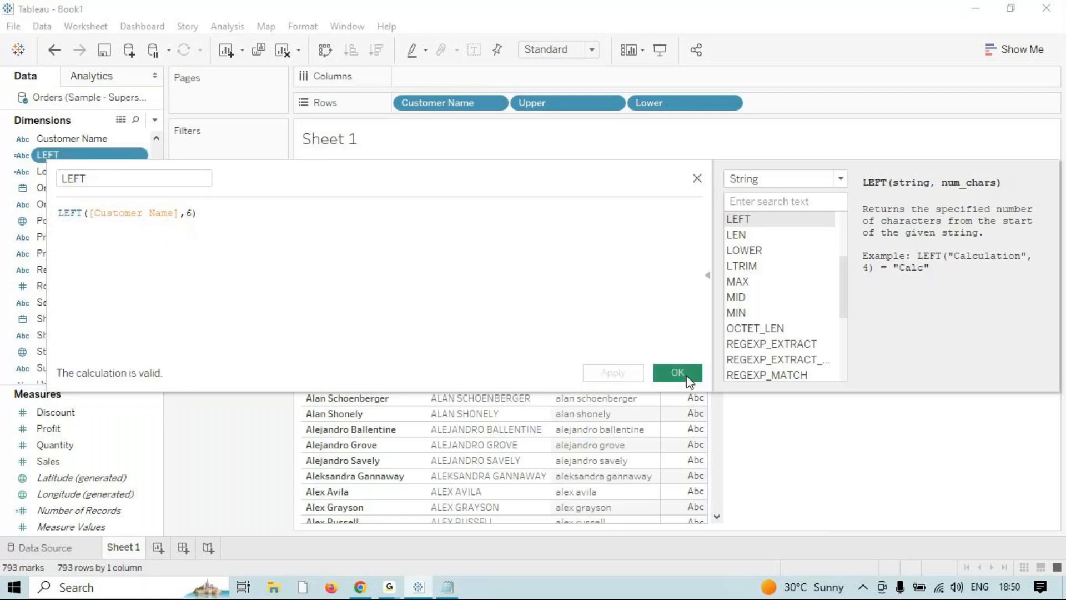
{"action": "left_click", "coordinate": [688, 377]}
{"action": "left_click_drag", "start_coordinate": [72, 156], "coordinate": [689, 249]}
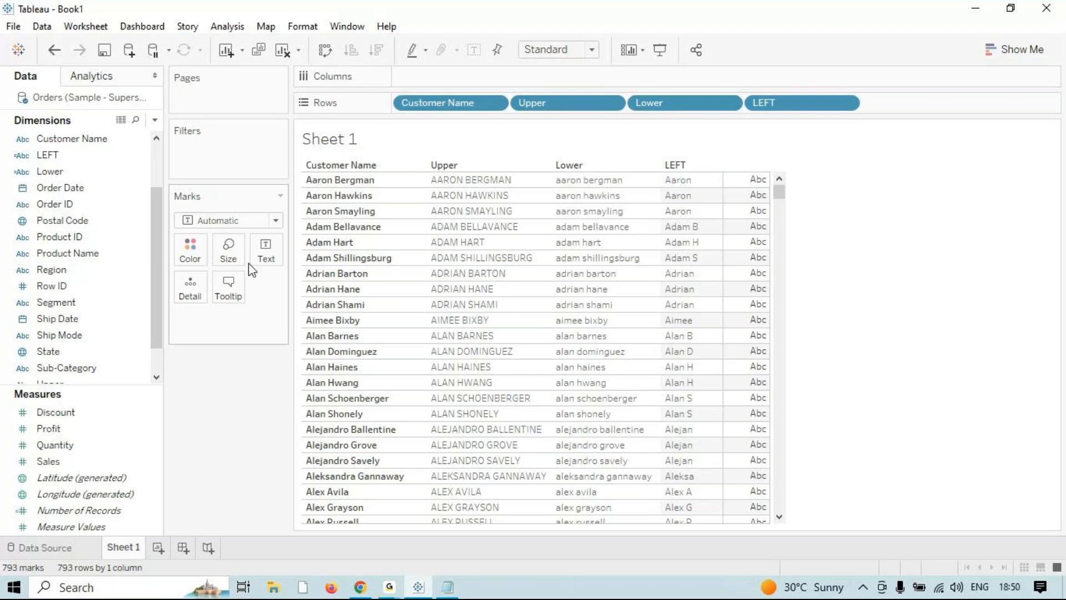
{"action": "left_click", "coordinate": [388, 588]}
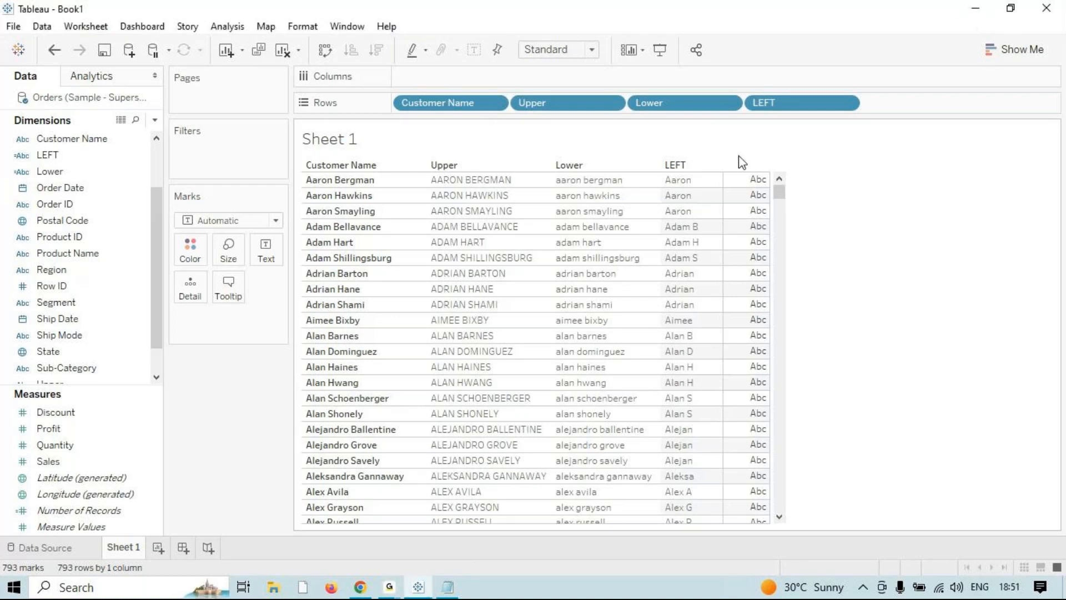
- Clear the worksheet and list the Order ID values in rows
{"action": "left_click", "coordinate": [283, 52]}
{"action": "scroll", "coordinate": [157, 183], "scroll_direction": "up", "scroll_amount": 2}
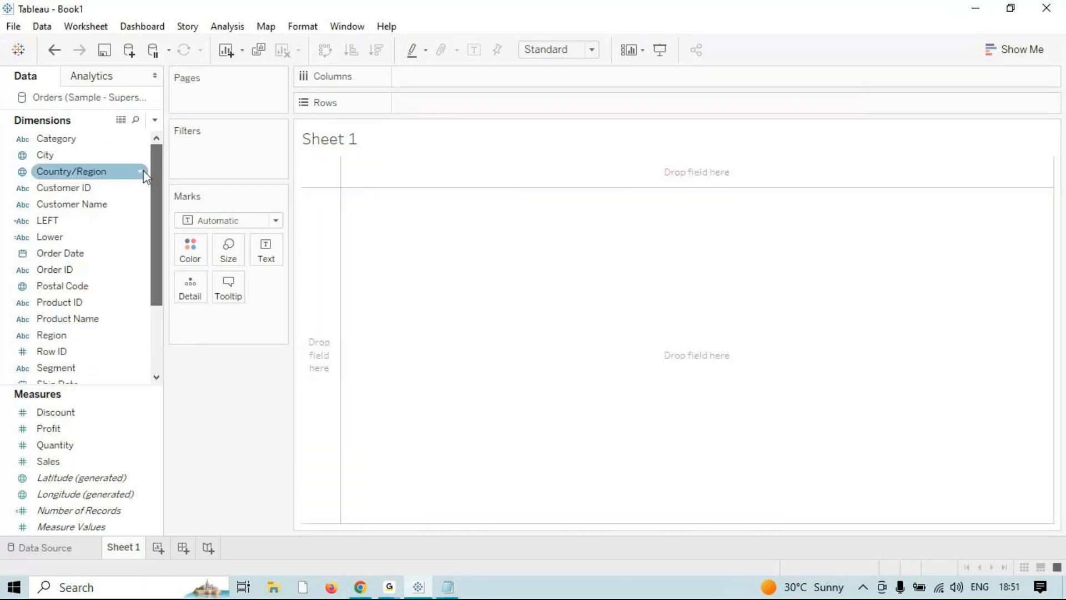
{"action": "scroll", "coordinate": [157, 222], "scroll_direction": "down", "scroll_amount": 3}
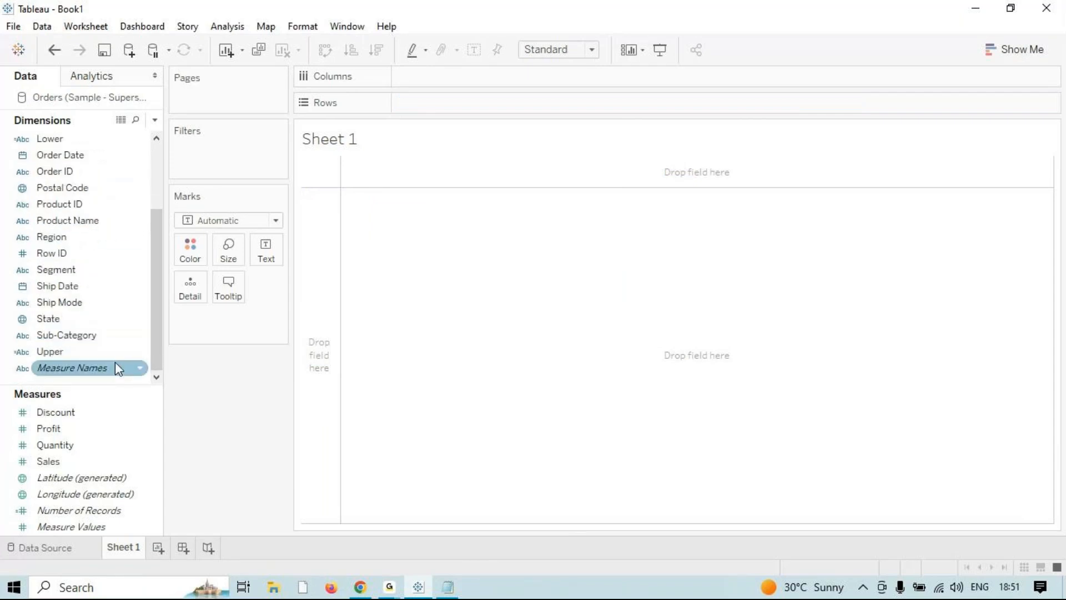
{"action": "left_click", "coordinate": [83, 179]}
{"action": "double_click", "coordinate": [83, 178]}
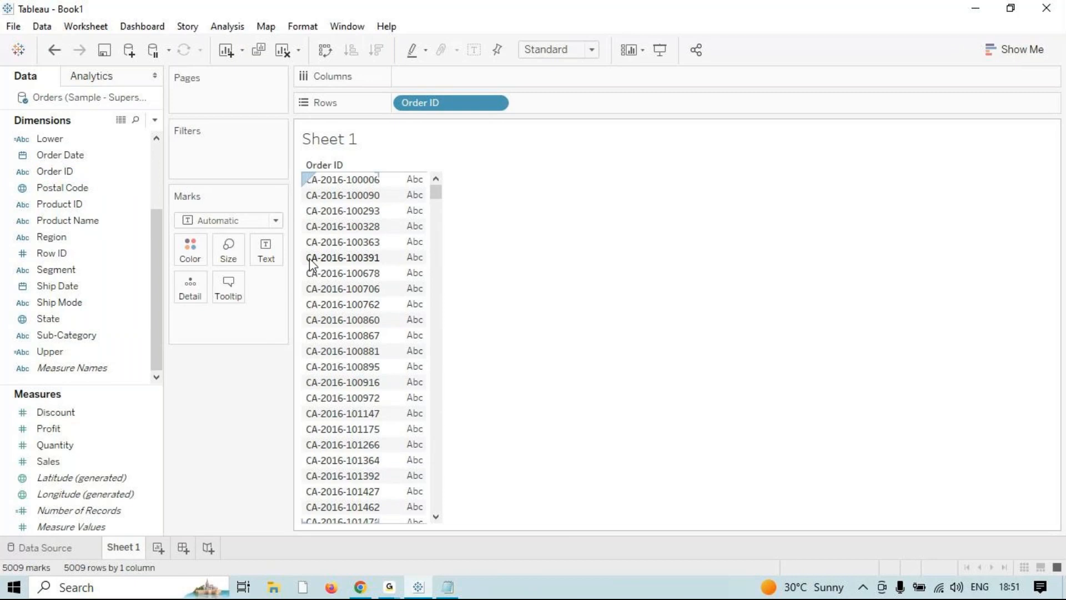
{"action": "scroll", "coordinate": [381, 369], "scroll_direction": "down", "scroll_amount": 10}
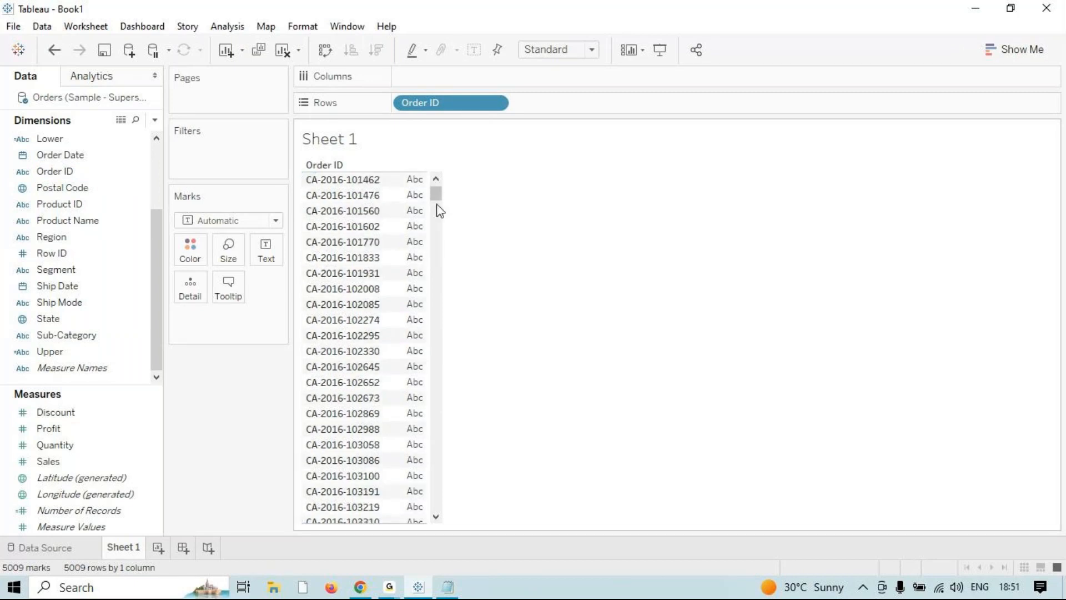
{"action": "left_click_drag", "start_coordinate": [436, 195], "coordinate": [417, 159]}
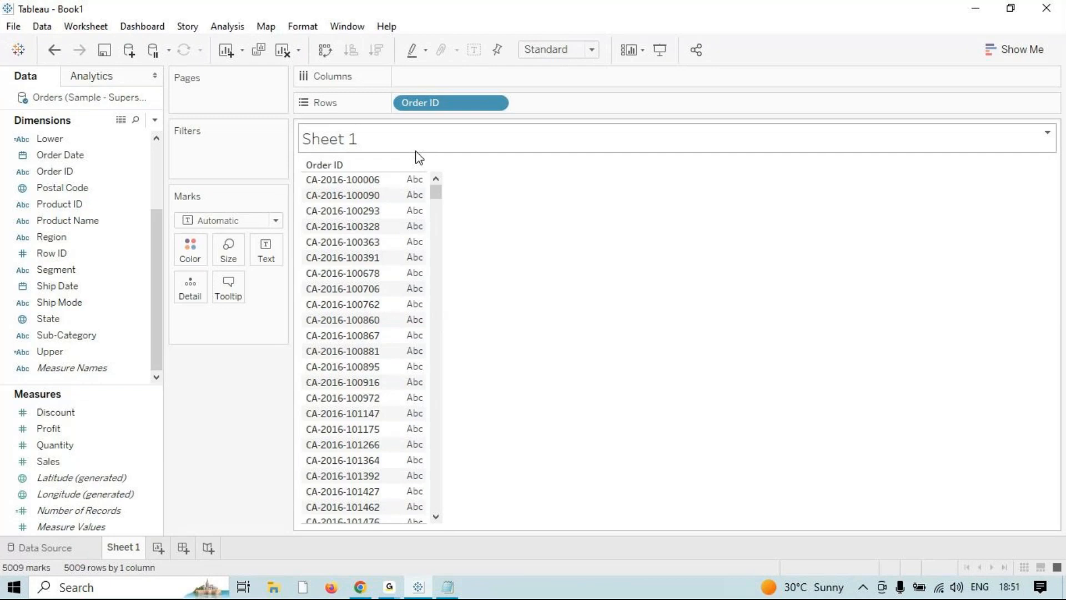
{"action": "left_click", "coordinate": [247, 30]}
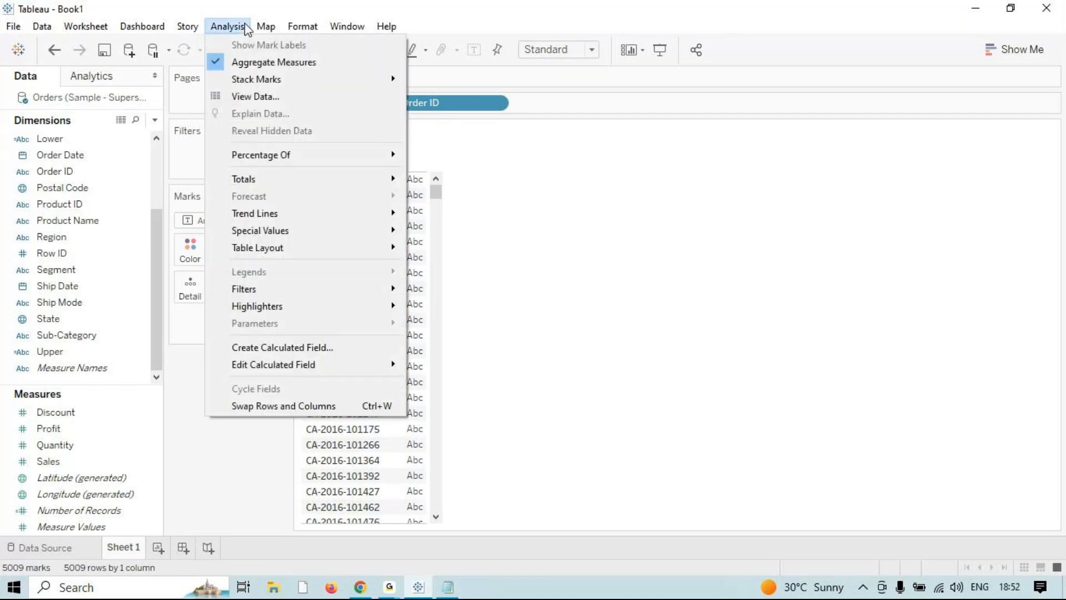
{"action": "left_click", "coordinate": [290, 354]}
{"action": "type", "text": "LEF"}
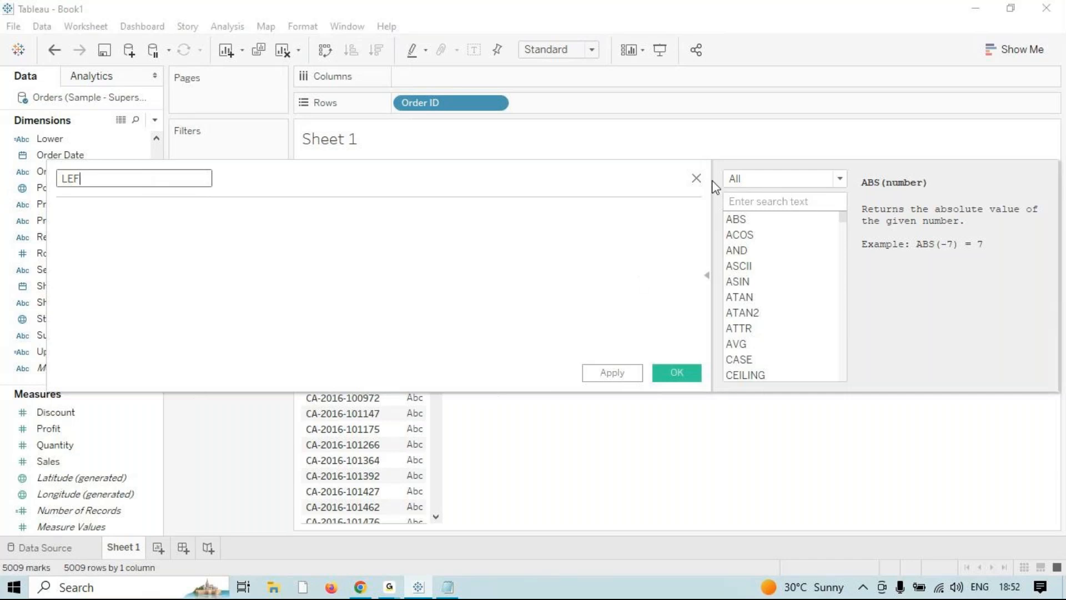
{"action": "left_click", "coordinate": [697, 179]}
- Delete the existing LEFT calculated field from the dimensions
{"action": "scroll", "coordinate": [158, 261], "scroll_direction": "up", "scroll_amount": 3}
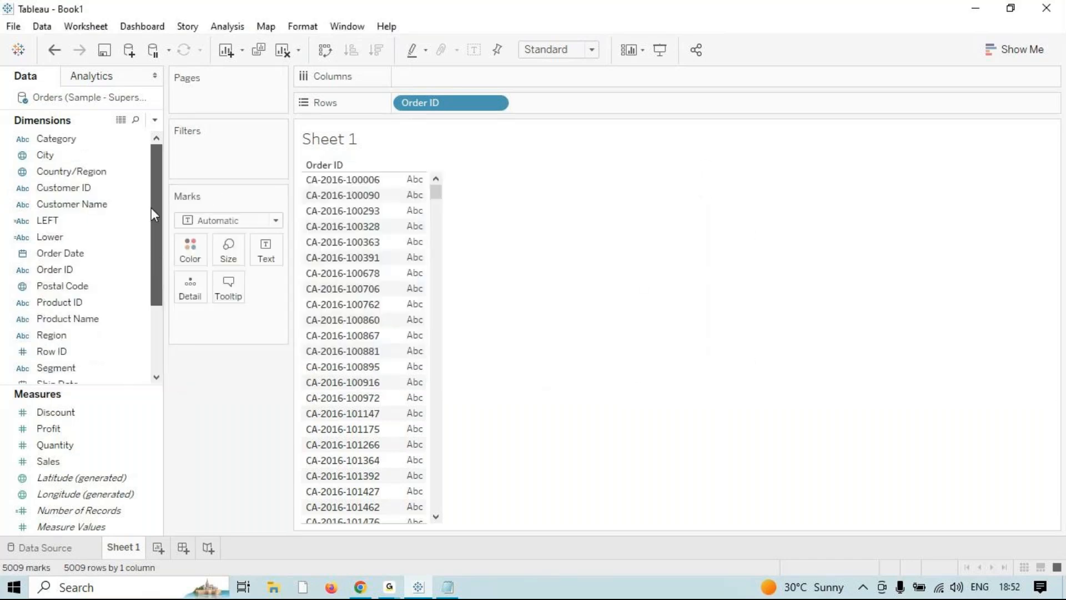
{"action": "left_click", "coordinate": [82, 220]}
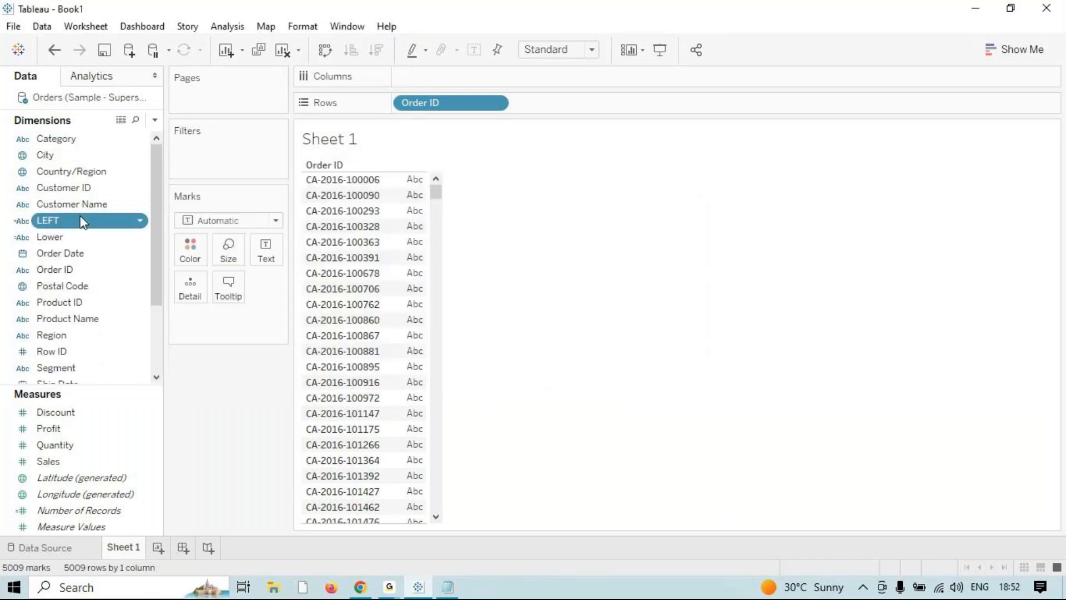
{"action": "right_click", "coordinate": [82, 221]}
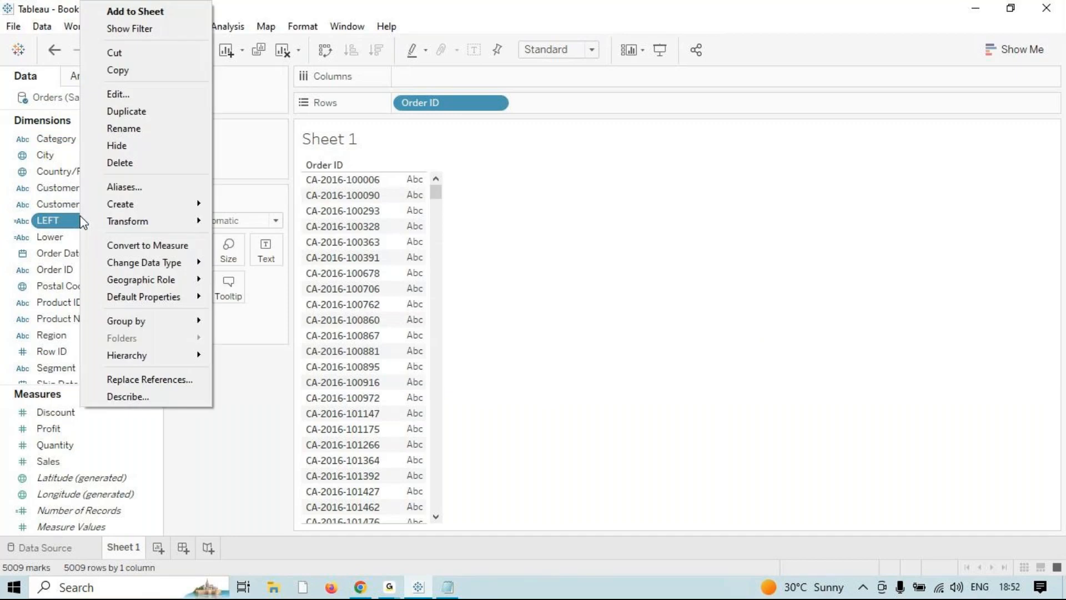
{"action": "left_click", "coordinate": [172, 163]}
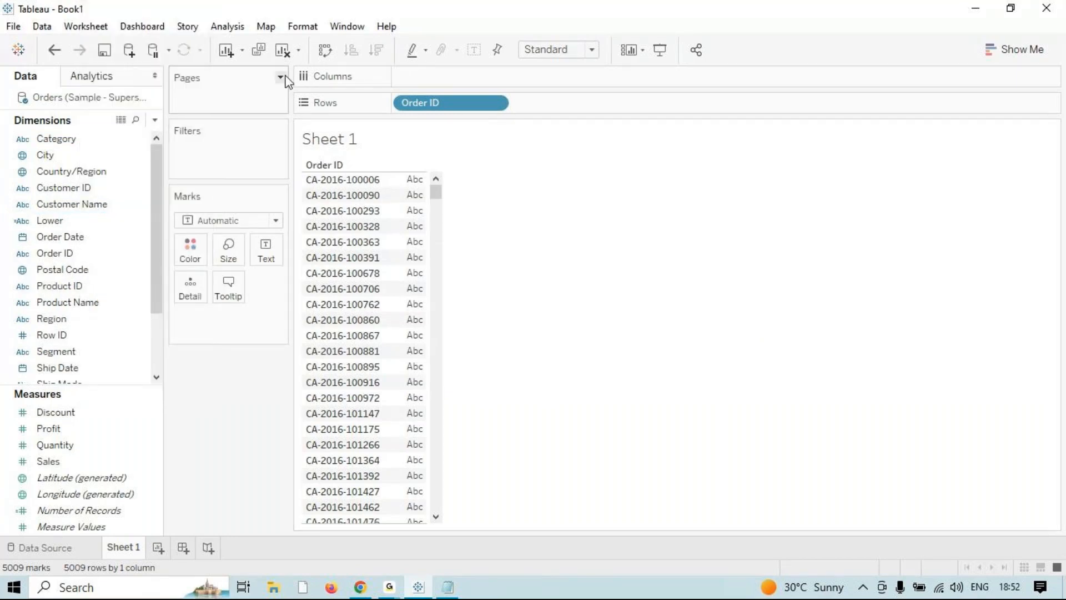
- Create a new calculated field named LEFT
{"action": "left_click", "coordinate": [227, 27]}
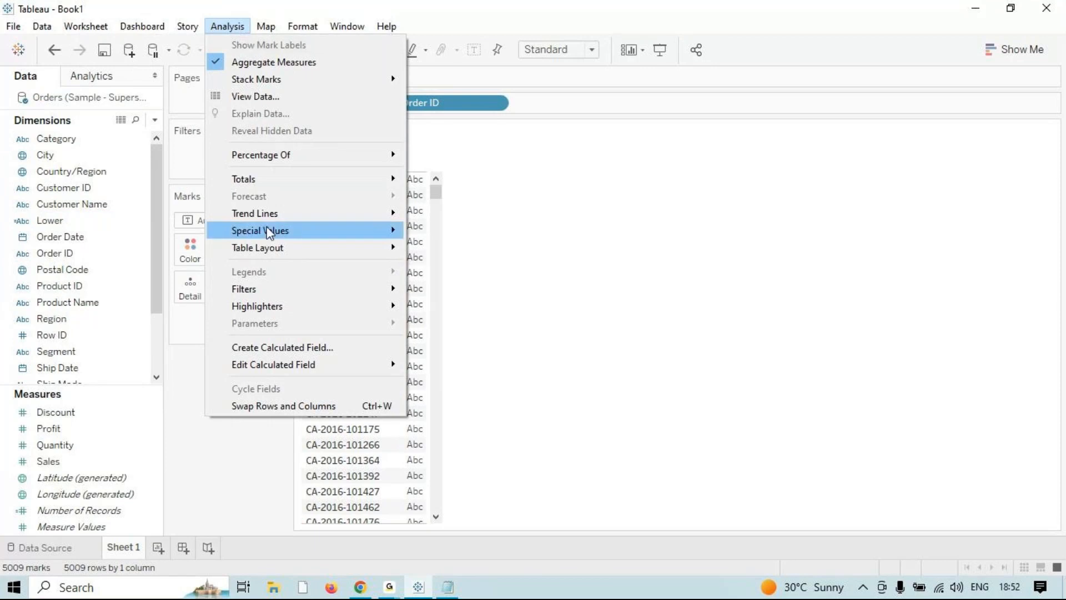
{"action": "left_click", "coordinate": [273, 345]}
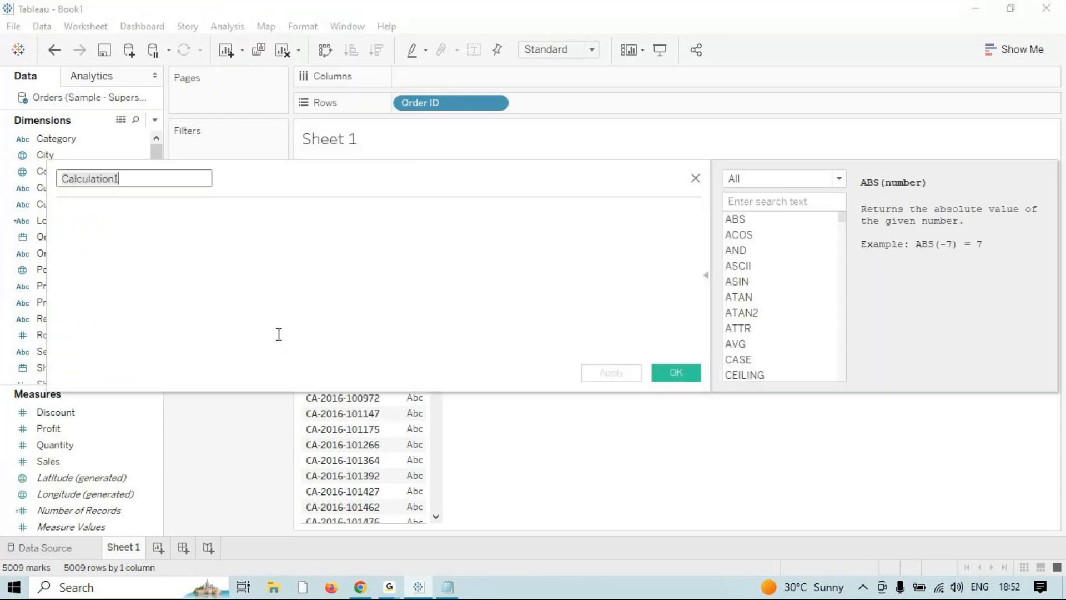
{"action": "type", "text": "LEFT"}
- Enter the formula LEFT([Order ID],2) for the new LEFT field
{"action": "left_click", "coordinate": [296, 215]}
{"action": "type", "text": "le"}
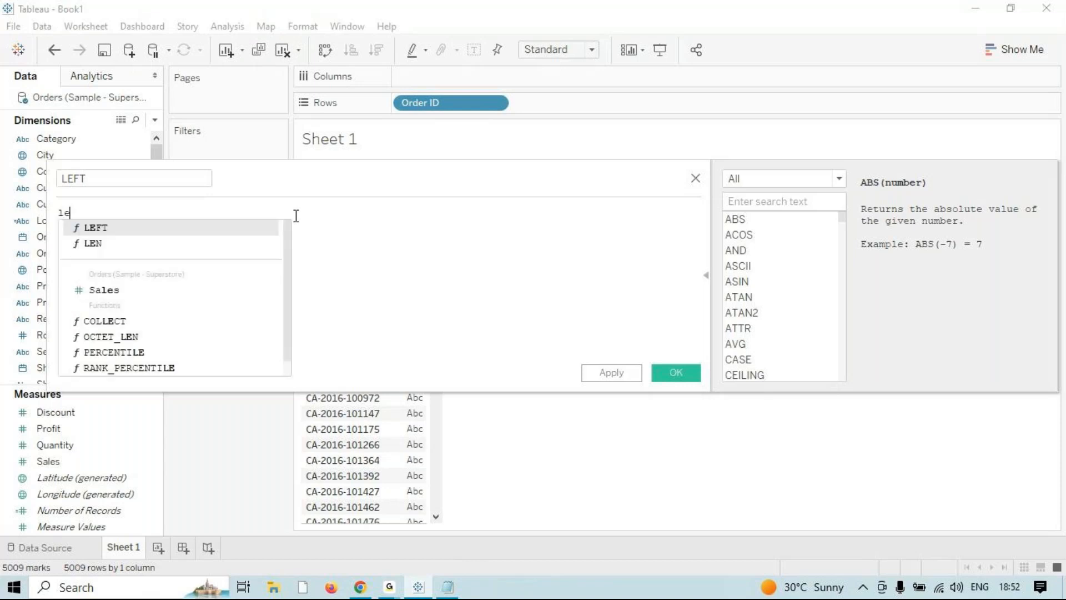
{"action": "key", "text": "Return"}
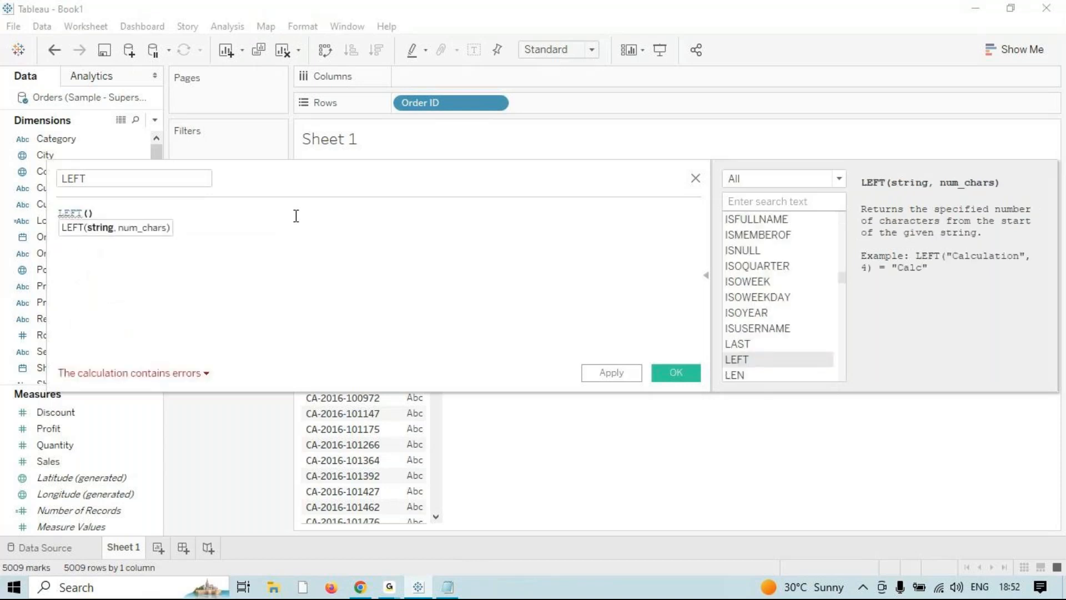
{"action": "type", "text": "or"}
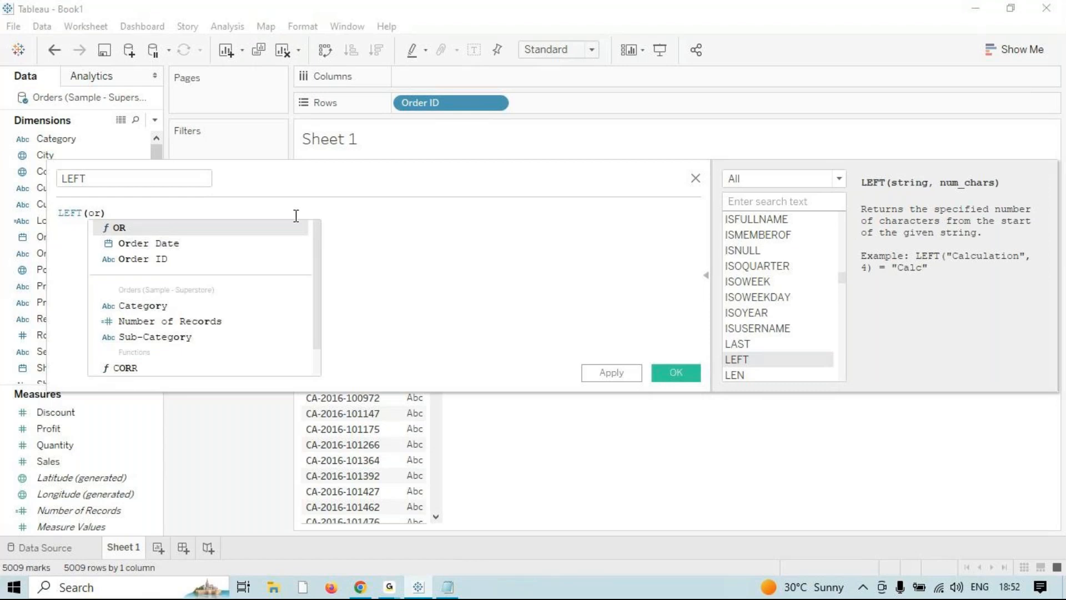
{"action": "key", "text": "Down"}
{"action": "key", "text": "Down"}
{"action": "key", "text": "Return"}
{"action": "type", "text": ","}
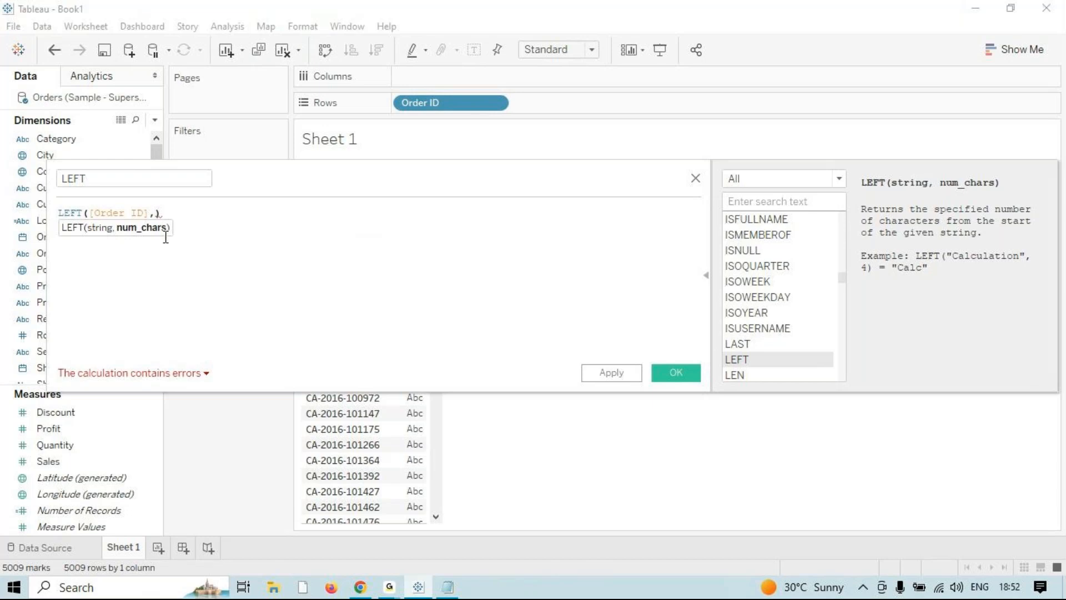
{"action": "type", "text": "2"}
{"action": "key", "text": "Return"}
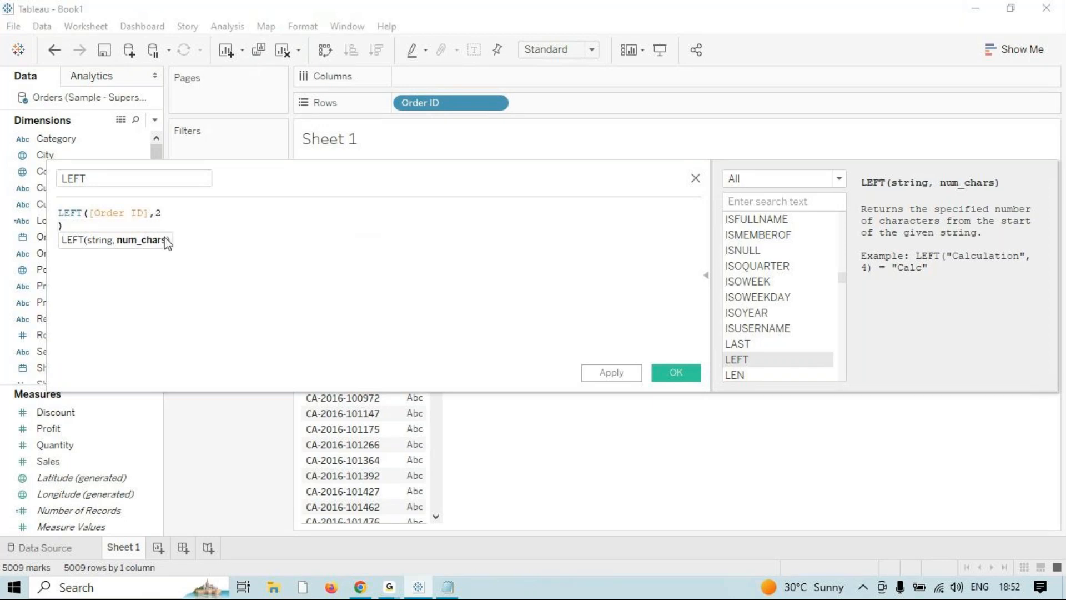
{"action": "key", "text": "BackSpace"}
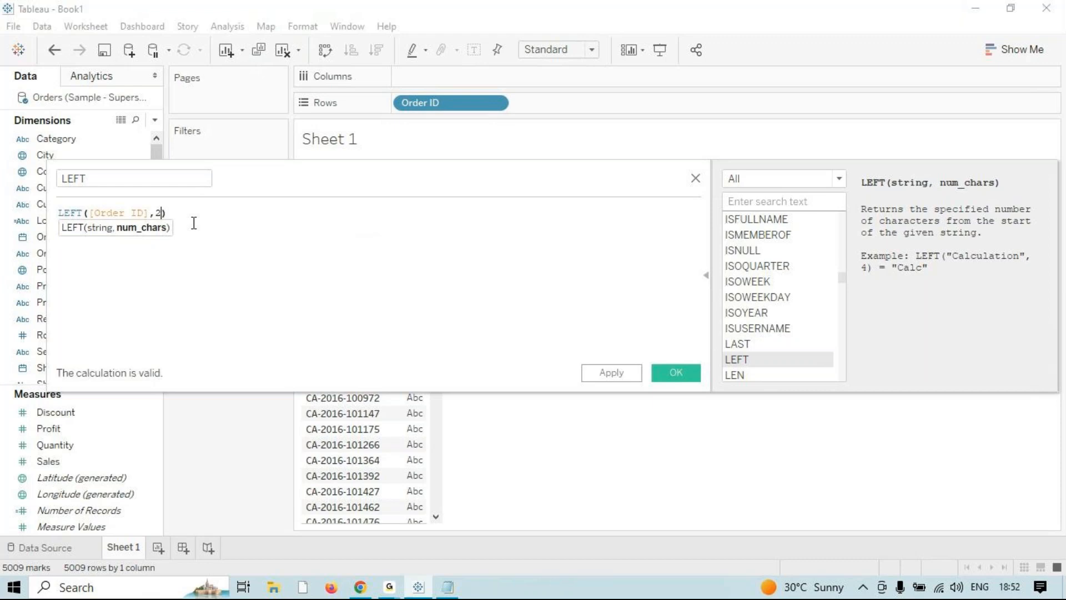
- Save the Order ID-based LEFT field and add it to the view beside the Order ID column
{"action": "left_click", "coordinate": [194, 222]}
{"action": "left_click", "coordinate": [613, 373]}
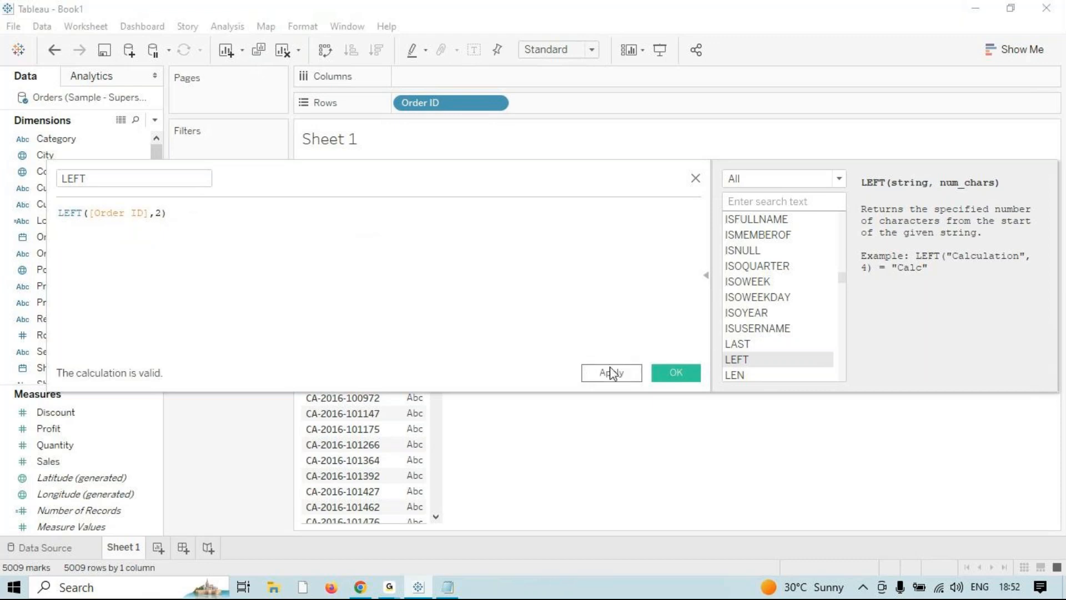
{"action": "left_click", "coordinate": [676, 373]}
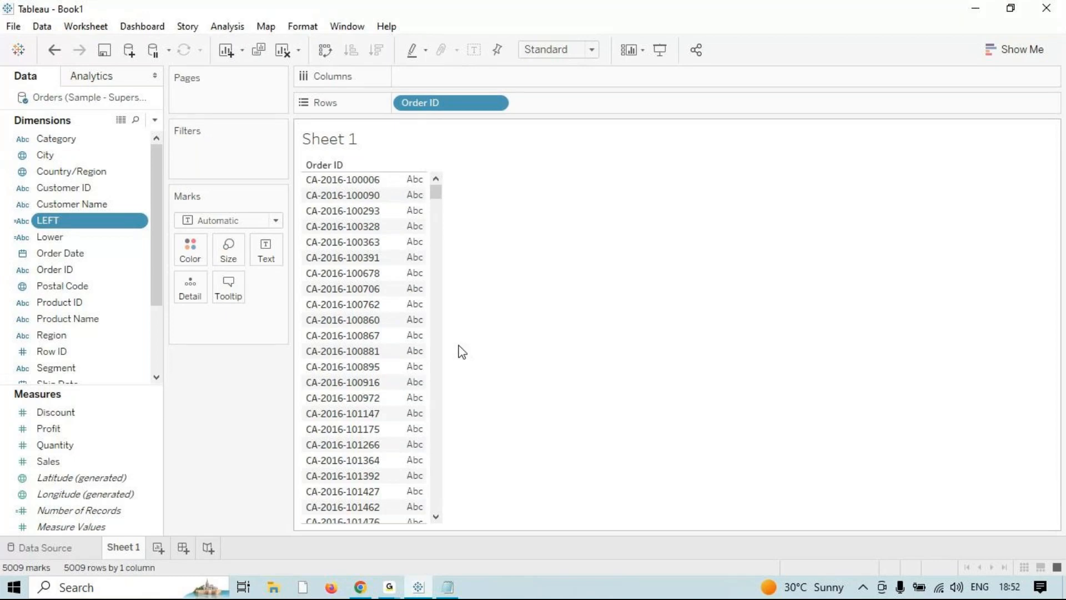
{"action": "left_click_drag", "start_coordinate": [109, 223], "coordinate": [418, 268]}
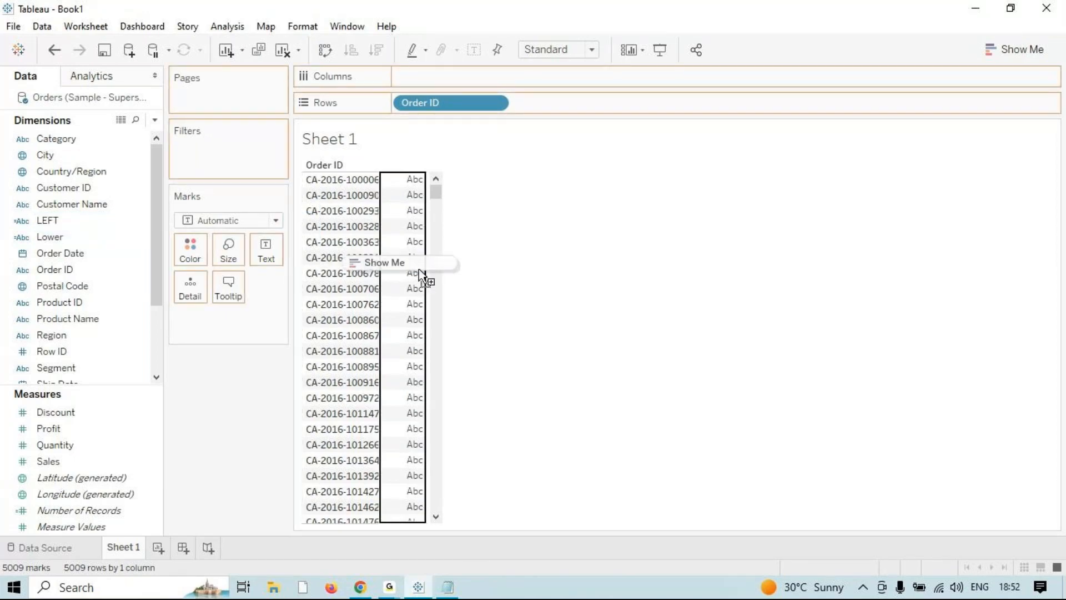
{"action": "left_click_drag", "start_coordinate": [419, 269], "coordinate": [419, 273]}
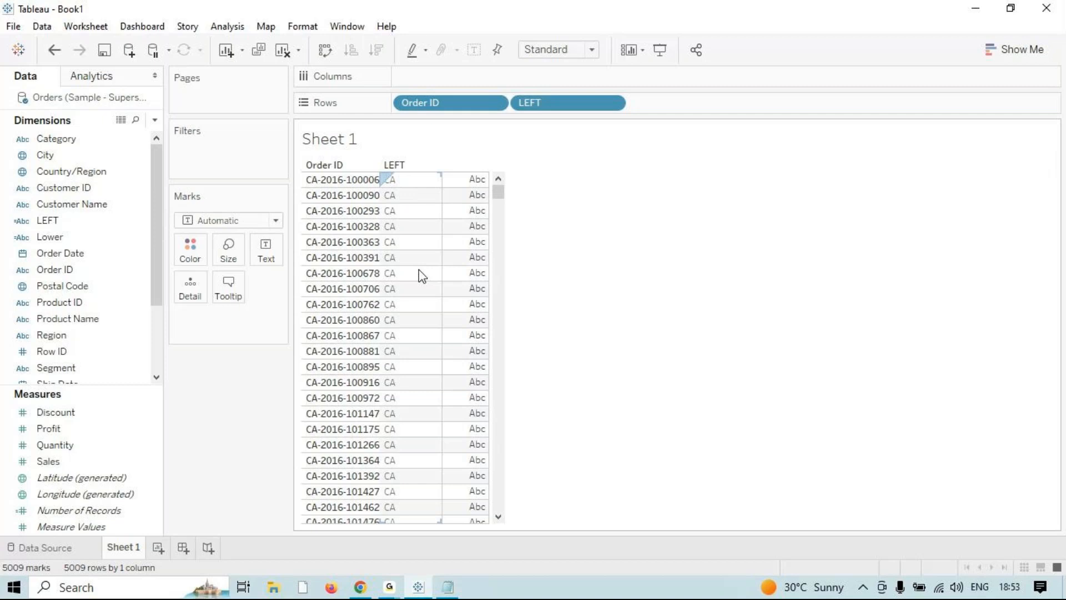
{"action": "left_click", "coordinate": [389, 587]}
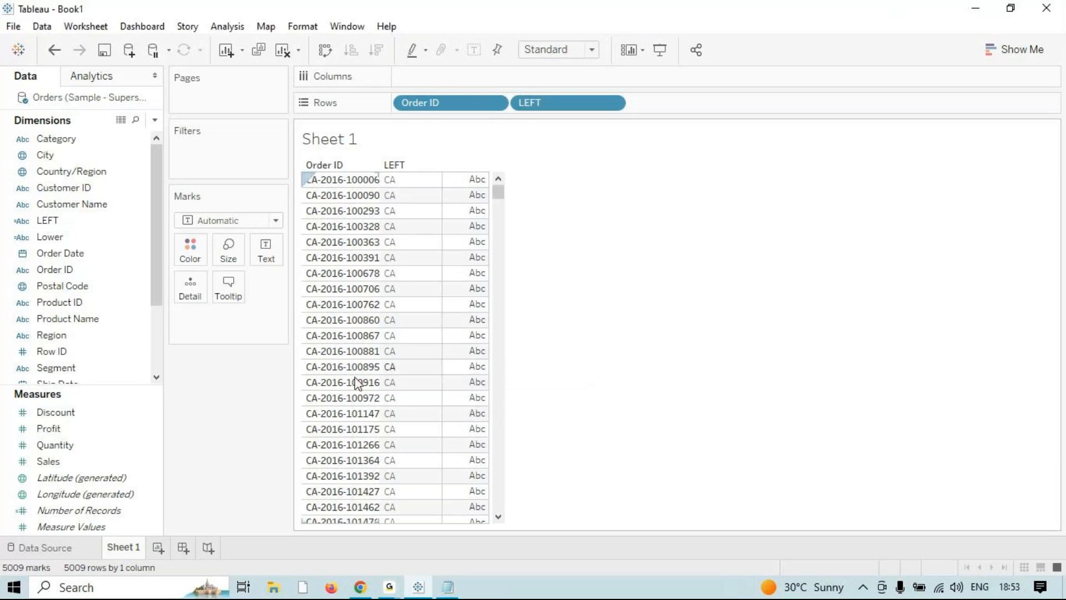
- Create a new calculated field named MID and go to its empty formula area
{"action": "left_click", "coordinate": [238, 29]}
{"action": "mouse_move", "coordinate": [266, 26]}
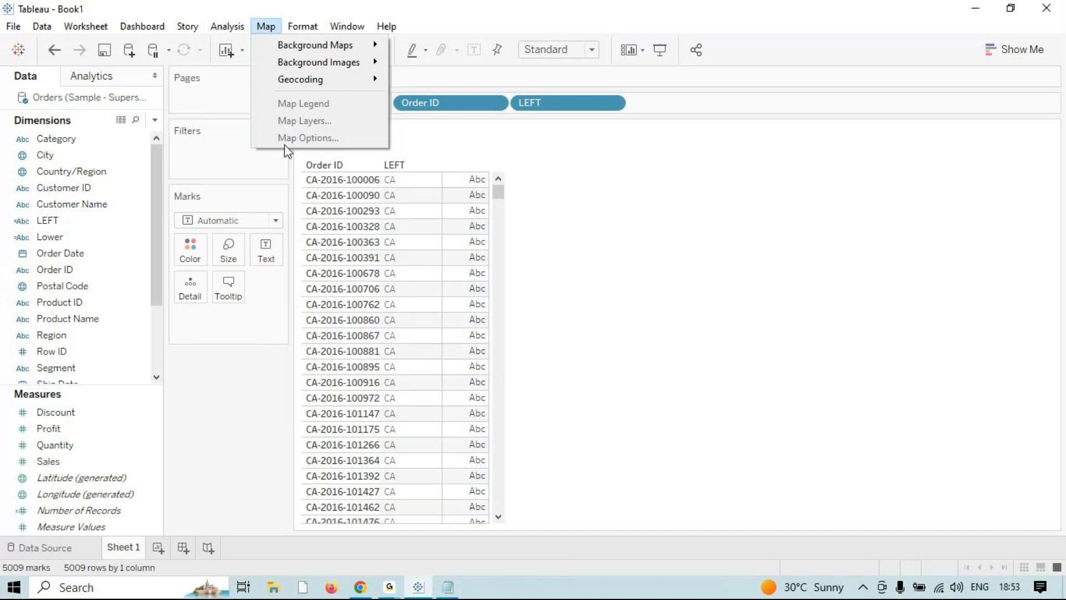
{"action": "mouse_move", "coordinate": [227, 26]}
{"action": "left_click", "coordinate": [259, 346]}
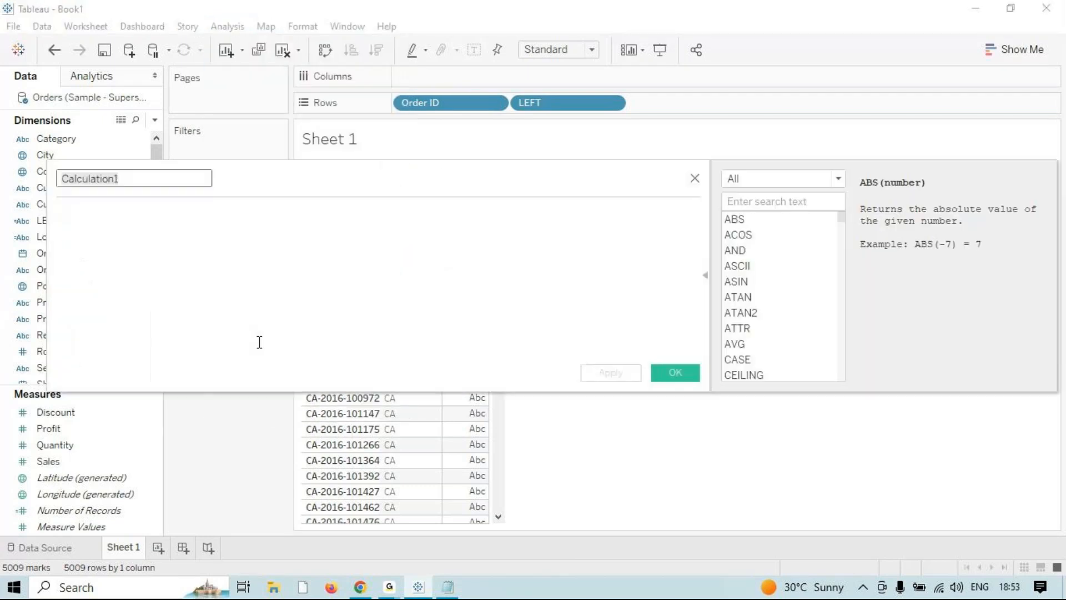
{"action": "type", "text": "MID"}
{"action": "key", "text": "BackSpace"}
{"action": "key", "text": "BackSpace"}
{"action": "type", "text": "ID"}
{"action": "key", "text": "Tab"}
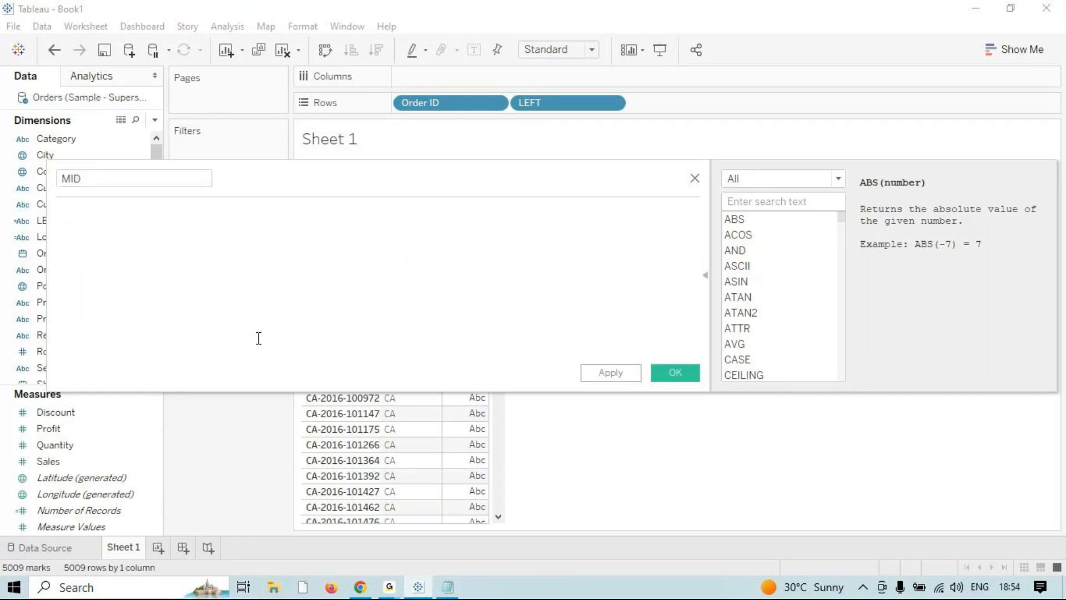
- Enter the formula MID([Order ID],4,4) for the MID field
{"action": "type", "text": "MI"}
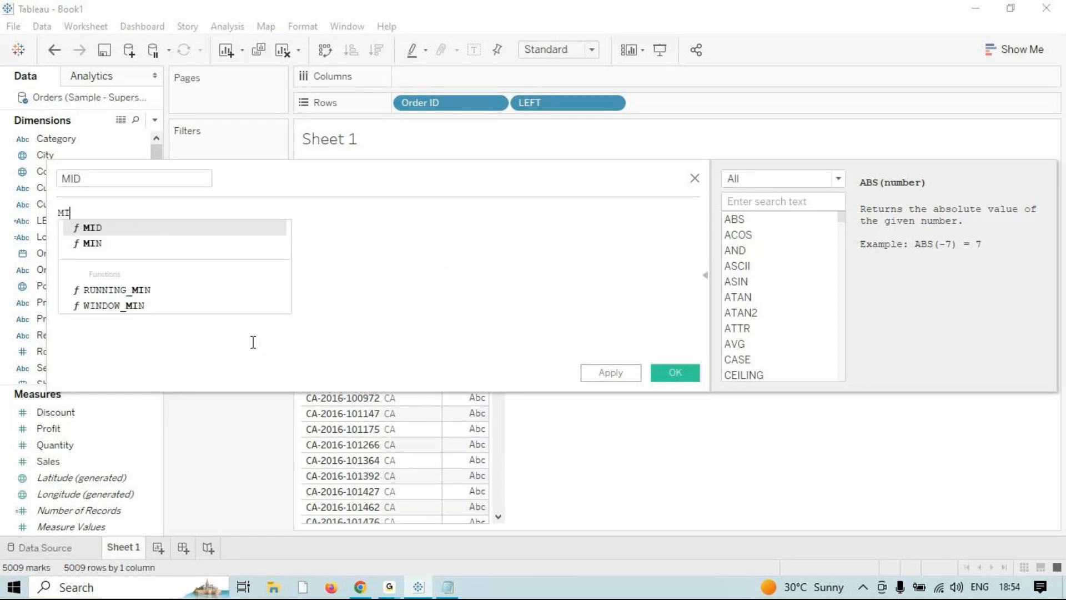
{"action": "key", "text": "Return"}
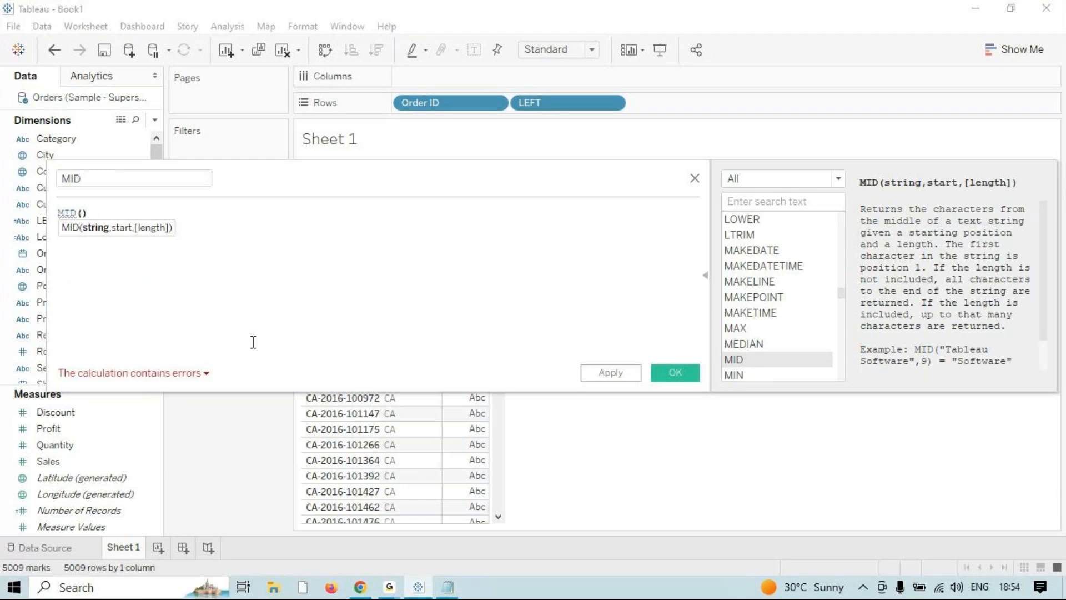
{"action": "type", "text": "orde"}
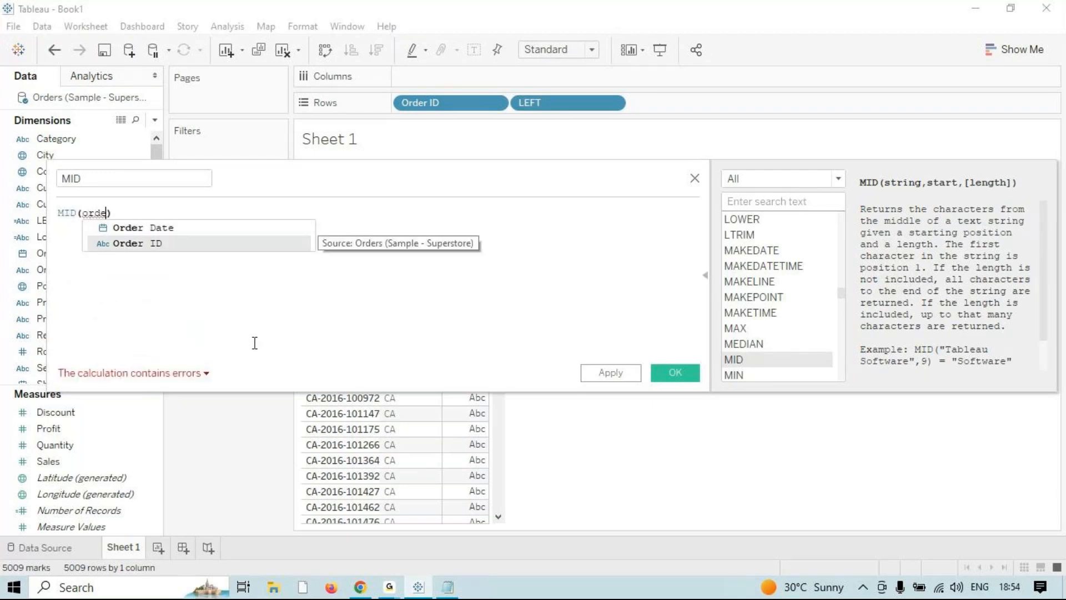
{"action": "key", "text": "Return"}
{"action": "type", "text": ","}
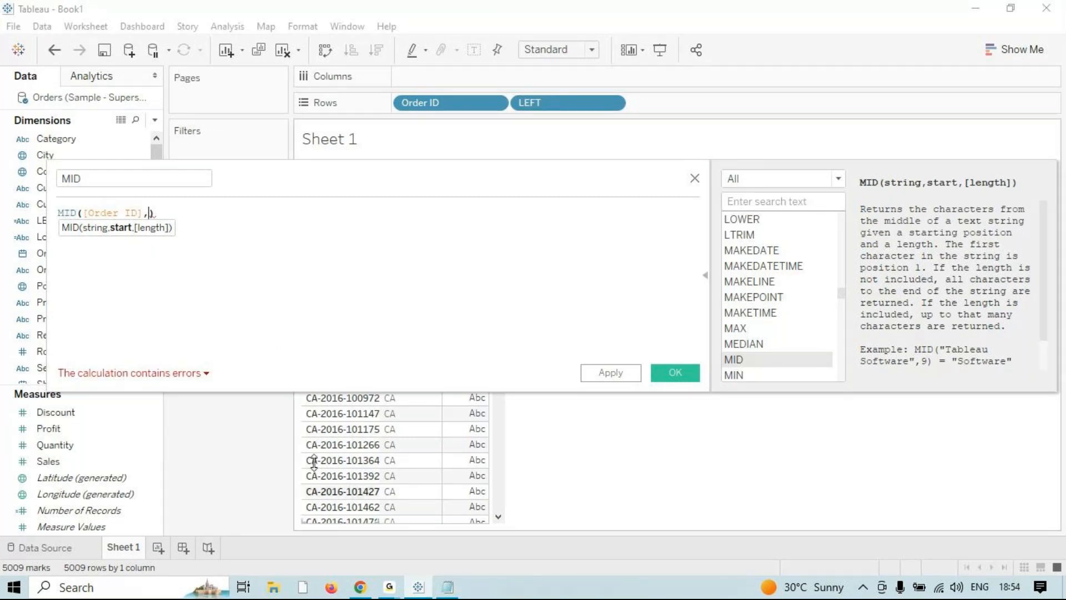
{"action": "left_click_drag", "start_coordinate": [361, 162], "coordinate": [475, 257]}
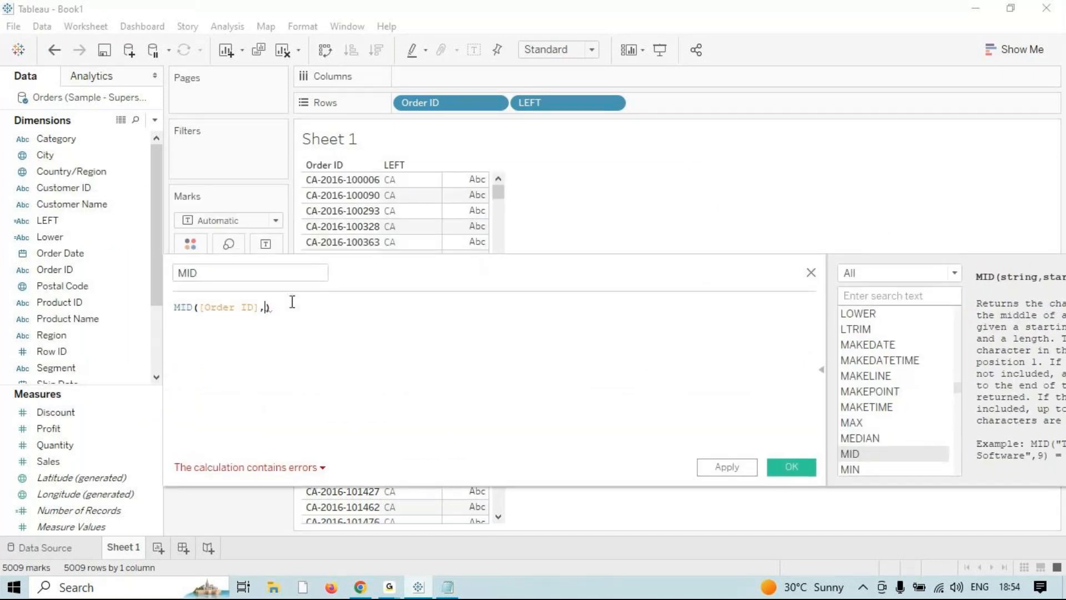
{"action": "key", "text": "BackSpace"}
{"action": "key", "text": "Delete"}
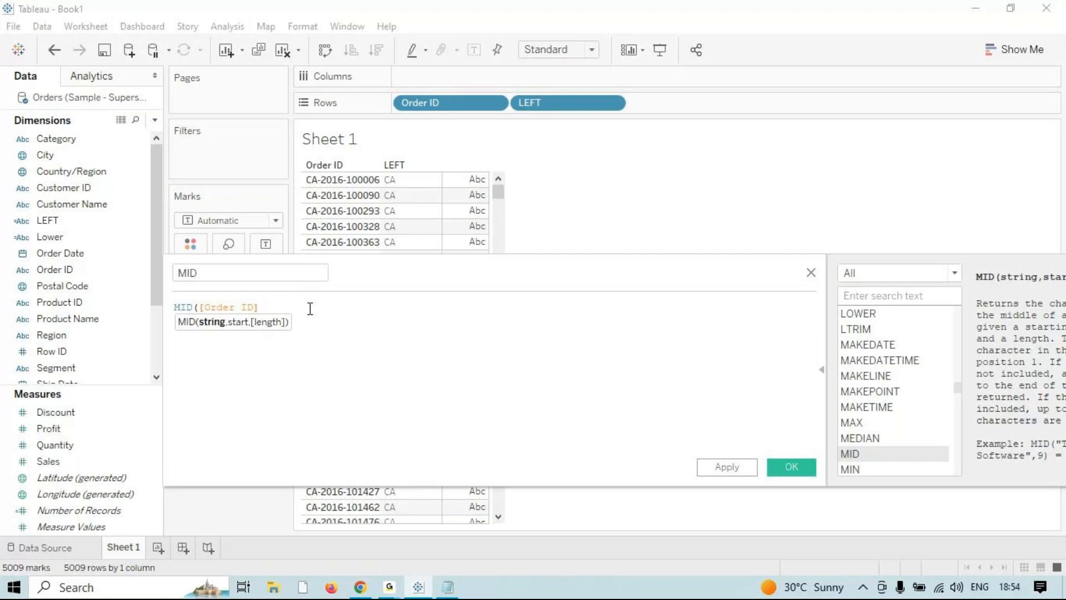
{"action": "type", "text": ","}
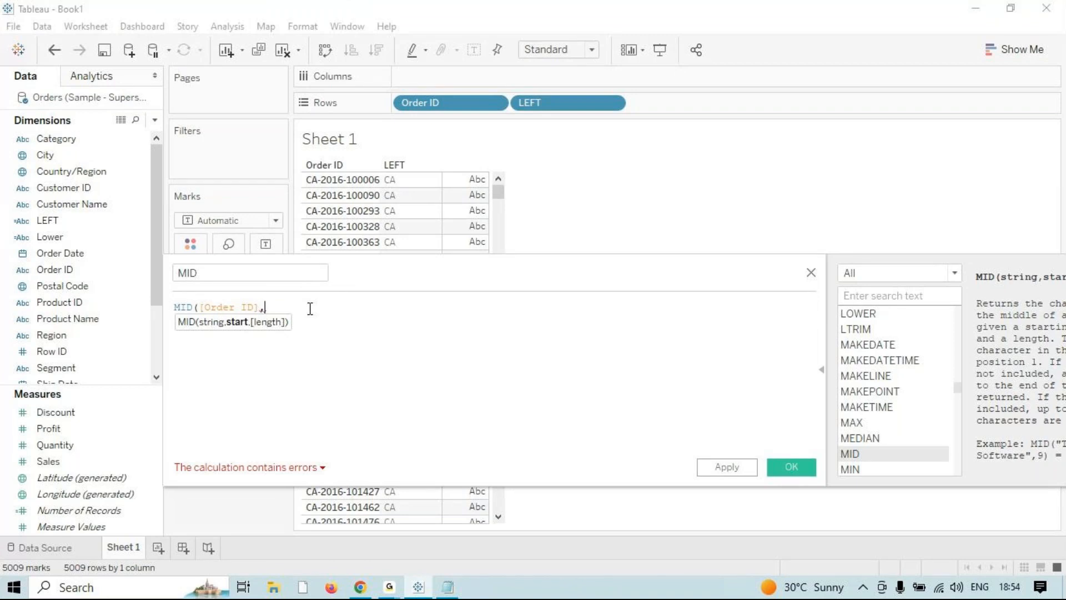
{"action": "type", "text": "4,4"}
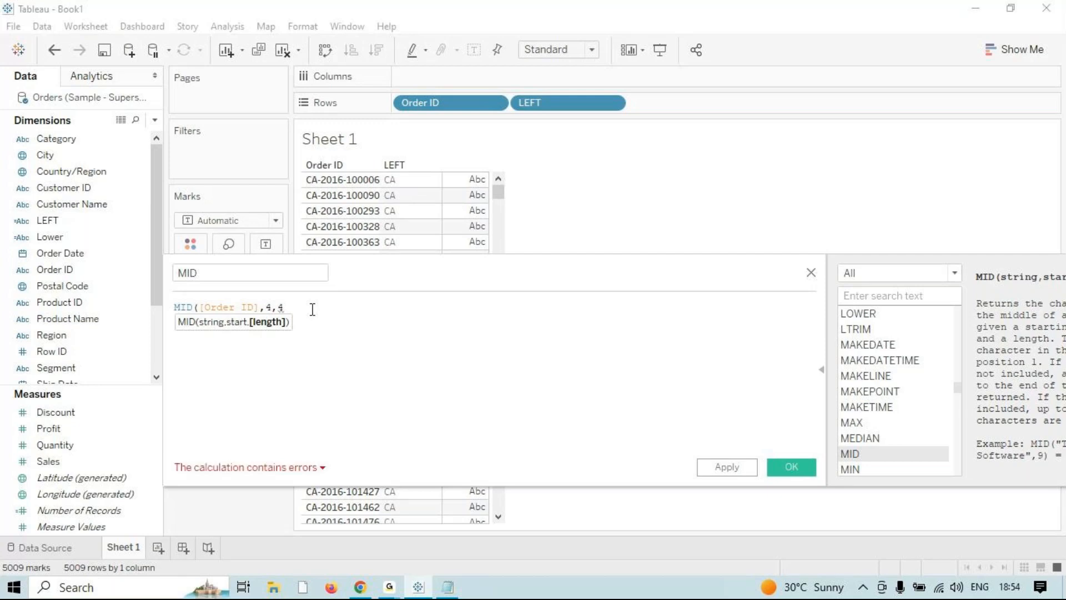
{"action": "type", "text": ")"}
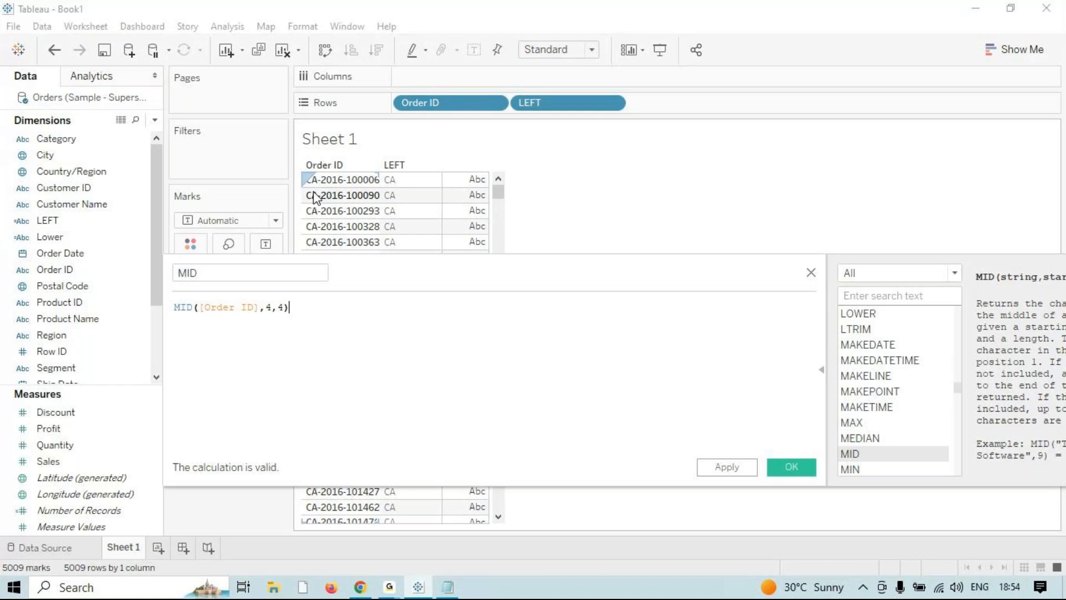
- Save the MID field and add it to the view beside the LEFT column
{"action": "left_click_drag", "start_coordinate": [435, 281], "coordinate": [328, 245]}
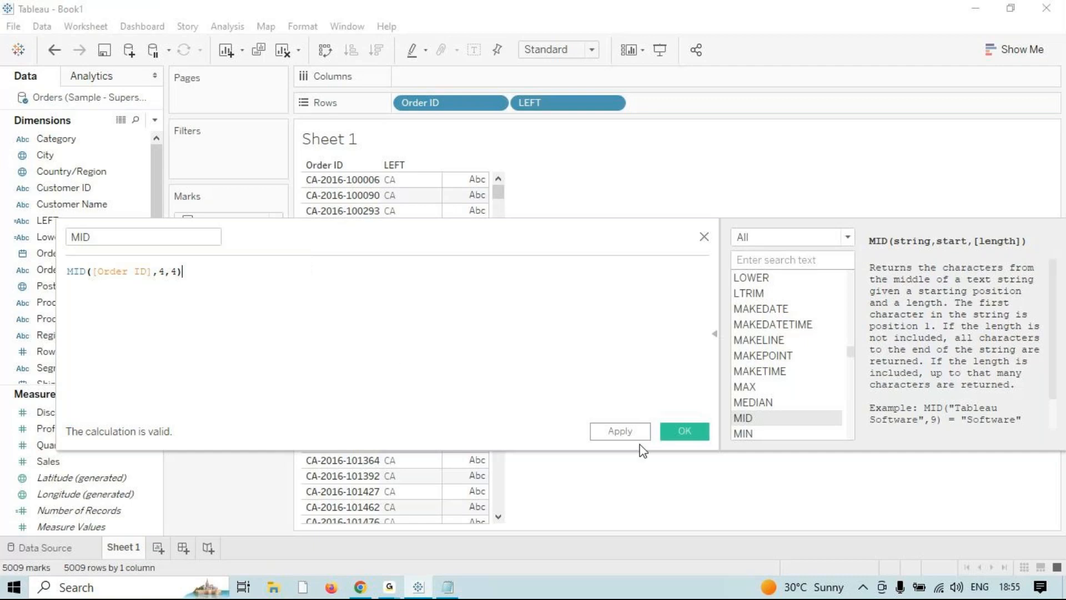
{"action": "left_click", "coordinate": [626, 433]}
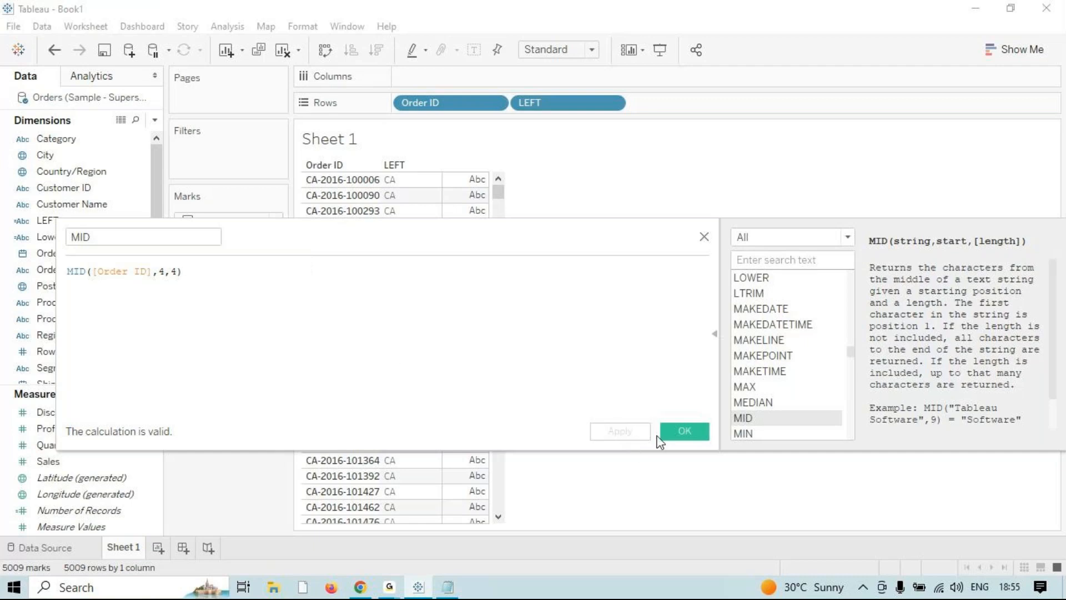
{"action": "left_click", "coordinate": [697, 438]}
{"action": "left_click_drag", "start_coordinate": [134, 260], "coordinate": [471, 265]}
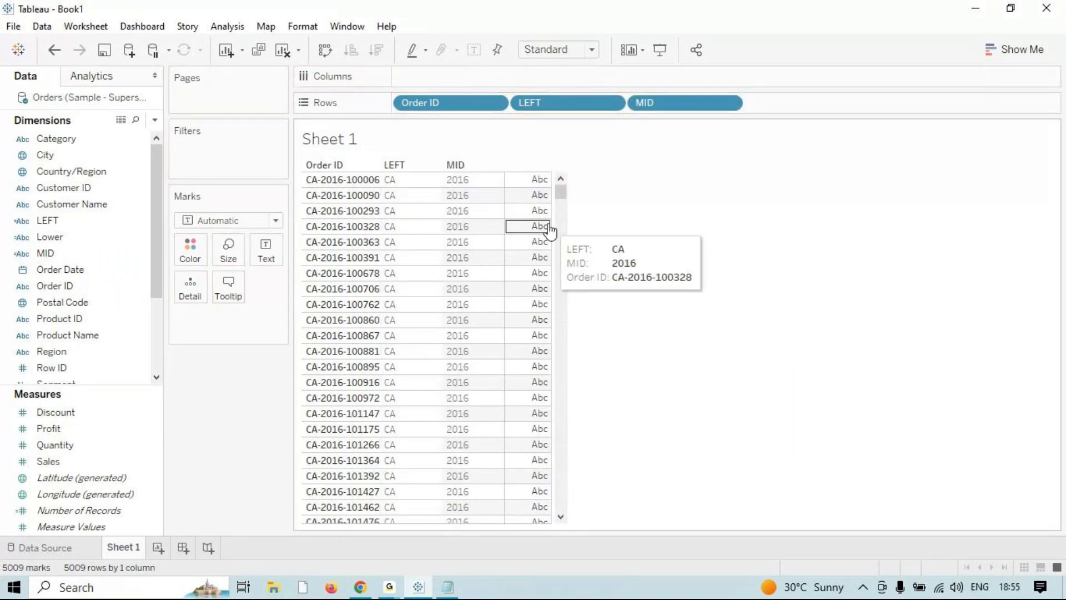
{"action": "mouse_move", "coordinate": [561, 193]}
{"action": "left_mouse_down"}
{"action": "mouse_move", "coordinate": [561, 495]}
{"action": "mouse_move", "coordinate": [528, 347]}
{"action": "mouse_move", "coordinate": [522, 236]}
{"action": "mouse_move", "coordinate": [550, 189]}
{"action": "left_mouse_up"}
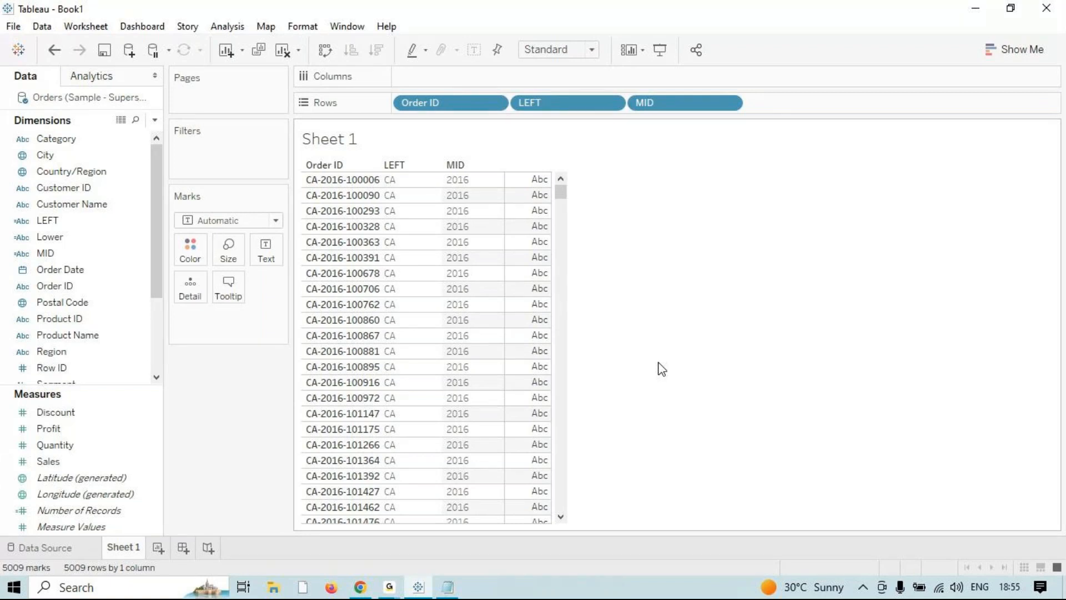
{"action": "left_click", "coordinate": [391, 588]}
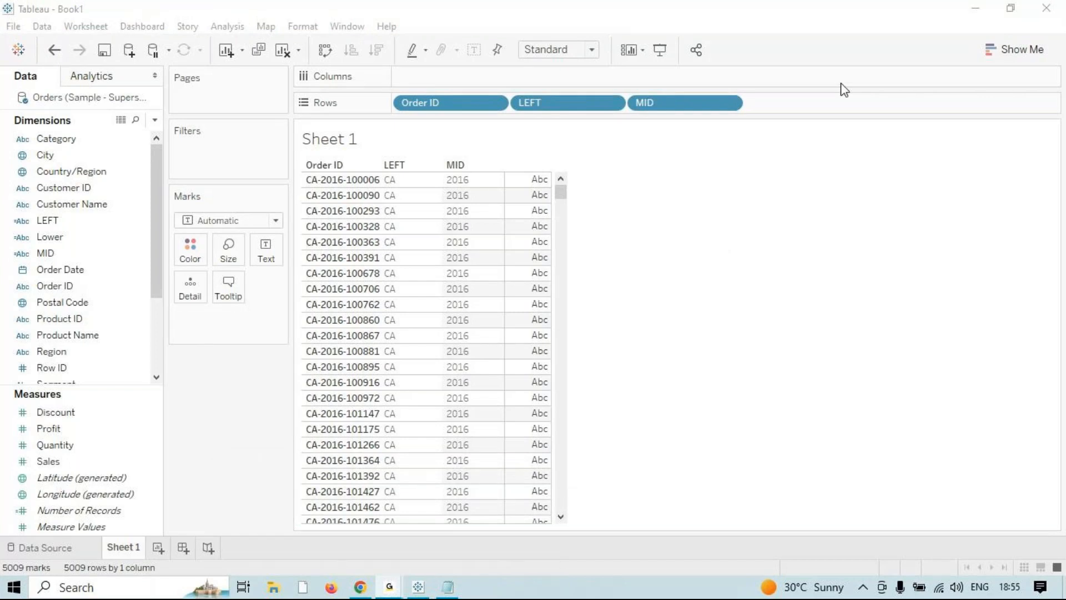
{"action": "left_click", "coordinate": [973, 7]}
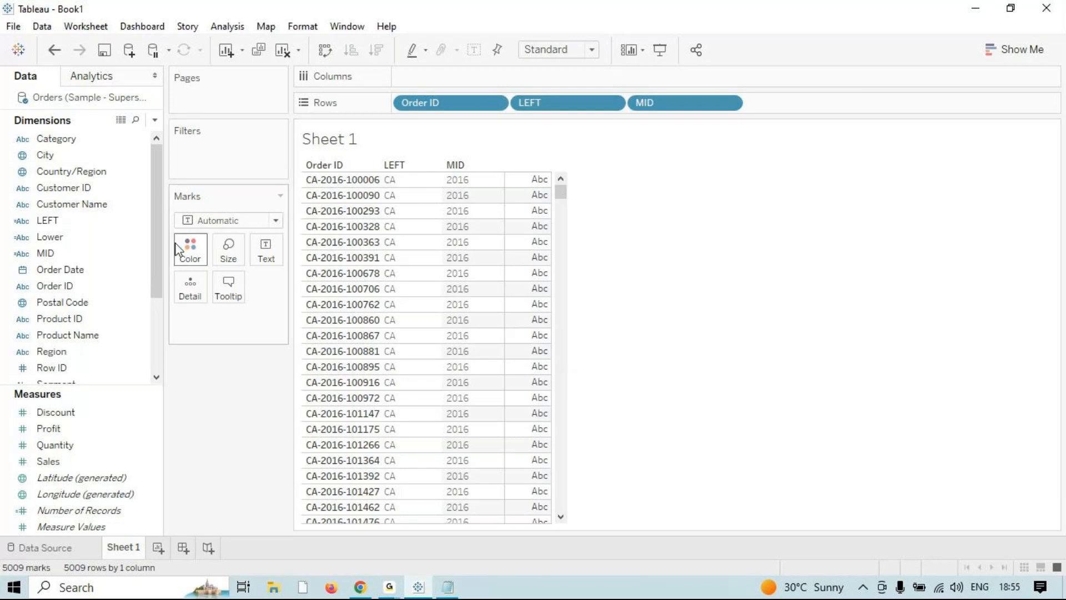
- Create a new calculated field named Right and go to its empty formula area
{"action": "left_click", "coordinate": [225, 27]}
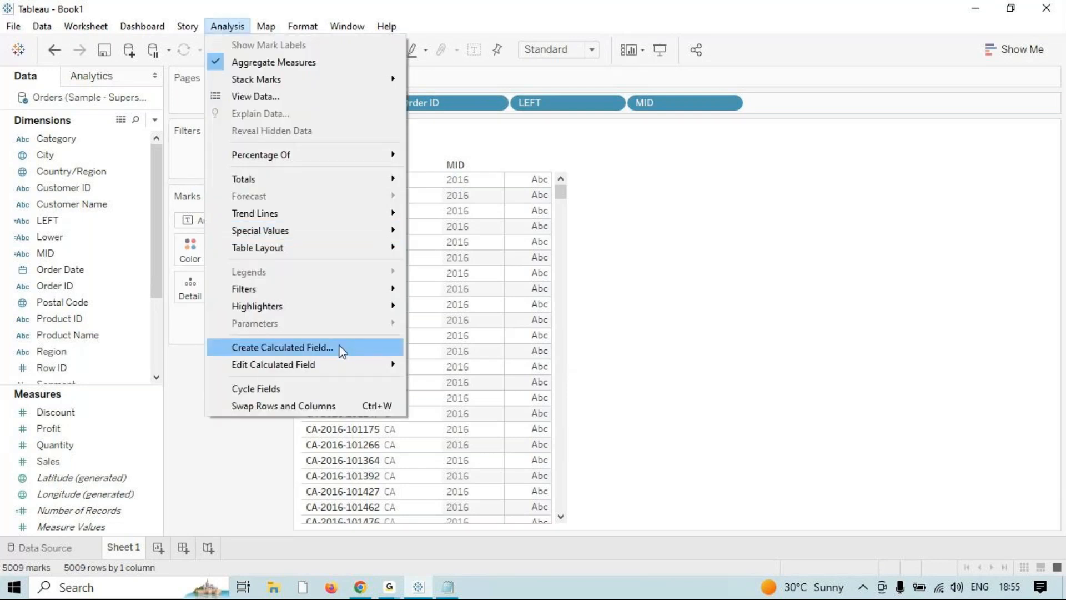
{"action": "left_click", "coordinate": [282, 347]}
{"action": "type", "text": "Right"}
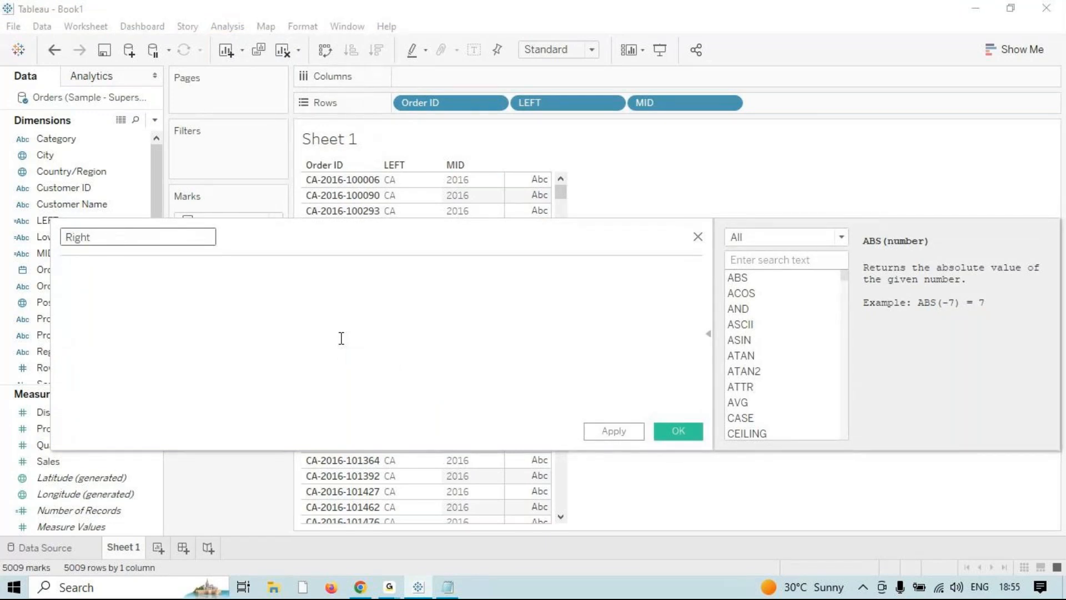
{"action": "left_click", "coordinate": [342, 338]}
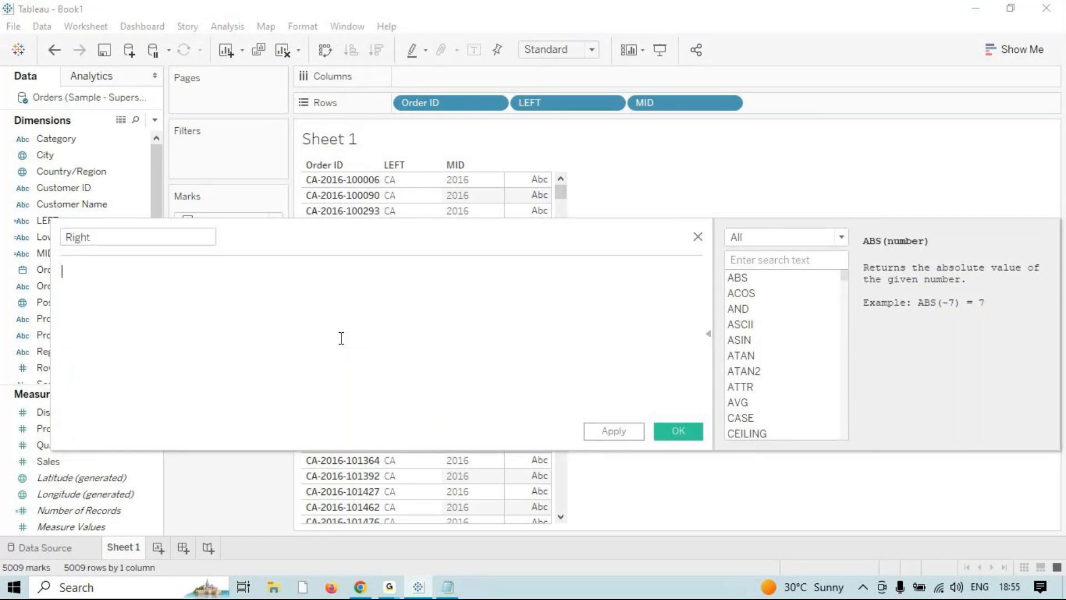
- Enter the formula RIGHT([Order ID],6) for the Right field
{"action": "type", "text": "Righ"}
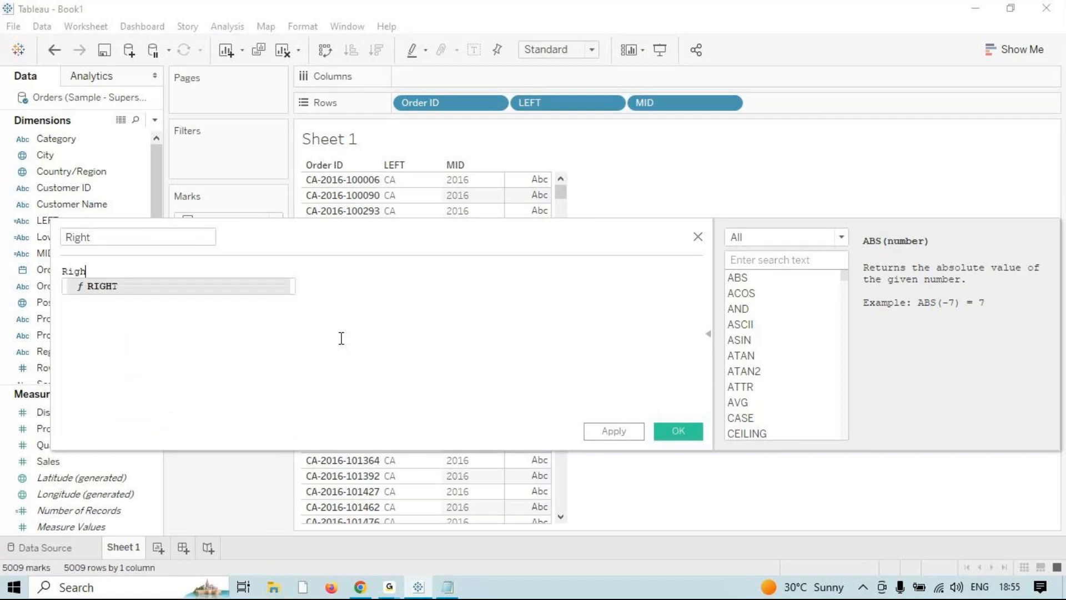
{"action": "key", "text": "Return"}
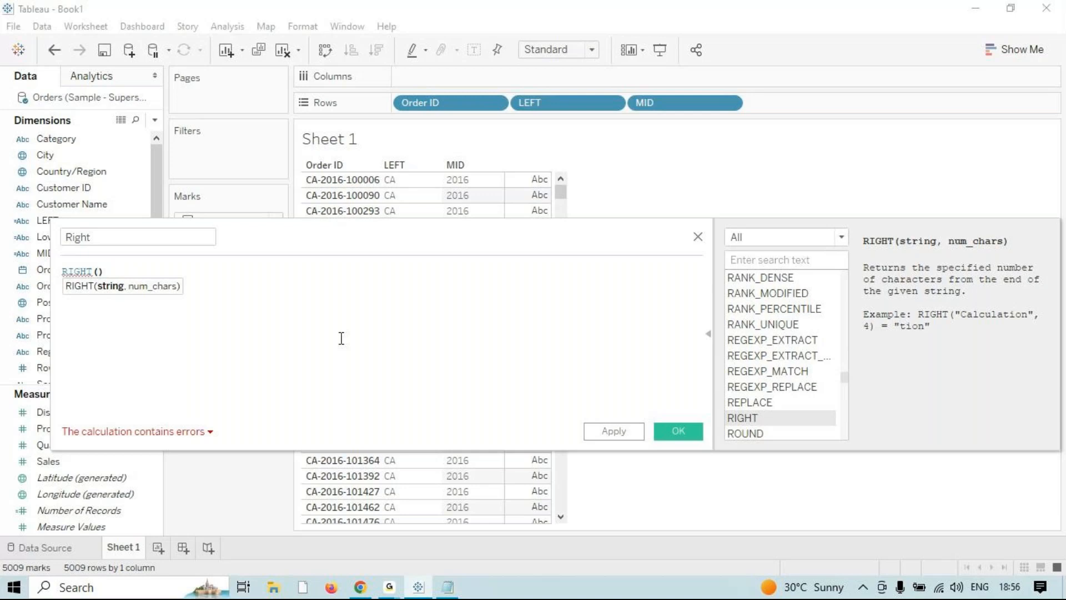
{"action": "type", "text": "crde"}
{"action": "key", "text": "Down"}
{"action": "key", "text": "Return"}
{"action": "type", "text": ","}
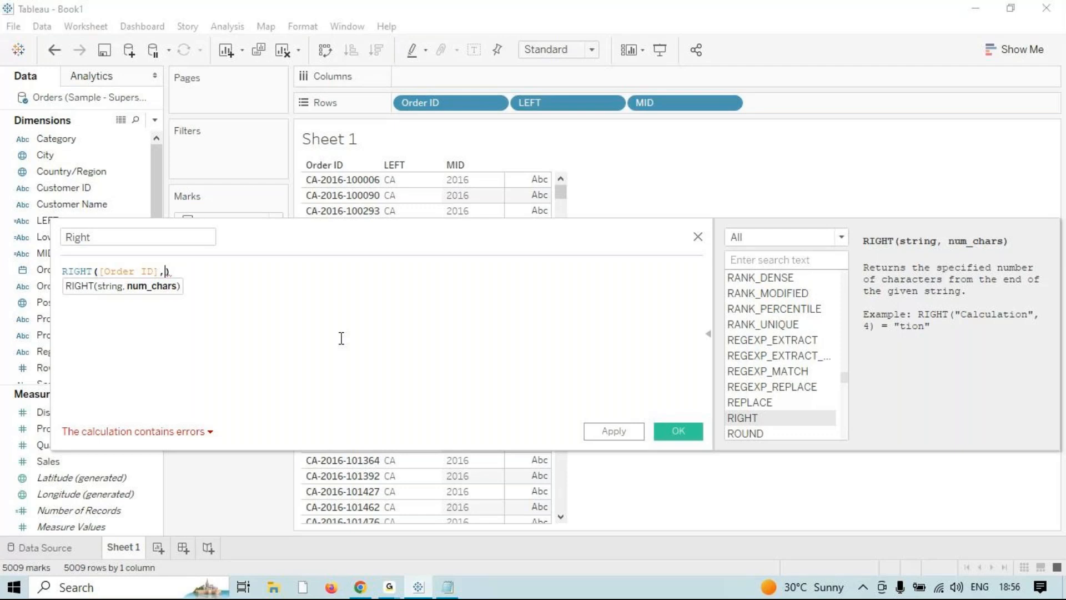
{"action": "type", "text": "6"}
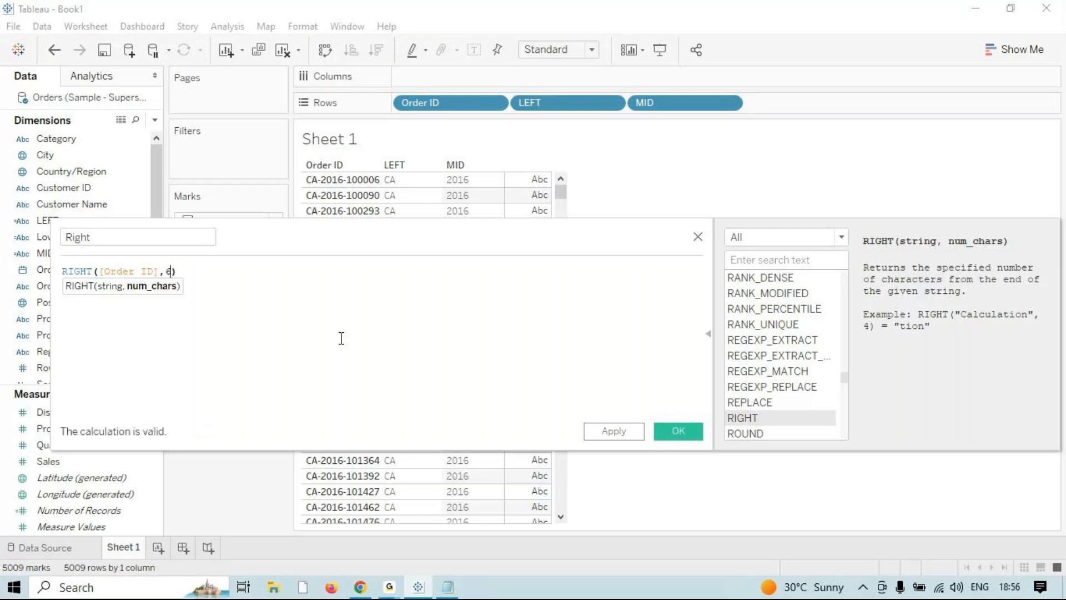
{"action": "left_click", "coordinate": [345, 296]}
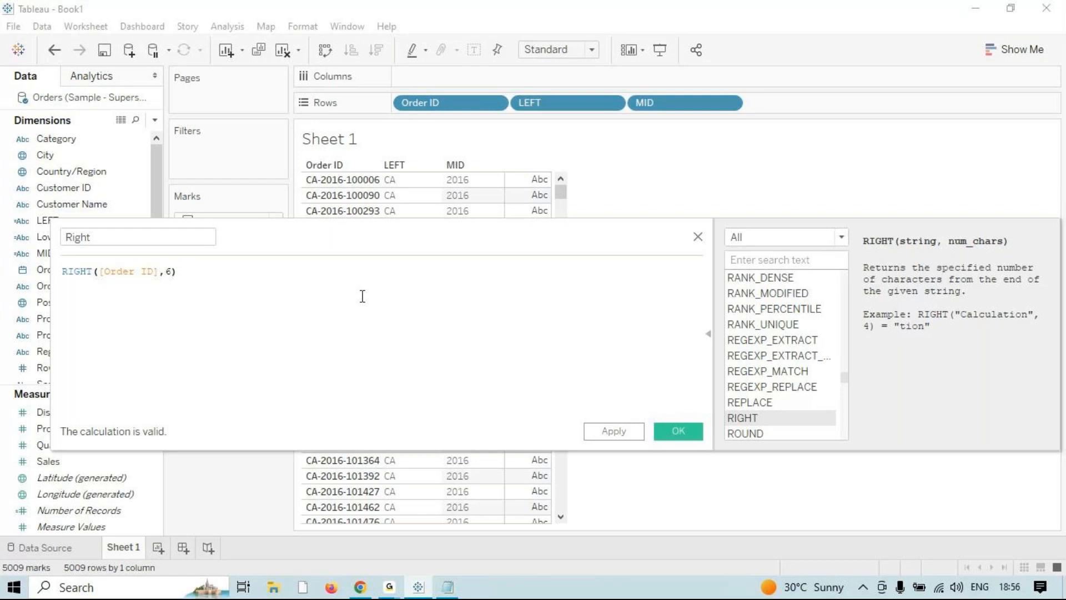
- Save the Right field and add it to the view beside the MID column
{"action": "left_click", "coordinate": [634, 436]}
{"action": "left_click", "coordinate": [674, 434]}
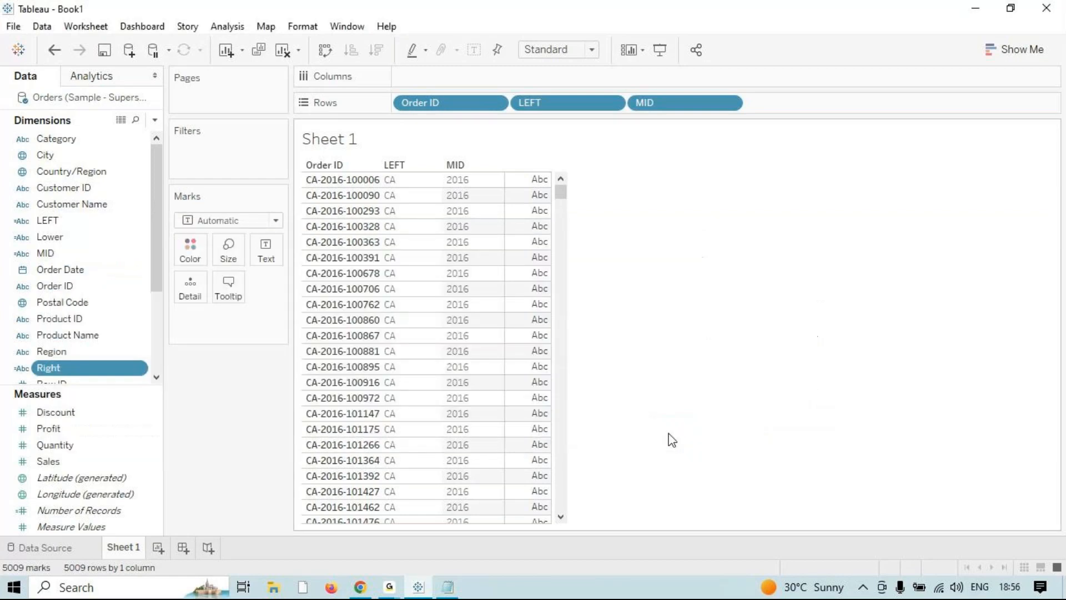
{"action": "left_click_drag", "start_coordinate": [121, 368], "coordinate": [541, 377]}
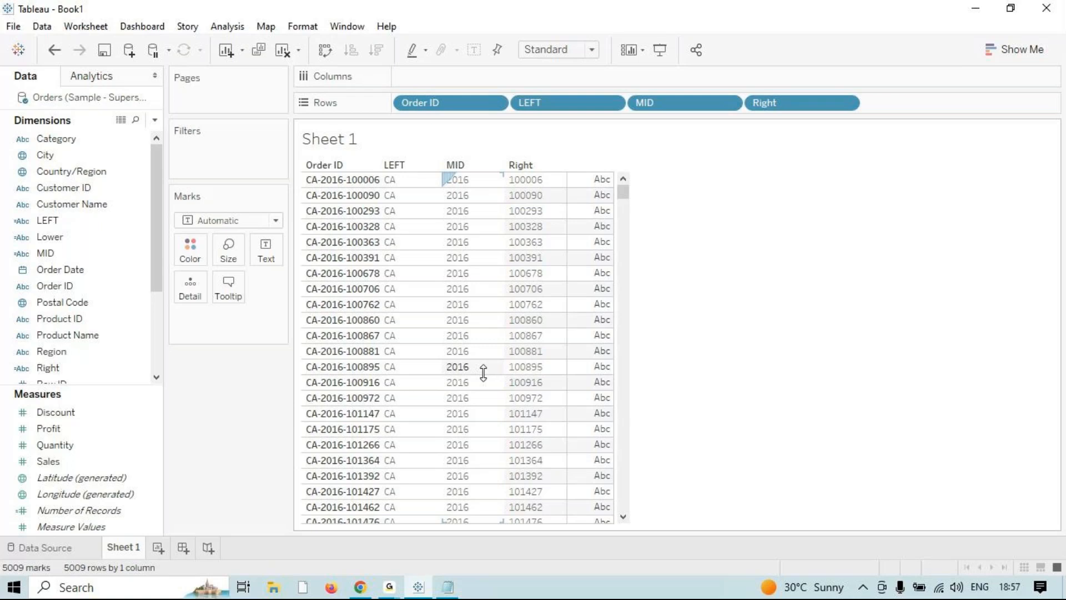
{"action": "left_click", "coordinate": [390, 587]}
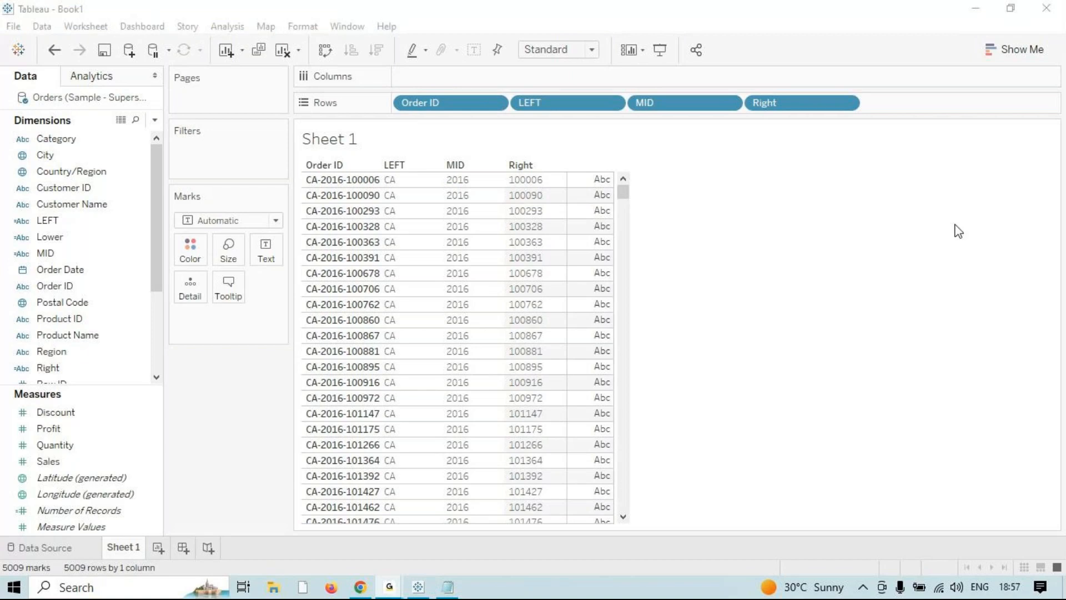
{"action": "left_click", "coordinate": [745, 243]}
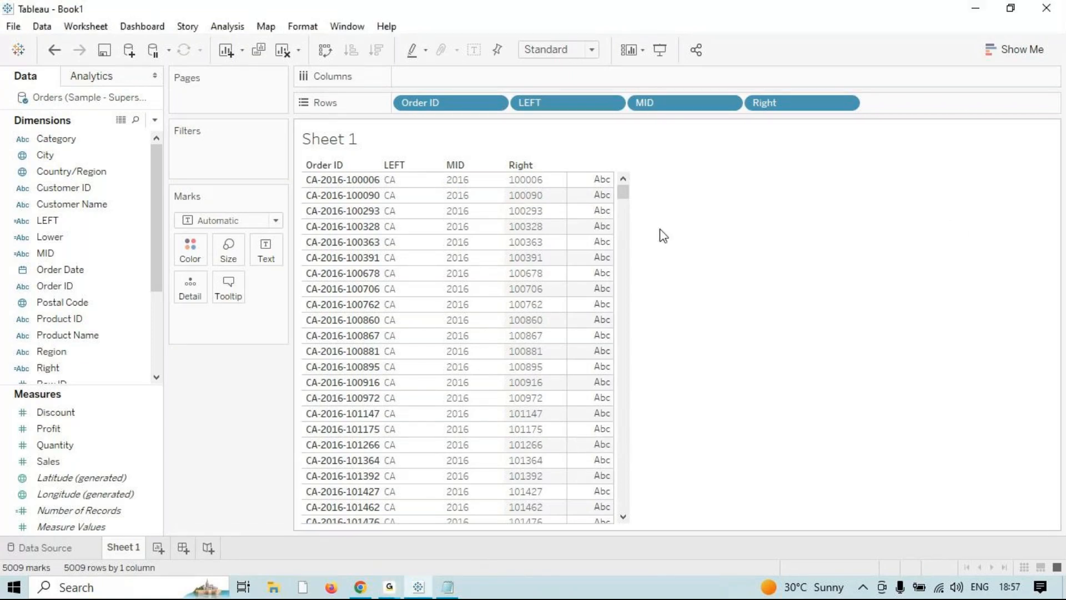
- Look up the description of CONTAINS among the String functions in a blank calculated field, and close it without saving
{"action": "left_click", "coordinate": [227, 26]}
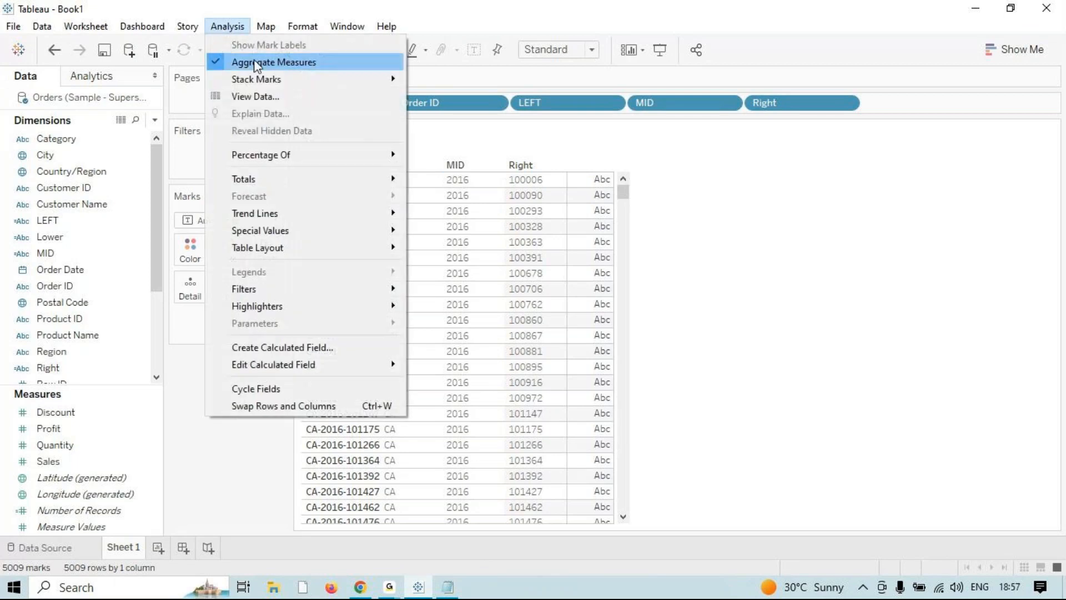
{"action": "left_click", "coordinate": [323, 346]}
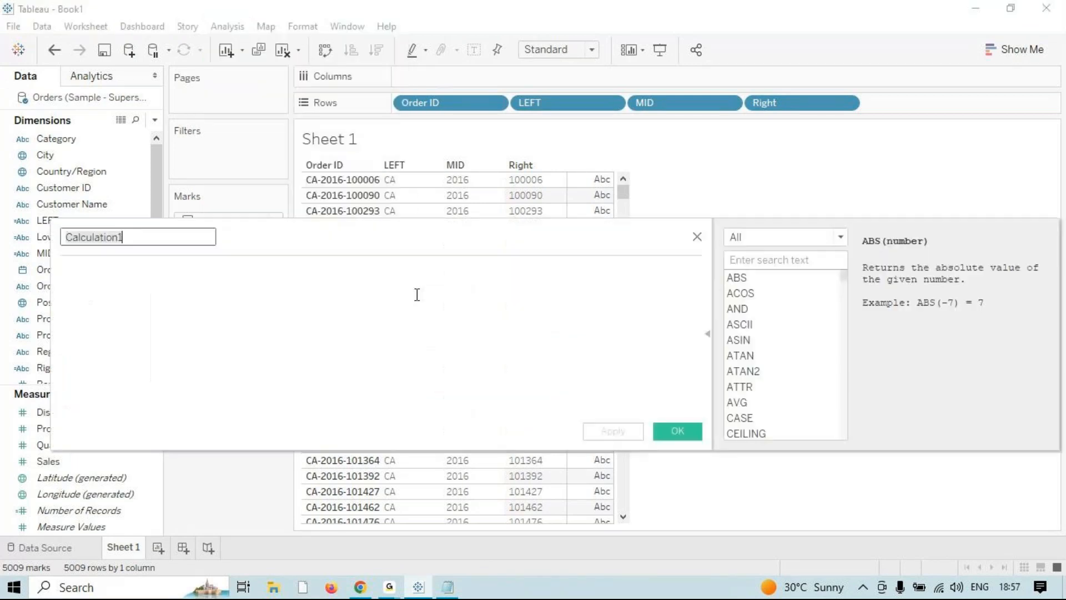
{"action": "left_click", "coordinate": [794, 244]}
{"action": "left_click", "coordinate": [742, 276]}
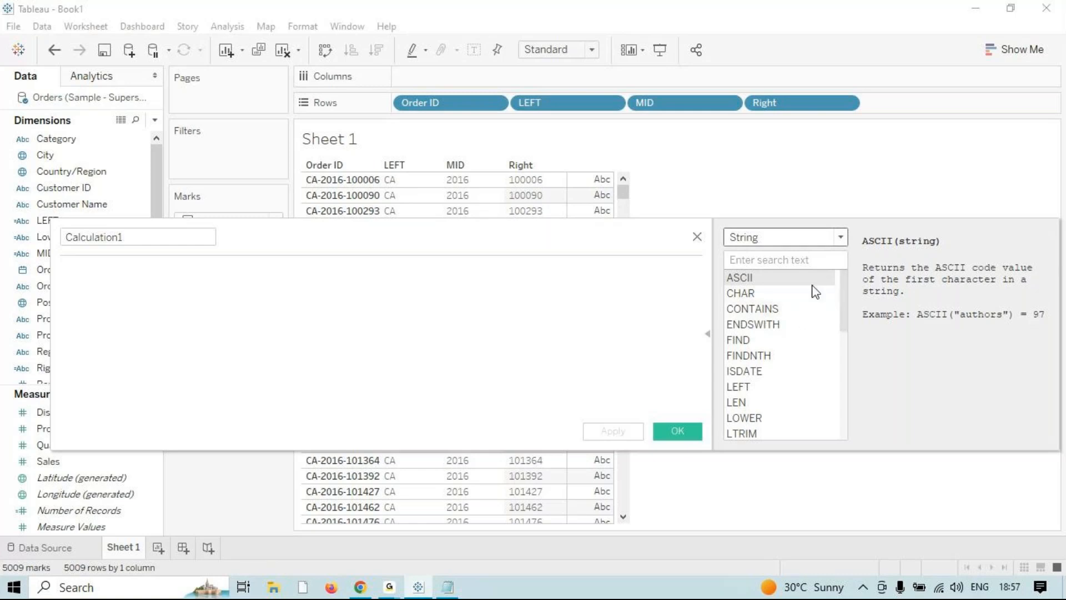
{"action": "left_click", "coordinate": [772, 309]}
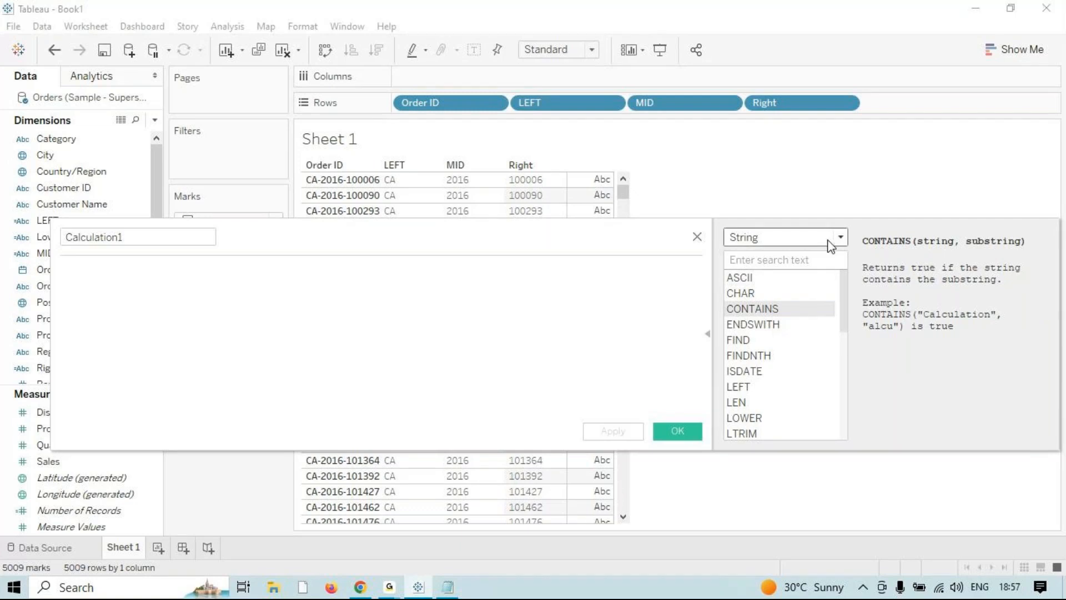
{"action": "left_click", "coordinate": [697, 238]}
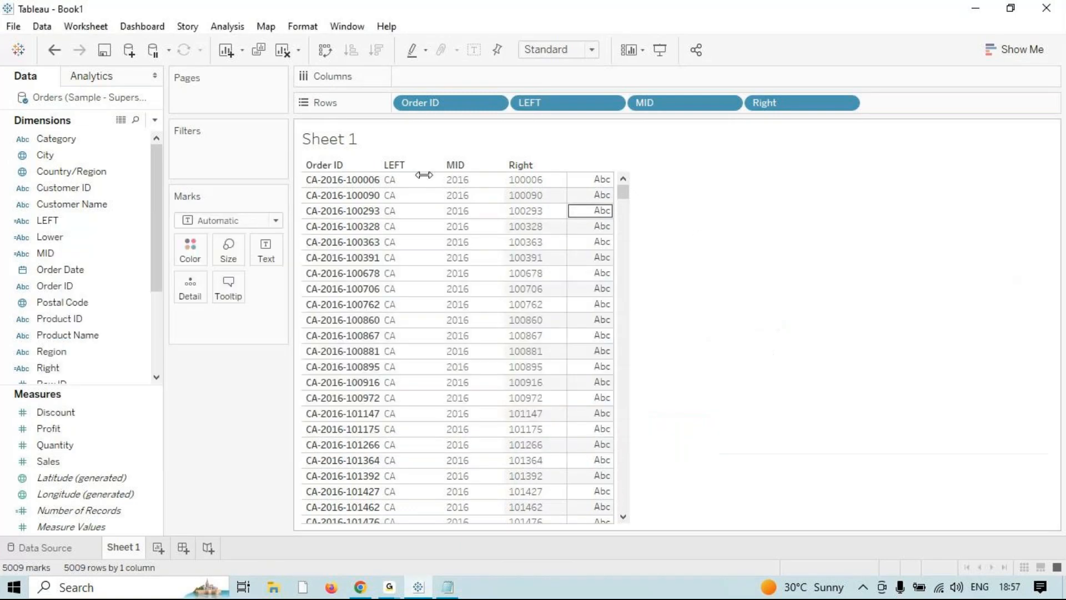
- Clear the sheet and add Product Name to the rows
{"action": "left_click", "coordinate": [285, 54]}
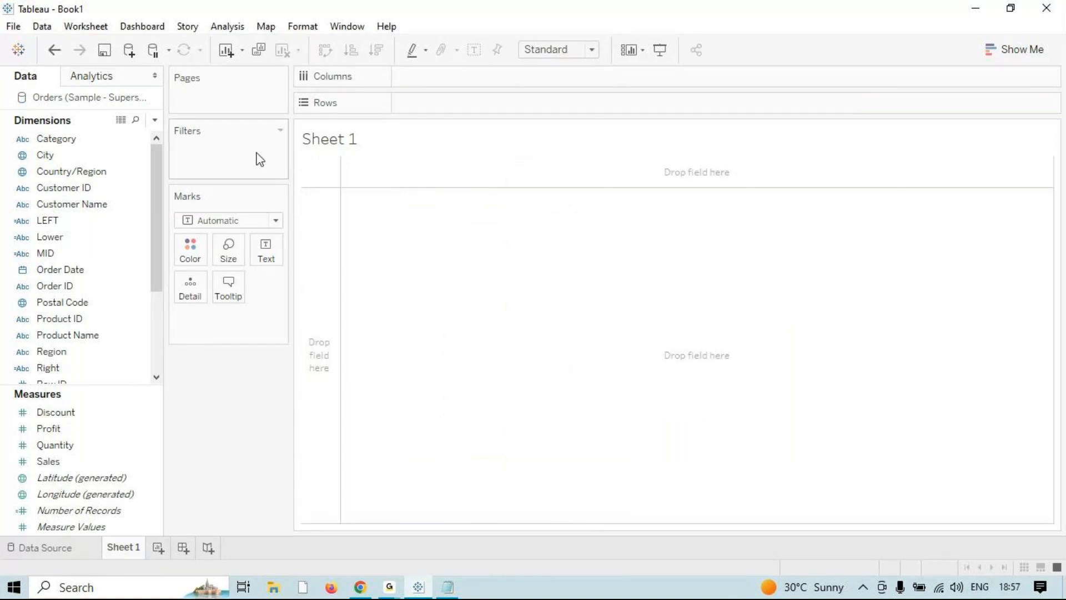
{"action": "left_click", "coordinate": [76, 336]}
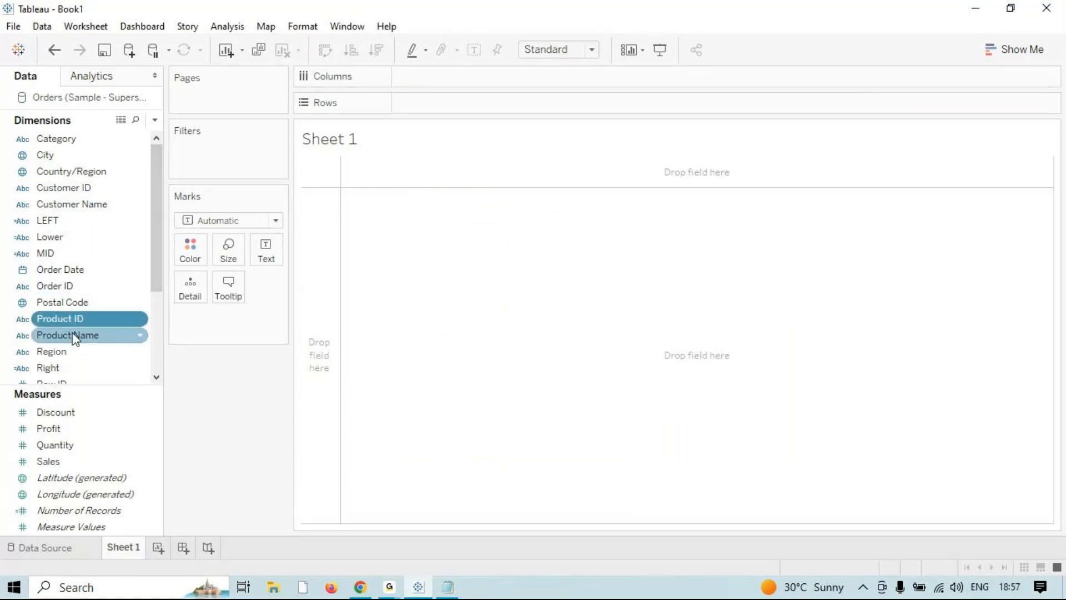
{"action": "double_click", "coordinate": [75, 336]}
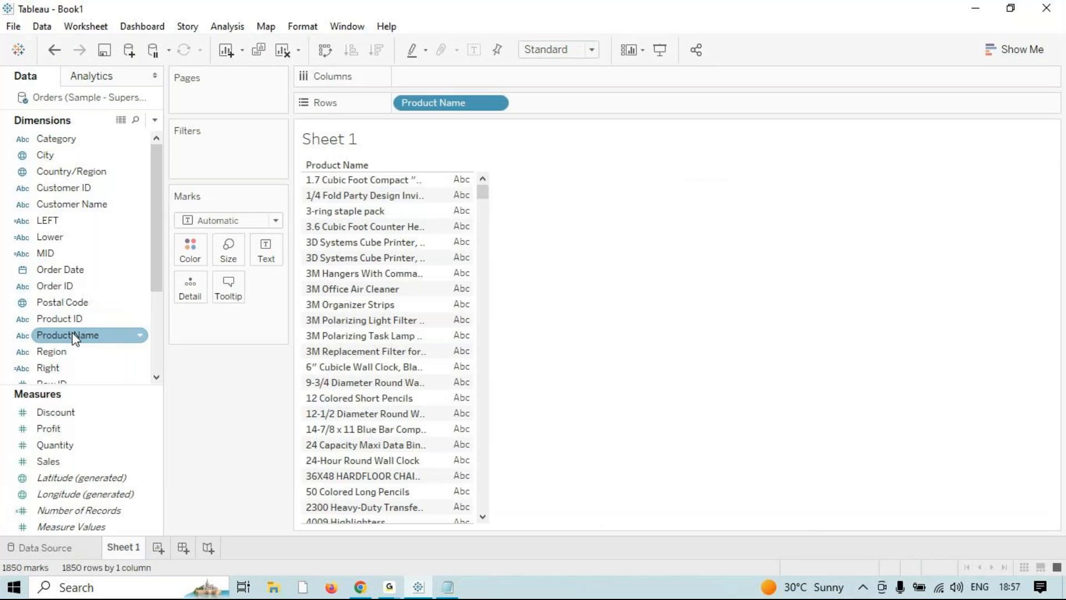
- Clear the sheet and add Customer Name to the rows
{"action": "left_click", "coordinate": [283, 51]}
{"action": "left_click", "coordinate": [115, 205]}
{"action": "double_click", "coordinate": [115, 206]}
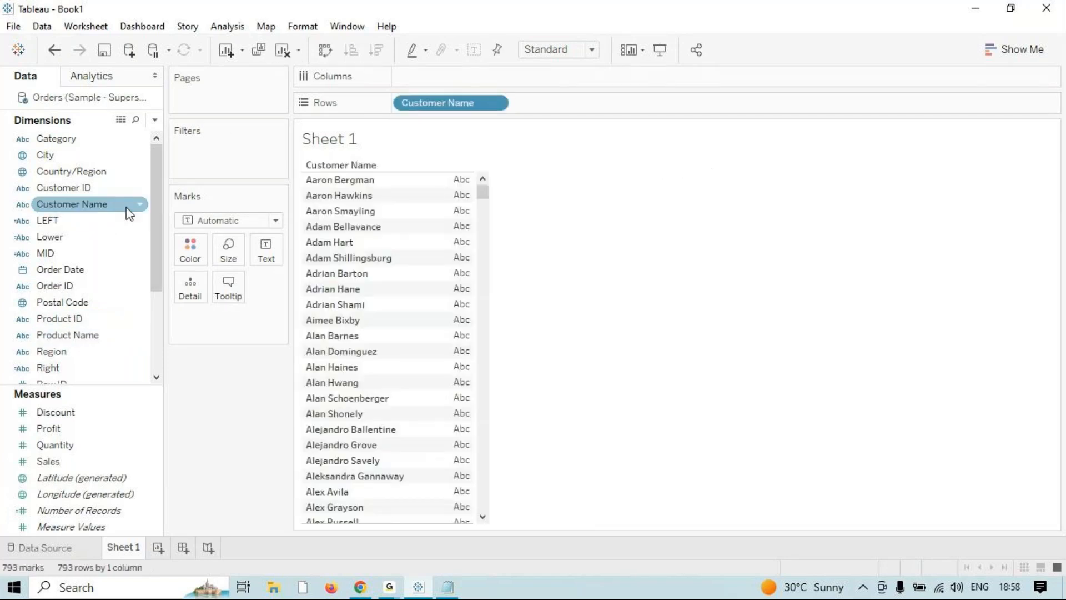
{"action": "left_click_drag", "start_coordinate": [151, 203], "coordinate": [150, 300]}
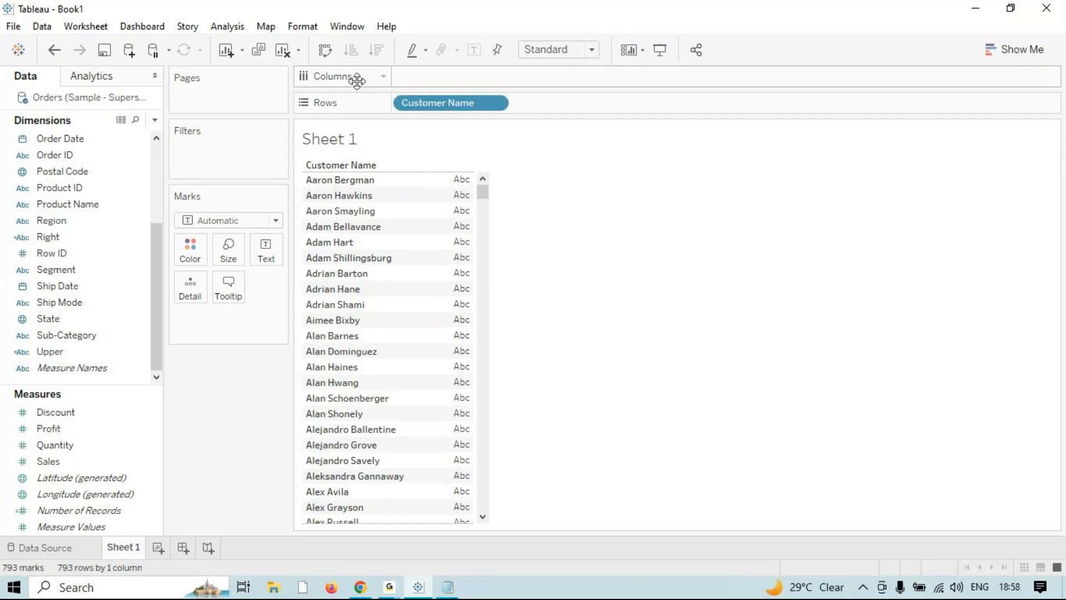
- Create a calculated field named Textcontains and move its editor clear of the first customer rows
{"action": "left_click", "coordinate": [225, 26]}
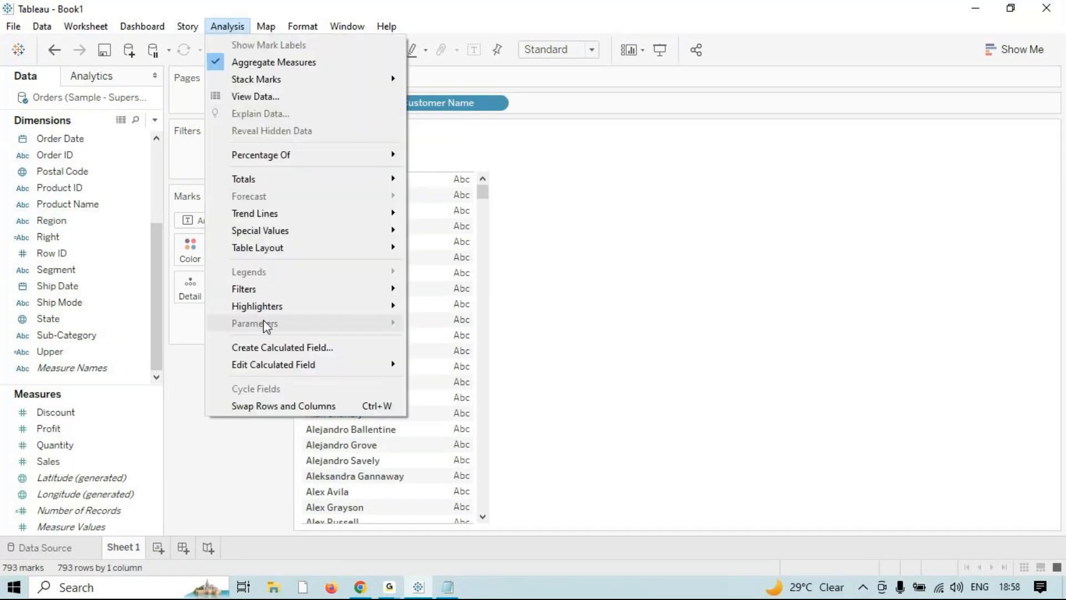
{"action": "left_click", "coordinate": [260, 342]}
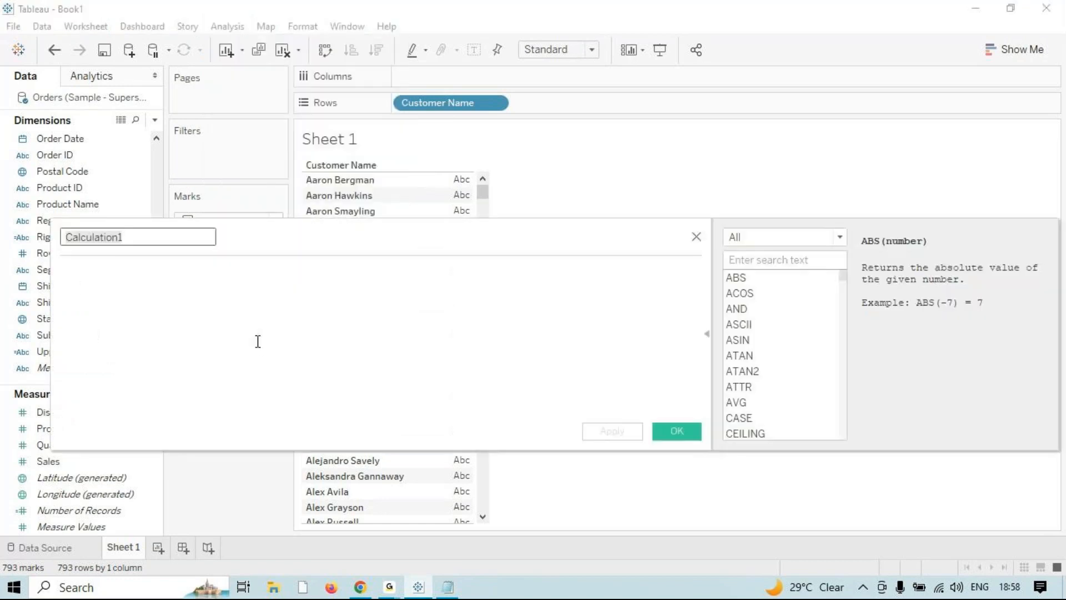
{"action": "type", "text": "Textcontains"}
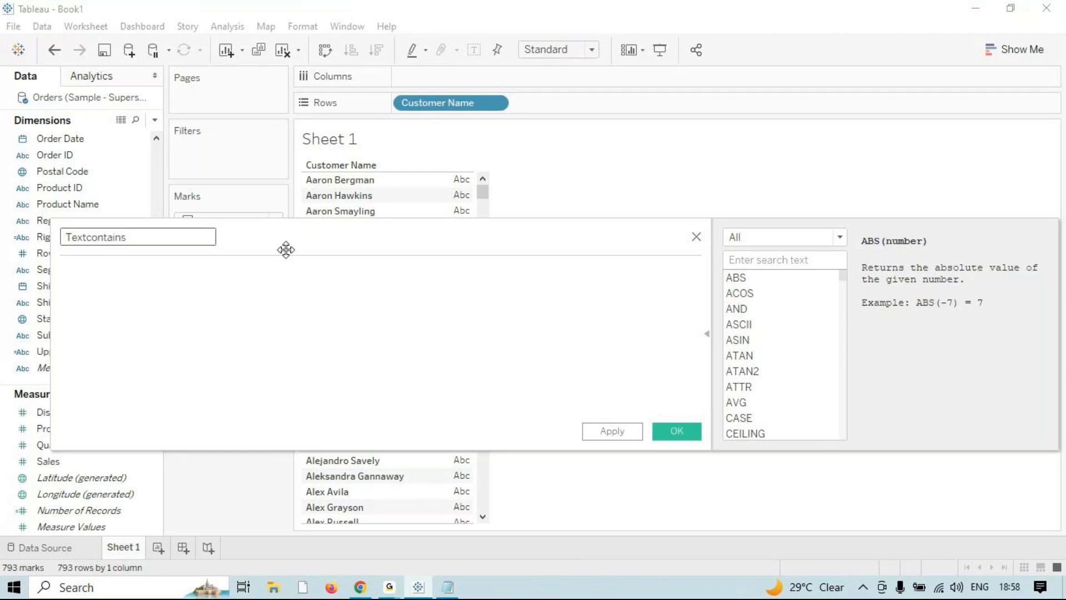
{"action": "left_click", "coordinate": [323, 263]}
{"action": "left_click_drag", "start_coordinate": [333, 239], "coordinate": [347, 298]}
- Enter the formula CONTAINS([Customer Name],"Aar") for the Textcontains field
{"action": "type", "text": "con"}
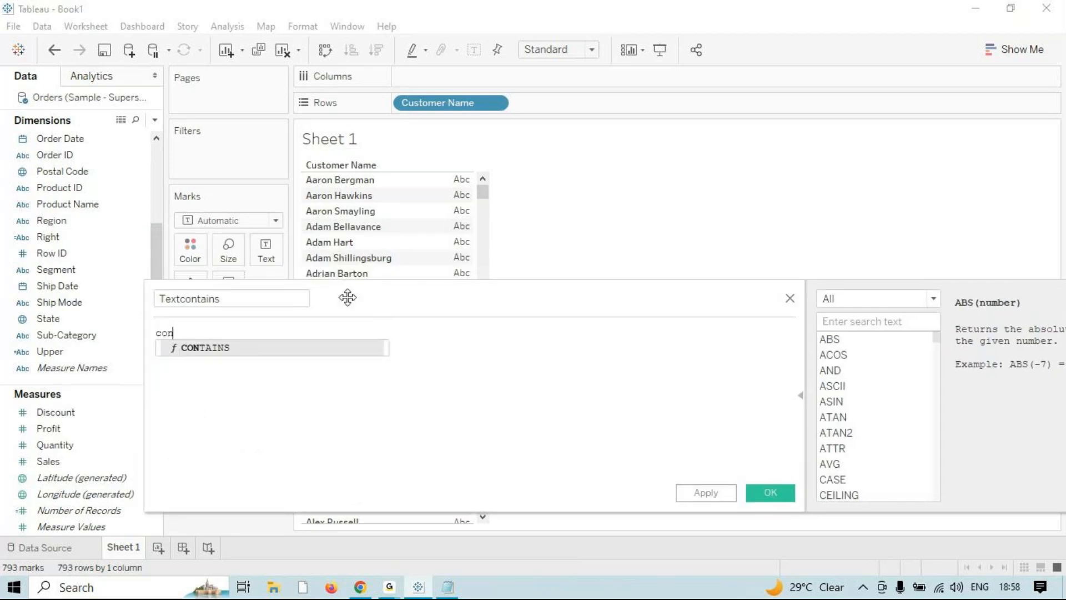
{"action": "key", "text": "Return"}
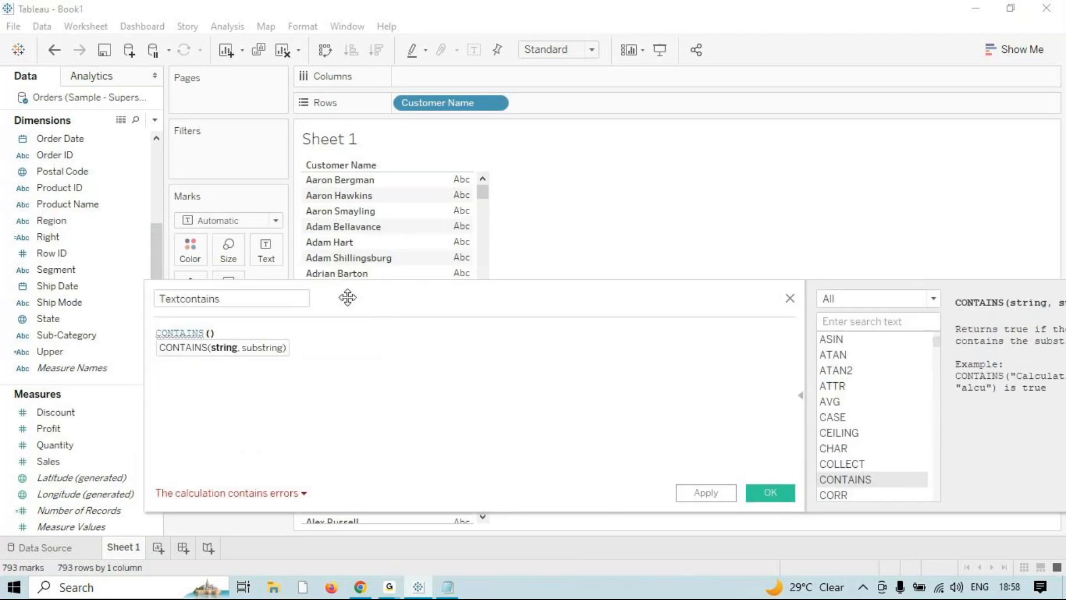
{"action": "type", "text": "Cus"}
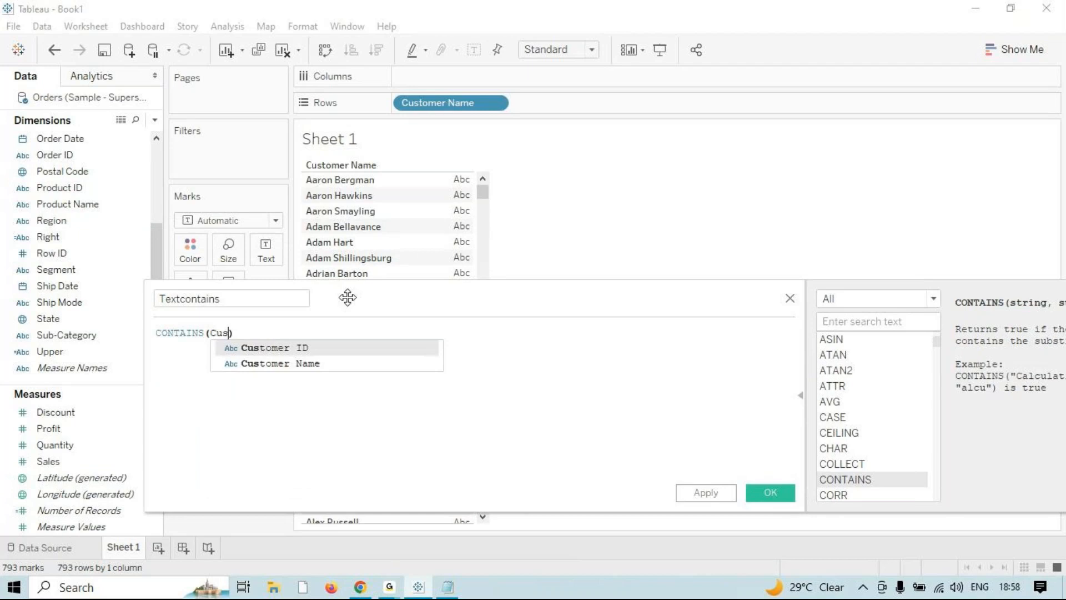
{"action": "key", "text": "Down"}
{"action": "key", "text": "Return"}
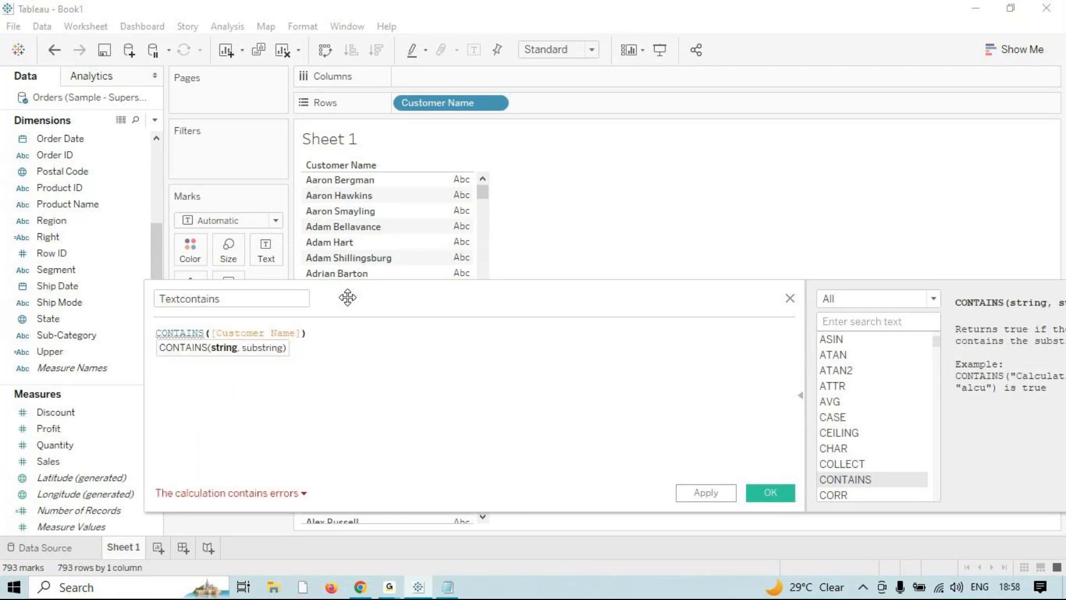
{"action": "type", "text": ","}
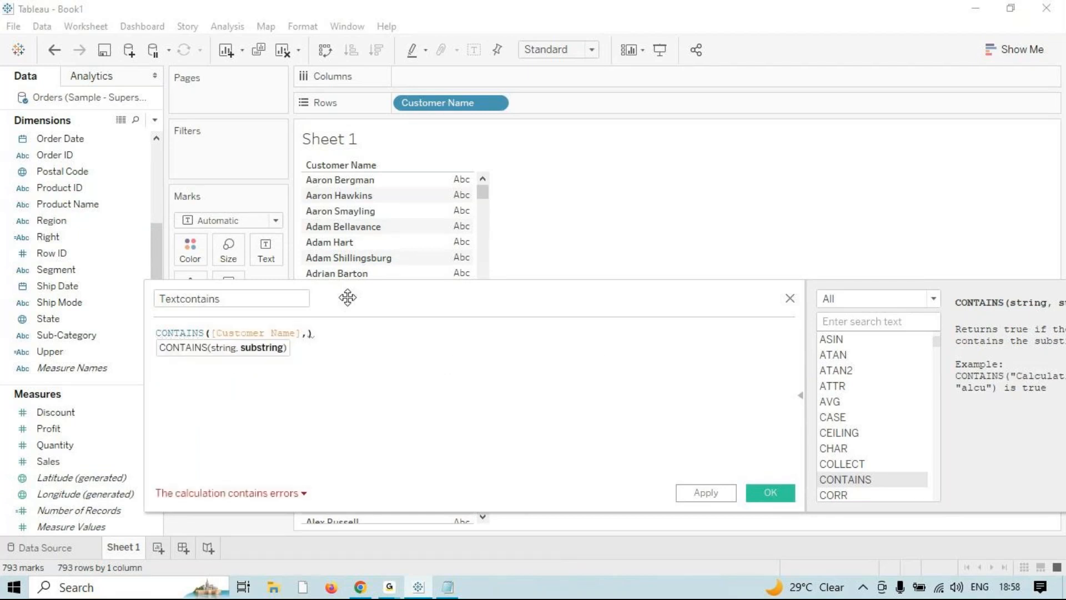
{"action": "type", "text": "Ar"}
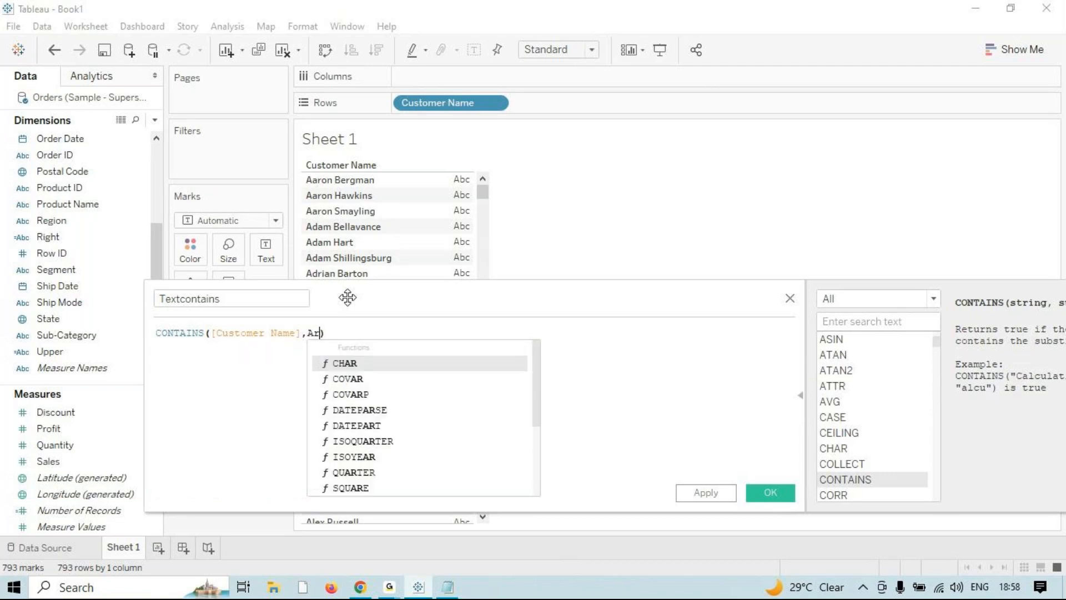
{"action": "key", "text": "BackSpace"}
{"action": "key", "text": "BackSpace"}
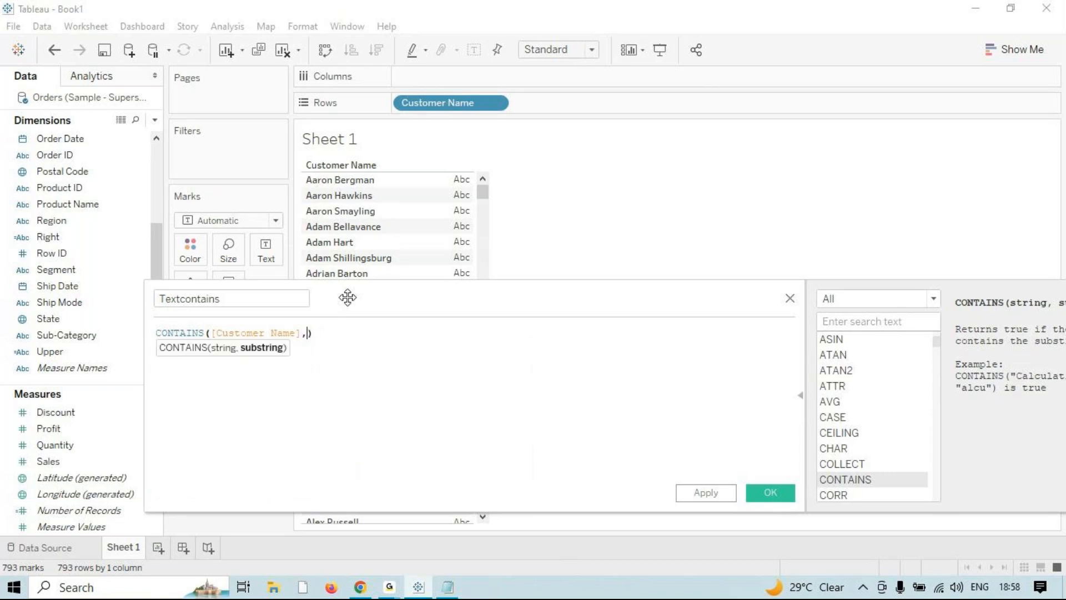
{"action": "type", "text": "\"Aar\""}
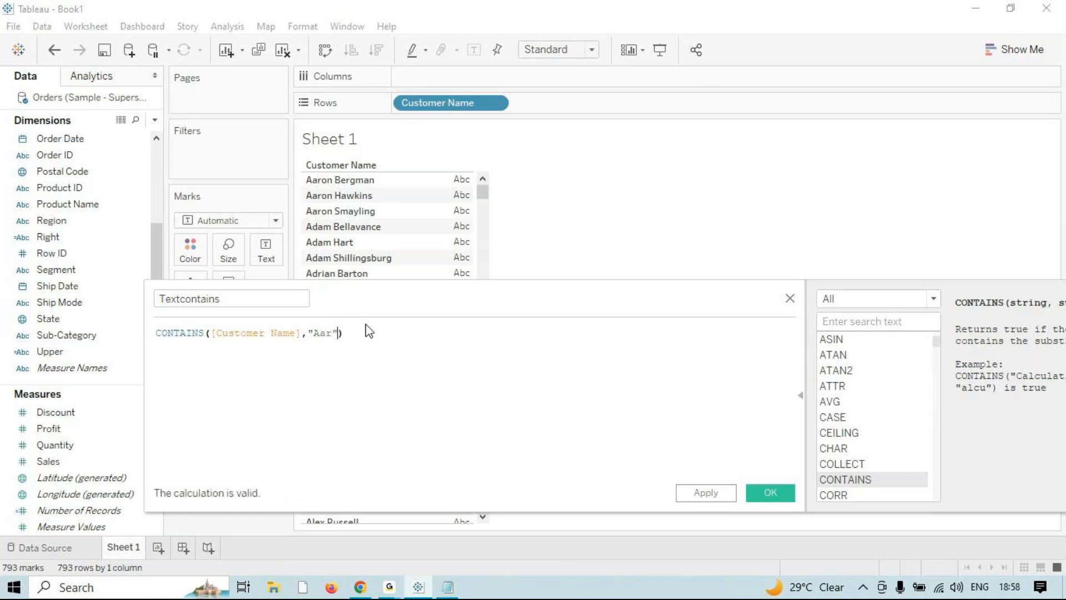
- Save the Textcontains field and add it to the view beside the Customer Name column
{"action": "left_click", "coordinate": [706, 493]}
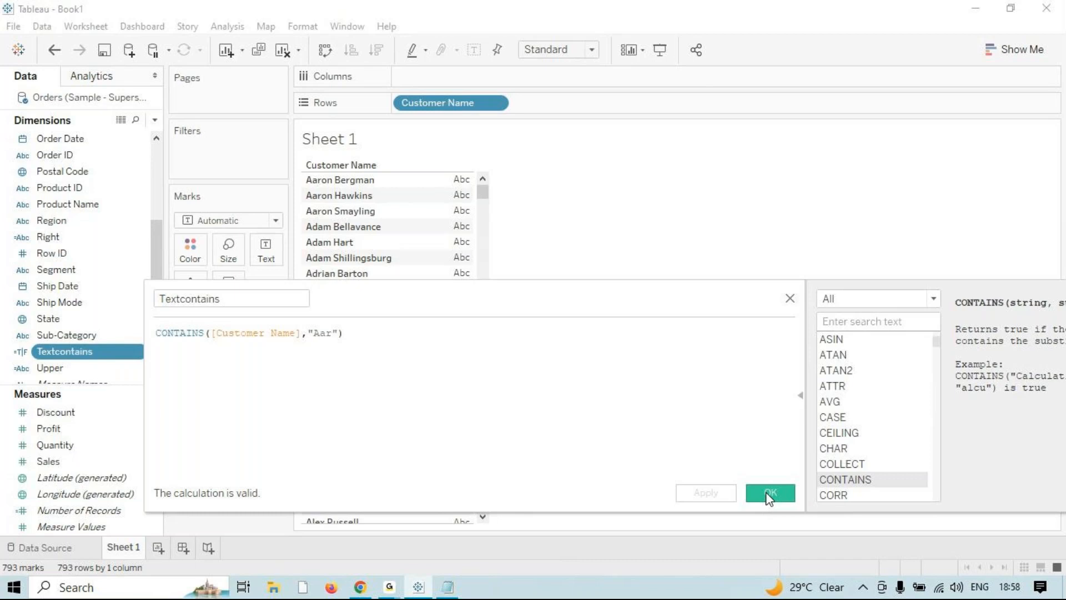
{"action": "left_click", "coordinate": [757, 491]}
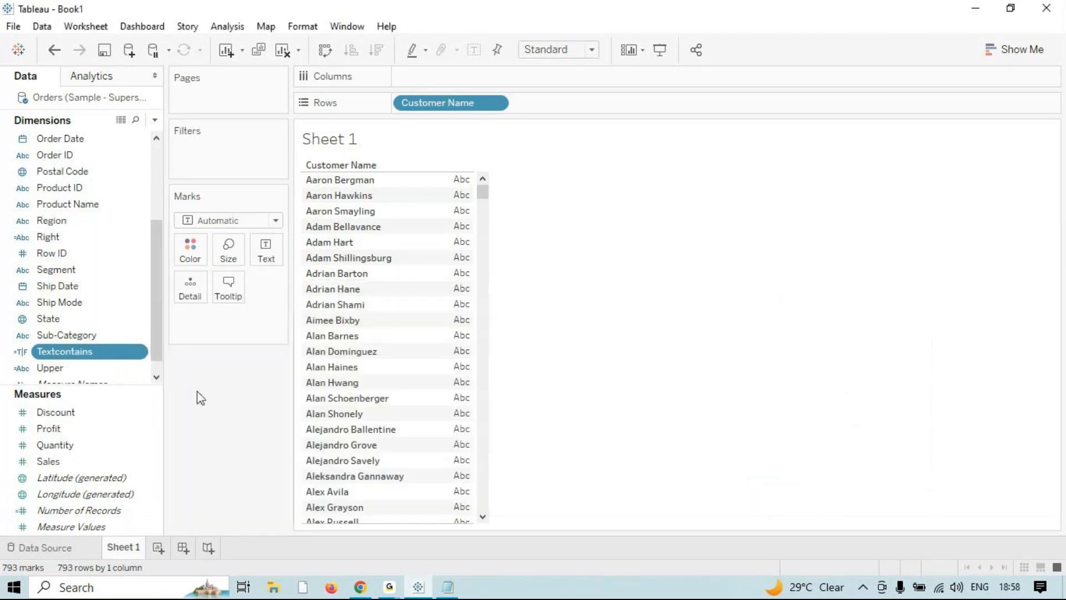
{"action": "left_click_drag", "start_coordinate": [77, 356], "coordinate": [54, 353]}
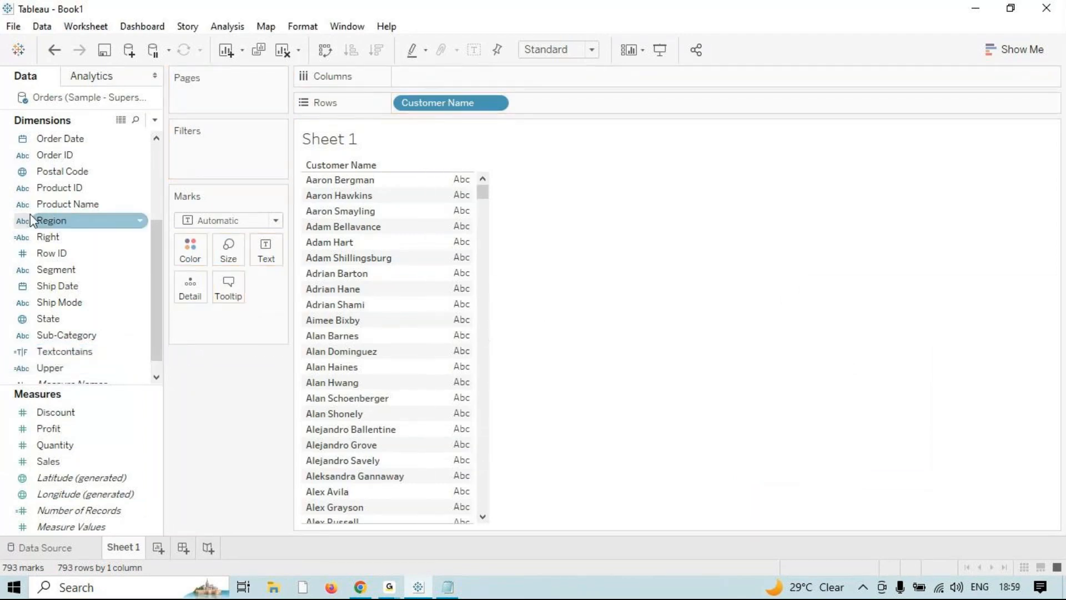
{"action": "scroll", "coordinate": [43, 256], "scroll_direction": "up", "scroll_amount": 2}
{"action": "scroll", "coordinate": [42, 258], "scroll_direction": "up", "scroll_amount": 1}
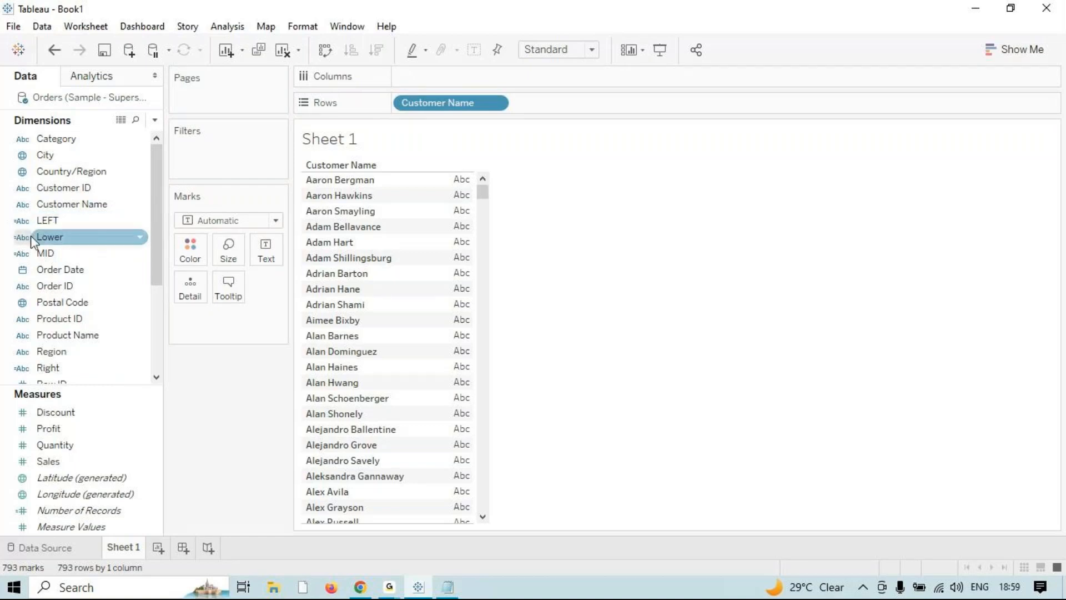
{"action": "left_click_drag", "start_coordinate": [155, 189], "coordinate": [146, 262]}
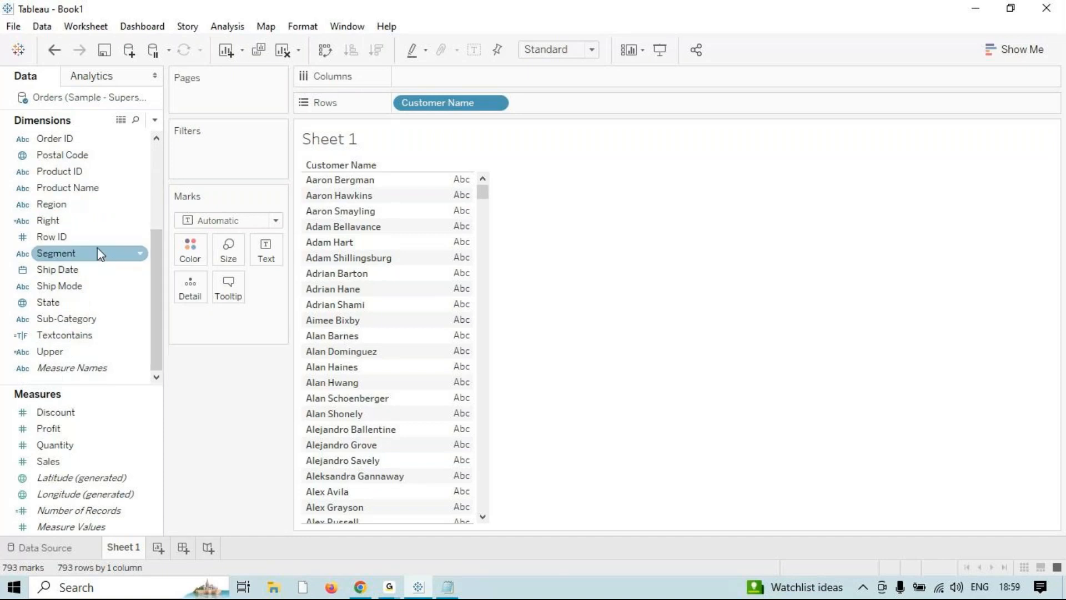
{"action": "left_click", "coordinate": [95, 340]}
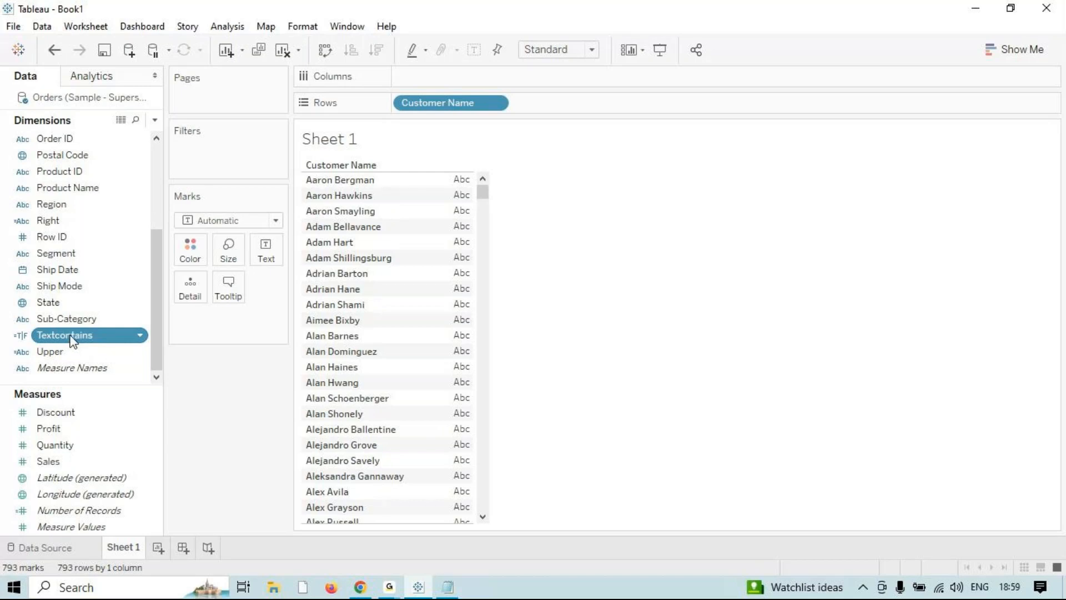
{"action": "left_click_drag", "start_coordinate": [71, 336], "coordinate": [468, 283]}
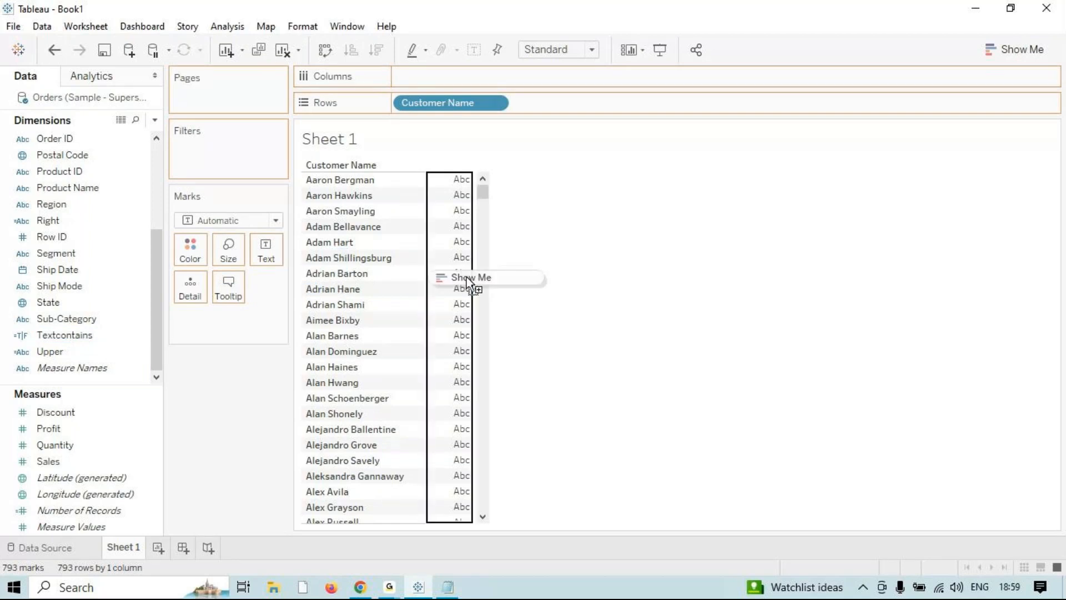
{"action": "left_click_drag", "start_coordinate": [468, 283], "coordinate": [468, 284]}
{"action": "left_click_drag", "start_coordinate": [545, 192], "coordinate": [493, 179]}
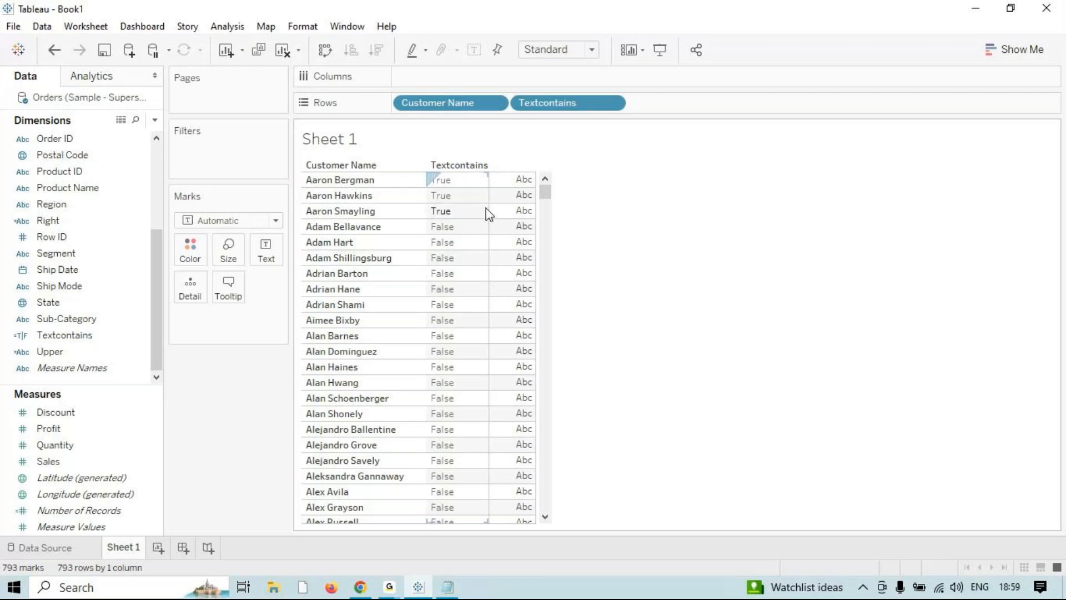
{"action": "left_click_drag", "start_coordinate": [538, 204], "coordinate": [506, 186]}
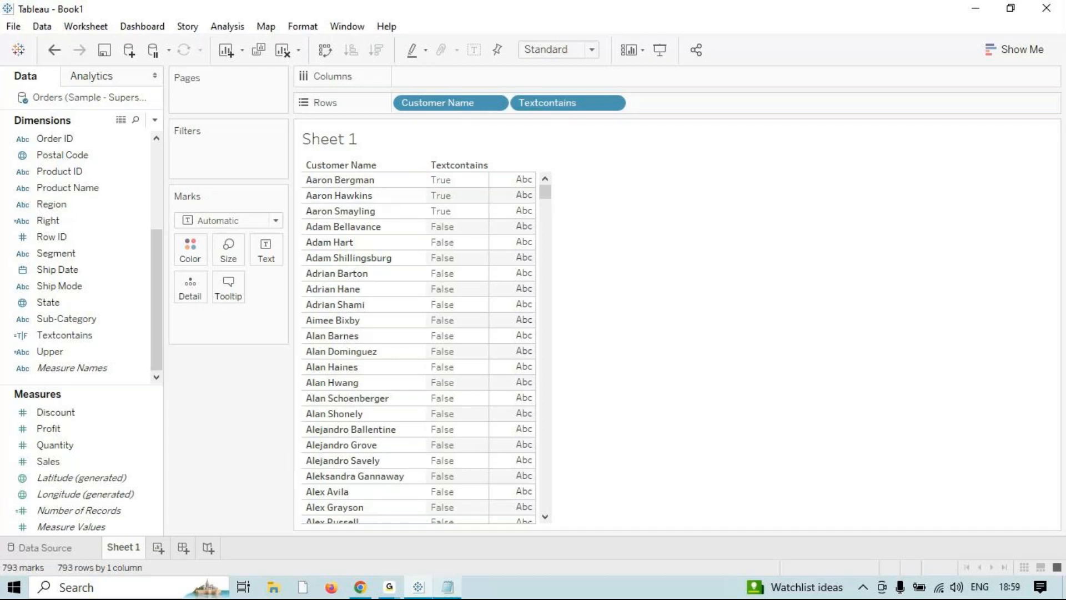
{"action": "left_click", "coordinate": [390, 587]}
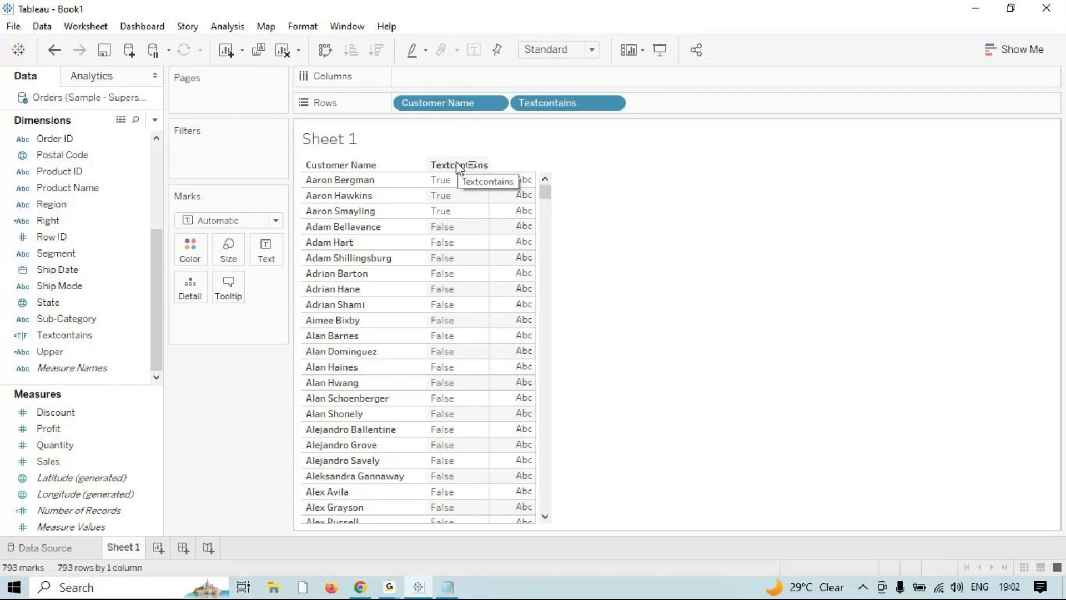
{"action": "left_click", "coordinate": [227, 26]}
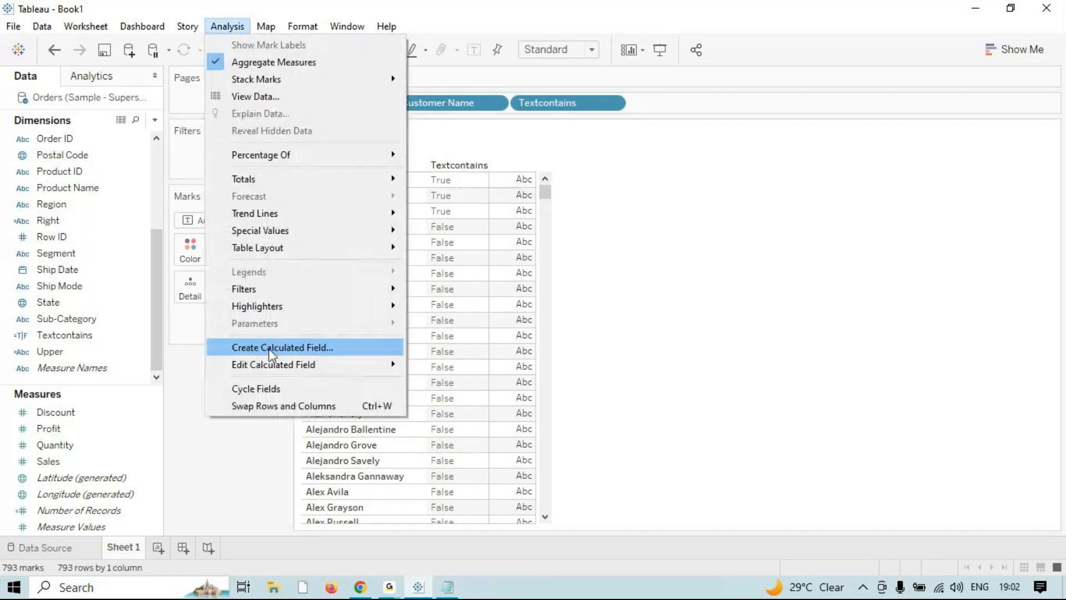
{"action": "left_click", "coordinate": [268, 347]}
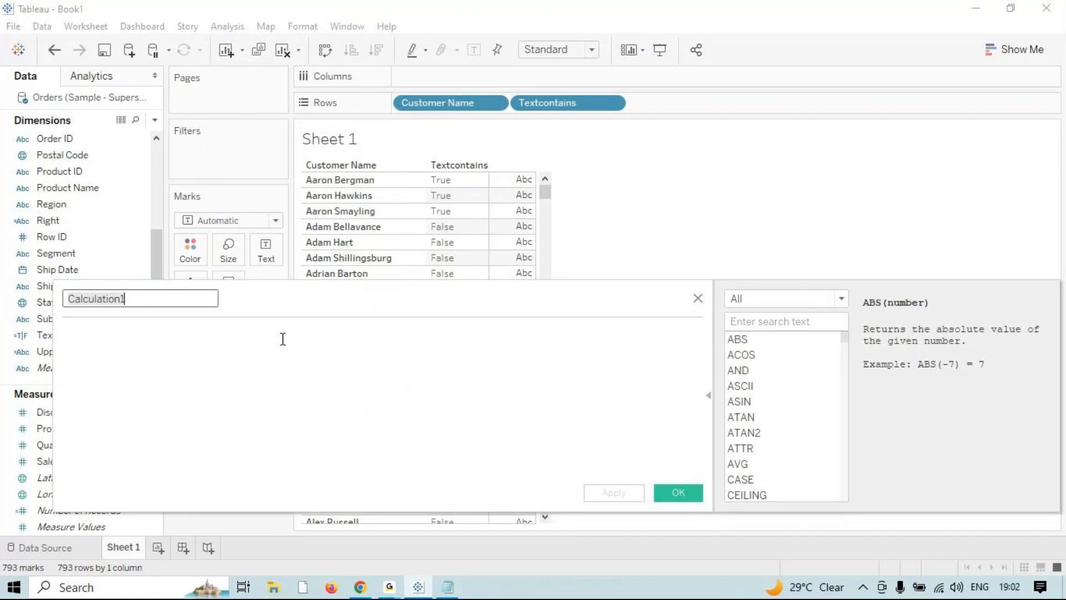
{"action": "type", "text": "lEFt"}
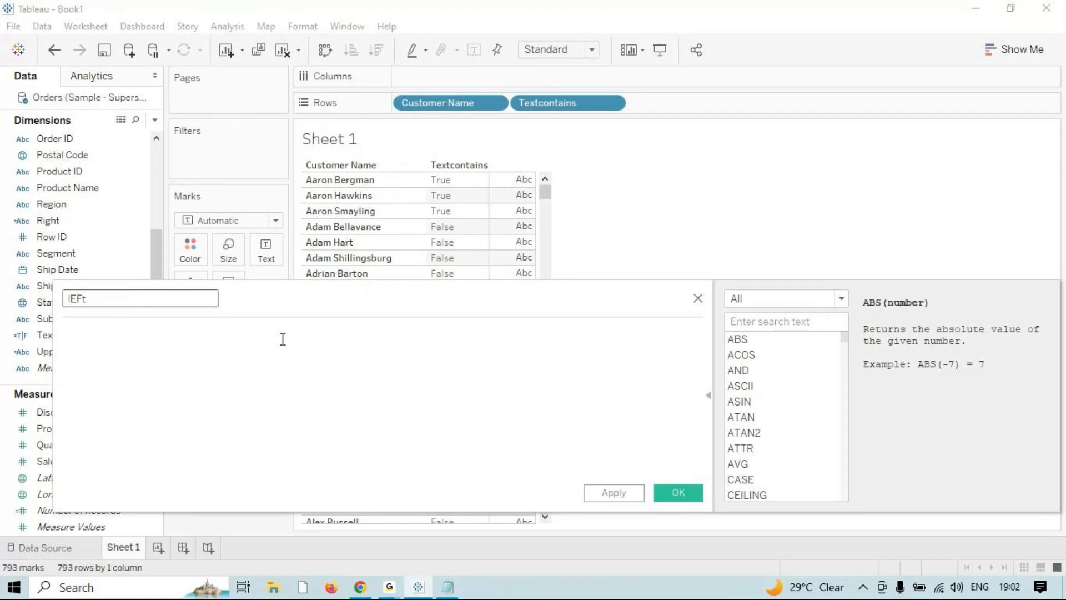
{"action": "key", "text": "BackSpace"}
{"action": "key", "text": "BackSpace"}
{"action": "key", "text": "BackSpace"}
{"action": "key", "text": "BackSpace"}
{"action": "type", "text": "LEFT"}
{"action": "left_click", "coordinate": [283, 338]}
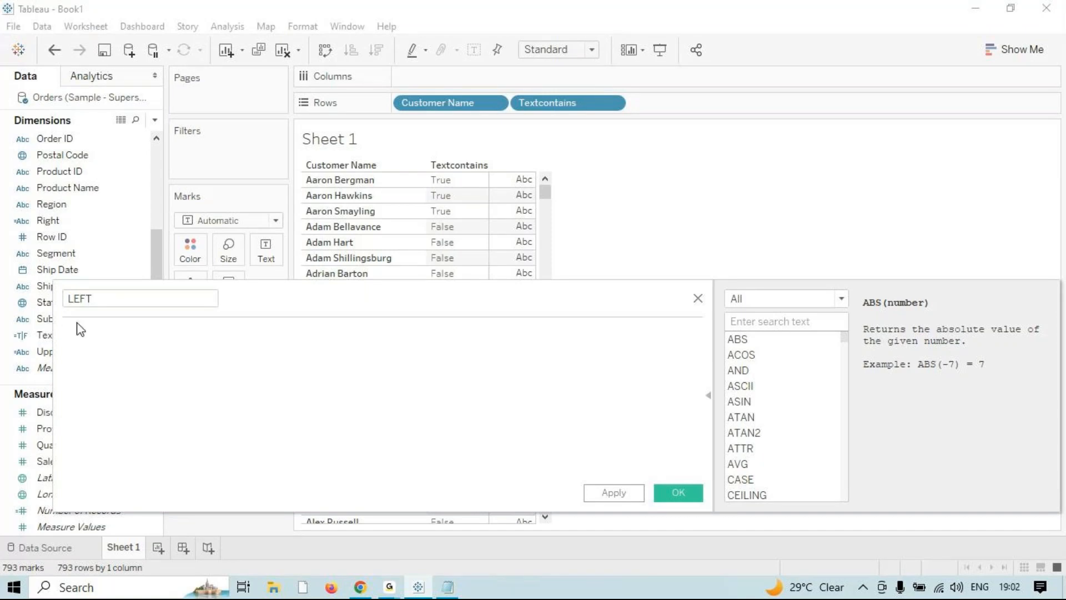
{"action": "type", "text": "lef"}
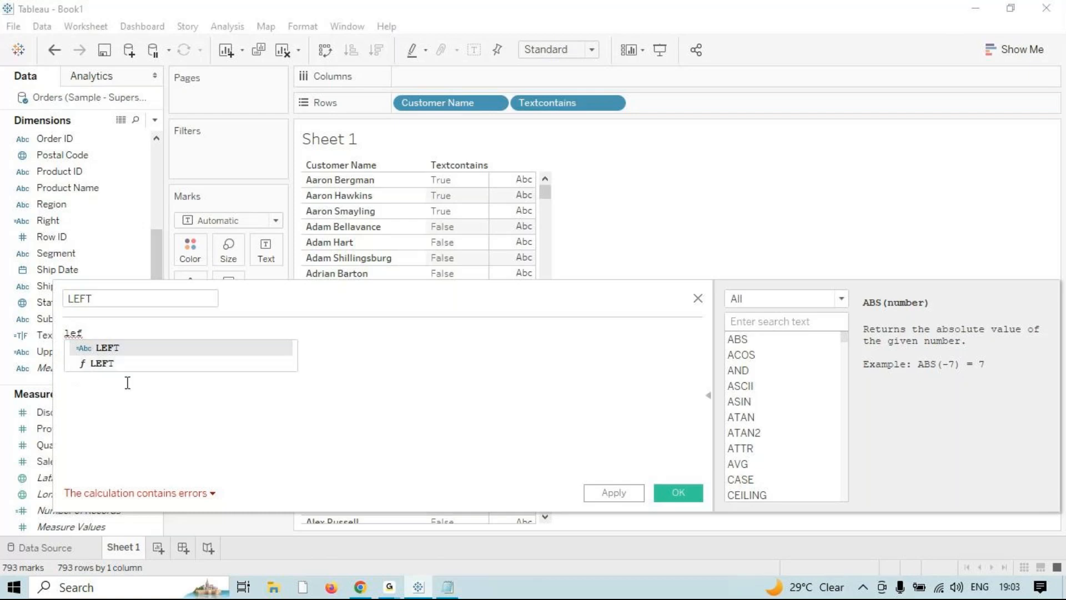
{"action": "left_click", "coordinate": [692, 298]}
{"action": "left_click", "coordinate": [703, 299]}
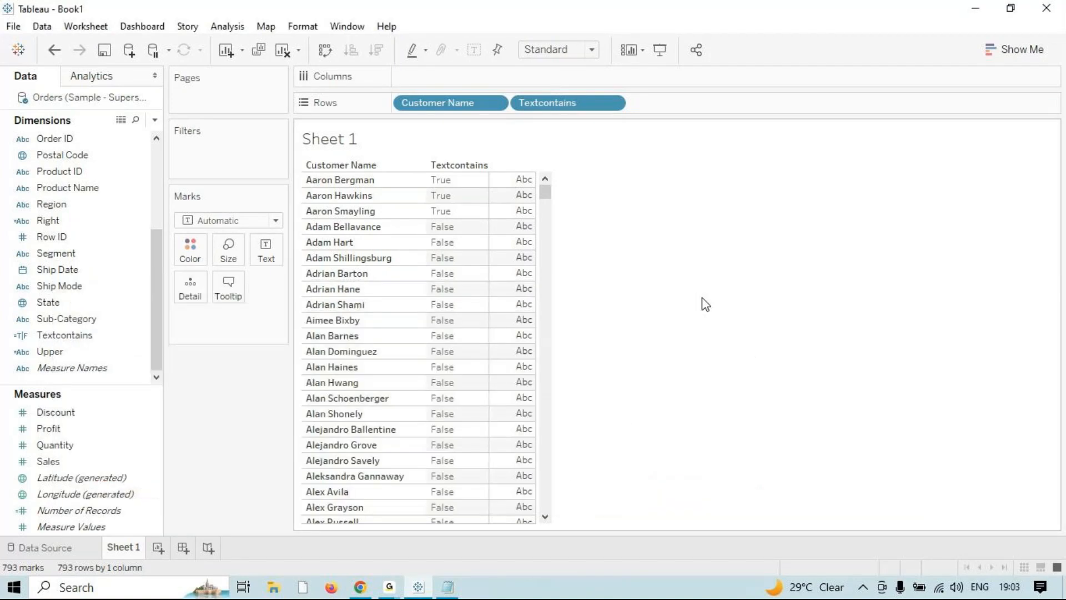
{"action": "mouse_move", "coordinate": [391, 584]}
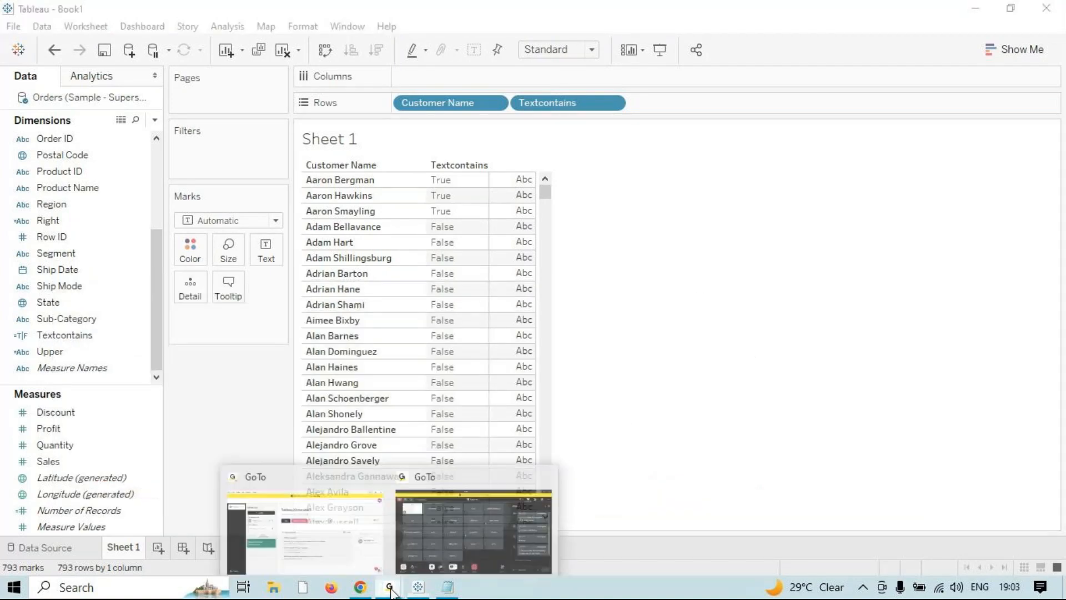
{"action": "left_click", "coordinate": [488, 501]}
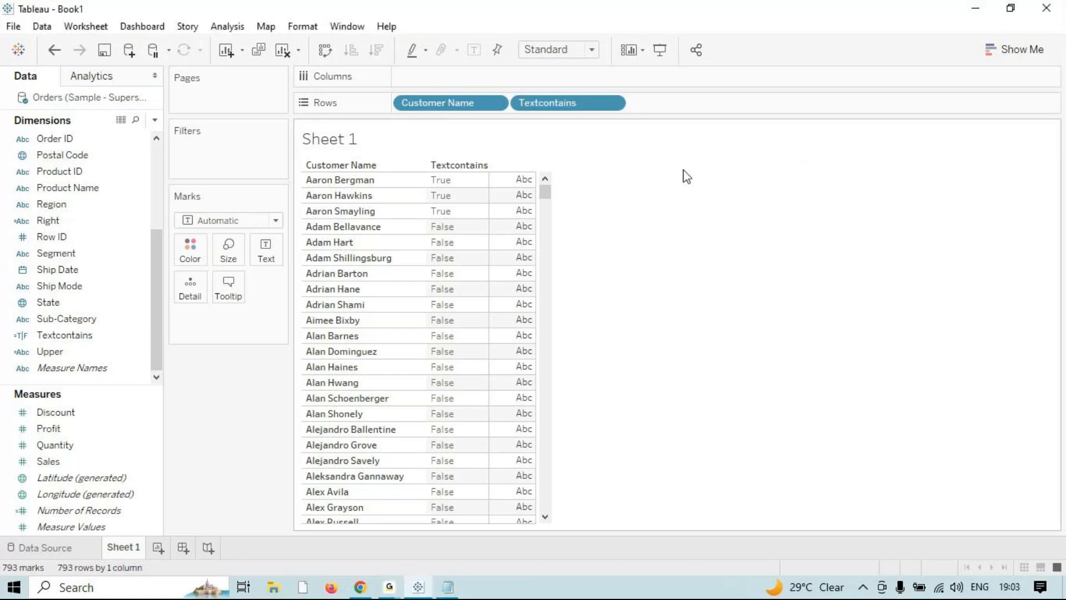
{"action": "left_click", "coordinate": [114, 272]}
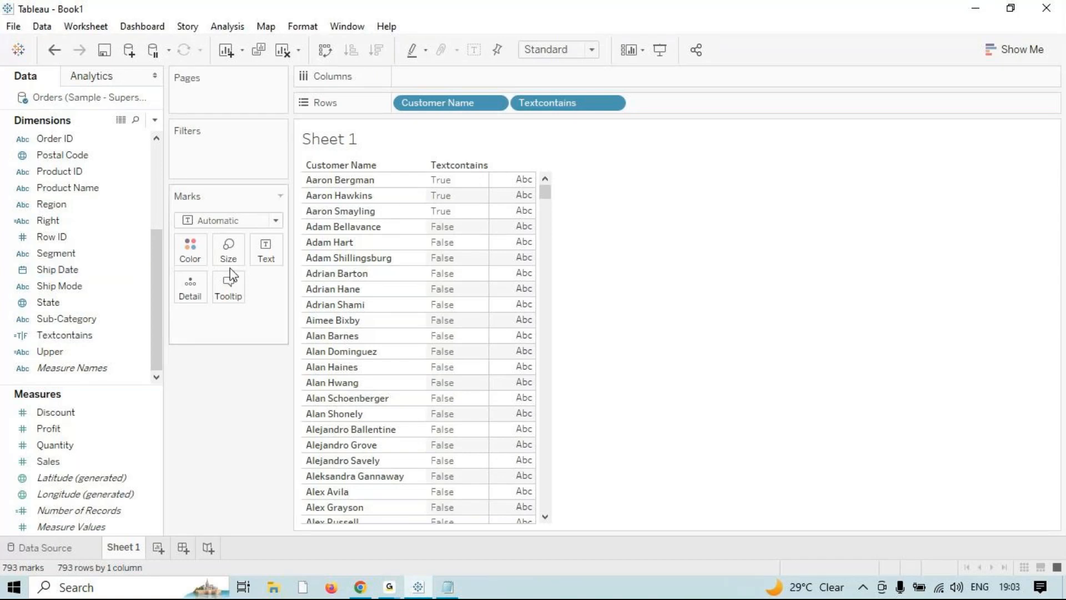
- Remove Textcontains from the rows and delete the calculated field from the dimensions
{"action": "left_click_drag", "start_coordinate": [552, 101], "coordinate": [679, 259]}
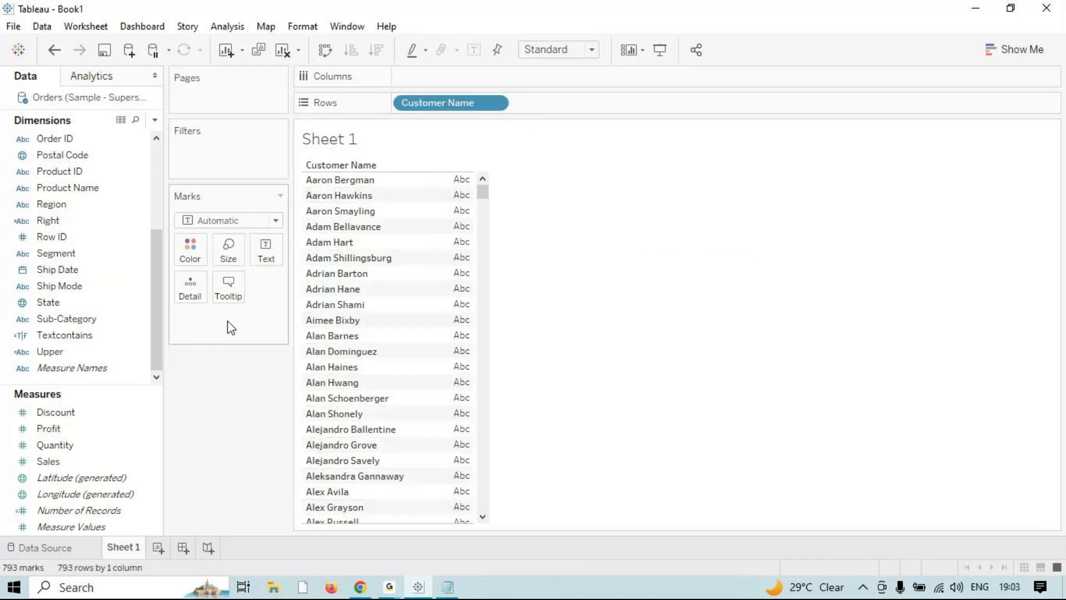
{"action": "right_click", "coordinate": [104, 340]}
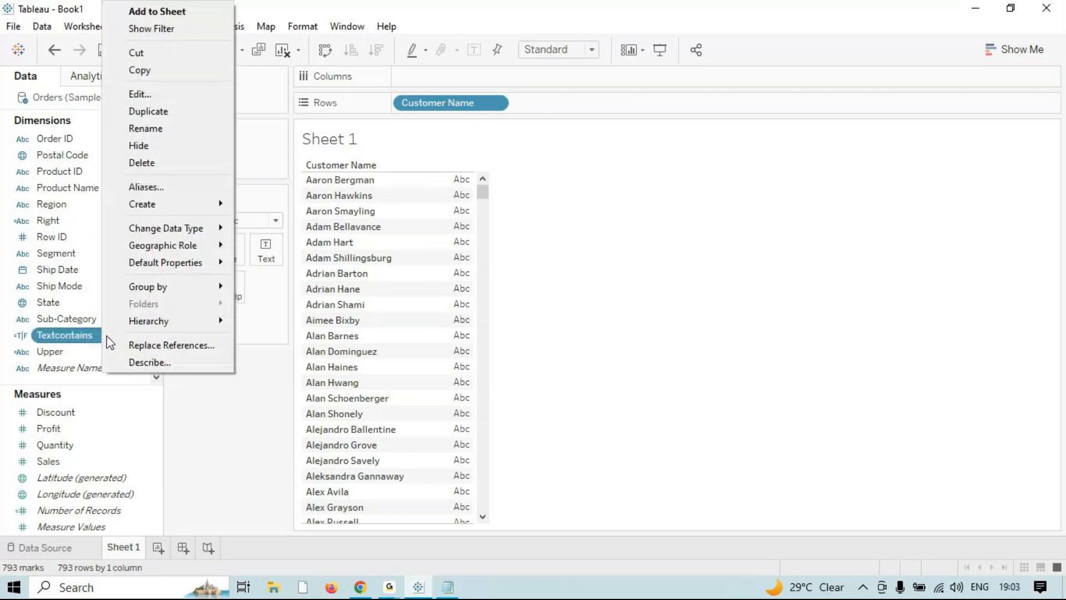
{"action": "left_click", "coordinate": [148, 161]}
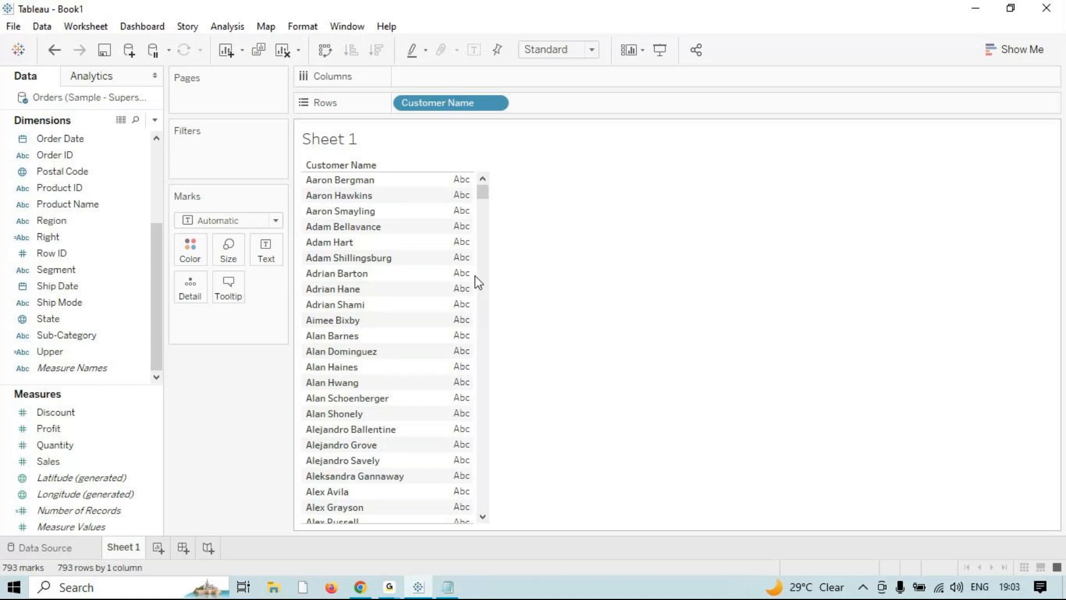
- Create a new calculated field named TextthatContains
{"action": "mouse_move", "coordinate": [482, 192]}
{"action": "left_mouse_down"}
{"action": "mouse_move", "coordinate": [484, 250]}
{"action": "mouse_move", "coordinate": [477, 205]}
{"action": "left_mouse_up"}
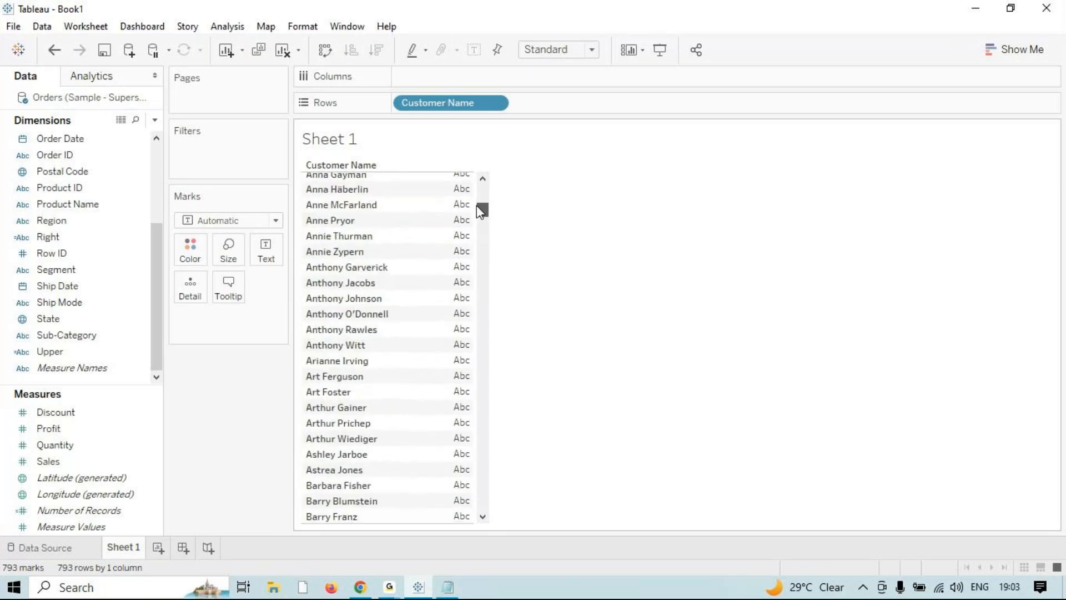
{"action": "mouse_move", "coordinate": [457, 225]}
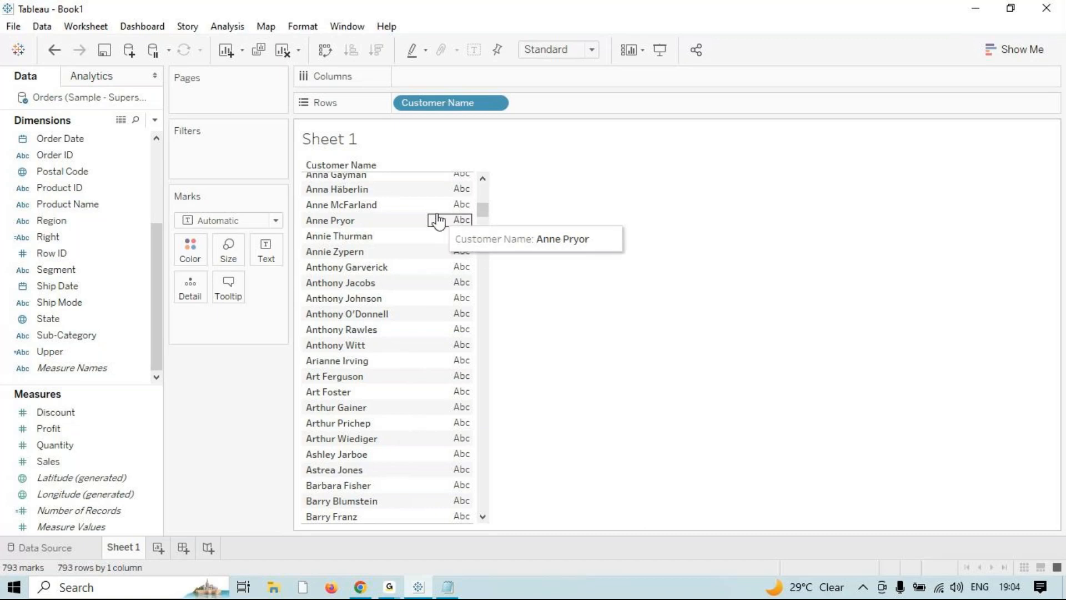
{"action": "left_click", "coordinate": [227, 29]}
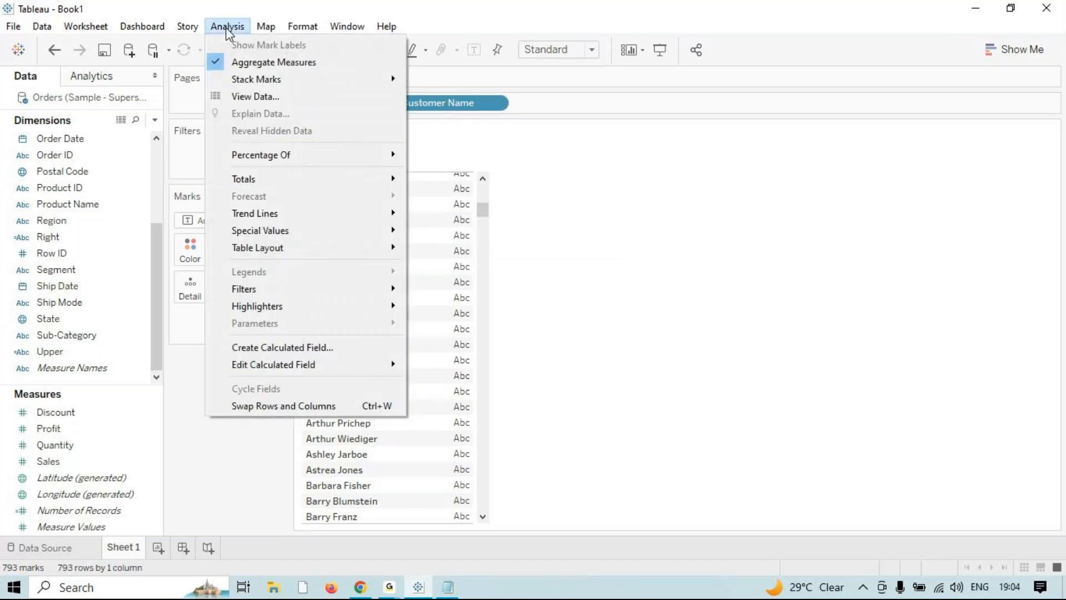
{"action": "left_click", "coordinate": [284, 348]}
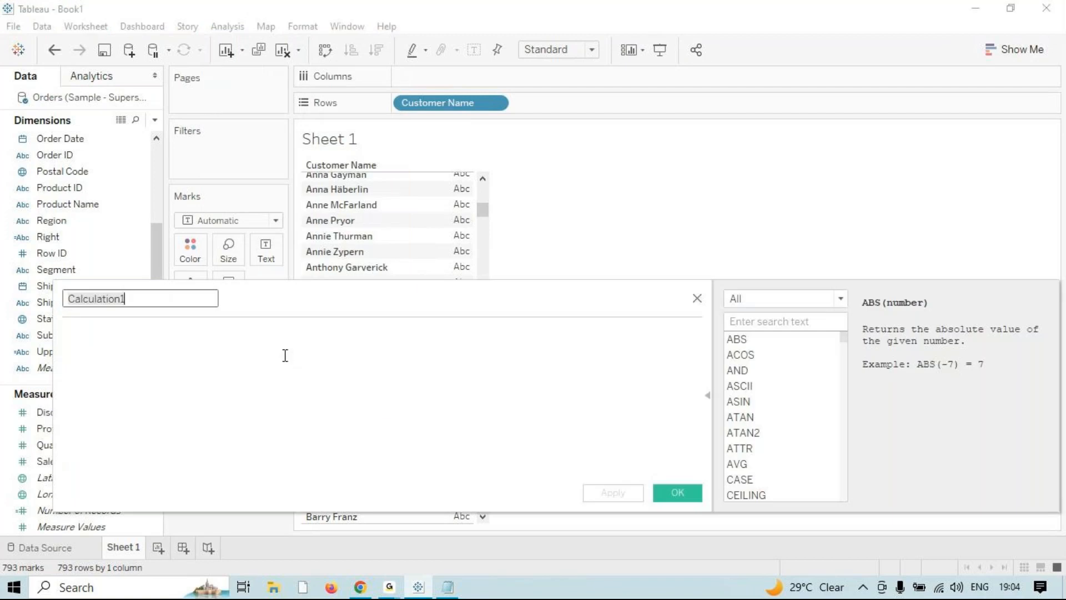
{"action": "type", "text": "TextthatContains"}
- Insert the CONTAINS function into the TextthatContains formula
{"action": "left_click", "coordinate": [285, 360]}
{"action": "type", "text": "Tex"}
{"action": "key", "text": "BackSpace"}
{"action": "key", "text": "BackSpace"}
{"action": "key", "text": "BackSpace"}
{"action": "type", "text": "Te"}
{"action": "key", "text": "BackSpace"}
{"action": "key", "text": "BackSpace"}
{"action": "type", "text": "cont"}
{"action": "key", "text": "Return"}
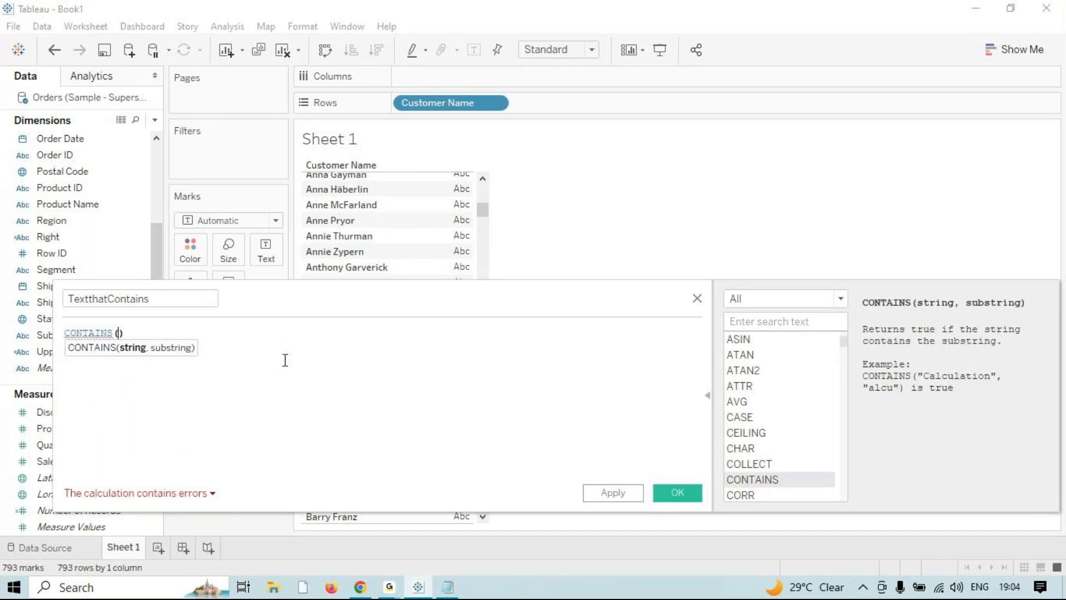
- Fill in the CONTAINS arguments so that the formula reads CONTAINS([Customer Name],"e")
{"action": "type", "text": "cust"}
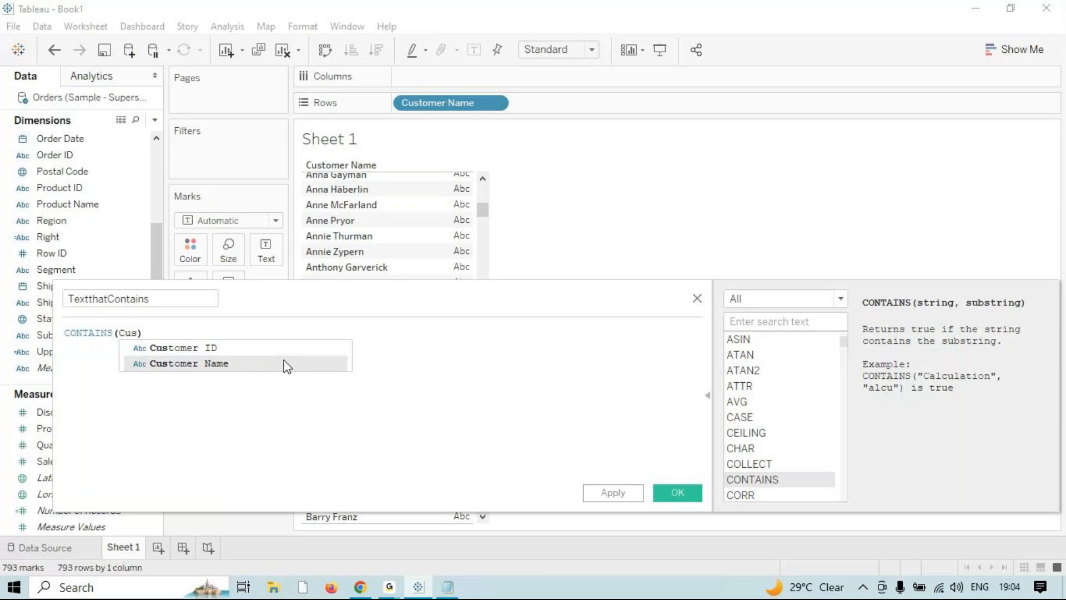
{"action": "left_click", "coordinate": [285, 362]}
{"action": "type", "text": ","}
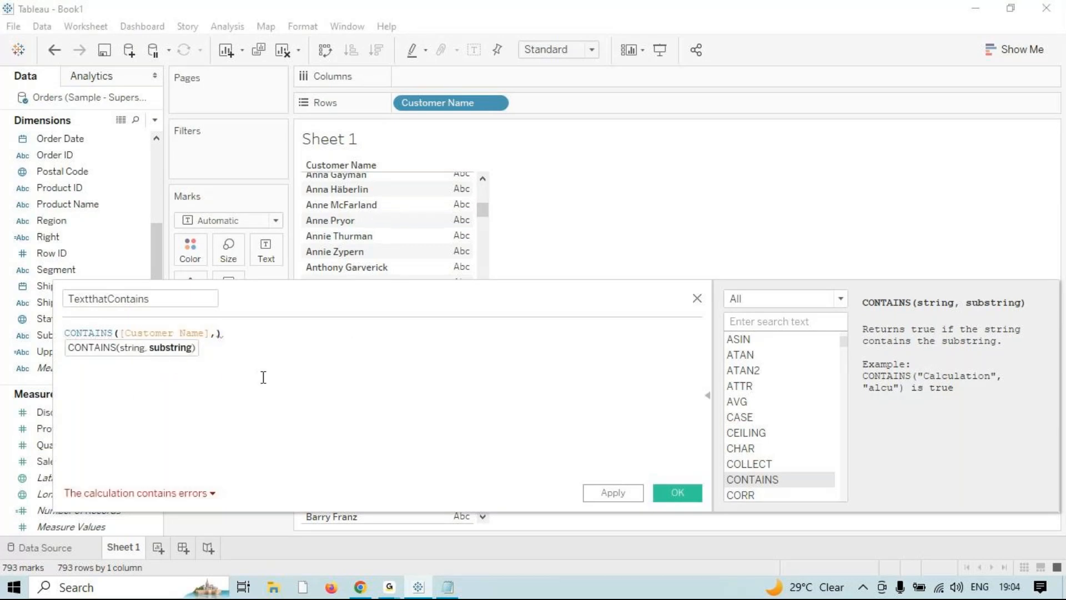
{"action": "type", "text": "e"}
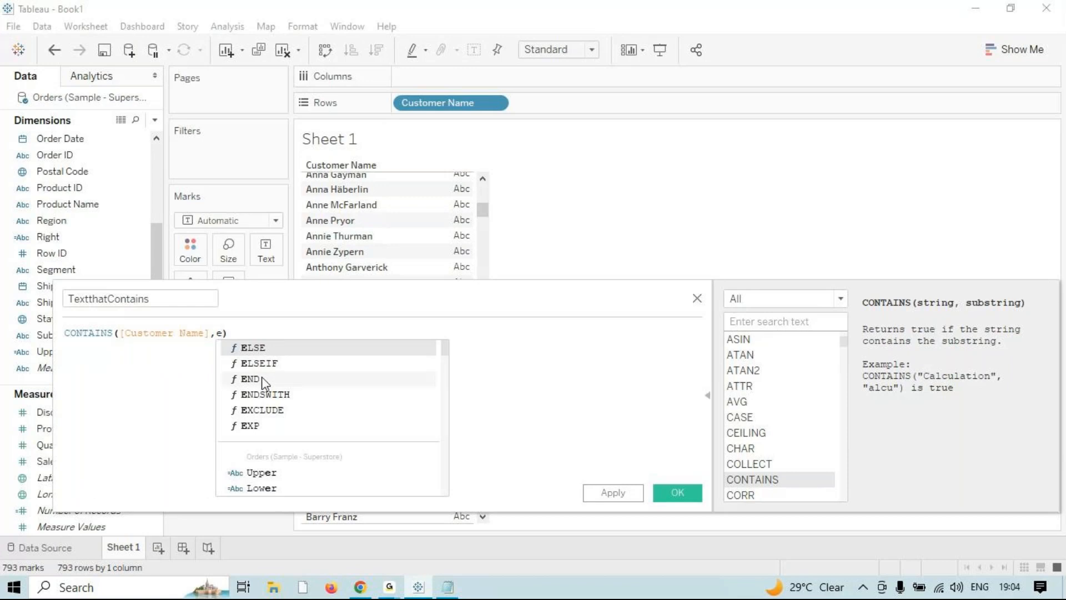
{"action": "key", "text": "BackSpace"}
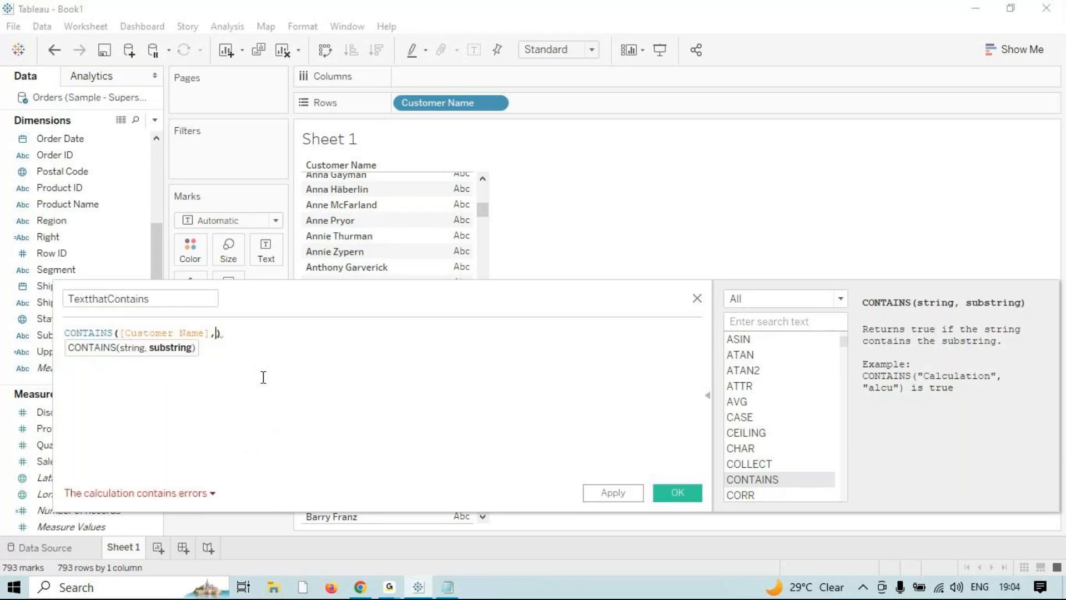
{"action": "type", "text": "e"}
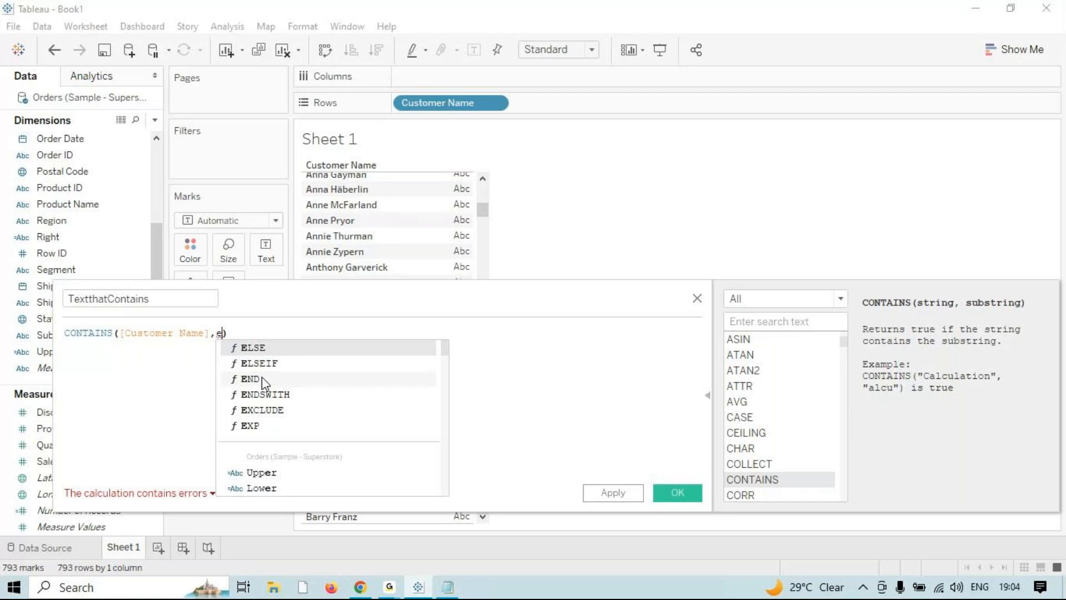
{"action": "key", "text": "BackSpace"}
{"action": "type", "text": "\""}
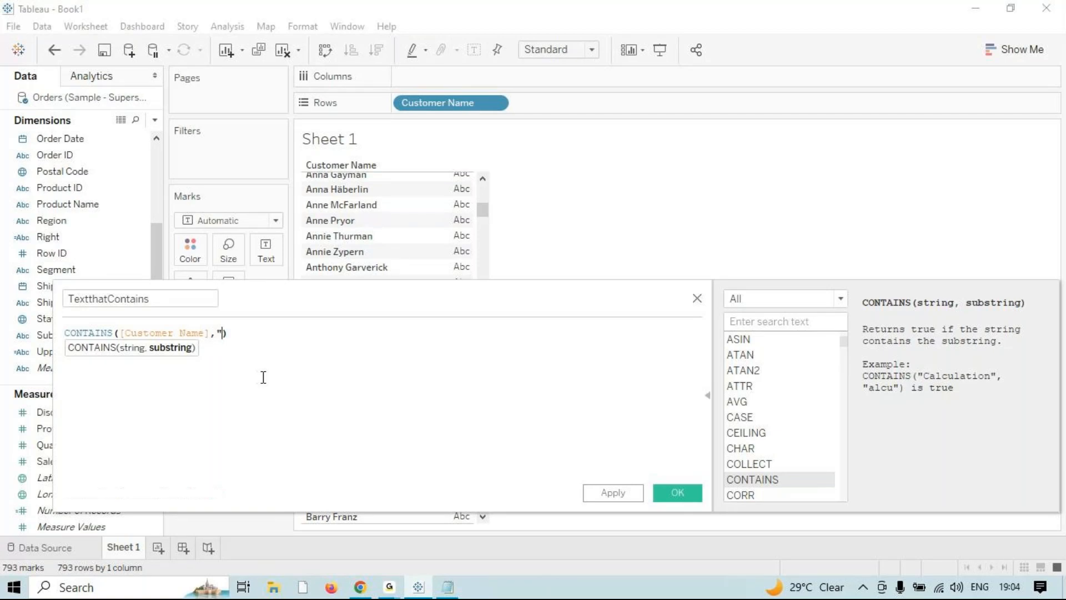
{"action": "type", "text": "E"}
{"action": "key", "text": "BackSpace"}
{"action": "type", "text": "e\""}
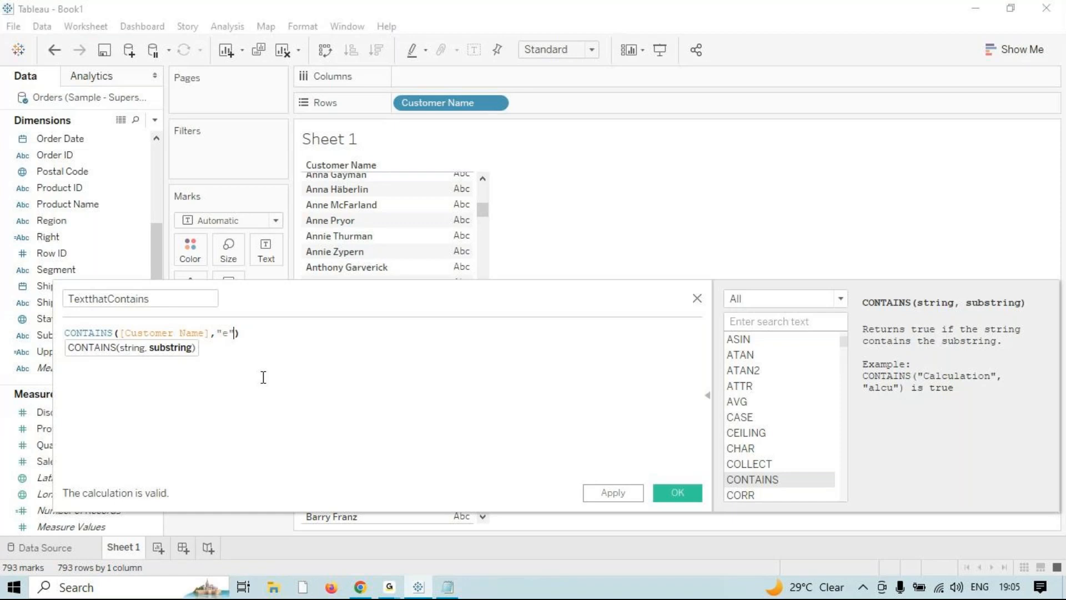
- Save the TextthatContains field and add it to the view beside the Customer Name column
{"action": "left_click", "coordinate": [608, 494]}
{"action": "left_click", "coordinate": [678, 493]}
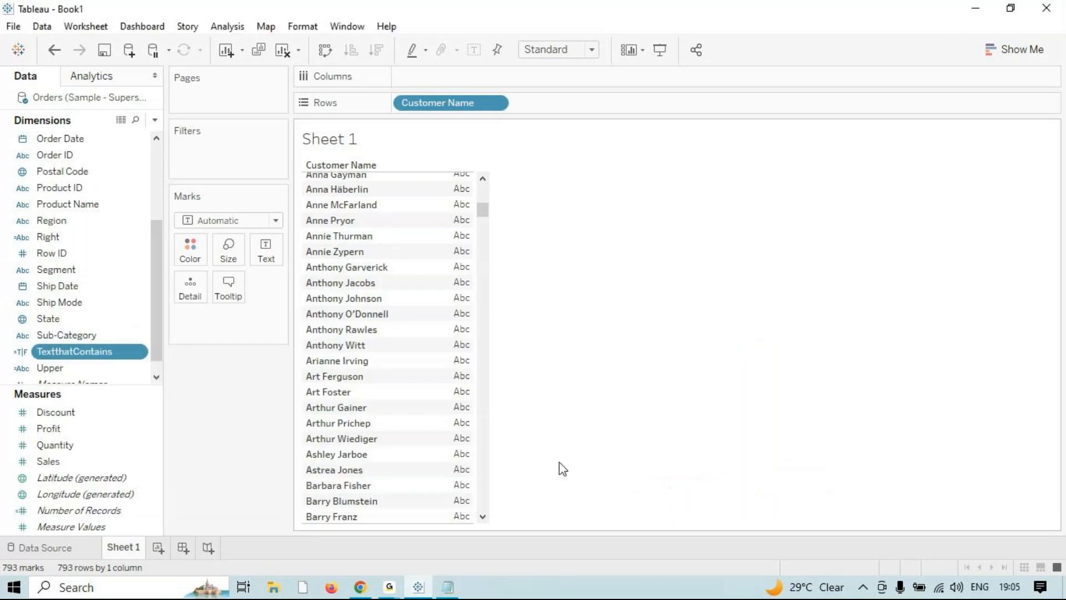
{"action": "left_click_drag", "start_coordinate": [95, 350], "coordinate": [406, 345]}
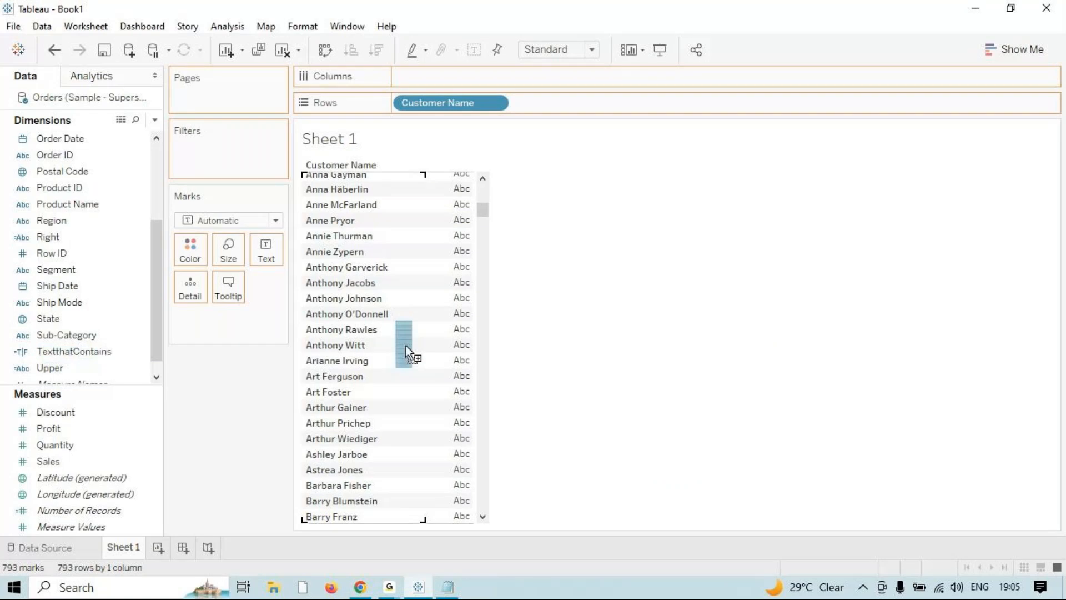
{"action": "left_click_drag", "start_coordinate": [405, 345], "coordinate": [406, 346]}
{"action": "mouse_move", "coordinate": [516, 362]}
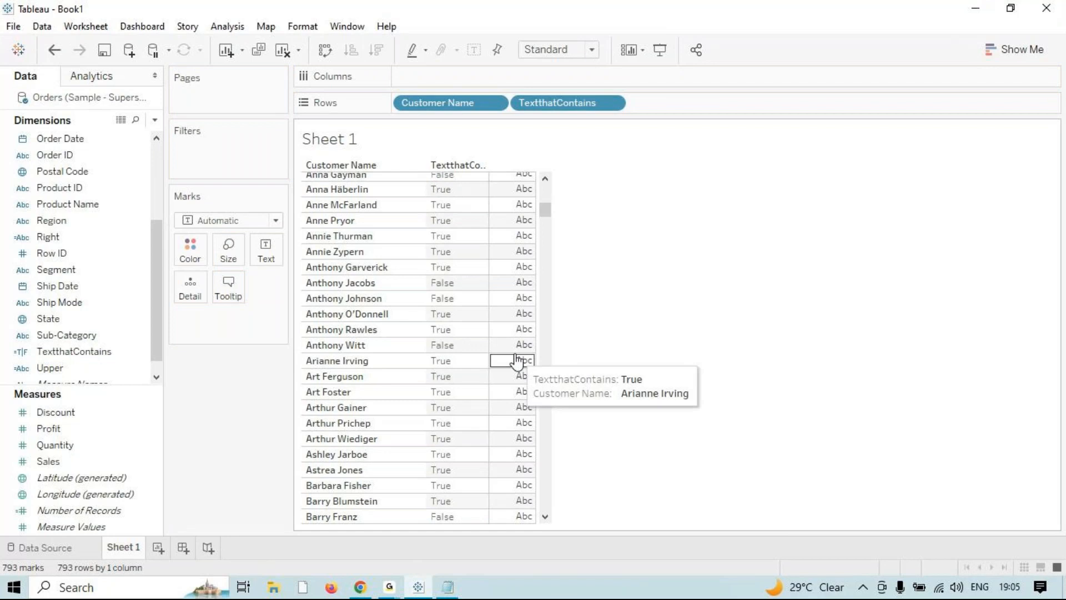
{"action": "left_click", "coordinate": [383, 284]}
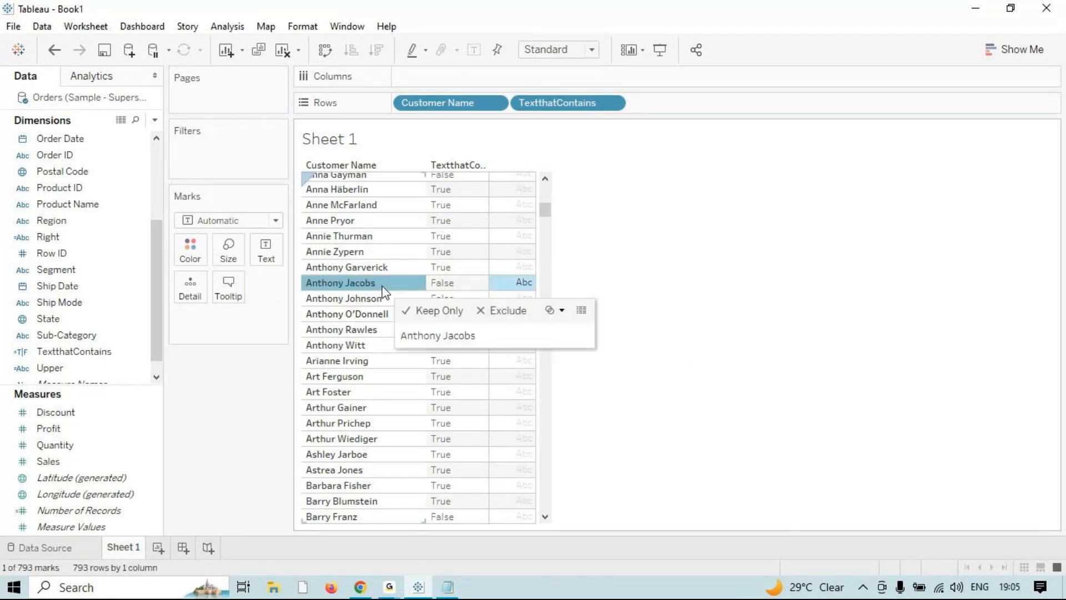
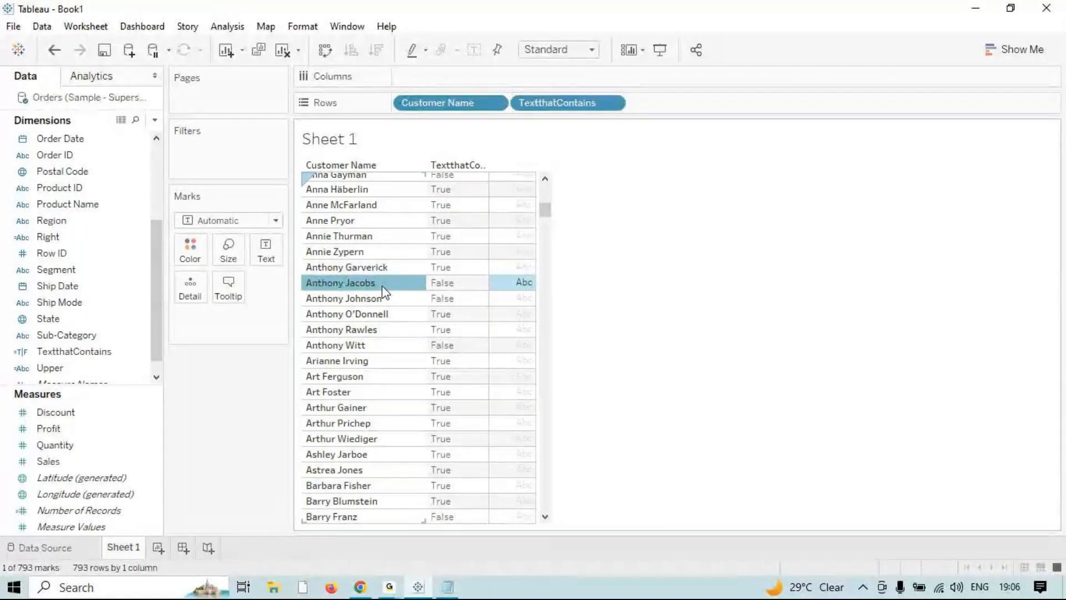
{"action": "left_click", "coordinate": [390, 587]}
- Create a new calculated field named Endswith
{"action": "left_click", "coordinate": [236, 27]}
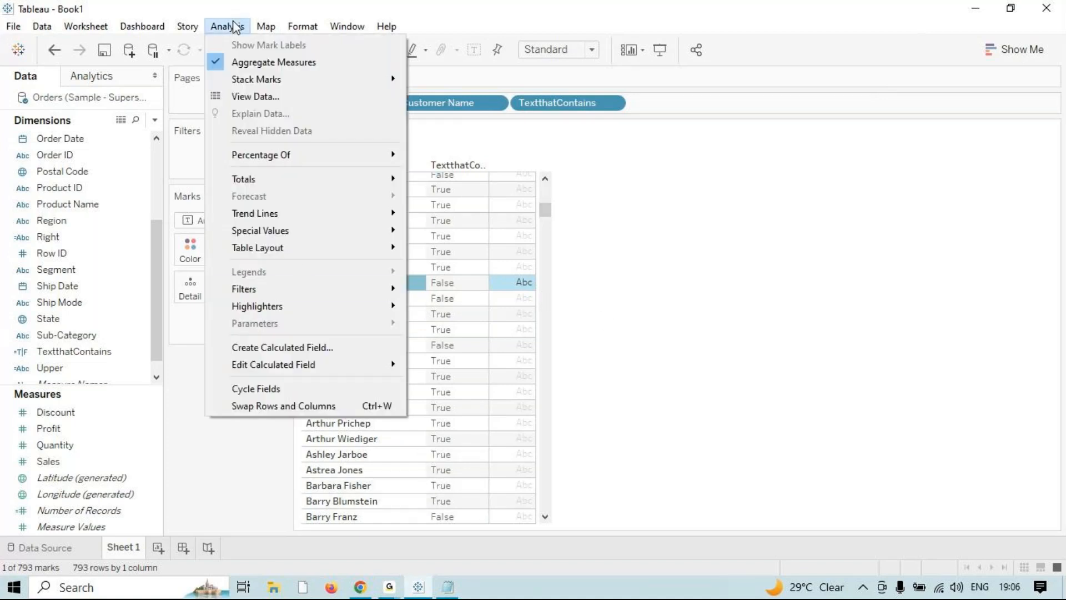
{"action": "left_click", "coordinate": [303, 352]}
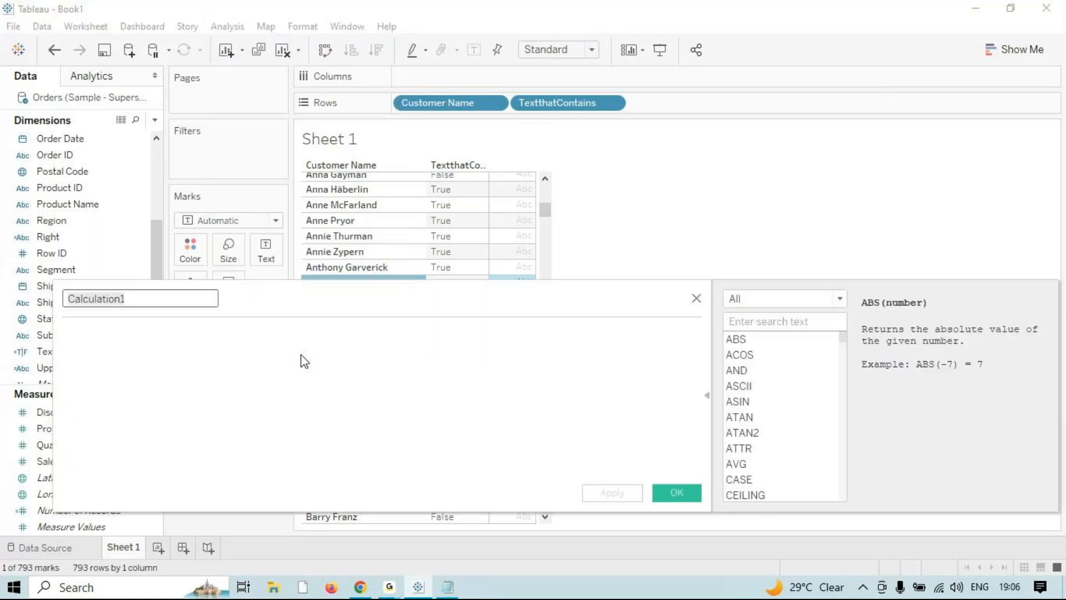
{"action": "type", "text": "Endswith"}
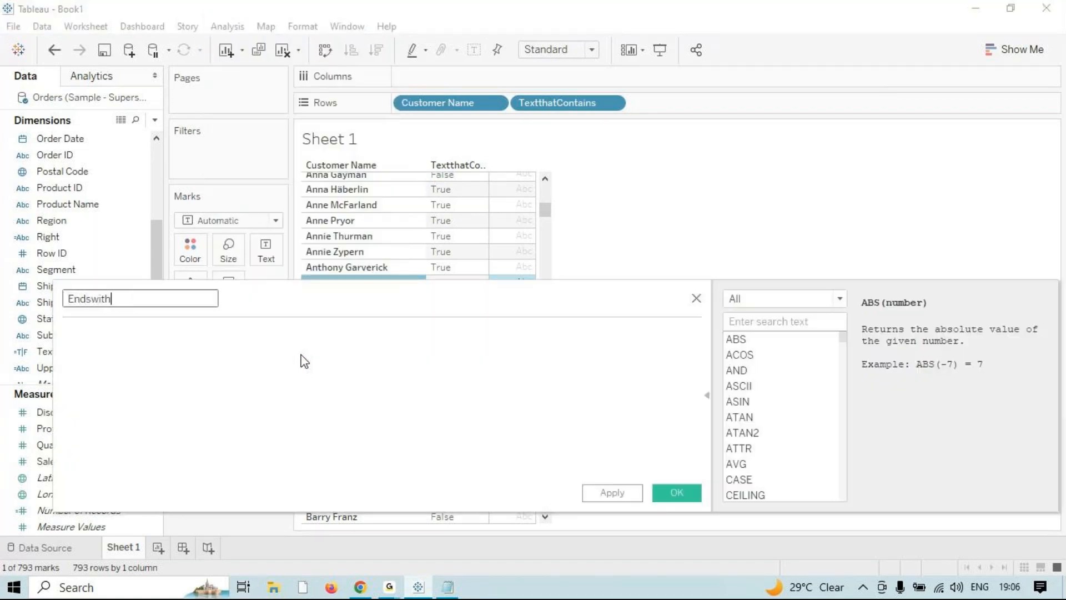
- Enter the formula ENDSWITH([Customer Name],"n") for the Endswith field
{"action": "left_click", "coordinate": [301, 361]}
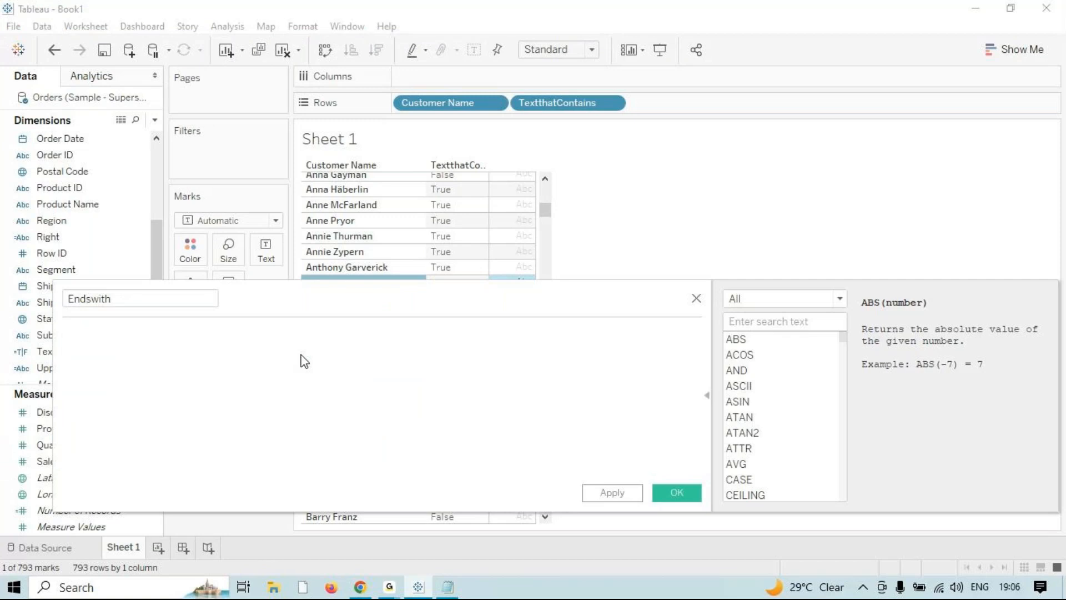
{"action": "type", "text": "En"}
{"action": "key", "text": "Down"}
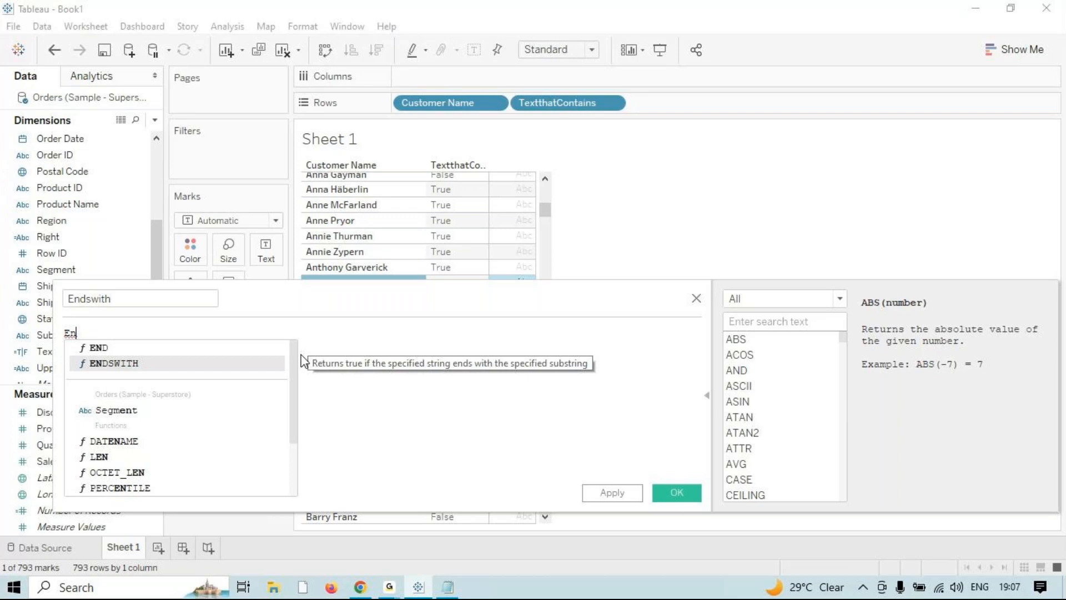
{"action": "key", "text": "Return"}
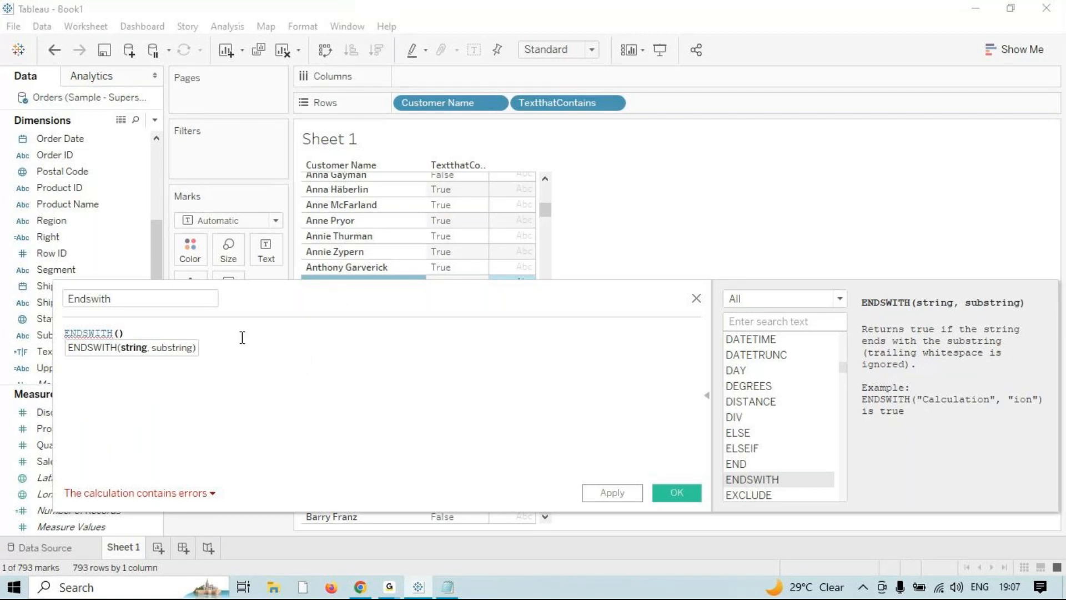
{"action": "type", "text": "cus"}
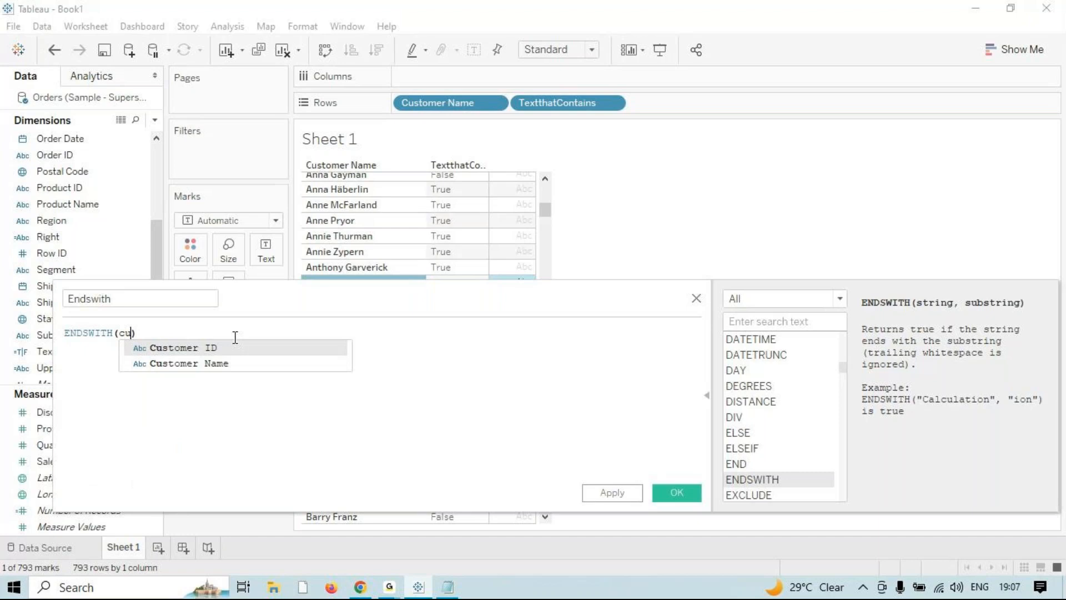
{"action": "key", "text": "Return"}
{"action": "type", "text": ","}
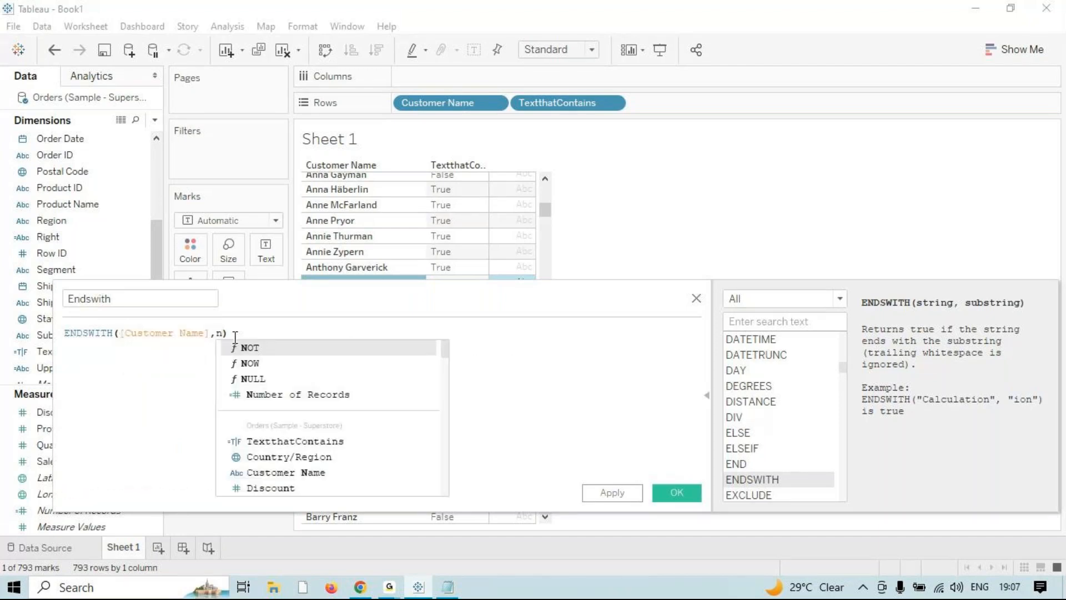
{"action": "type", "text": "\"n"}
{"action": "type", "text": "\""}
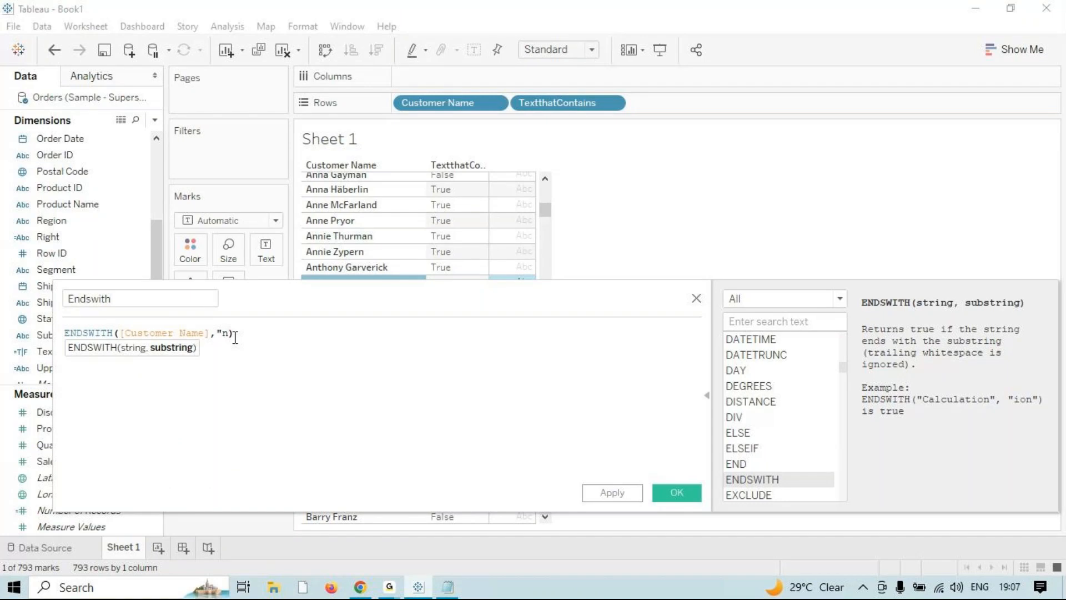
{"action": "type", "text": "\""}
{"action": "left_click", "coordinate": [301, 342]}
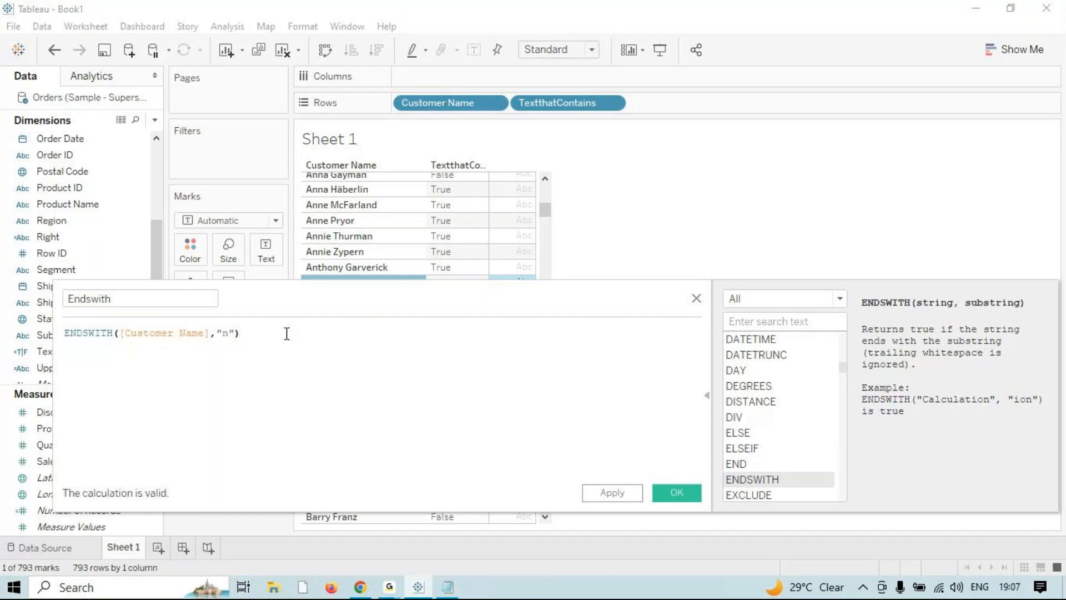
- Save the Endswith field and add it to the view beside the TextthatContains column
{"action": "left_click", "coordinate": [611, 493]}
{"action": "left_click", "coordinate": [681, 488]}
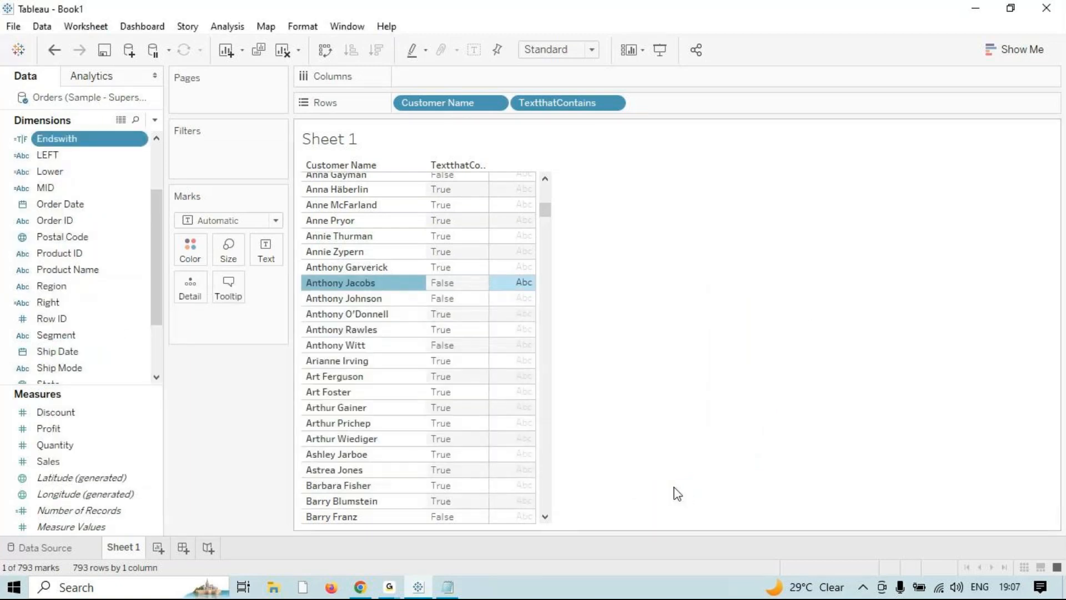
{"action": "left_click_drag", "start_coordinate": [56, 139], "coordinate": [525, 280]}
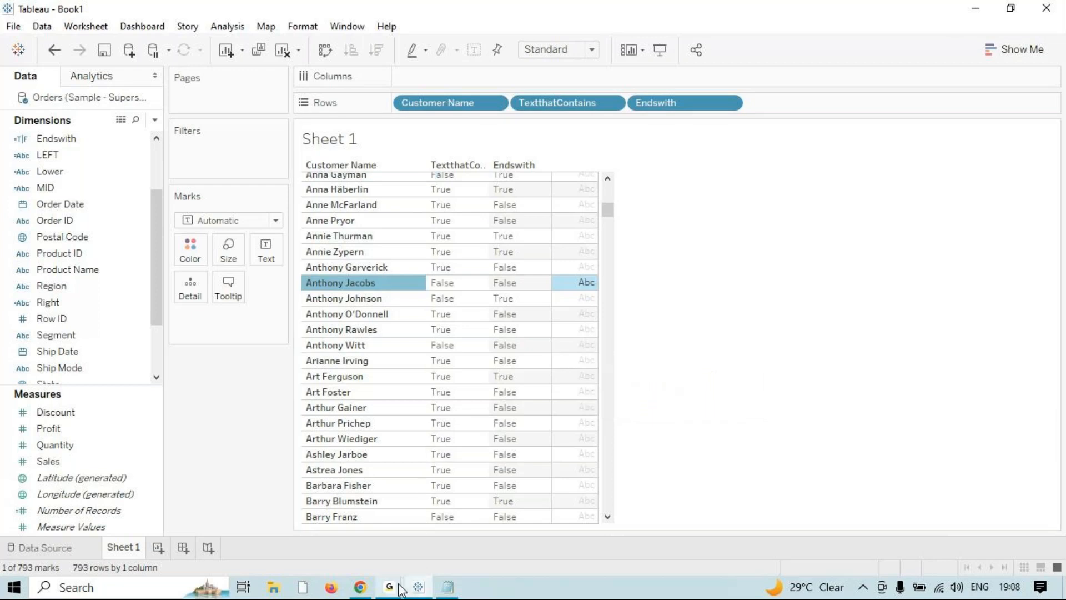
{"action": "mouse_move", "coordinate": [400, 589]}
{"action": "mouse_move", "coordinate": [404, 528]}
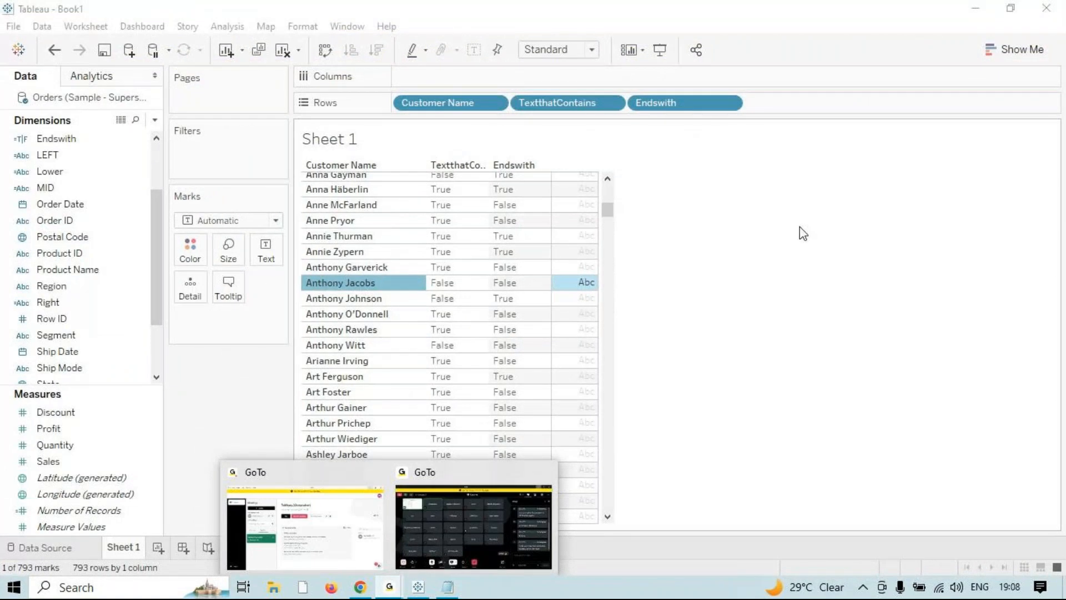
{"action": "left_click", "coordinate": [877, 379]}
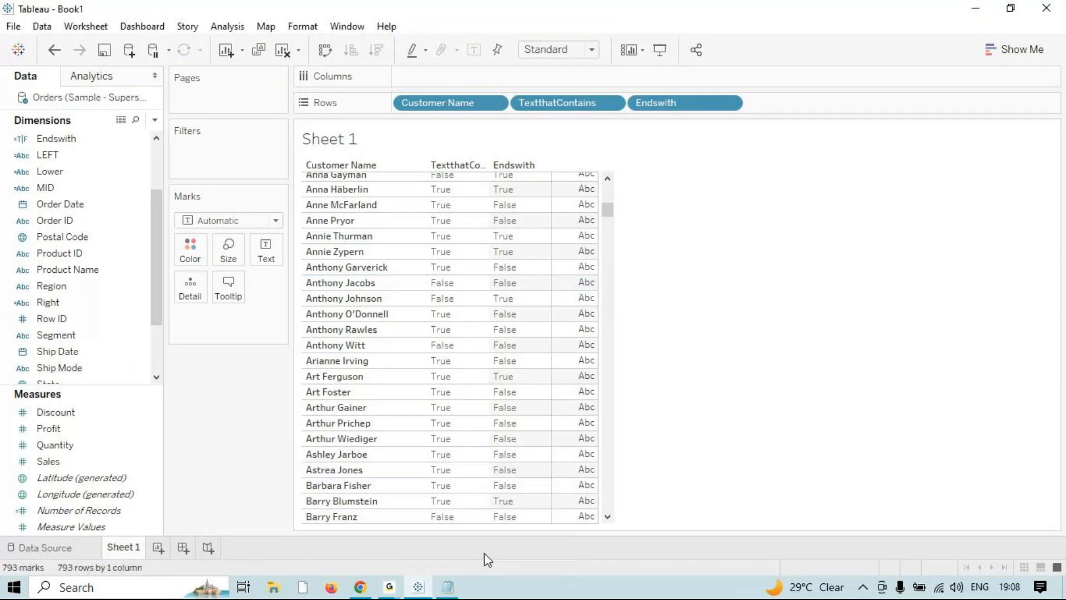
{"action": "left_click", "coordinate": [505, 469]}
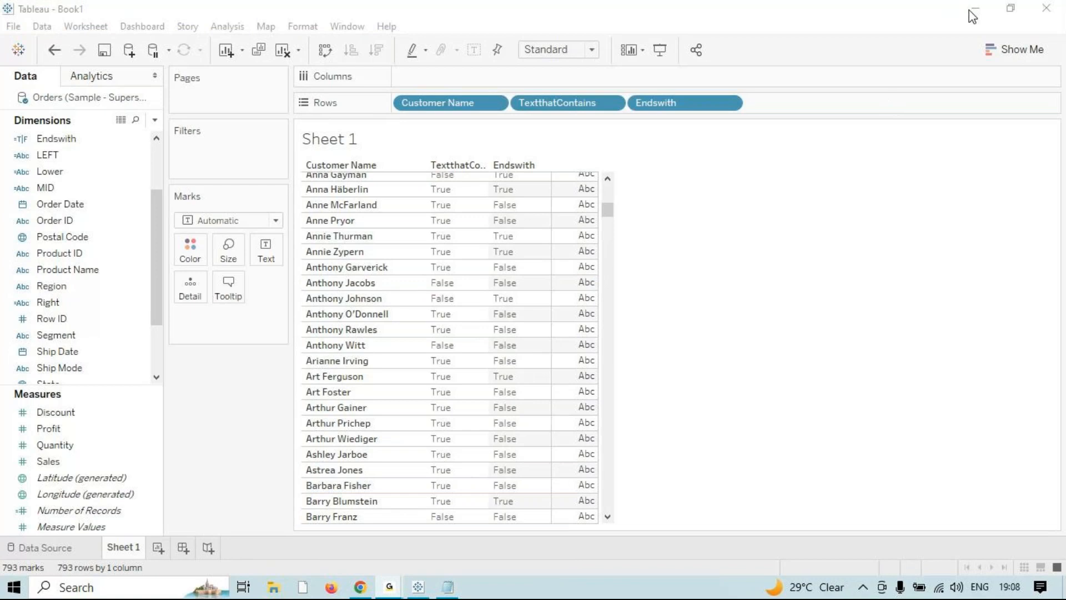
{"action": "left_click", "coordinate": [973, 16]}
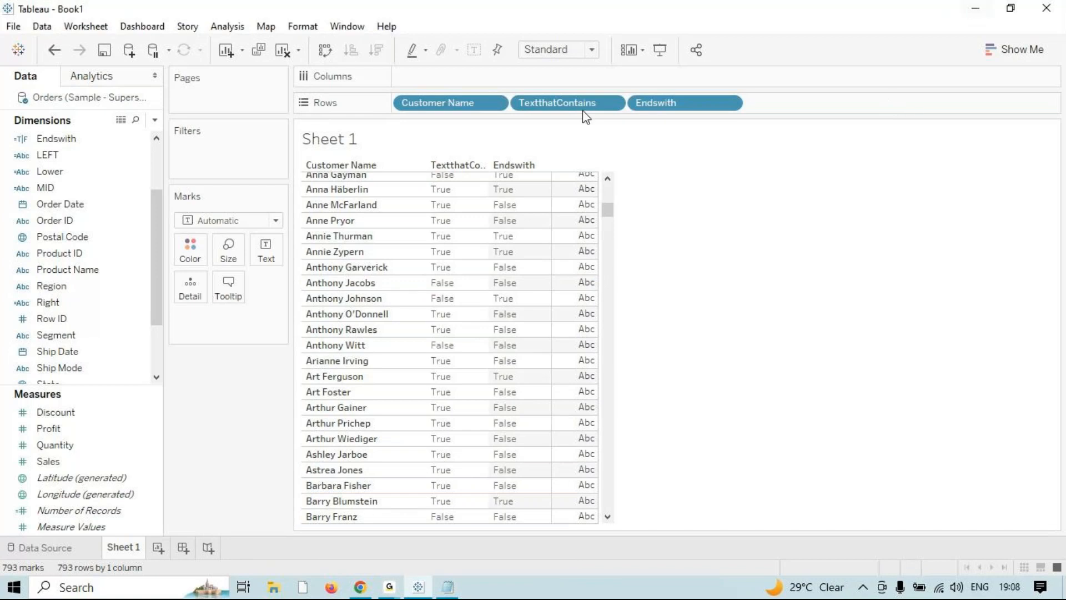
- Open a new calculated field and limit the function list to the String category
{"action": "left_click", "coordinate": [245, 27]}
{"action": "left_click", "coordinate": [288, 345]}
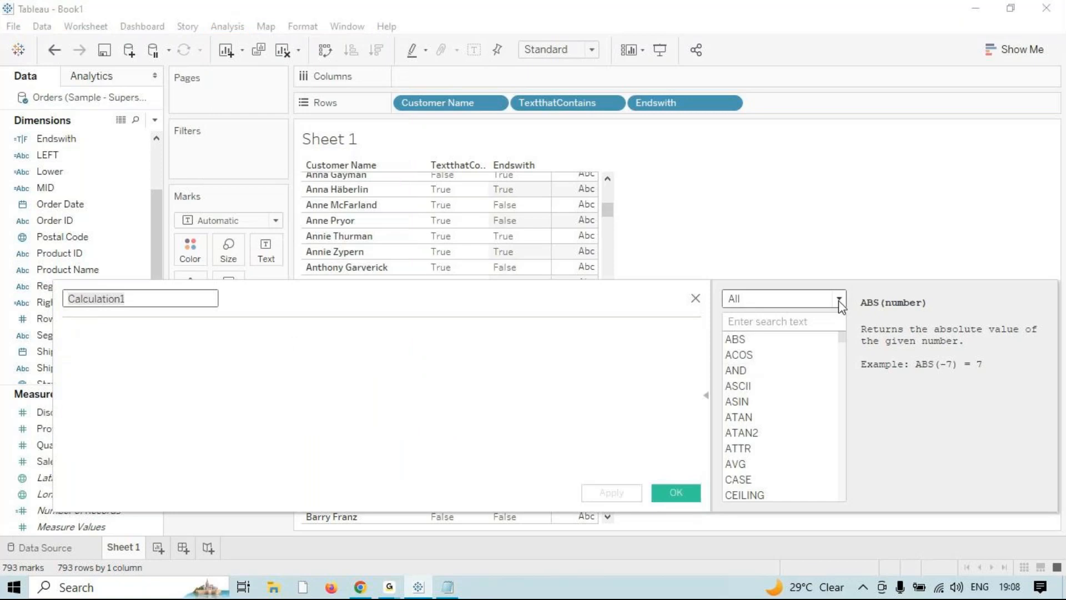
{"action": "left_click", "coordinate": [838, 301]}
{"action": "left_click", "coordinate": [765, 341]}
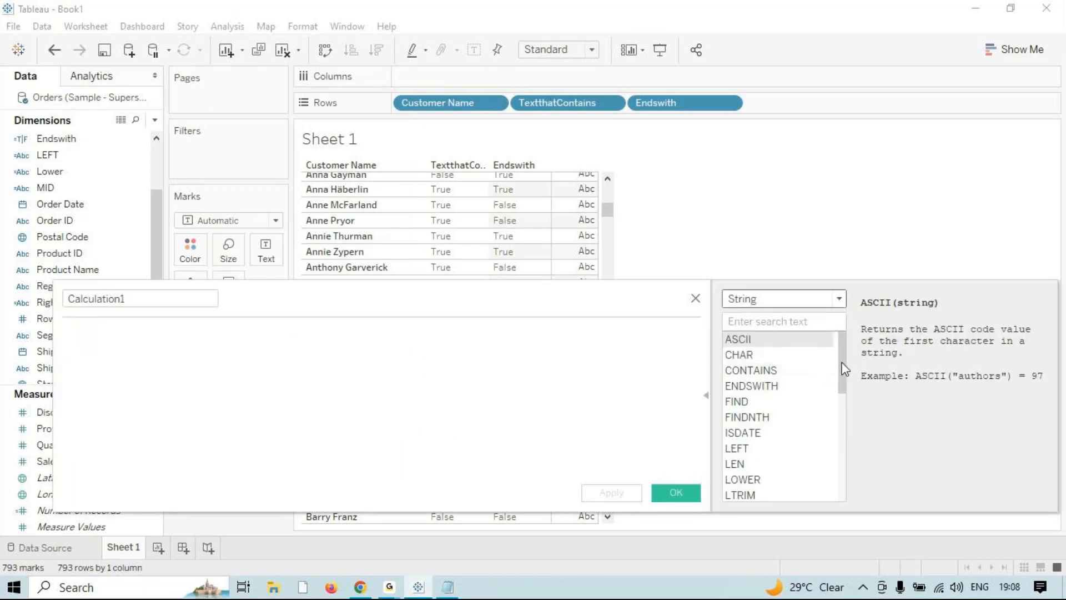
- Read the descriptions of the SPLIT and TRIM string functions, and close the calculation editor without creating a field
{"action": "left_click_drag", "start_coordinate": [845, 368], "coordinate": [841, 490]}
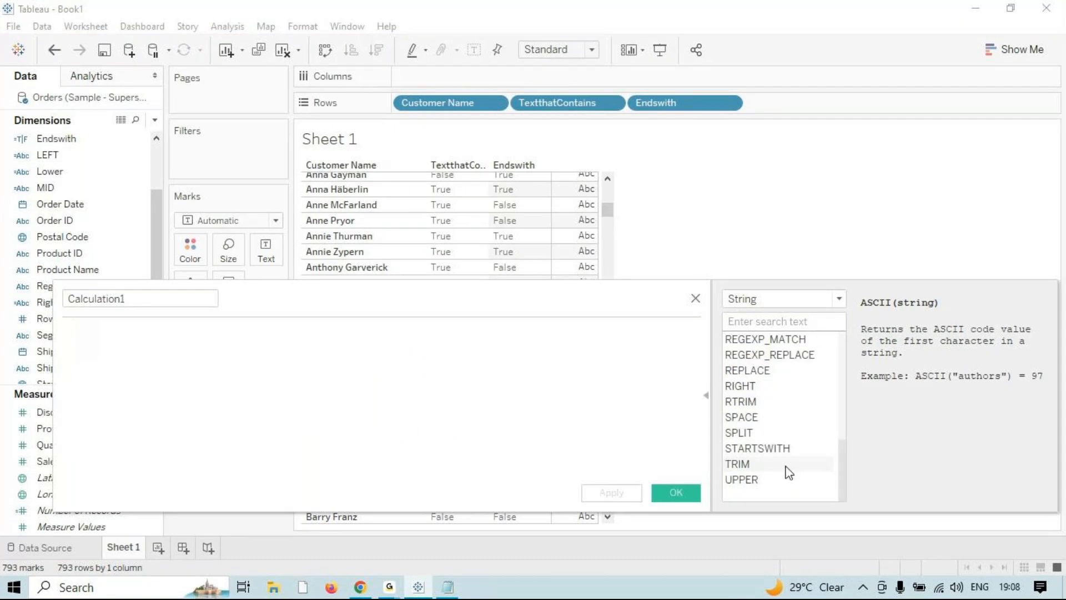
{"action": "left_click", "coordinate": [752, 432]}
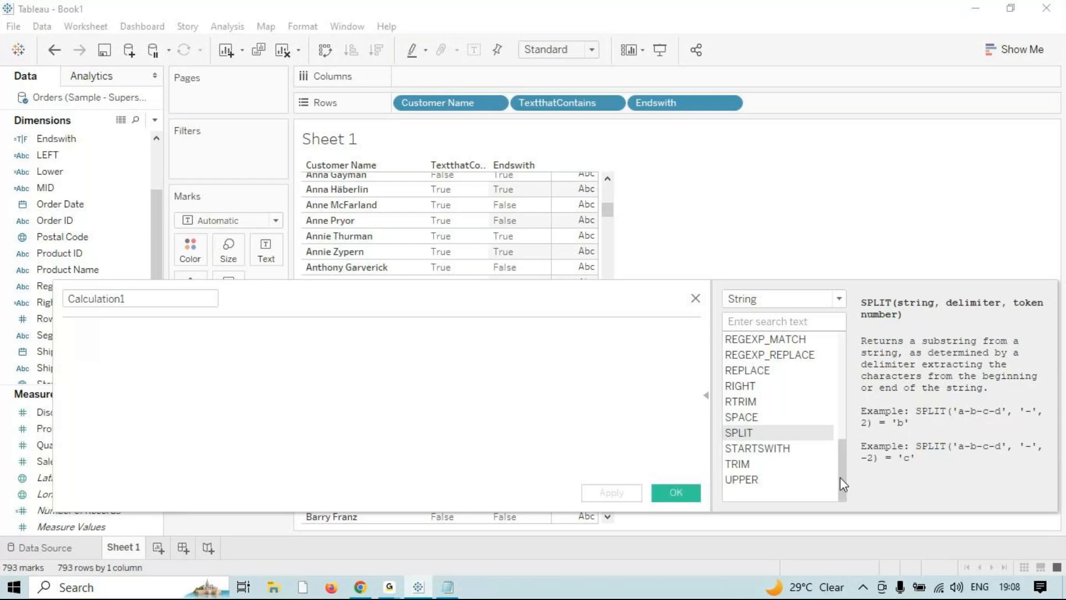
{"action": "left_click", "coordinate": [768, 465]}
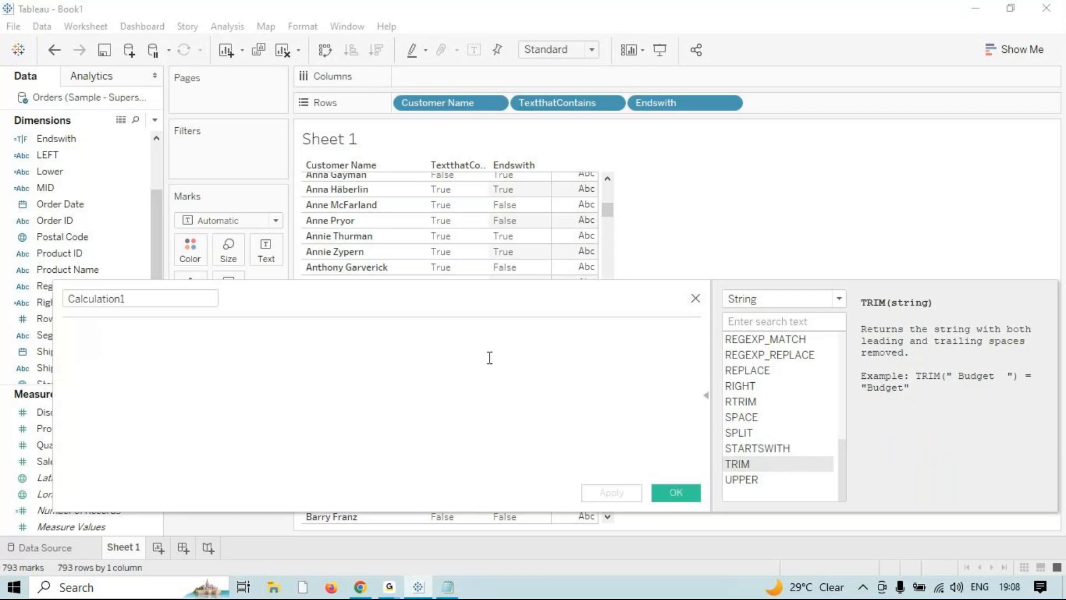
{"action": "left_click", "coordinate": [695, 300]}
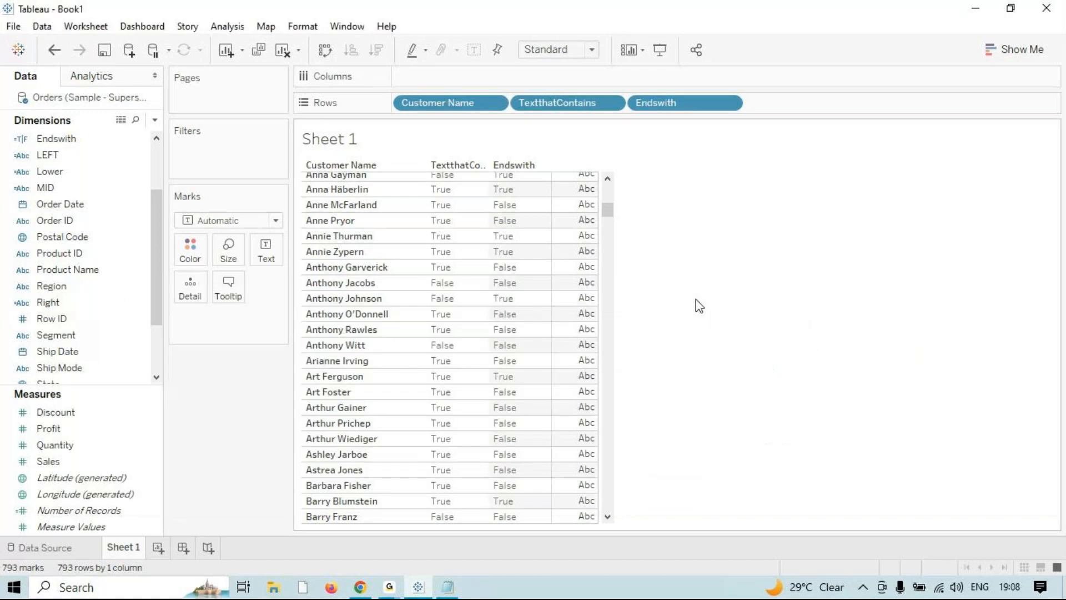
- Look through the dimensions and the Customer Name rows in Sheet 1 for text suited to trimming
{"action": "left_click", "coordinate": [88, 259]}
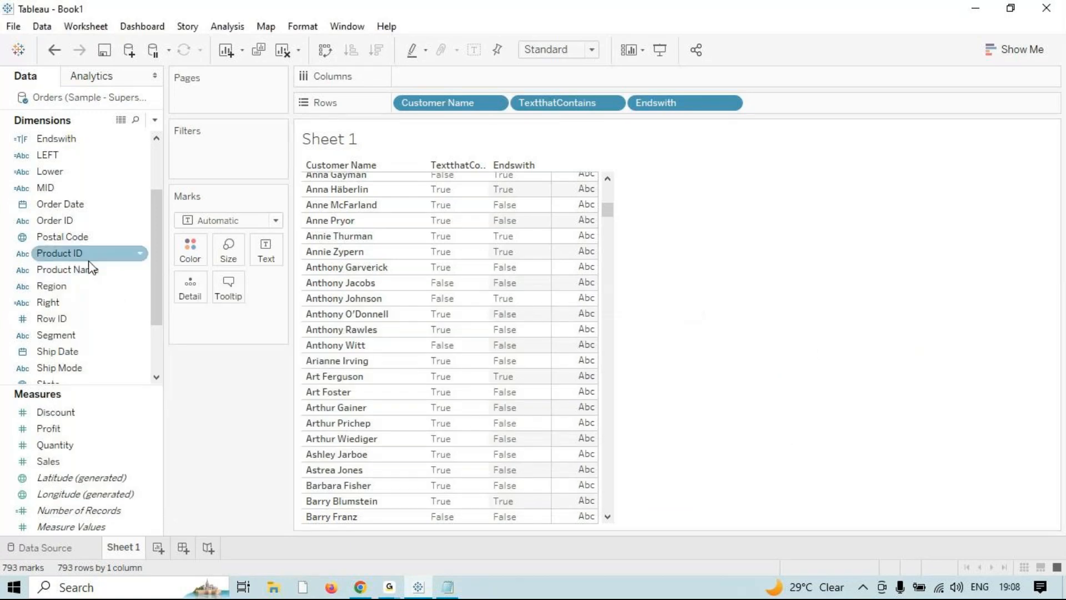
{"action": "scroll", "coordinate": [77, 194], "scroll_direction": "up", "scroll_amount": 2}
{"action": "left_click", "coordinate": [63, 191]}
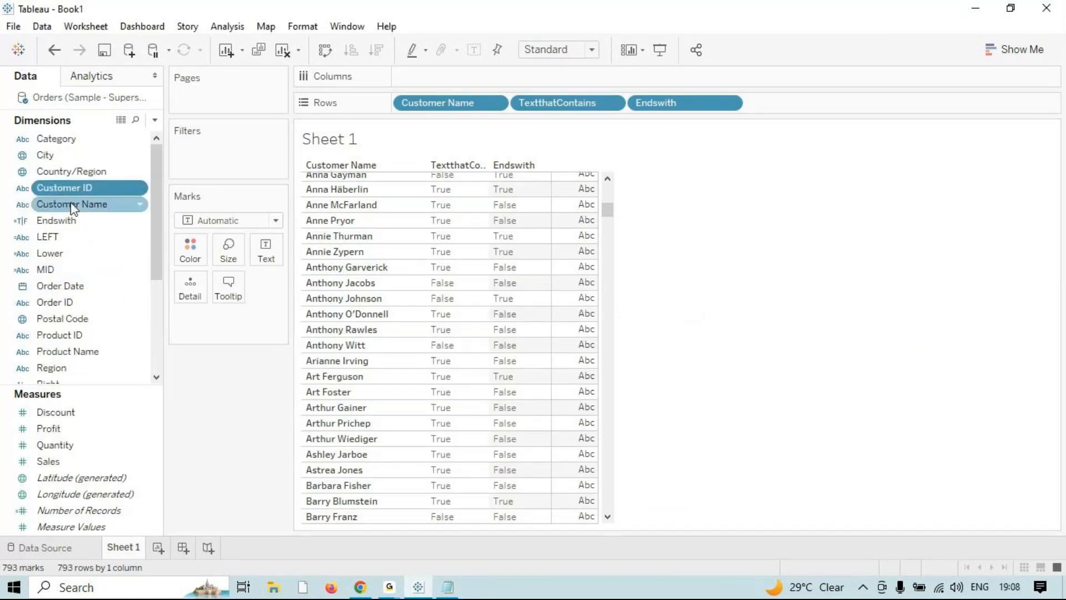
{"action": "scroll", "coordinate": [352, 337], "scroll_direction": "down", "scroll_amount": 3}
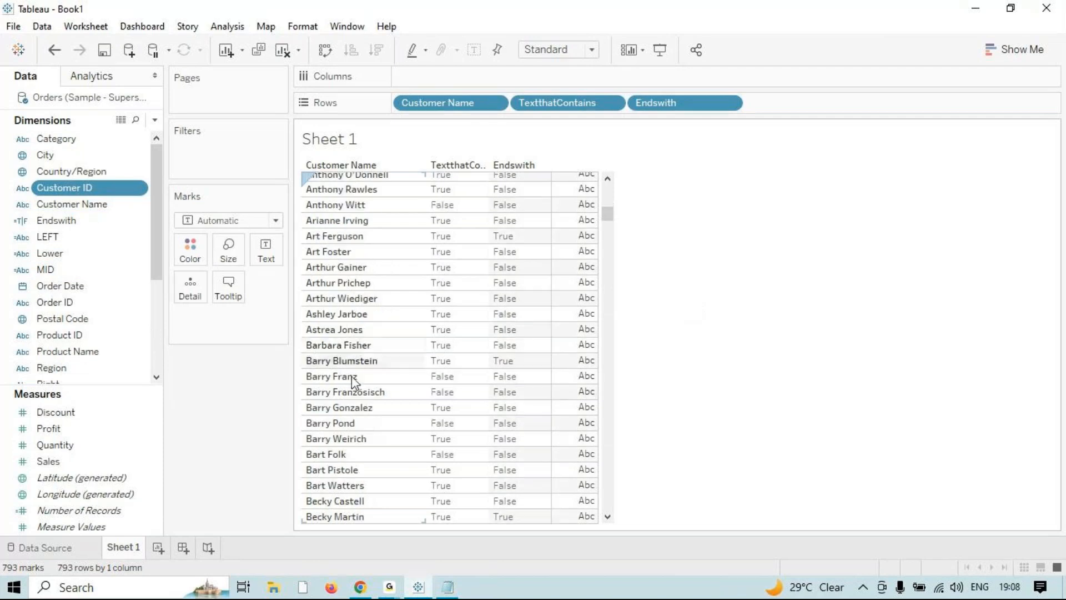
{"action": "scroll", "coordinate": [355, 406], "scroll_direction": "down", "scroll_amount": 6}
{"action": "left_click", "coordinate": [72, 204]}
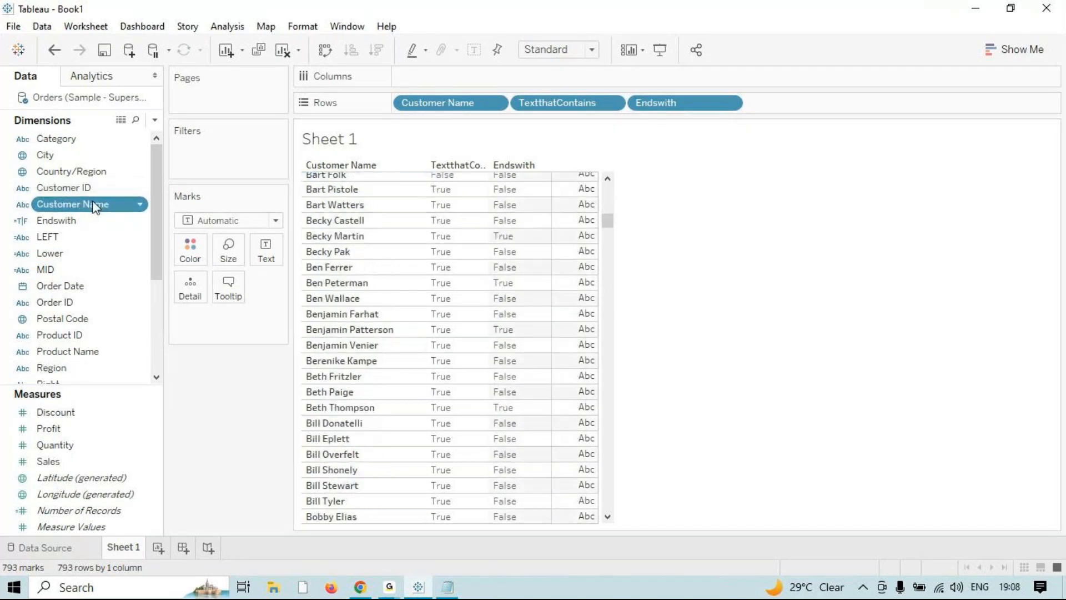
{"action": "left_click_drag", "start_coordinate": [607, 220], "coordinate": [606, 282]}
- Switch to File Explorer and open the 2. TextSample workbook from the Section 2 folder inside DAX on the Desktop
{"action": "left_click", "coordinate": [273, 587]}
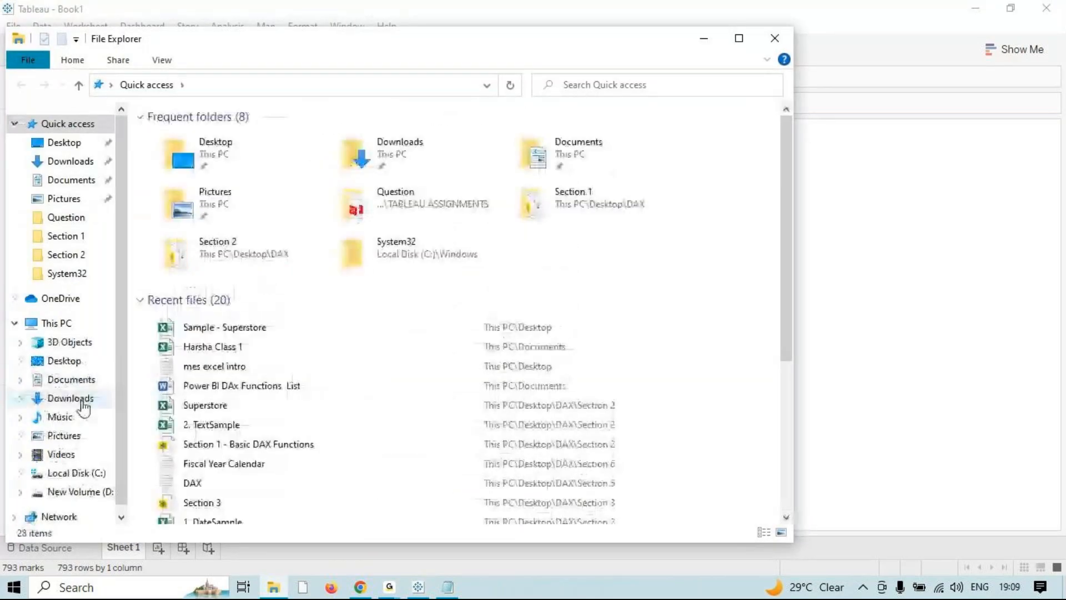
{"action": "left_click", "coordinate": [70, 398]}
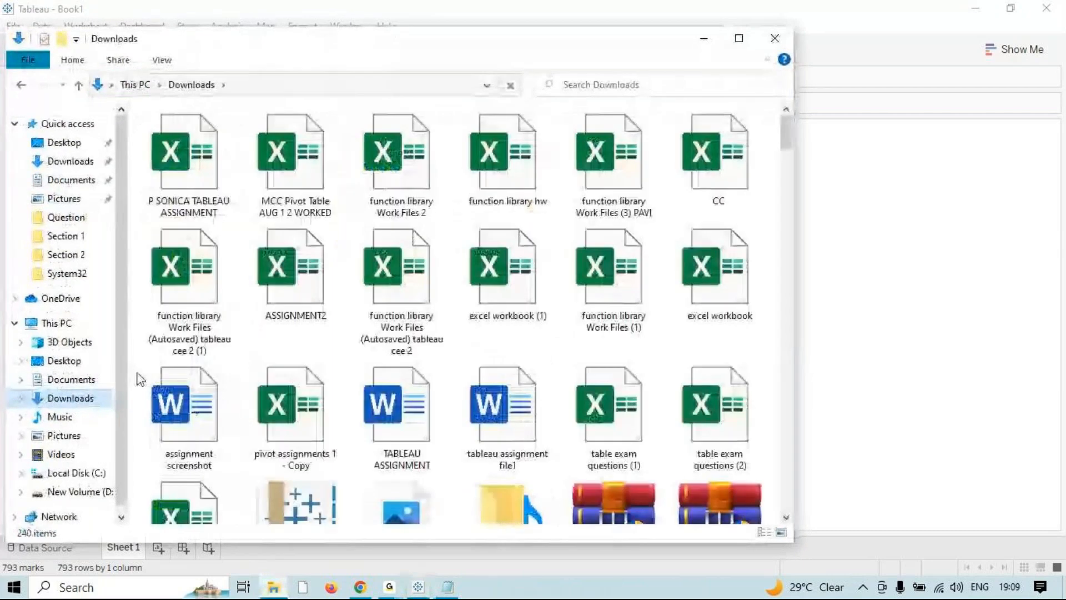
{"action": "left_click", "coordinate": [69, 143]}
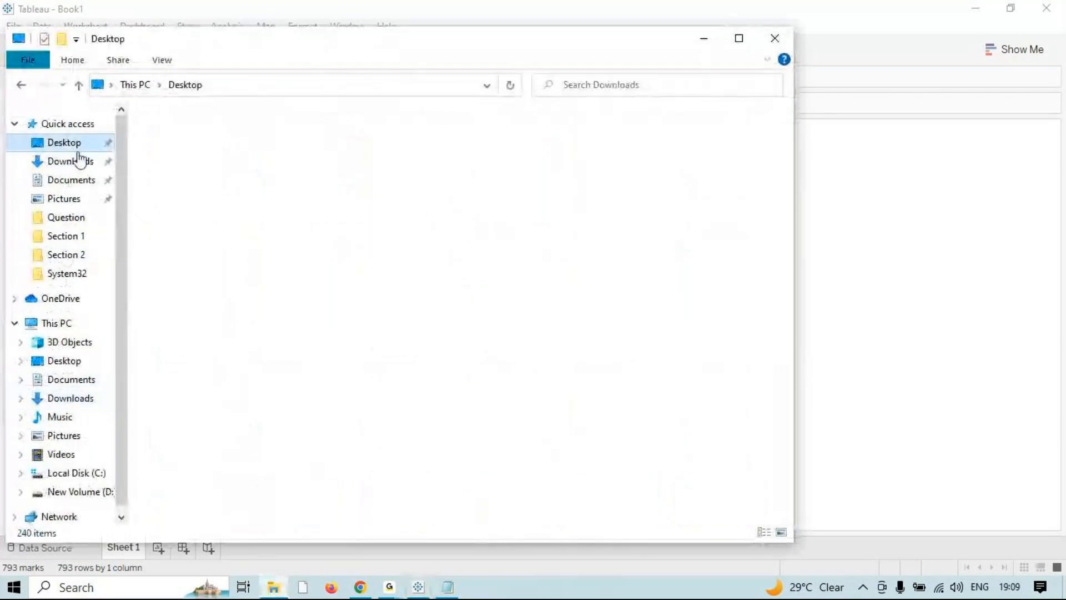
{"action": "double_click", "coordinate": [542, 145]}
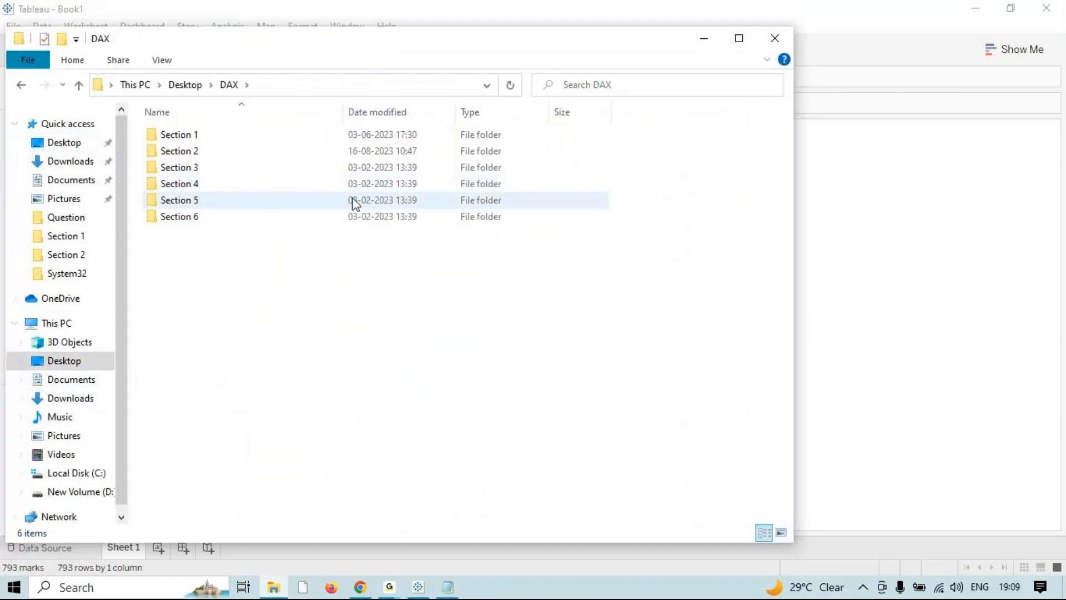
{"action": "double_click", "coordinate": [212, 158]}
{"action": "double_click", "coordinate": [209, 151]}
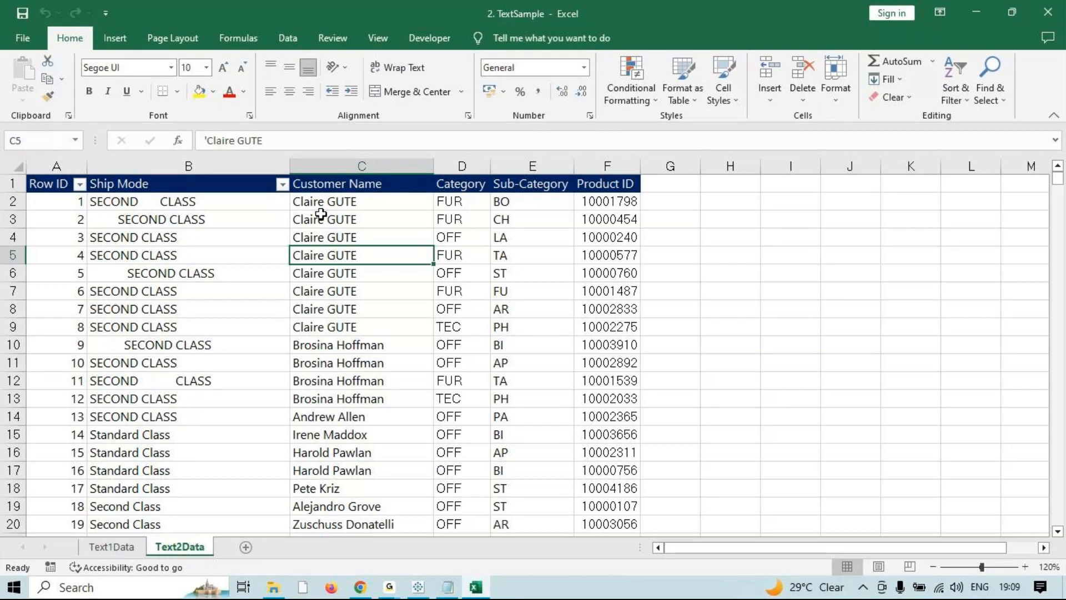
- Examine the Text2Data sheet, especially the irregular spaces in the Ship Mode column
{"action": "scroll", "coordinate": [321, 214], "scroll_direction": "down", "scroll_amount": 8}
{"action": "scroll", "coordinate": [395, 317], "scroll_direction": "up", "scroll_amount": 7}
{"action": "scroll", "coordinate": [385, 350], "scroll_direction": "down", "scroll_amount": 6}
{"action": "scroll", "coordinate": [384, 350], "scroll_direction": "down", "scroll_amount": 1}
{"action": "scroll", "coordinate": [384, 349], "scroll_direction": "up", "scroll_amount": 5}
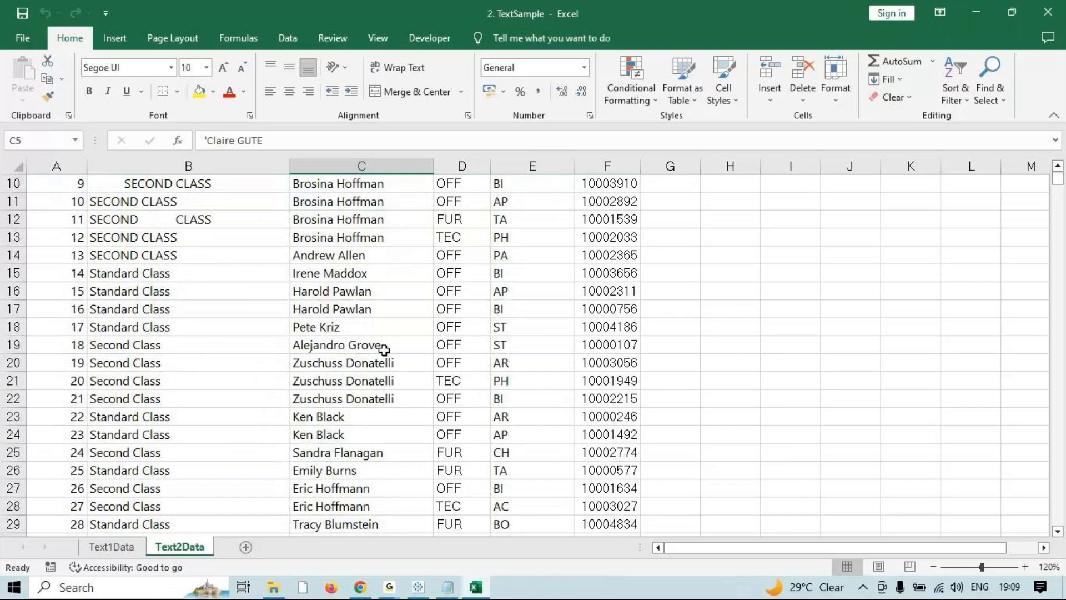
{"action": "scroll", "coordinate": [242, 352], "scroll_direction": "up", "scroll_amount": 3}
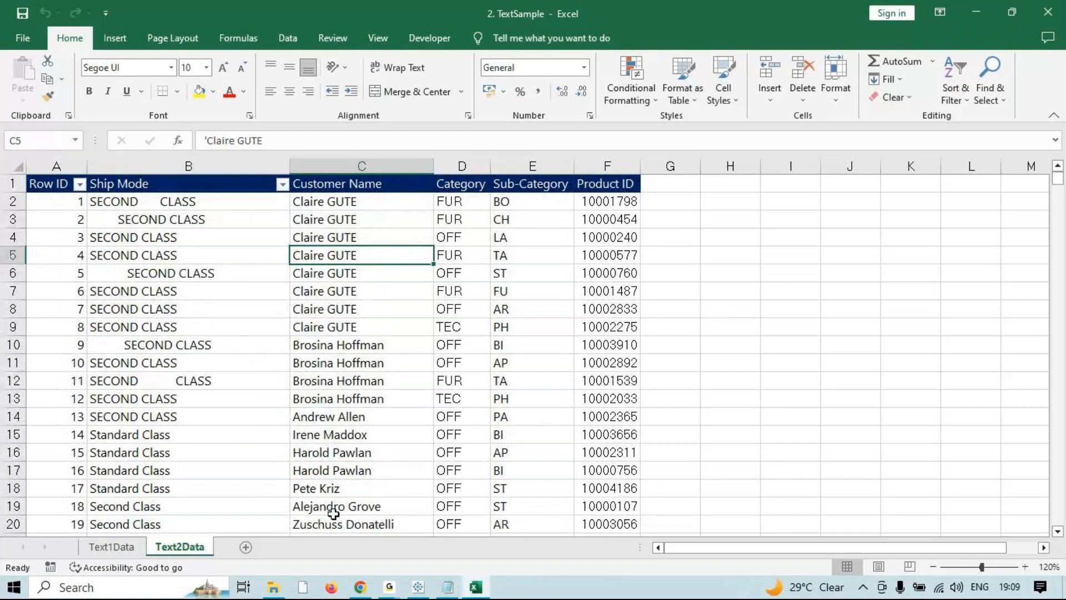
{"action": "scroll", "coordinate": [331, 412], "scroll_direction": "down", "scroll_amount": 9}
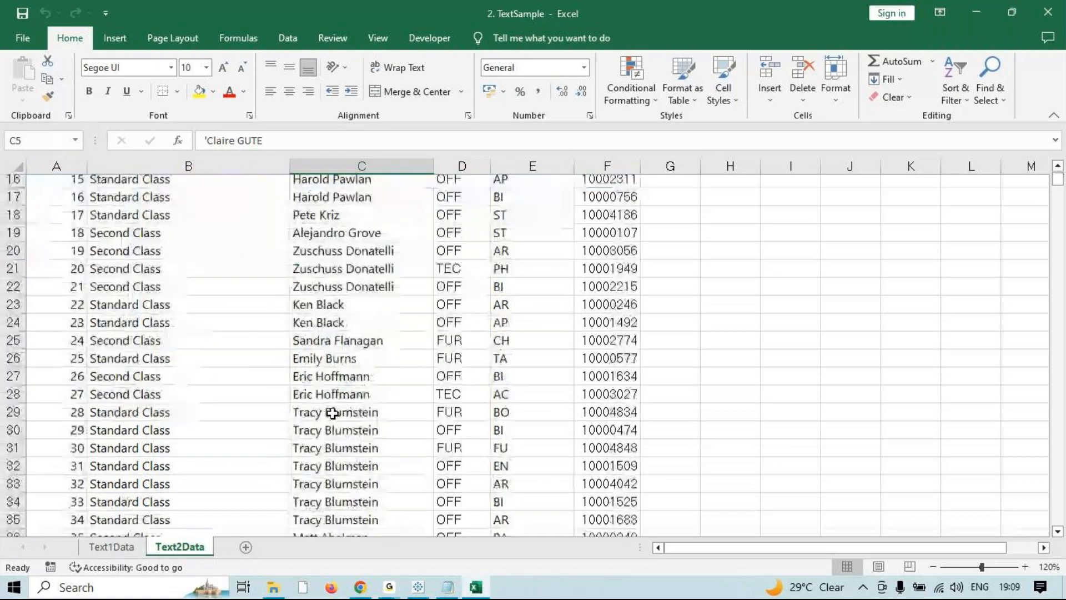
{"action": "scroll", "coordinate": [317, 432], "scroll_direction": "up", "scroll_amount": 8}
{"action": "scroll", "coordinate": [317, 432], "scroll_direction": "up", "scroll_amount": 1}
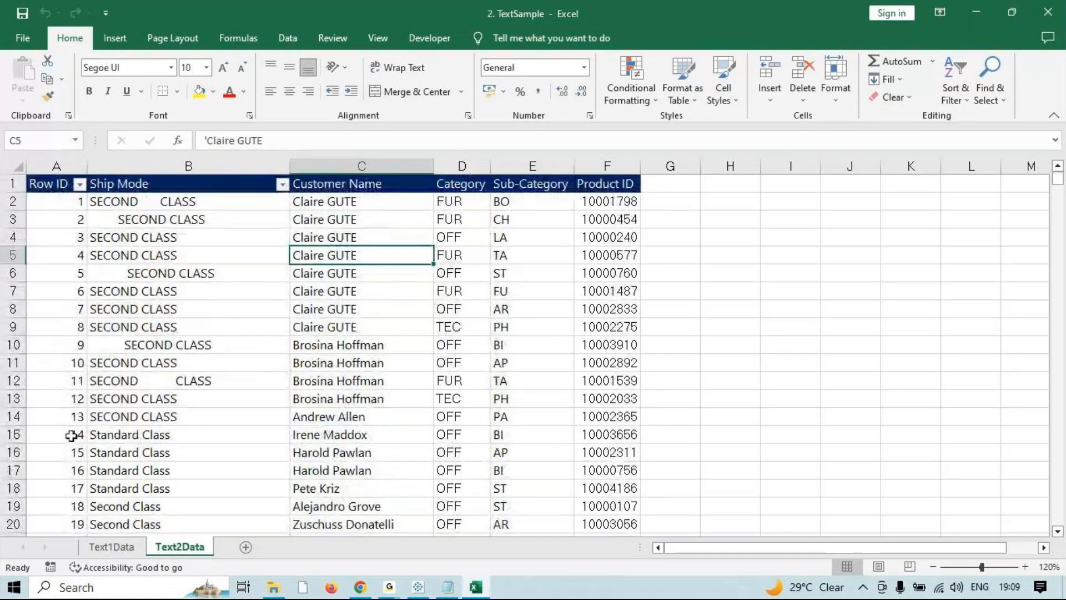
{"action": "left_click", "coordinate": [146, 380]}
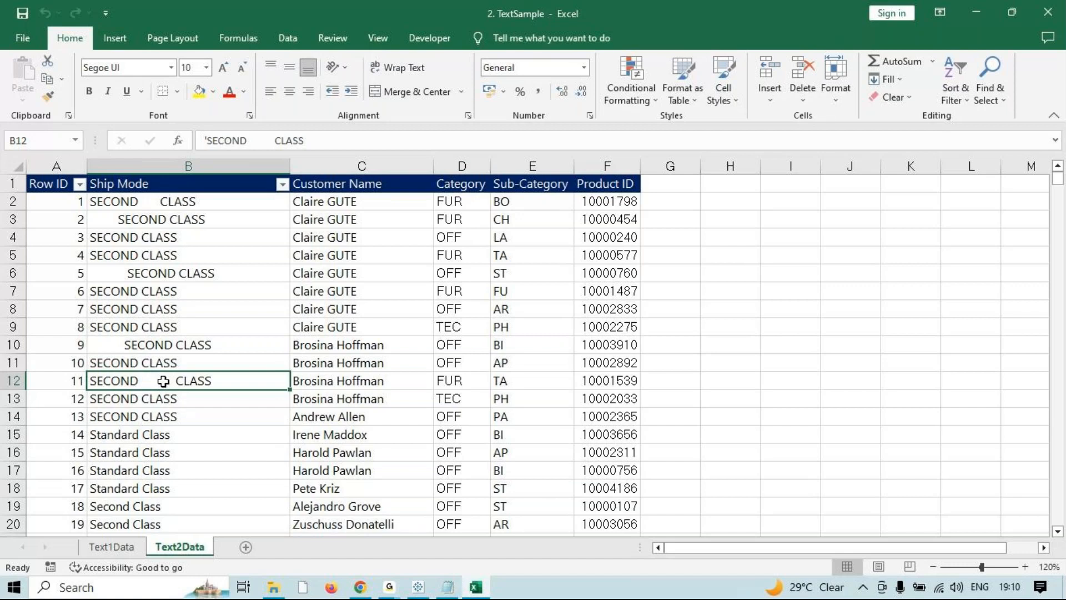
- Compare the rows of the Text1Data and Text2Data sheets, and close the workbook
{"action": "left_click", "coordinate": [111, 547]}
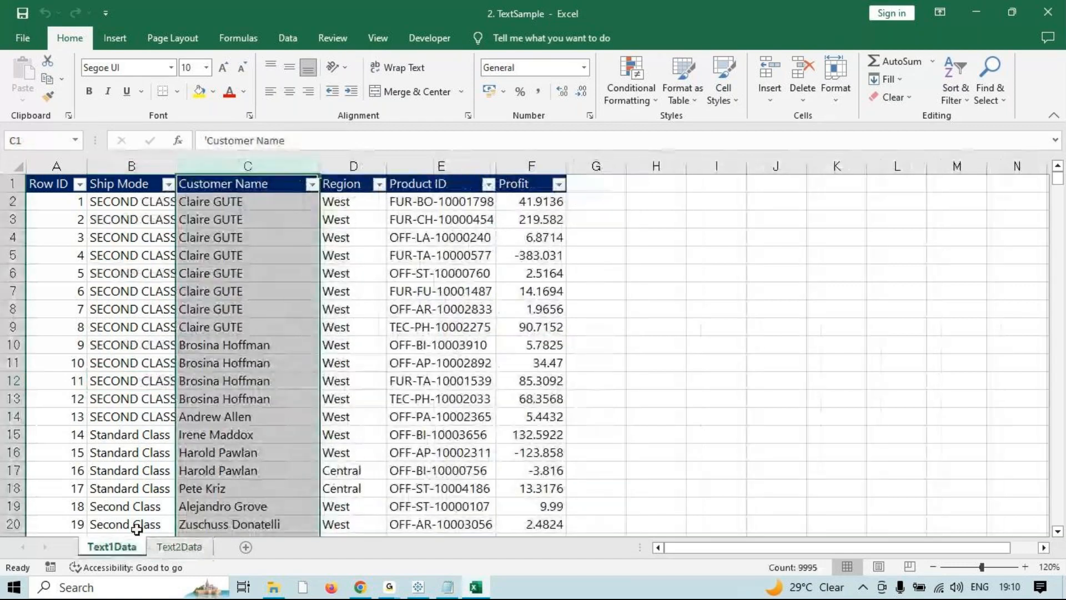
{"action": "scroll", "coordinate": [238, 491], "scroll_direction": "down", "scroll_amount": 19}
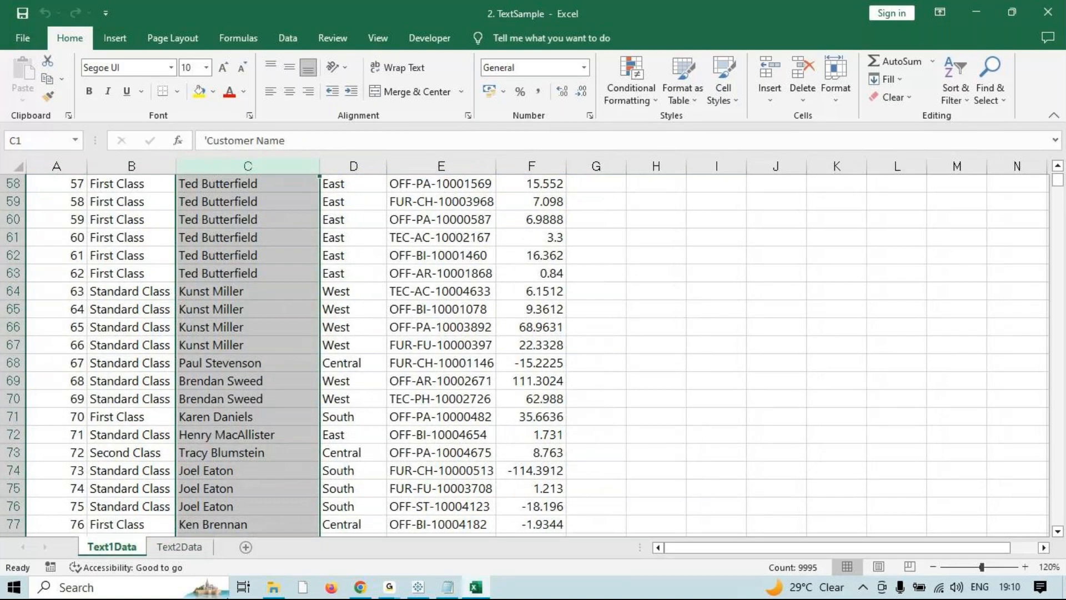
{"action": "left_click", "coordinate": [178, 546]}
{"action": "scroll", "coordinate": [202, 417], "scroll_direction": "down", "scroll_amount": 14}
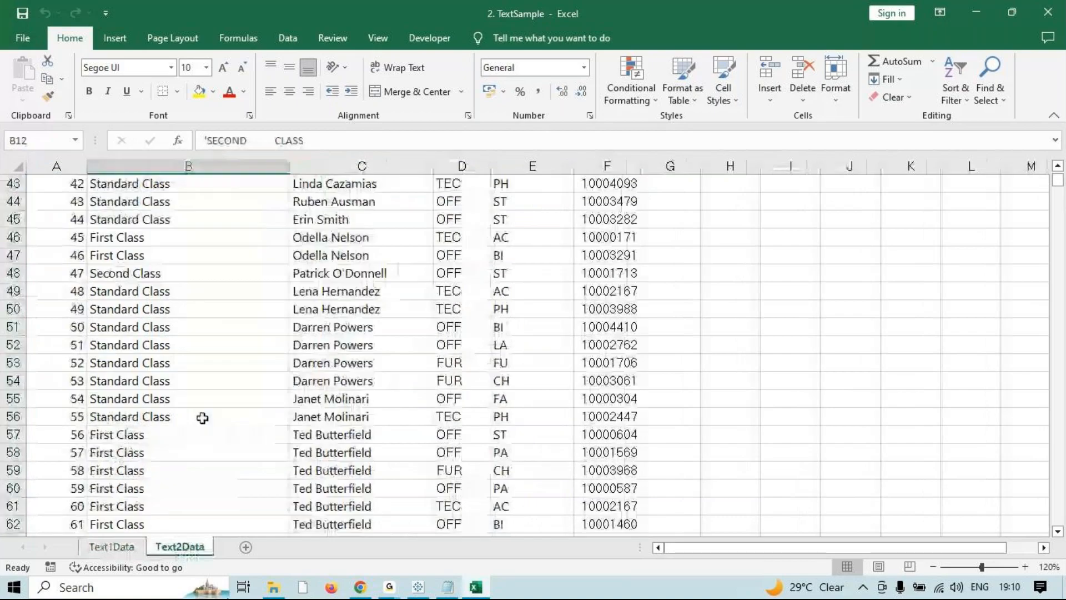
{"action": "scroll", "coordinate": [203, 417], "scroll_direction": "down", "scroll_amount": 5}
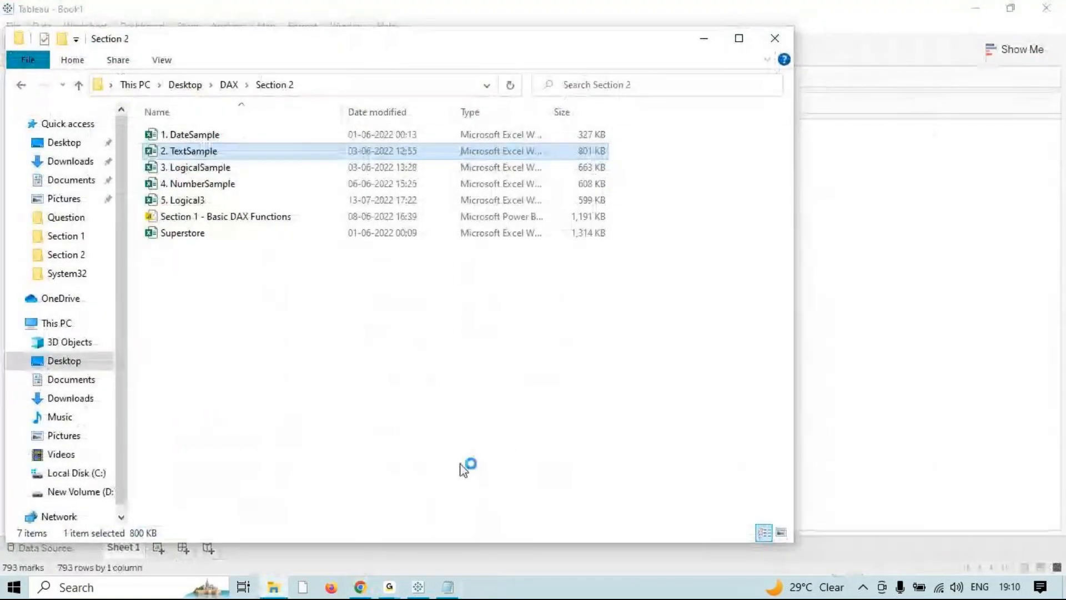
- Switch to Chrome, open WhatsApp Web in a new tab and open the Data Visualisation Using Tableau - July 2023 group chat
{"action": "mouse_move", "coordinate": [399, 590]}
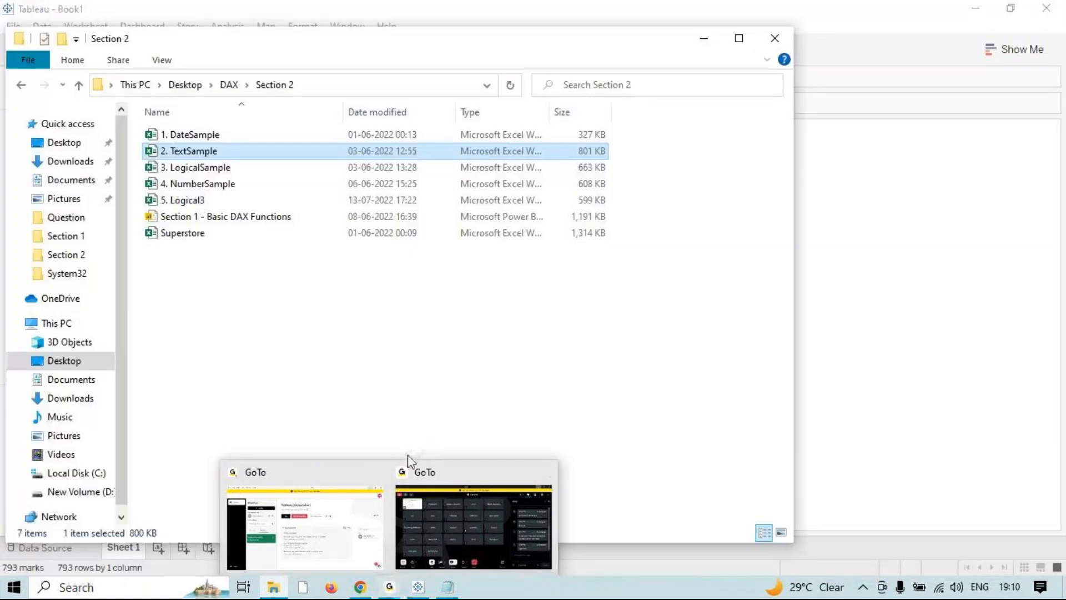
{"action": "left_click", "coordinate": [358, 590]}
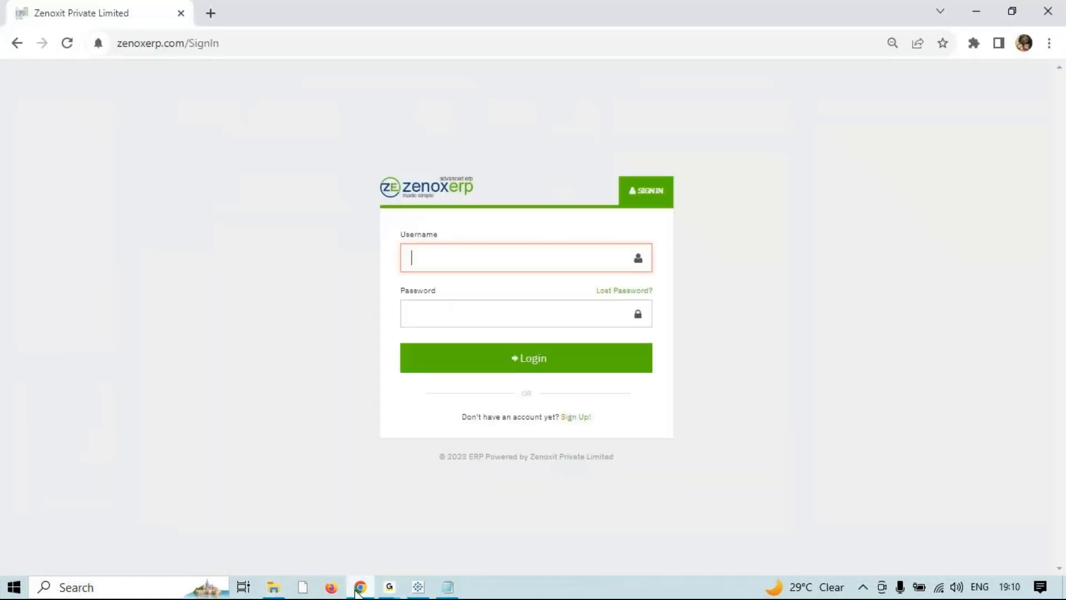
{"action": "left_click", "coordinate": [211, 13]}
{"action": "type", "text": "what"}
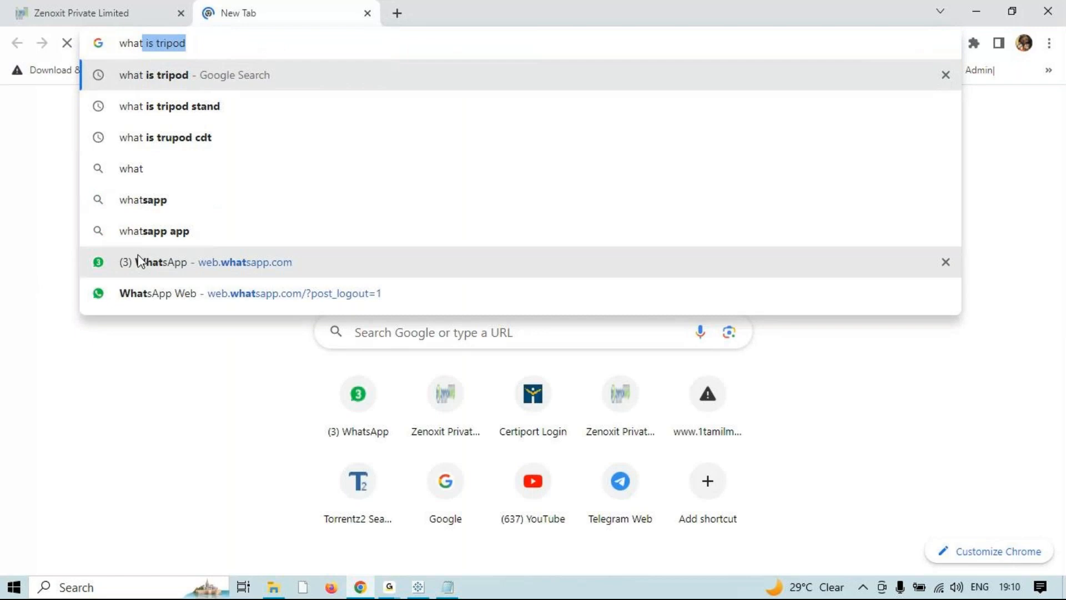
{"action": "left_click", "coordinate": [140, 261]}
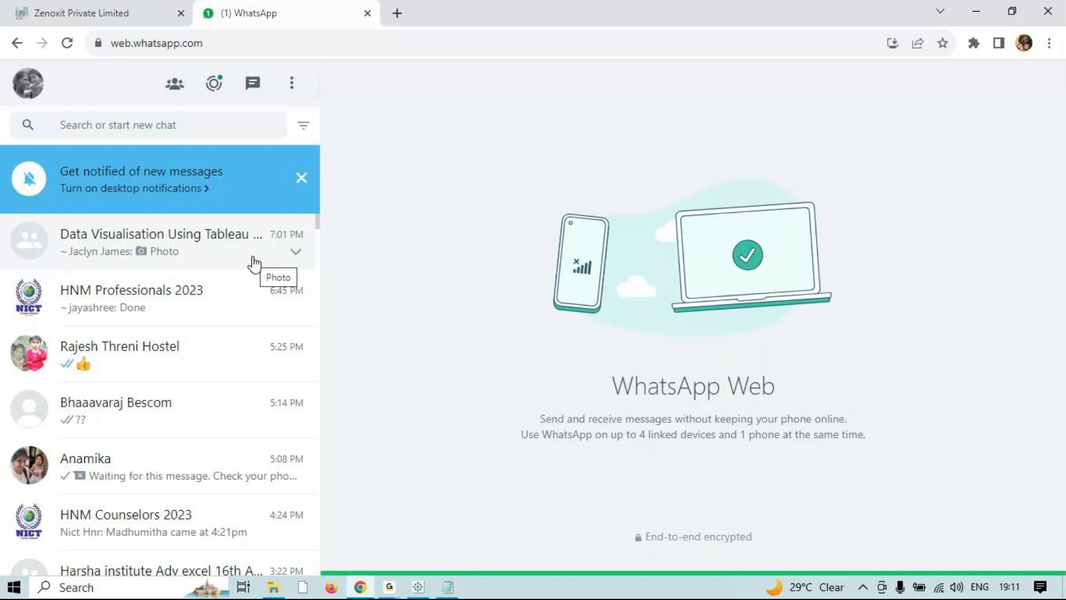
{"action": "left_click", "coordinate": [131, 266]}
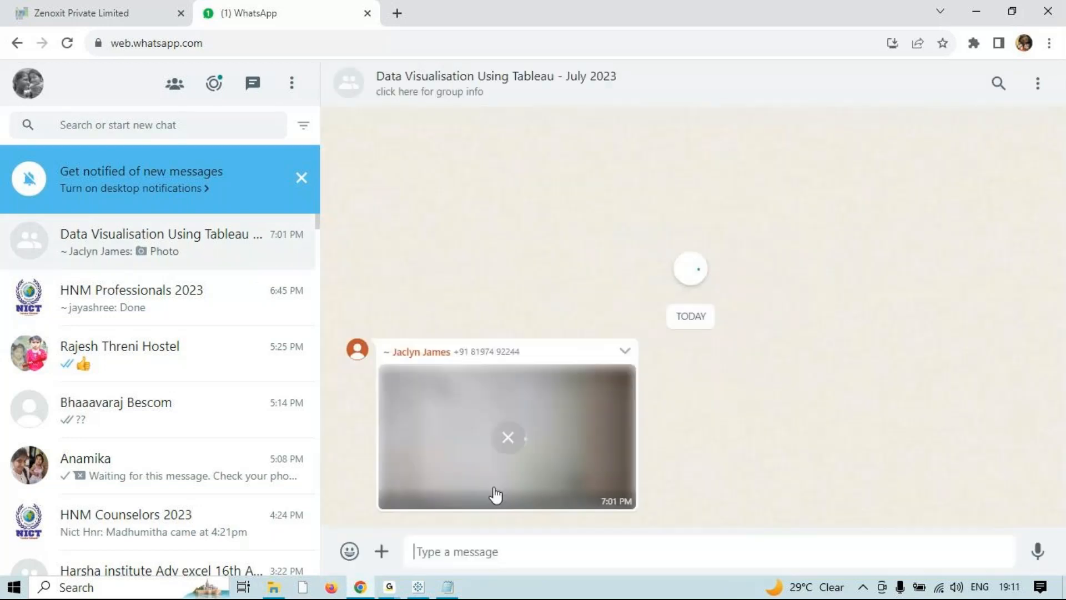
- Send the 2. TextSample workbook from the Section 2 folder to the group chat and minimize the browser
{"action": "left_click", "coordinate": [273, 587]}
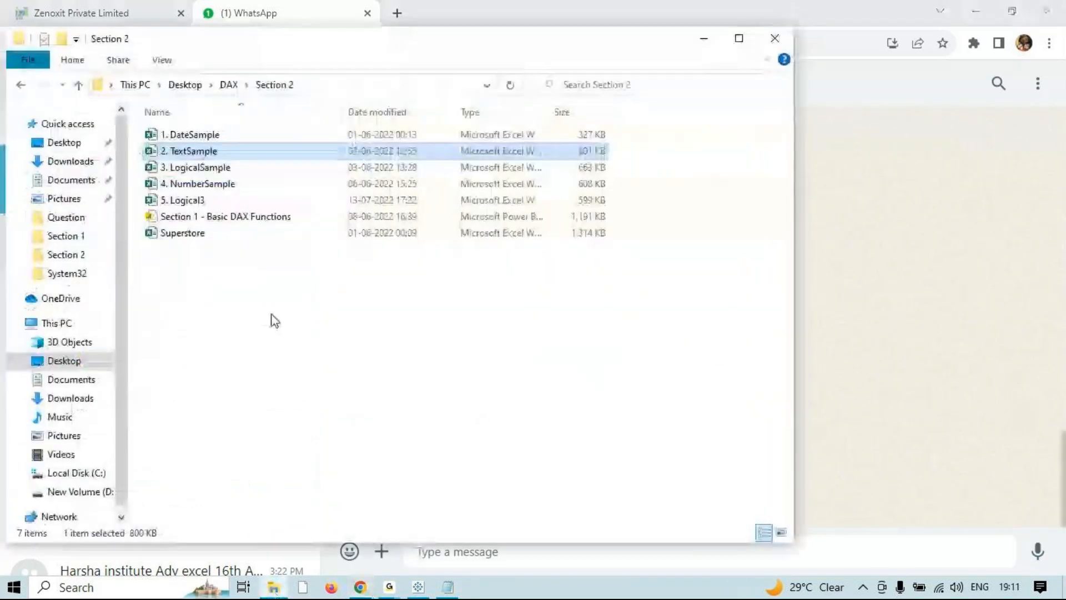
{"action": "left_click_drag", "start_coordinate": [292, 158], "coordinate": [859, 401]}
{"action": "left_click", "coordinate": [1026, 536]}
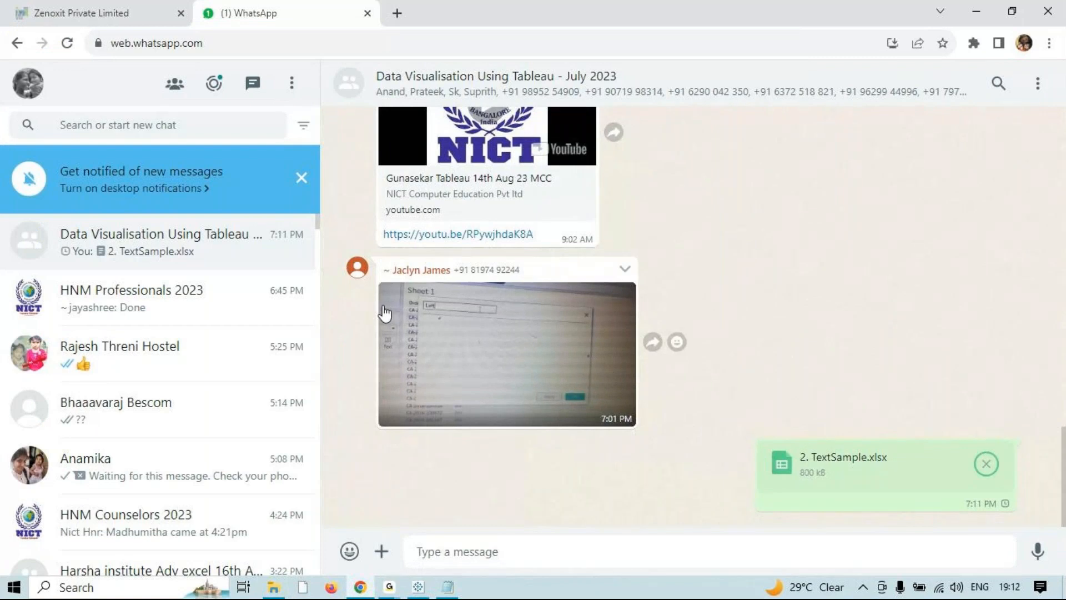
{"action": "left_click", "coordinate": [969, 17]}
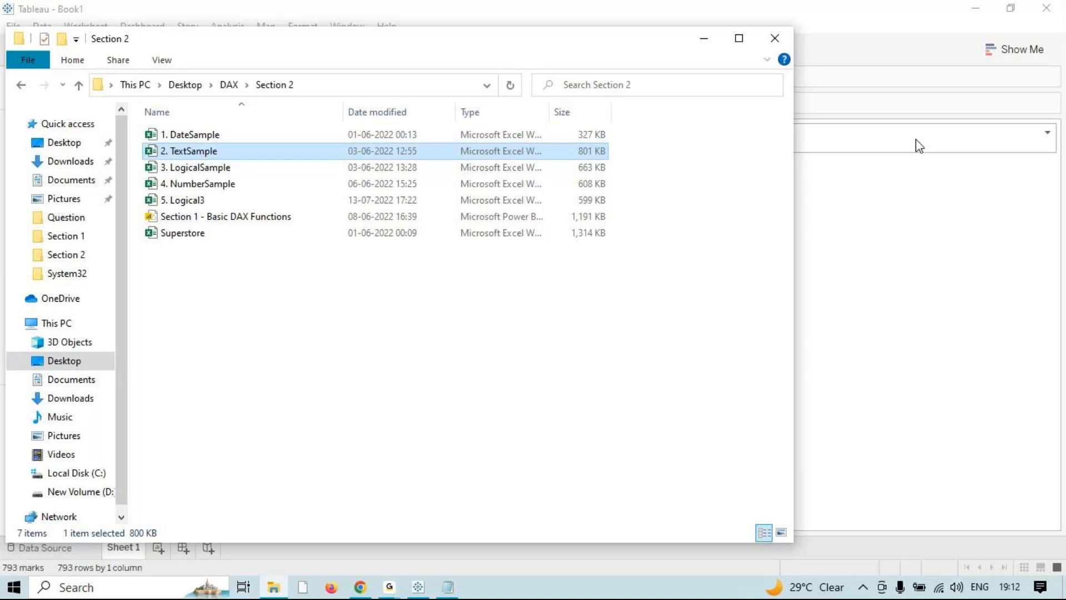
- Switch back to Tableau and close the current workbook without saving it
{"action": "left_click", "coordinate": [957, 228]}
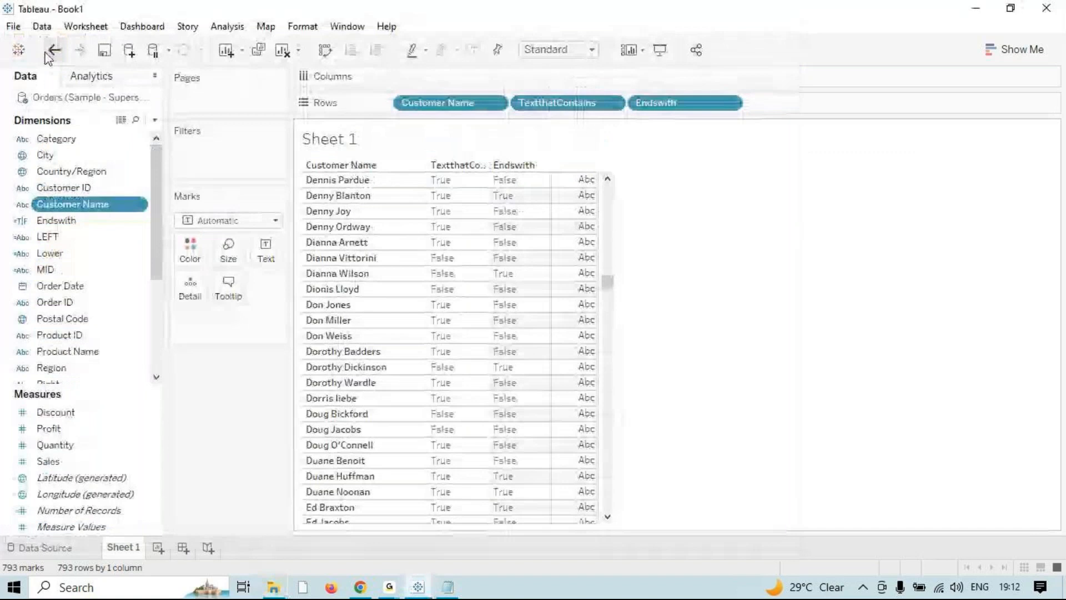
{"action": "left_click", "coordinate": [21, 30]}
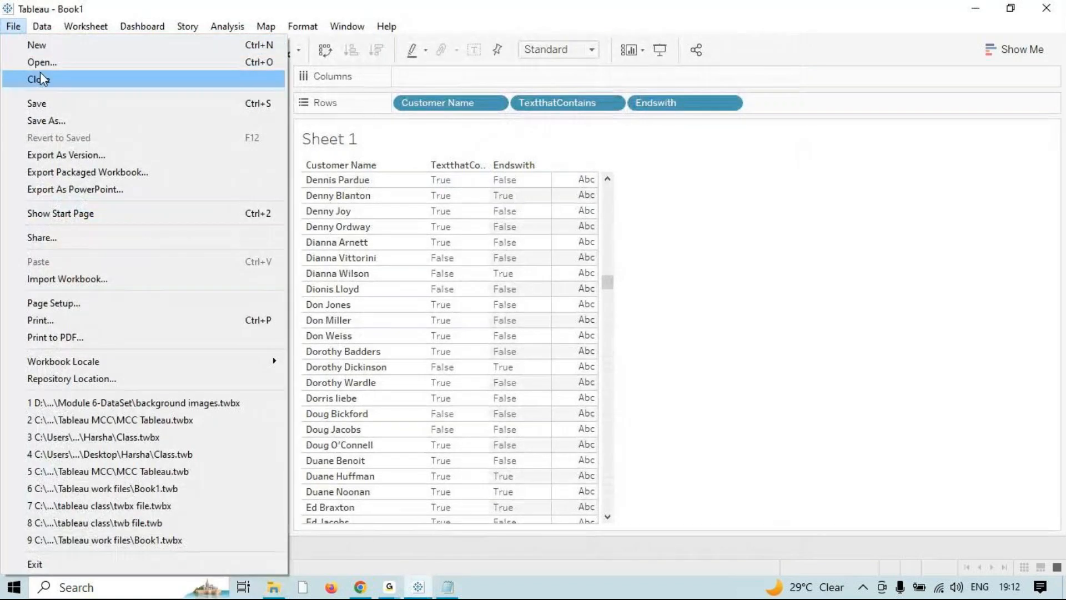
{"action": "left_click", "coordinate": [40, 74]}
{"action": "left_click", "coordinate": [572, 318]}
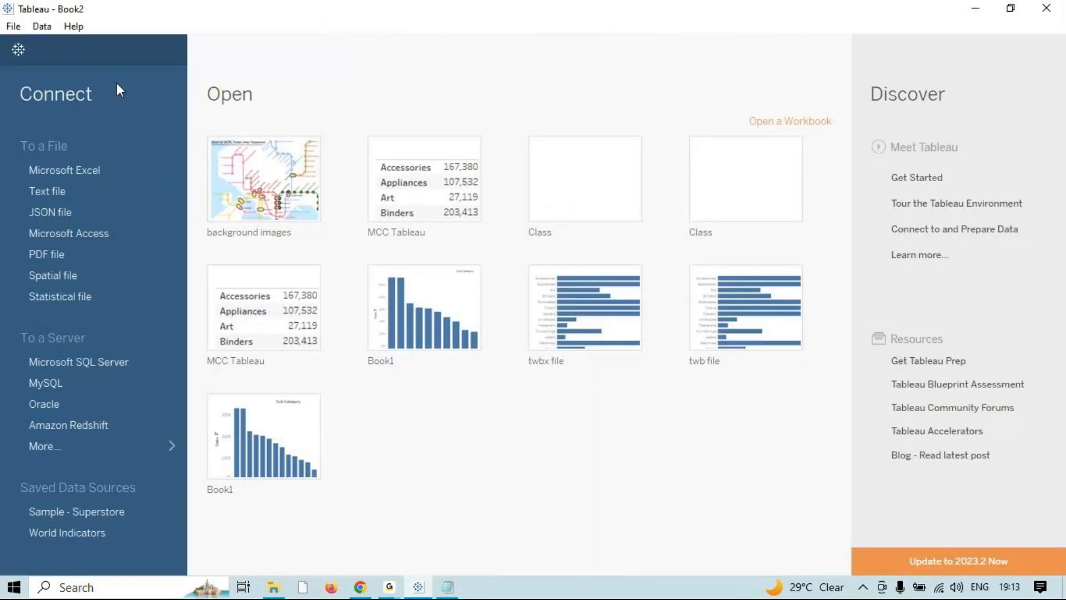
- Connect to the Microsoft Excel file 2. TextSample in the Section 2 folder inside DAX on the Desktop
{"action": "left_click", "coordinate": [62, 171]}
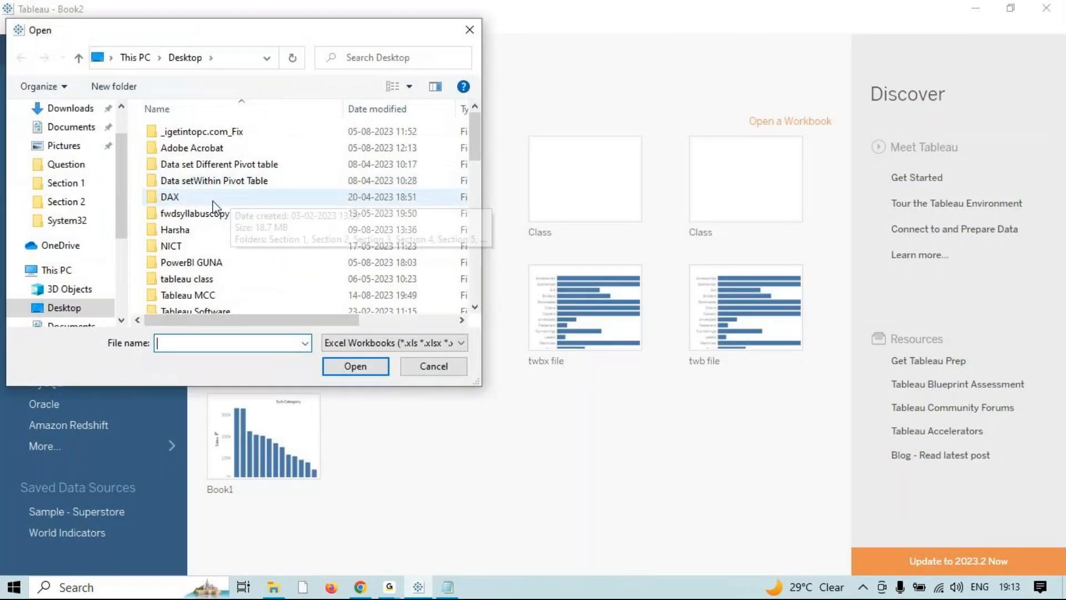
{"action": "double_click", "coordinate": [200, 196]}
{"action": "double_click", "coordinate": [189, 147]}
{"action": "left_click", "coordinate": [205, 151]}
{"action": "left_click", "coordinate": [369, 368]}
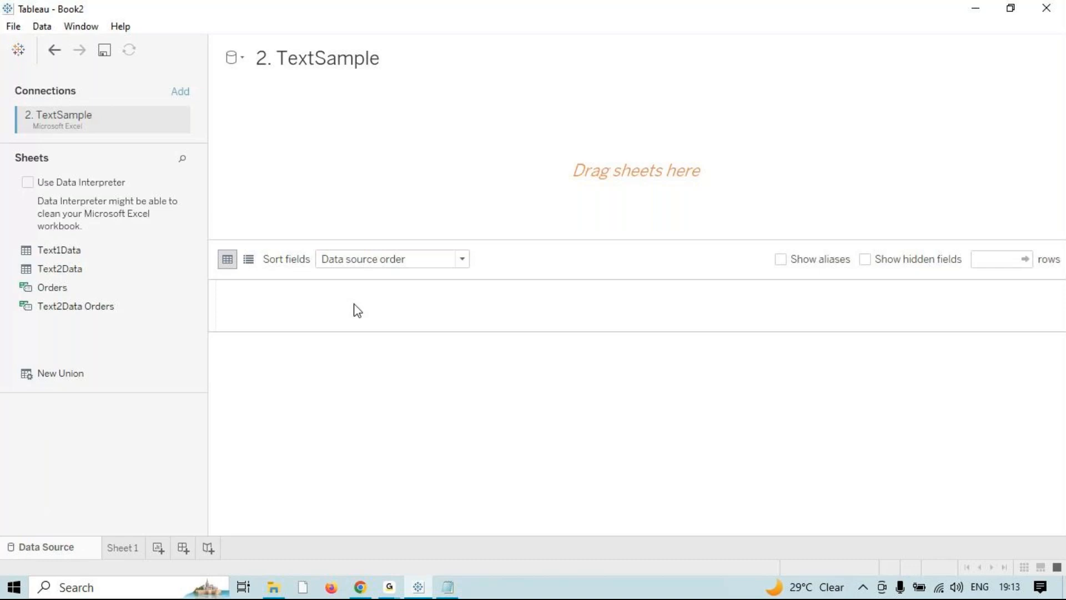
- Add the Text2Data sheet to the data source canvas and open Sheet 1
{"action": "double_click", "coordinate": [72, 269]}
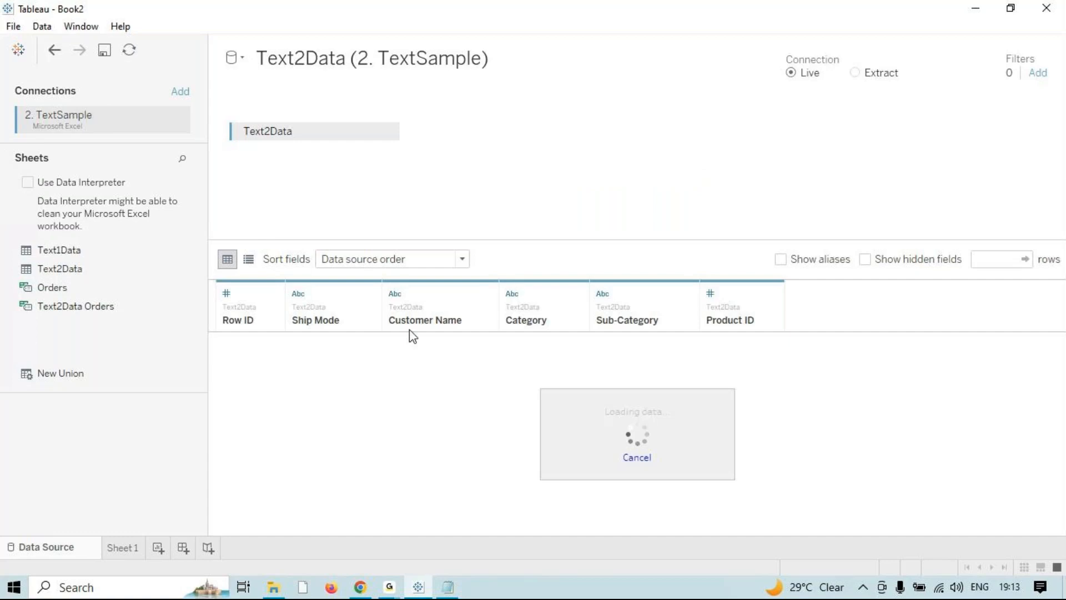
{"action": "left_click", "coordinate": [123, 547]}
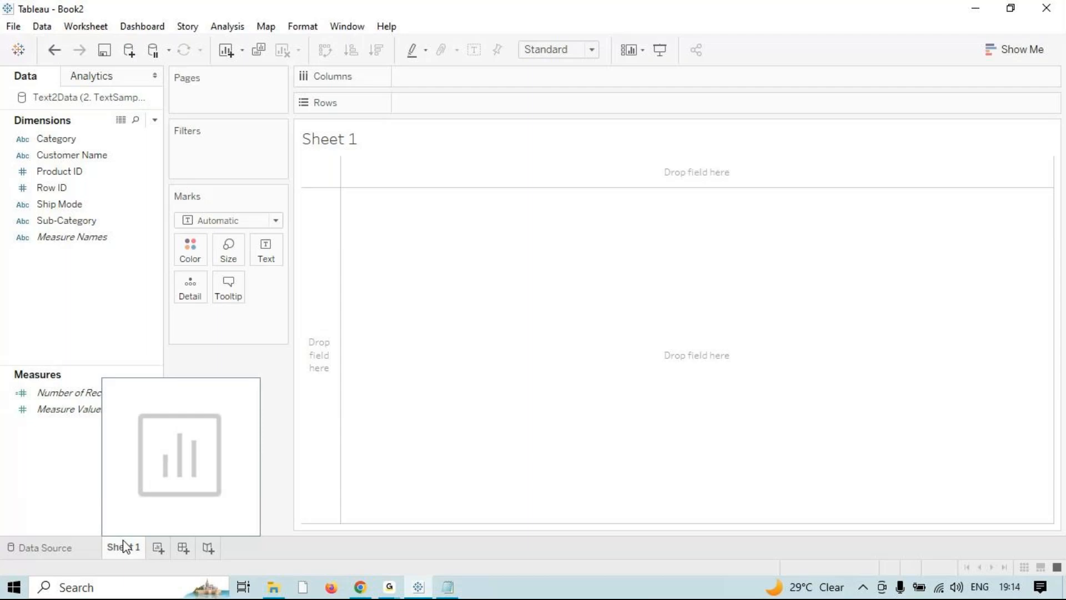
{"action": "left_click", "coordinate": [2, 400]}
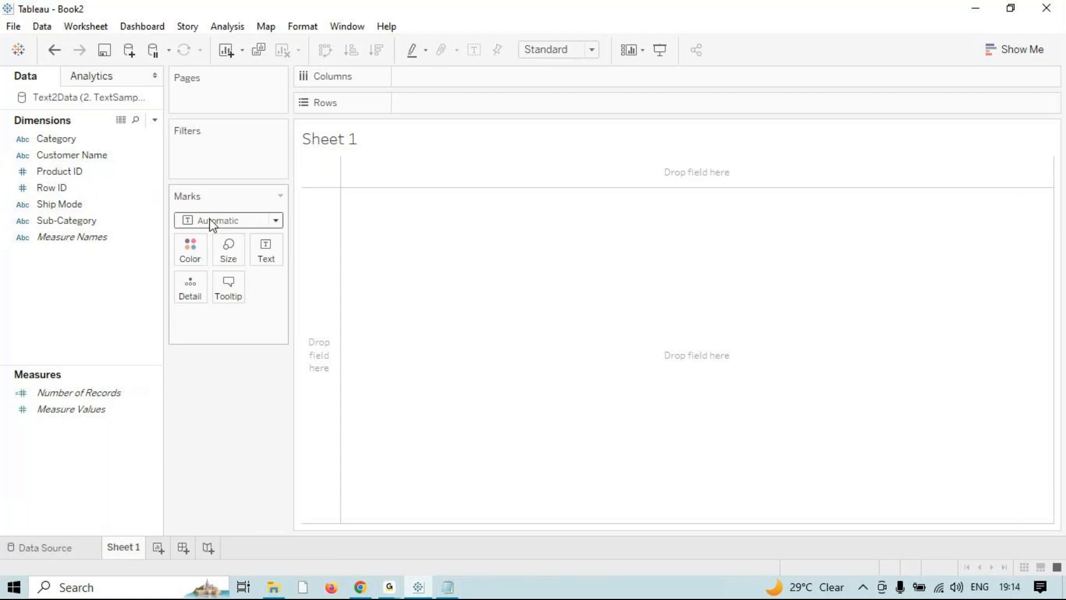
- Try Customer Name in the view, remove it, and inspect the underlying Text2Data rows
{"action": "double_click", "coordinate": [72, 159]}
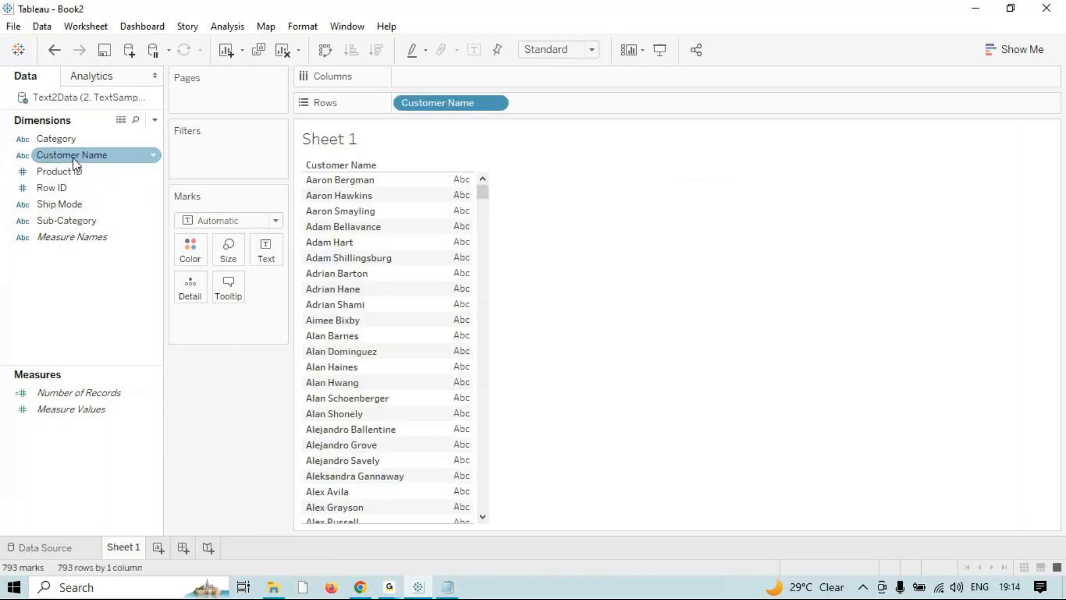
{"action": "mouse_move", "coordinate": [303, 164]}
{"action": "left_mouse_down"}
{"action": "mouse_move", "coordinate": [419, 117]}
{"action": "mouse_move", "coordinate": [70, 295]}
{"action": "left_mouse_up"}
{"action": "left_click", "coordinate": [70, 222]}
{"action": "left_click", "coordinate": [121, 120]}
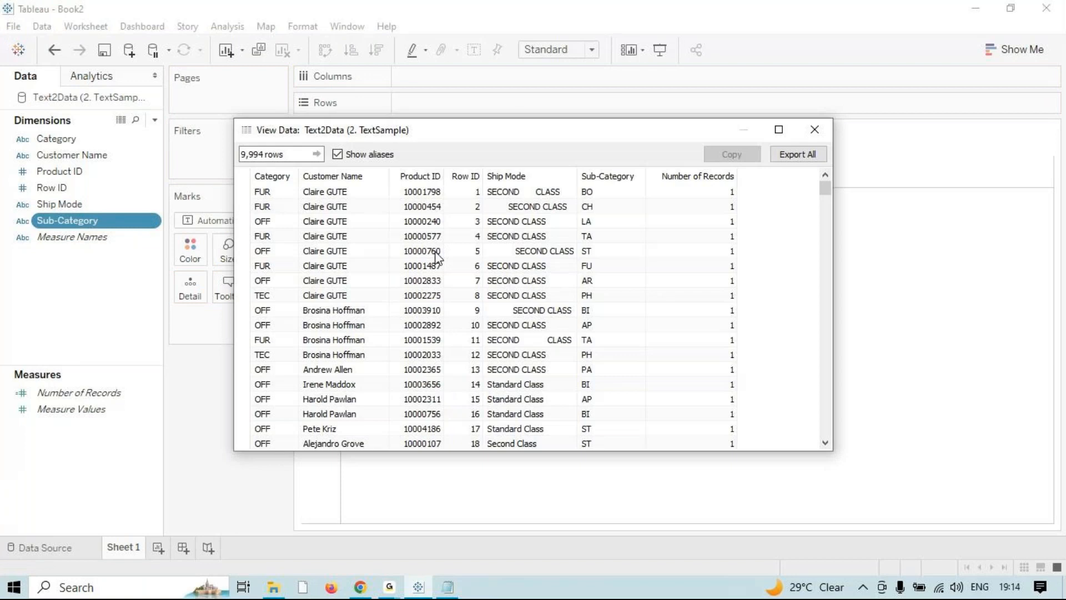
{"action": "left_click", "coordinate": [815, 130]}
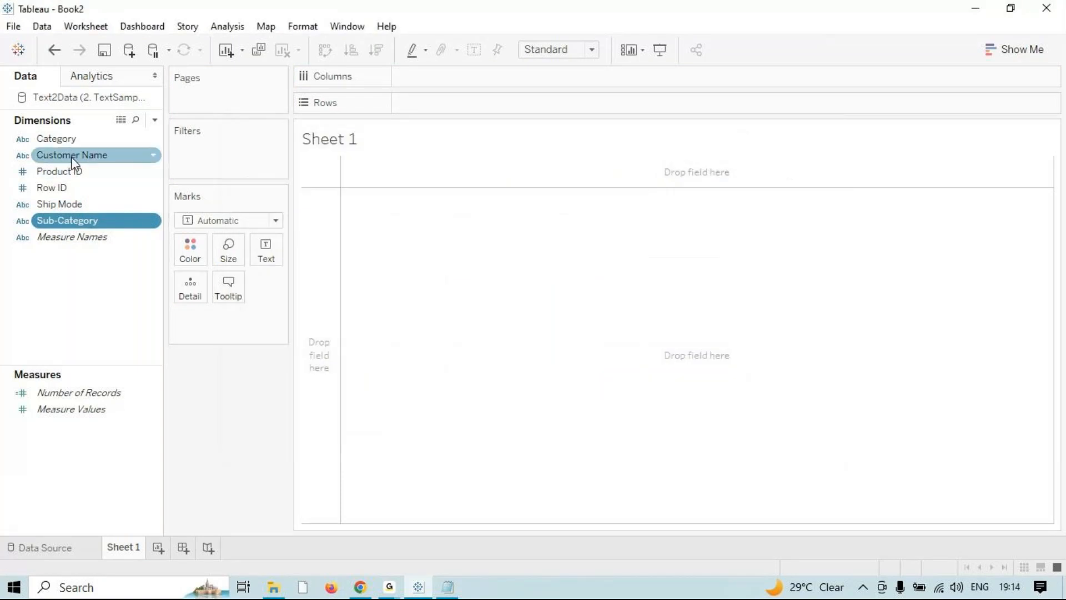
- List the Ship Mode values as rows in the view of Sheet 1
{"action": "left_click_drag", "start_coordinate": [83, 204], "coordinate": [424, 267]}
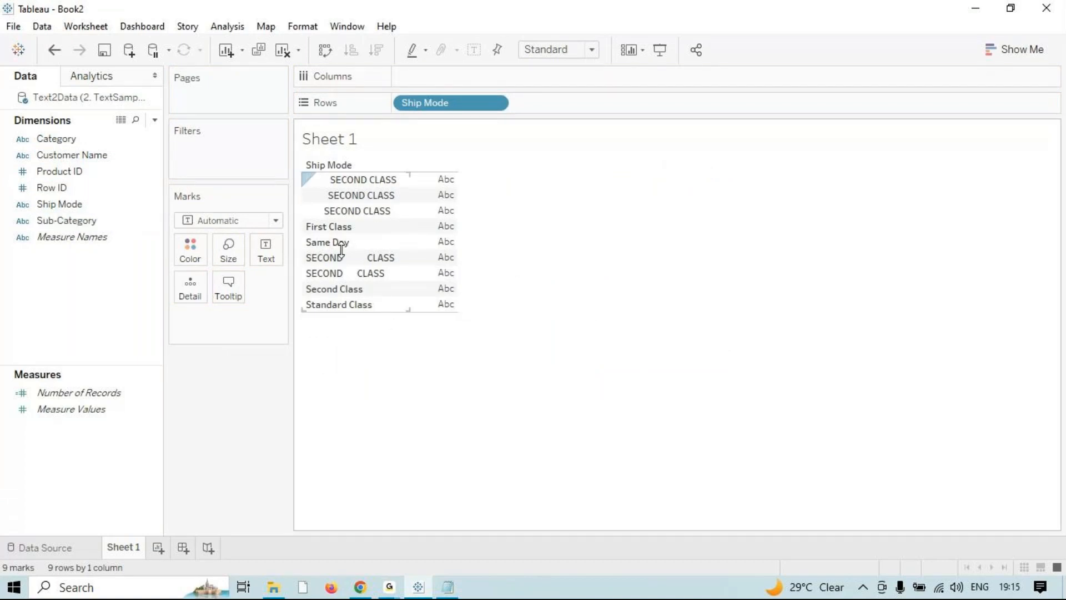
{"action": "left_click_drag", "start_coordinate": [426, 103], "coordinate": [92, 243]}
{"action": "double_click", "coordinate": [87, 210]}
- Start a new calculated field and name it Trim
{"action": "left_click", "coordinate": [238, 28]}
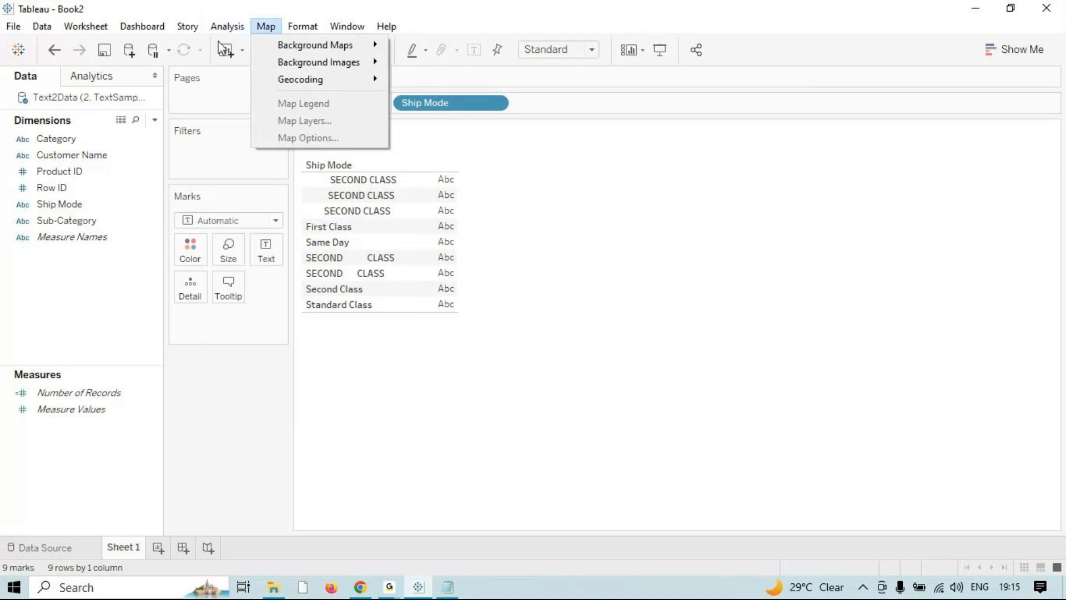
{"action": "left_click", "coordinate": [283, 347]}
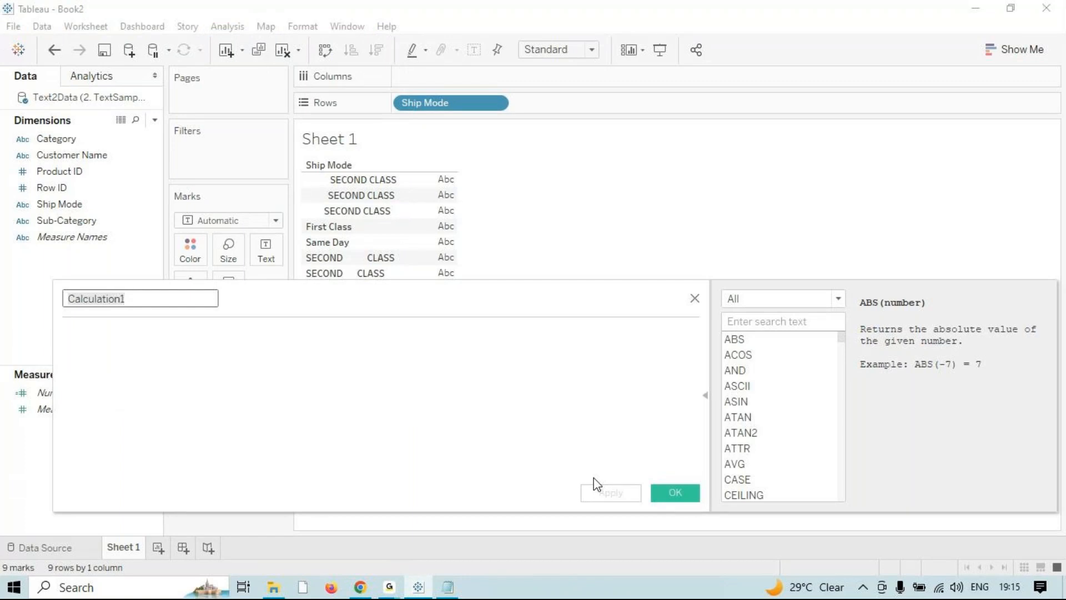
{"action": "type", "text": "Trim"}
{"action": "key", "text": "Tab"}
- Enter the formula TRIM([Ship Mode]) in the calculated field
{"action": "type", "text": "TR"}
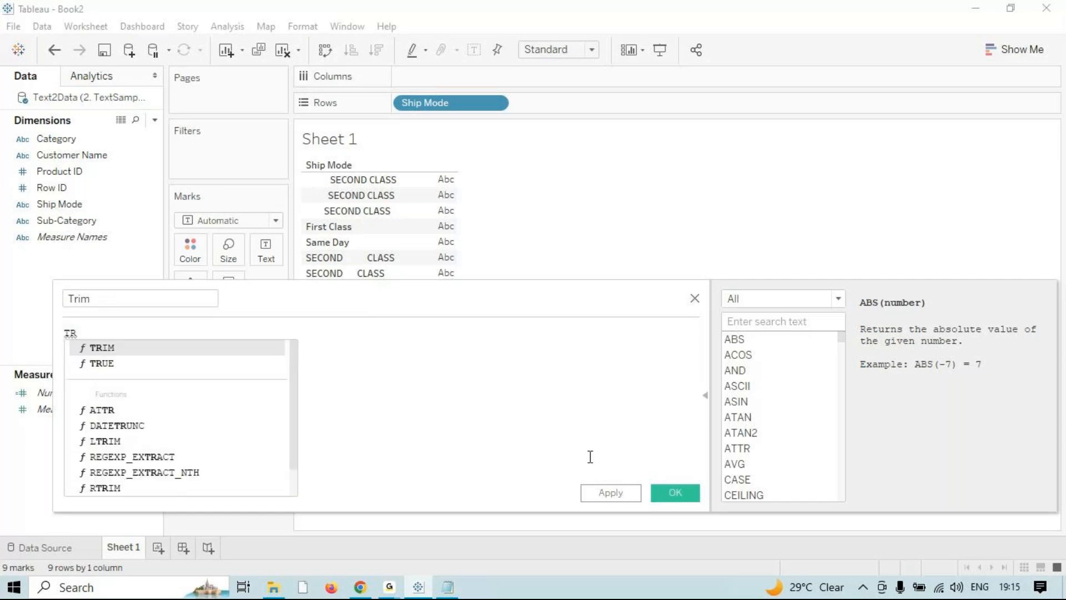
{"action": "left_click", "coordinate": [197, 349]}
{"action": "key", "text": "Delete"}
{"action": "key", "text": "BackSpace"}
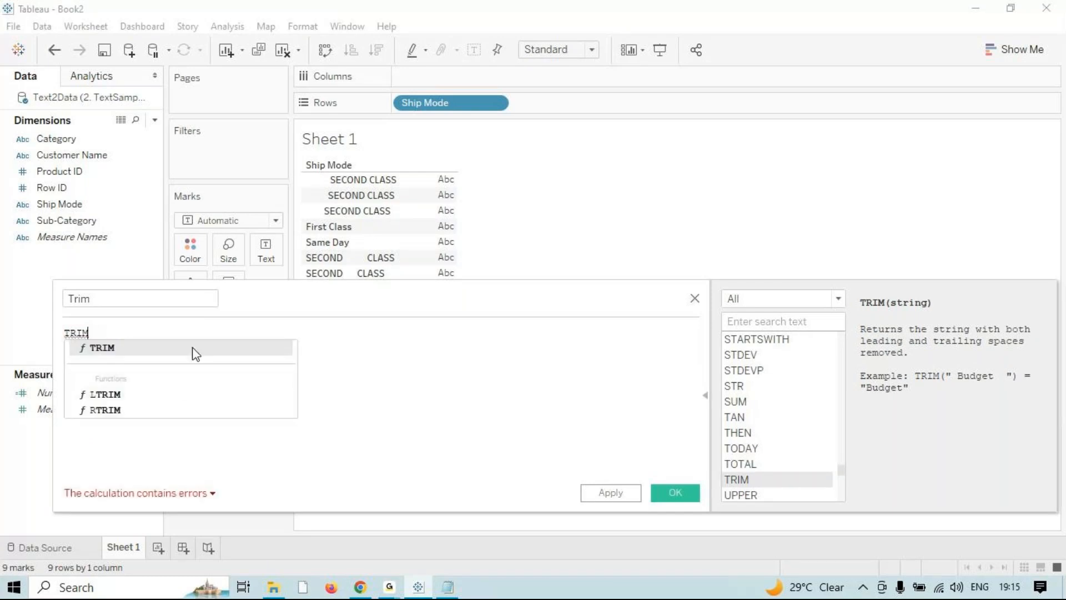
{"action": "left_click", "coordinate": [195, 353]}
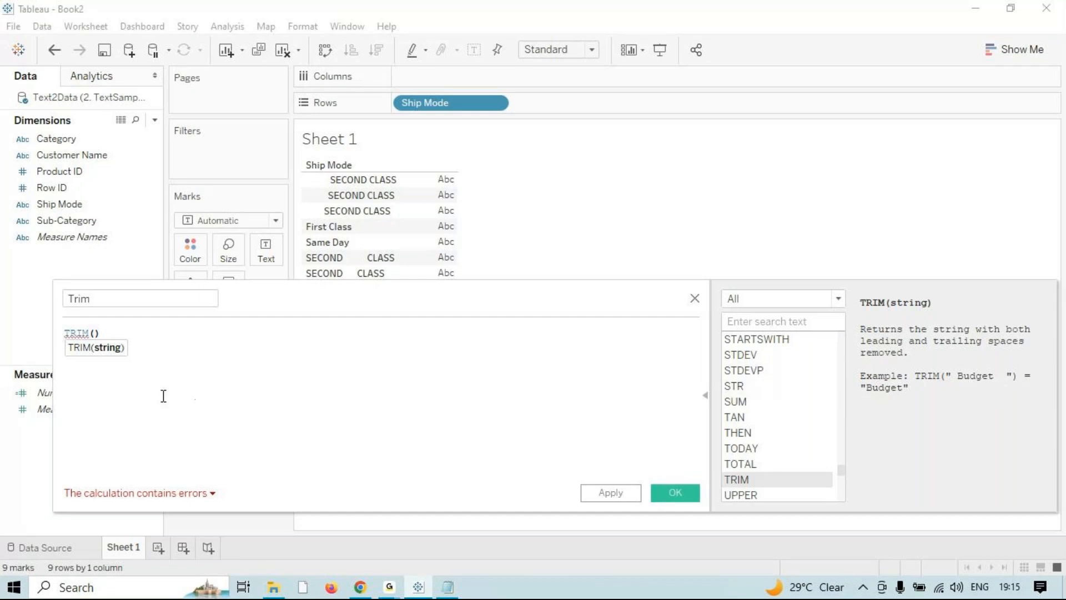
{"action": "type", "text": "Sh"}
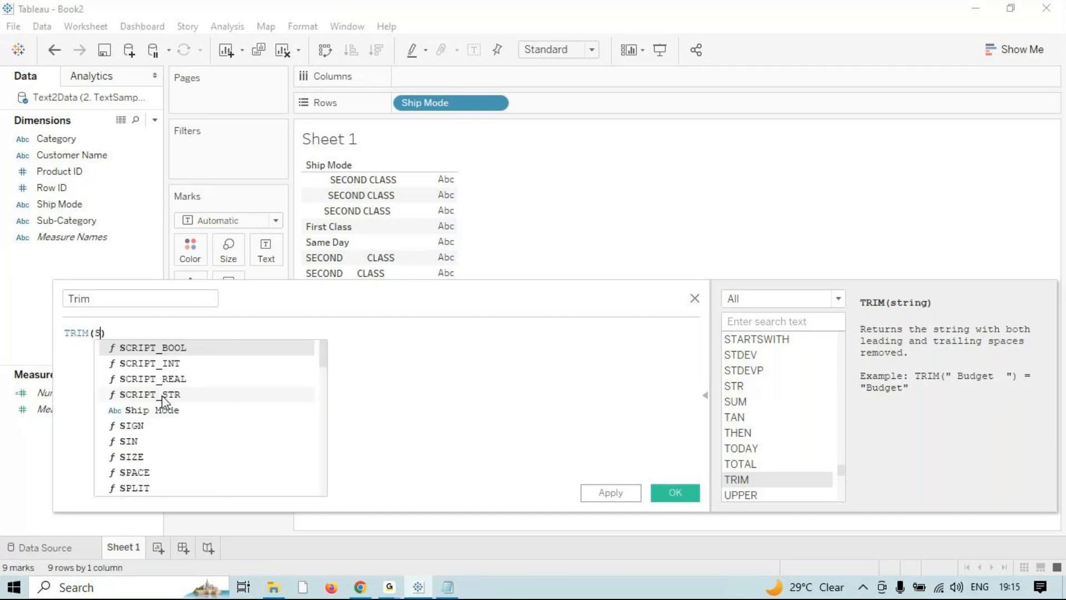
{"action": "key", "text": "Return"}
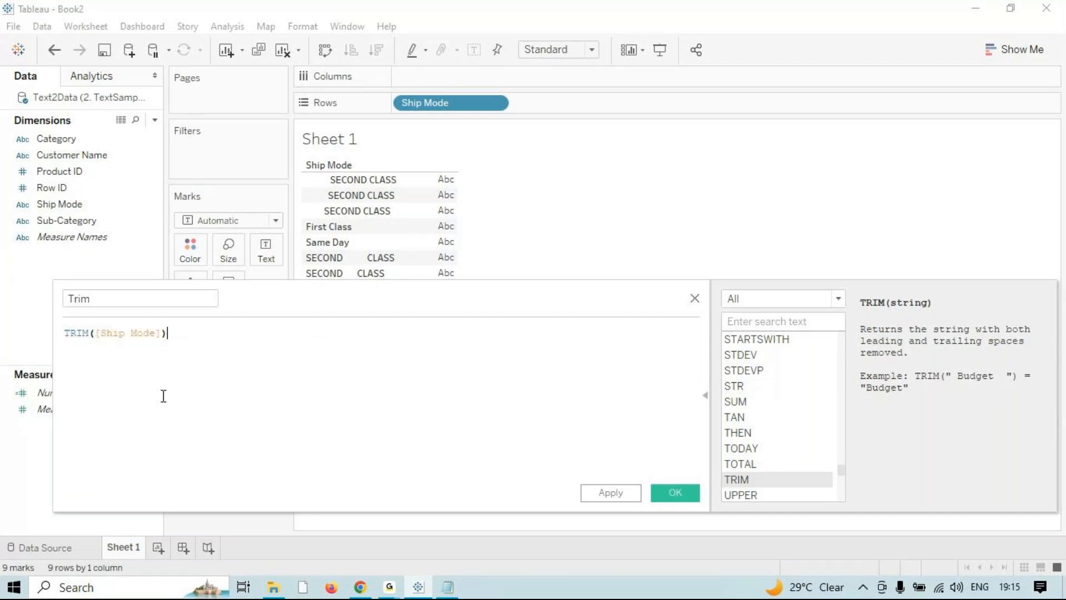
- Save the Trim calculated field and add it to the view beside Ship Mode
{"action": "left_click", "coordinate": [611, 493]}
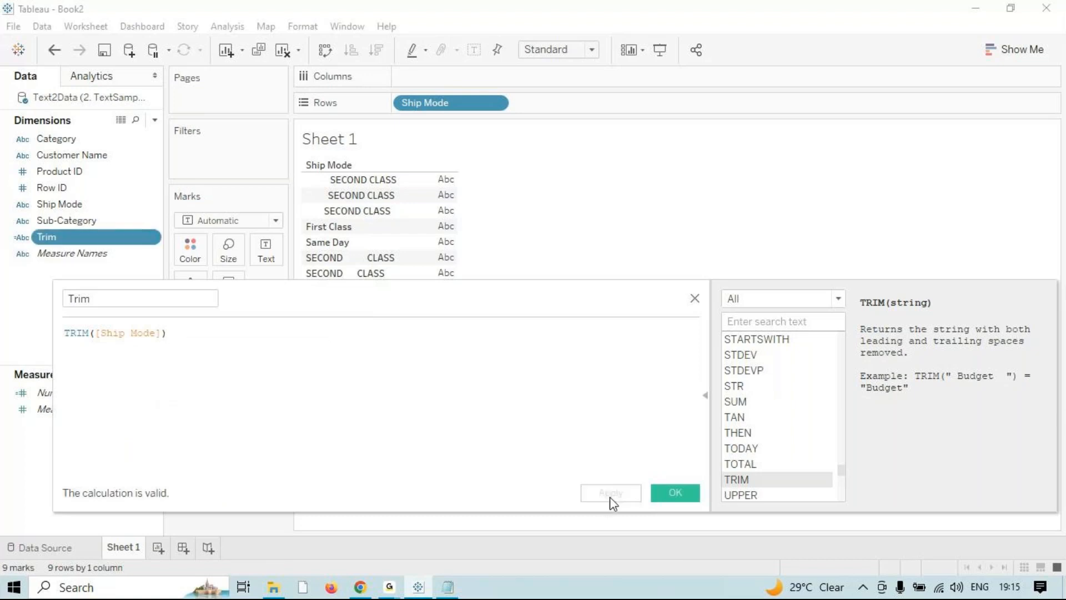
{"action": "left_click", "coordinate": [658, 493]}
{"action": "left_click_drag", "start_coordinate": [86, 237], "coordinate": [436, 252]}
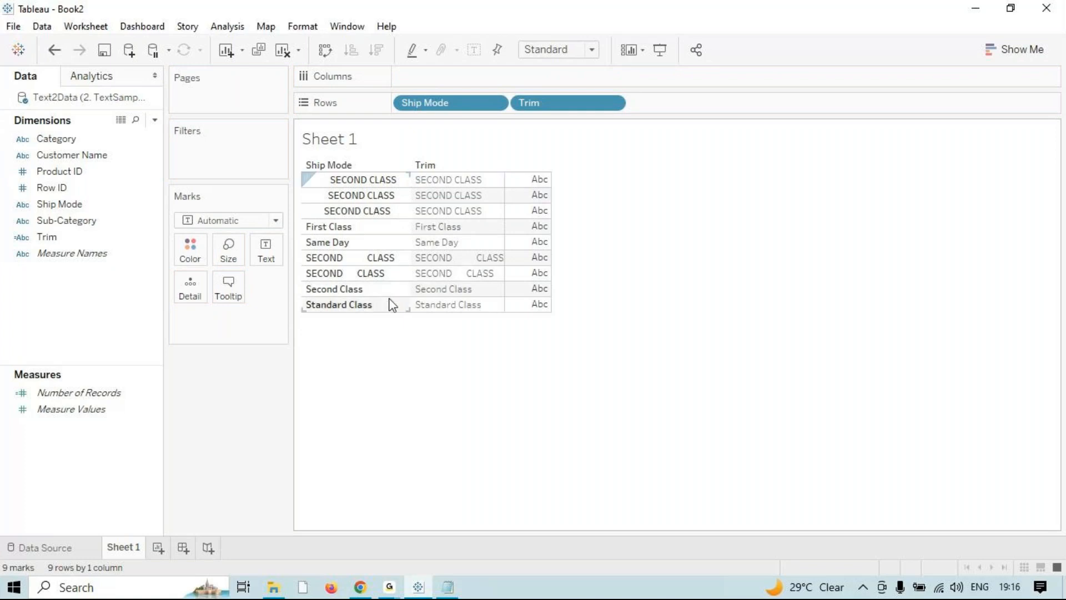
- Switch to the File Explorer window showing the Section 2 folder, close it and return to Tableau
{"action": "key", "text": "alt+Tab"}
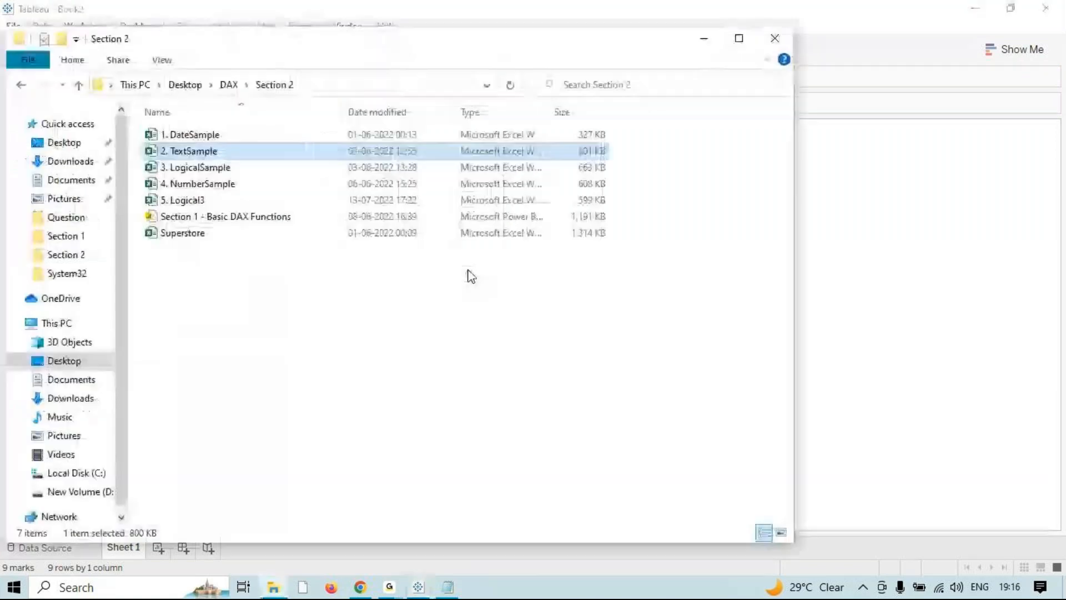
{"action": "left_click", "coordinate": [776, 38]}
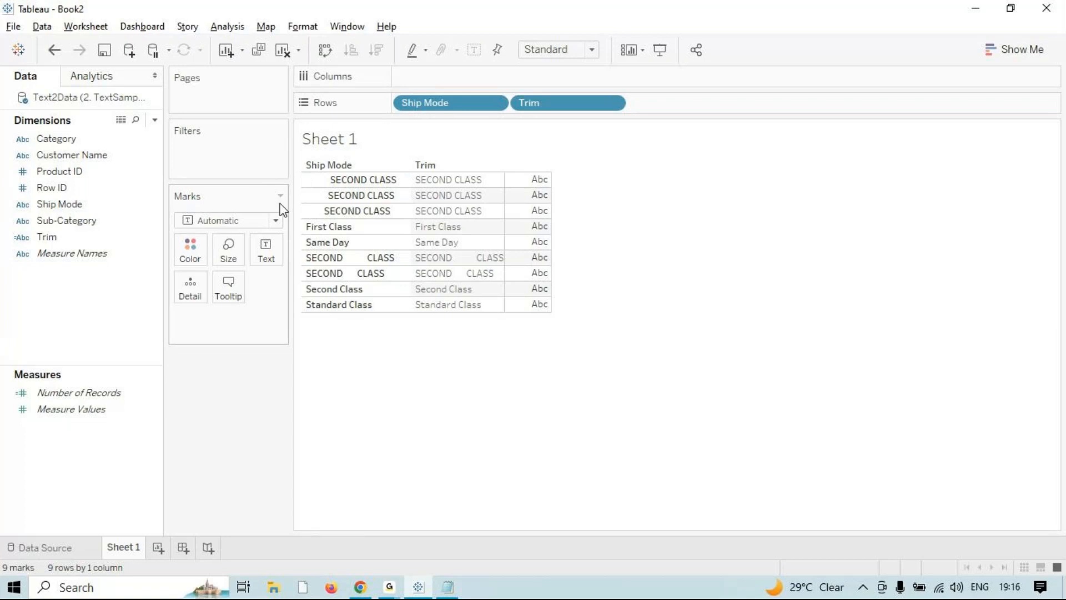
{"action": "key", "text": "alt+Tab"}
{"action": "key", "text": "Escape"}
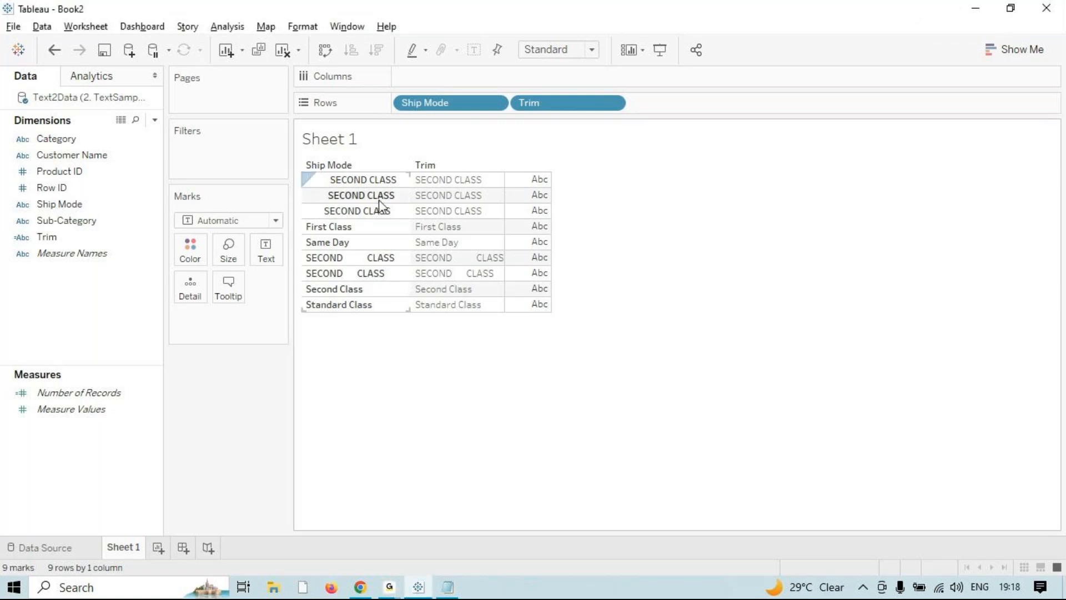
- Start another calculated field, limit the function list to String functions, and look up SPACE and RTRIM
{"action": "left_click", "coordinate": [219, 32]}
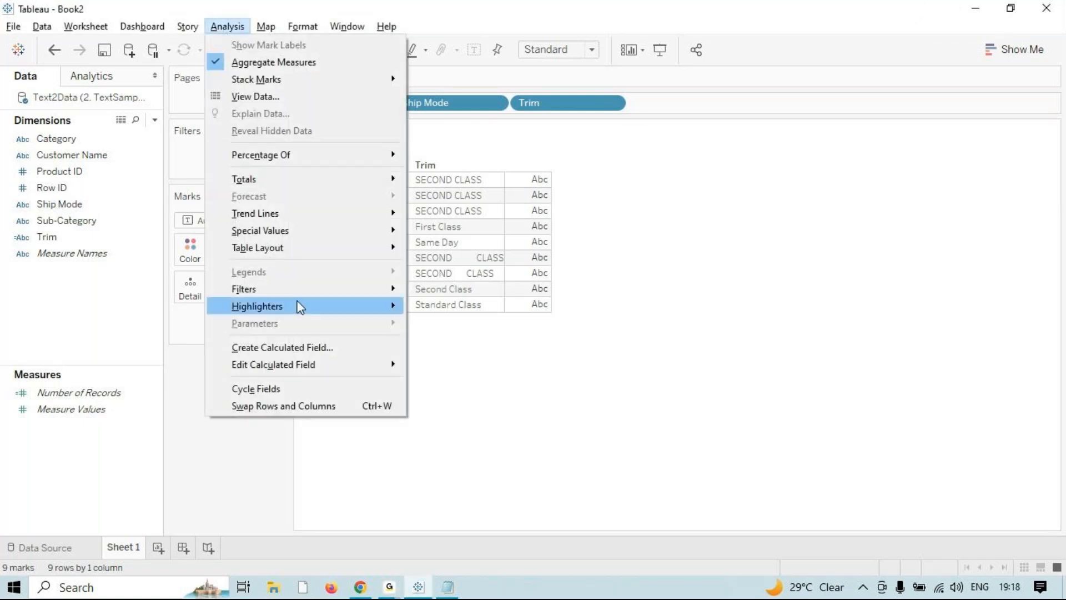
{"action": "left_click", "coordinate": [295, 347]}
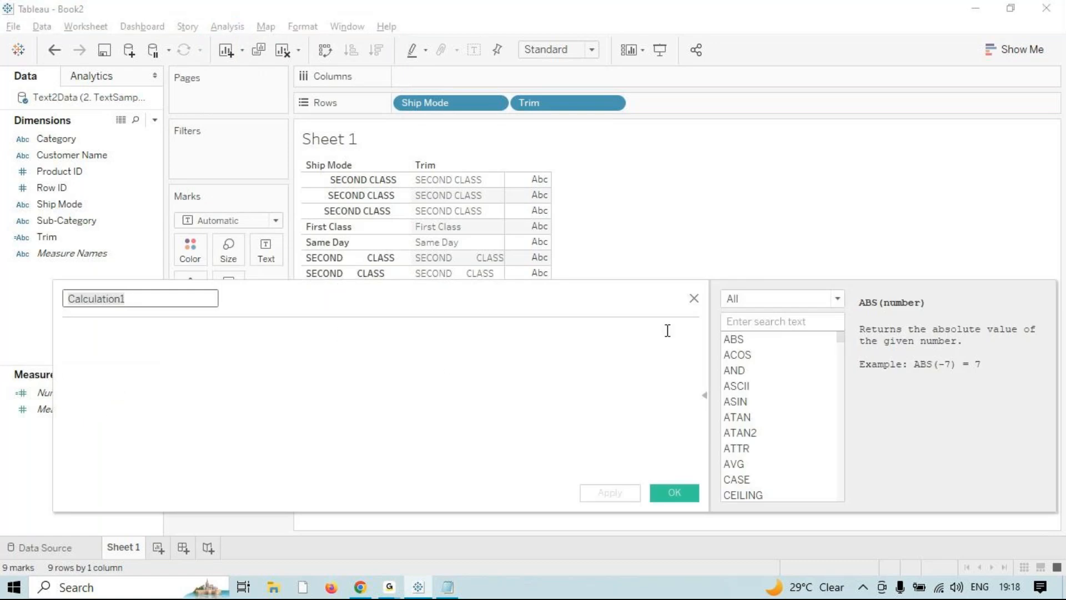
{"action": "left_click", "coordinate": [839, 303]}
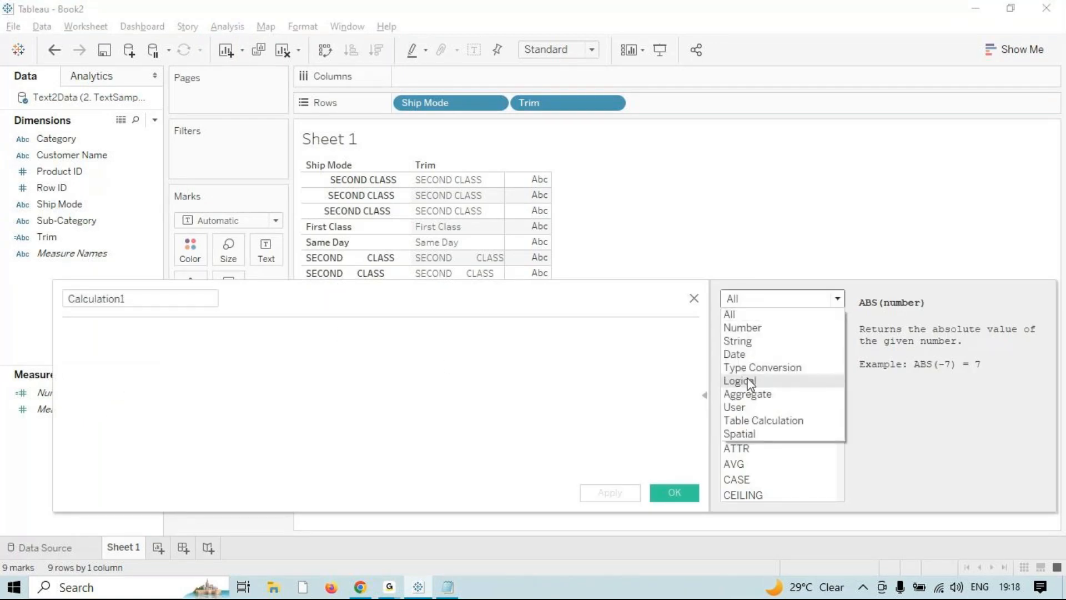
{"action": "left_click", "coordinate": [758, 348]}
{"action": "scroll", "coordinate": [793, 480], "scroll_direction": "down", "scroll_amount": 6}
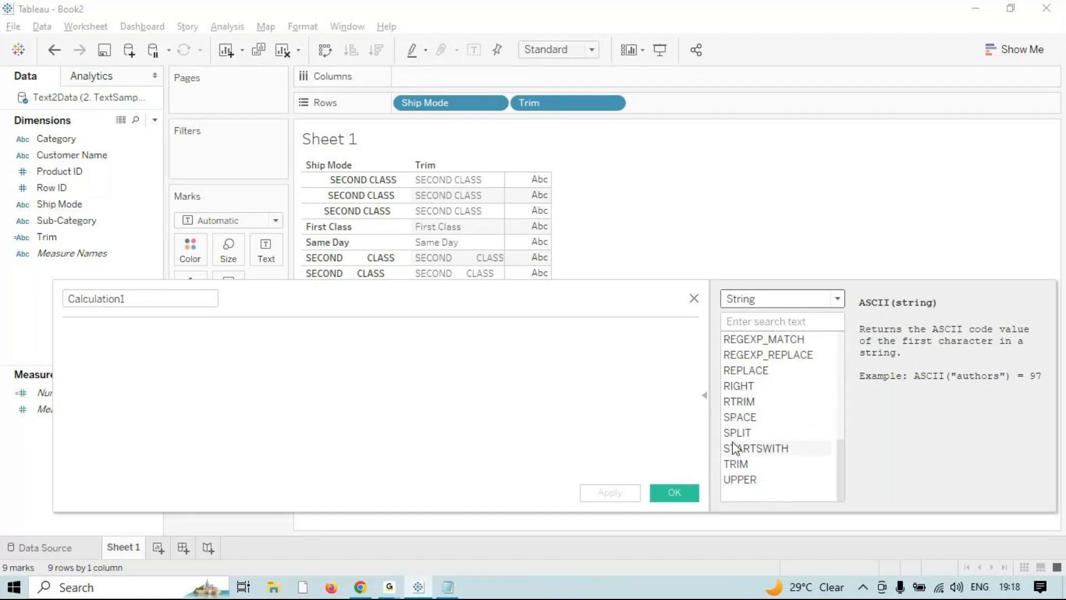
{"action": "left_click", "coordinate": [760, 422]}
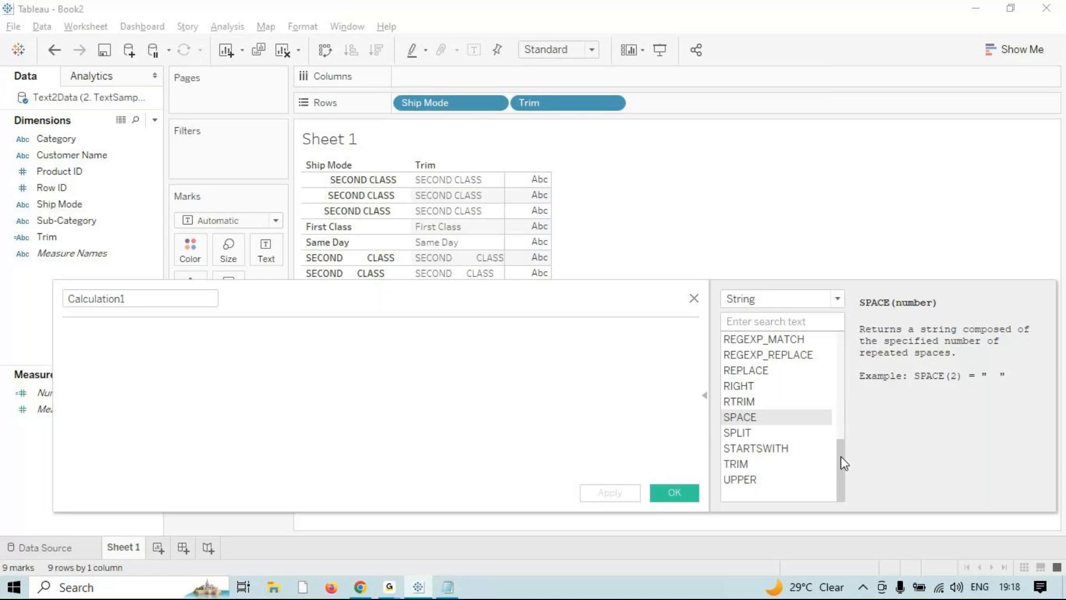
{"action": "scroll", "coordinate": [782, 458], "scroll_direction": "up", "scroll_amount": 2}
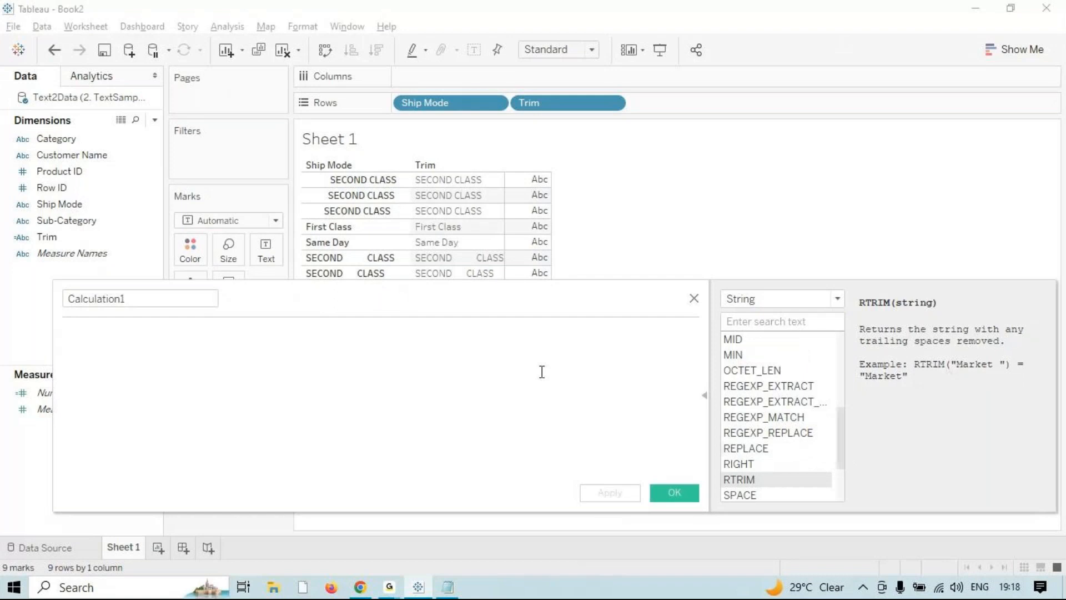
- Name the calculated field Rtrim, enter the formula RTRIM([Ship Mode]) and save it
{"action": "double_click", "coordinate": [212, 300]}
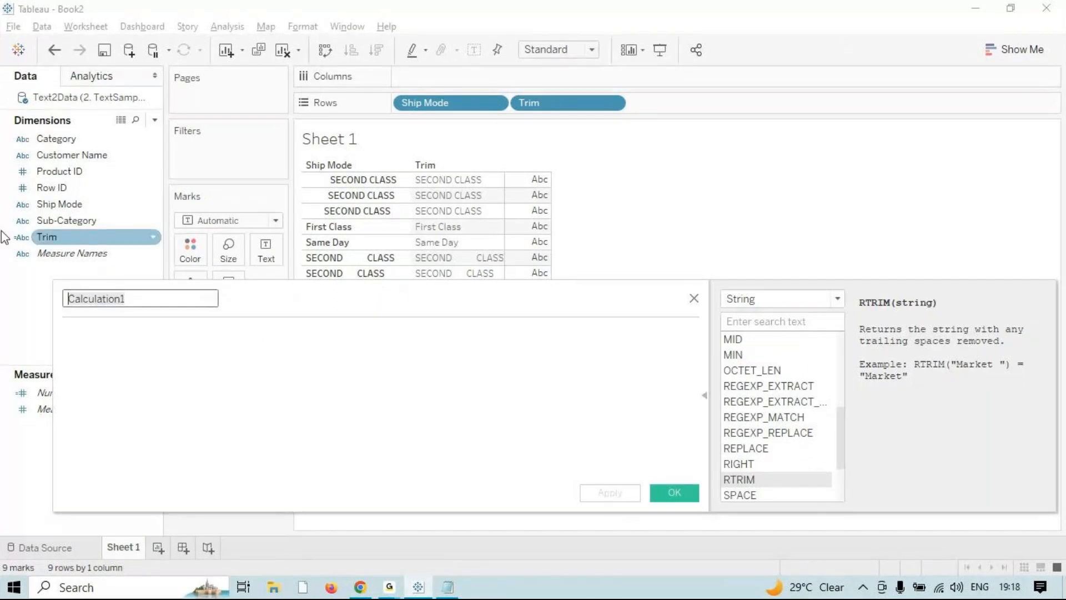
{"action": "type", "text": "Rtrim"}
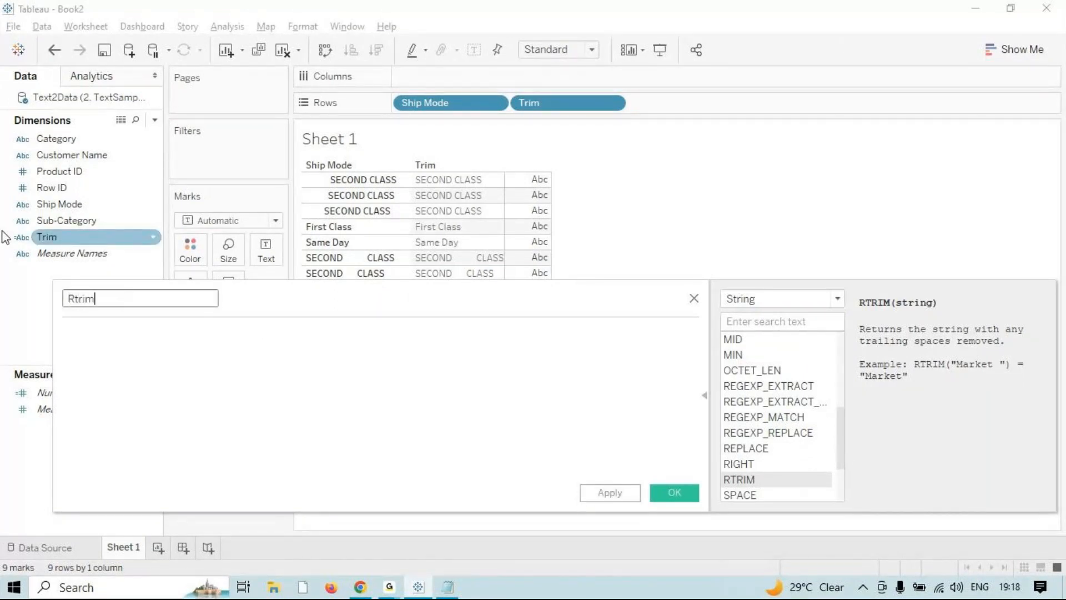
{"action": "key", "text": "Tab"}
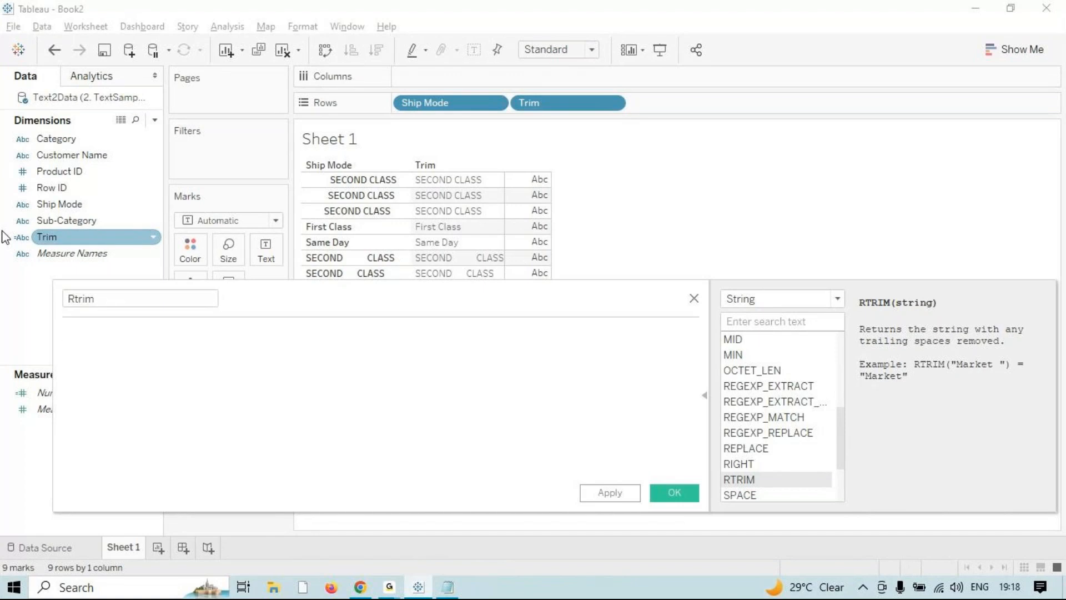
{"action": "type", "text": "rtri"}
{"action": "key", "text": "Return"}
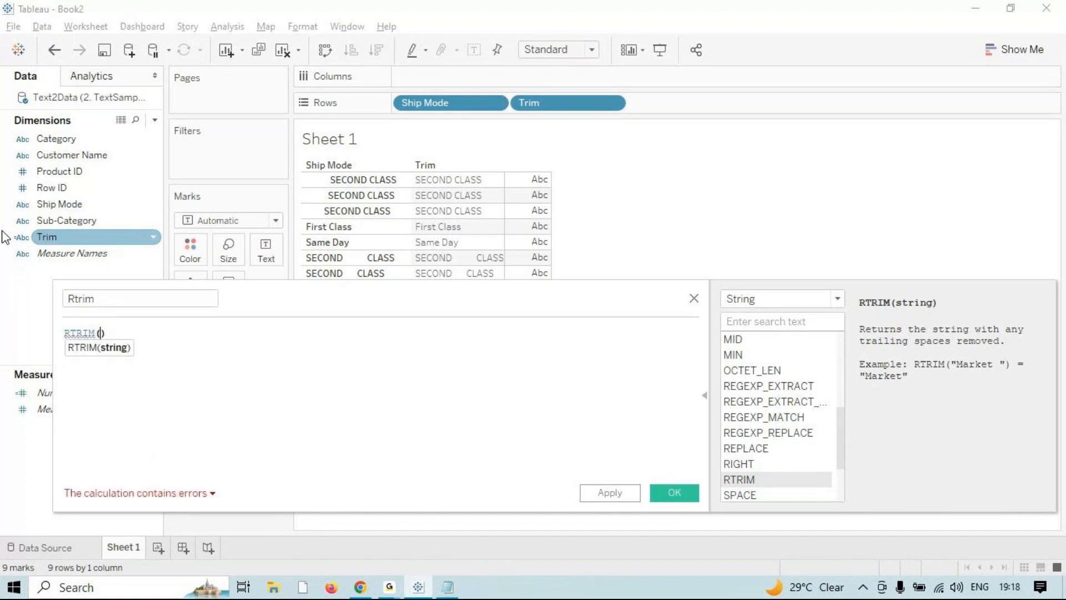
{"action": "type", "text": "Shi"}
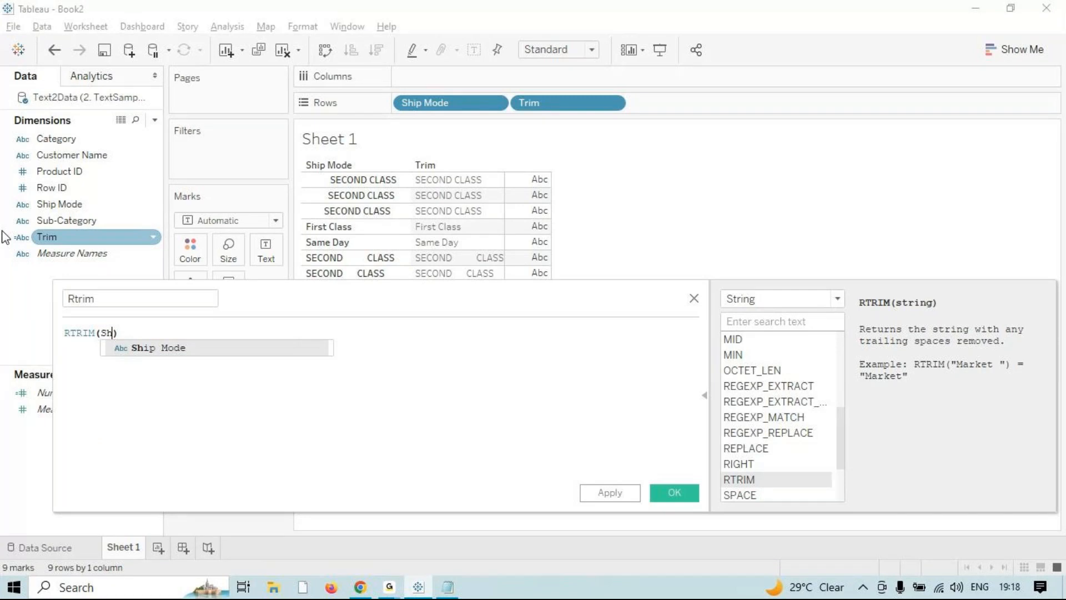
{"action": "key", "text": "Return"}
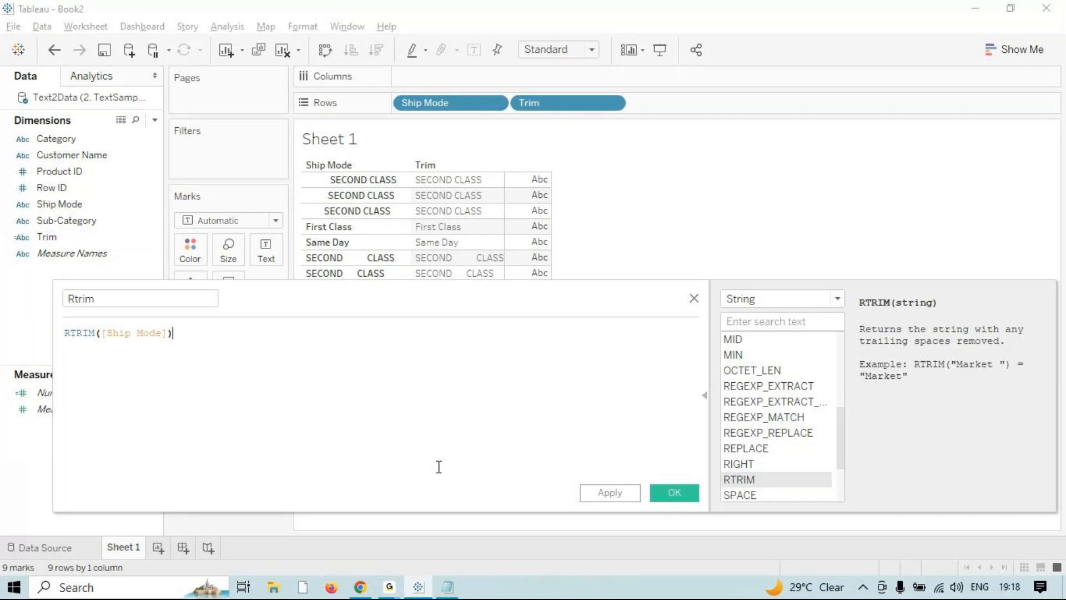
{"action": "left_click", "coordinate": [613, 496]}
{"action": "left_click", "coordinate": [667, 493]}
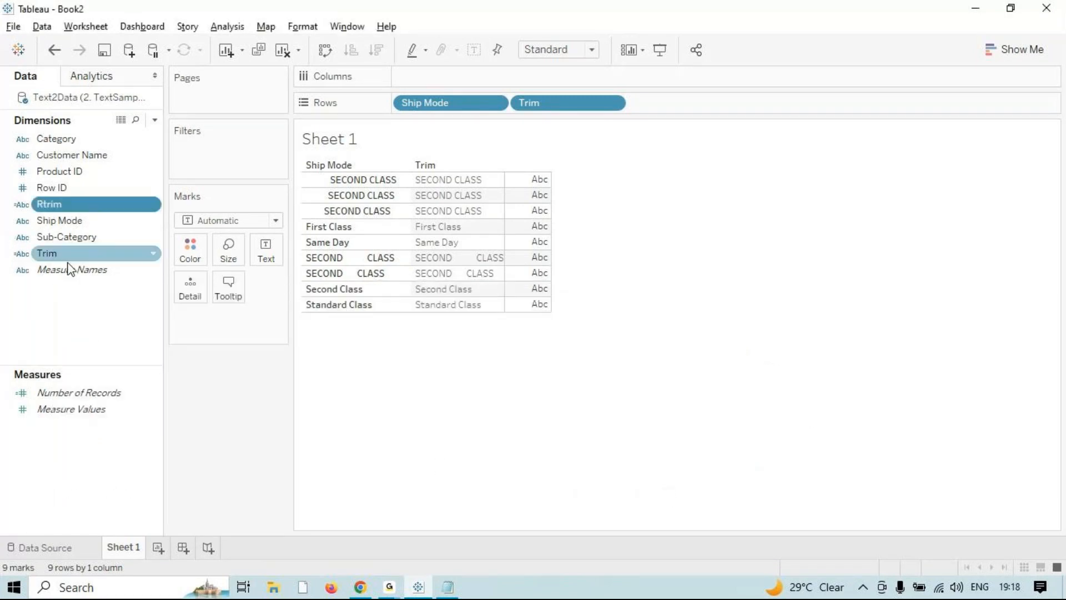
- Try Rtrim as a third row field beside Trim, and remove it from the view again
{"action": "left_click_drag", "start_coordinate": [61, 188], "coordinate": [541, 259]}
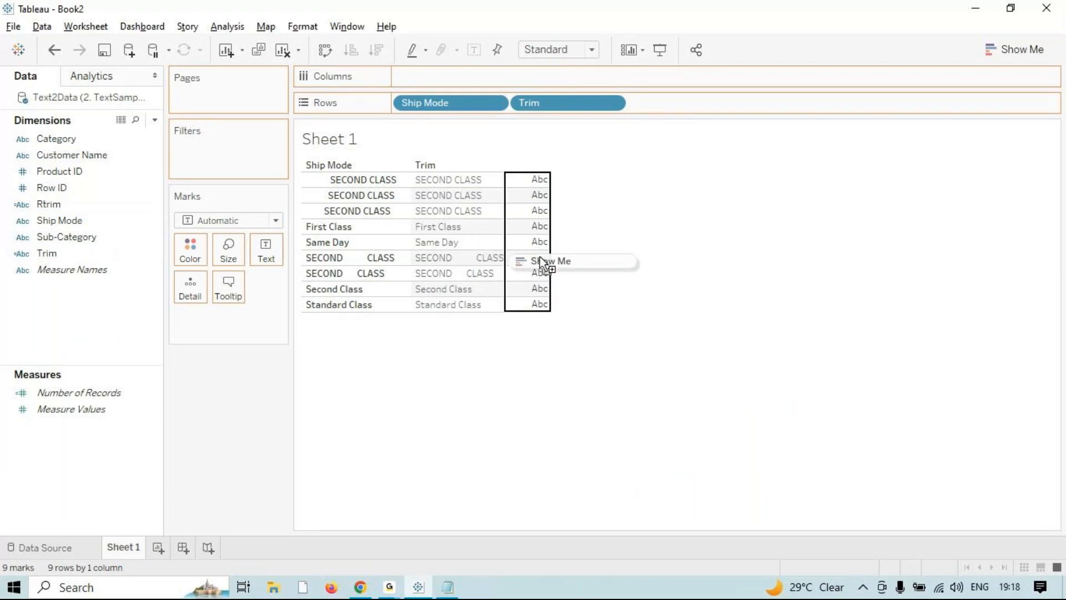
{"action": "left_click_drag", "start_coordinate": [542, 261], "coordinate": [542, 262]}
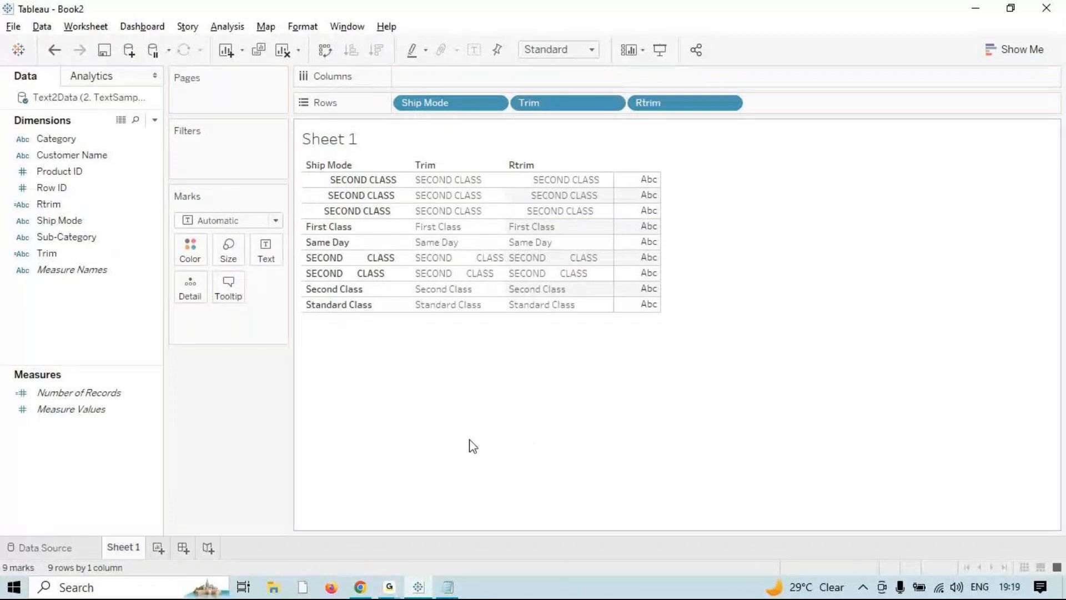
{"action": "left_click_drag", "start_coordinate": [661, 102], "coordinate": [514, 428]}
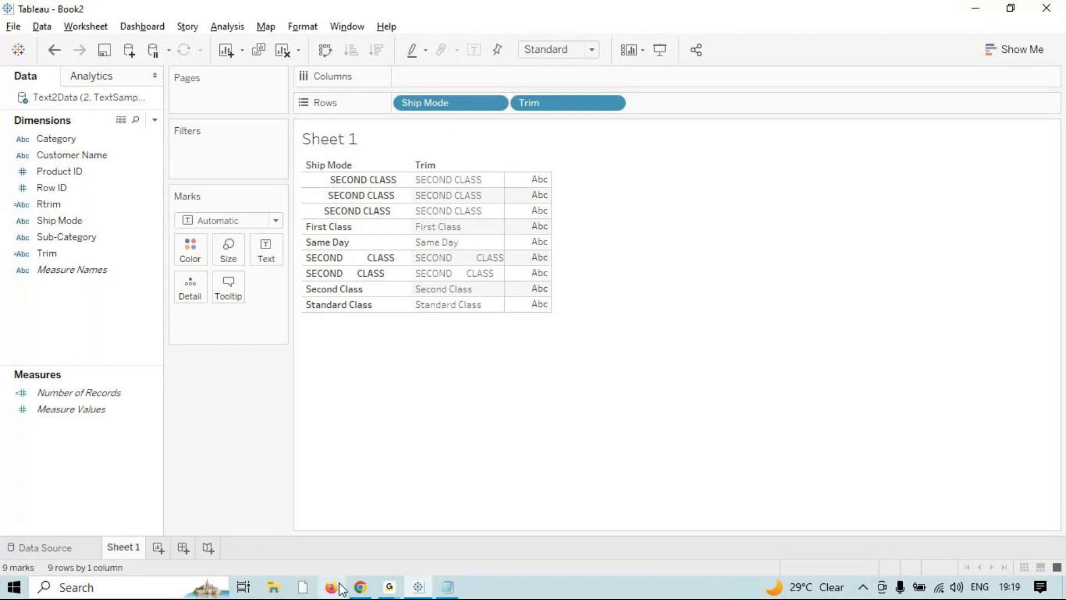
- Switch to File Explorer and open the recent 2. TextSample workbook in Excel
{"action": "left_click", "coordinate": [273, 589]}
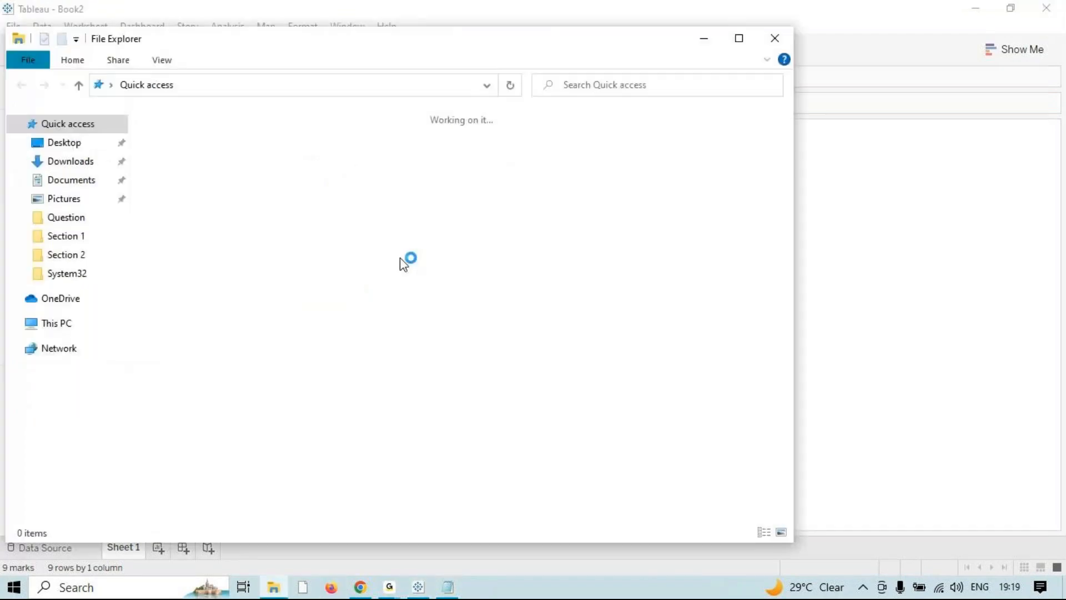
{"action": "left_click", "coordinate": [239, 329]}
{"action": "double_click", "coordinate": [588, 331]}
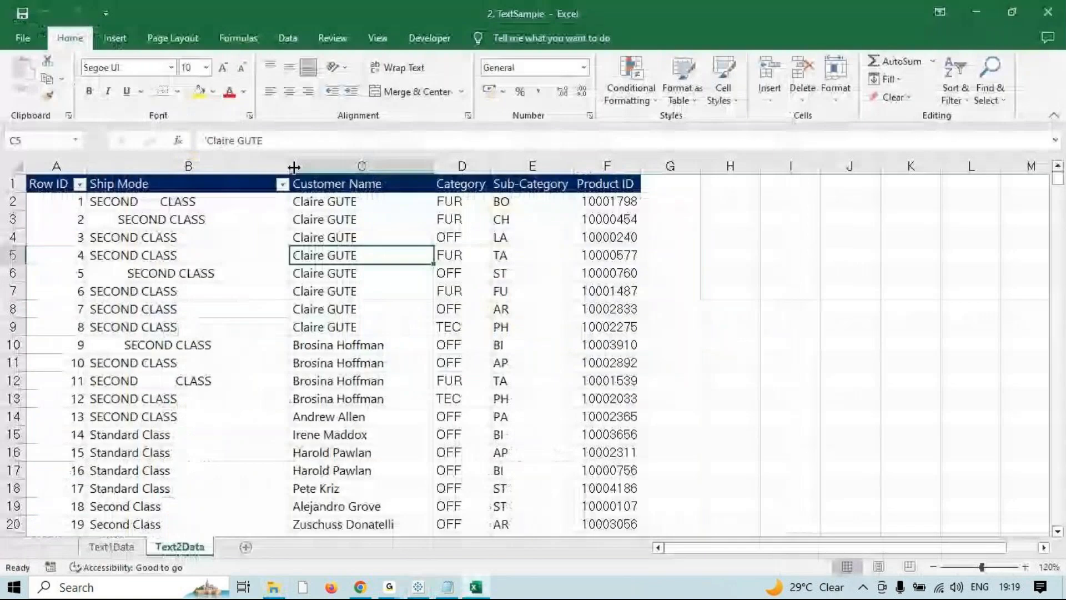
- Insert an empty column before Customer Name on the Text2Data sheet and enter =TRIM(B2) in cell C2
{"action": "left_click", "coordinate": [302, 166]}
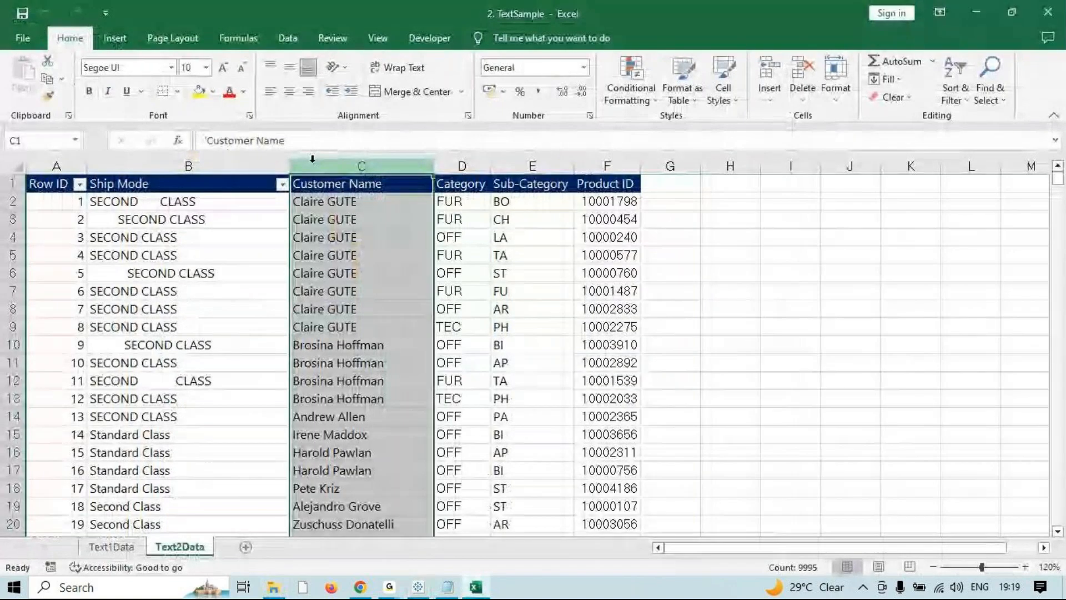
{"action": "key", "text": "ctrl+shift+plus"}
{"action": "left_click", "coordinate": [322, 200]}
{"action": "type", "text": "="}
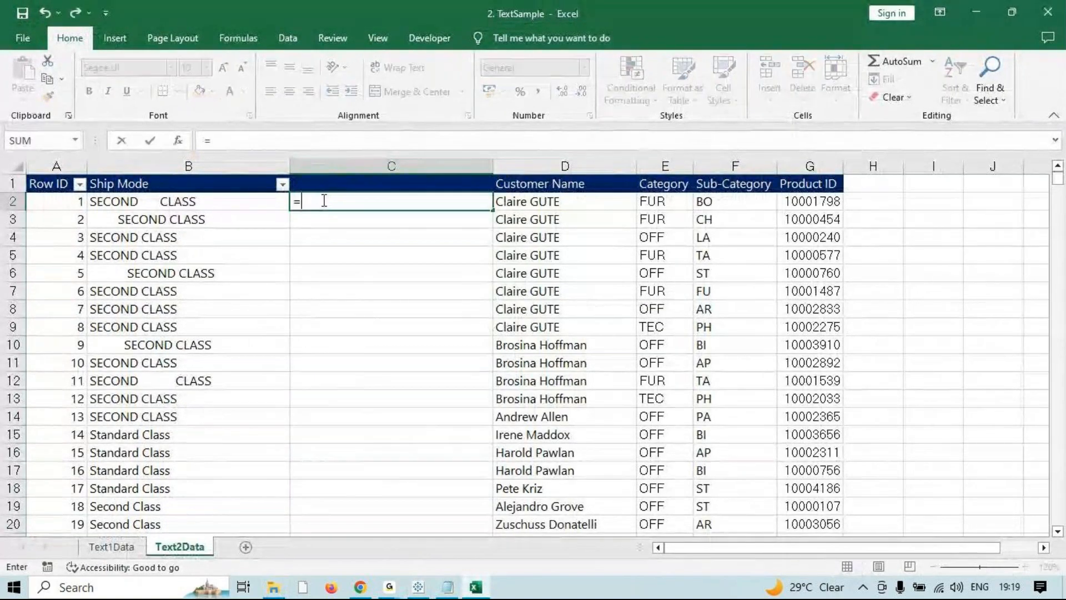
{"action": "type", "text": "trim("}
{"action": "left_click", "coordinate": [246, 205]}
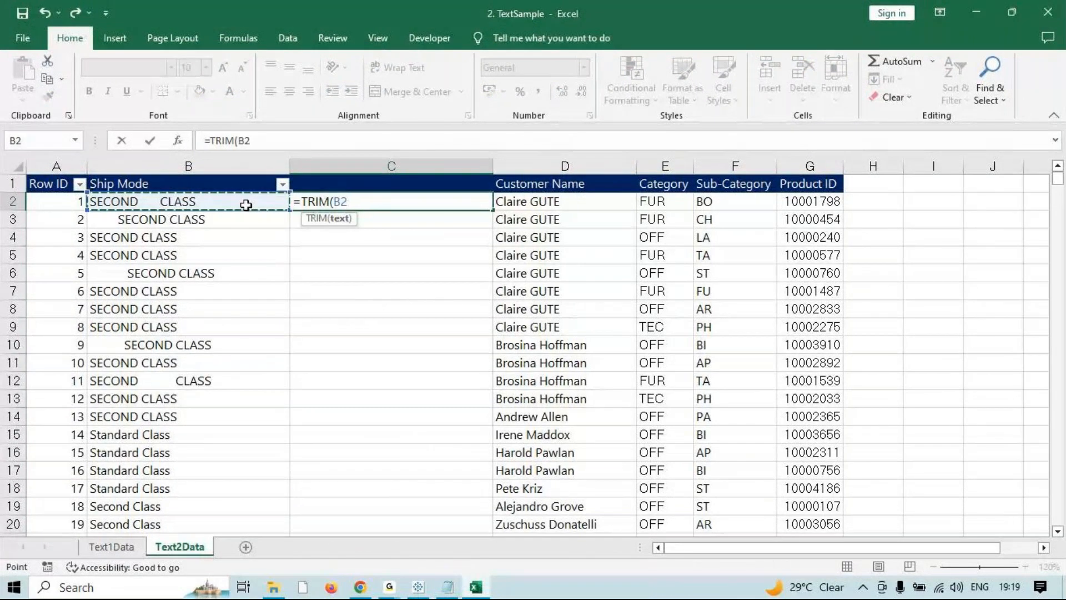
{"action": "key", "text": "Return"}
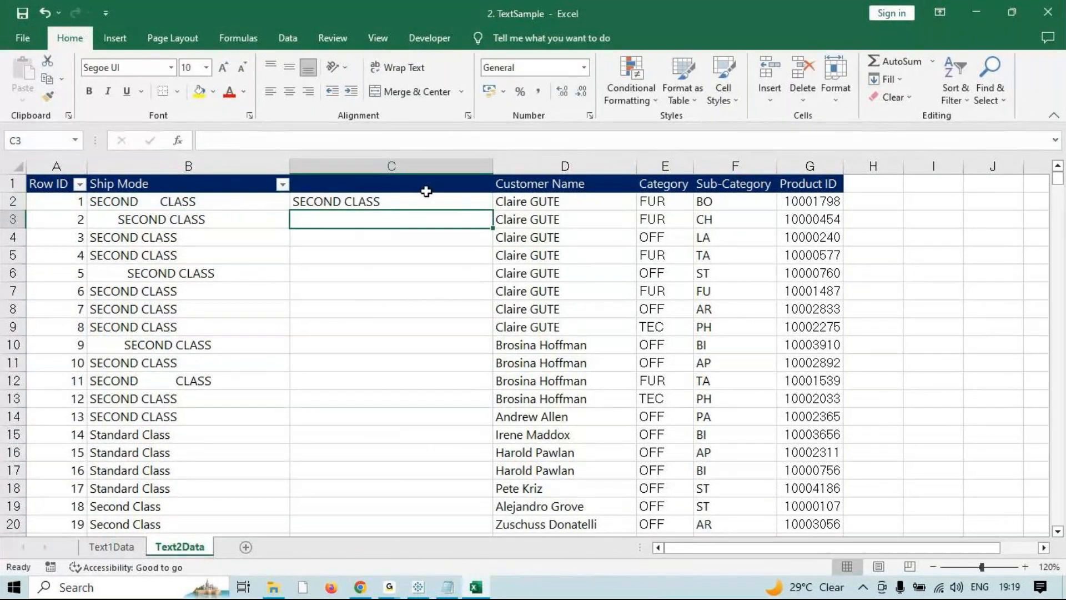
- Fill the TRIM formula from C2 down column C for all data rows
{"action": "left_click", "coordinate": [462, 202]}
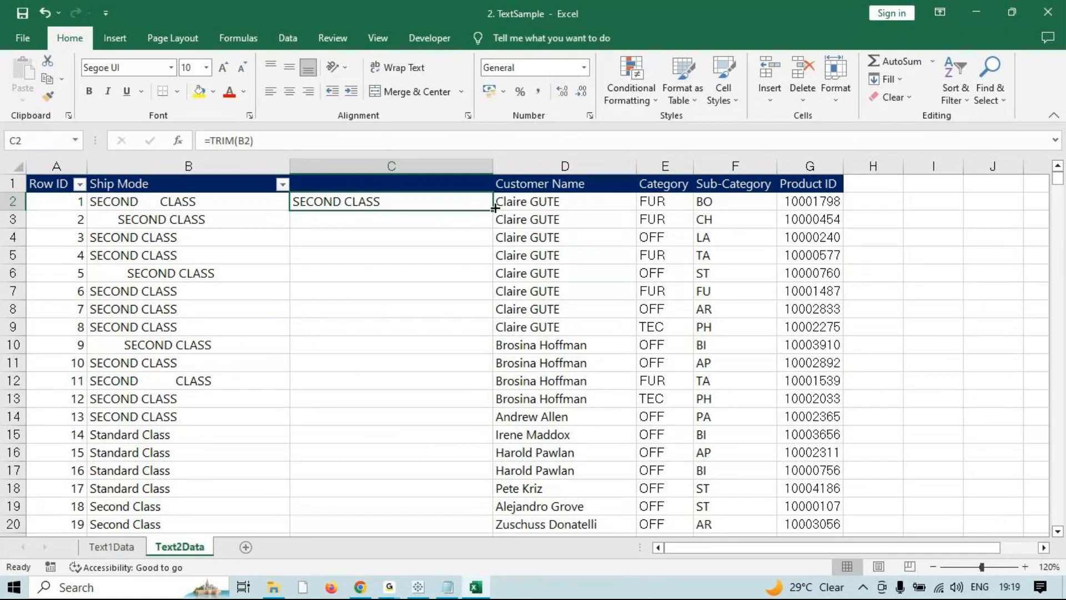
{"action": "left_click_drag", "start_coordinate": [492, 210], "coordinate": [493, 407]}
{"action": "double_click", "coordinate": [493, 407]}
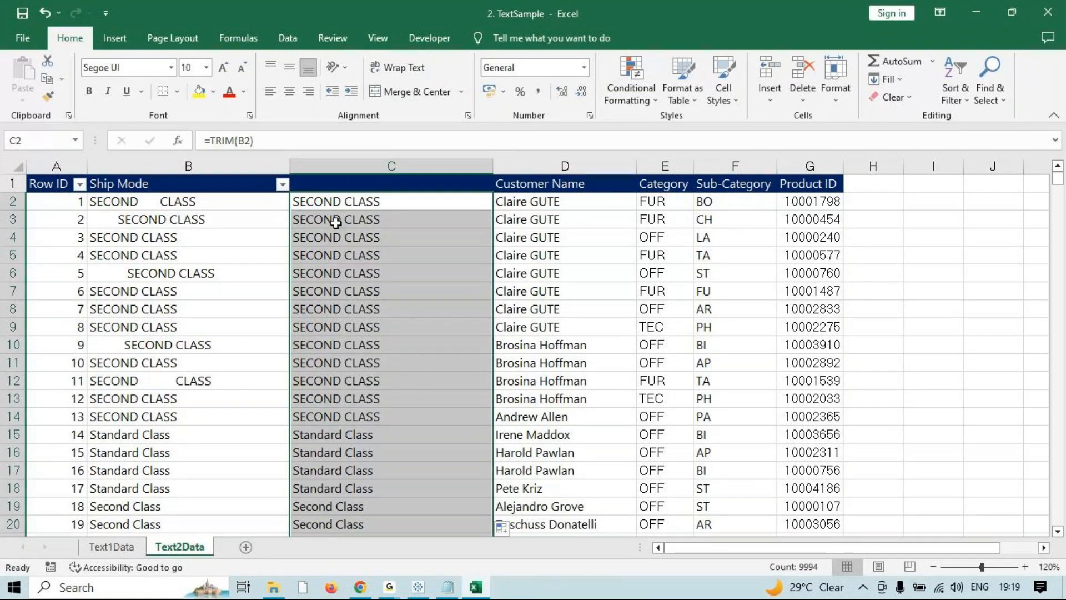
- Close the File Explorer window and the 2. TextSample workbook, and return to Tableau
{"action": "key", "text": "super+e"}
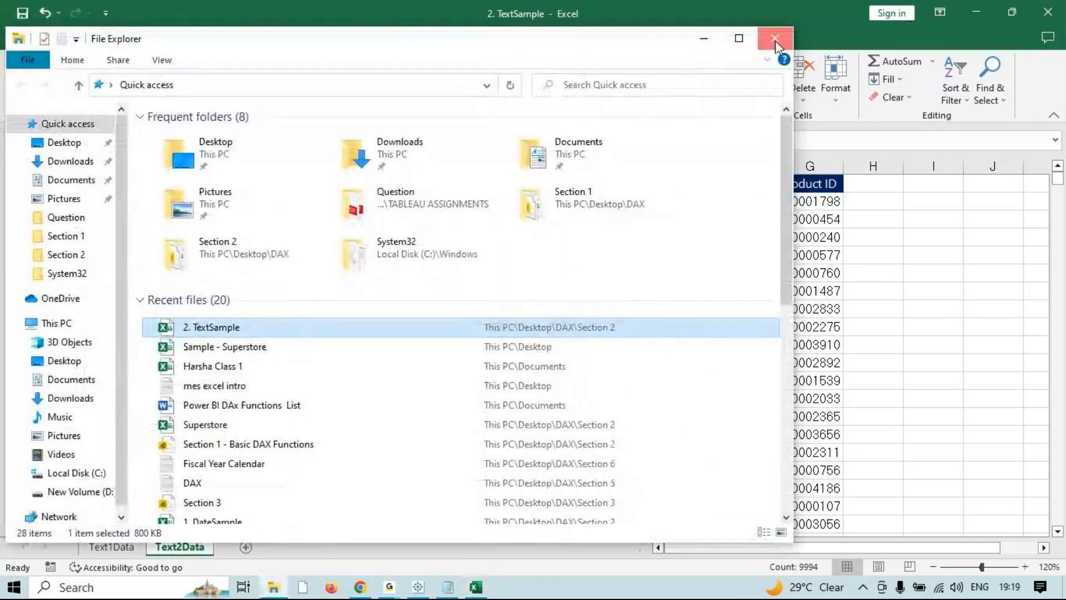
{"action": "left_click", "coordinate": [775, 40]}
{"action": "key", "text": "alt+F4"}
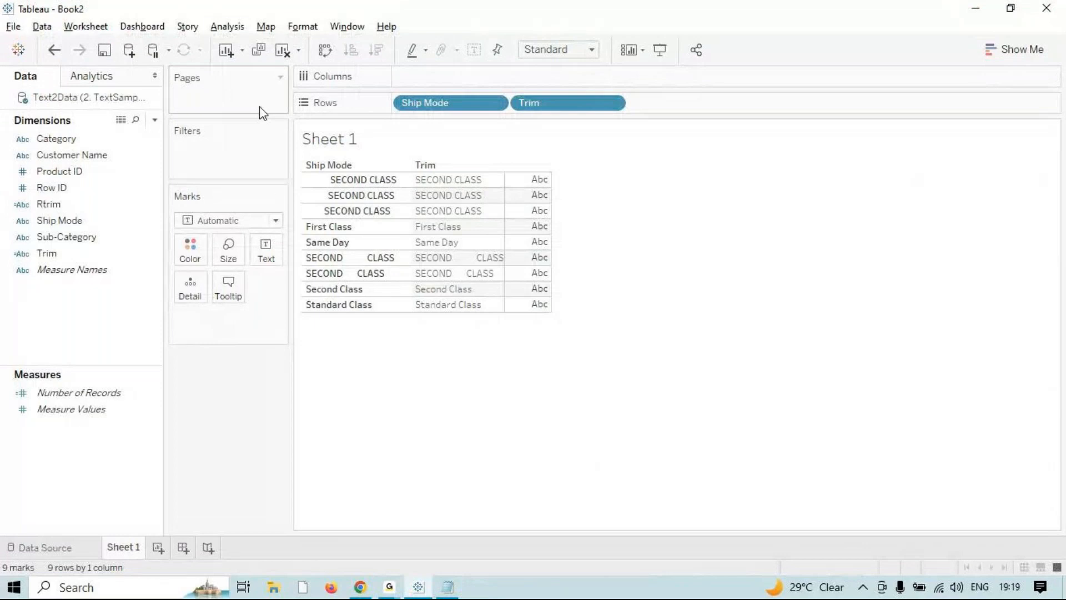
- Browse the String functions from ASCII to UPPER in a new calculated field, and close the editor without saving it
{"action": "left_click", "coordinate": [228, 27]}
{"action": "left_click", "coordinate": [291, 348]}
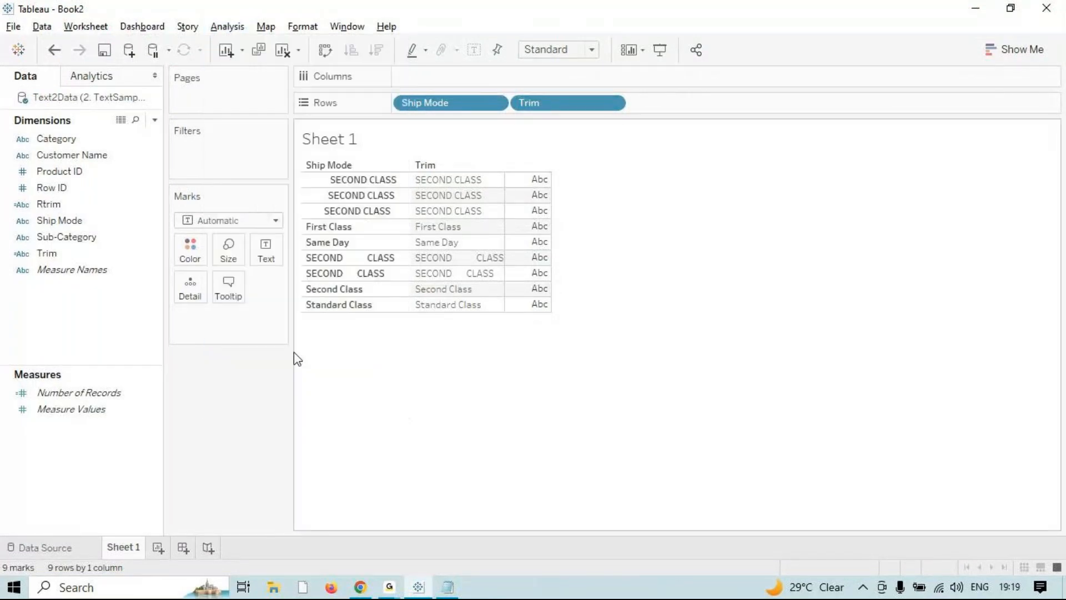
{"action": "left_click", "coordinate": [783, 299]}
{"action": "left_click", "coordinate": [737, 341]}
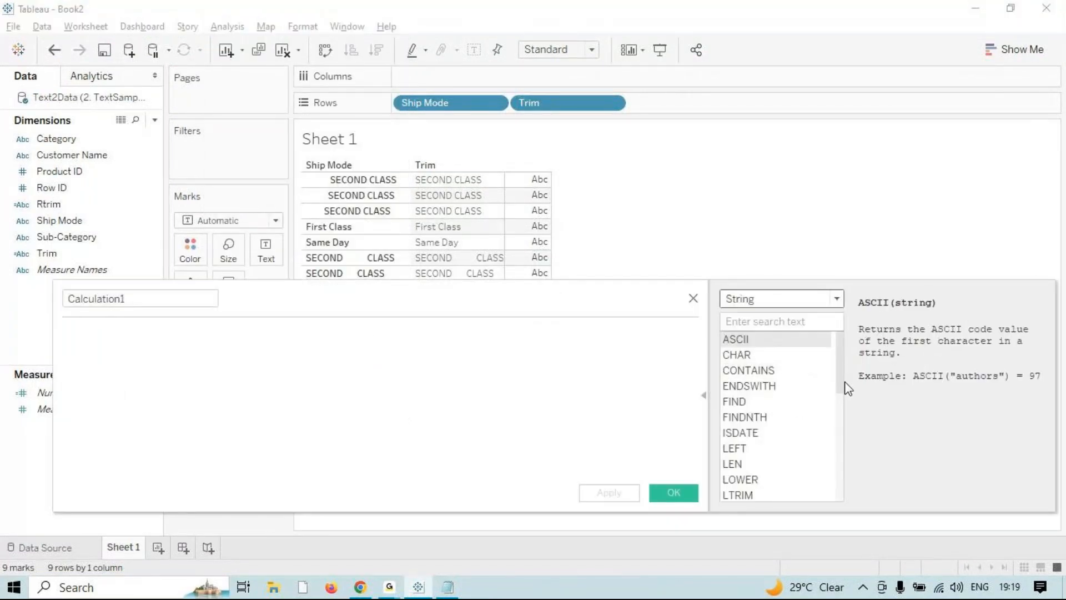
{"action": "left_click_drag", "start_coordinate": [841, 368], "coordinate": [837, 417]}
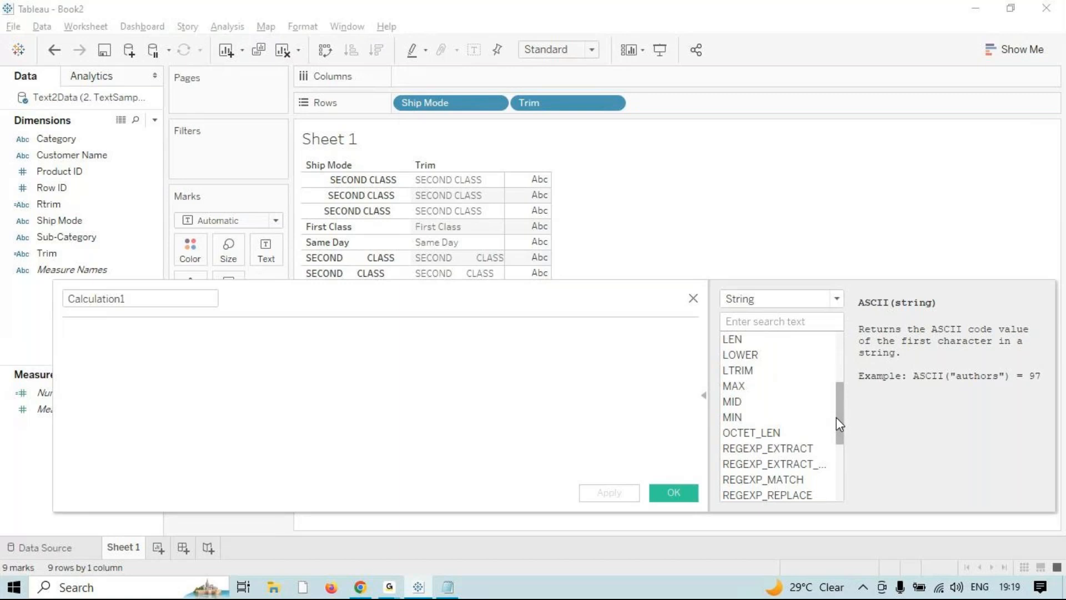
{"action": "left_click_drag", "start_coordinate": [835, 417], "coordinate": [817, 481]}
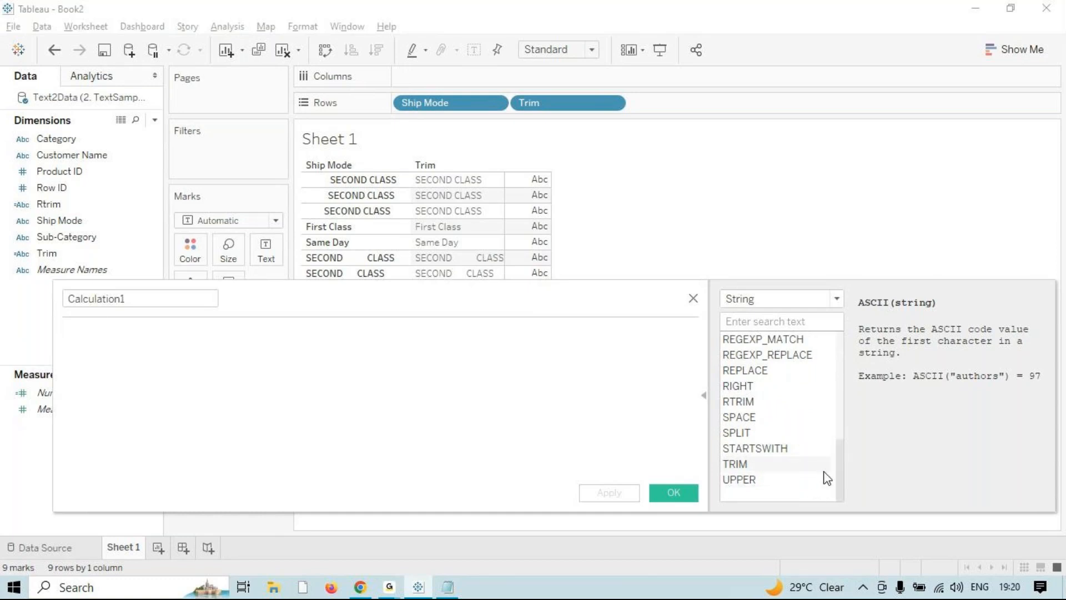
{"action": "left_click", "coordinate": [826, 478]}
{"action": "left_click_drag", "start_coordinate": [845, 458], "coordinate": [840, 338]}
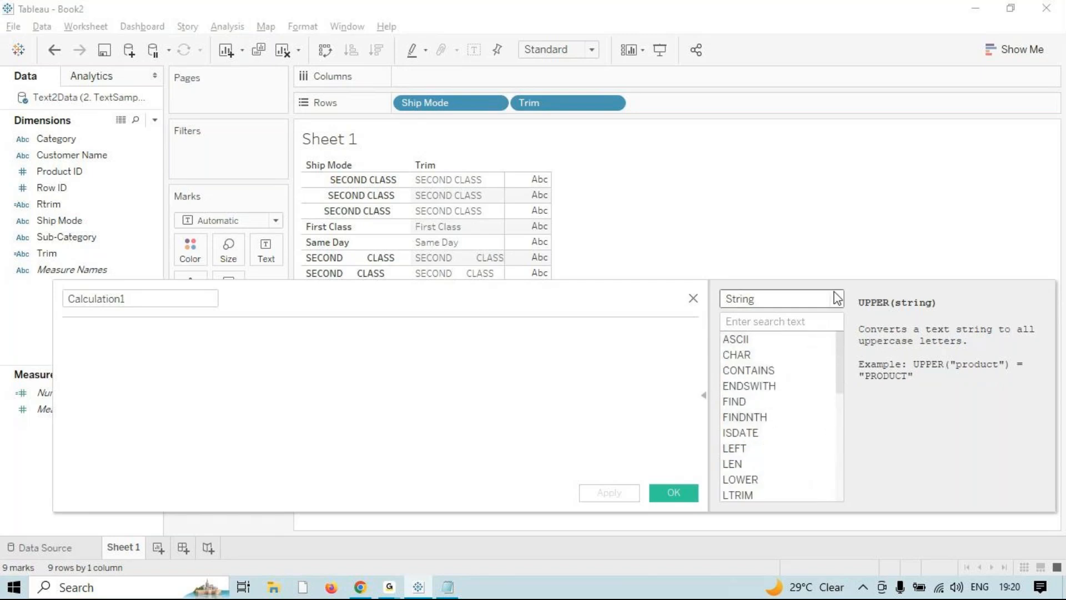
{"action": "left_click", "coordinate": [694, 299]}
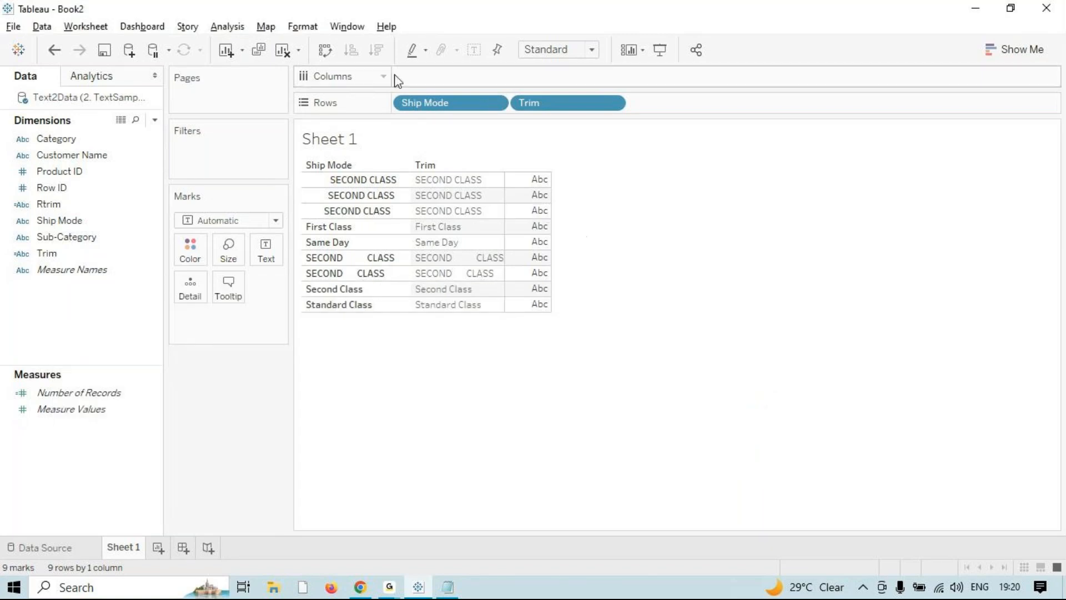
- Start a new calculated field and name it Startswith
{"action": "left_click", "coordinate": [302, 27]}
{"action": "mouse_move", "coordinate": [231, 29]}
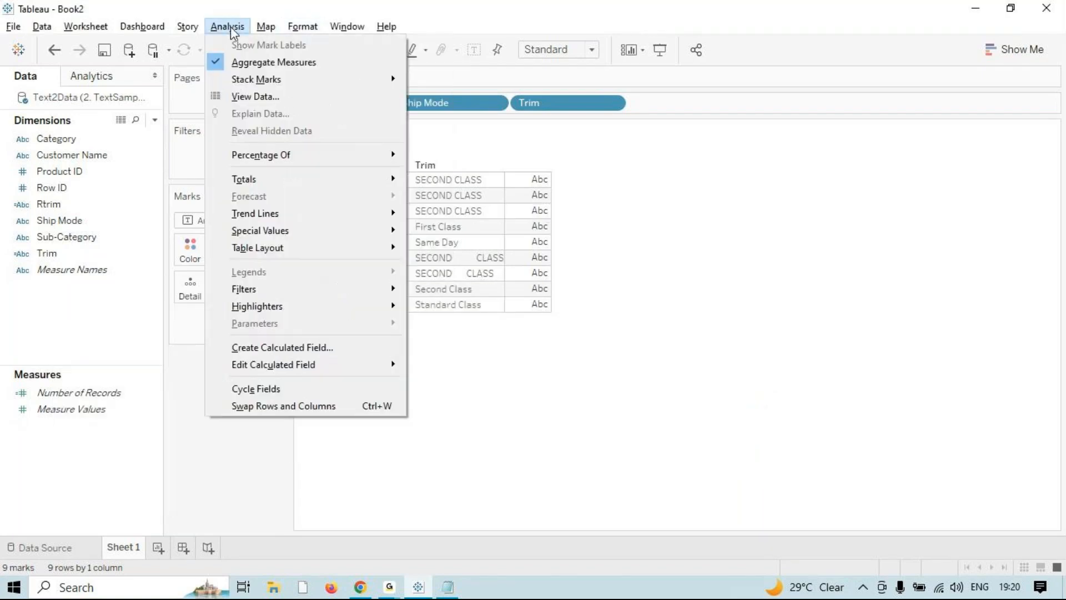
{"action": "left_click", "coordinate": [253, 350]}
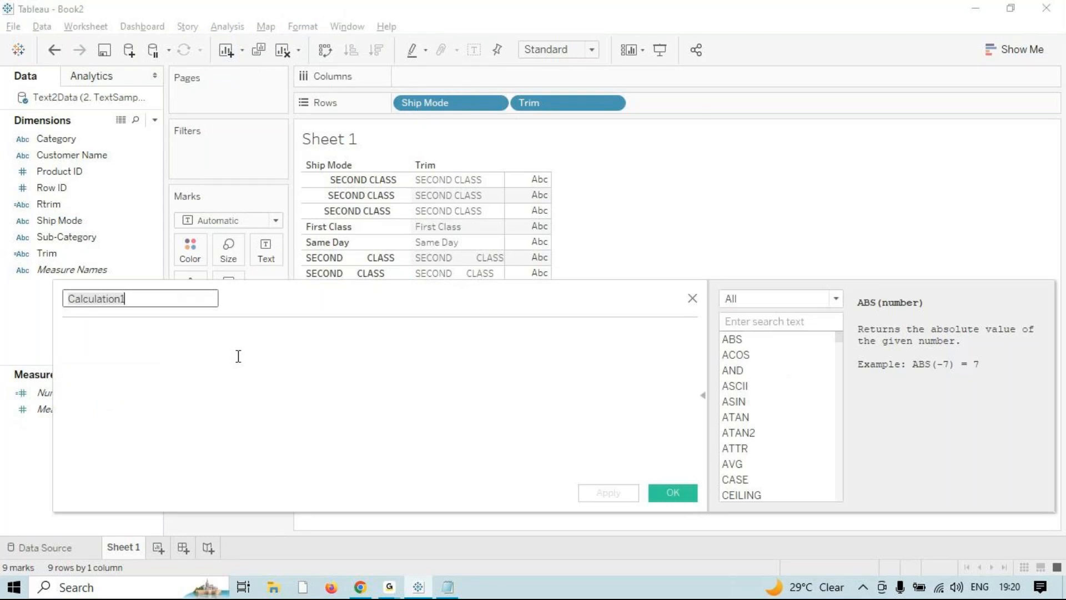
{"action": "type", "text": "Sta"}
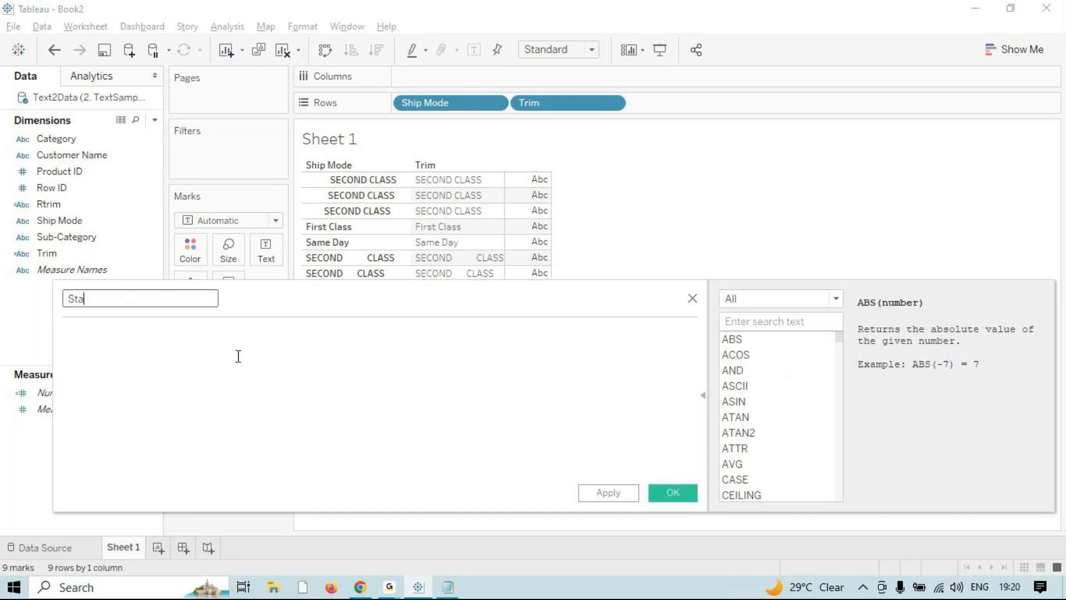
{"action": "type", "text": "rtswith"}
- Enter the formula STARTSWITH([Ship Mode],"f") in the Startswith calculation and save it
{"action": "left_click", "coordinate": [309, 384]}
{"action": "type", "text": "Sta"}
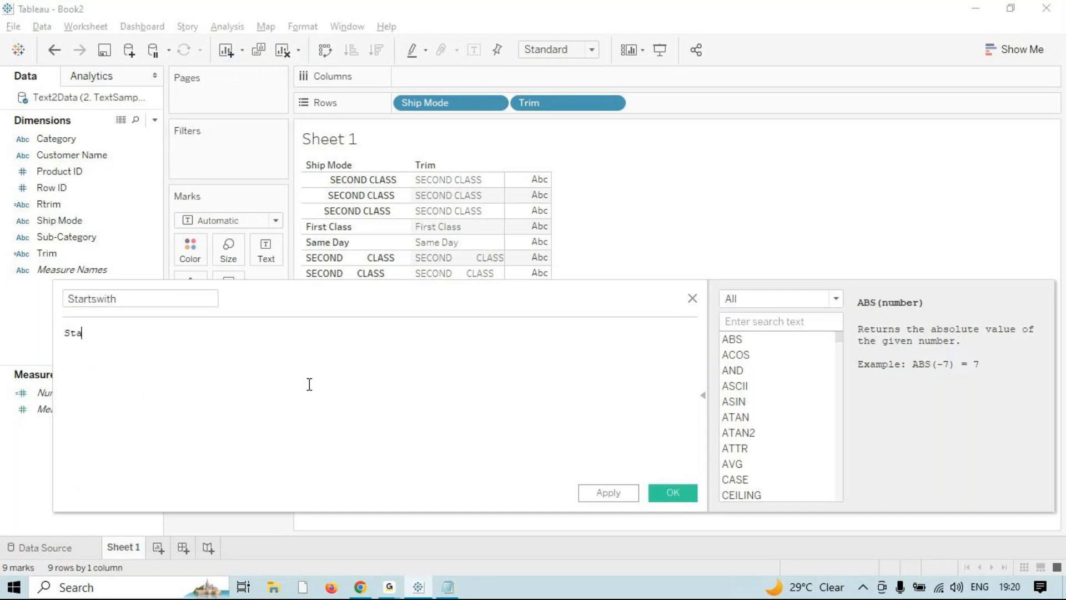
{"action": "key", "text": "Return"}
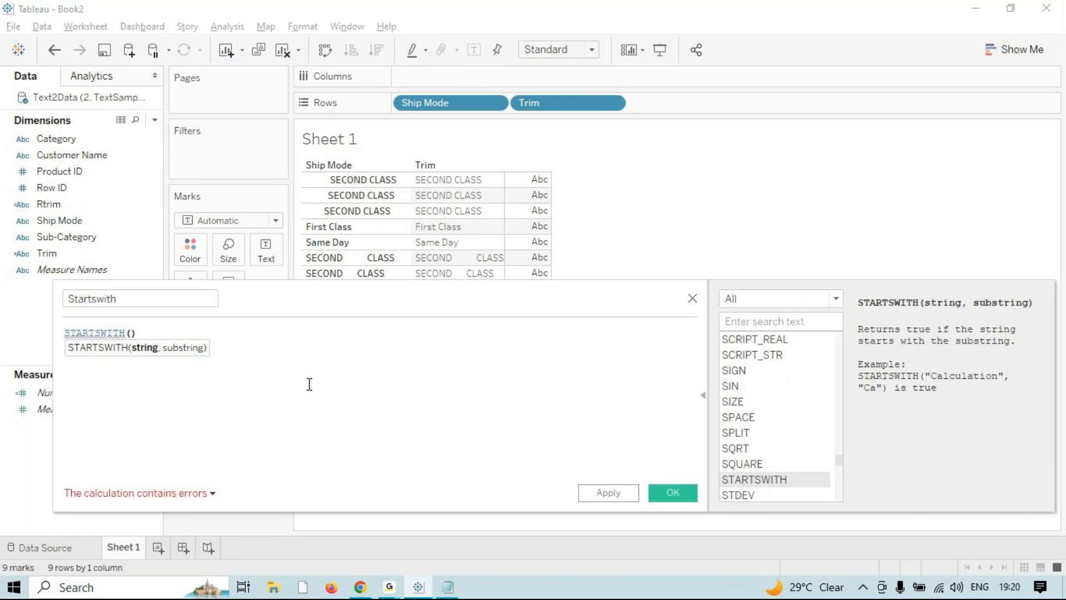
{"action": "type", "text": "Sh"}
{"action": "key", "text": "Return"}
{"action": "type", "text": ",F"}
{"action": "key", "text": "BackSpace"}
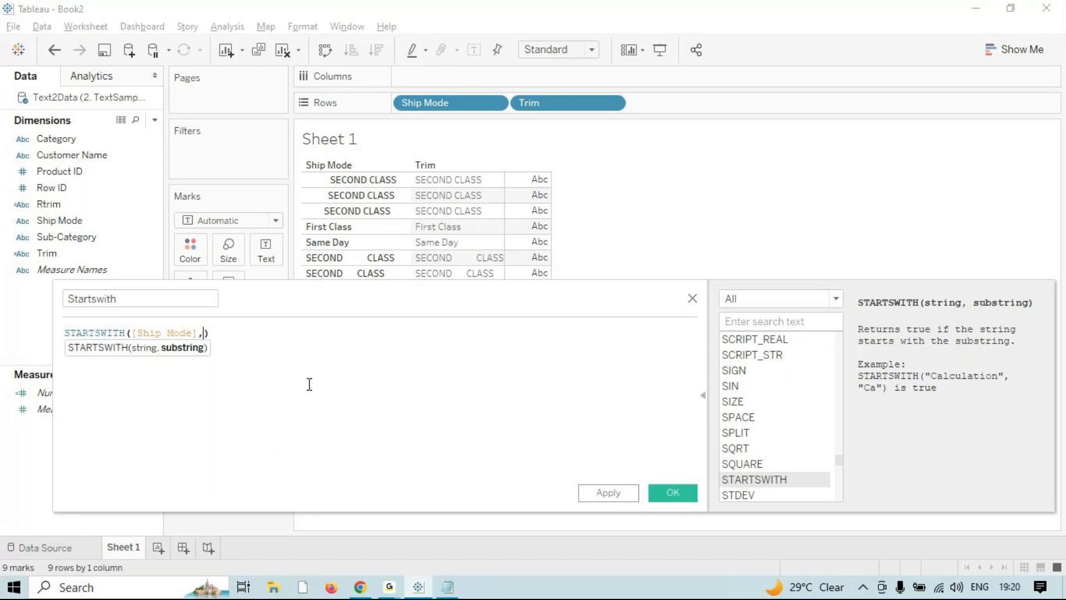
{"action": "type", "text": "\"F\")"}
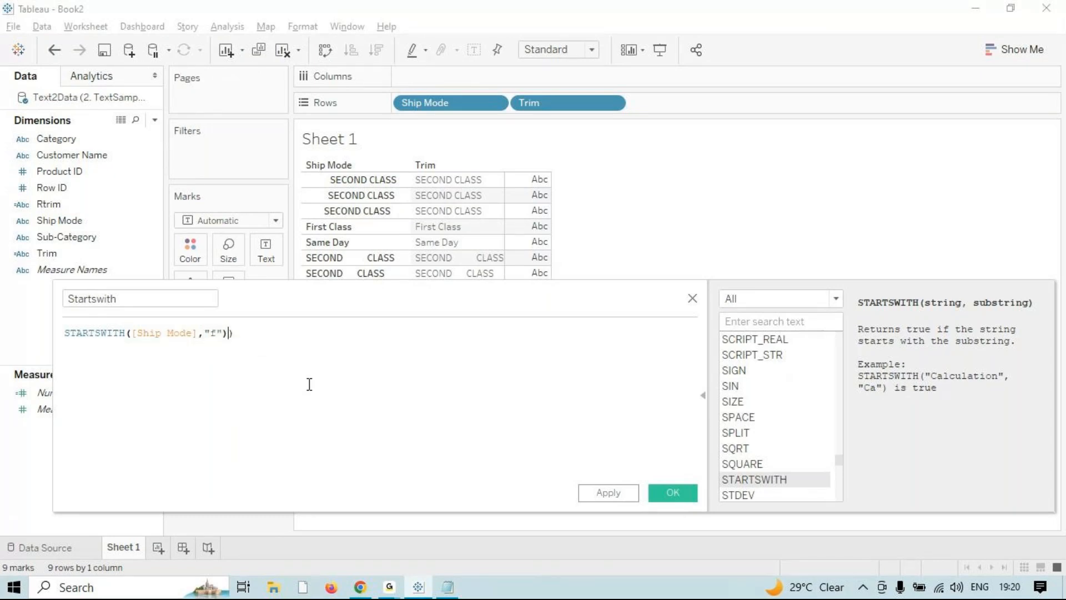
{"action": "key", "text": "Delete"}
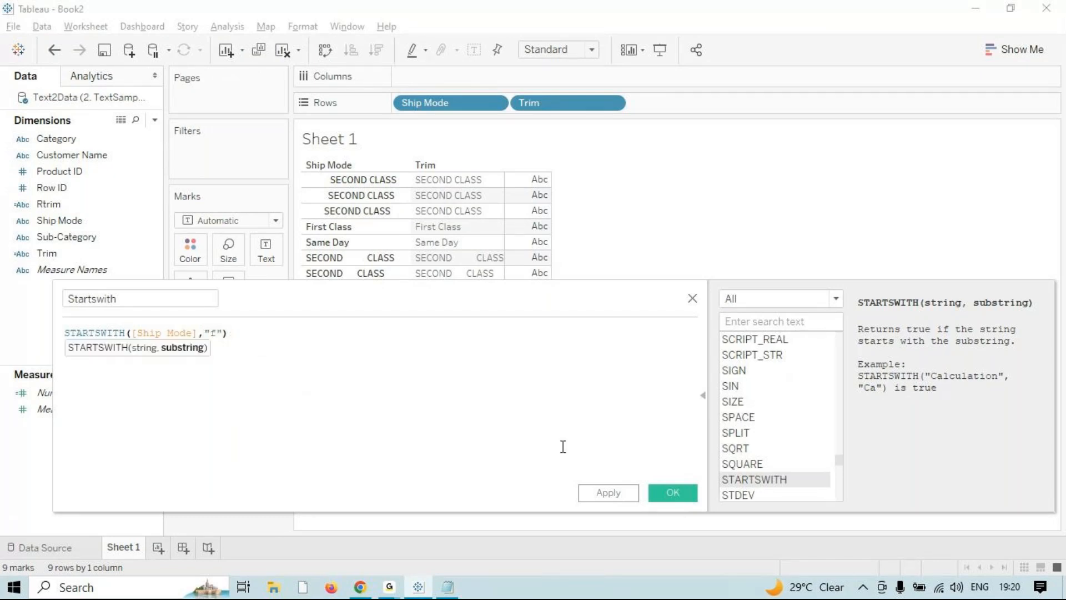
{"action": "left_click", "coordinate": [590, 493]}
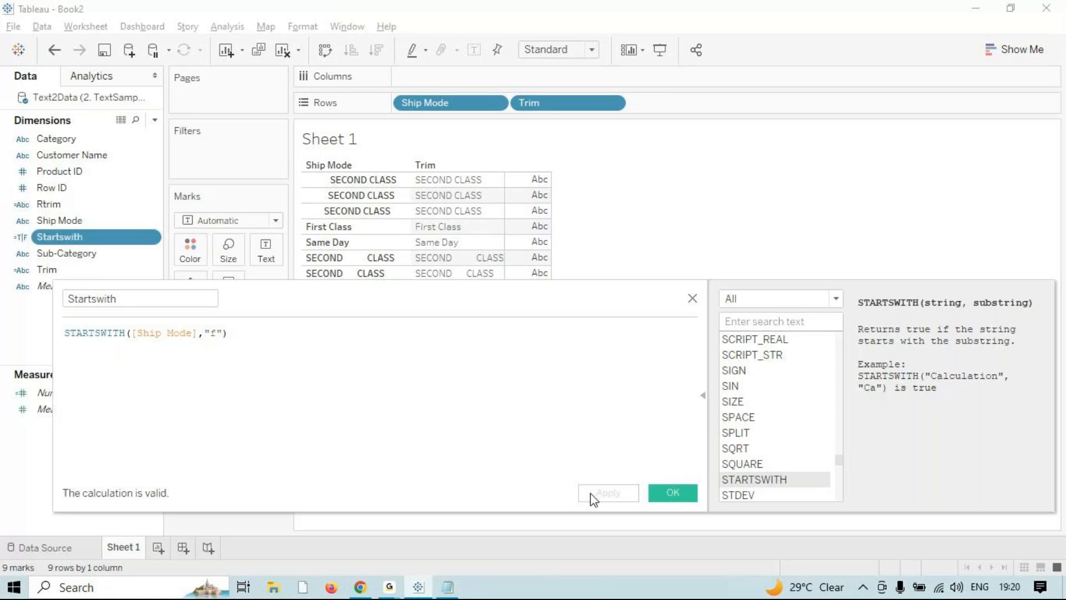
{"action": "left_click", "coordinate": [673, 491]}
- Add Startswith as the third row field after Trim and check its value for First Class
{"action": "left_click_drag", "start_coordinate": [79, 237], "coordinate": [522, 233]}
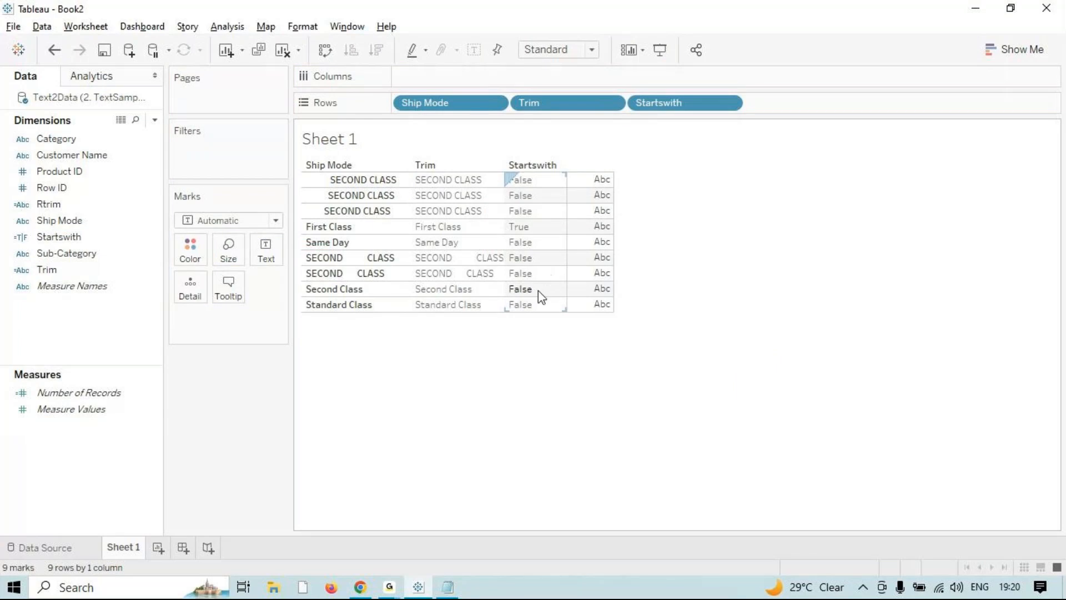
{"action": "left_click", "coordinate": [316, 228]}
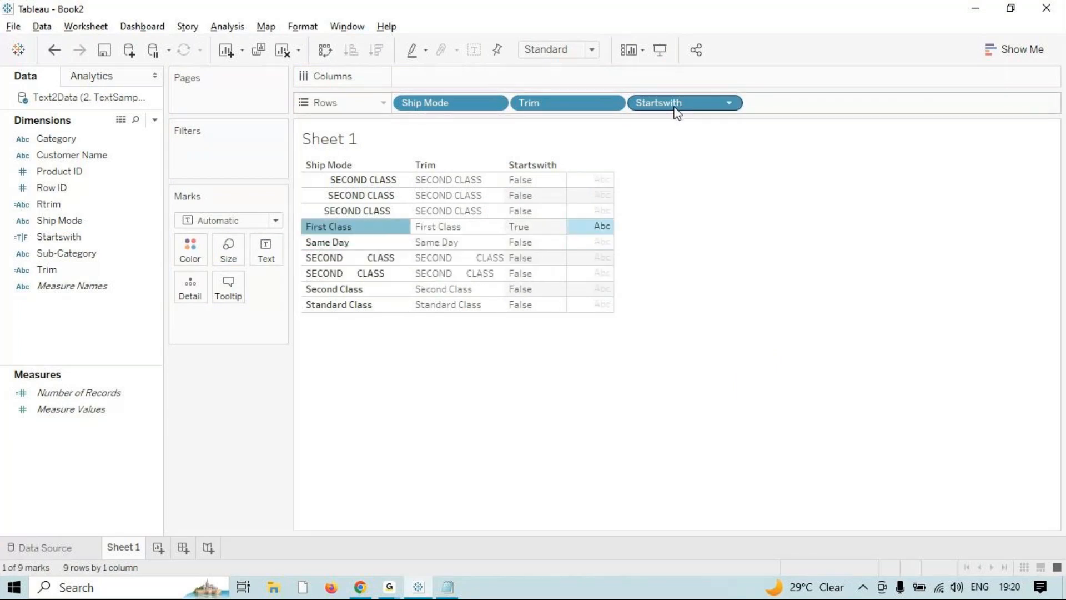
{"action": "right_click", "coordinate": [653, 112]}
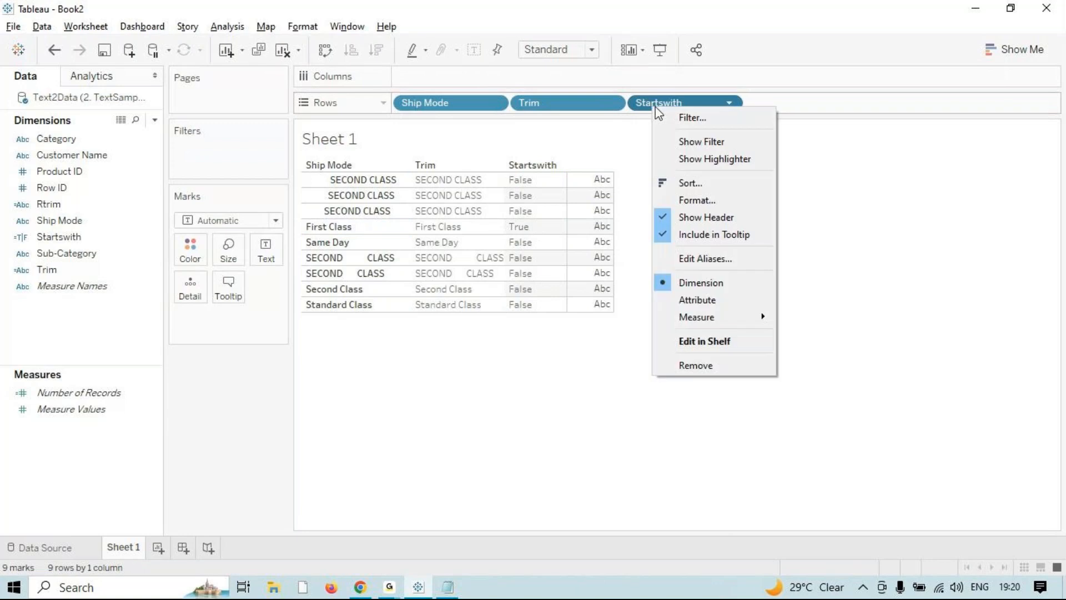
{"action": "left_click", "coordinate": [620, 408]}
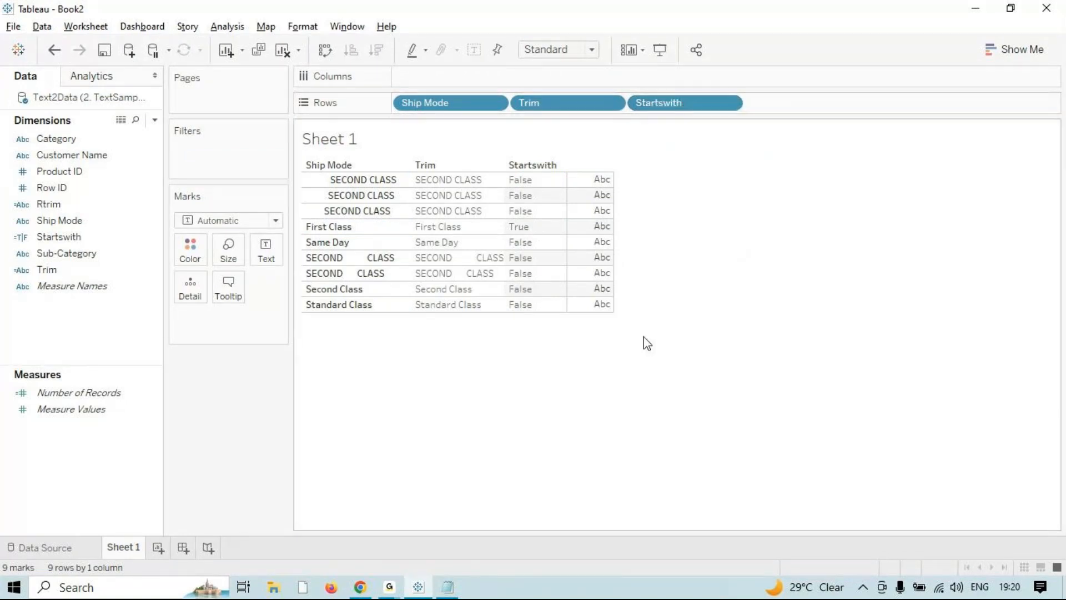
- Reopen the Startswith calculation for editing and clear the substring between the quotation marks
{"action": "right_click", "coordinate": [81, 242]}
{"action": "left_click", "coordinate": [117, 93]}
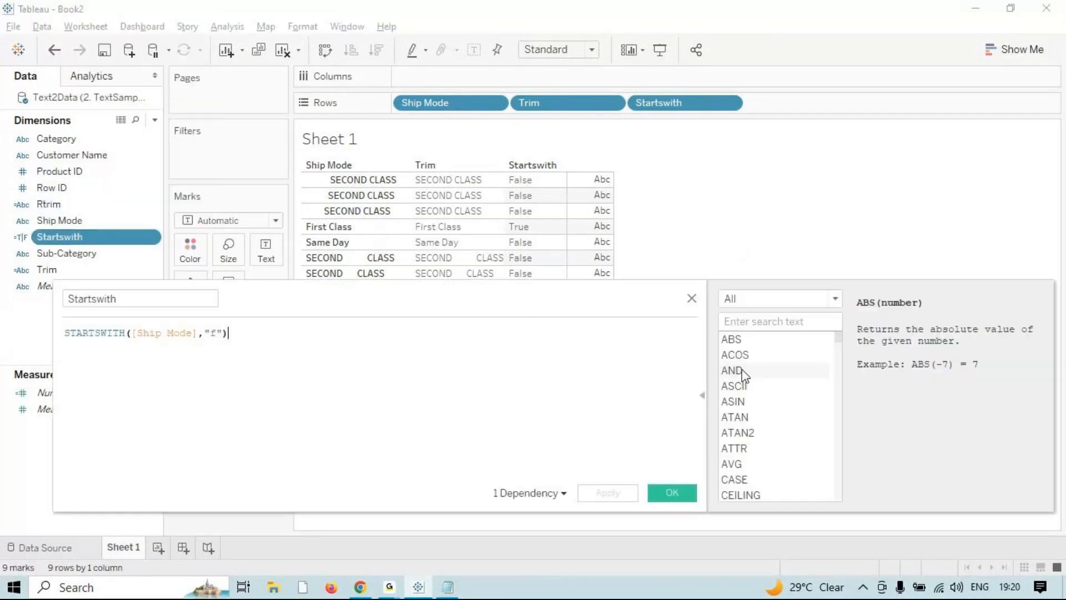
{"action": "left_click", "coordinate": [210, 334]}
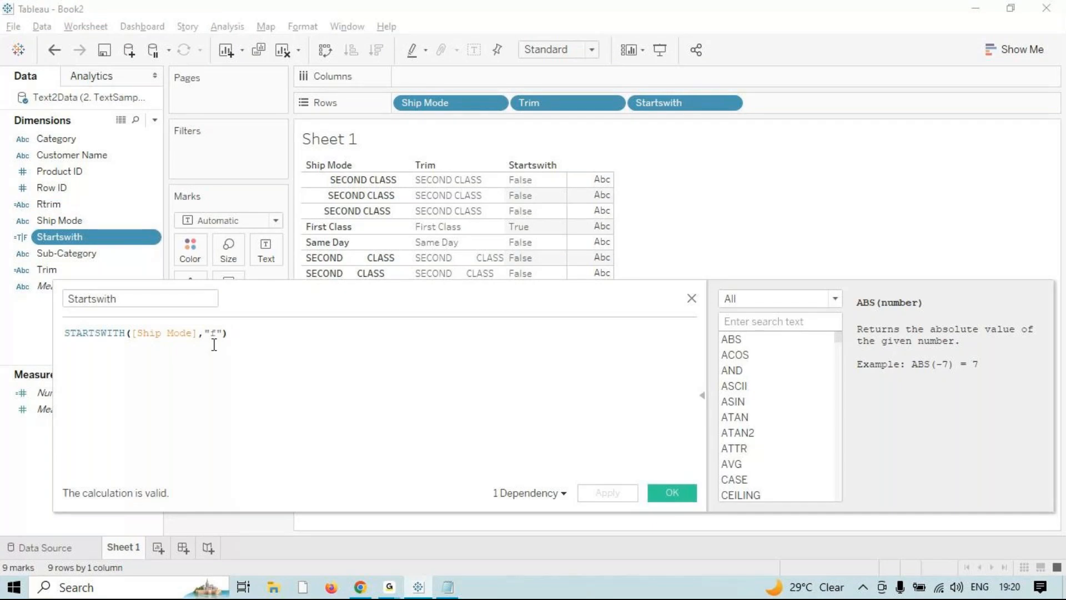
{"action": "key", "text": "Delete"}
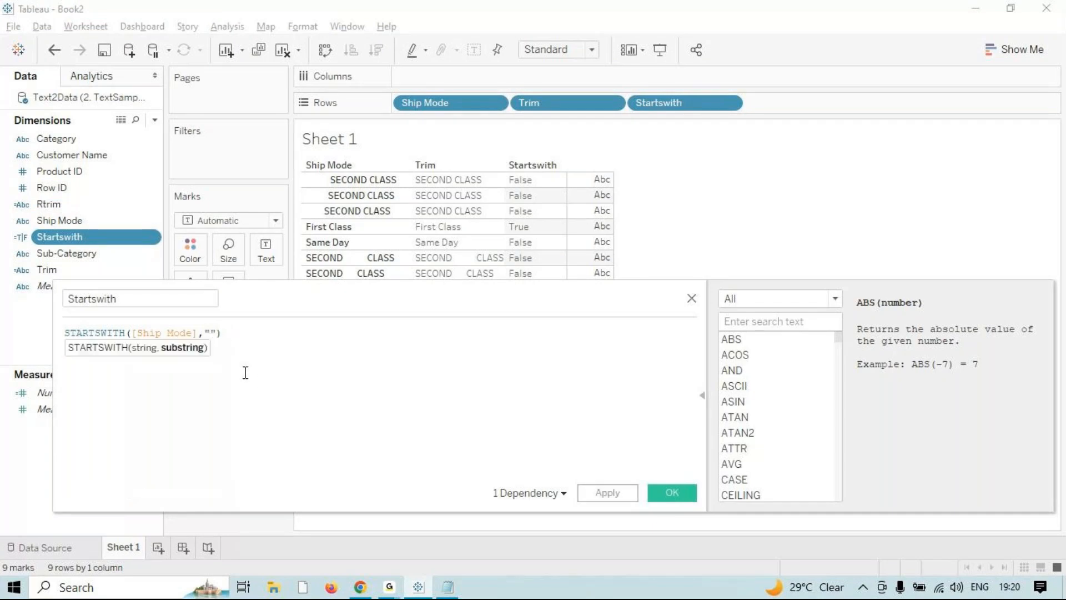
- Set the STARTSWITH substring for Ship Mode to "S" and save the Startswith calculated field
{"action": "type", "text": "S"}
{"action": "left_click", "coordinate": [608, 492]}
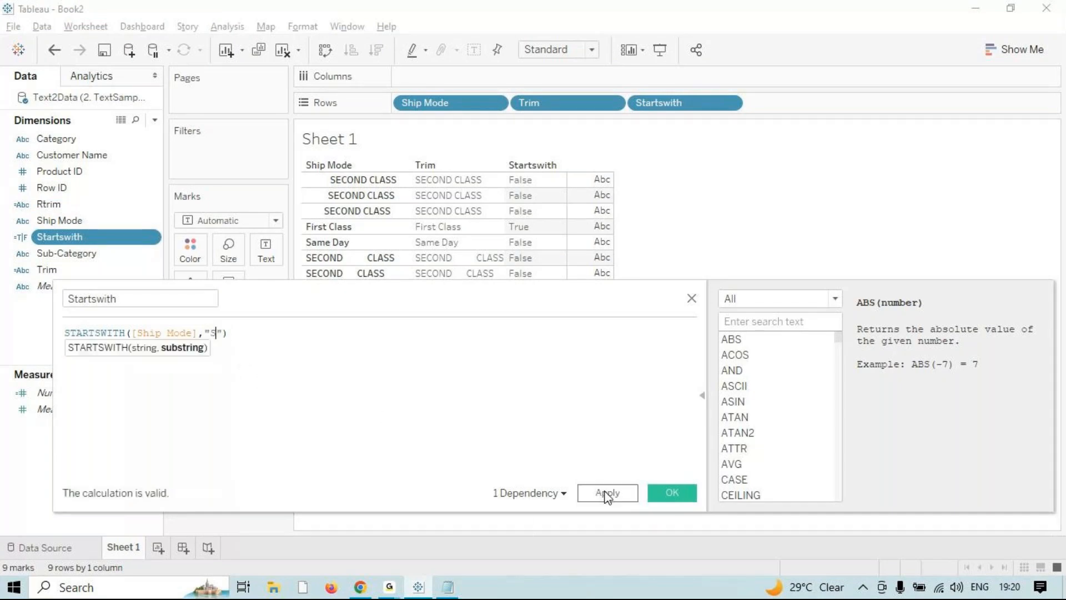
{"action": "left_click", "coordinate": [671, 498]}
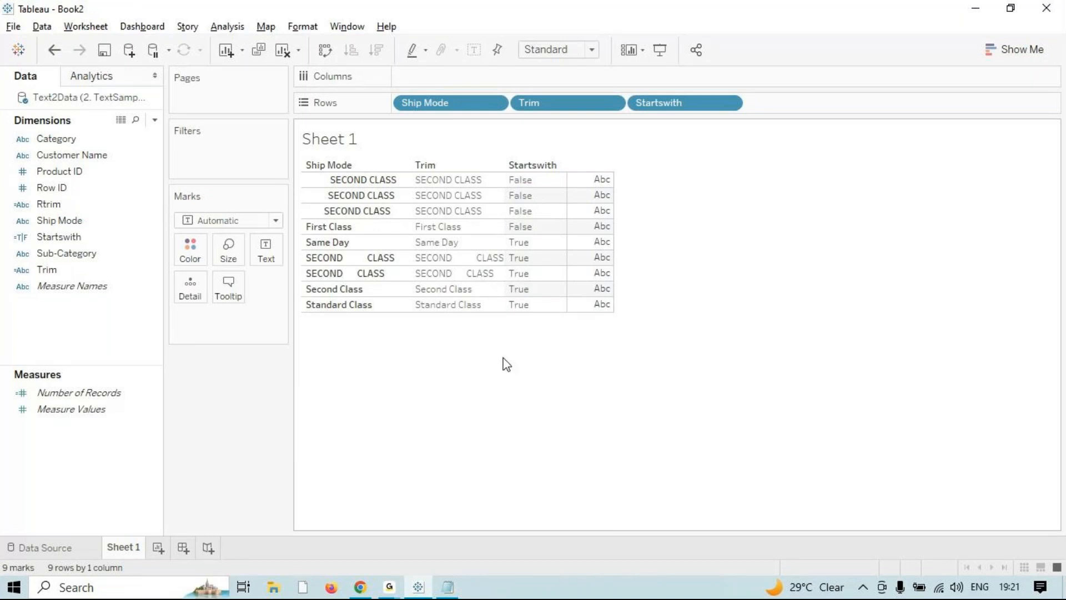
{"action": "key", "text": "alt+Tab"}
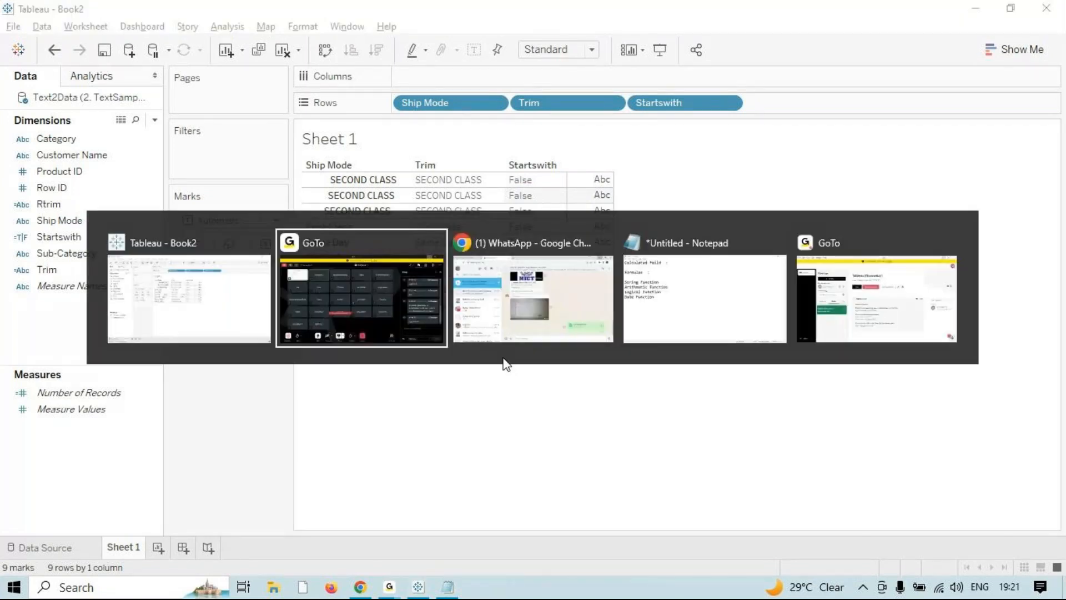
{"action": "key", "text": "alt+Tab"}
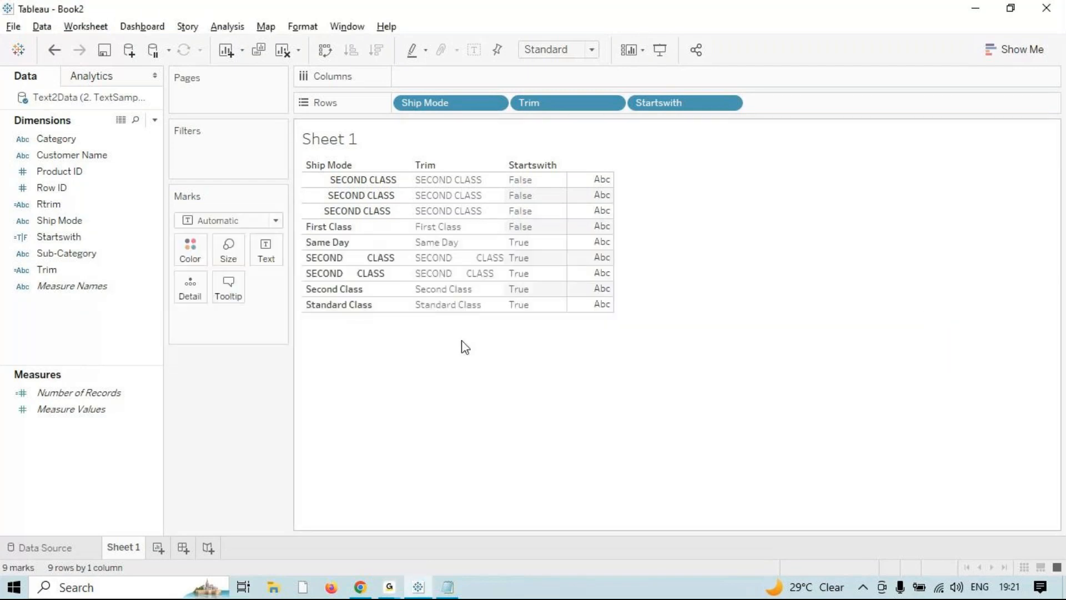
- Remove the Ship Mode, Trim and Startswith fields from Rows to clear the sheet
{"action": "left_click_drag", "start_coordinate": [602, 103], "coordinate": [669, 250]}
{"action": "left_click_drag", "start_coordinate": [477, 103], "coordinate": [533, 264]}
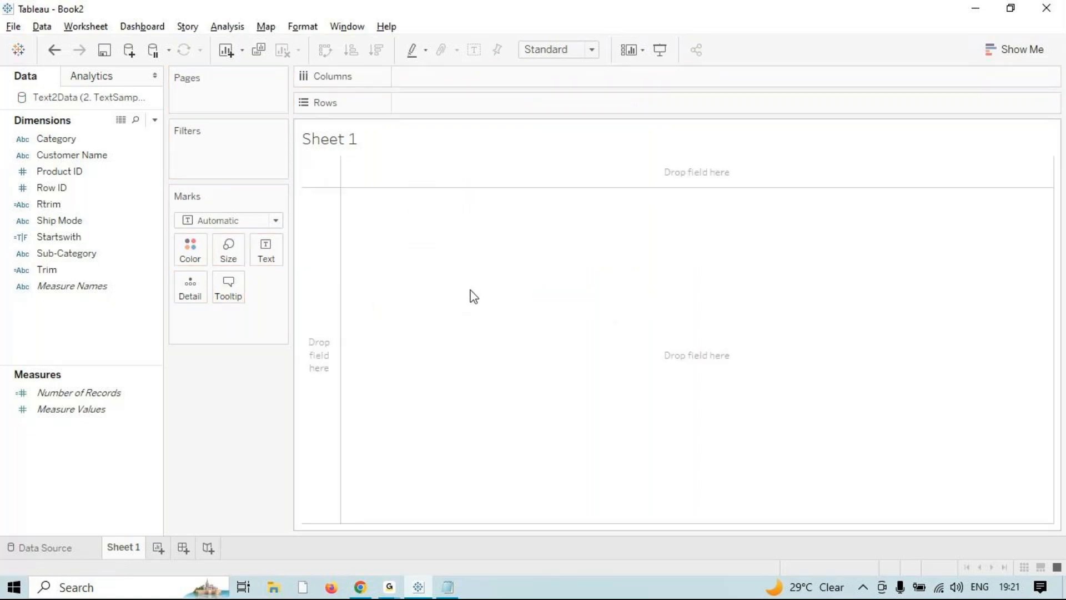
{"action": "left_click", "coordinate": [229, 27]}
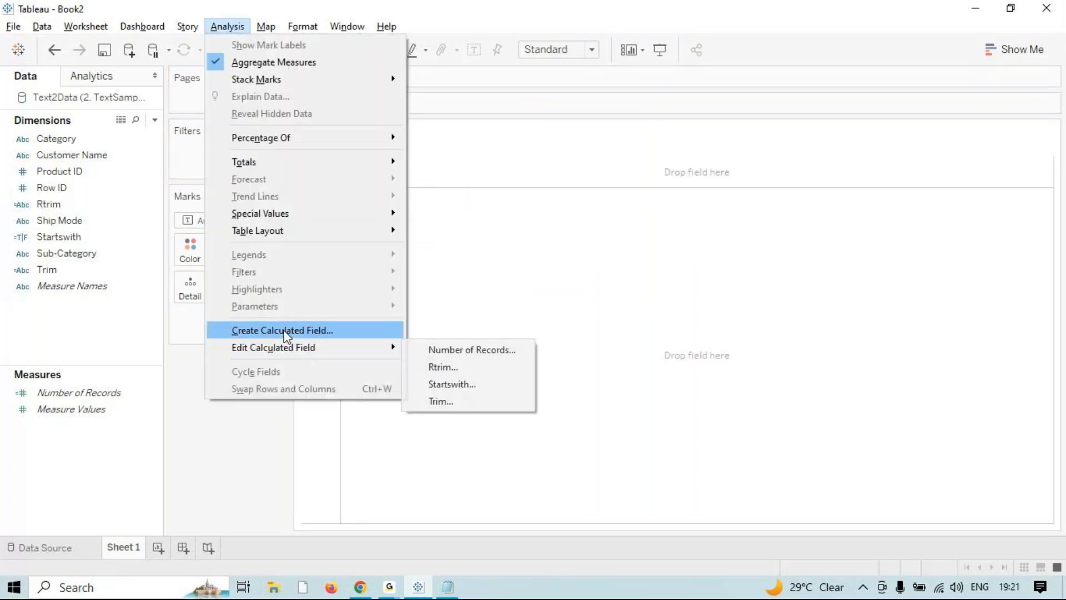
{"action": "left_click", "coordinate": [284, 331]}
{"action": "left_click", "coordinate": [772, 299]}
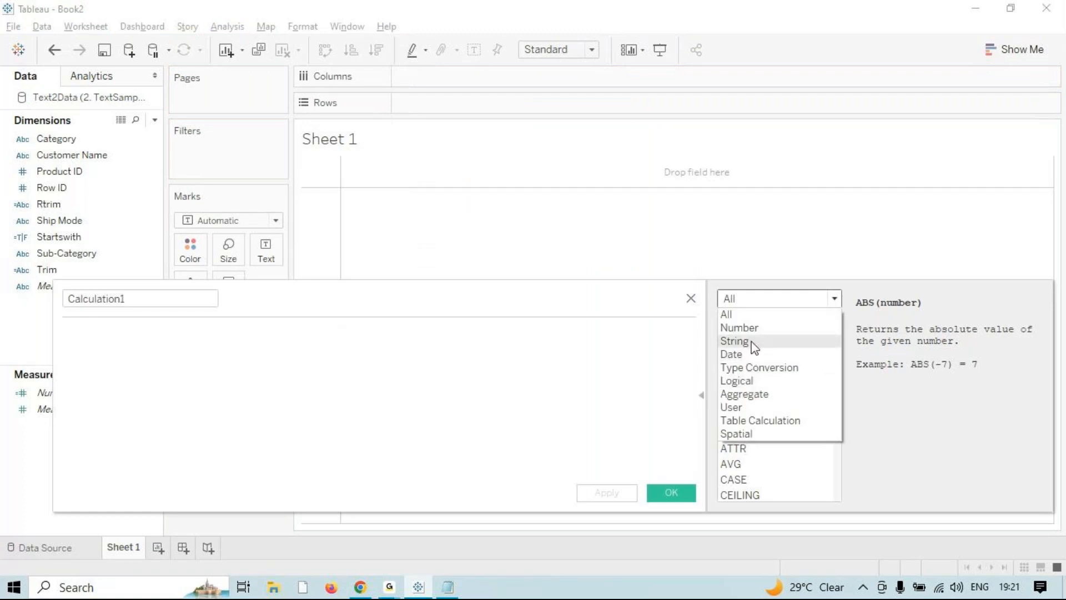
{"action": "left_click", "coordinate": [754, 344]}
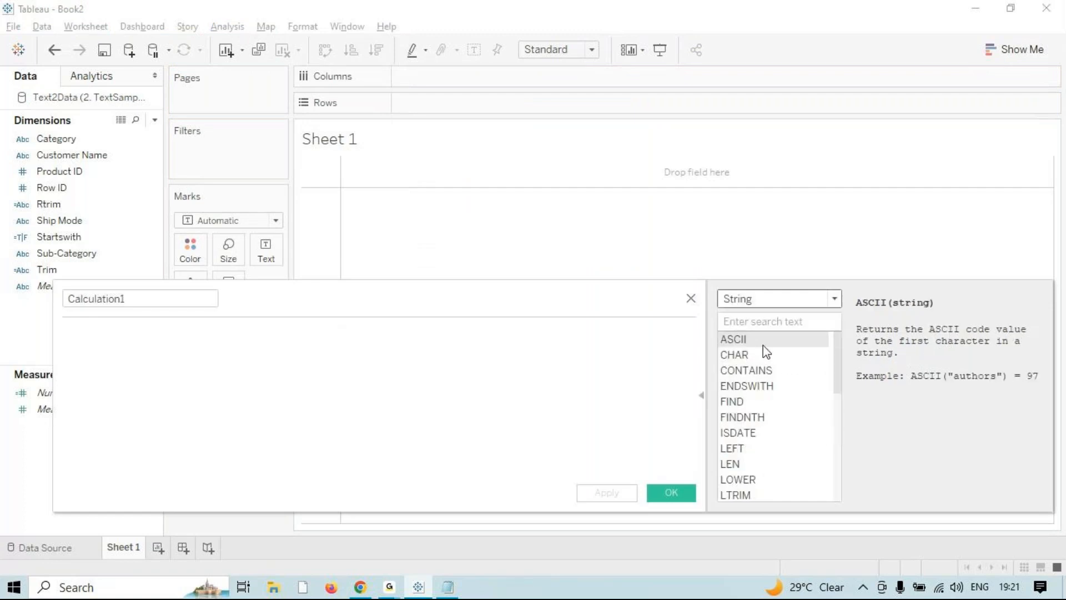
{"action": "left_click", "coordinate": [690, 298]}
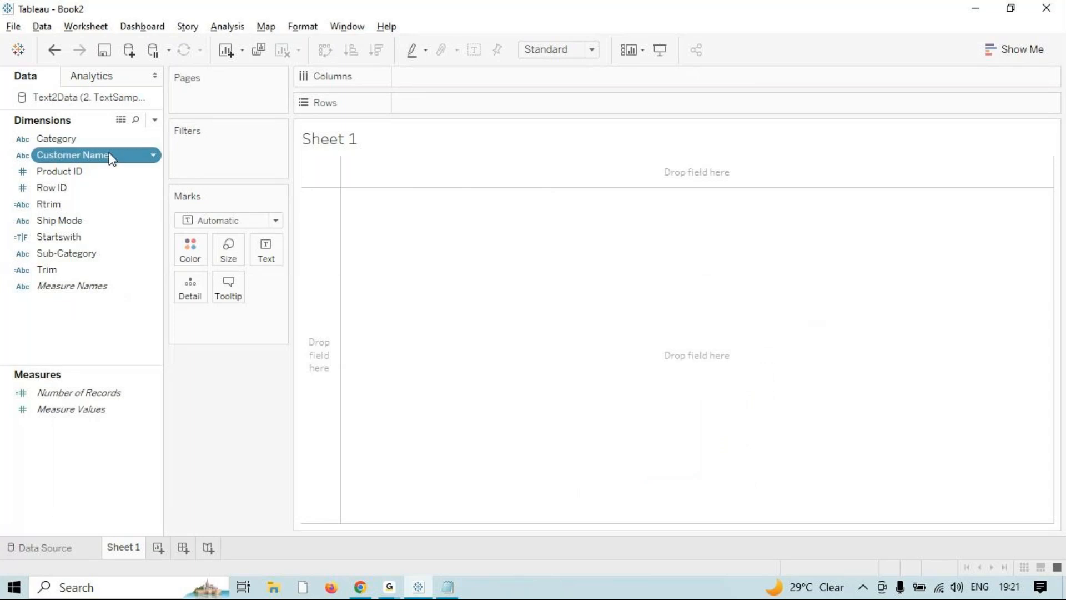
- Add Customer Name to the rows and create a new calculated field named Find
{"action": "double_click", "coordinate": [110, 155]}
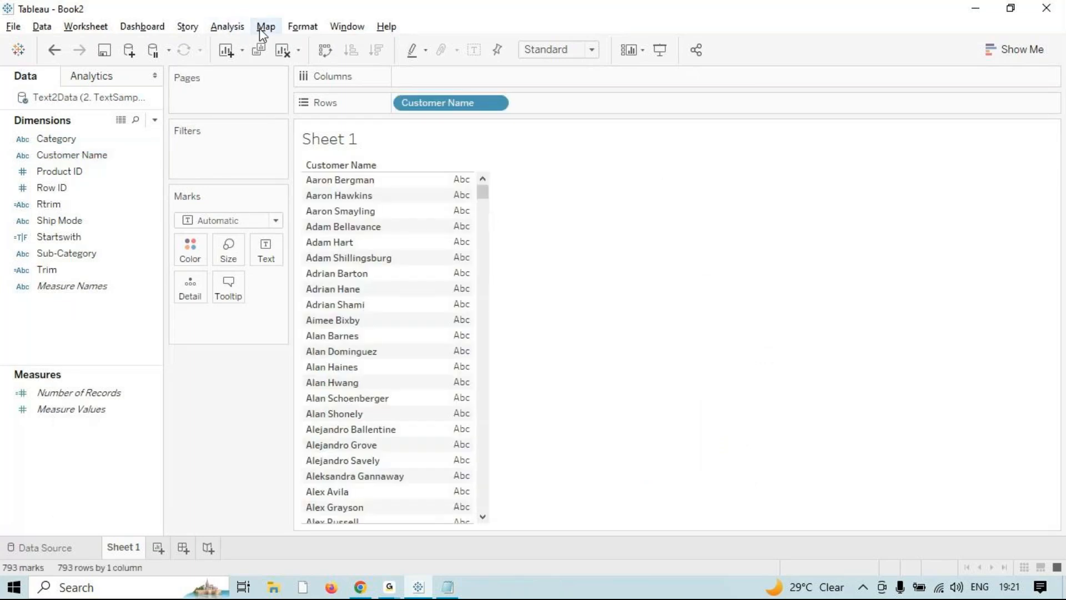
{"action": "left_click", "coordinate": [226, 26]}
{"action": "mouse_move", "coordinate": [266, 27]}
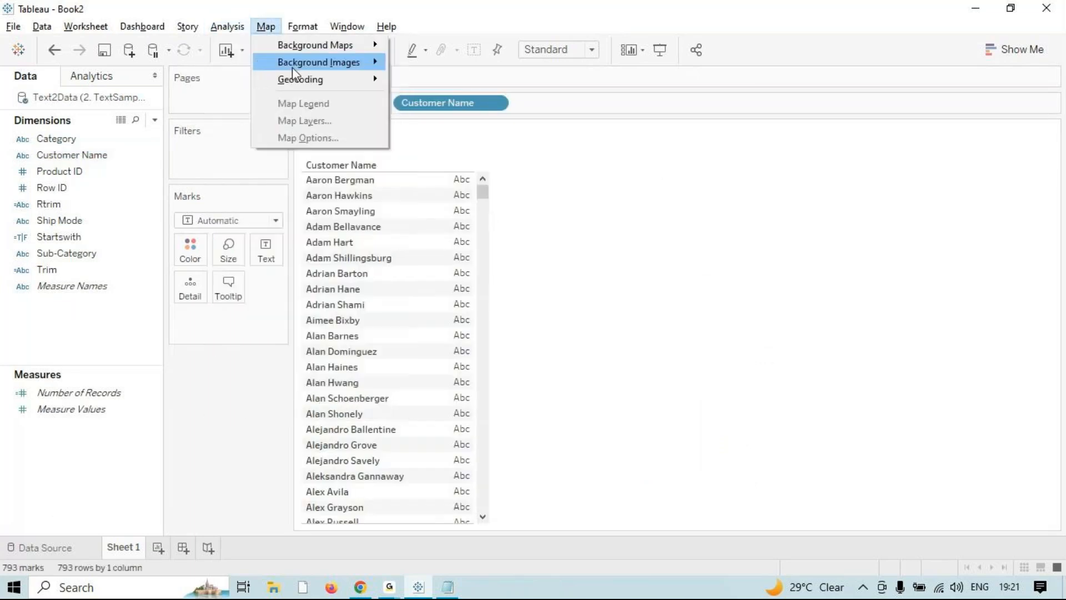
{"action": "mouse_move", "coordinate": [226, 29]}
{"action": "left_click", "coordinate": [257, 344]}
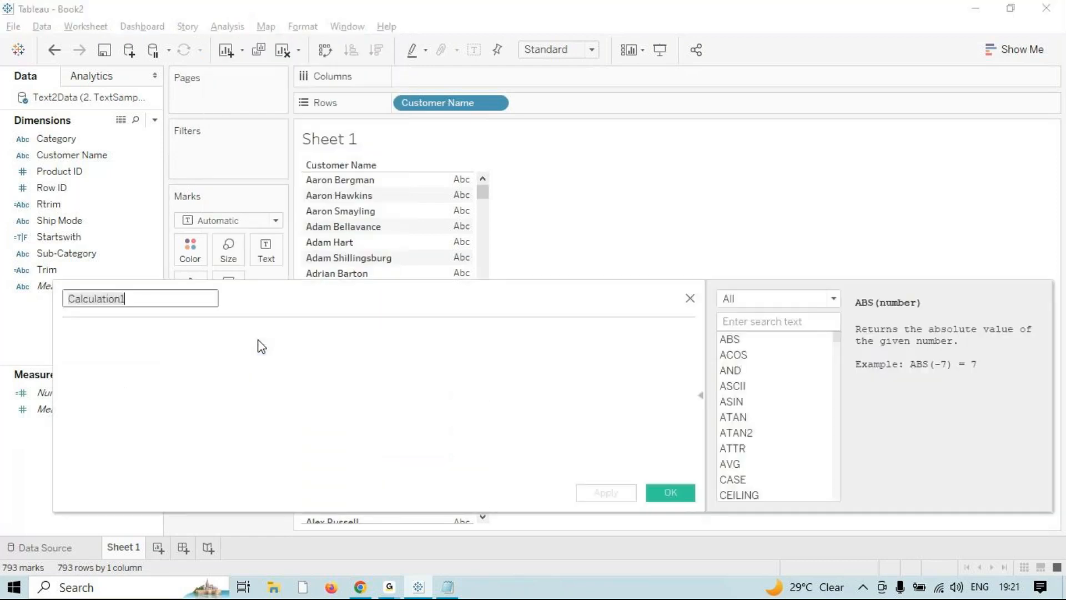
{"action": "type", "text": "Find"}
- Enter the formula FIND([Customer Name],"dam") for the Find field and save the calculation
{"action": "left_click", "coordinate": [329, 345]}
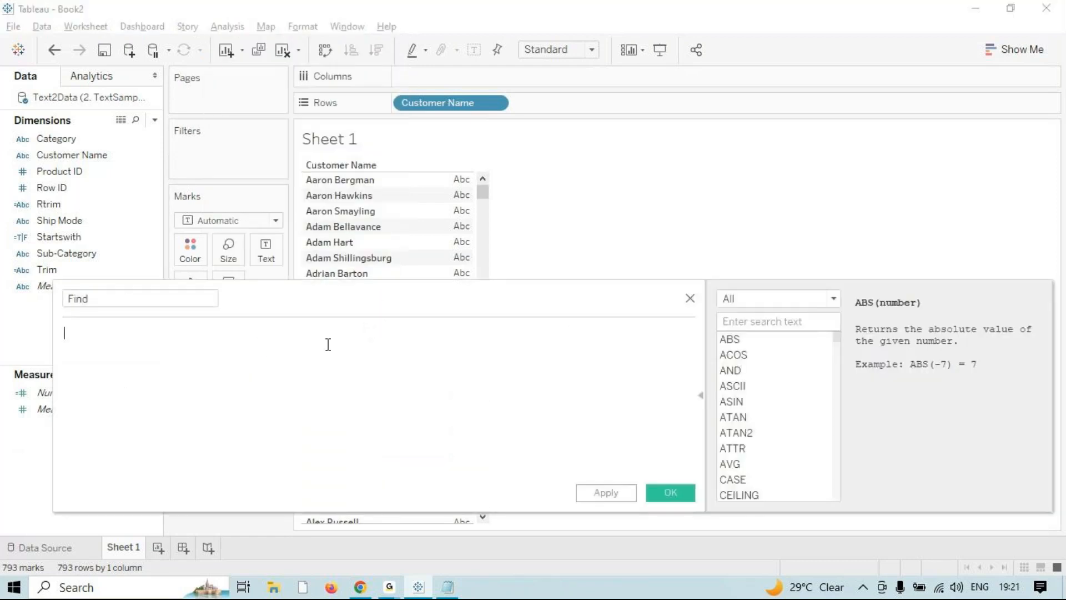
{"action": "type", "text": "fin"}
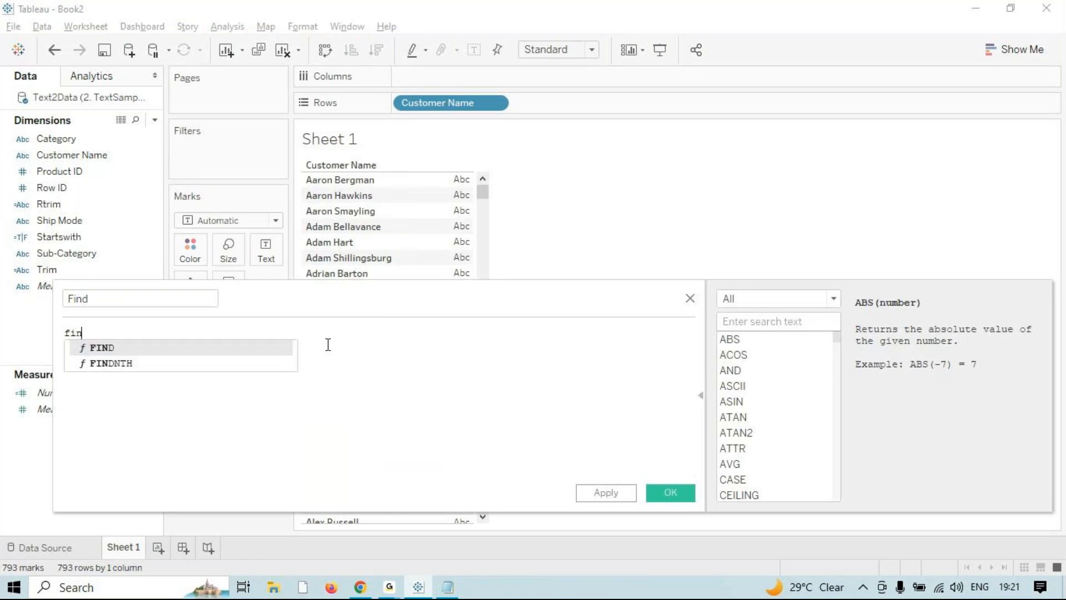
{"action": "key", "text": "Return"}
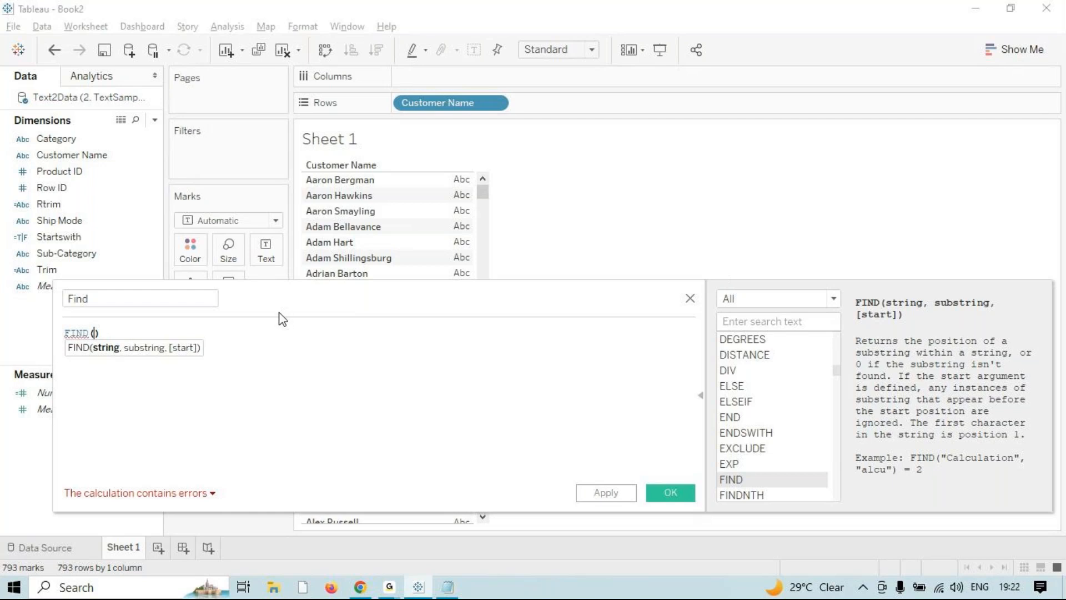
{"action": "type", "text": "cu"}
{"action": "key", "text": "Return"}
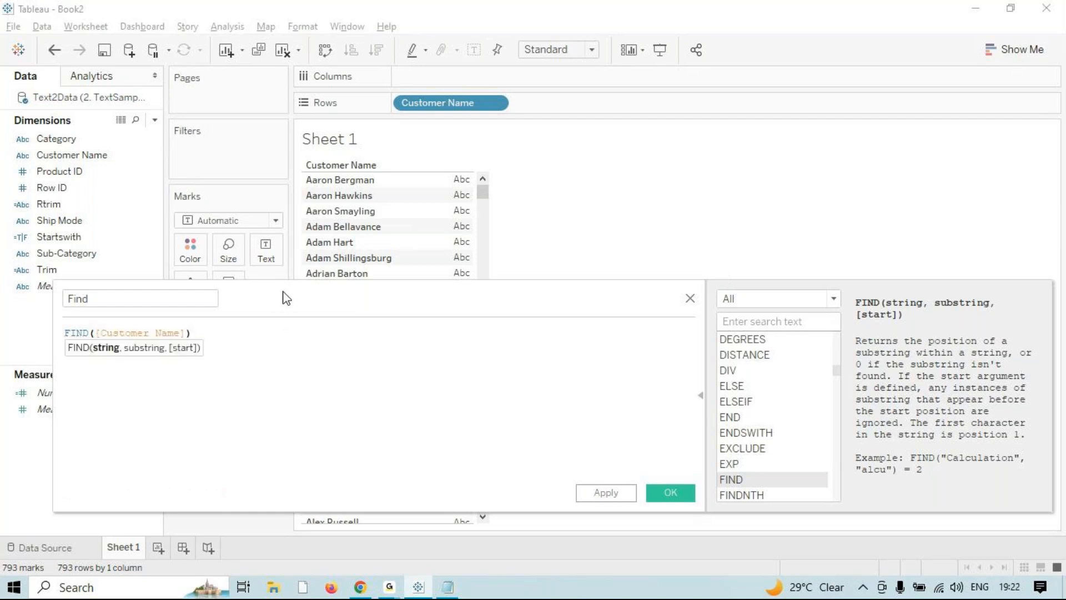
{"action": "type", "text": ","}
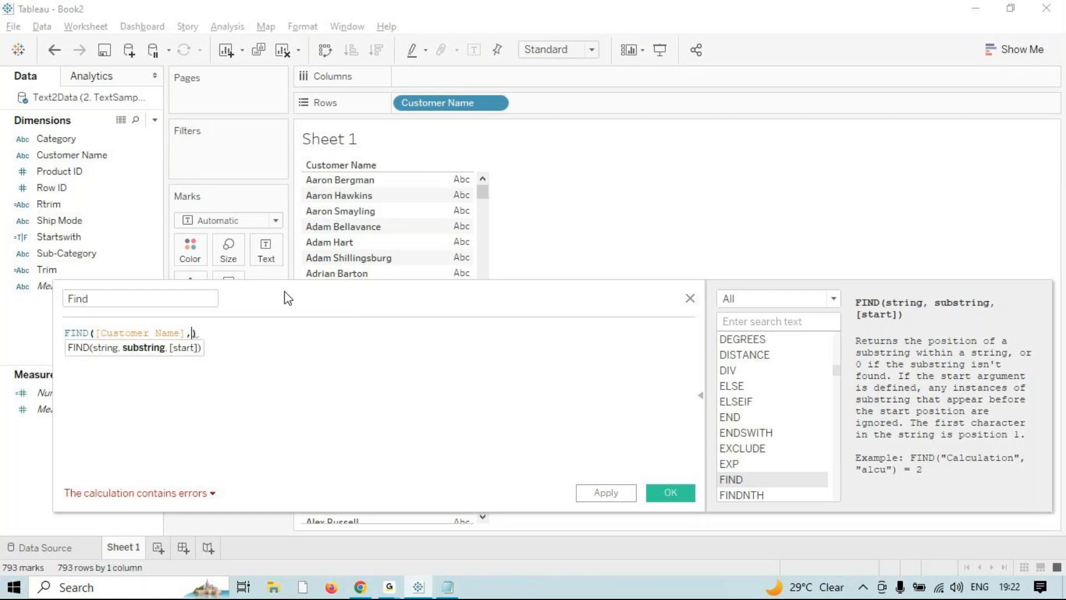
{"action": "type", "text": "\"dam"}
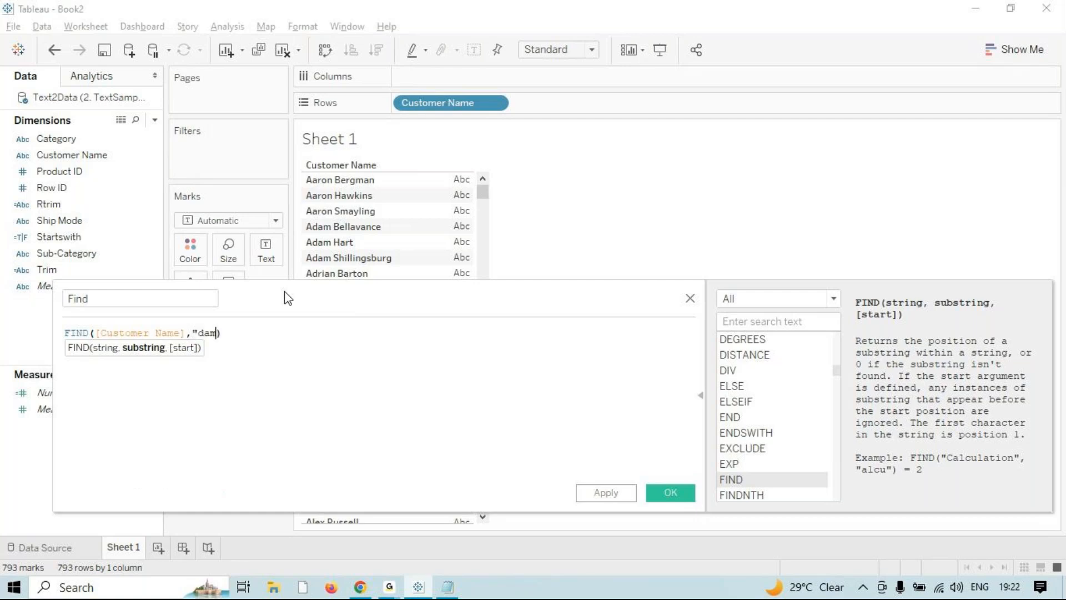
{"action": "type", "text": "\""}
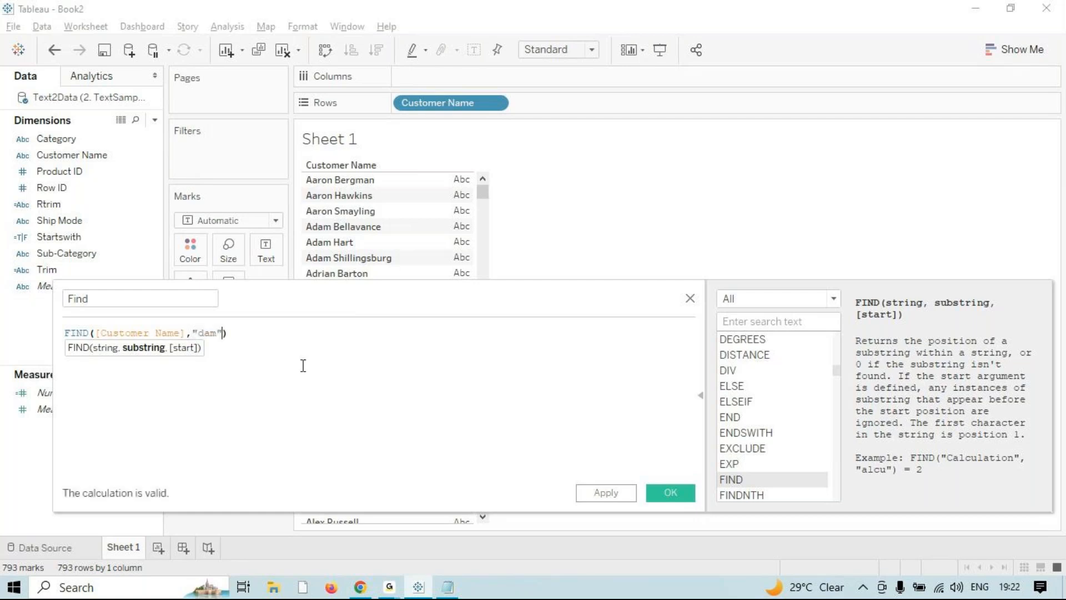
{"action": "left_click", "coordinate": [605, 494]}
{"action": "left_click", "coordinate": [678, 497]}
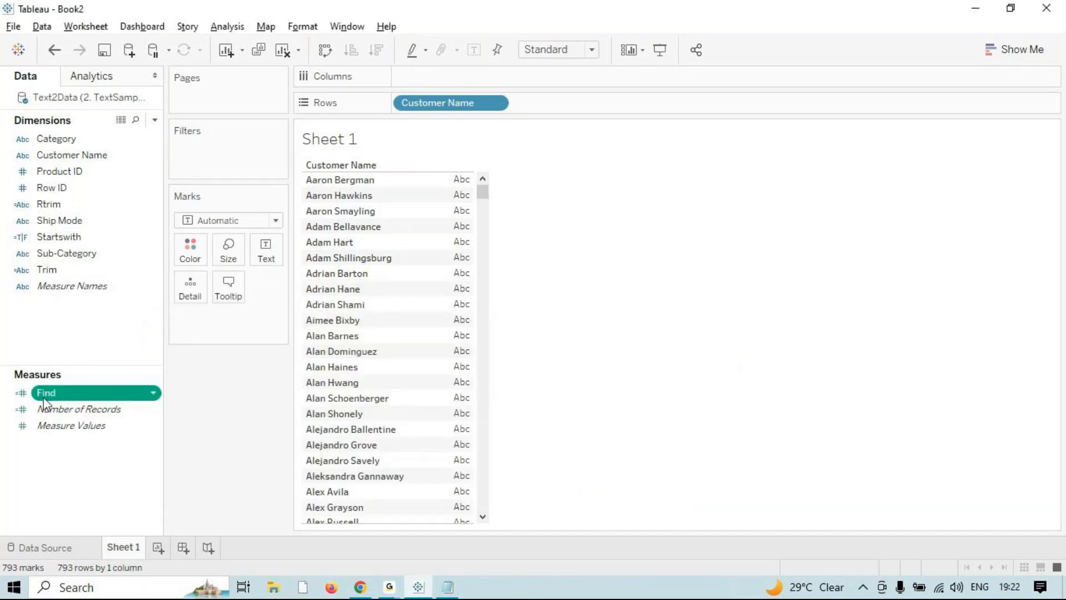
- Place the Find measure in the table as the text value beside each customer name
{"action": "left_click_drag", "start_coordinate": [45, 395], "coordinate": [449, 306]}
{"action": "left_click_drag", "start_coordinate": [481, 202], "coordinate": [495, 181]}
- Examine the Find values of the customers whose names contain "dam"
{"action": "left_click", "coordinate": [436, 228]}
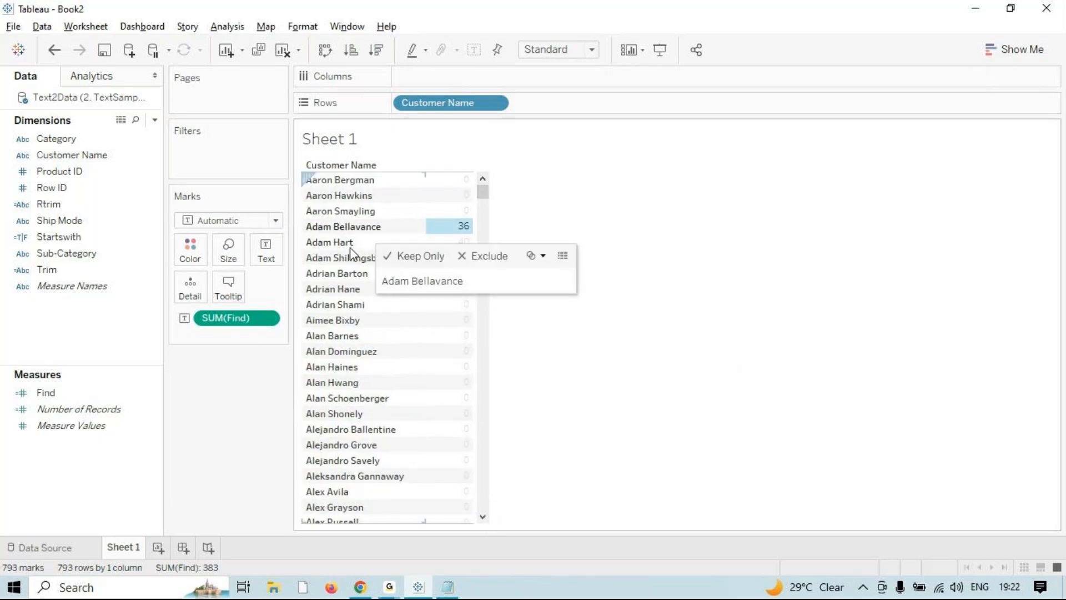
{"action": "left_click", "coordinate": [677, 420]}
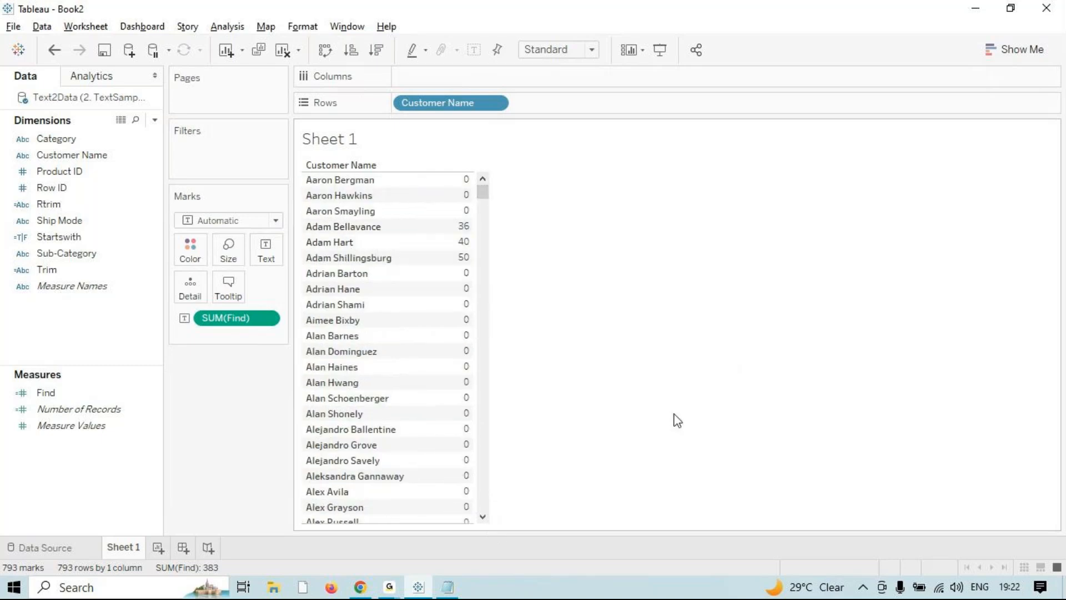
{"action": "left_click", "coordinate": [448, 227]}
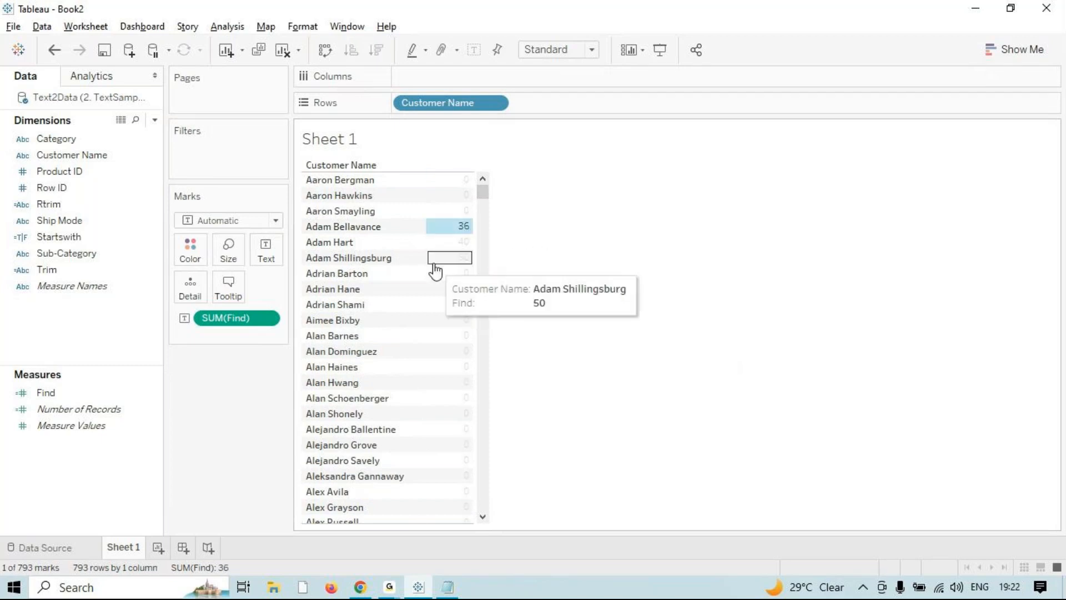
{"action": "left_click", "coordinate": [454, 266]}
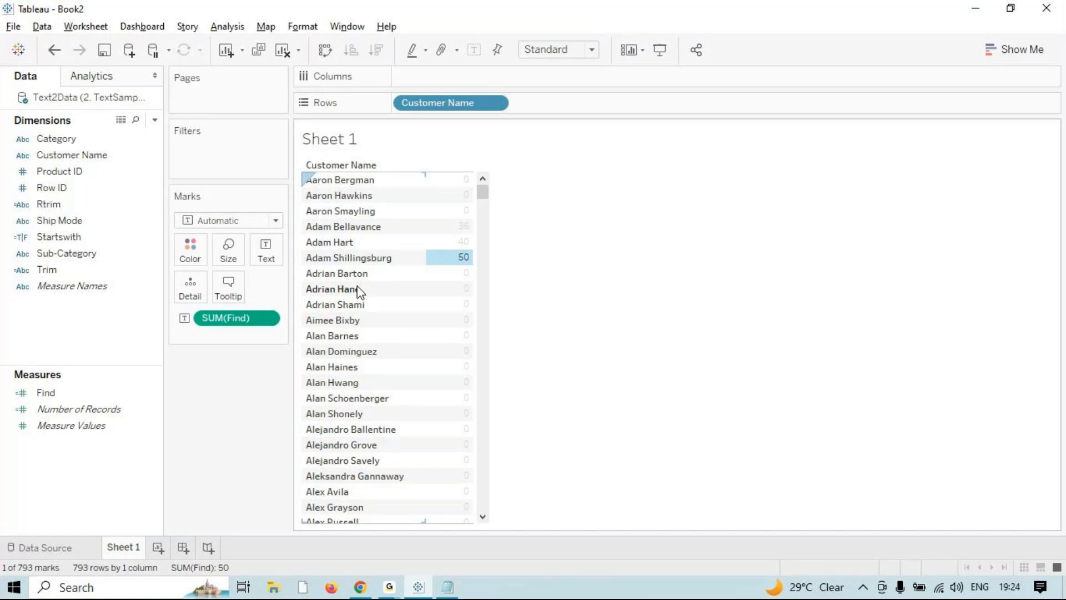
{"action": "key", "text": "alt+Tab"}
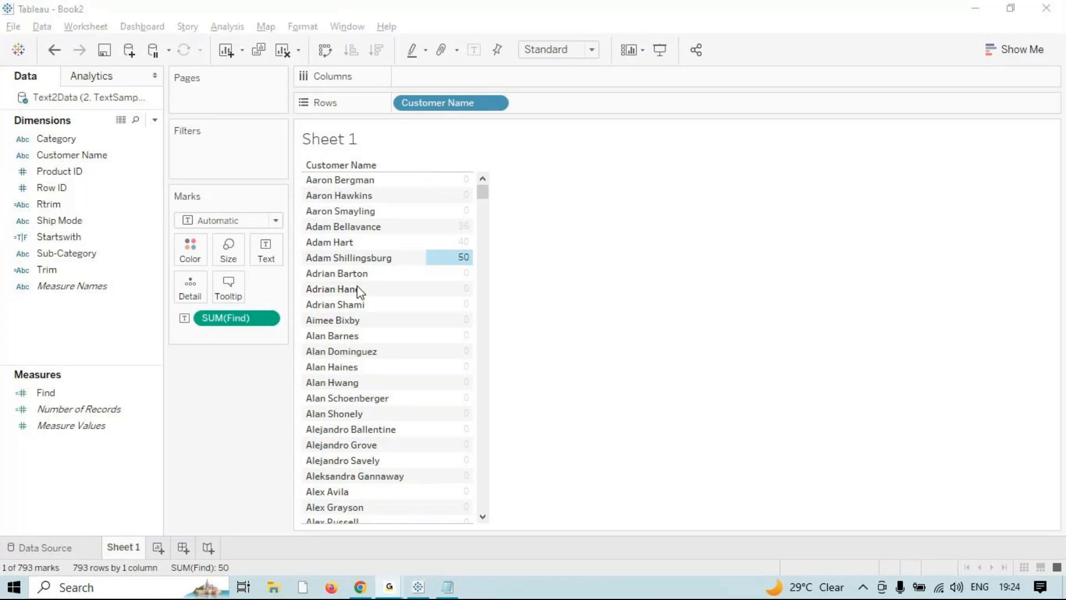
{"action": "key", "text": "alt+Tab"}
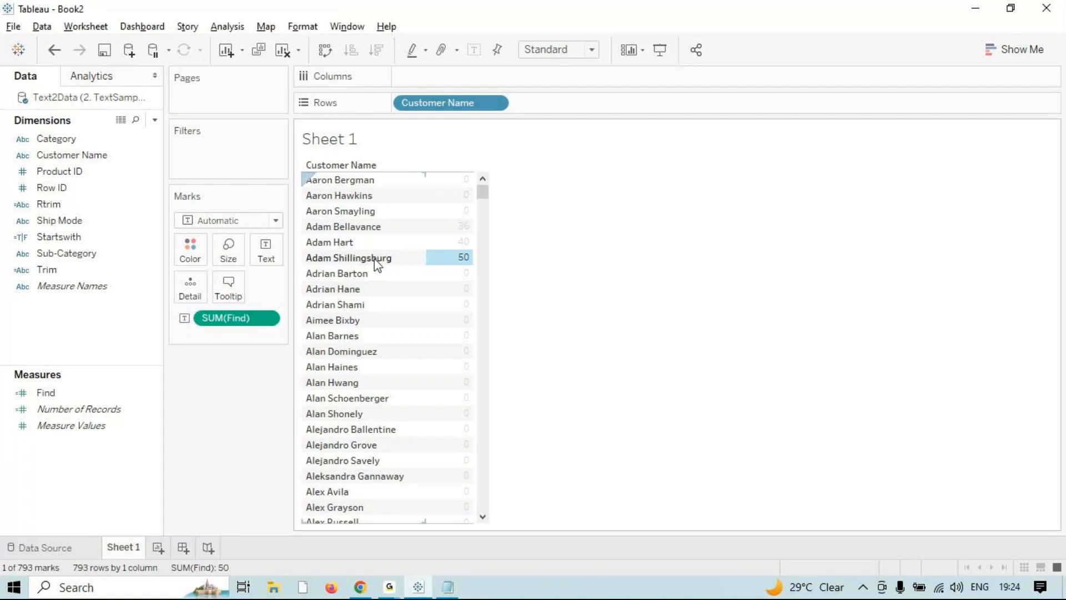
{"action": "left_click", "coordinate": [437, 226]}
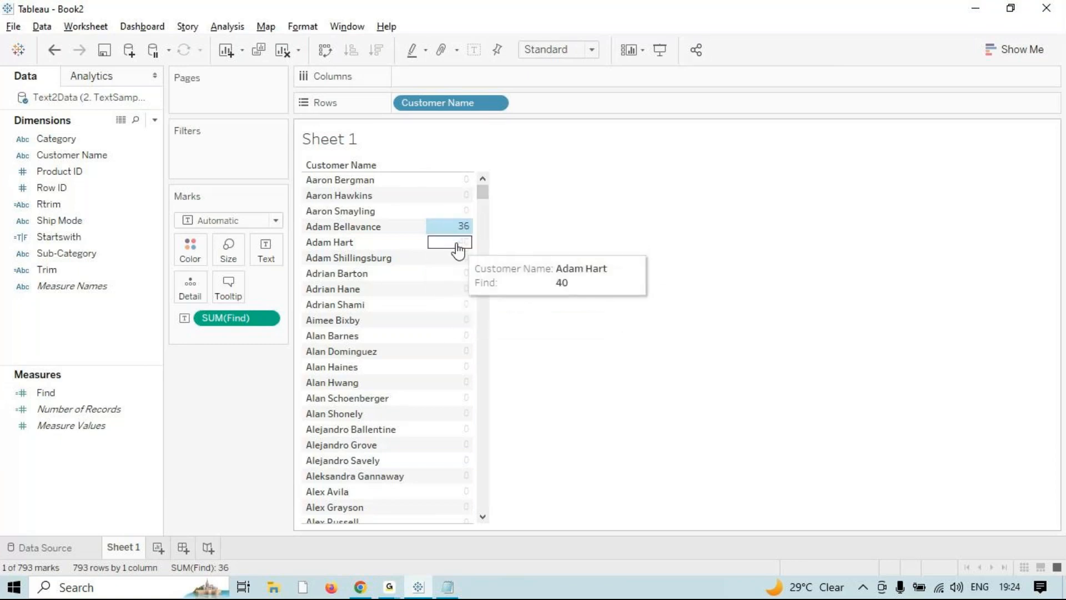
{"action": "left_click", "coordinate": [227, 26]}
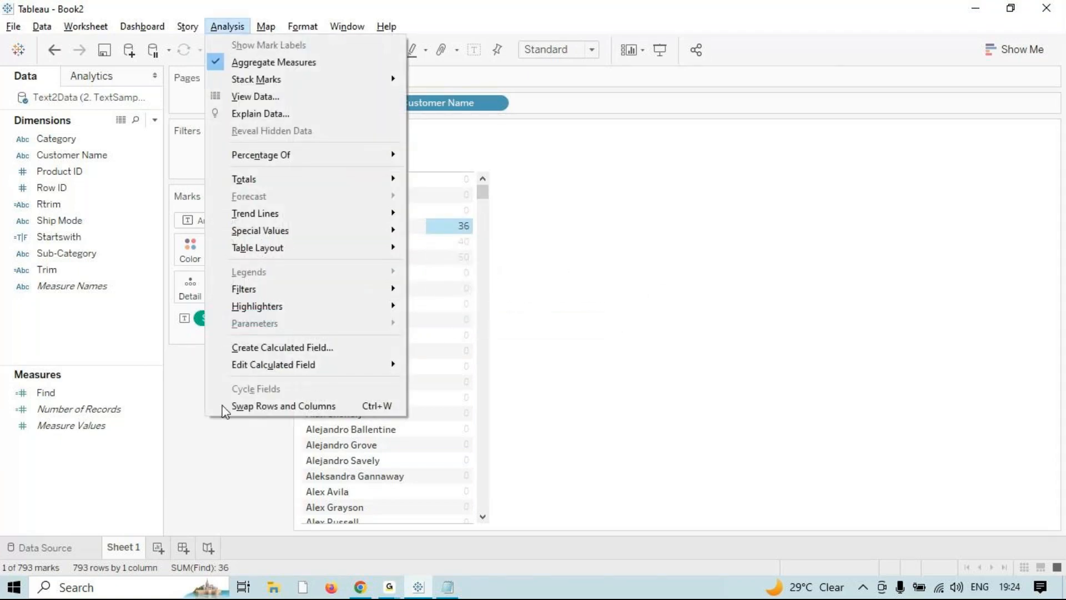
{"action": "left_click", "coordinate": [108, 328]}
{"action": "left_click", "coordinate": [49, 270]}
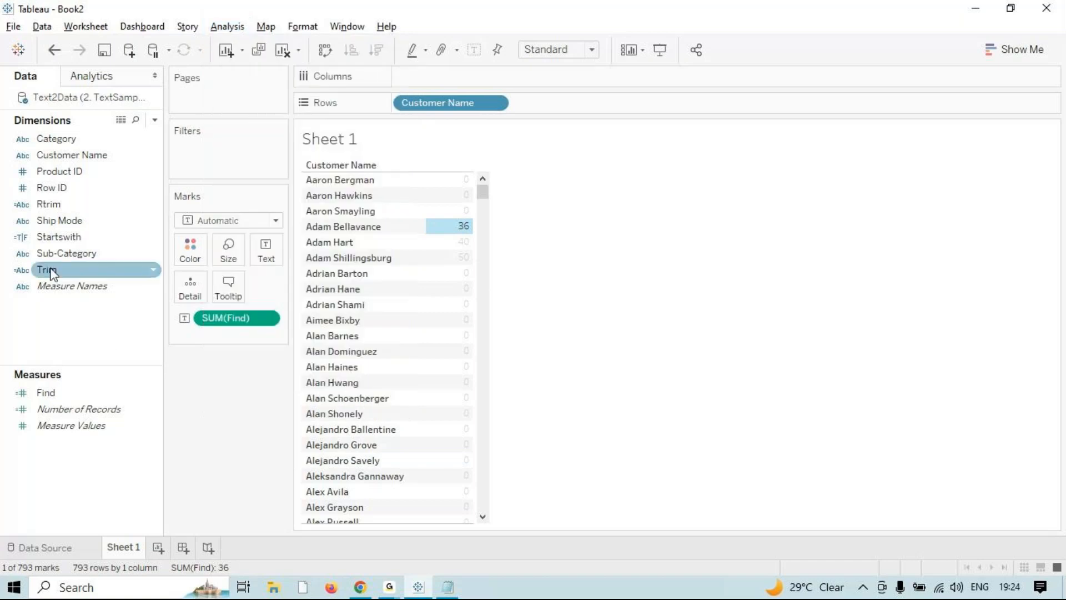
{"action": "right_click", "coordinate": [50, 272]}
{"action": "left_click", "coordinate": [45, 395]}
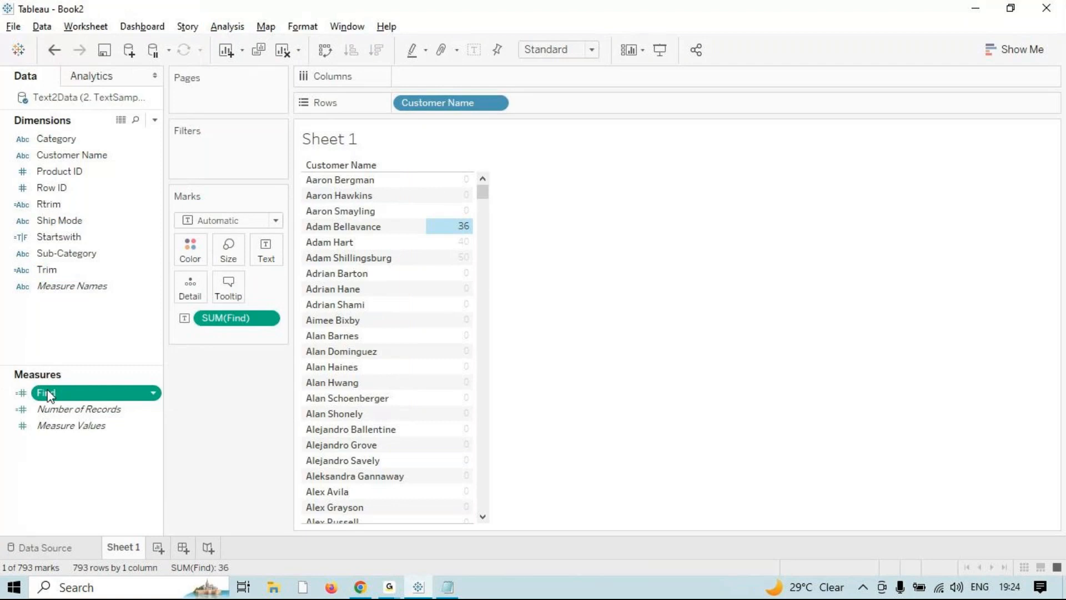
{"action": "mouse_move", "coordinate": [49, 394]}
{"action": "left_mouse_down"}
{"action": "mouse_move", "coordinate": [53, 338]}
{"action": "mouse_move", "coordinate": [51, 387]}
{"action": "left_mouse_up"}
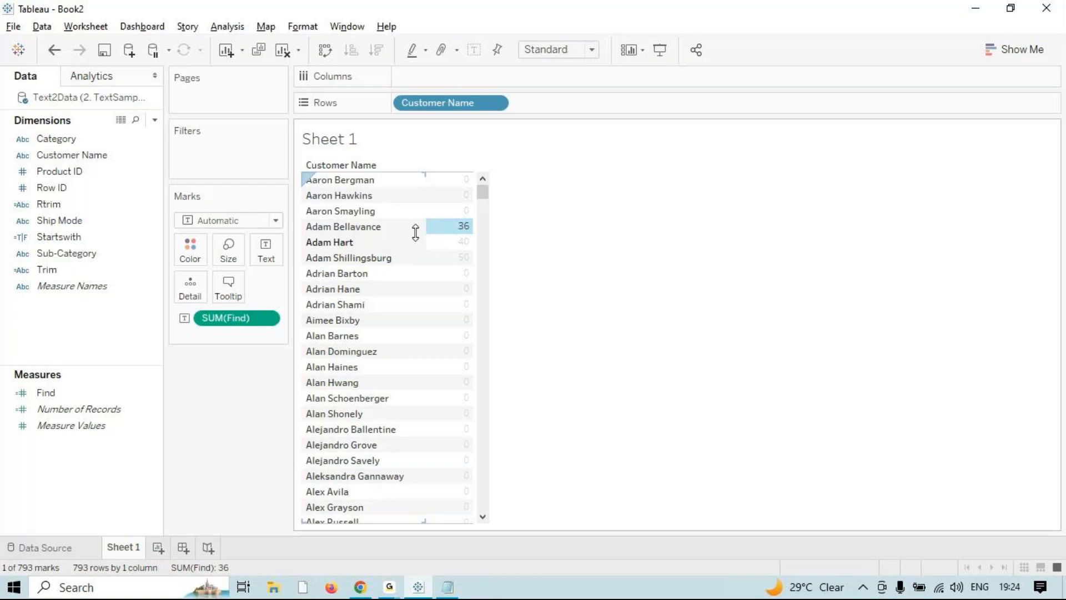
- Convert the Find measure from continuous to discrete
{"action": "mouse_move", "coordinate": [456, 251]}
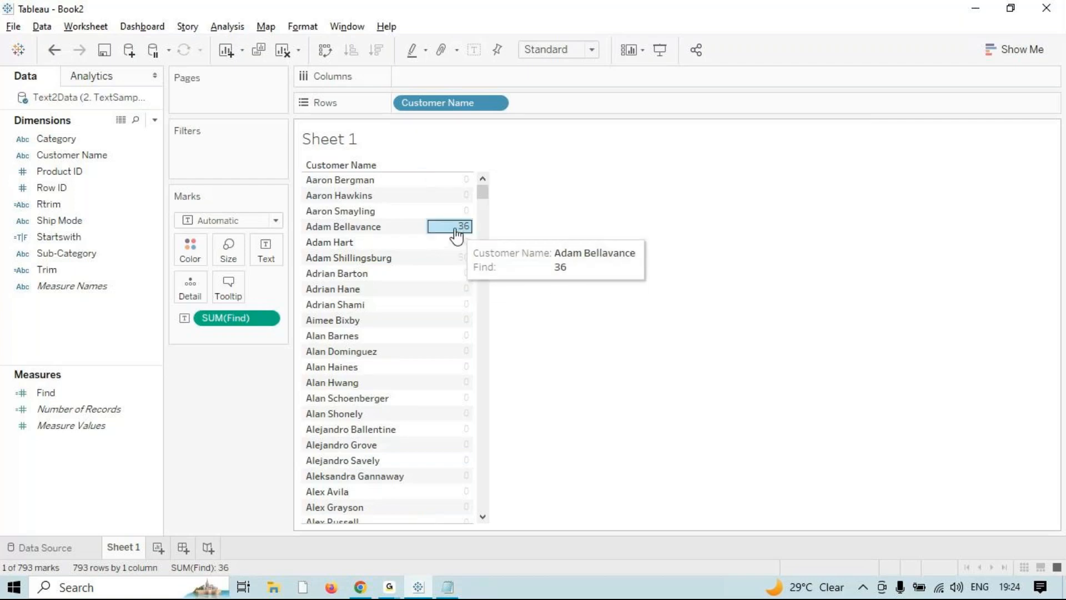
{"action": "left_click", "coordinate": [86, 394]}
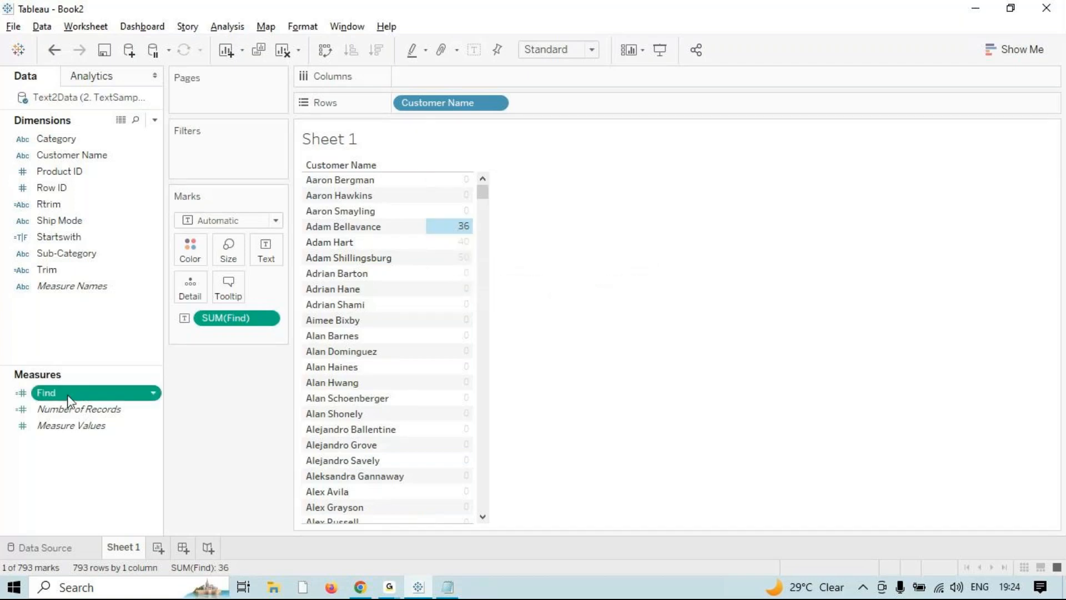
{"action": "right_click", "coordinate": [68, 394]}
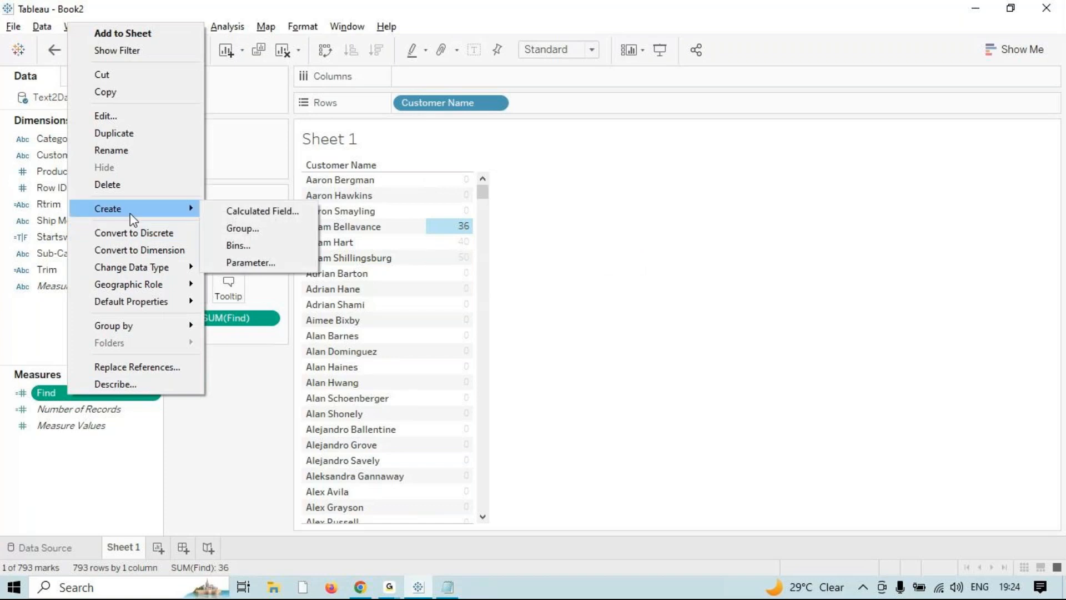
{"action": "left_click", "coordinate": [130, 234]}
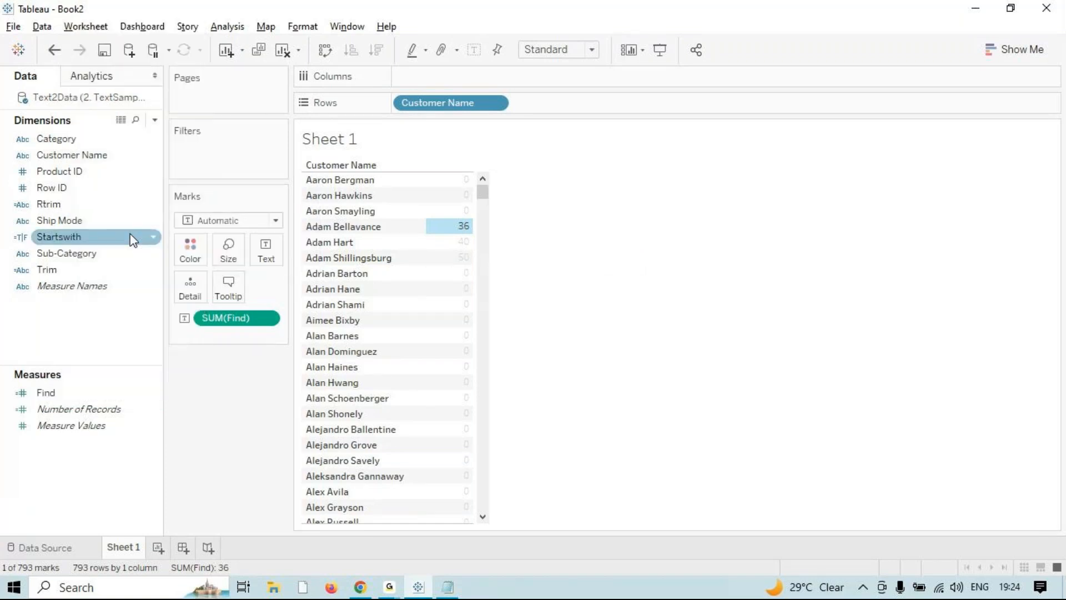
- Make Find a dimension and replace the SUM(Find) text values with Find as a row field beside Customer Name
{"action": "left_click_drag", "start_coordinate": [55, 393], "coordinate": [74, 328]}
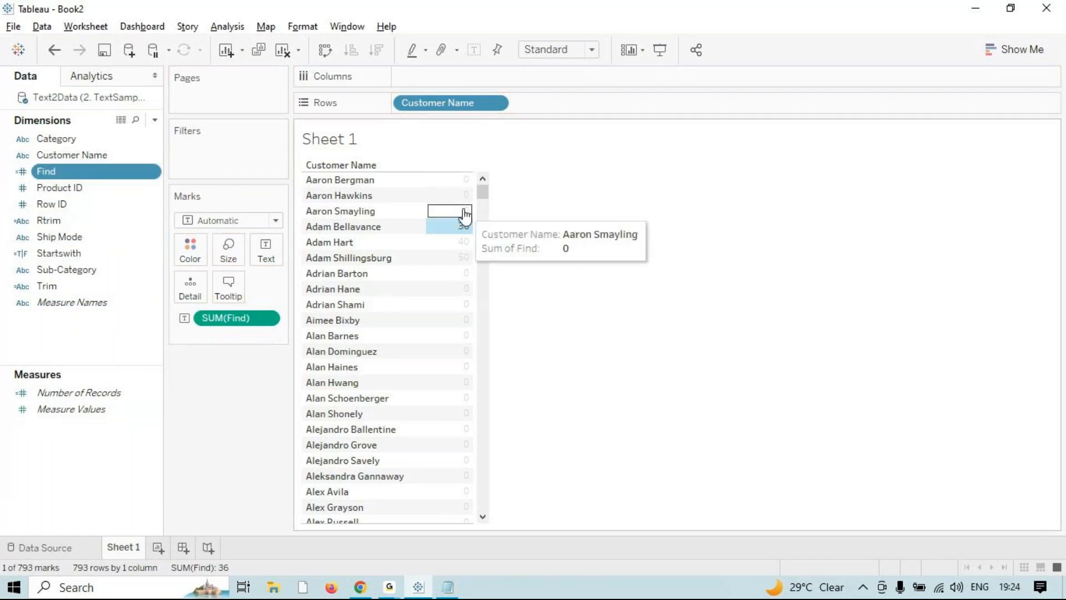
{"action": "left_click_drag", "start_coordinate": [238, 317], "coordinate": [160, 352]}
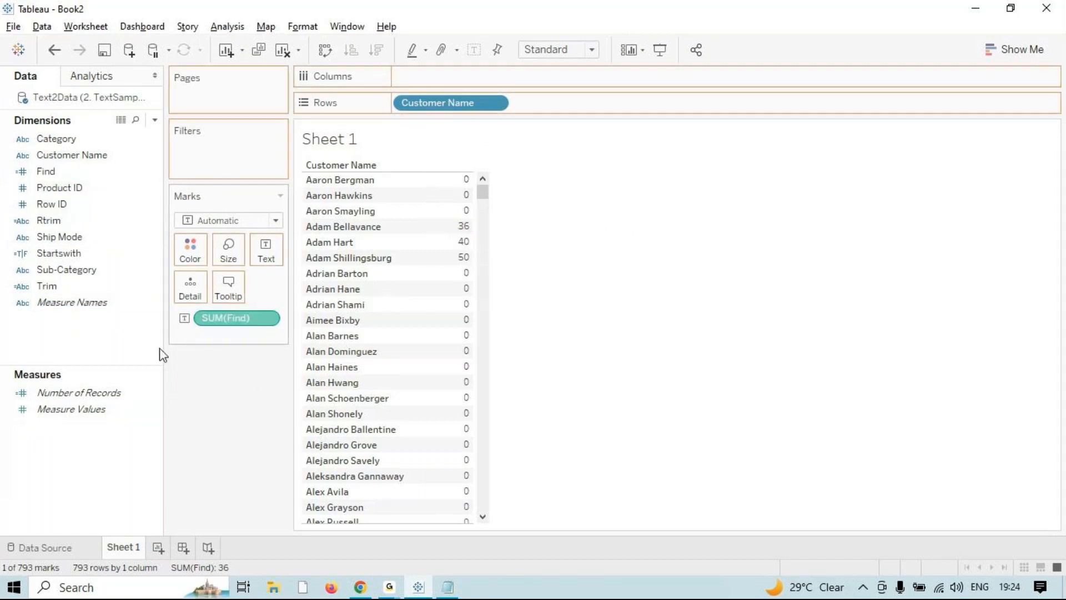
{"action": "left_click", "coordinate": [50, 221]}
{"action": "left_click_drag", "start_coordinate": [48, 171], "coordinate": [451, 308]}
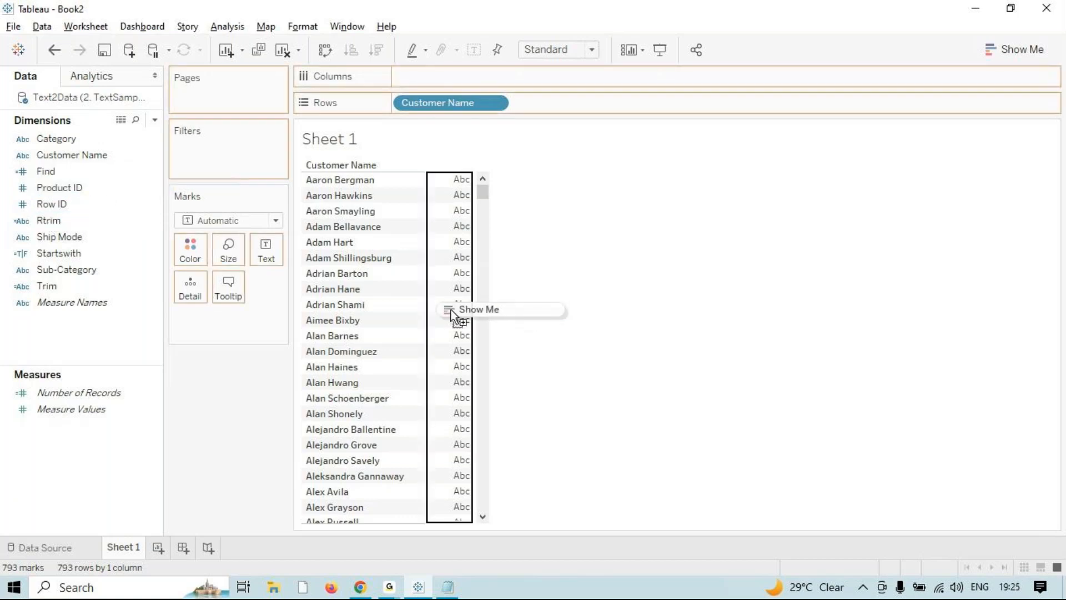
{"action": "left_click_drag", "start_coordinate": [451, 309], "coordinate": [449, 310]}
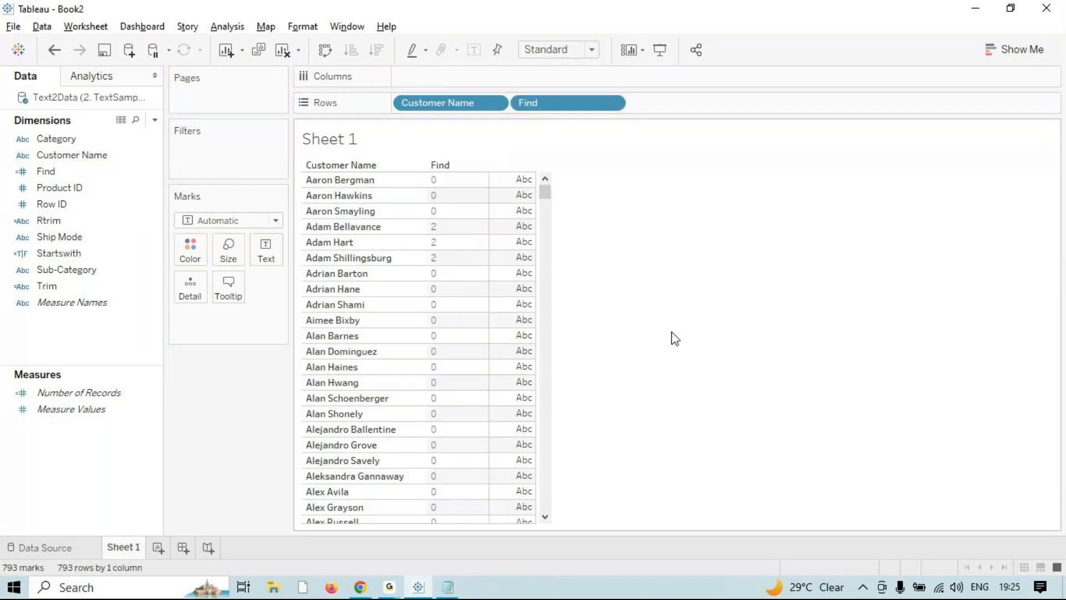
- Check the Find values in the rows of the customers whose names contain "dam"
{"action": "left_click", "coordinate": [441, 230]}
{"action": "left_click", "coordinate": [437, 243]}
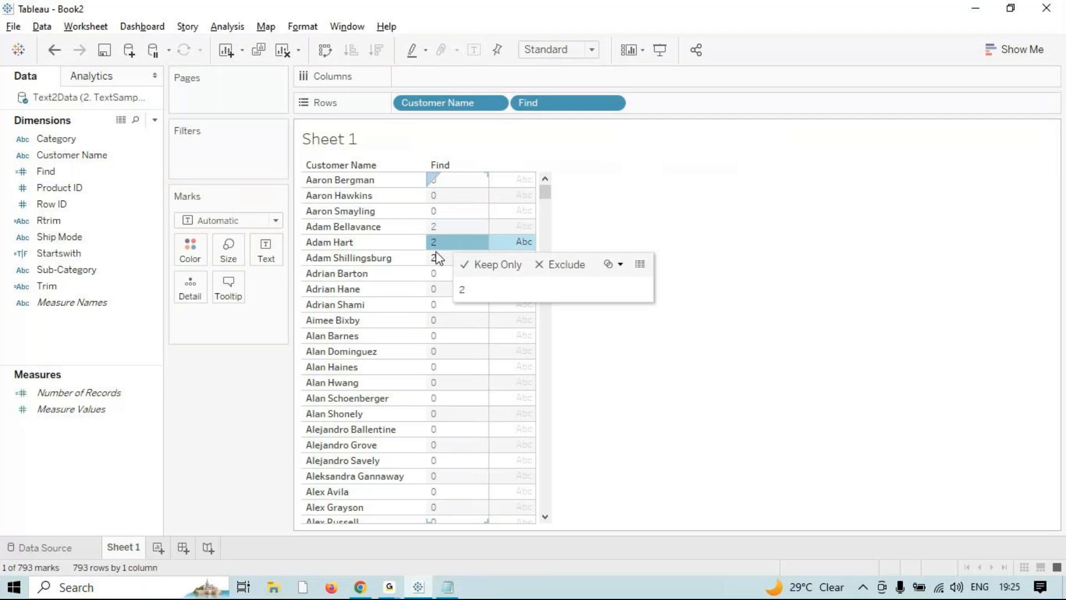
{"action": "left_click", "coordinate": [438, 257]}
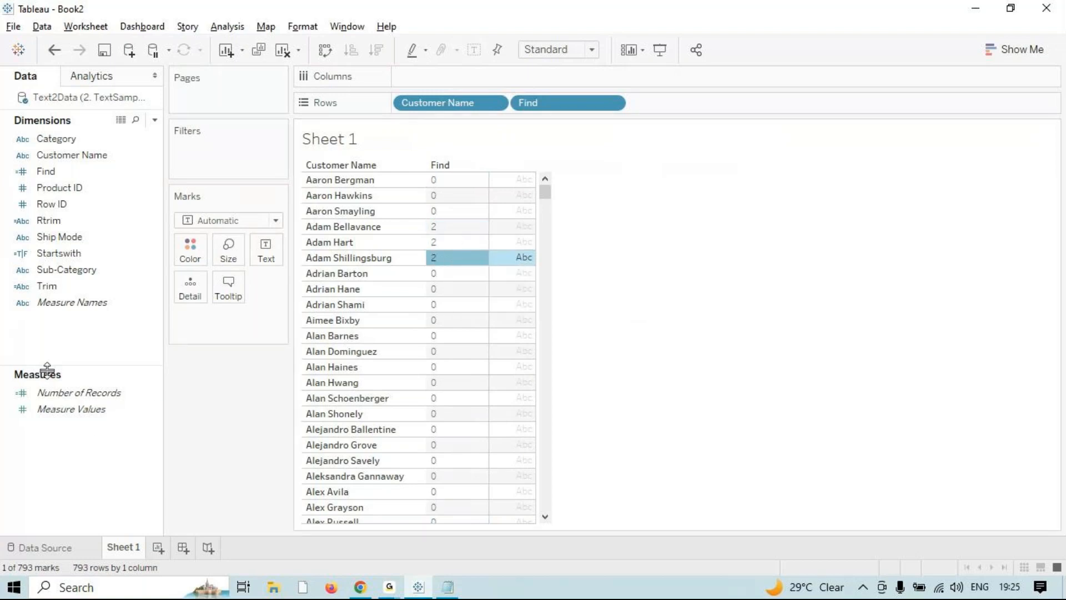
{"action": "left_click", "coordinate": [157, 409]}
{"action": "left_click_drag", "start_coordinate": [157, 409], "coordinate": [407, 481]}
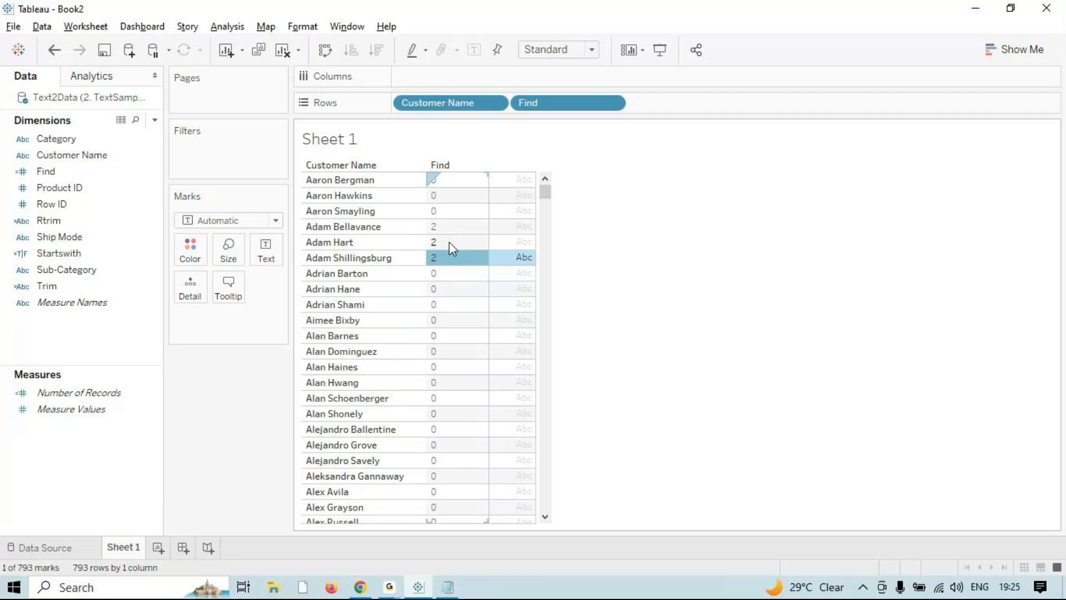
{"action": "left_click", "coordinate": [136, 255]}
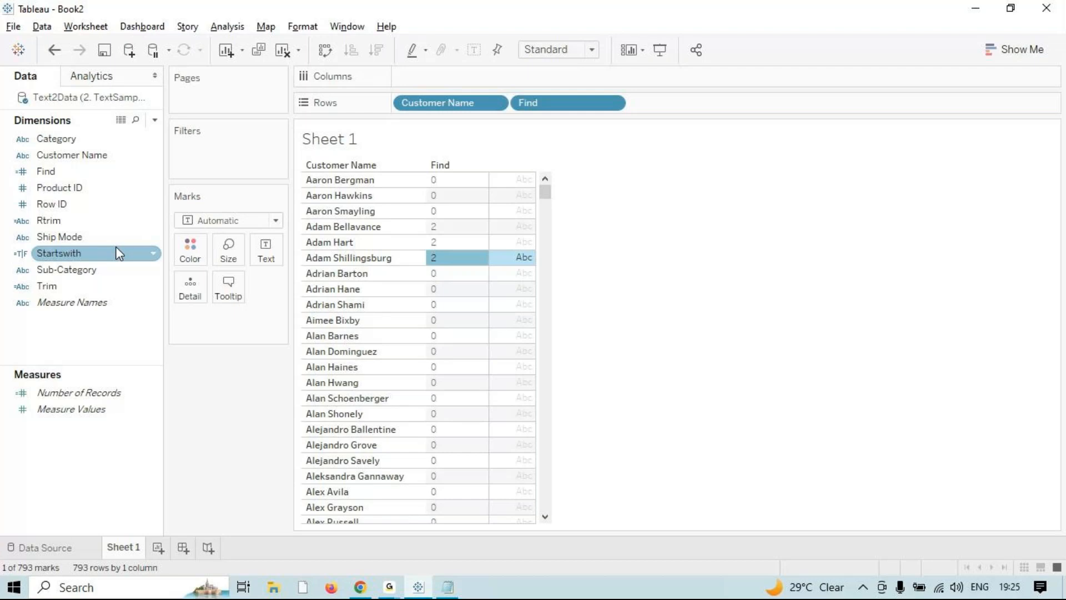
{"action": "left_click", "coordinate": [1, 100]}
{"action": "left_click", "coordinate": [76, 70]}
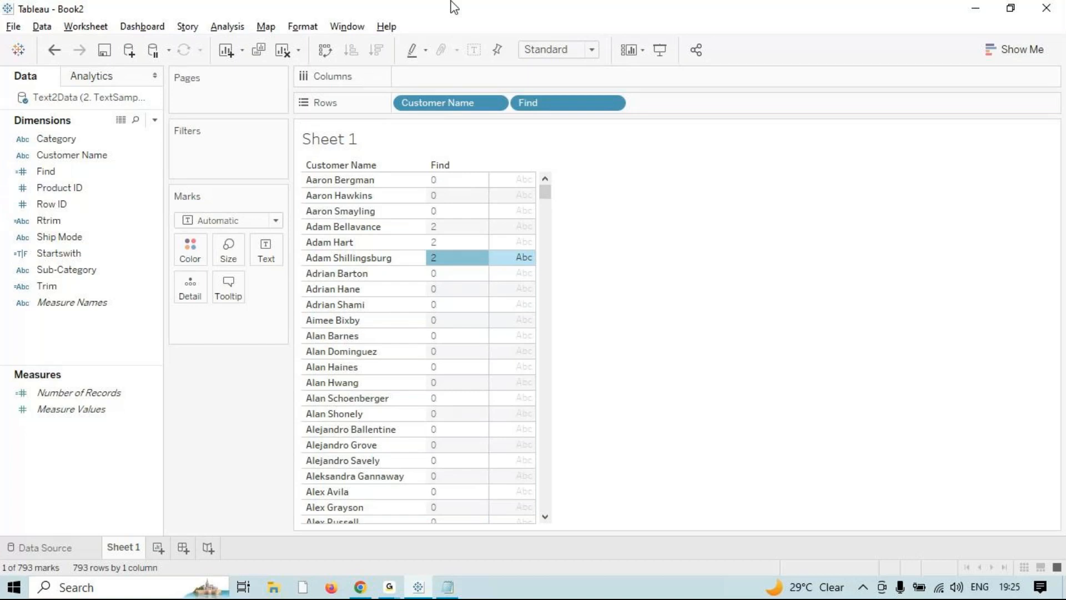
- Switch to File Explorer and open the Section 2 folder inside the DAX folder on the Desktop
{"action": "left_click", "coordinate": [273, 587]}
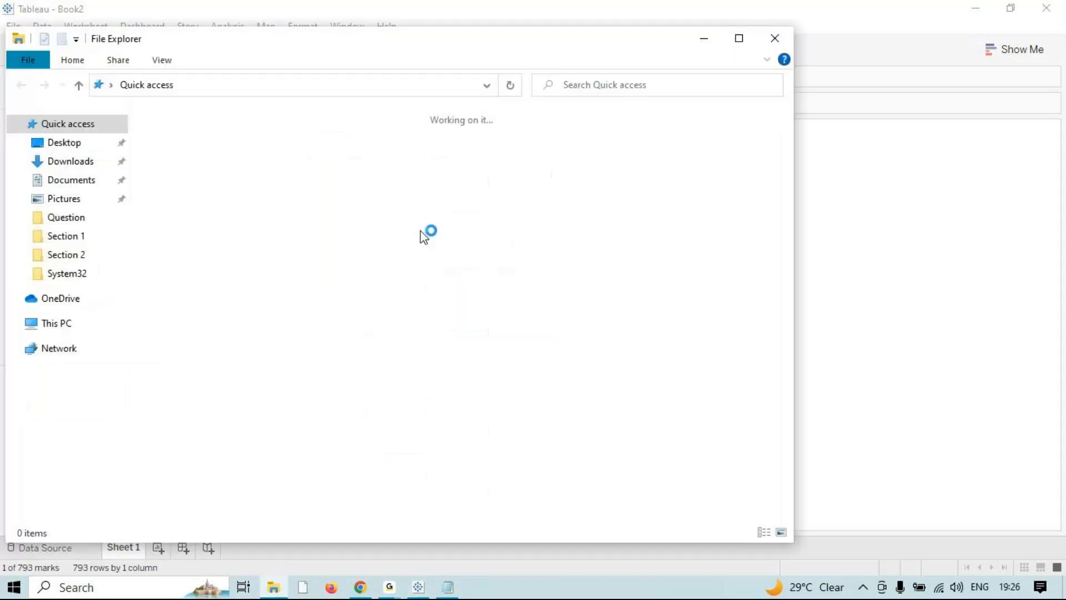
{"action": "left_click", "coordinate": [67, 162]}
{"action": "left_click", "coordinate": [64, 142]}
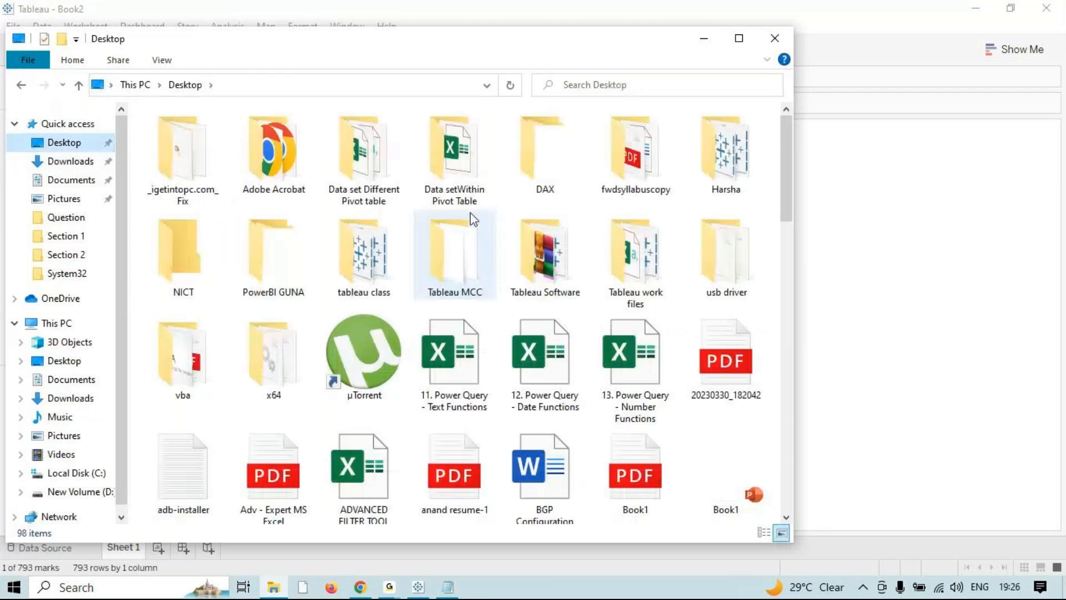
{"action": "double_click", "coordinate": [555, 166]}
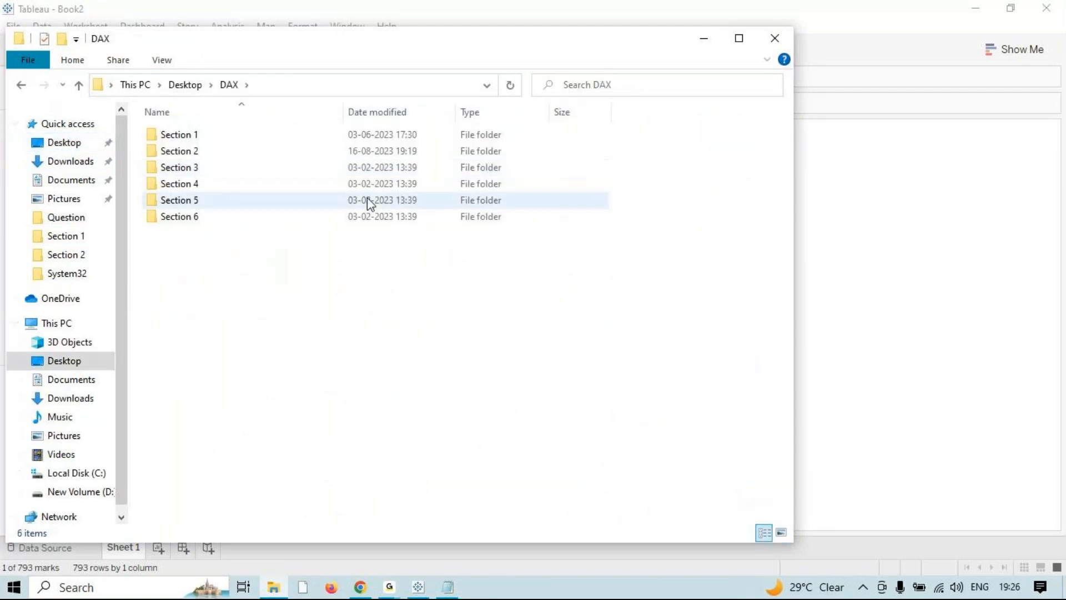
{"action": "double_click", "coordinate": [227, 153]}
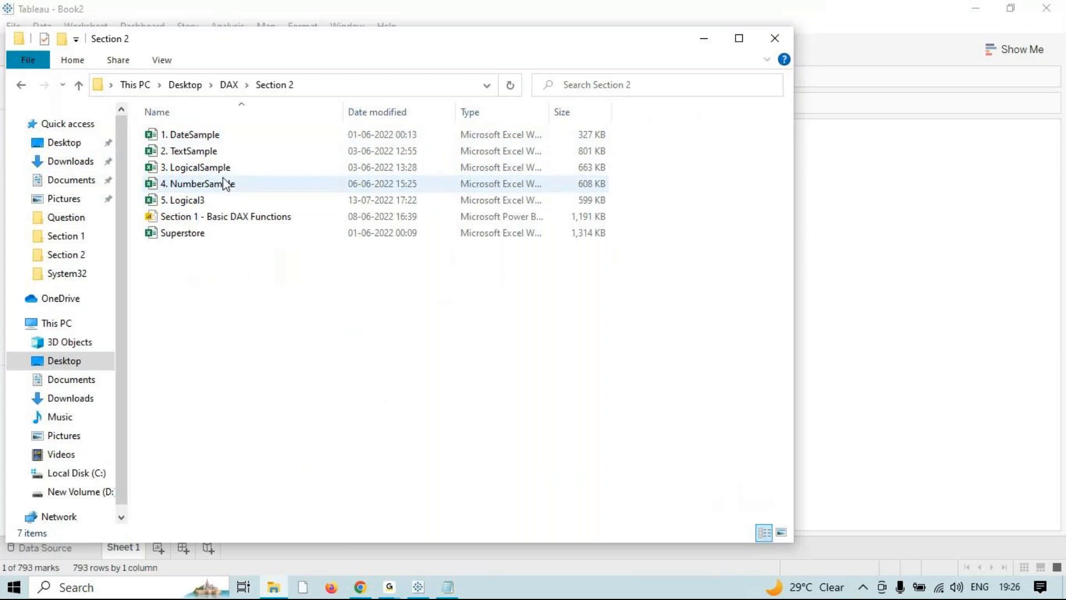
- Open the 1. DateSample workbook in Excel, look through its order rows, and close it
{"action": "double_click", "coordinate": [225, 138]}
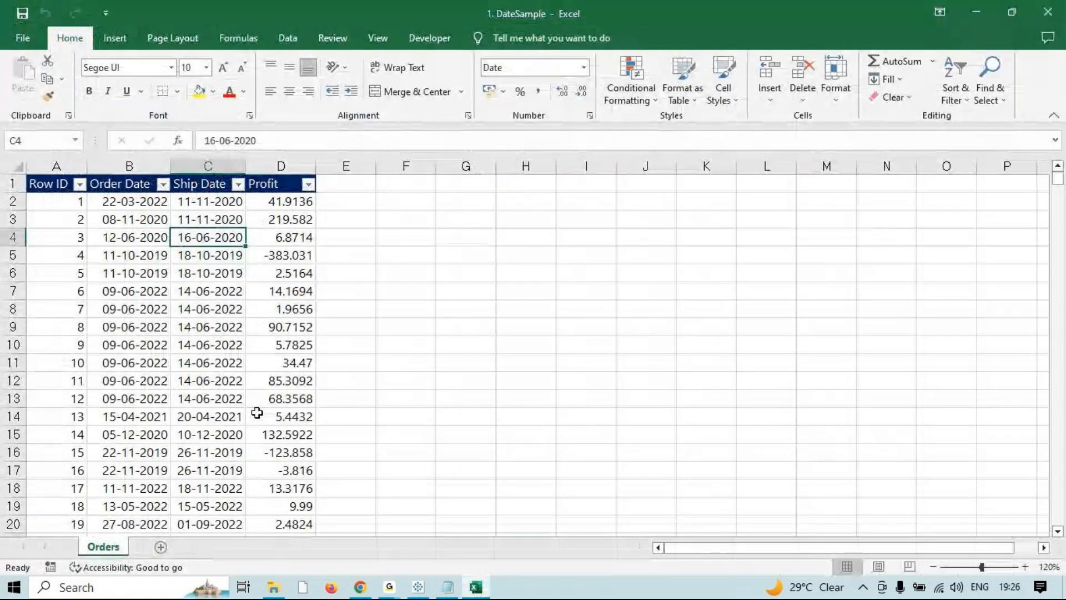
{"action": "scroll", "coordinate": [255, 399], "scroll_direction": "down", "scroll_amount": 5}
{"action": "scroll", "coordinate": [253, 398], "scroll_direction": "up", "scroll_amount": 5}
{"action": "left_click", "coordinate": [1048, 12]}
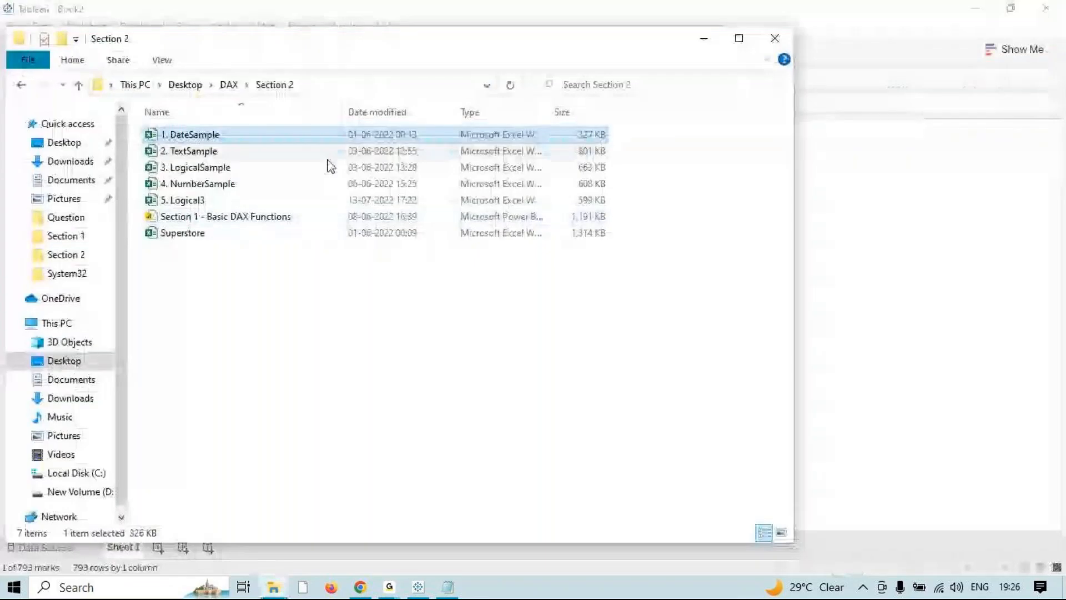
- Send the 1. DateSample.xlsx file to the Tableau class group in WhatsApp Web and close File Explorer
{"action": "left_click_drag", "start_coordinate": [364, 595], "coordinate": [557, 490]}
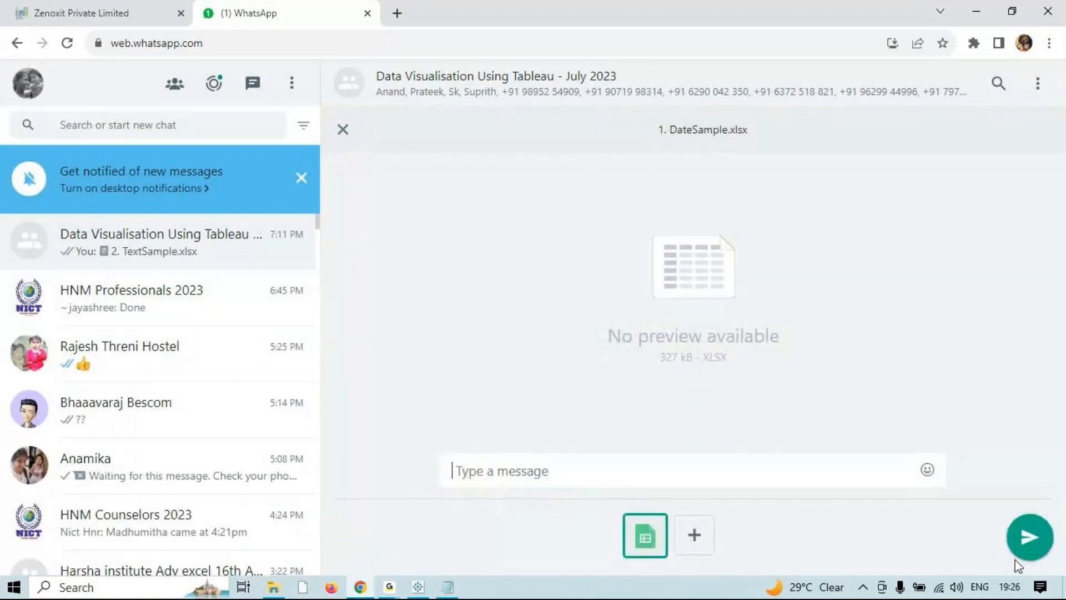
{"action": "left_click", "coordinate": [1030, 537]}
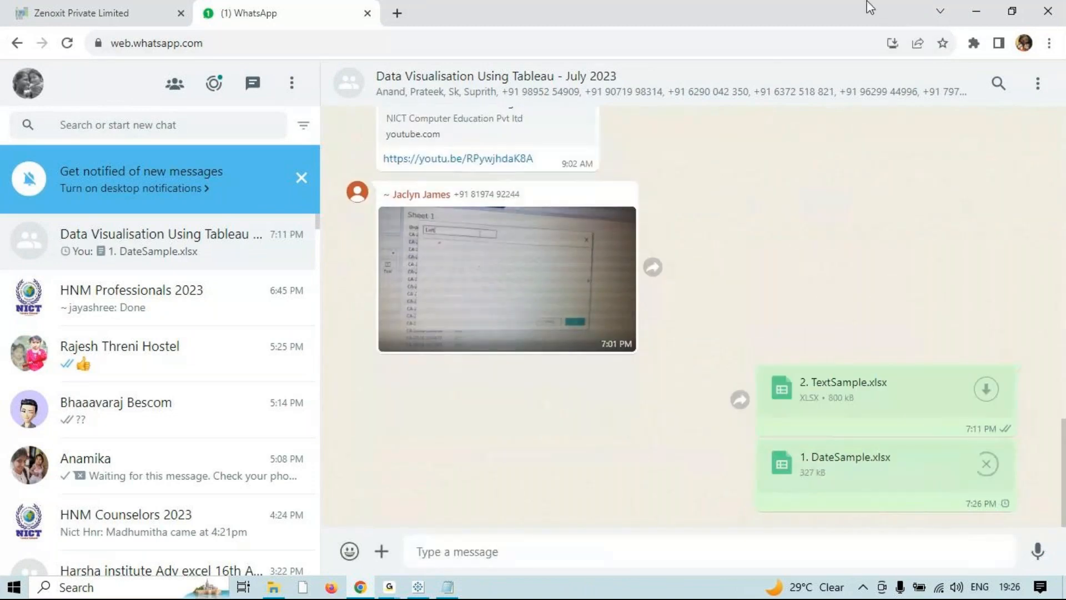
{"action": "left_click", "coordinate": [975, 11]}
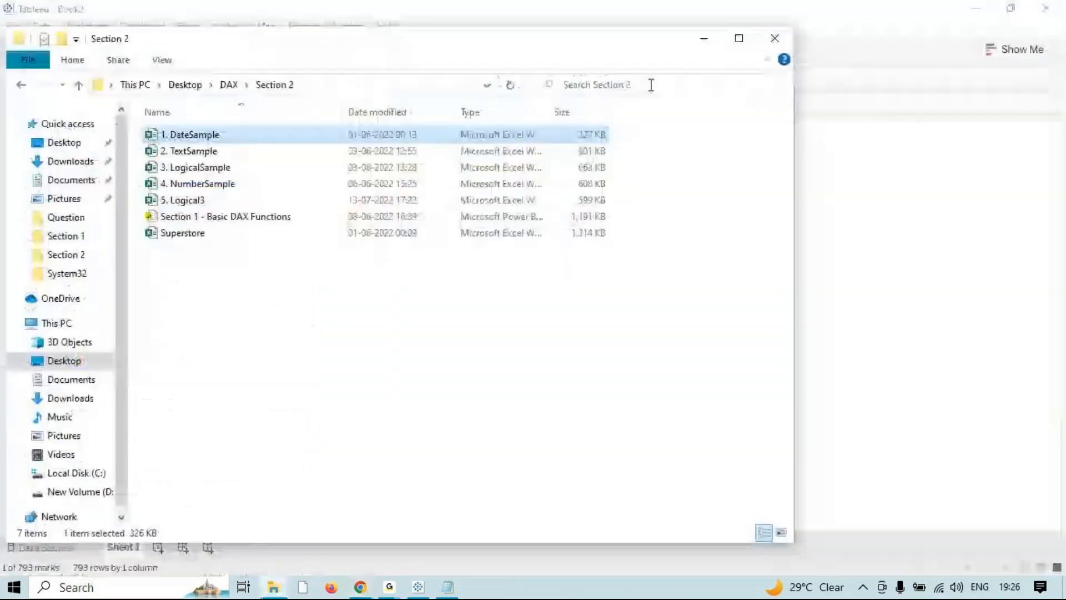
{"action": "left_click", "coordinate": [776, 31]}
- Close the Book2 workbook in Tableau without saving it
{"action": "left_click", "coordinate": [13, 26]}
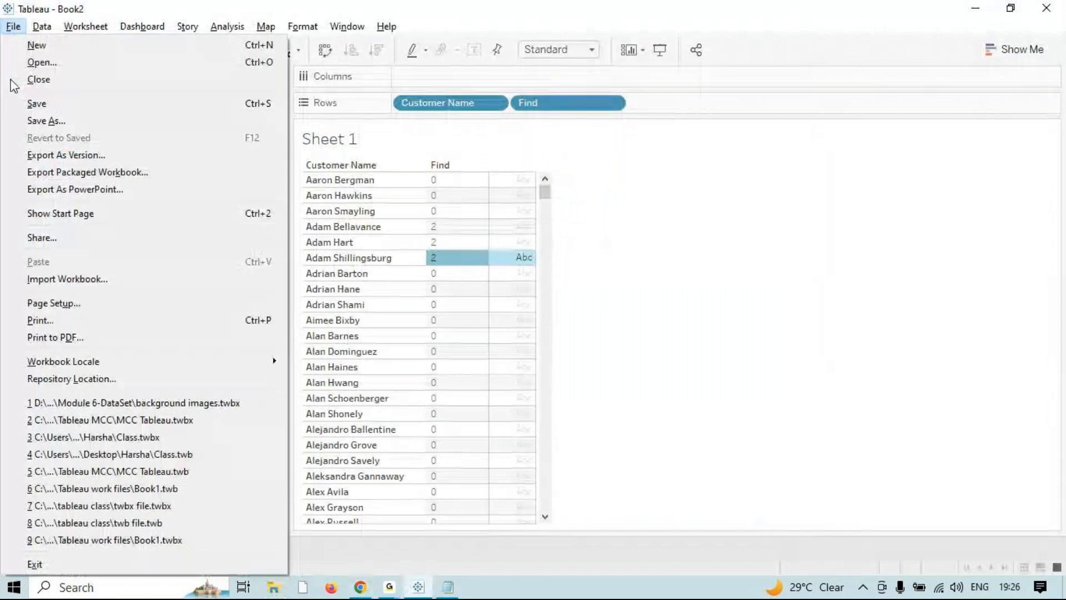
{"action": "left_click", "coordinate": [45, 83]}
{"action": "left_click", "coordinate": [558, 312]}
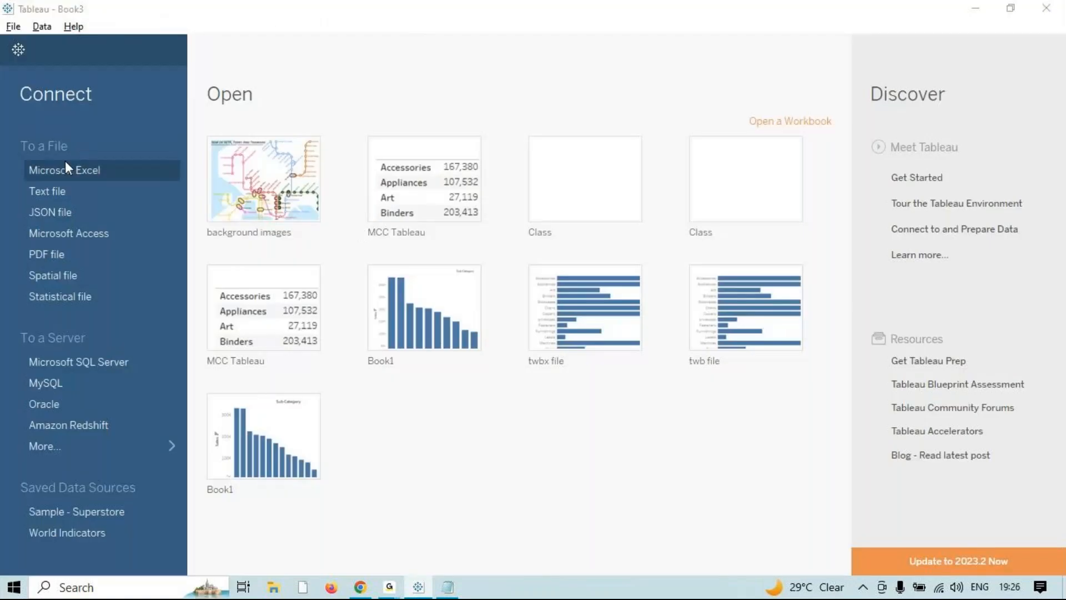
- Try to connect to the 1. DateSample Excel file and add its Orders sheet with Data Interpreter turned on
{"action": "left_click", "coordinate": [65, 162]}
{"action": "left_click", "coordinate": [192, 131]}
{"action": "left_click", "coordinate": [368, 372]}
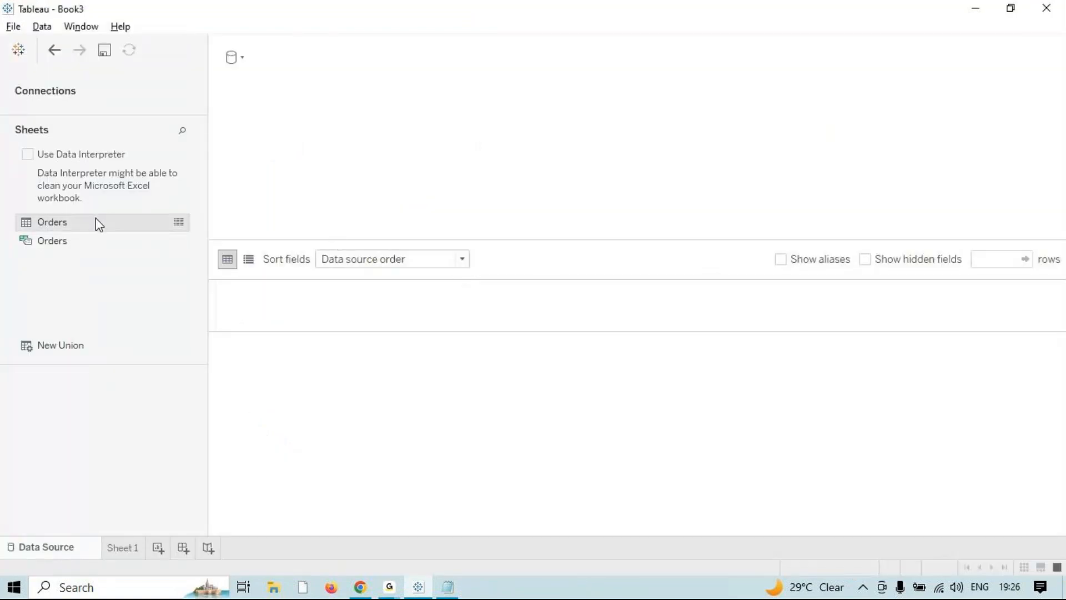
{"action": "left_click_drag", "start_coordinate": [95, 220], "coordinate": [534, 204]}
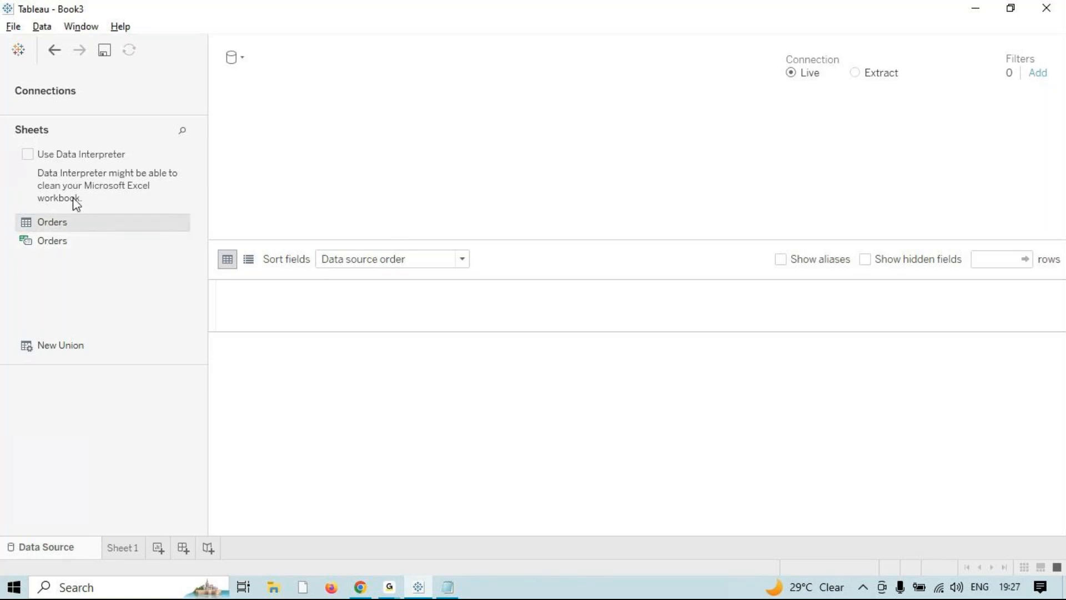
{"action": "left_click", "coordinate": [29, 153]}
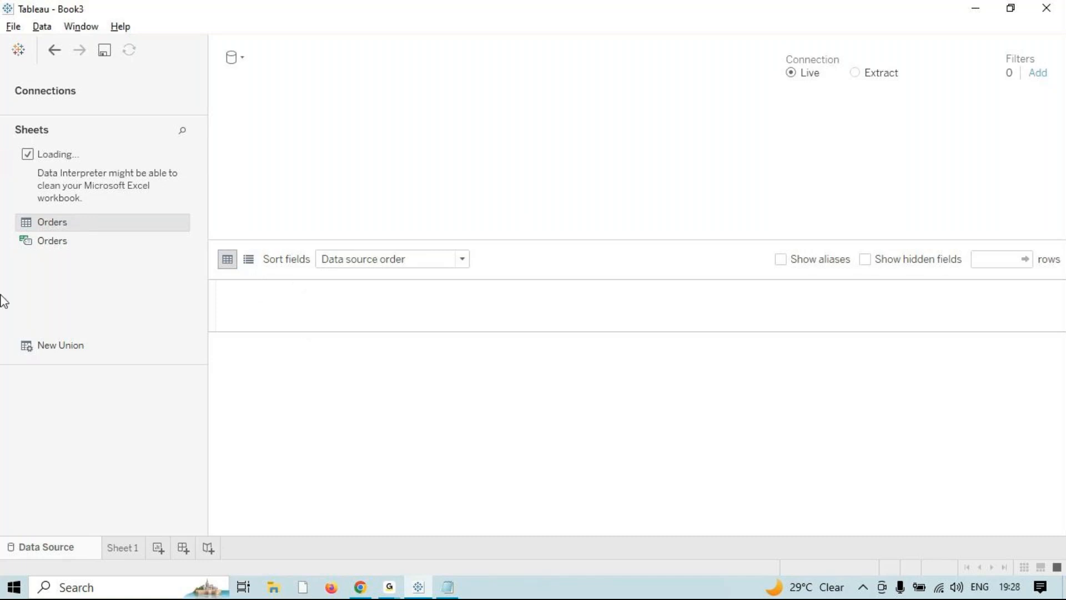
{"action": "left_click_drag", "start_coordinate": [80, 218], "coordinate": [467, 143]}
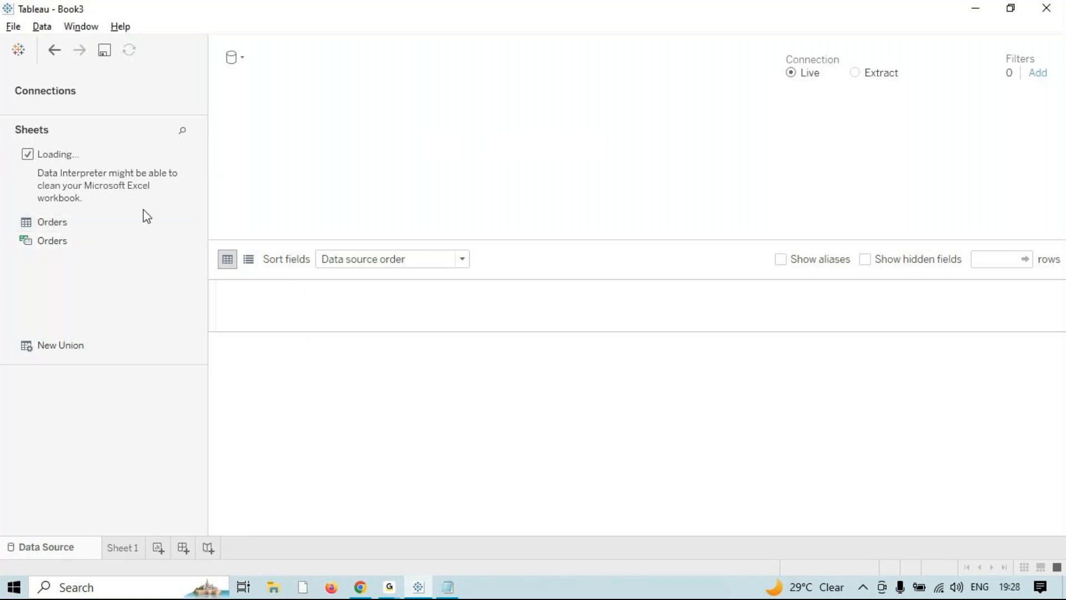
- Close the Book3 workbook without saving it
{"action": "left_click", "coordinate": [13, 26]}
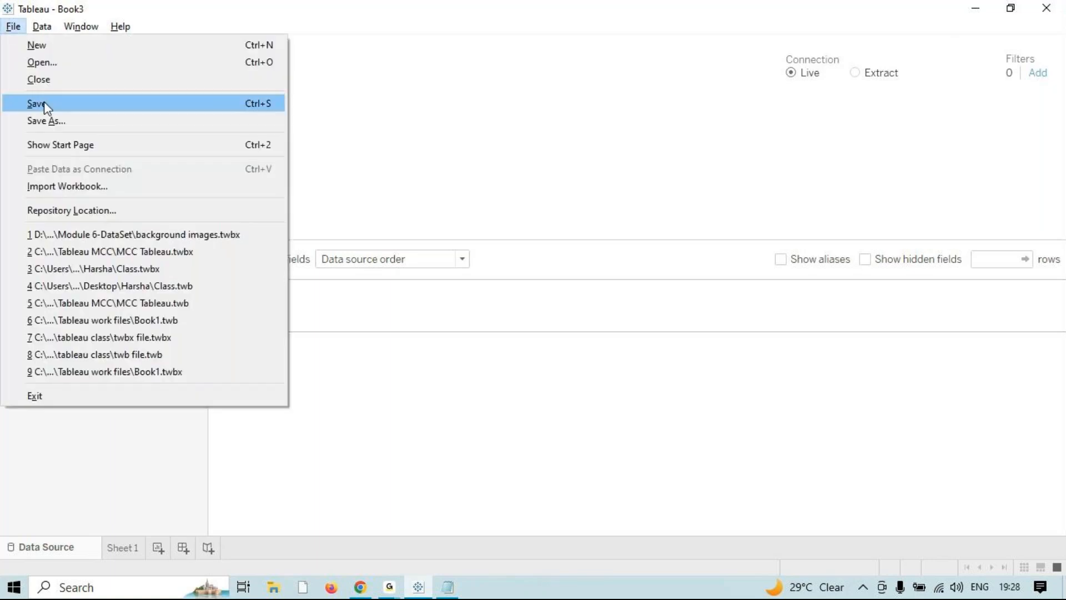
{"action": "left_click", "coordinate": [43, 72]}
{"action": "left_click", "coordinate": [564, 313]}
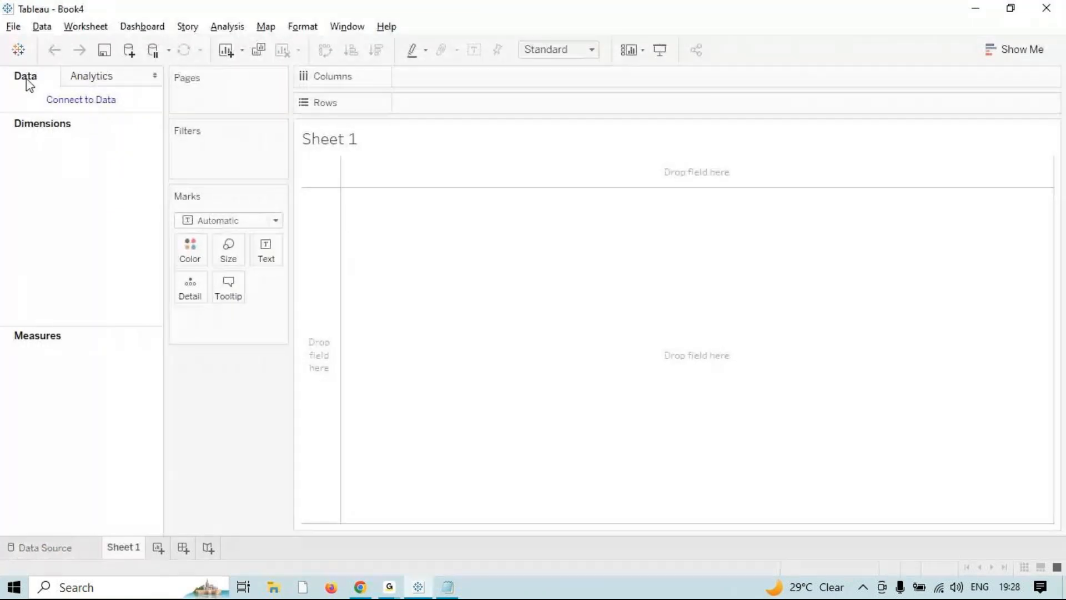
- Connect the new blank workbook to the 1. DateSample Excel file
{"action": "left_click", "coordinate": [80, 99]}
{"action": "left_click", "coordinate": [174, 104]}
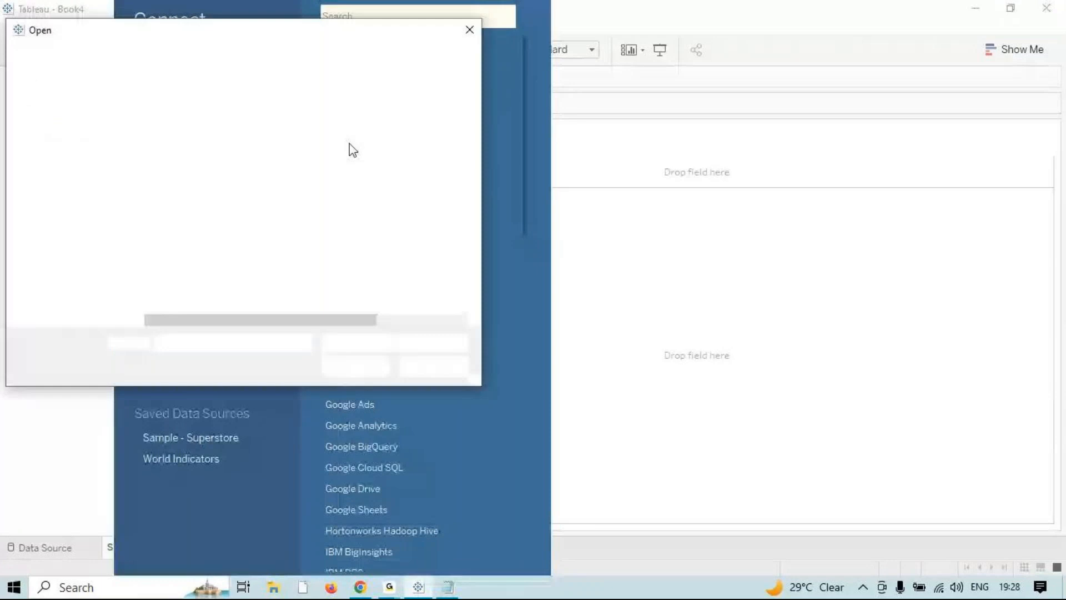
{"action": "left_click", "coordinate": [212, 133]}
{"action": "left_click", "coordinate": [366, 366]}
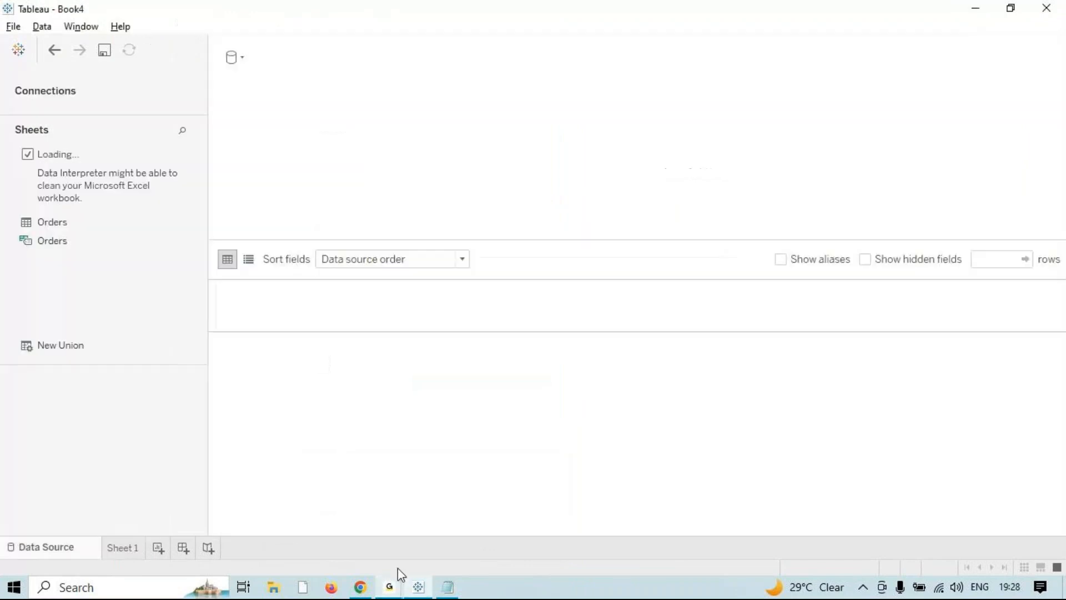
- Add the Orders sheet to the data source and go to the Sheet 1 worksheet
{"action": "left_click", "coordinate": [45, 184]}
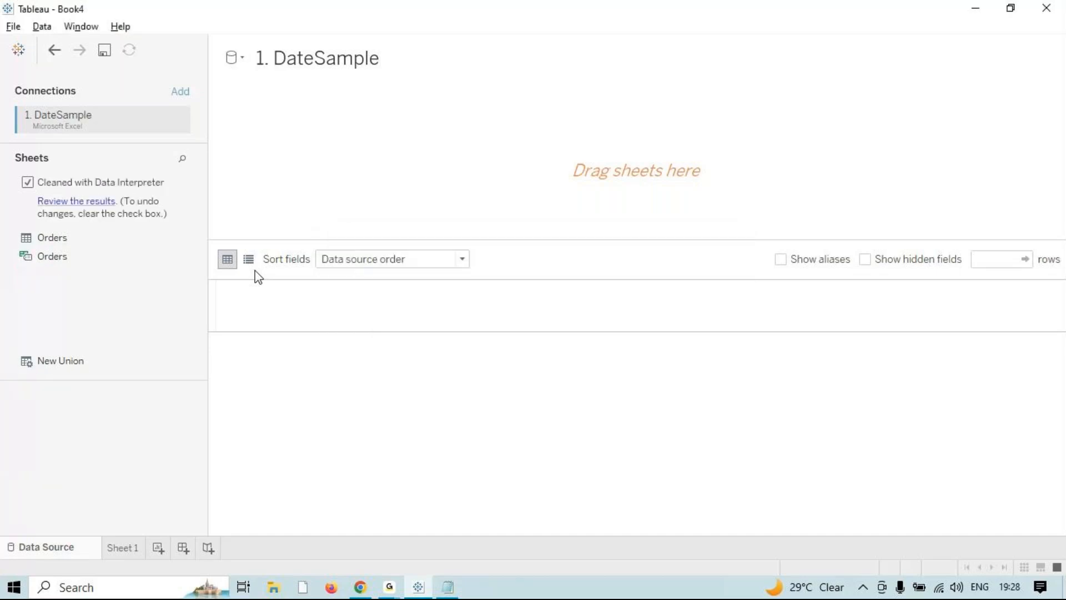
{"action": "left_click", "coordinate": [63, 244]}
{"action": "left_click_drag", "start_coordinate": [329, 195], "coordinate": [519, 169]}
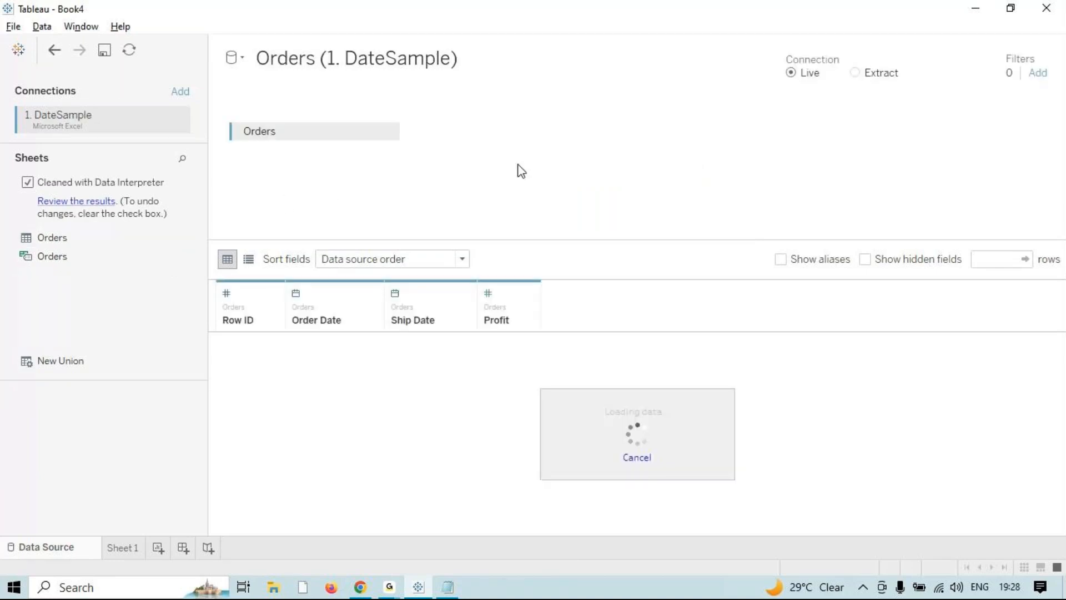
{"action": "scroll", "coordinate": [438, 431], "scroll_direction": "down", "scroll_amount": 10}
{"action": "scroll", "coordinate": [422, 435], "scroll_direction": "up", "scroll_amount": 5}
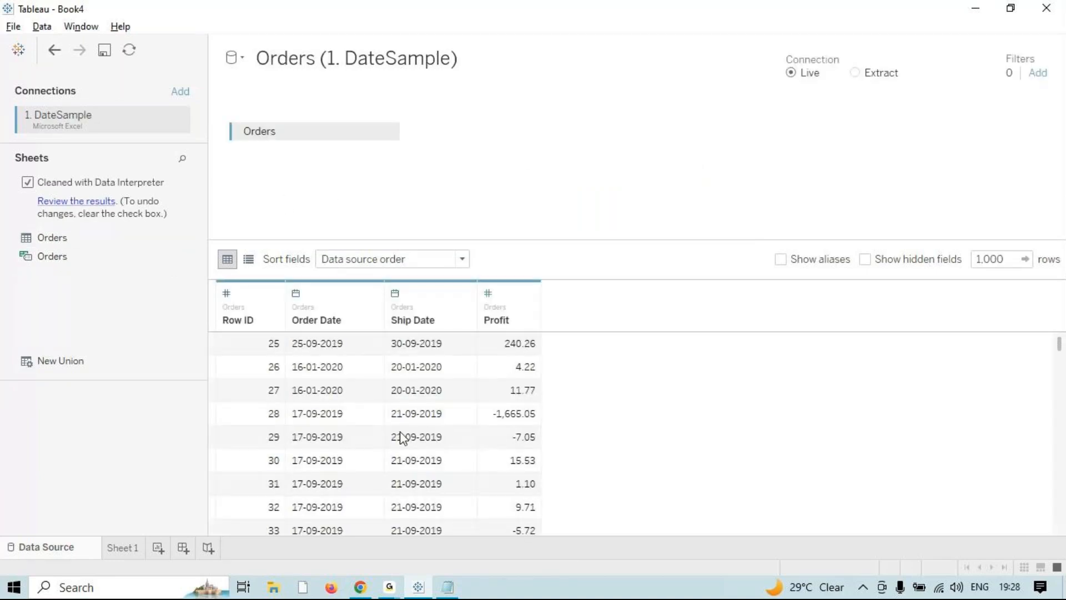
{"action": "left_click", "coordinate": [115, 549]}
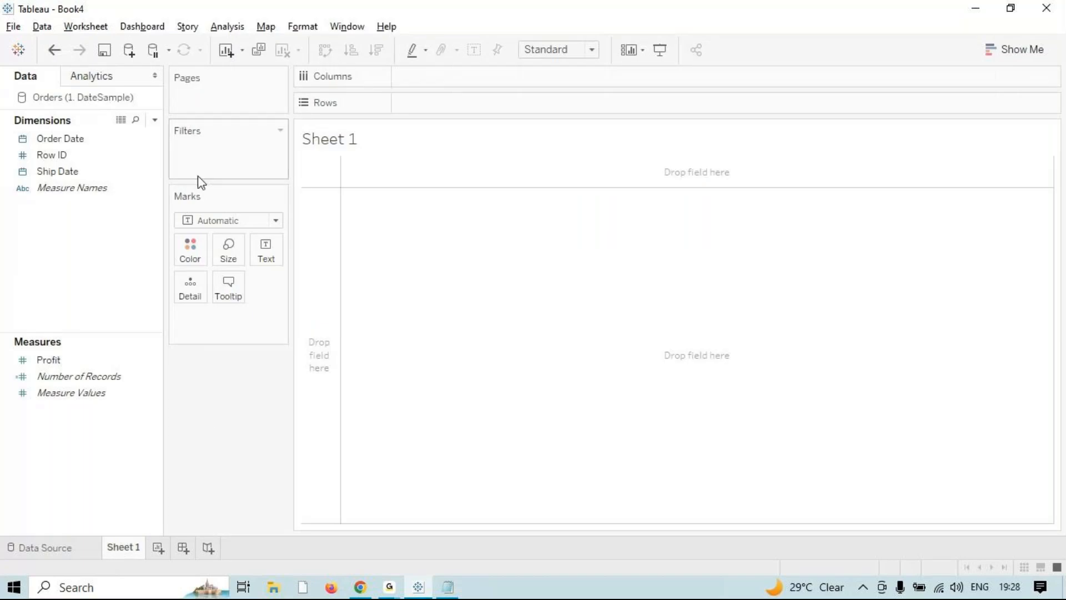
- Review the available fields Order Date, Row ID, Ship Date and Profit
{"action": "left_click", "coordinate": [113, 140]}
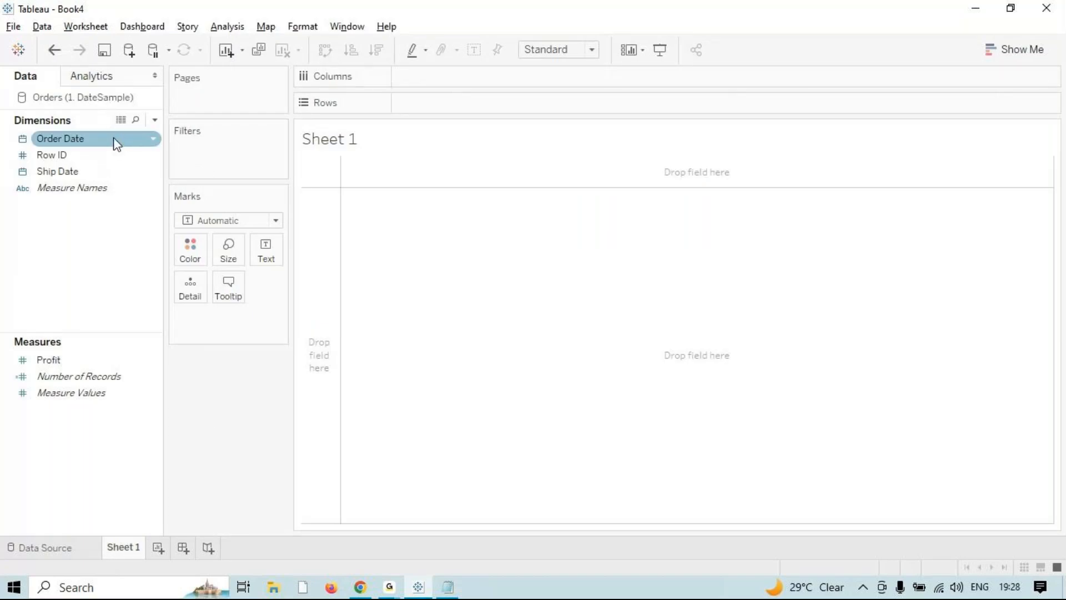
{"action": "left_click", "coordinate": [87, 156]}
{"action": "left_click", "coordinate": [69, 173]}
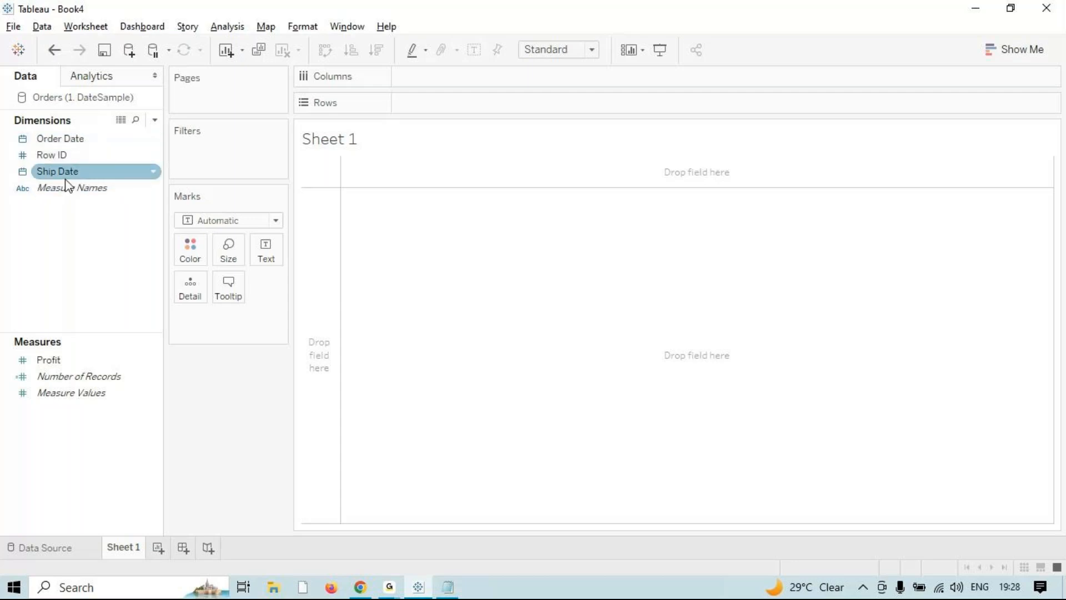
{"action": "left_click", "coordinate": [69, 207]}
{"action": "left_click", "coordinate": [54, 362]}
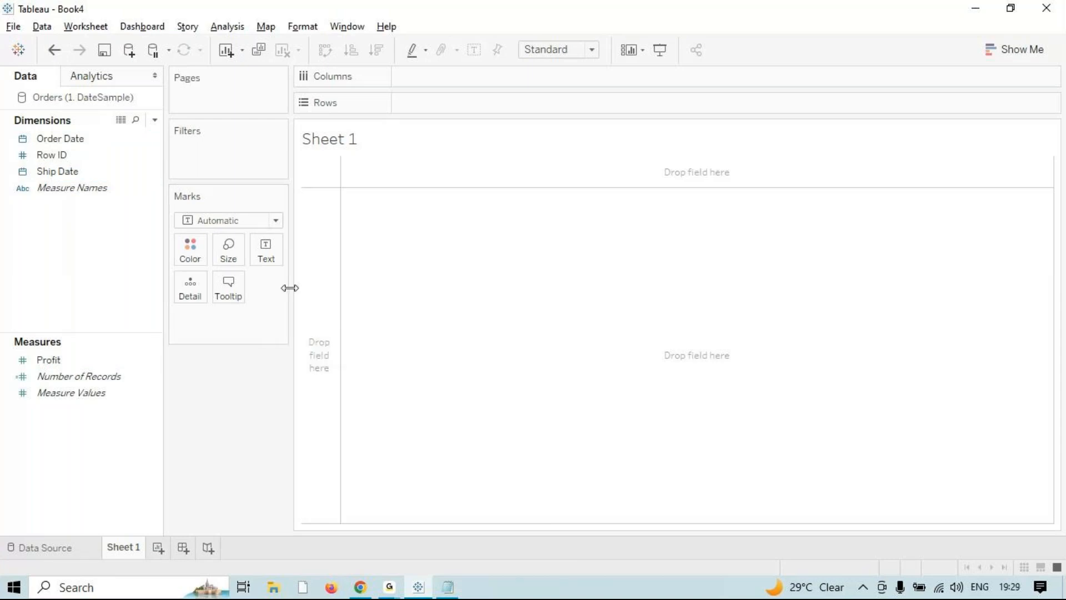
- Start a new calculated field and browse the Date category of its function list
{"action": "left_click", "coordinate": [223, 29]}
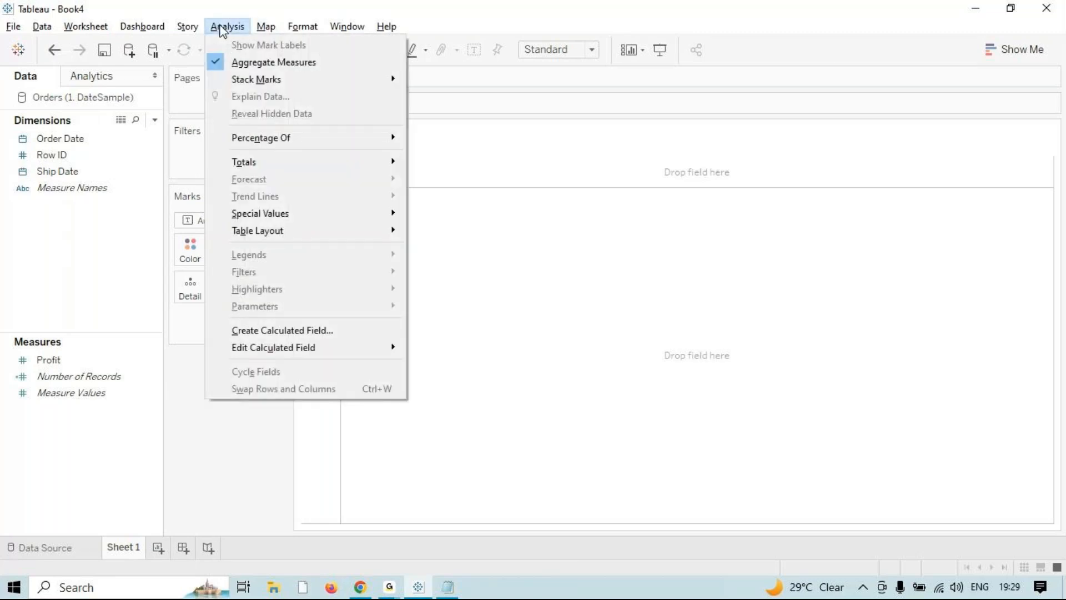
{"action": "left_click", "coordinate": [307, 330]}
{"action": "left_click", "coordinate": [775, 302]}
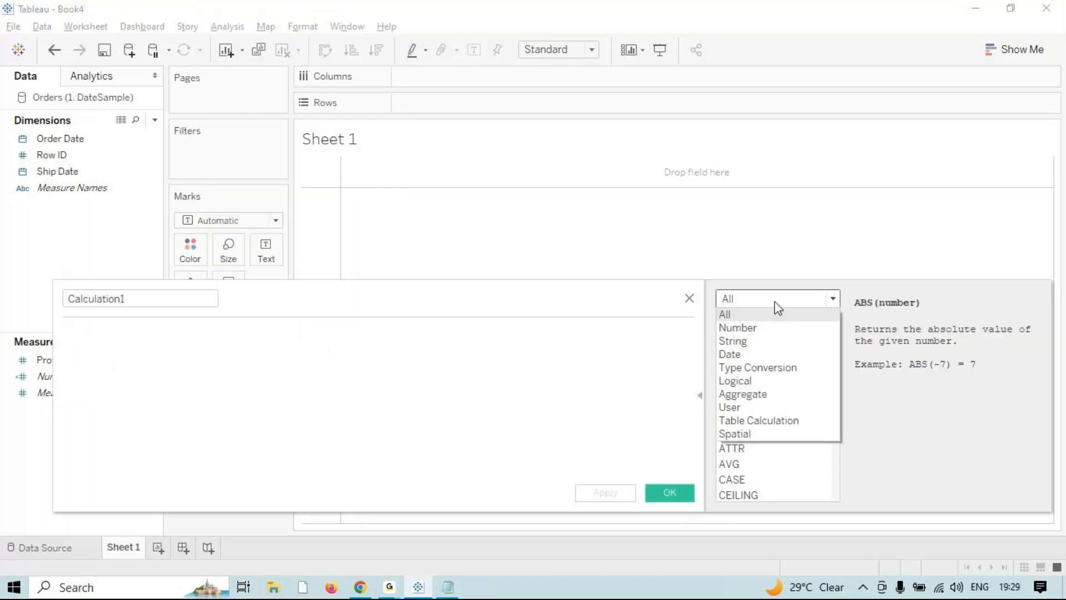
{"action": "left_click", "coordinate": [753, 353]}
{"action": "left_click_drag", "start_coordinate": [594, 301], "coordinate": [568, 152]}
{"action": "left_click_drag", "start_coordinate": [809, 244], "coordinate": [809, 327]}
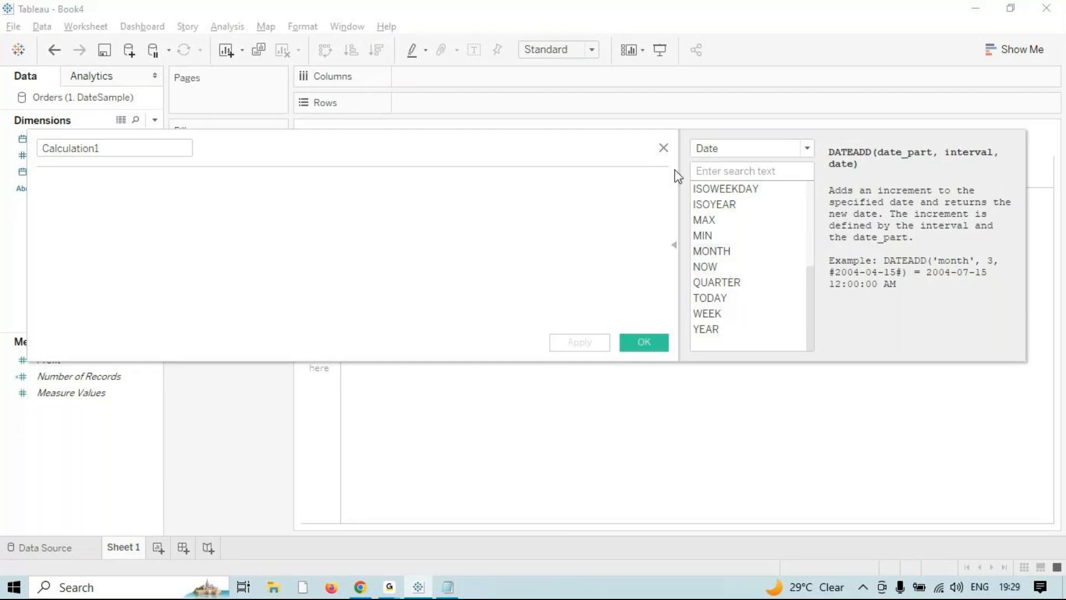
{"action": "left_click_drag", "start_coordinate": [492, 152], "coordinate": [581, 156]}
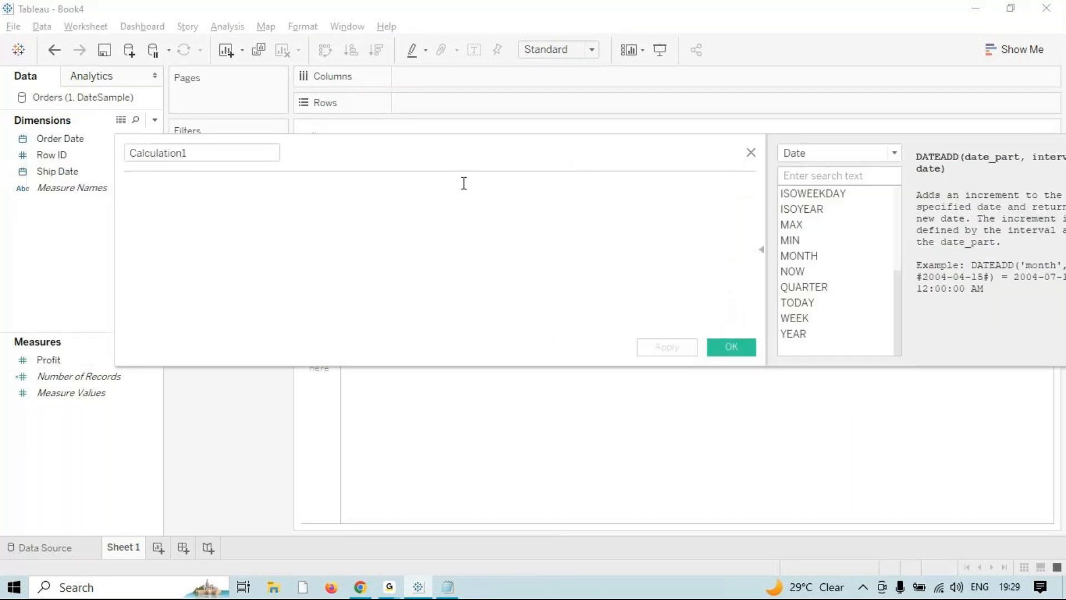
- Name the new calculated field TODAY
{"action": "left_click", "coordinate": [45, 155]}
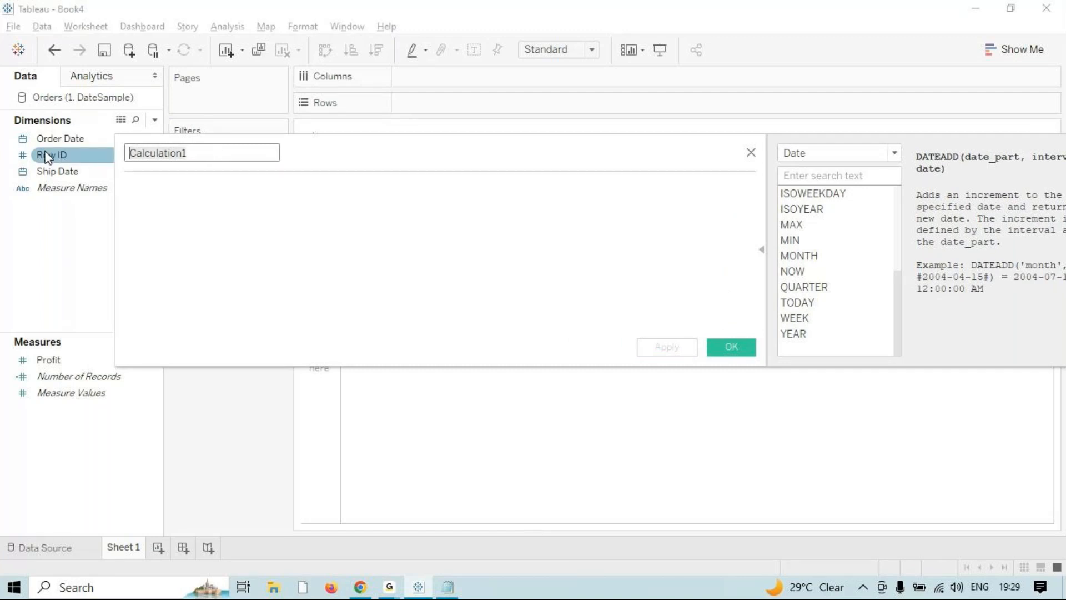
{"action": "type", "text": "TODAT"}
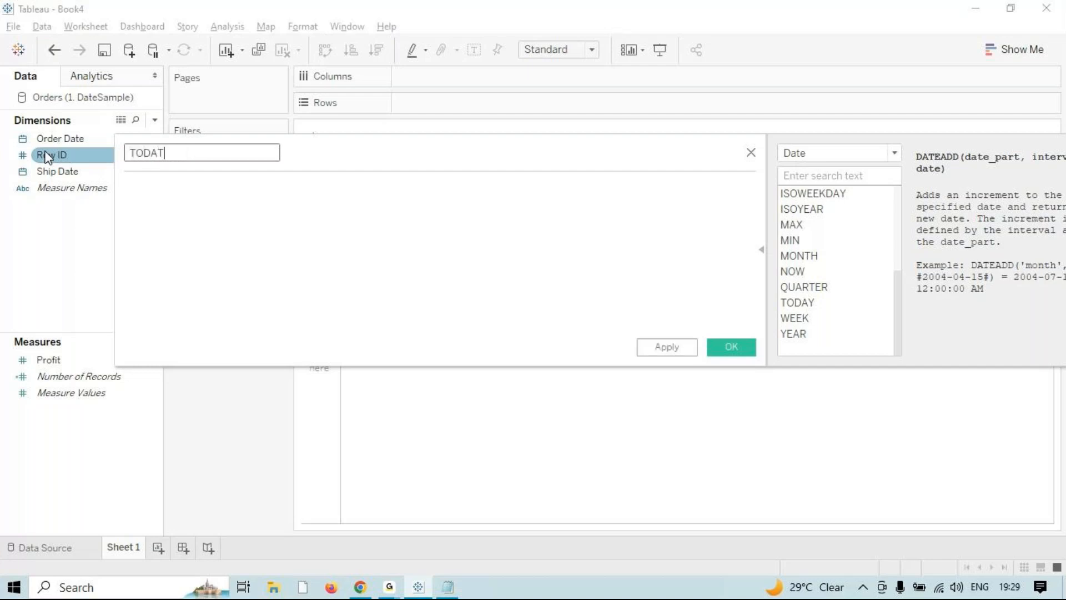
{"action": "key", "text": "BackSpace"}
{"action": "type", "text": "y"}
{"action": "key", "text": "BackSpace"}
{"action": "type", "text": "Y"}
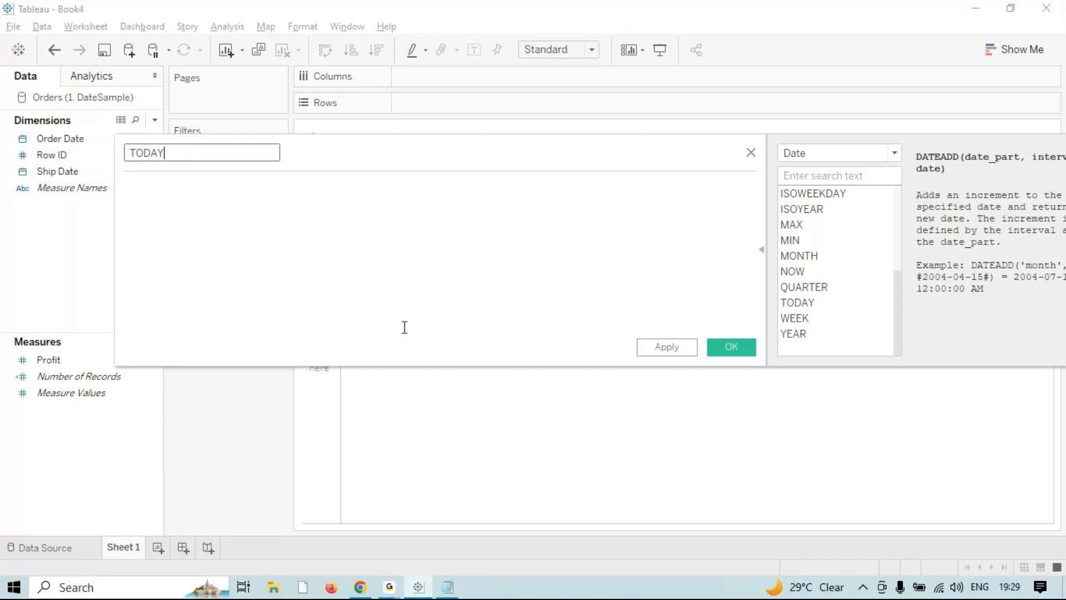
- Enter the formula TODAY() and save the calculated field
{"action": "left_click", "coordinate": [252, 217]}
{"action": "type", "text": "Today"}
{"action": "key", "text": "Return"}
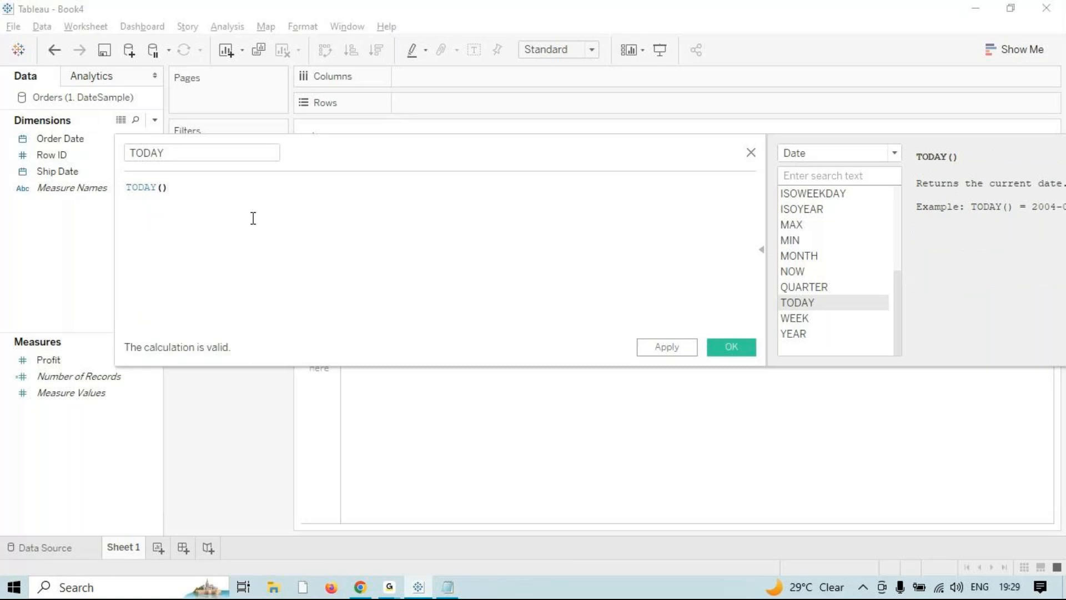
{"action": "left_click", "coordinate": [686, 351]}
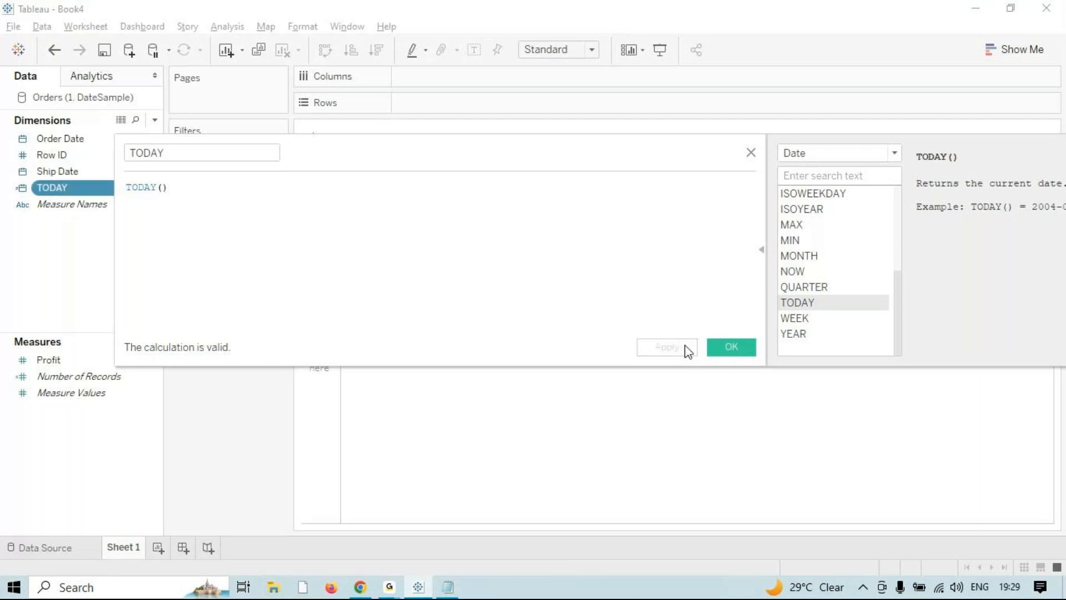
{"action": "left_click", "coordinate": [730, 351]}
- Add the TODAY field to Columns and show it as a continuous Day value with the full date
{"action": "double_click", "coordinate": [103, 188]}
{"action": "left_click", "coordinate": [386, 231]}
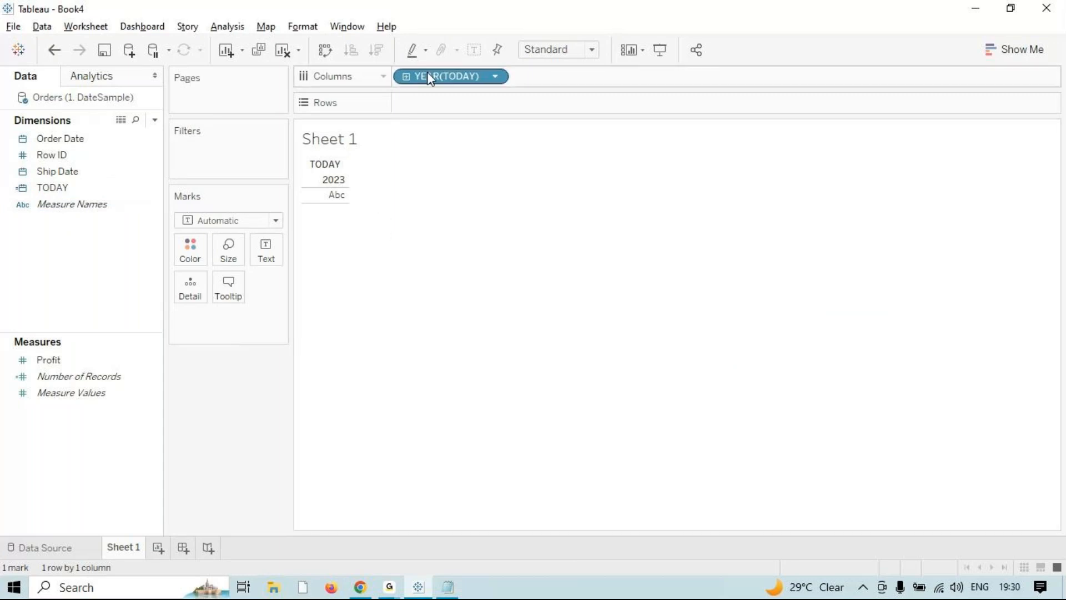
{"action": "left_click", "coordinate": [495, 77]}
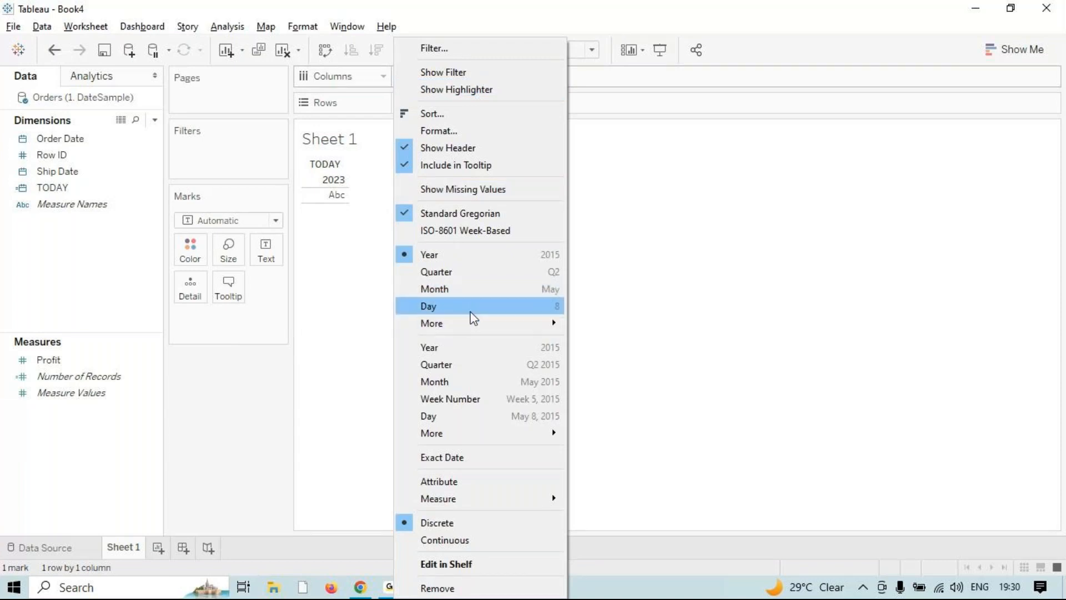
{"action": "left_click", "coordinate": [481, 417]}
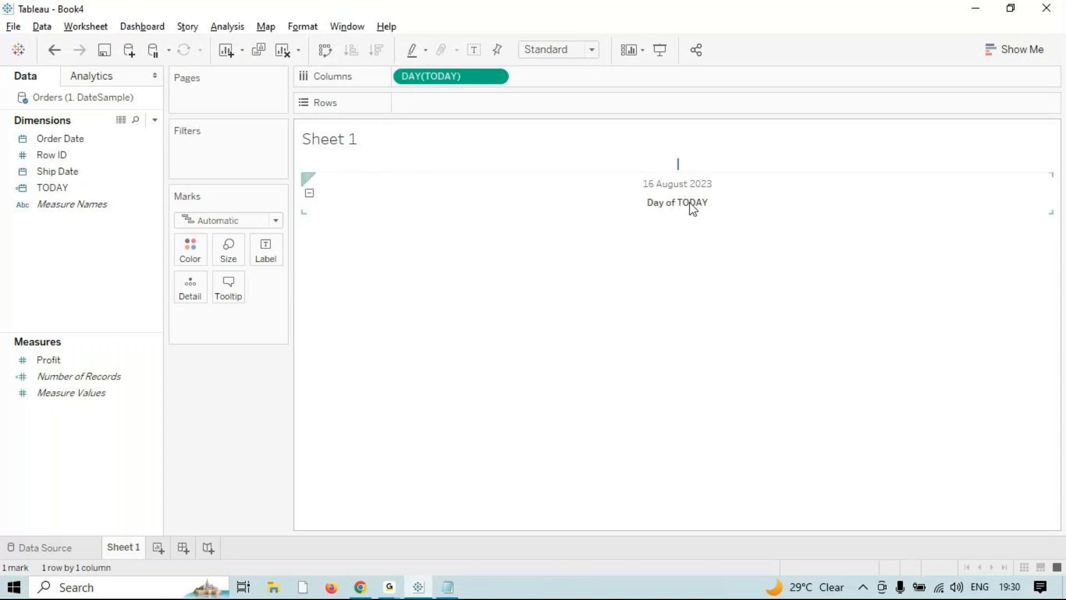
- Switch TODAY in Columns to the discrete Day part, and return it to the continuous Day with the full date
{"action": "left_click", "coordinate": [495, 76]}
{"action": "left_click", "coordinate": [451, 306]}
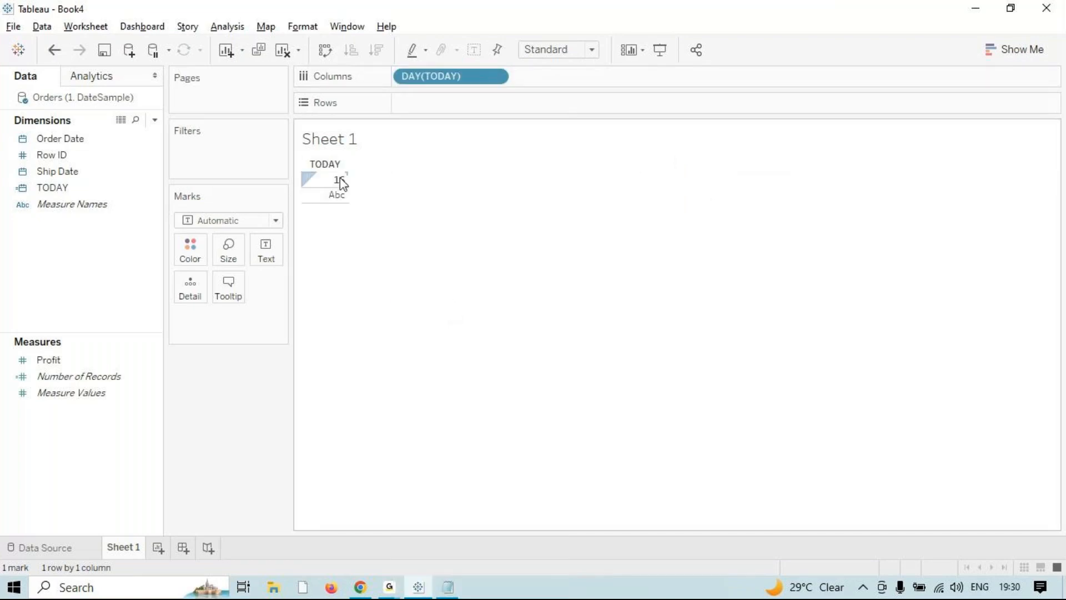
{"action": "left_click", "coordinate": [493, 78]}
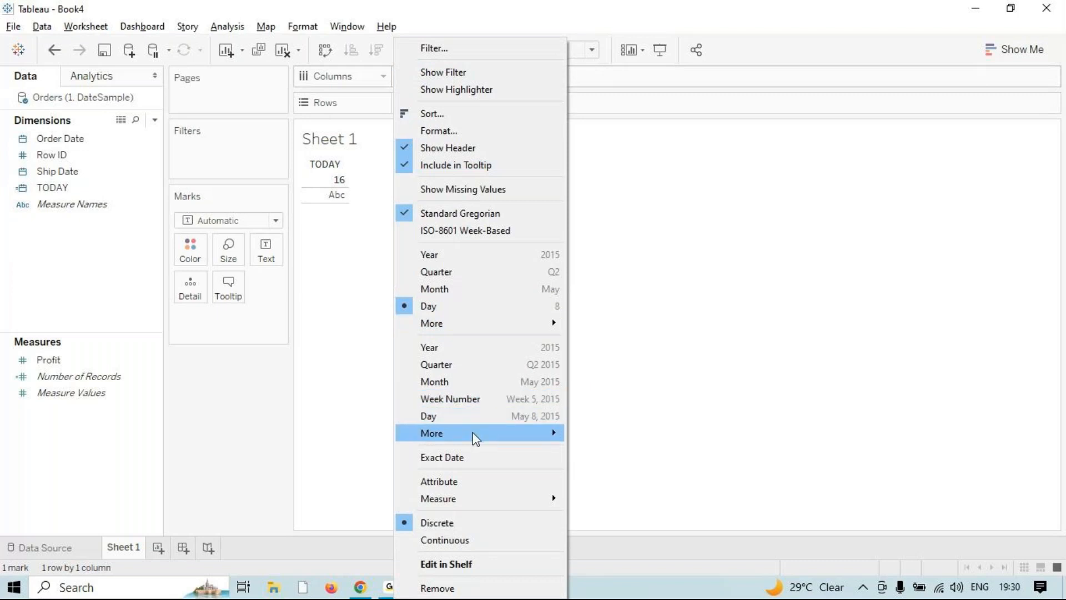
{"action": "mouse_move", "coordinate": [476, 438]}
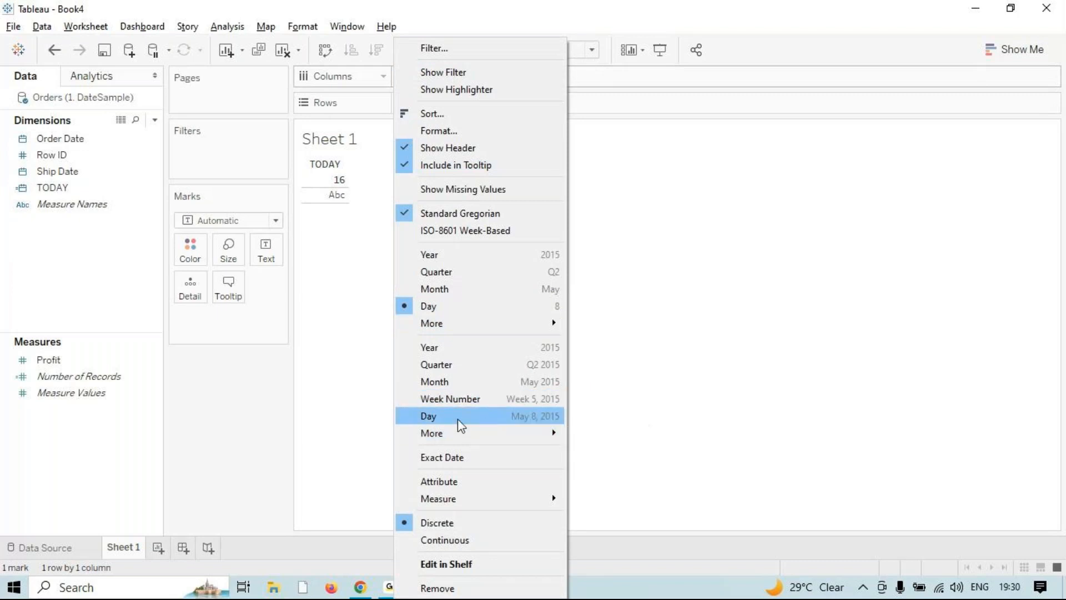
{"action": "left_click", "coordinate": [468, 415]}
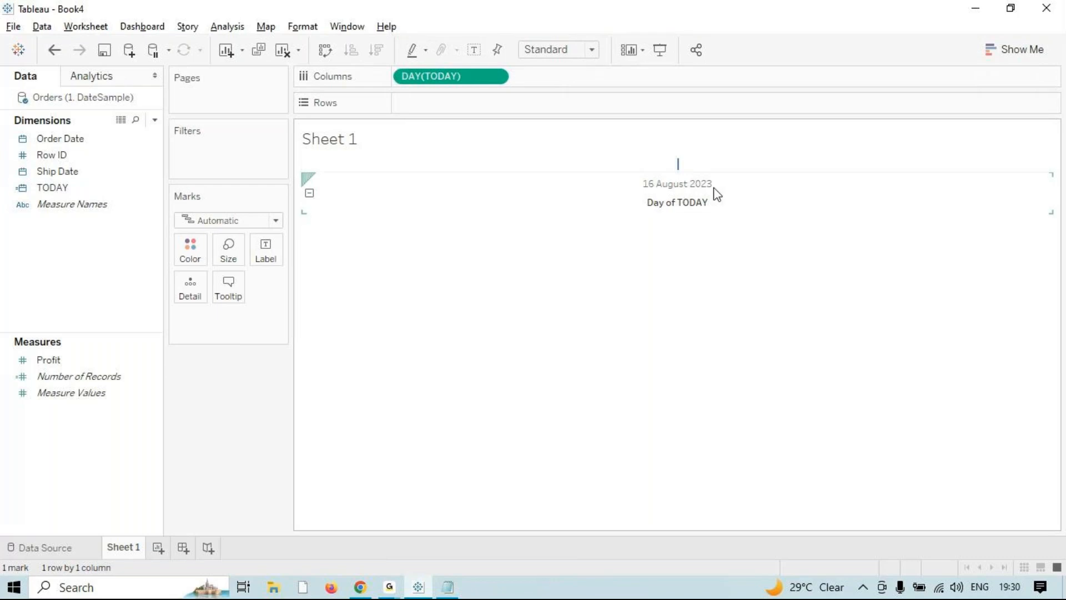
- Remove TODAY from Columns and create a calculated field named NOW with the formula NOW()
{"action": "left_click_drag", "start_coordinate": [451, 72], "coordinate": [90, 251]}
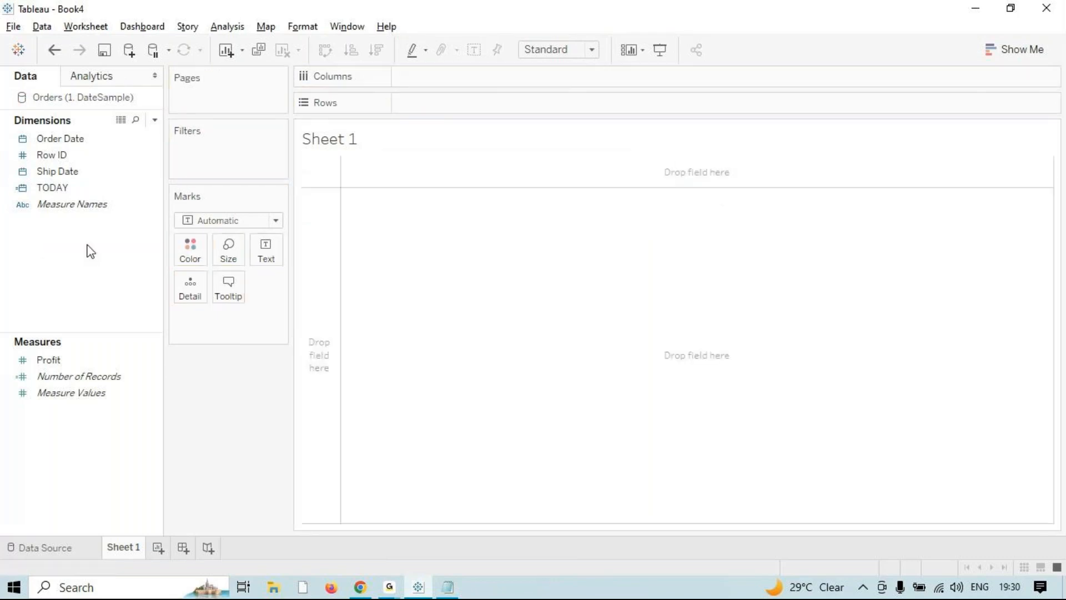
{"action": "left_click", "coordinate": [222, 28]}
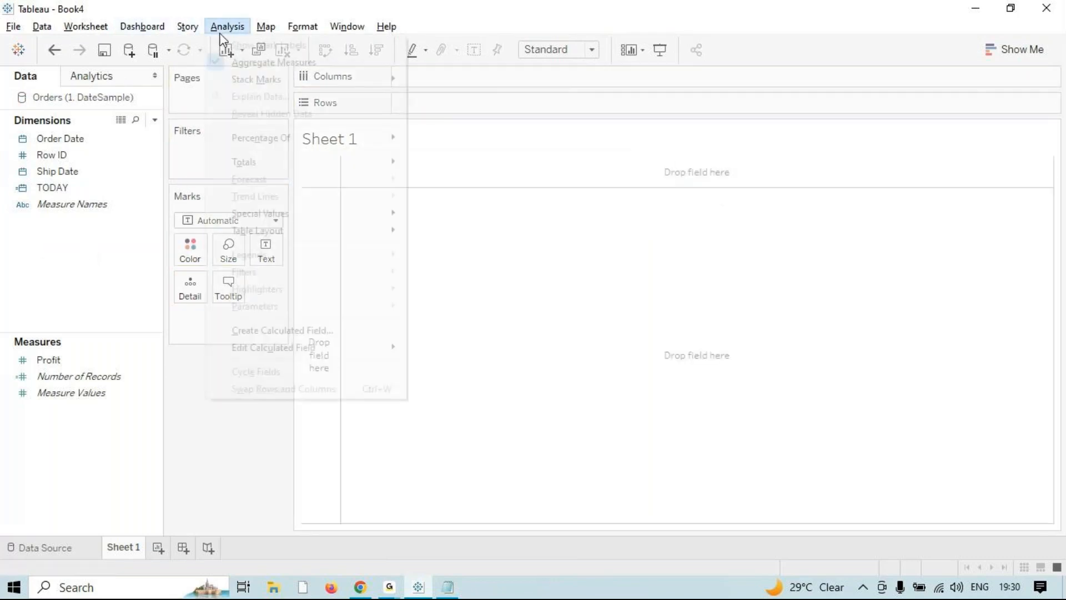
{"action": "left_click", "coordinate": [325, 331]}
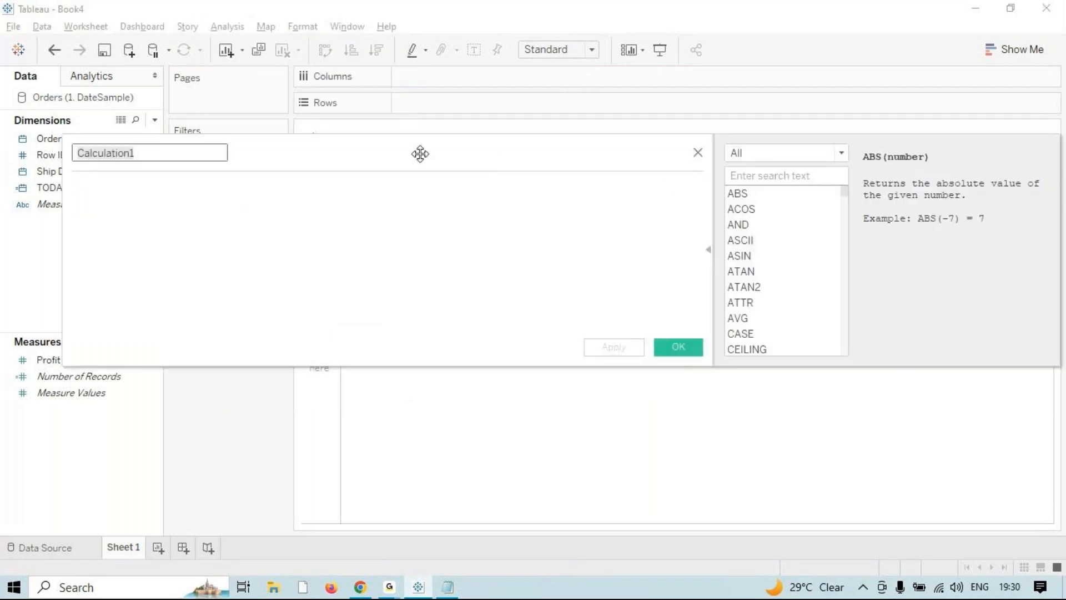
{"action": "type", "text": "NOW"}
{"action": "left_click", "coordinate": [381, 202]}
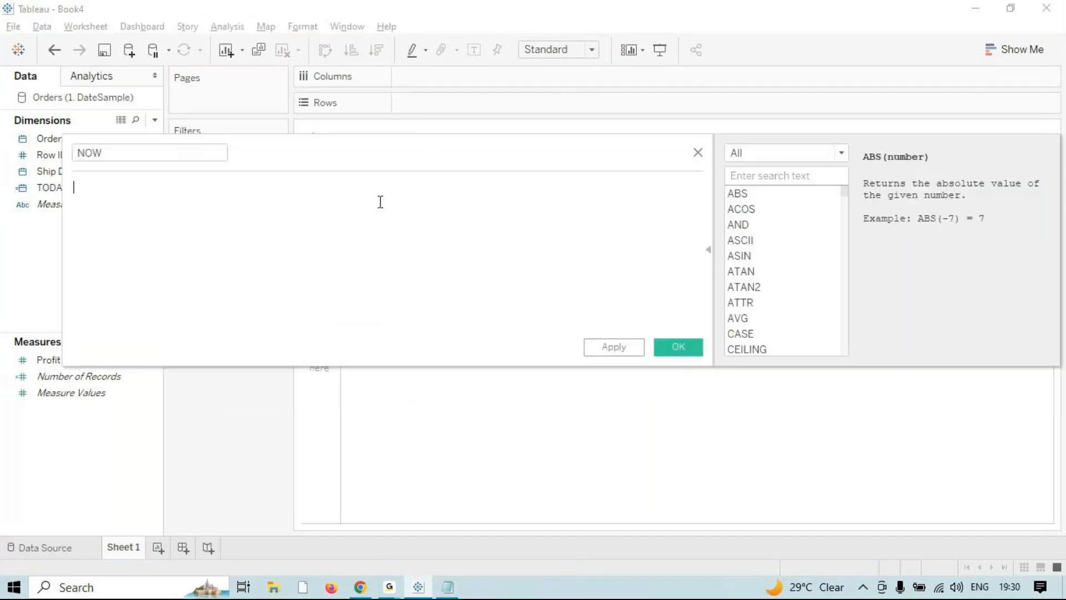
{"action": "type", "text": "now"}
{"action": "key", "text": "Return"}
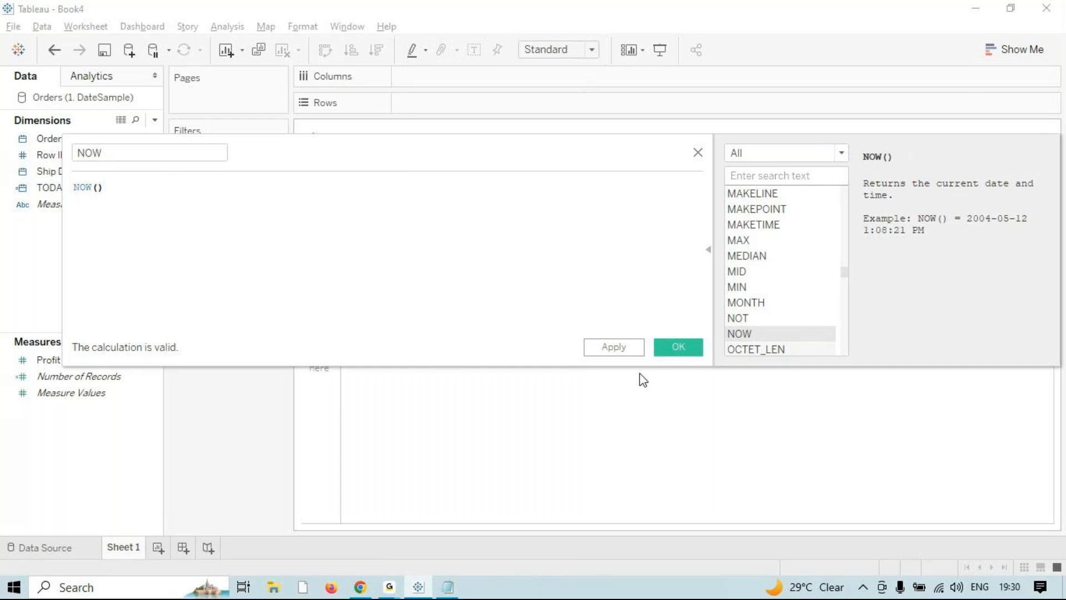
{"action": "left_click", "coordinate": [614, 347]}
{"action": "left_click", "coordinate": [676, 346]}
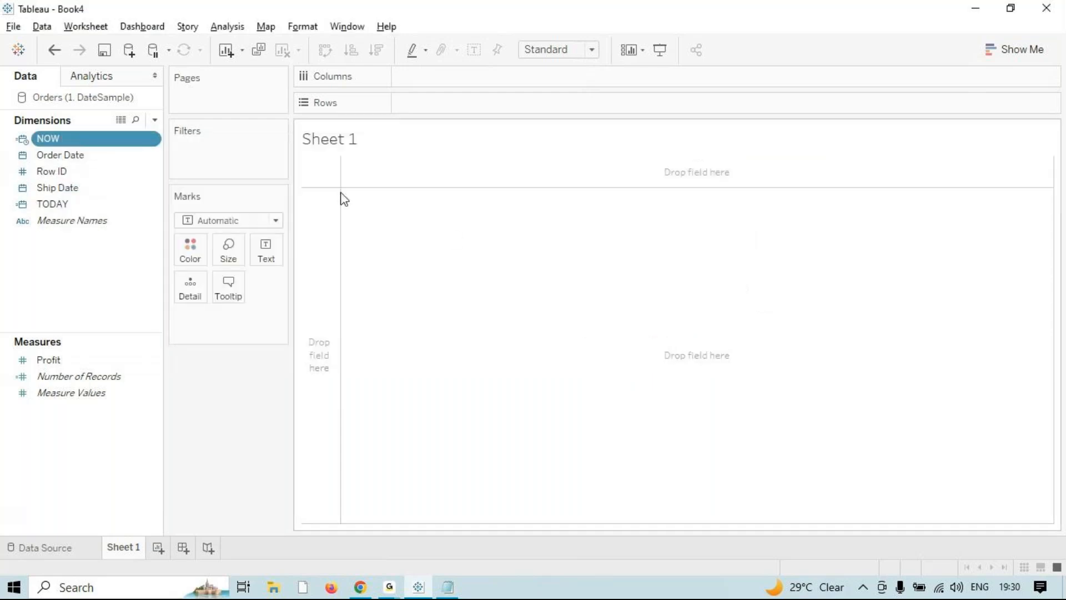
{"action": "left_click_drag", "start_coordinate": [90, 142], "coordinate": [272, 254]}
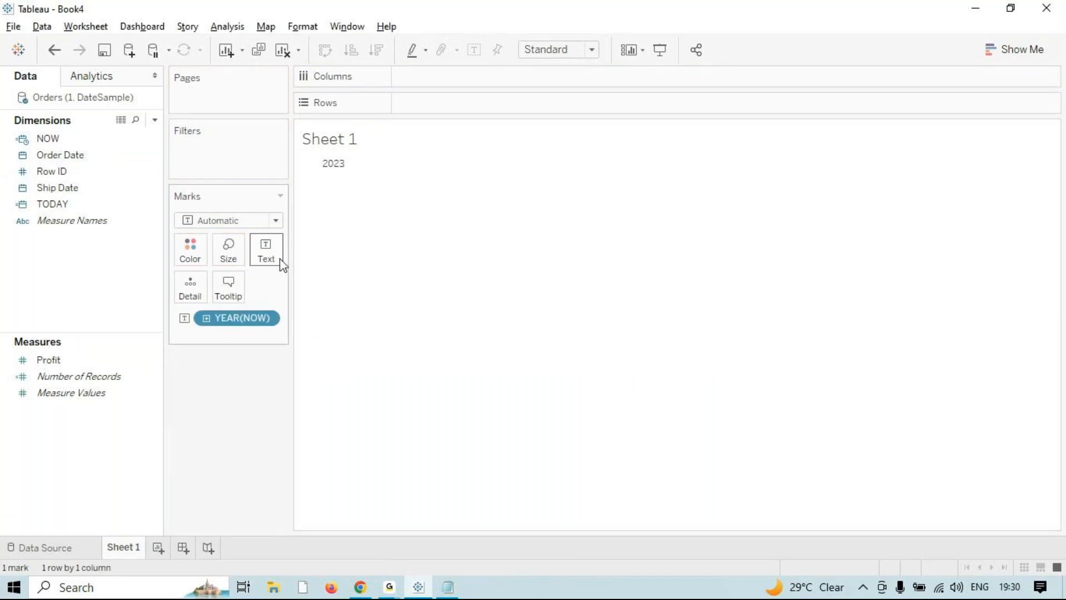
{"action": "left_click", "coordinate": [207, 318]}
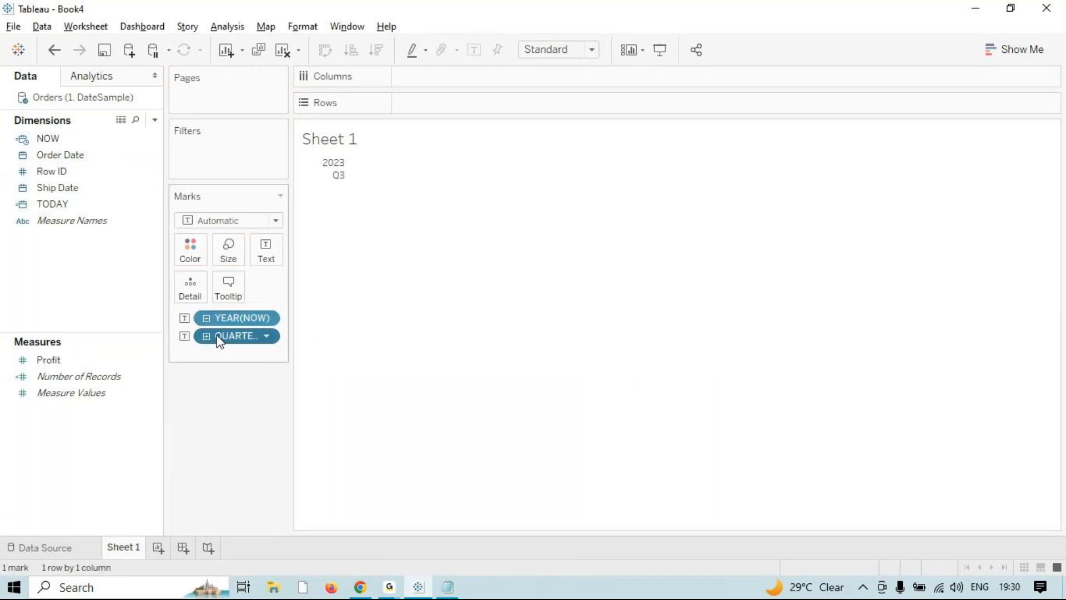
{"action": "left_click", "coordinate": [283, 50]}
- Add the NOW field to Columns and show it as a continuous Day value with the full date
{"action": "left_click", "coordinate": [83, 140]}
{"action": "double_click", "coordinate": [82, 140]}
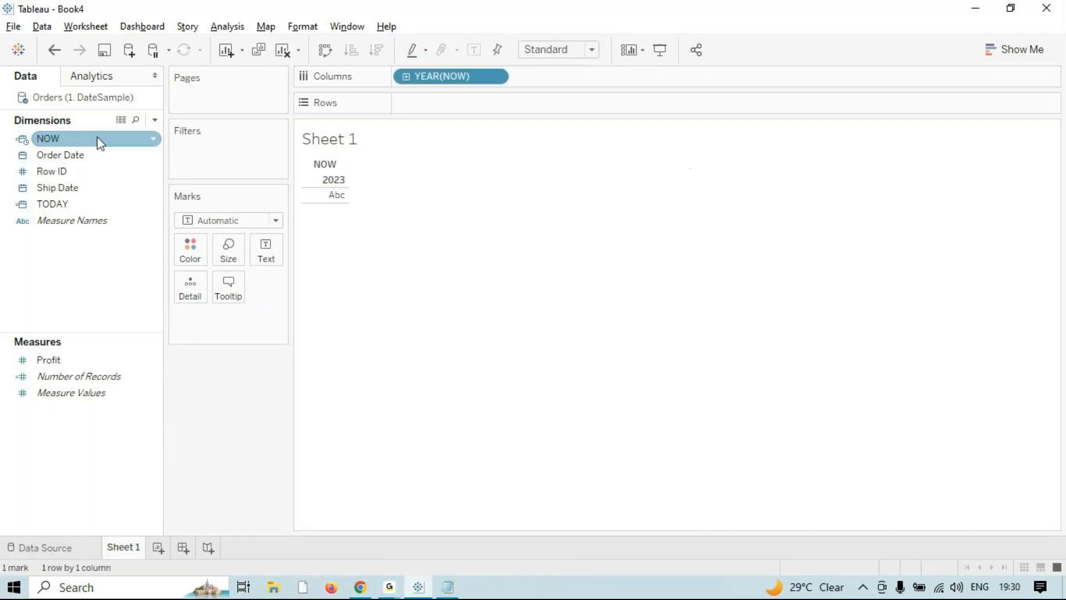
{"action": "left_click", "coordinate": [495, 77]}
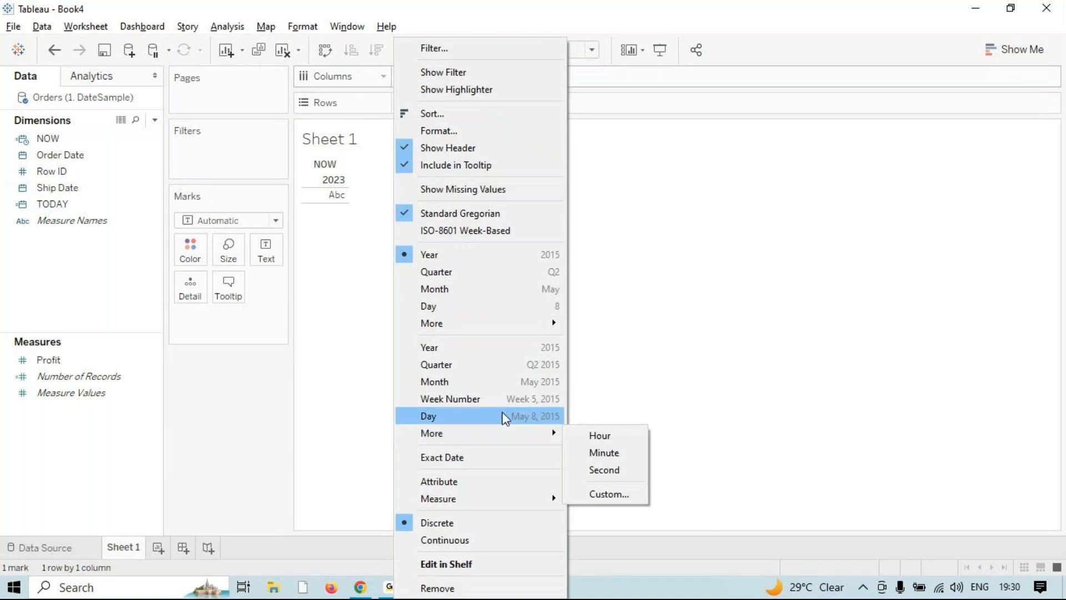
{"action": "left_click", "coordinate": [502, 416]}
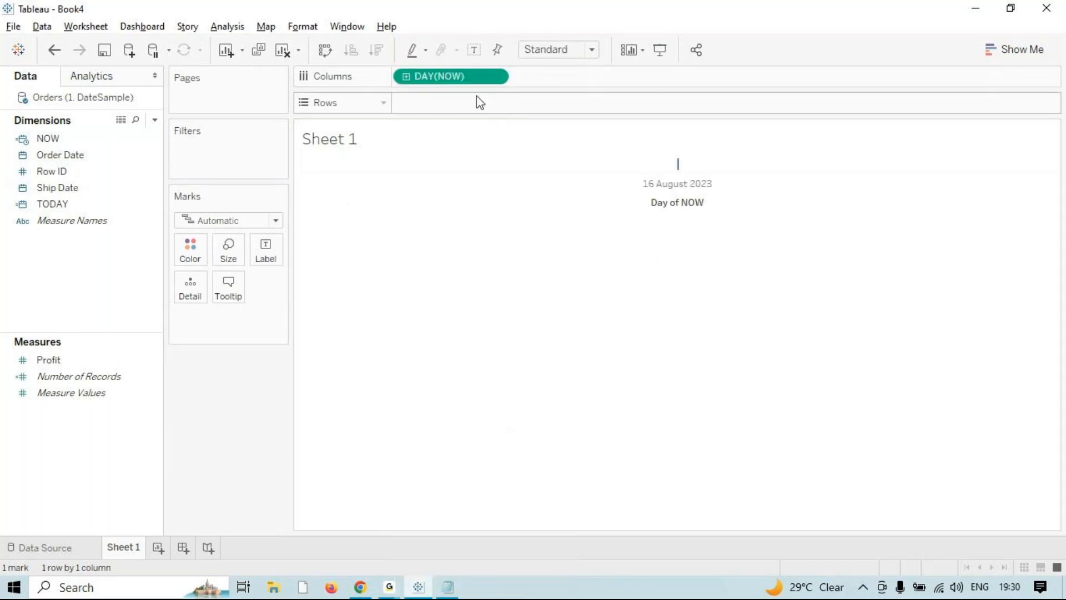
- Drill the NOW field in Columns down from Day to Second
{"action": "left_click", "coordinate": [494, 77]}
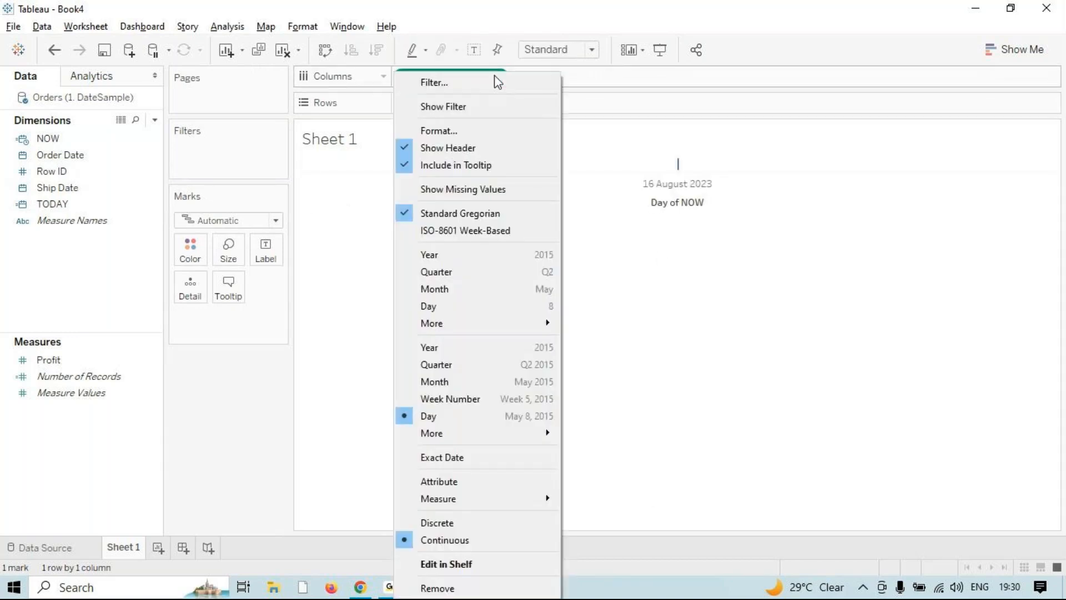
{"action": "left_click", "coordinate": [619, 440]}
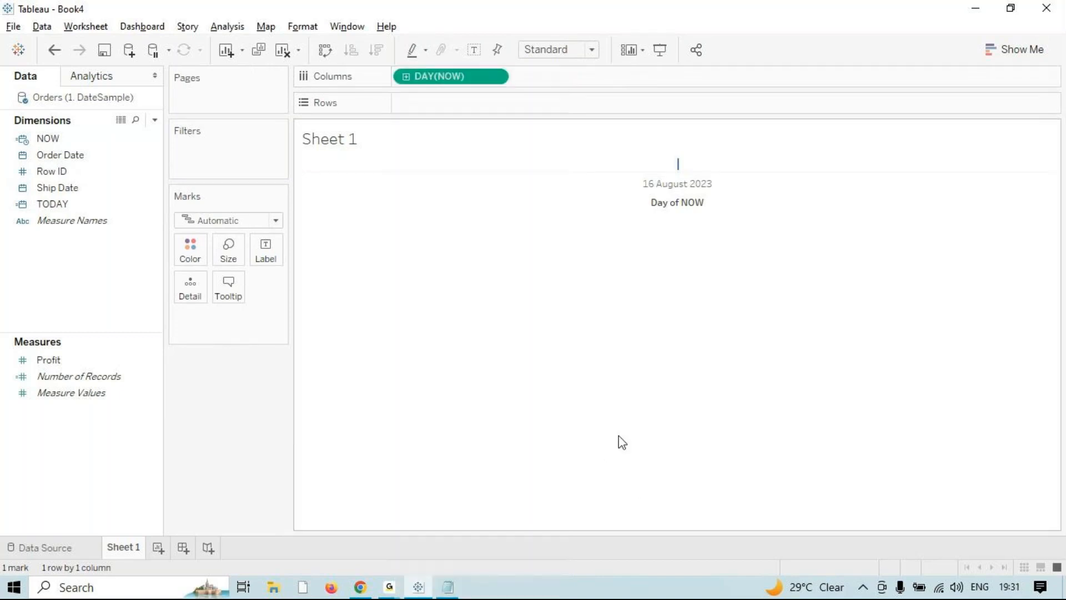
{"action": "left_click", "coordinate": [406, 76]}
{"action": "left_click", "coordinate": [402, 76]}
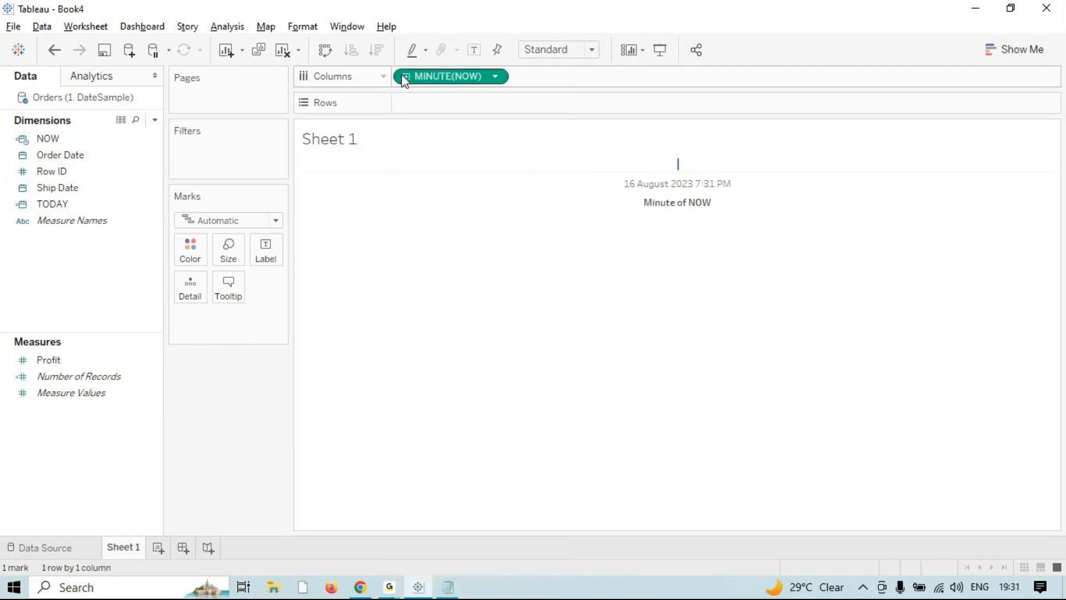
{"action": "left_click", "coordinate": [405, 78]}
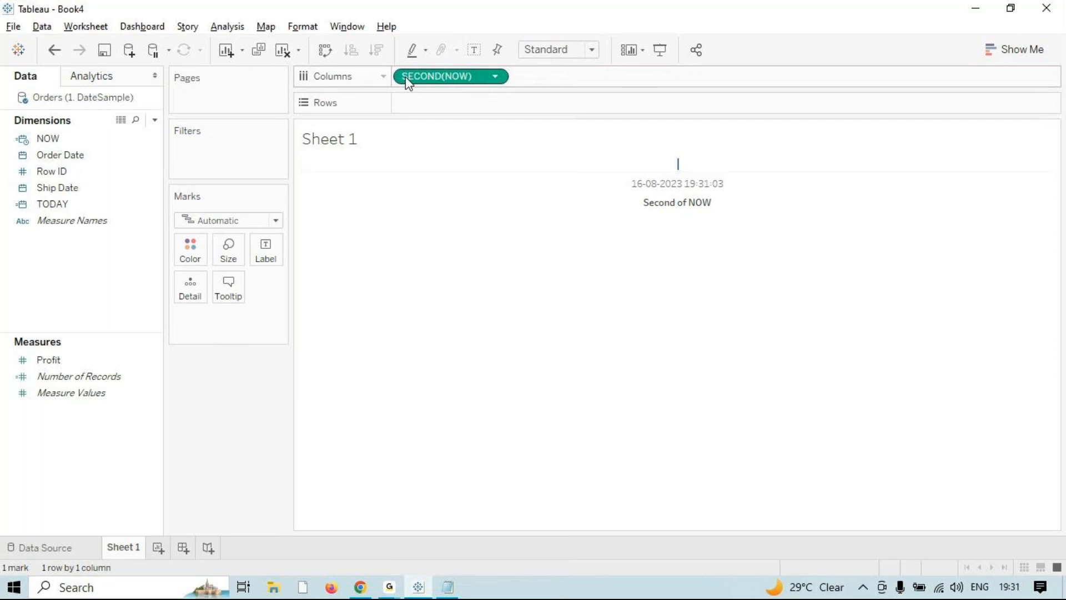
{"action": "left_click", "coordinate": [495, 76]}
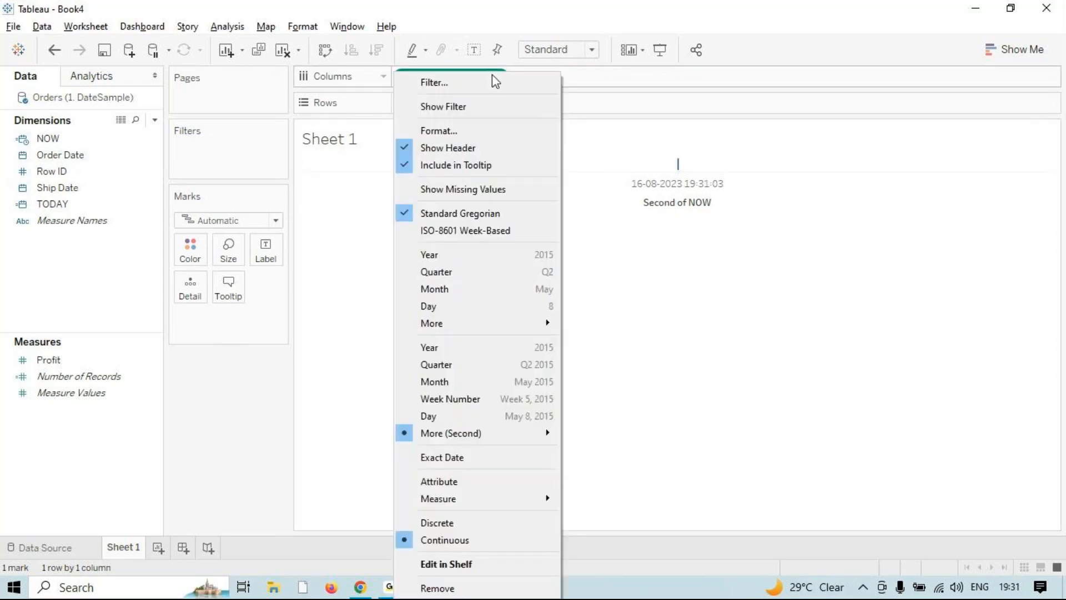
{"action": "left_click", "coordinate": [643, 200]}
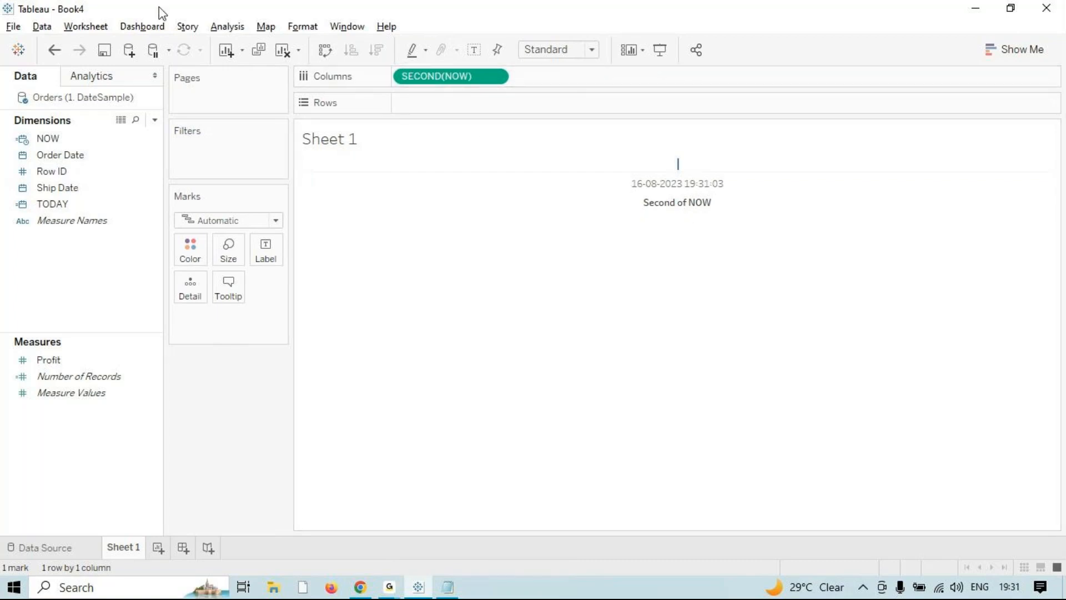
- Refresh the Orders (1. DateSample) data source to update the NOW value in the view
{"action": "left_click", "coordinate": [107, 26]}
{"action": "mouse_move", "coordinate": [36, 30]}
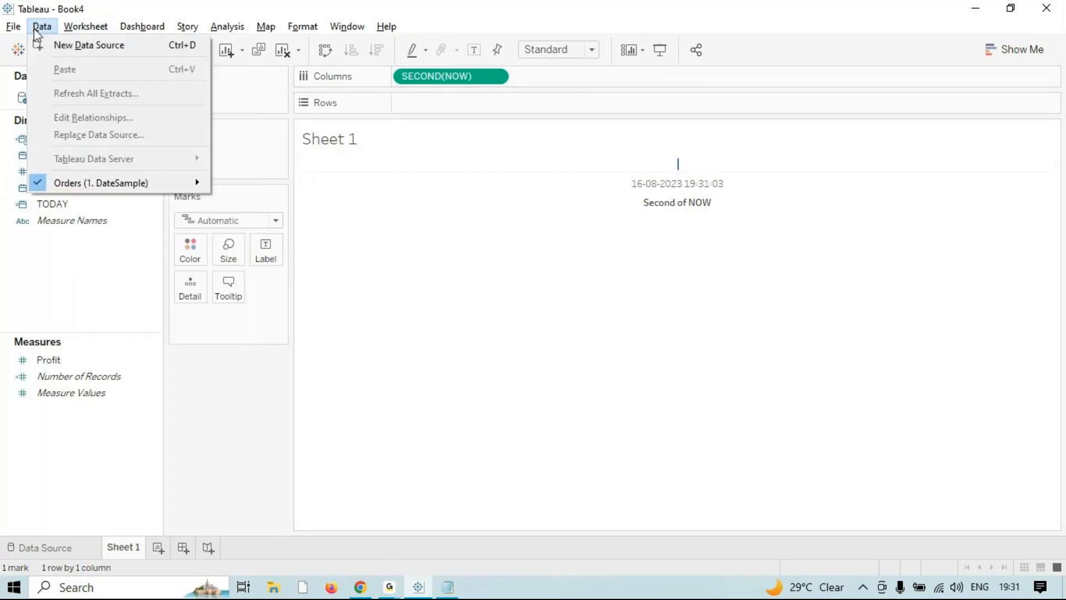
{"action": "mouse_move", "coordinate": [84, 183]}
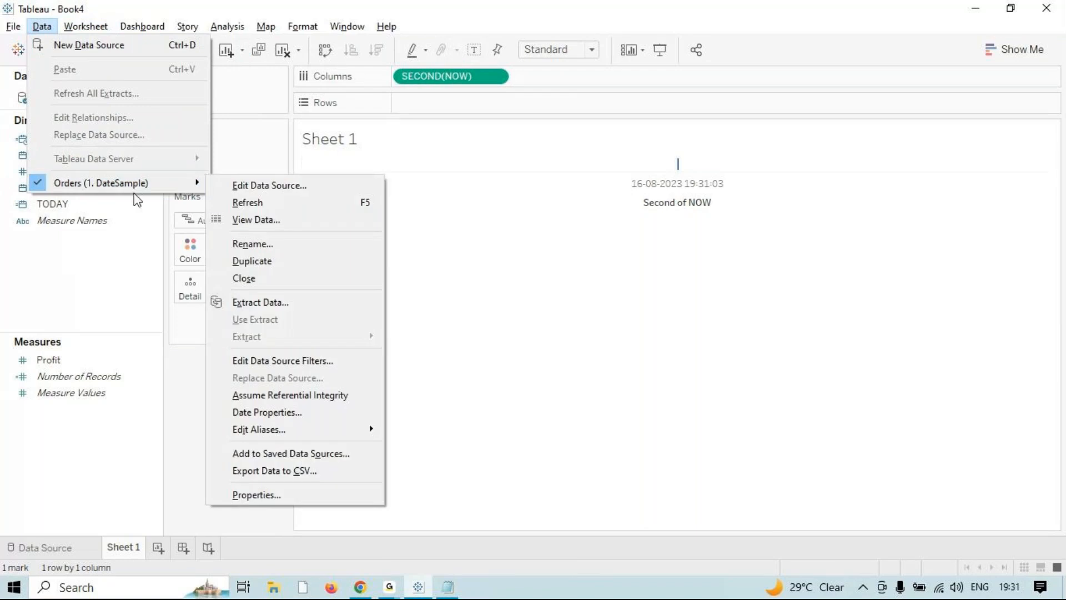
{"action": "left_click", "coordinate": [245, 205]}
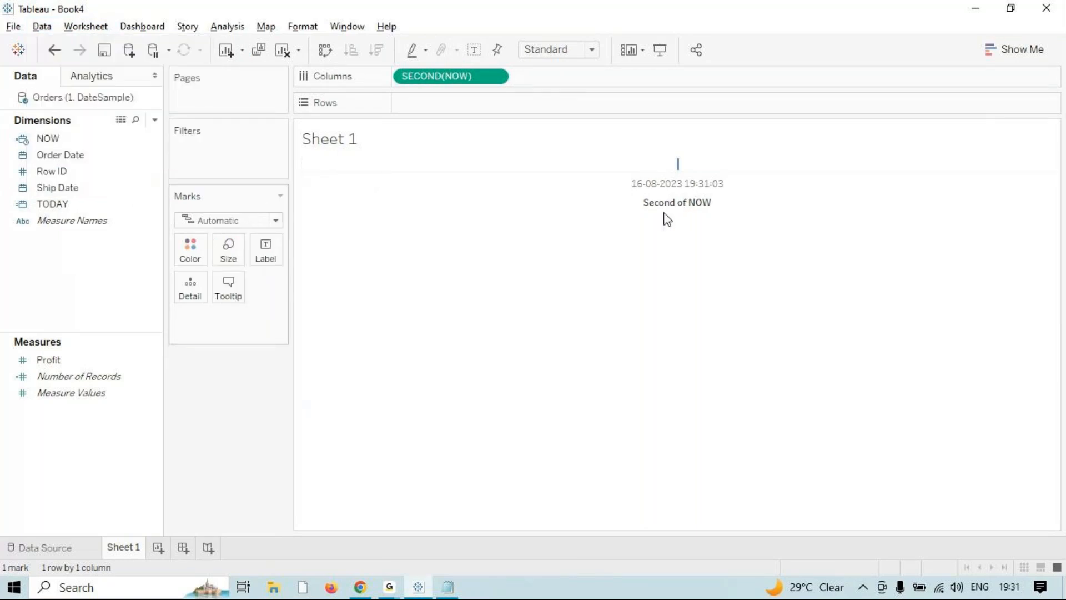
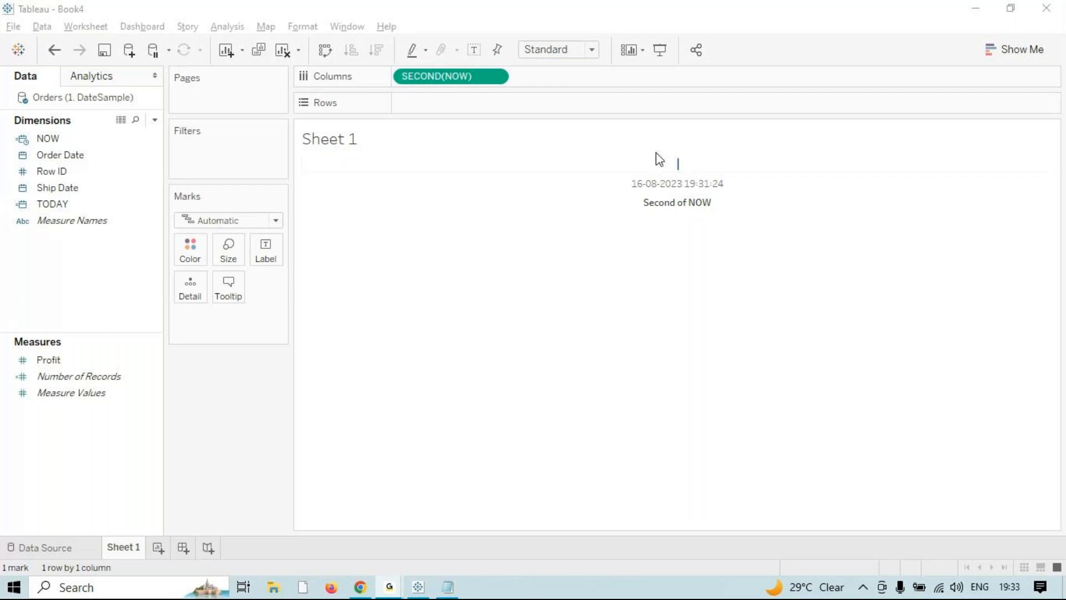
- Delete the NOW calculated field from Dimensions, including its use in Sheet 1
{"action": "key", "text": "alt+Tab"}
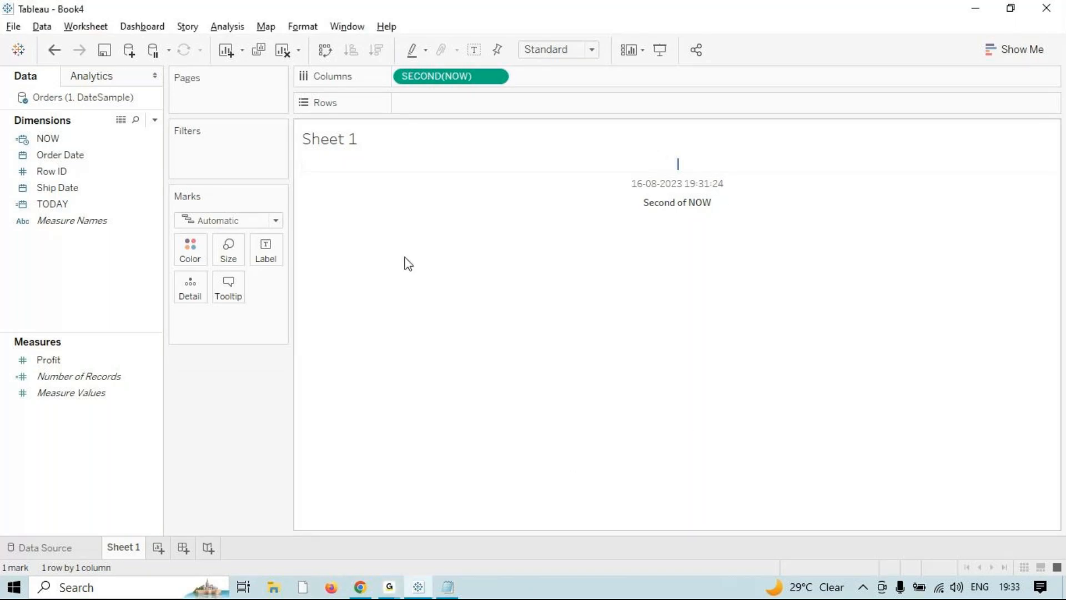
{"action": "right_click", "coordinate": [67, 139]}
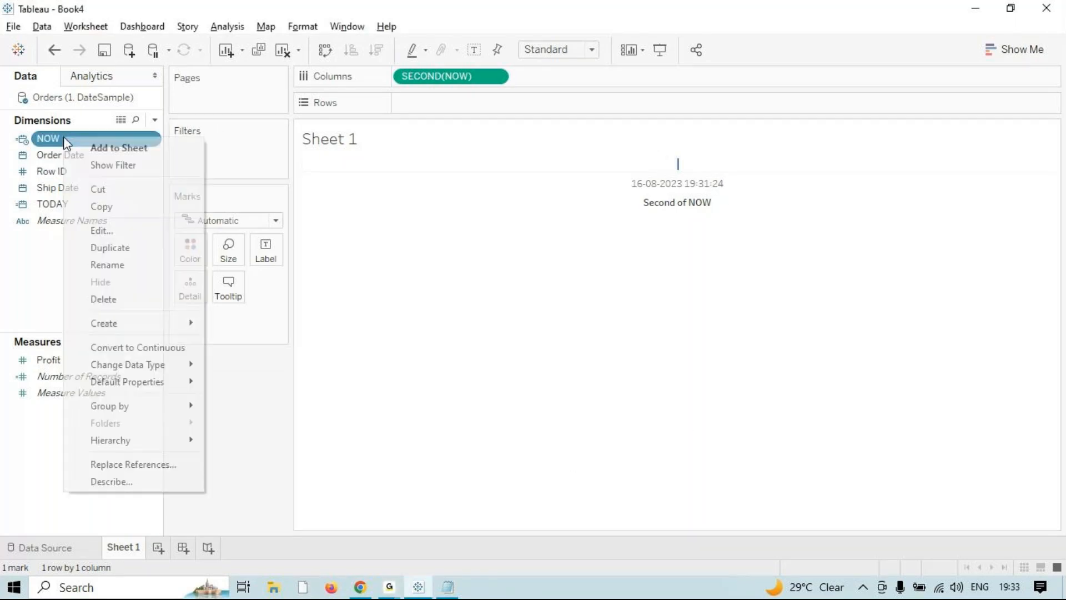
{"action": "left_click", "coordinate": [123, 304]}
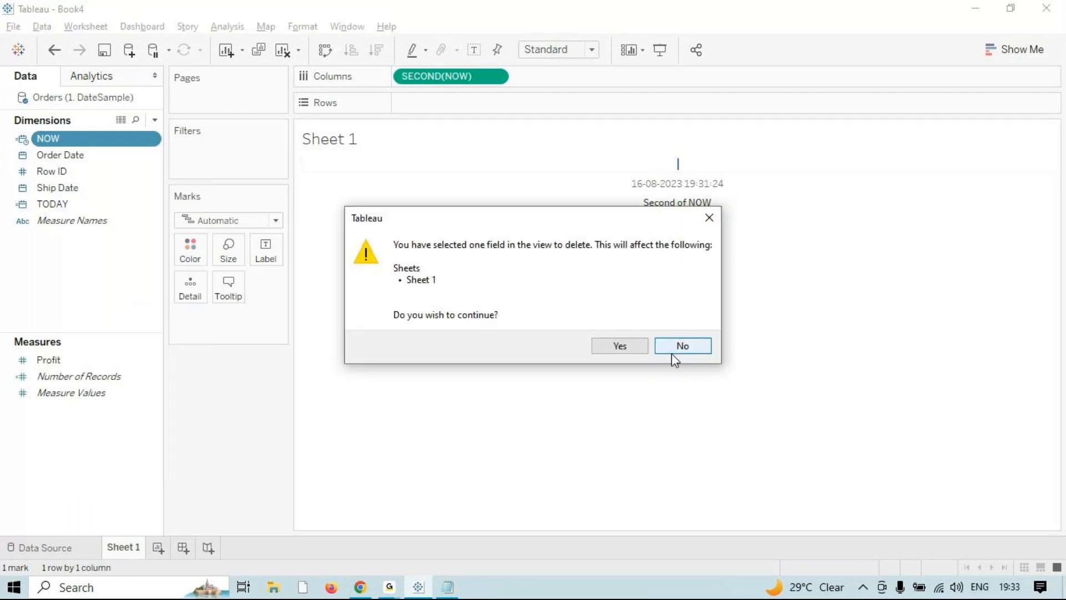
{"action": "left_click", "coordinate": [616, 345]}
- Create a calculated field named NOW with the formula NOW()
{"action": "left_click", "coordinate": [225, 27]}
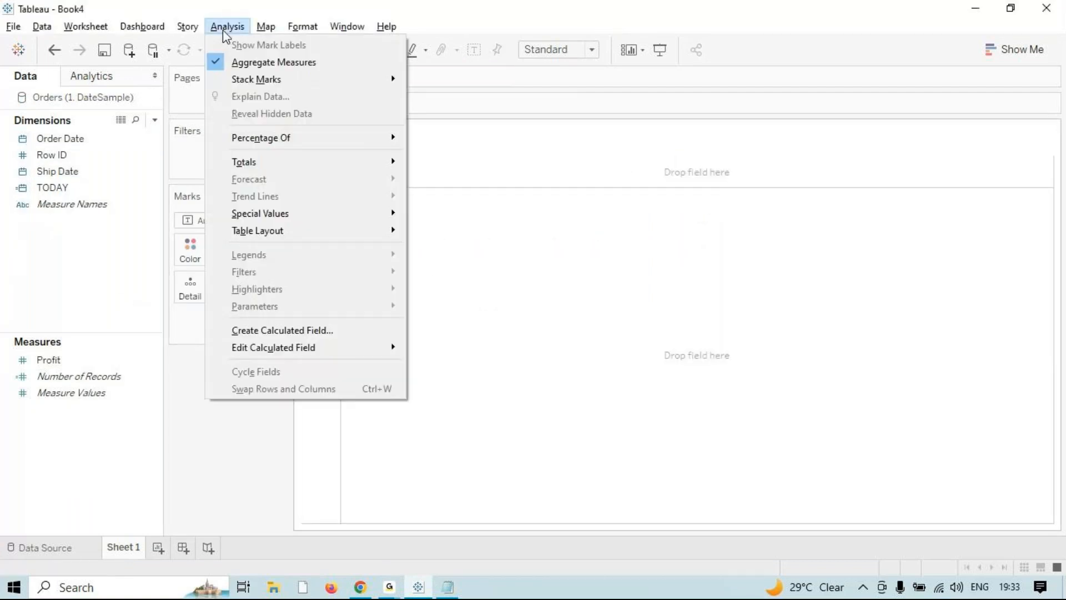
{"action": "left_click", "coordinate": [308, 329]}
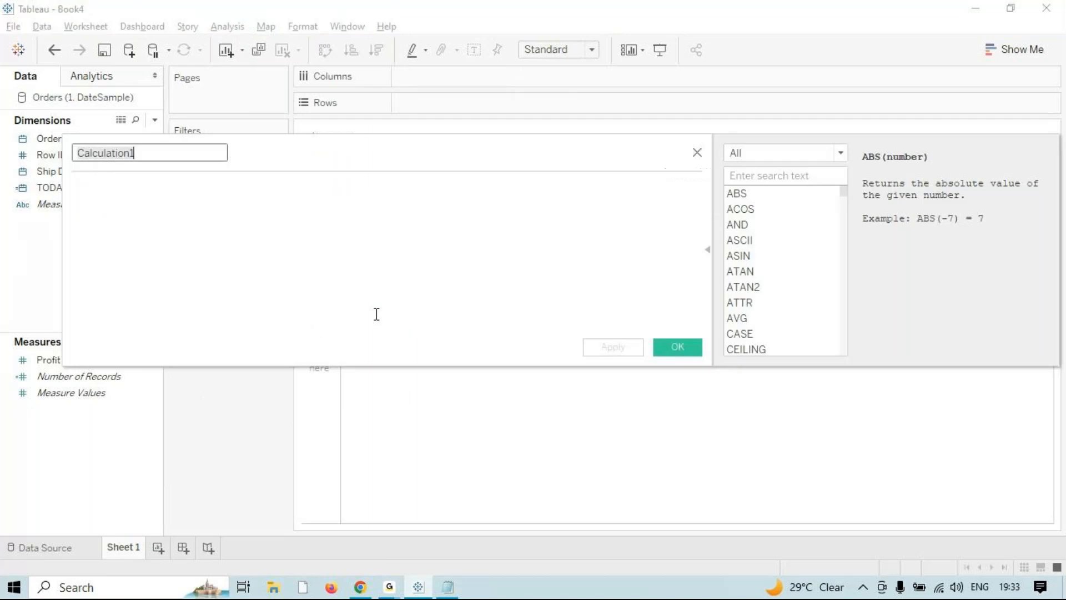
{"action": "type", "text": "NOW"}
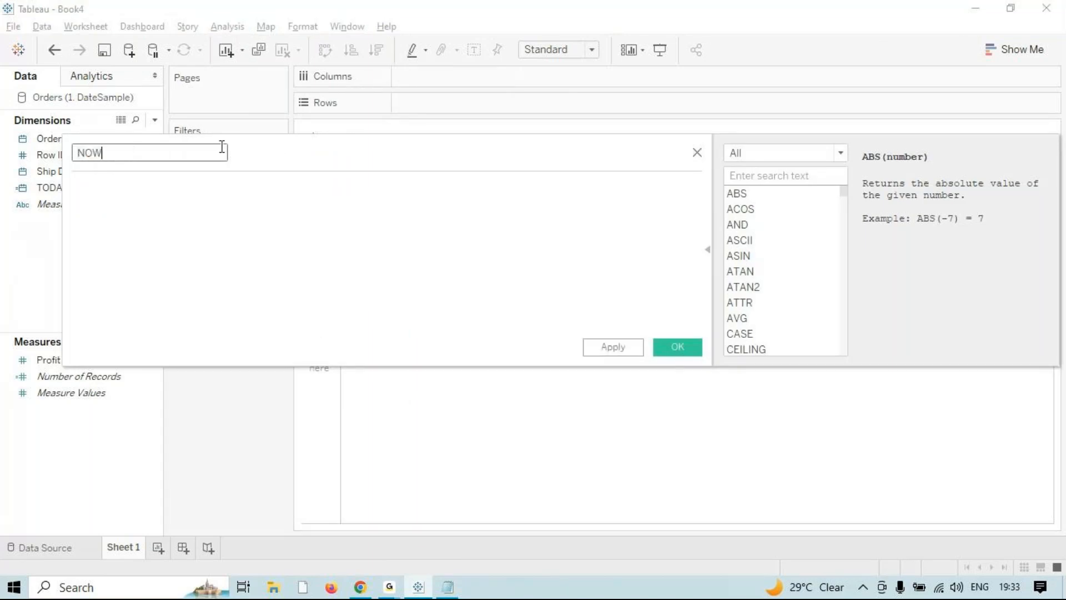
{"action": "left_click", "coordinate": [99, 189]}
{"action": "type", "text": "NOW"}
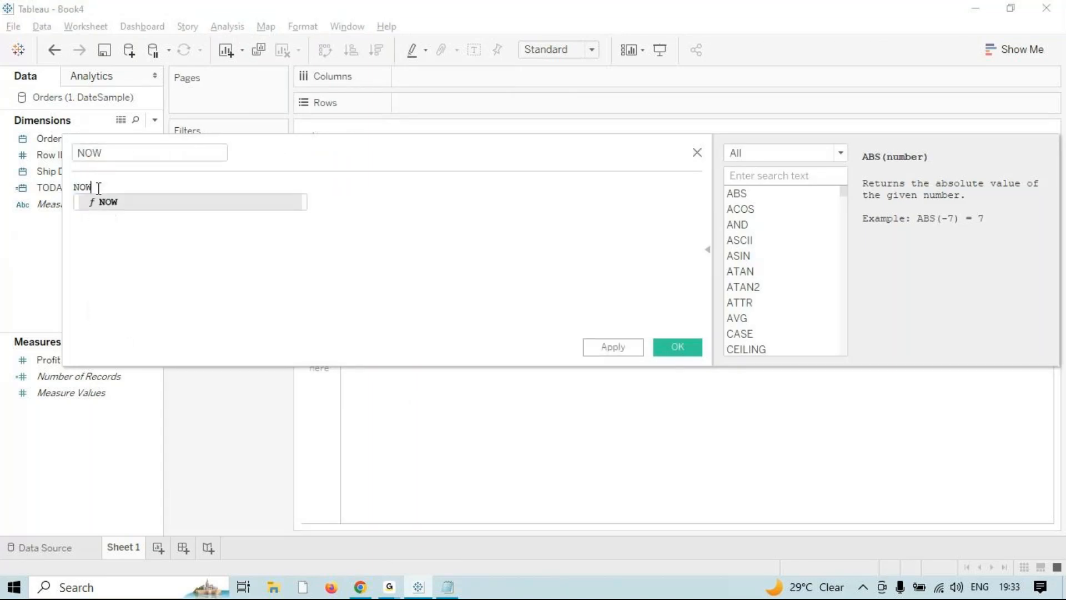
{"action": "key", "text": "Return"}
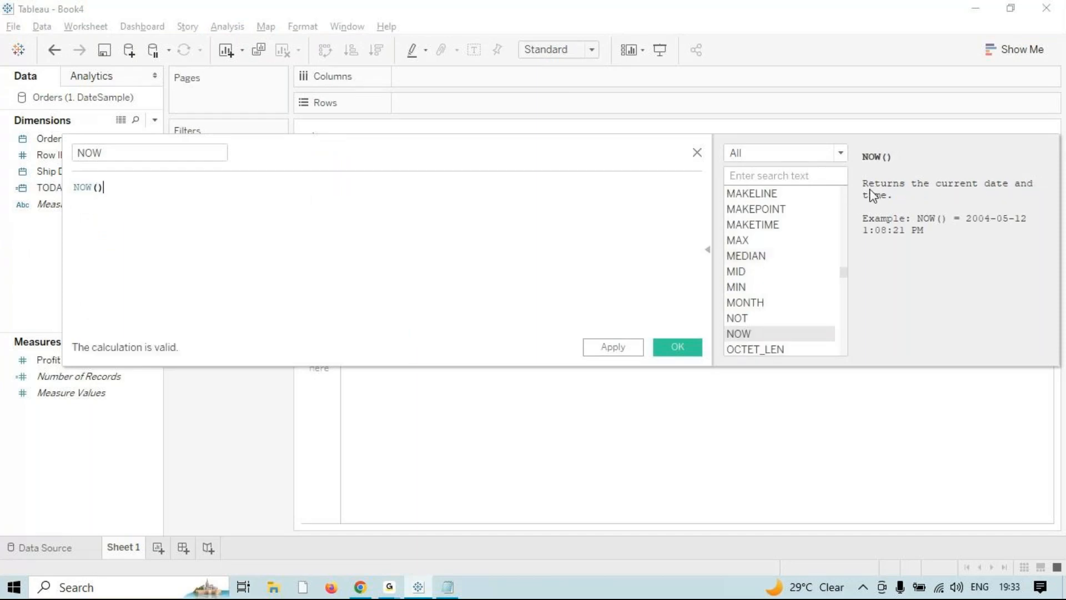
{"action": "left_click", "coordinate": [677, 347]}
- Add NOW to Columns, expand it through Quarter to Month, and collapse it back to Year
{"action": "double_click", "coordinate": [104, 139]}
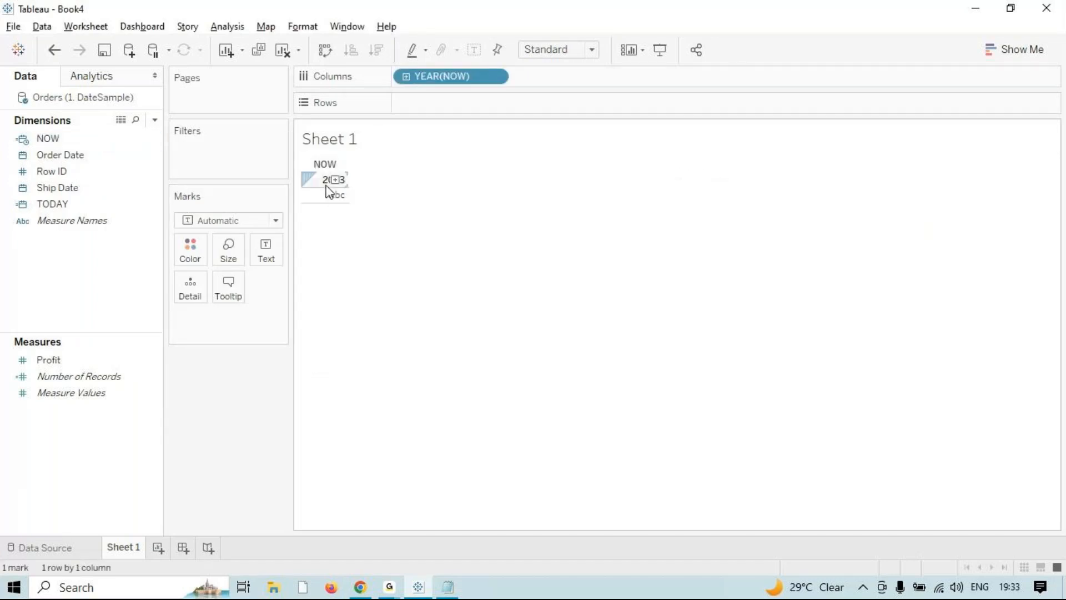
{"action": "left_click", "coordinate": [406, 77]}
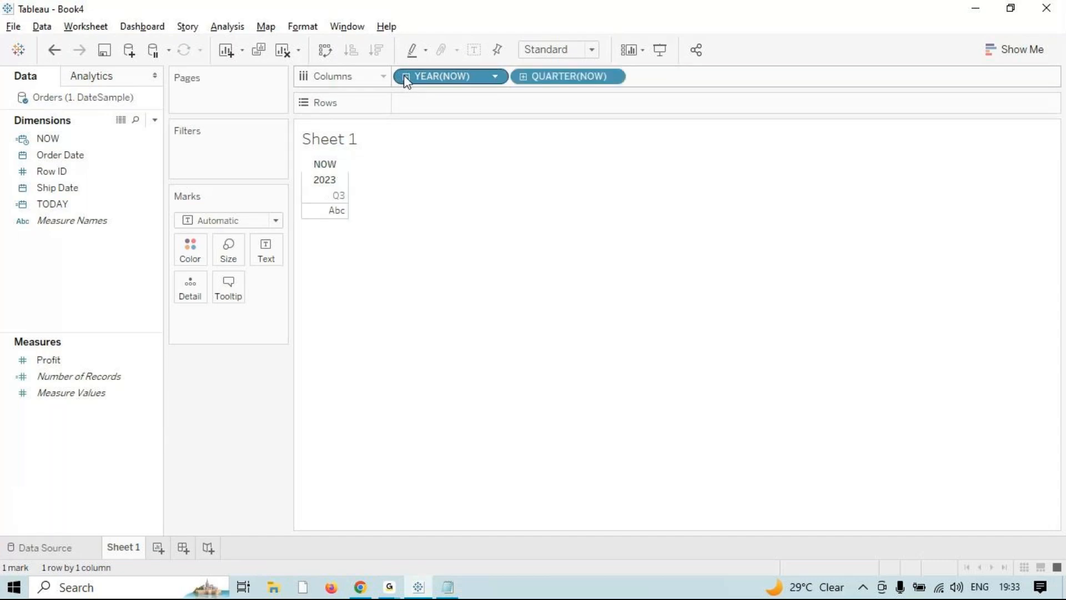
{"action": "left_click", "coordinate": [523, 77]}
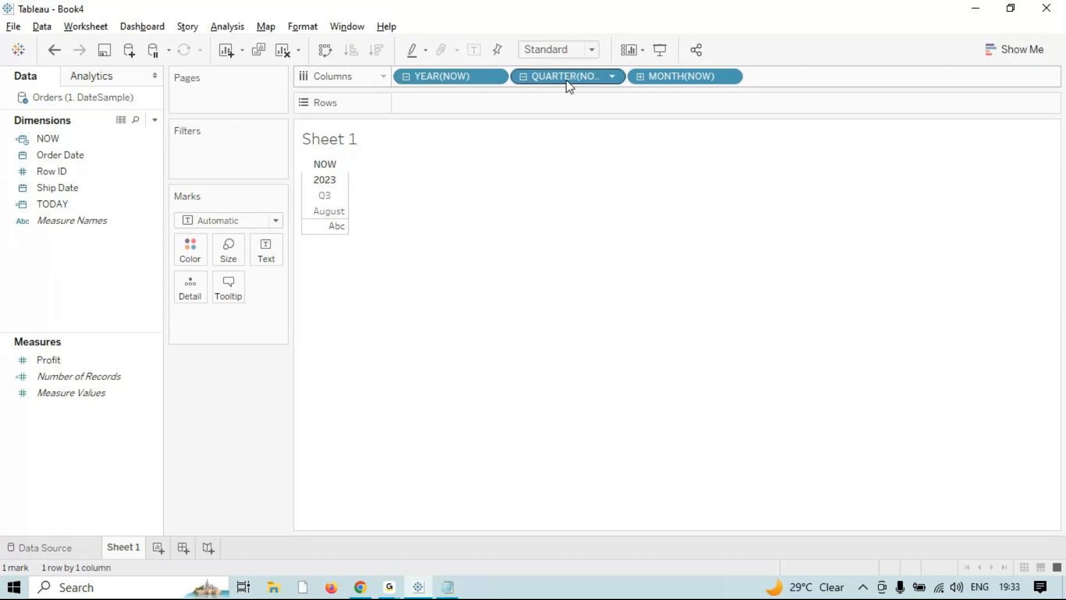
{"action": "left_click", "coordinate": [411, 79]}
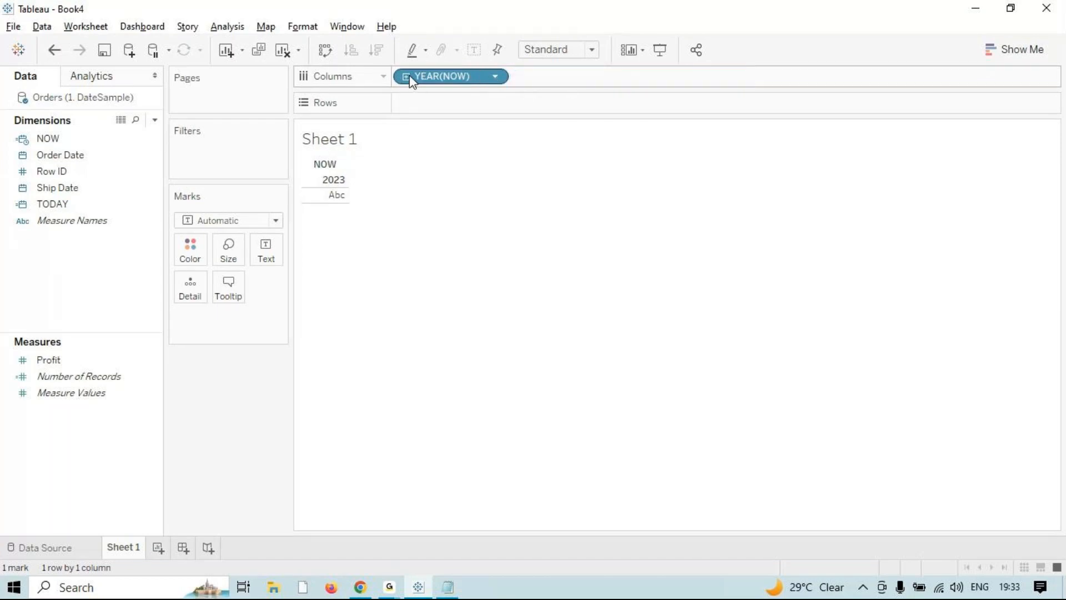
- Convert the year of NOW in Columns to continuous and set it to the continuous Quarter level
{"action": "right_click", "coordinate": [412, 79]}
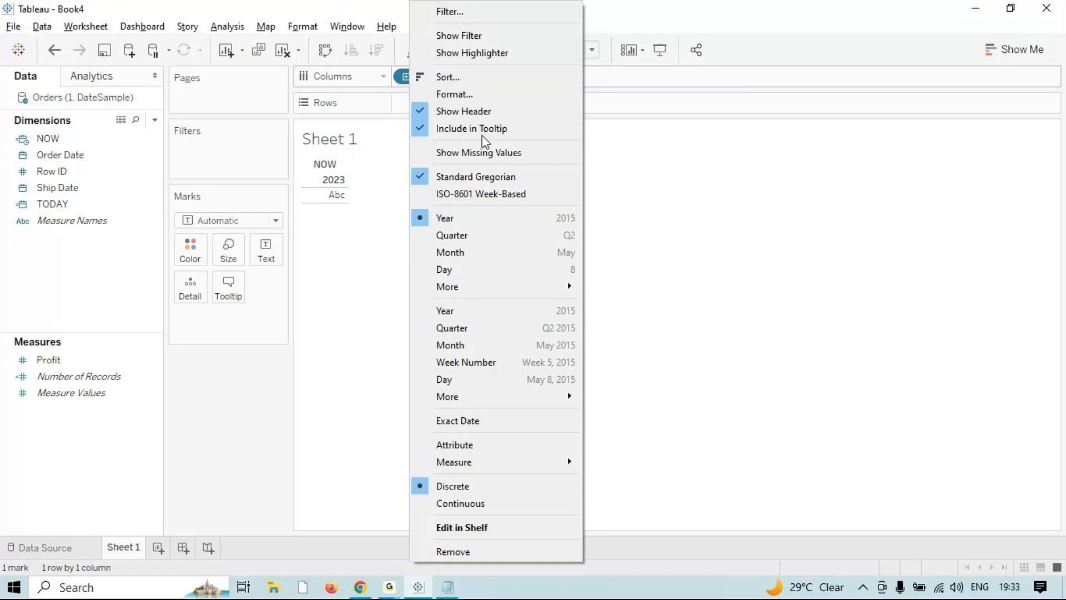
{"action": "left_click", "coordinate": [460, 503]}
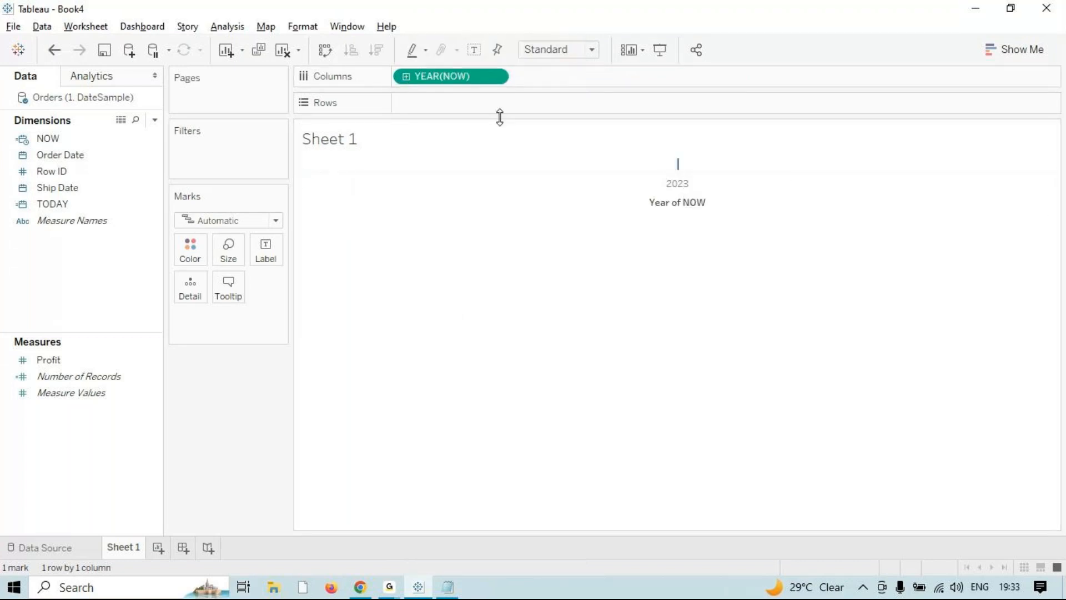
{"action": "right_click", "coordinate": [481, 79]}
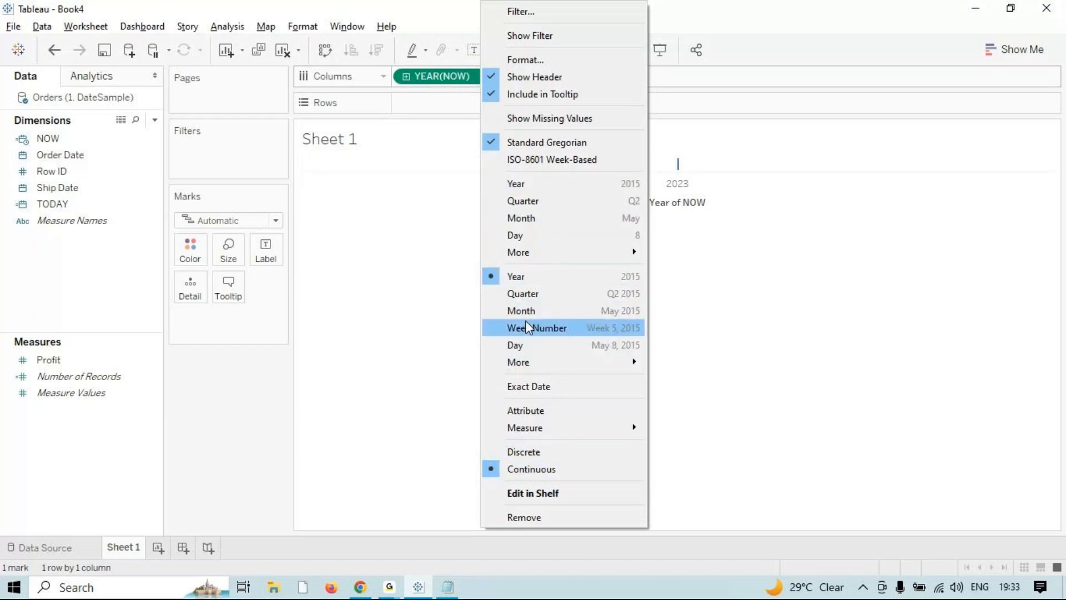
{"action": "left_click", "coordinate": [525, 293]}
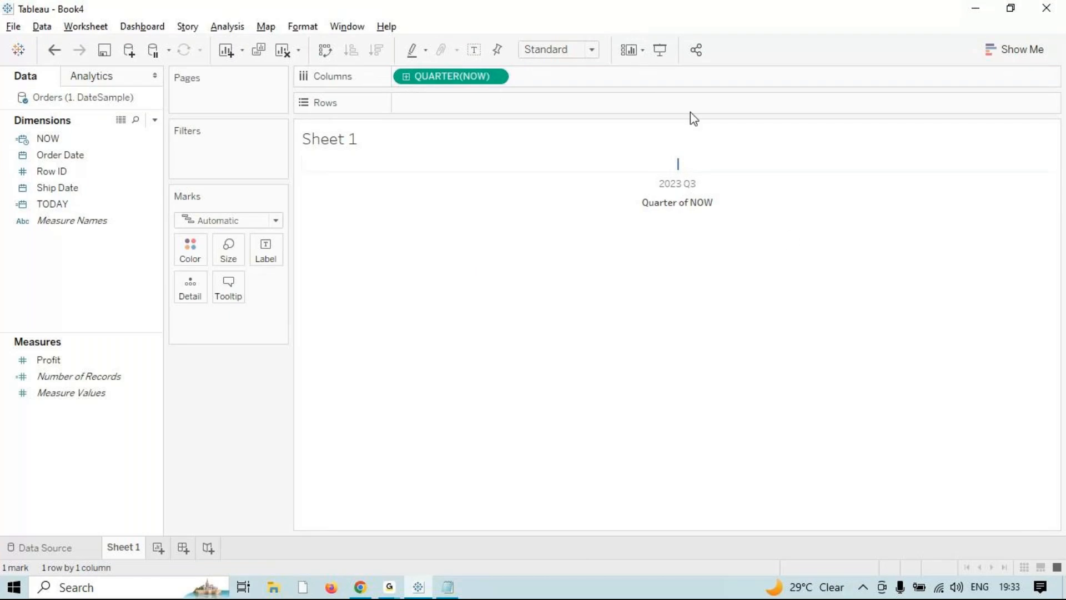
- Drill NOW in Columns down from Quarter through Month, Week, Day, Hour and Minute to Second
{"action": "left_click", "coordinate": [408, 78]}
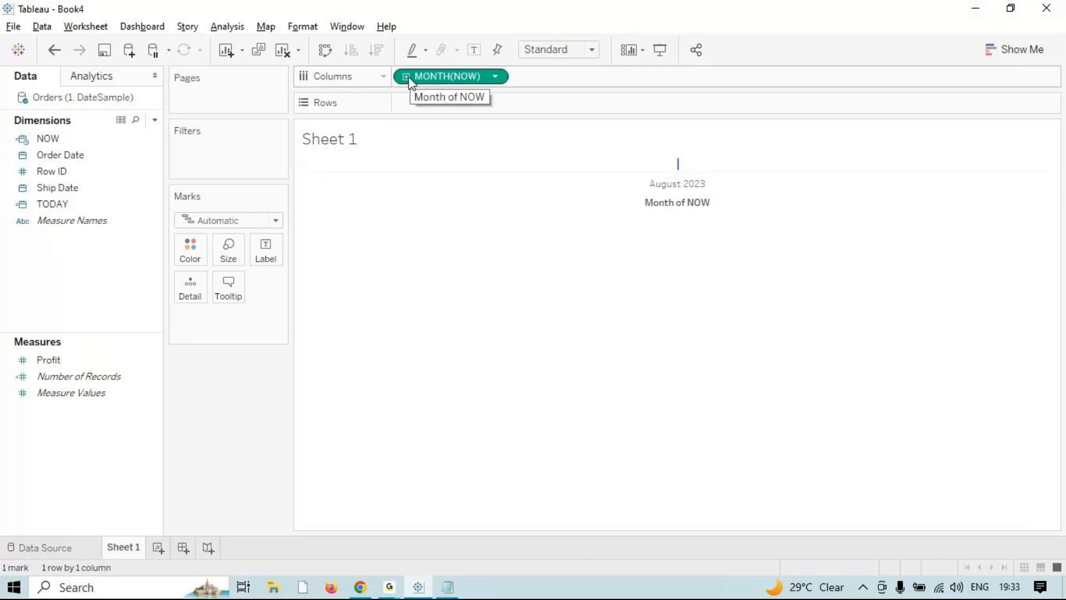
{"action": "left_click", "coordinate": [408, 79]}
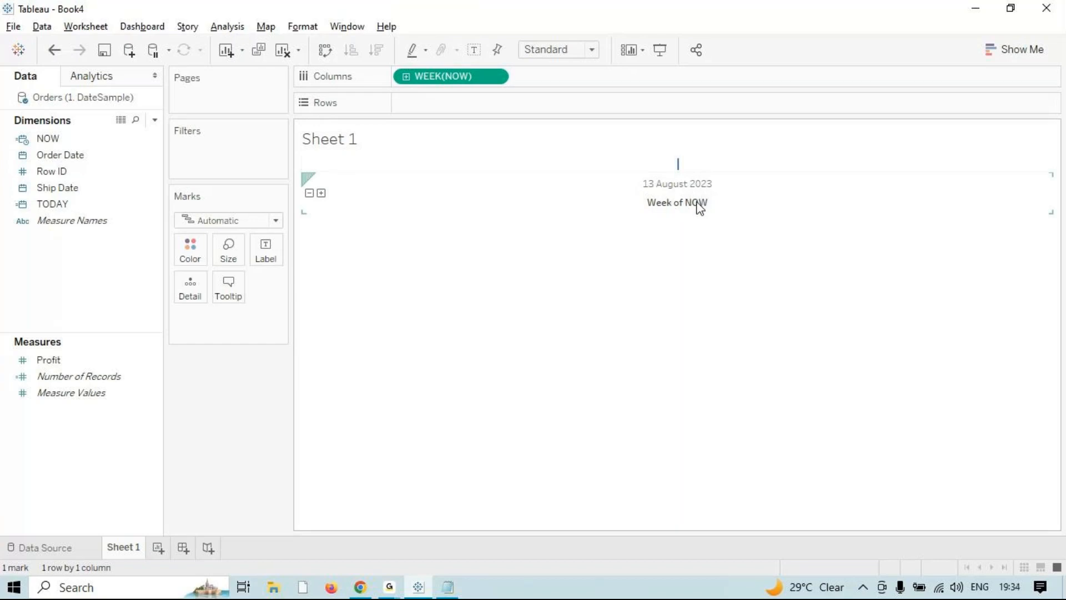
{"action": "left_click", "coordinate": [406, 80]}
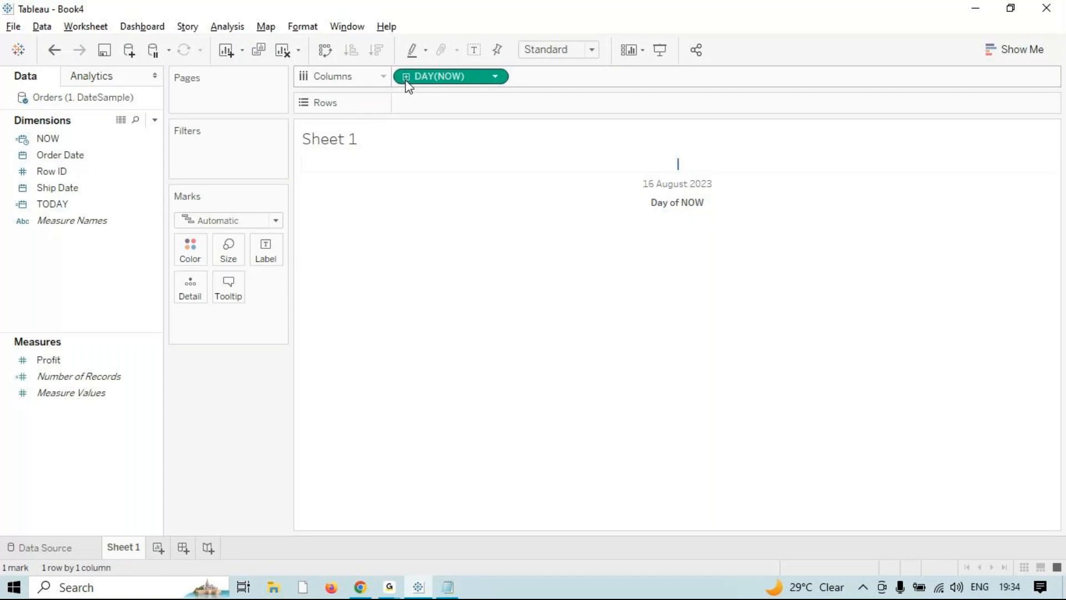
{"action": "left_click", "coordinate": [406, 79]}
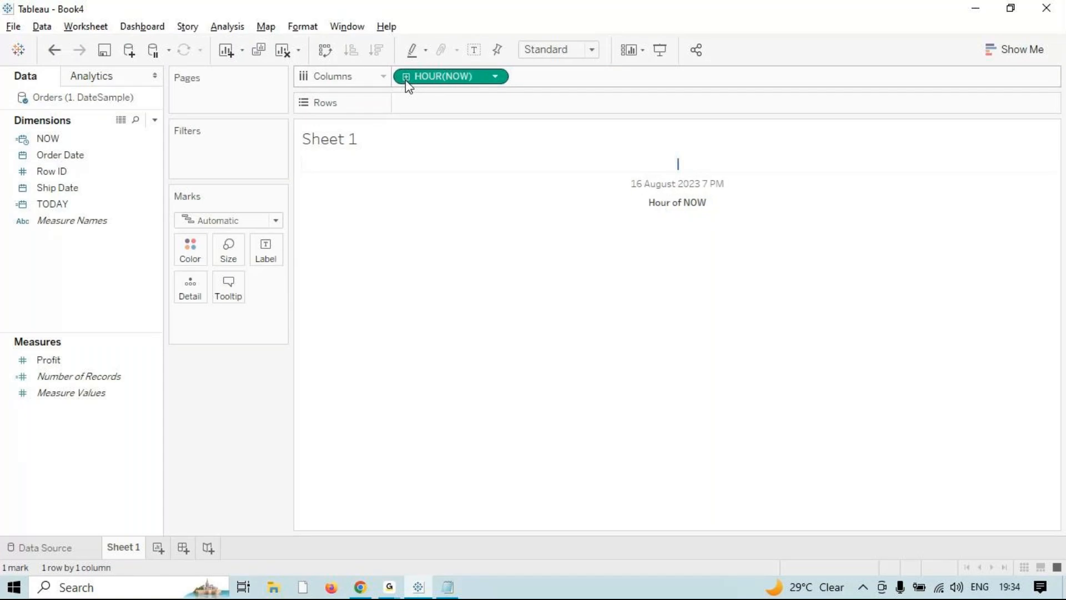
{"action": "left_click", "coordinate": [406, 79]}
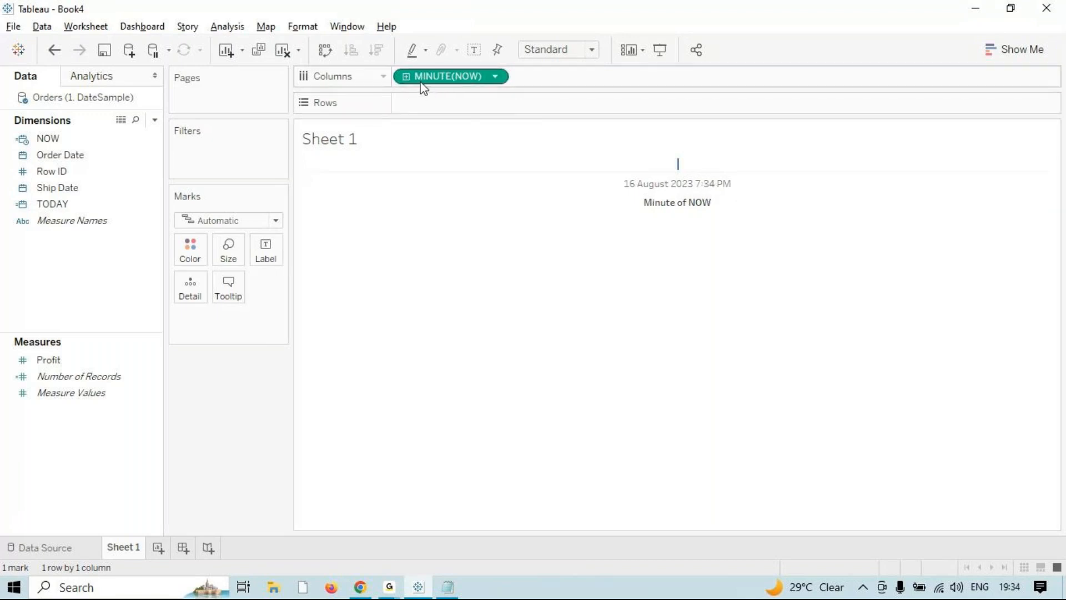
{"action": "left_click", "coordinate": [406, 79]}
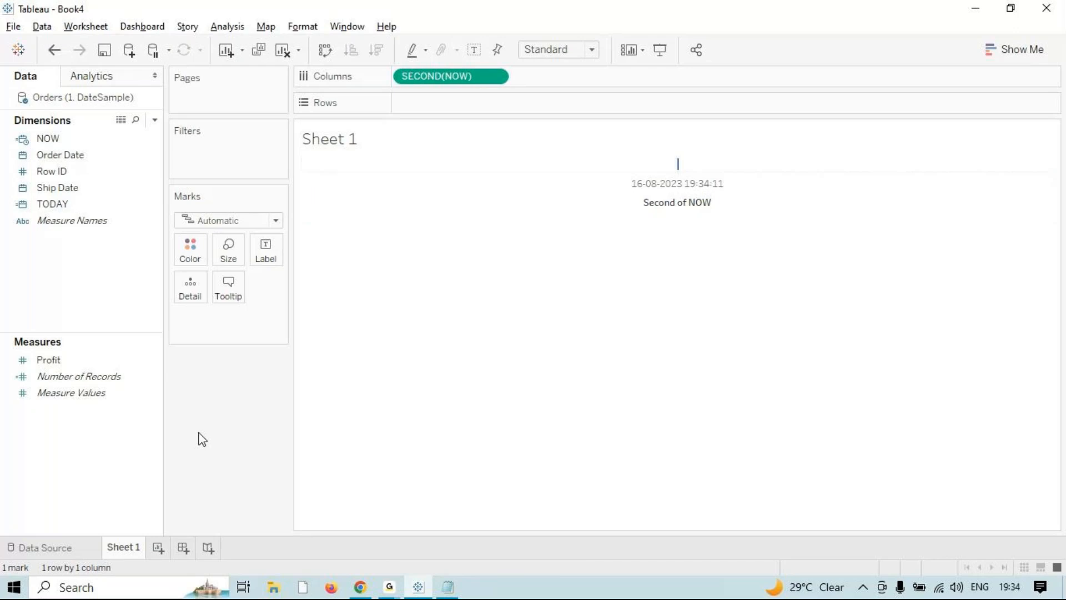
- Start a new calculated field named DATEDIF and insert the DATEDIFF function in its formula
{"action": "left_click", "coordinate": [223, 28]}
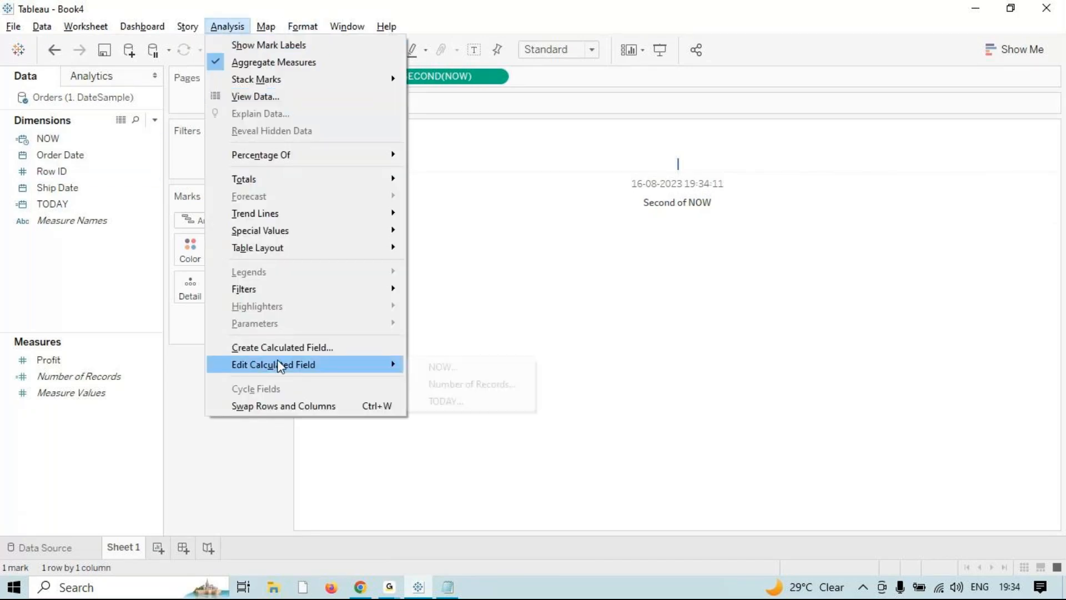
{"action": "left_click", "coordinate": [287, 348]}
{"action": "type", "text": "DATEDIF"}
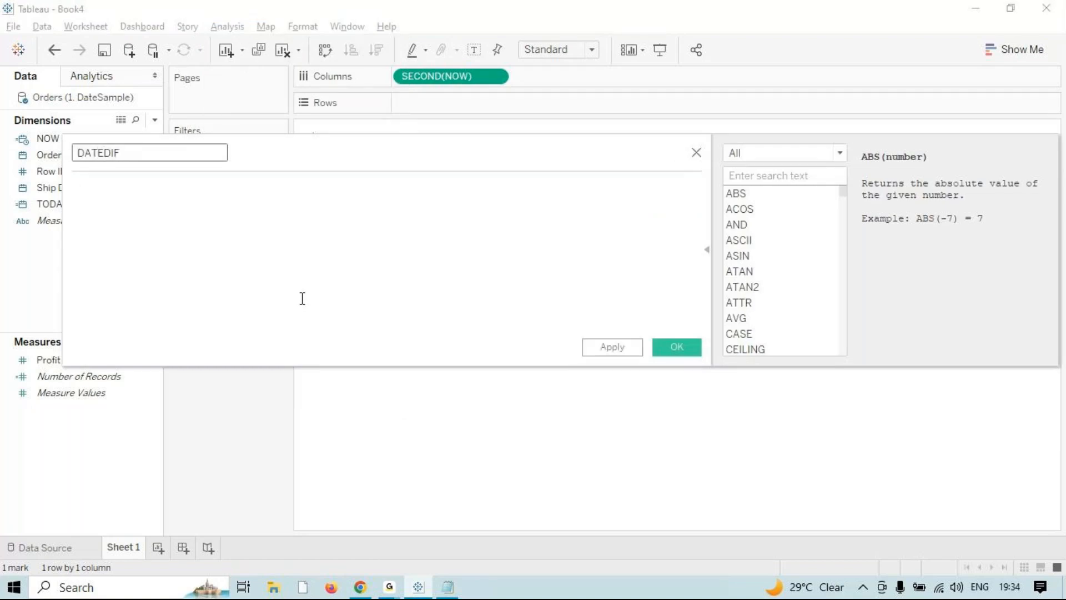
{"action": "left_click", "coordinate": [302, 298]}
{"action": "type", "text": "date"}
{"action": "key", "text": "Down"}
{"action": "key", "text": "Down"}
{"action": "key", "text": "Return"}
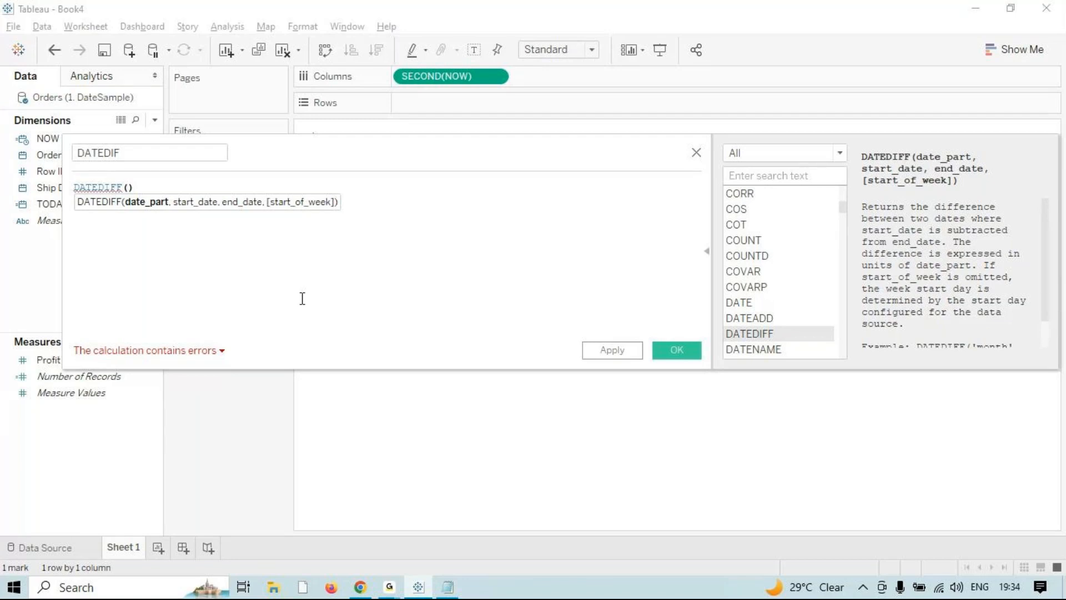
- Fill in the DATEDIFF arguments with "MONTH" as date part, [Order Date] as start and [Ship Date] as end date
{"action": "type", "text": "\""}
{"action": "type", "text": "MONTH"}
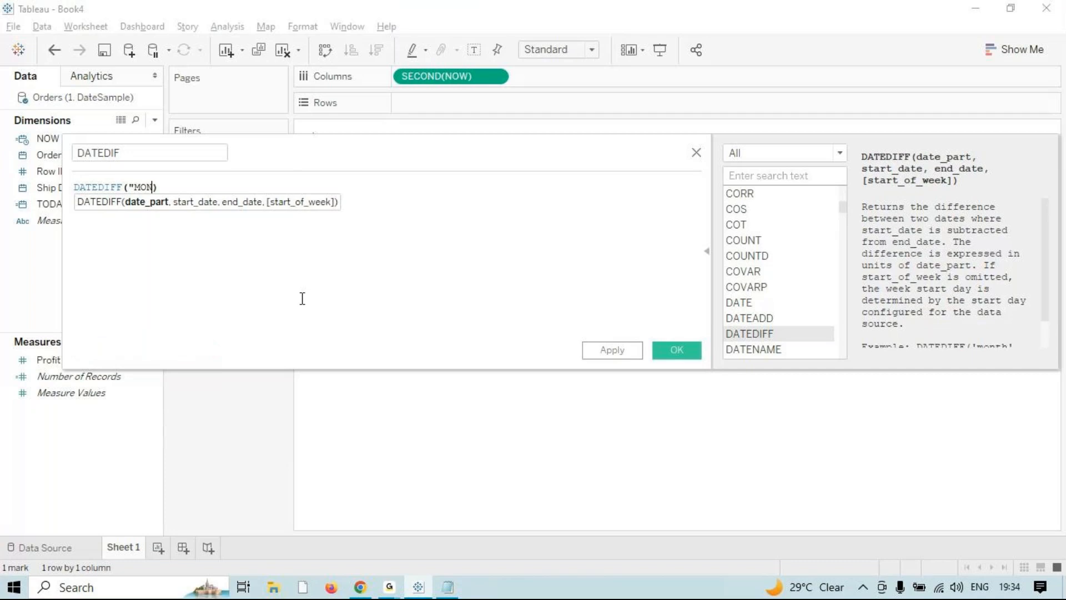
{"action": "type", "text": "\","}
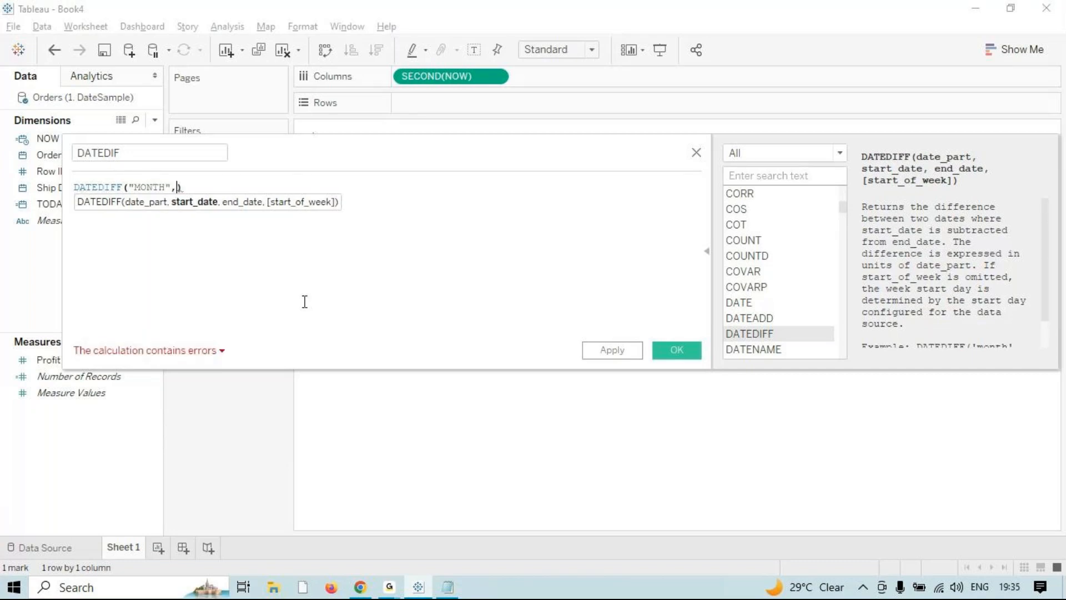
{"action": "type", "text": "[orde"}
{"action": "key", "text": "Return"}
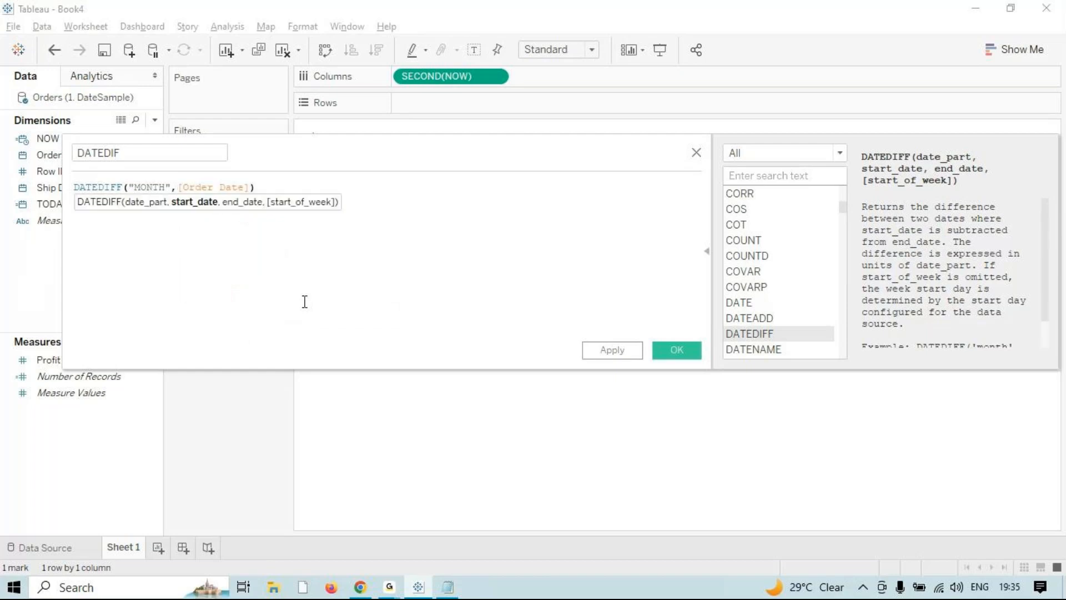
{"action": "type", "text": ","}
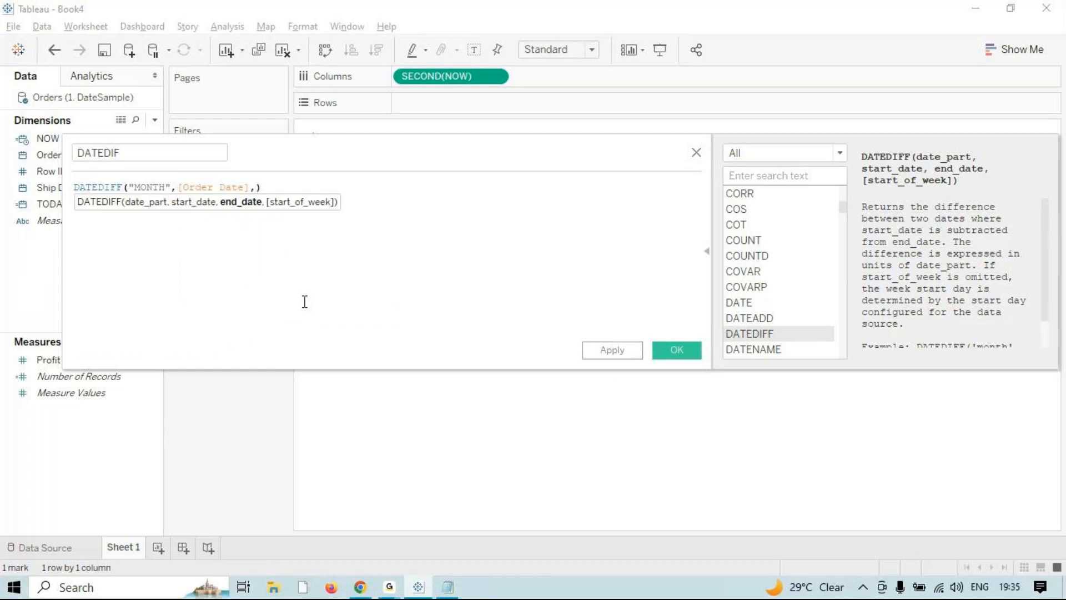
{"action": "type", "text": "[shi"}
{"action": "key", "text": "Return"}
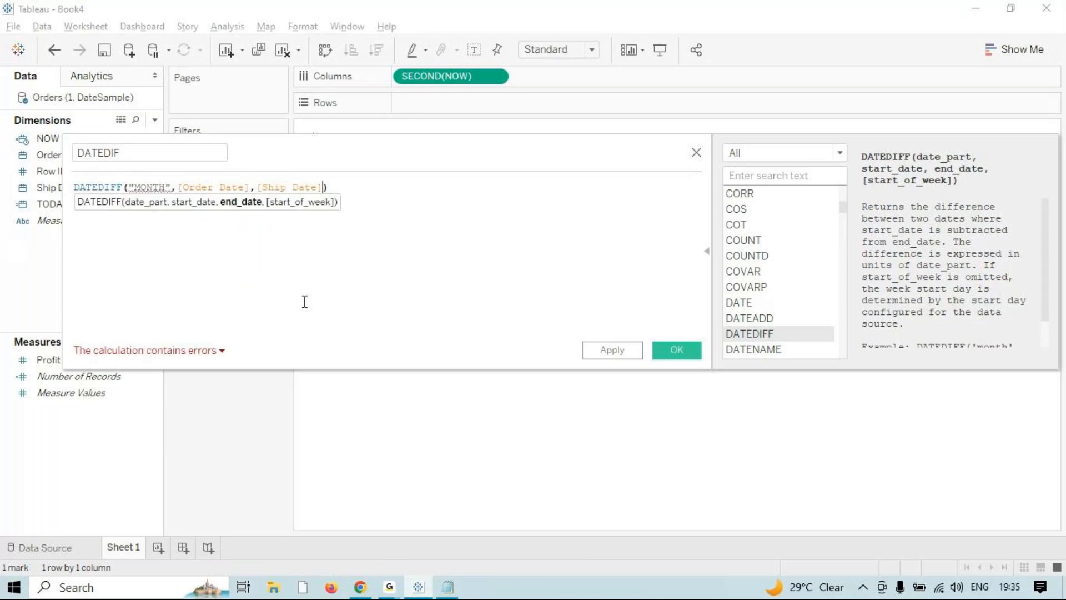
- Change the date part in the DATEDIFF formula from "MONTH" to "DAY"
{"action": "left_click", "coordinate": [166, 186]}
{"action": "key", "text": "BackSpace"}
{"action": "key", "text": "BackSpace"}
{"action": "key", "text": "BackSpace"}
{"action": "key", "text": "BackSpace"}
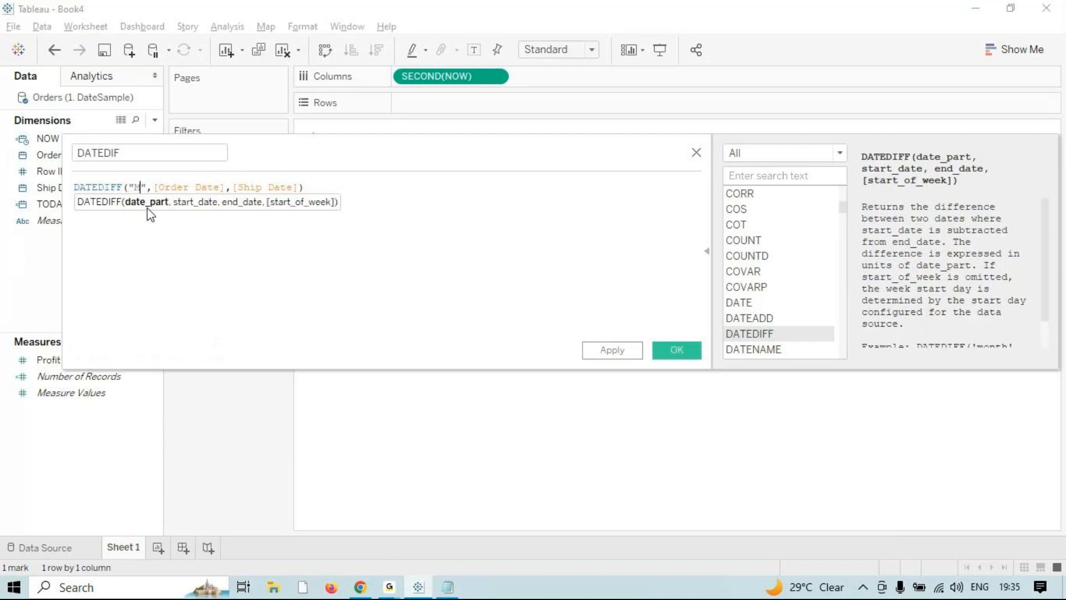
{"action": "key", "text": "BackSpace"}
{"action": "type", "text": "DAY"}
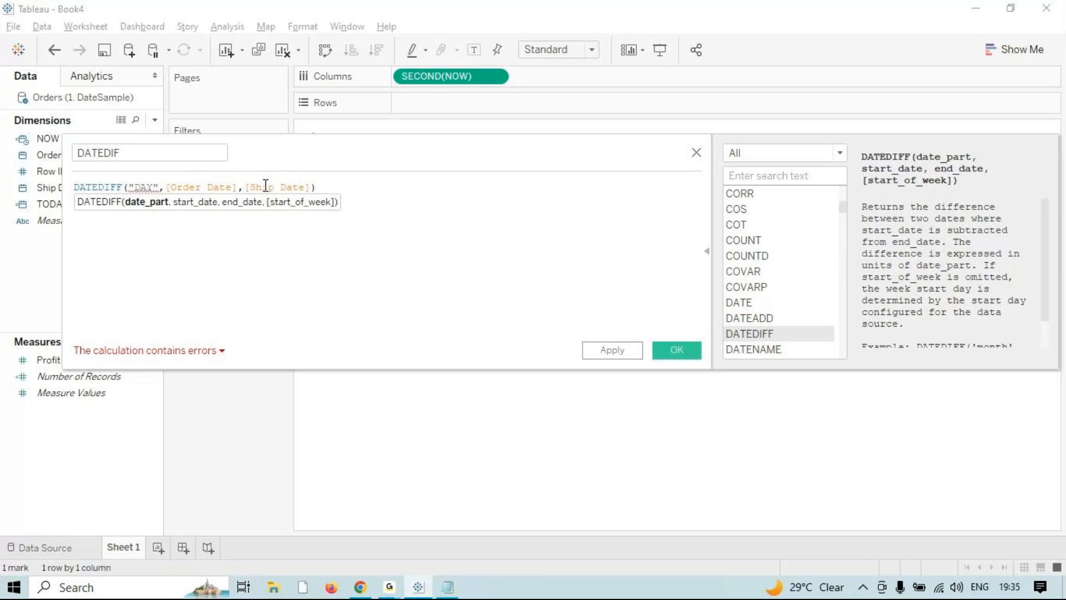
{"action": "left_click", "coordinate": [318, 189]}
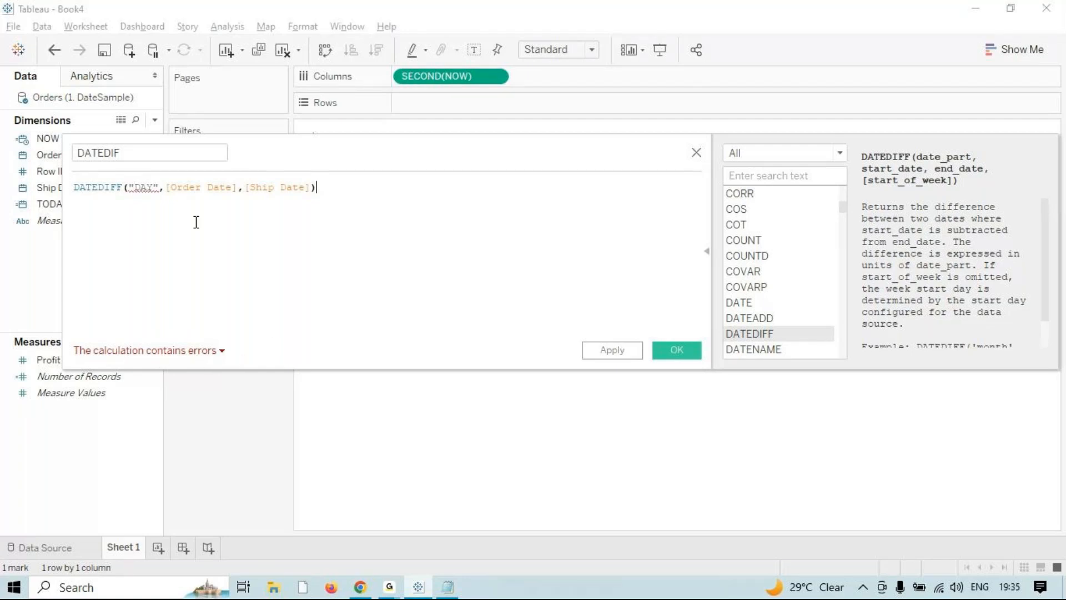
- Replace the double quotes around DAY in the DATEDIFF formula with single quotes
{"action": "left_click", "coordinate": [133, 187]}
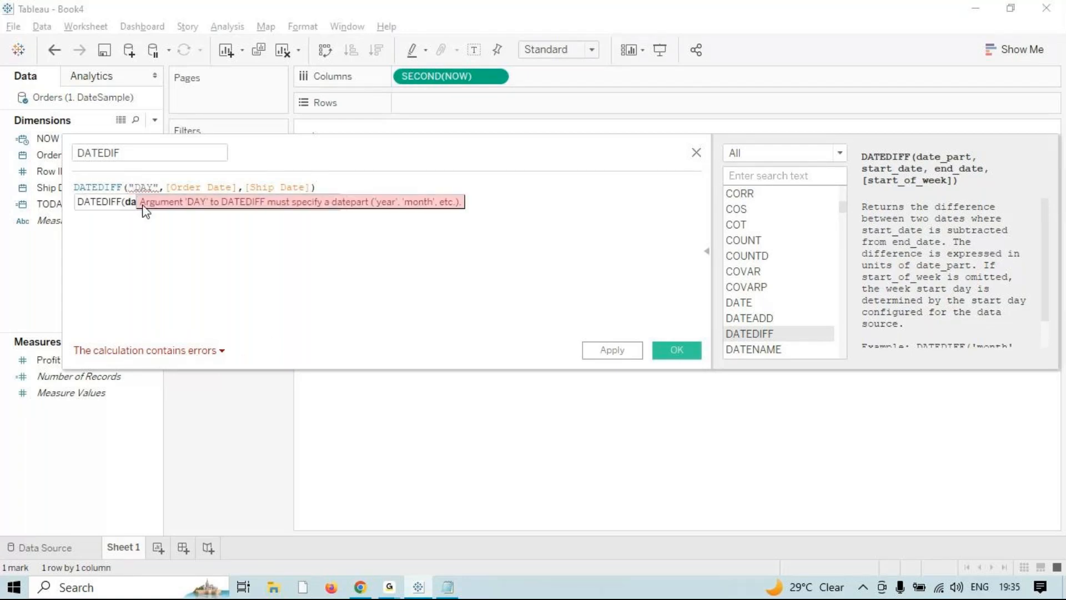
{"action": "key", "text": "BackSpace"}
{"action": "type", "text": "'"}
{"action": "left_click", "coordinate": [159, 187]}
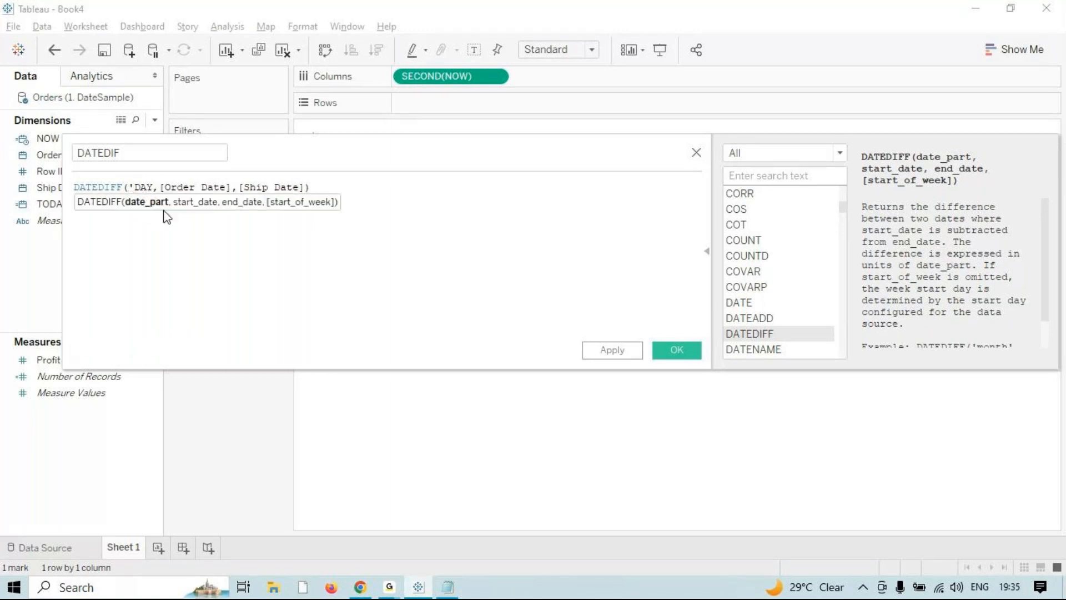
{"action": "key", "text": "BackSpace"}
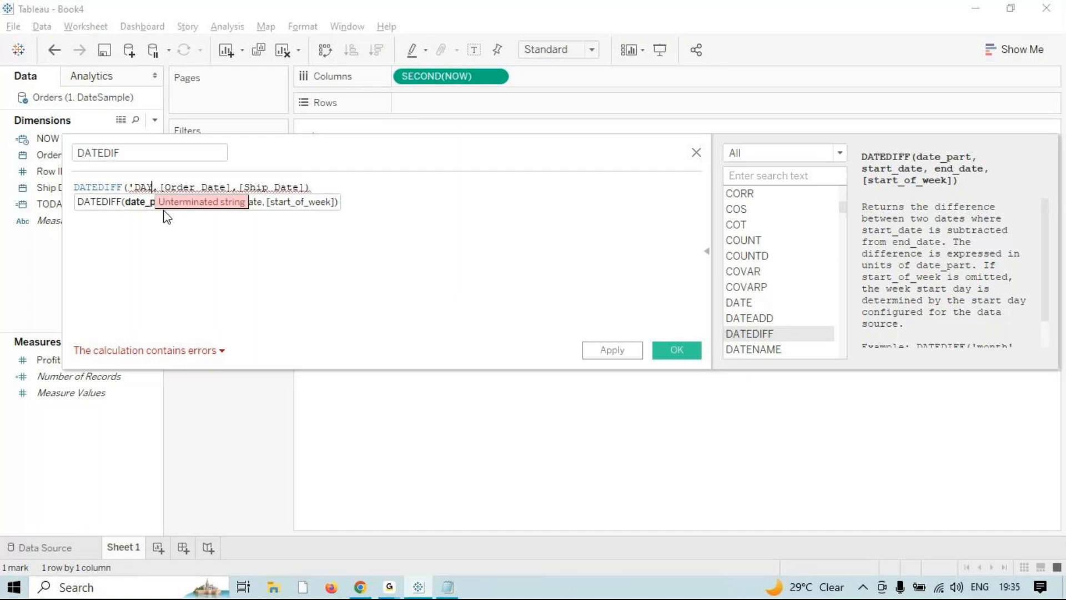
{"action": "type", "text": "'"}
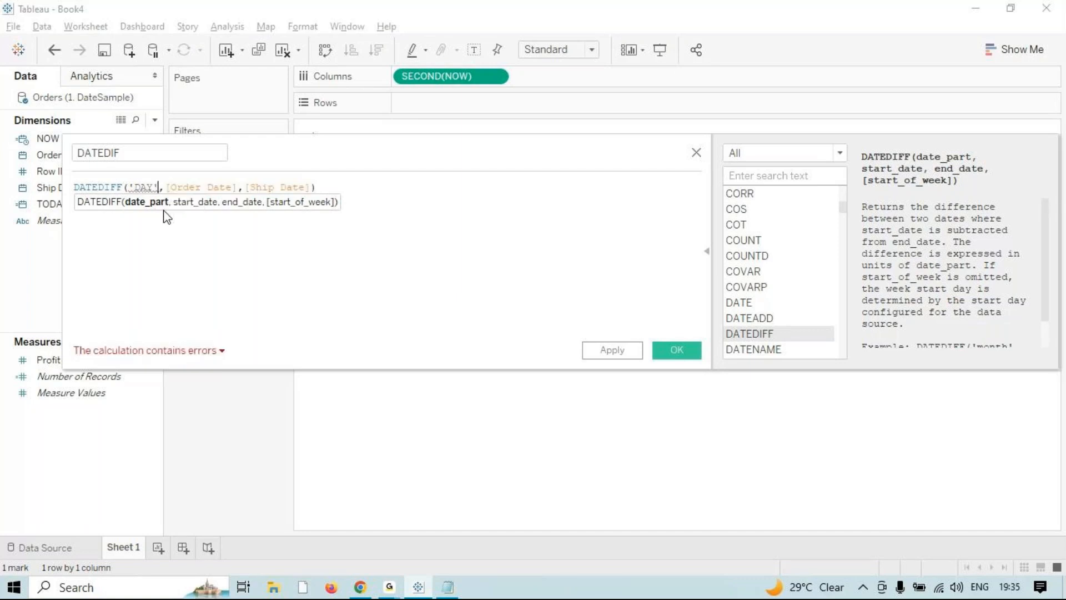
{"action": "left_click", "coordinate": [215, 233]}
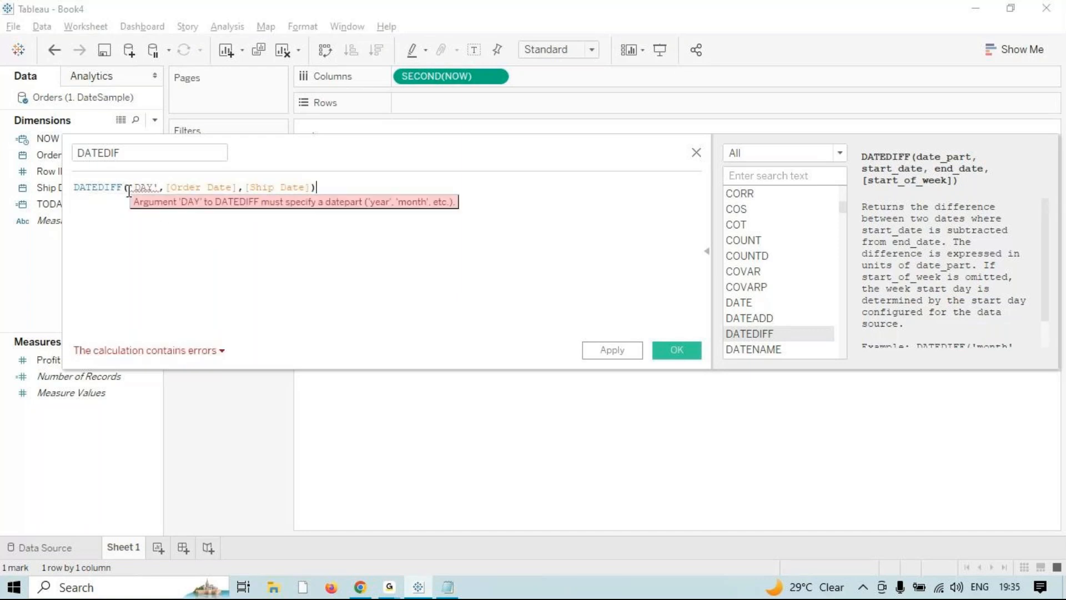
- Examine the formula error and the DATEDIFF description and example to check how the date part must be written
{"action": "mouse_move", "coordinate": [154, 188]}
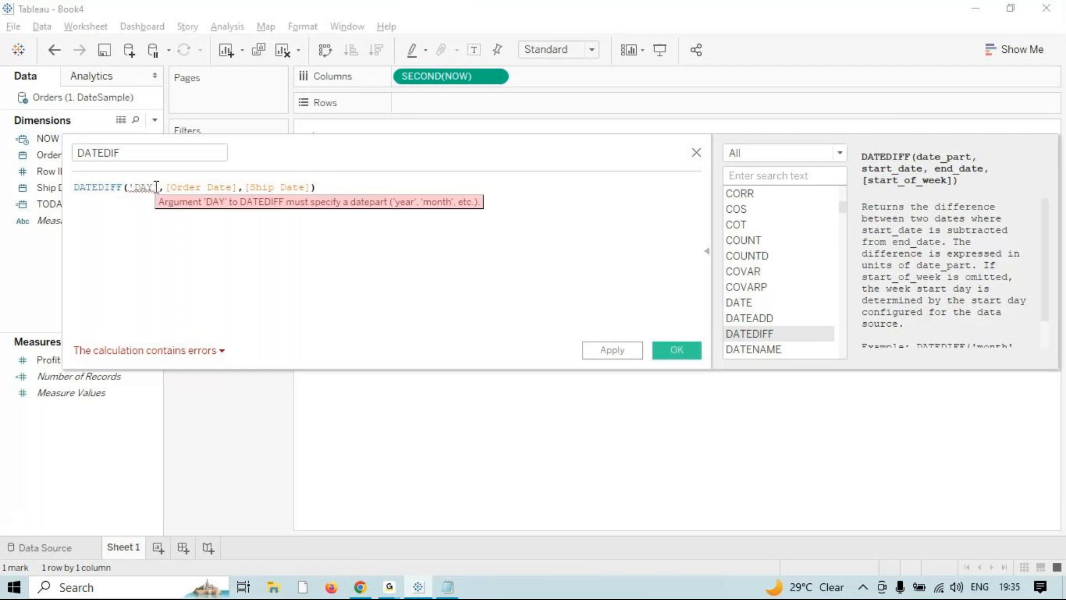
{"action": "key", "text": "alt+Tab"}
{"action": "left_click", "coordinate": [181, 287]}
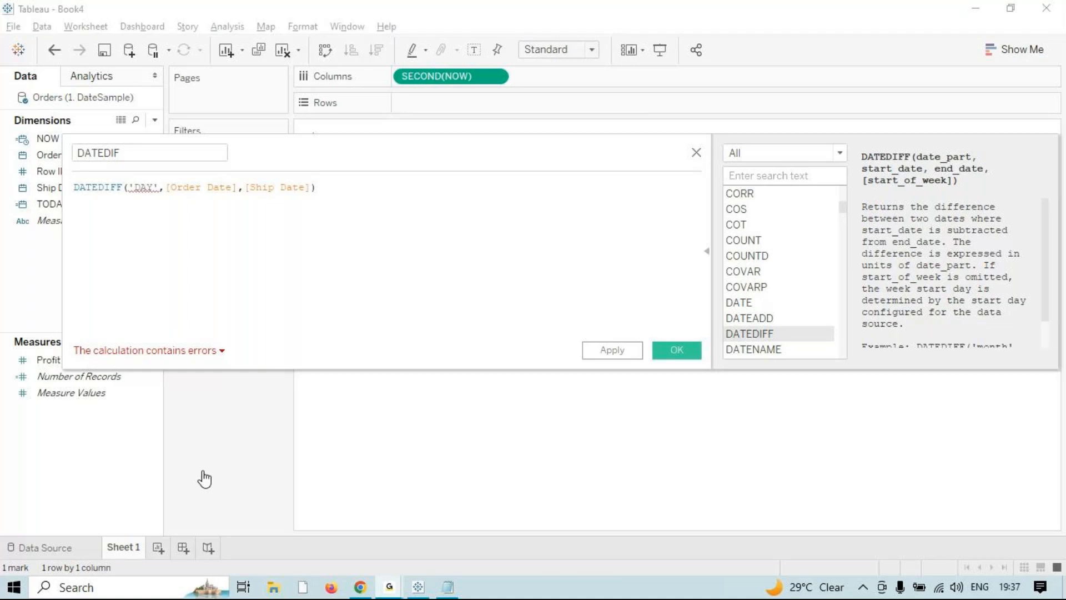
{"action": "mouse_move", "coordinate": [390, 592]}
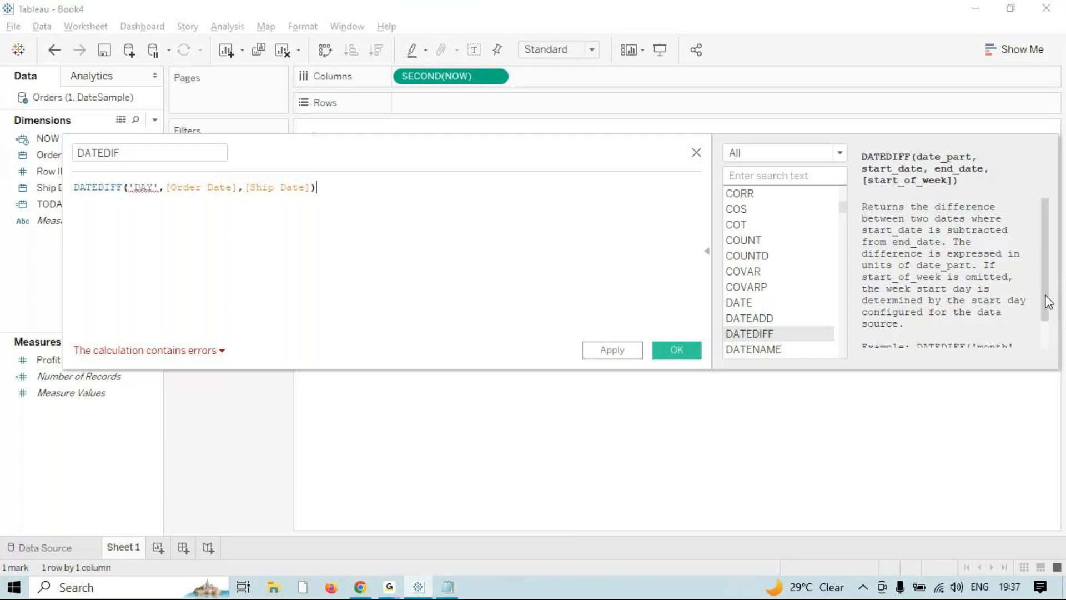
{"action": "scroll", "coordinate": [1041, 298], "scroll_direction": "down", "scroll_amount": 2}
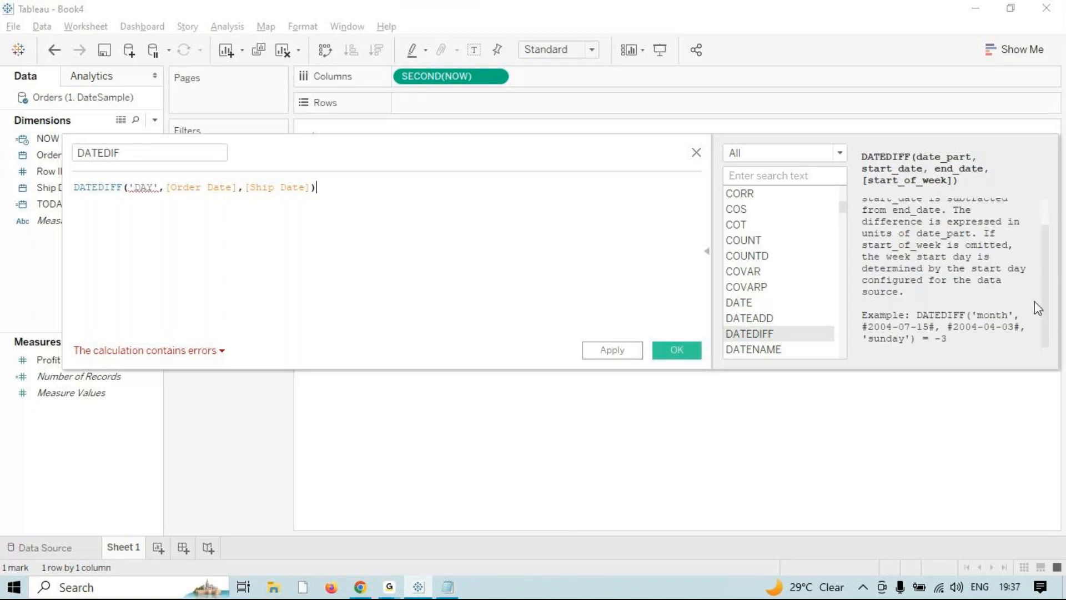
{"action": "left_click_drag", "start_coordinate": [1044, 296], "coordinate": [1047, 257]}
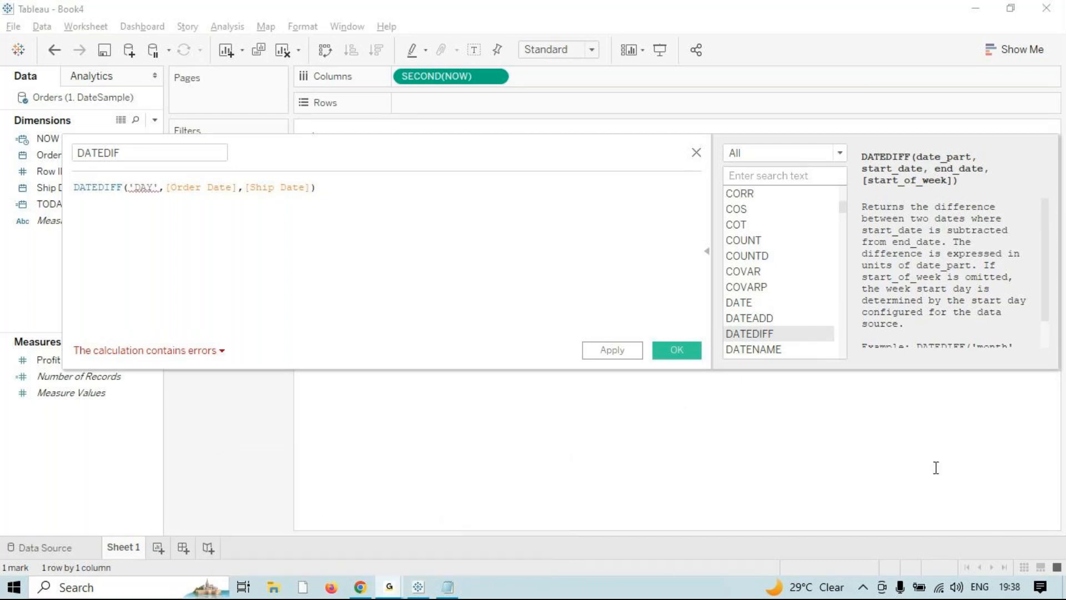
- Rewrite the date part in lowercase as 'day' and save the DATEDIF calculated field
{"action": "left_click", "coordinate": [151, 187]}
{"action": "key", "text": "BackSpace"}
{"action": "key", "text": "BackSpace"}
{"action": "key", "text": "BackSpace"}
{"action": "type", "text": "day"}
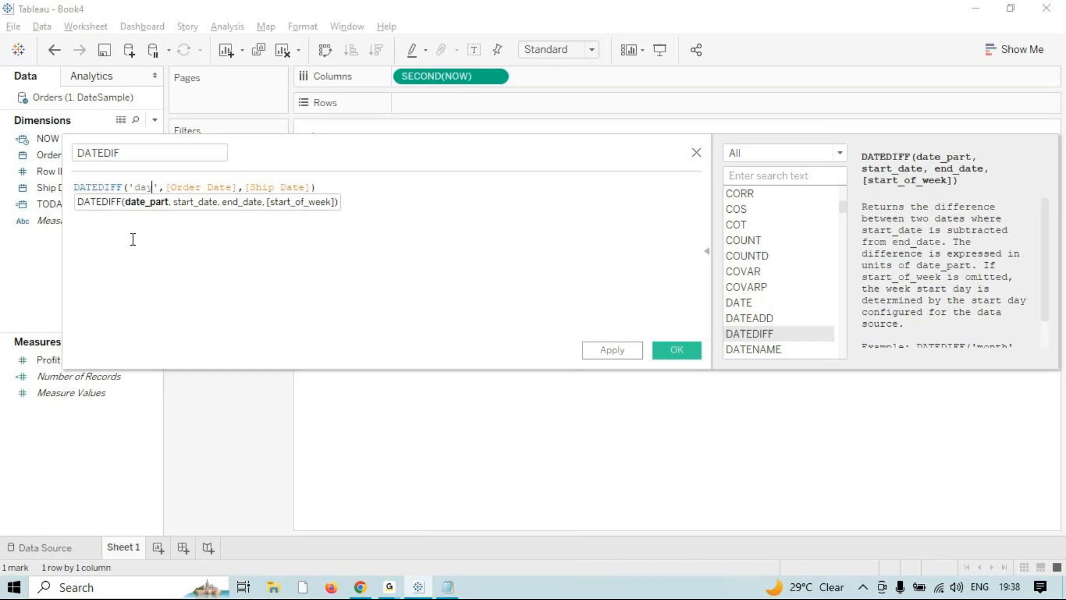
{"action": "left_click", "coordinate": [430, 277]}
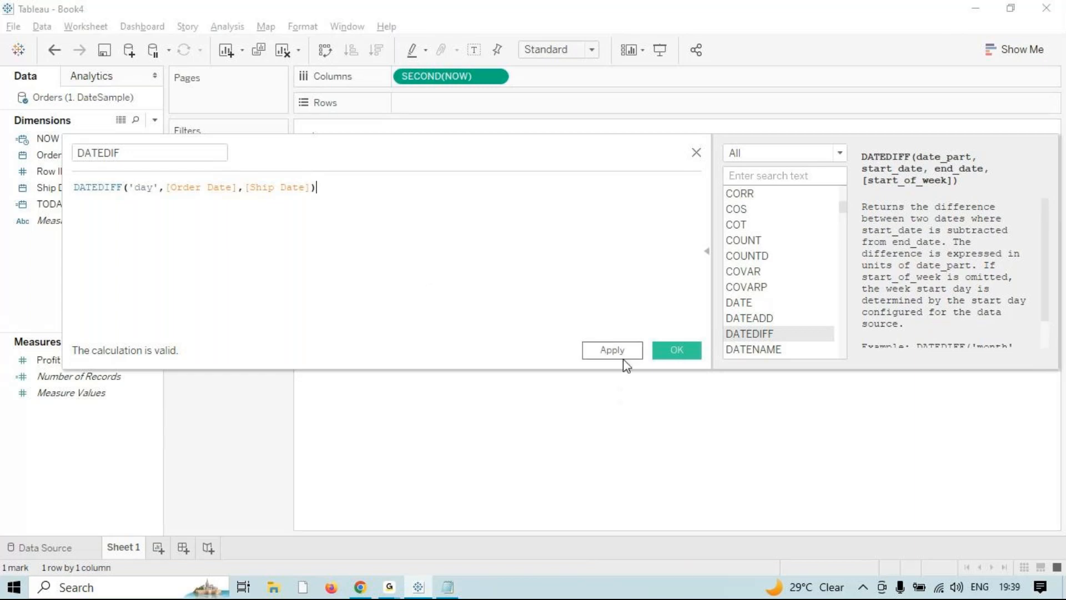
{"action": "left_click", "coordinate": [674, 349]}
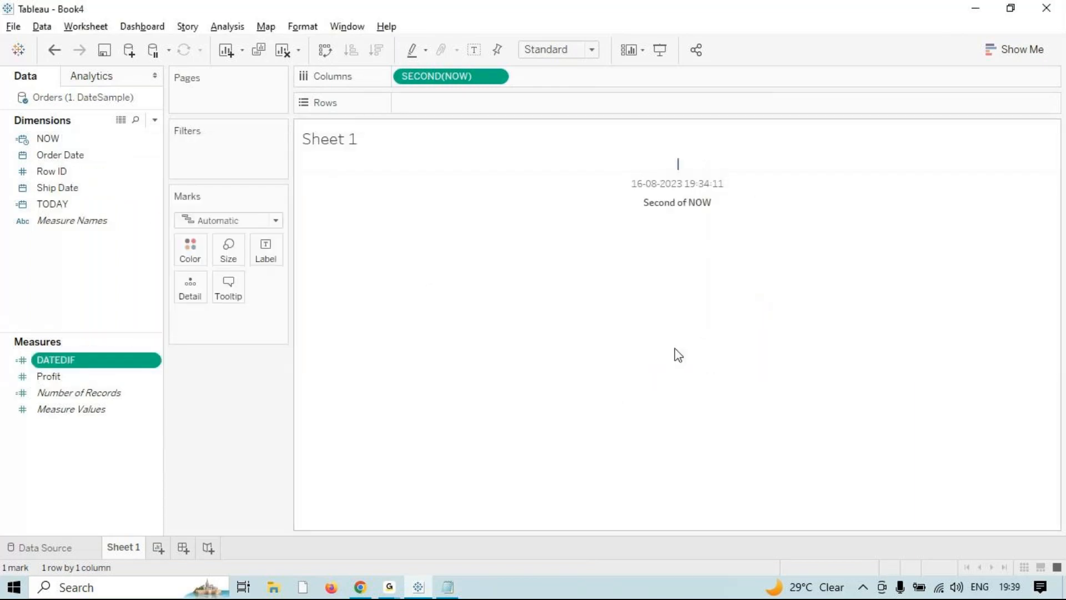
- Clear NOW from the sheet, plot the sum of DATEDIF in Rows and label the bar with DATEDIF
{"action": "double_click", "coordinate": [92, 360]}
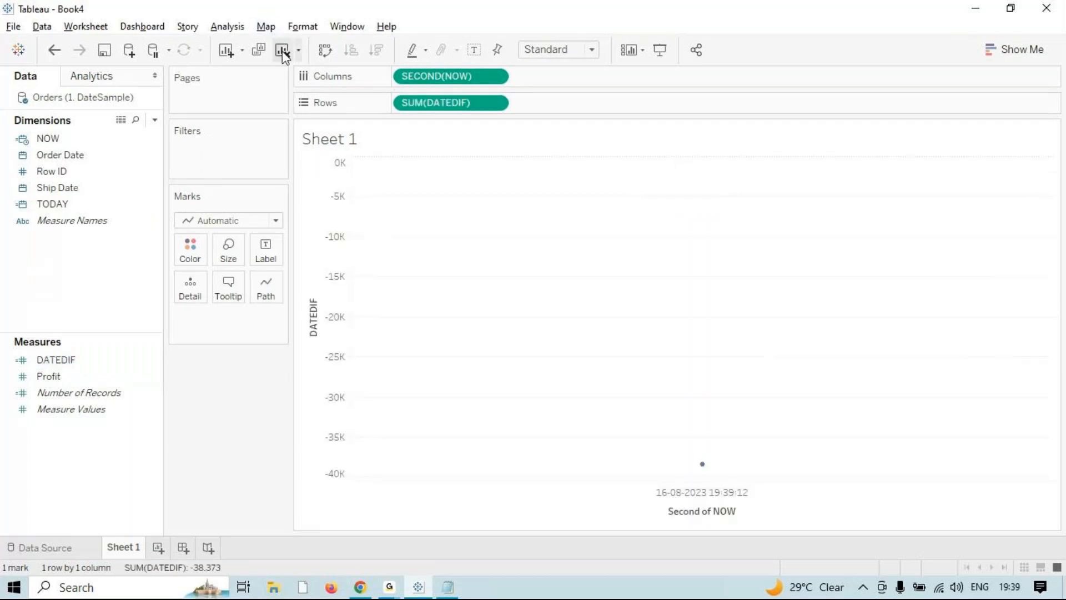
{"action": "left_click", "coordinate": [282, 49]}
{"action": "double_click", "coordinate": [90, 361]}
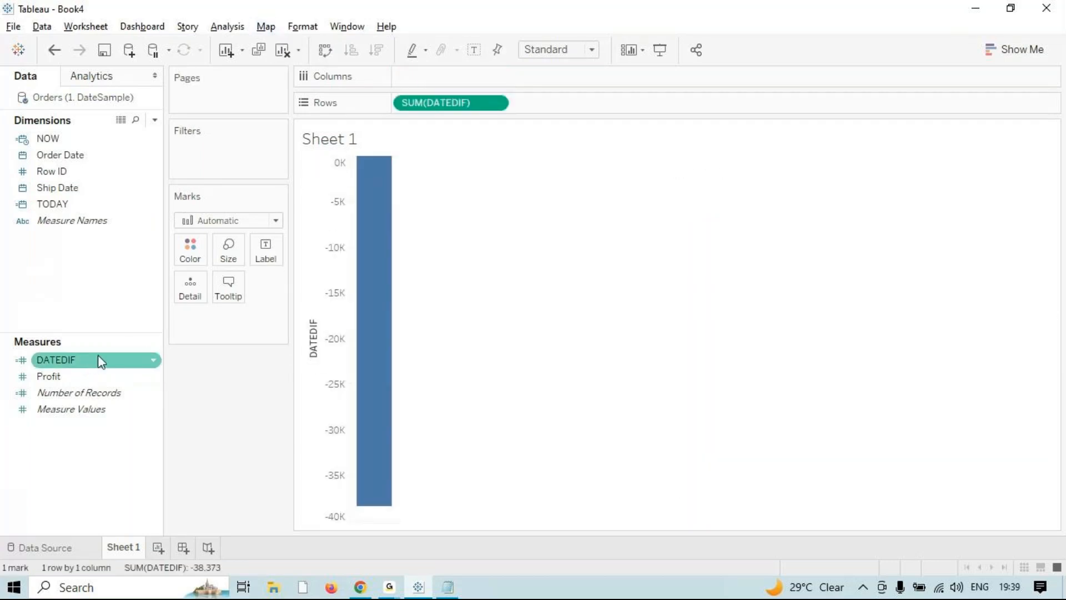
{"action": "mouse_move", "coordinate": [365, 297]}
{"action": "left_click_drag", "start_coordinate": [62, 361], "coordinate": [266, 250]}
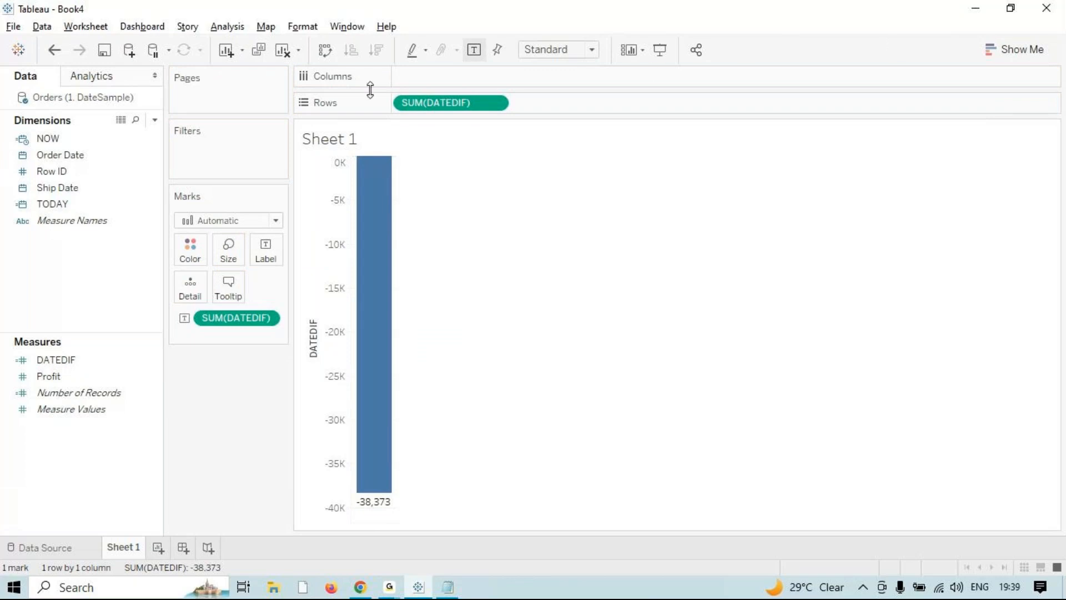
- Clear the sheet, show the sum of DATEDIF as text only, and remove it again from Marks
{"action": "left_click", "coordinate": [283, 51]}
{"action": "left_click_drag", "start_coordinate": [26, 362], "coordinate": [267, 247]}
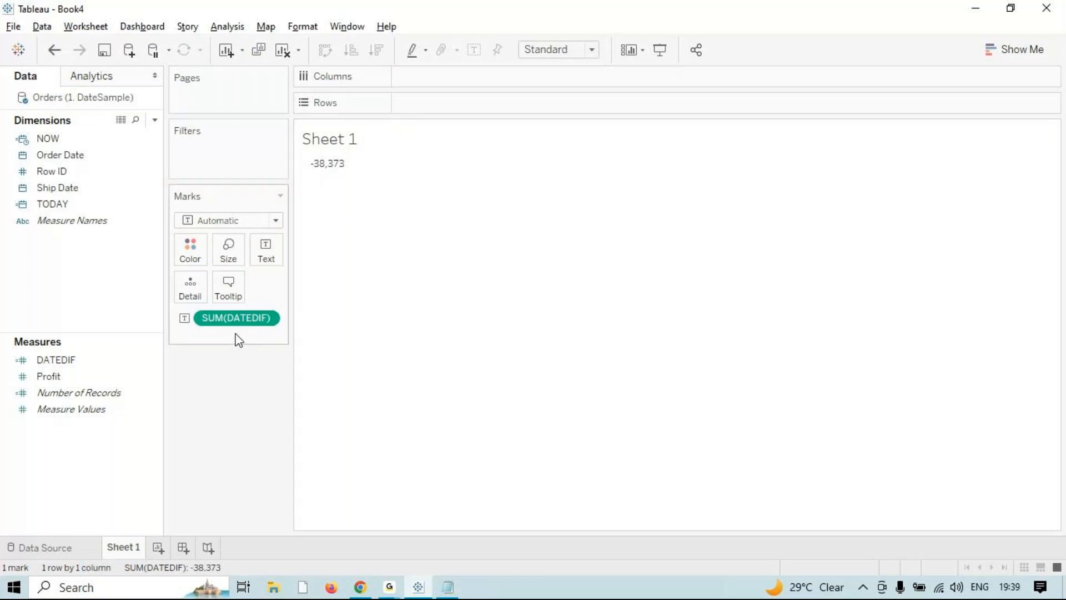
{"action": "left_click_drag", "start_coordinate": [243, 317], "coordinate": [228, 392]}
{"action": "right_click", "coordinate": [84, 355]}
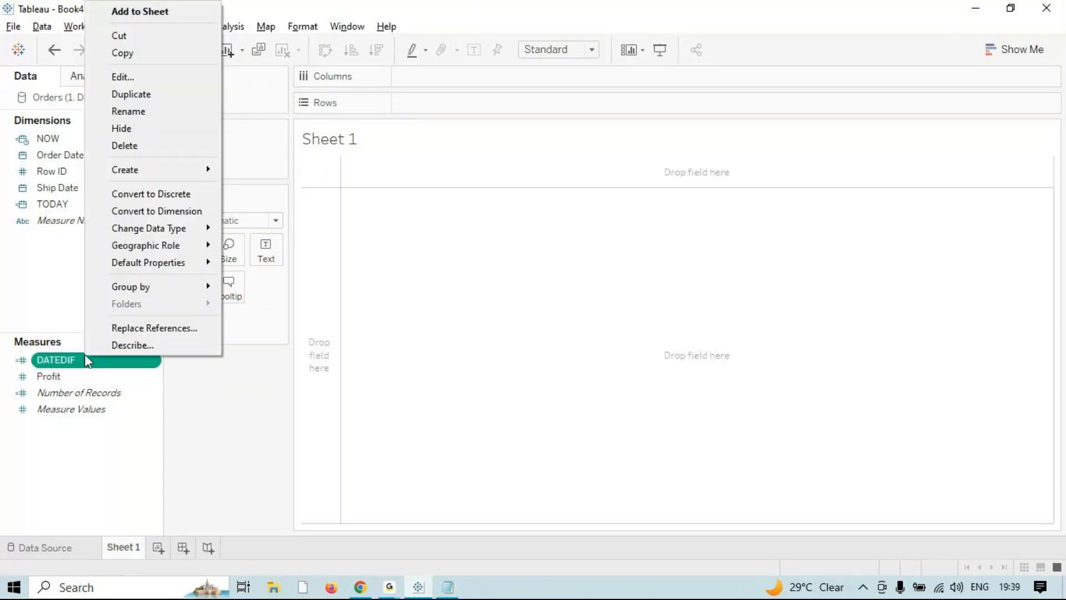
{"action": "left_click", "coordinate": [185, 368]}
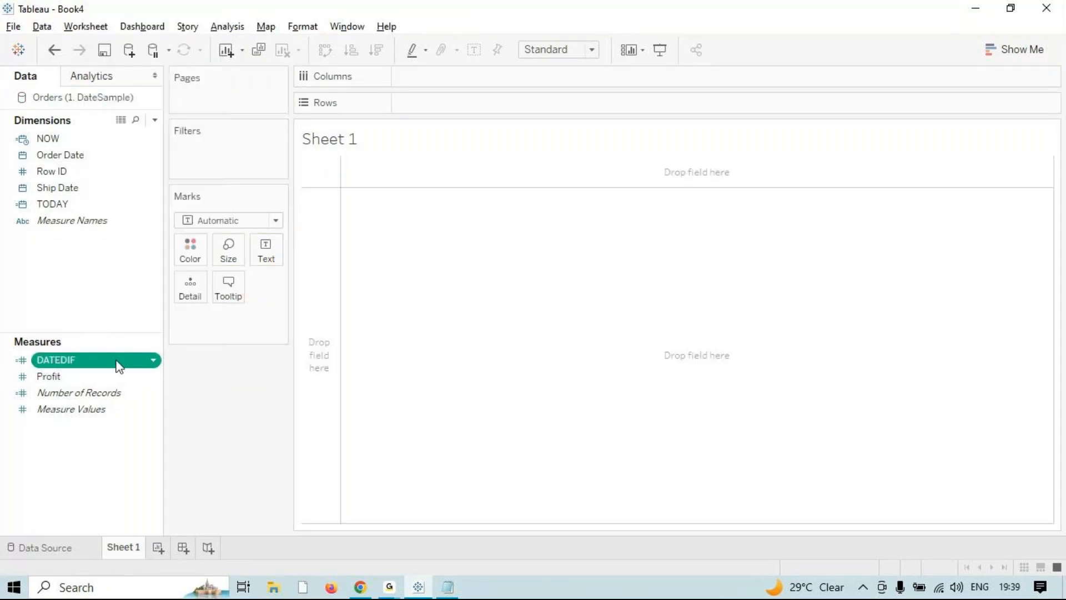
- Add the years of Order Date and Ship Date to Columns and swap them into Rows
{"action": "left_click", "coordinate": [92, 156]}
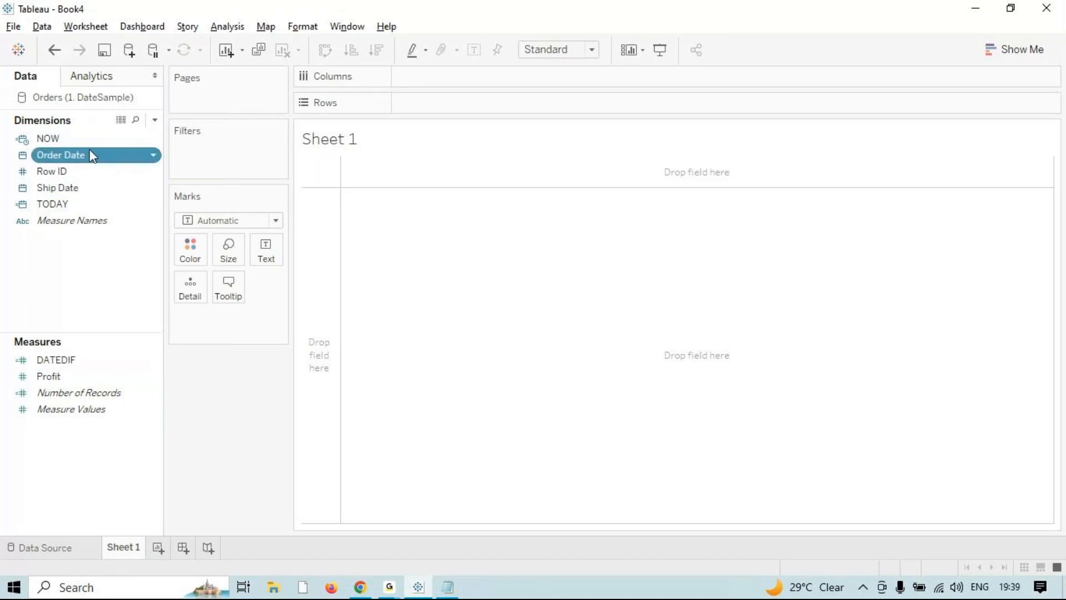
{"action": "left_click_drag", "start_coordinate": [92, 155], "coordinate": [423, 286]}
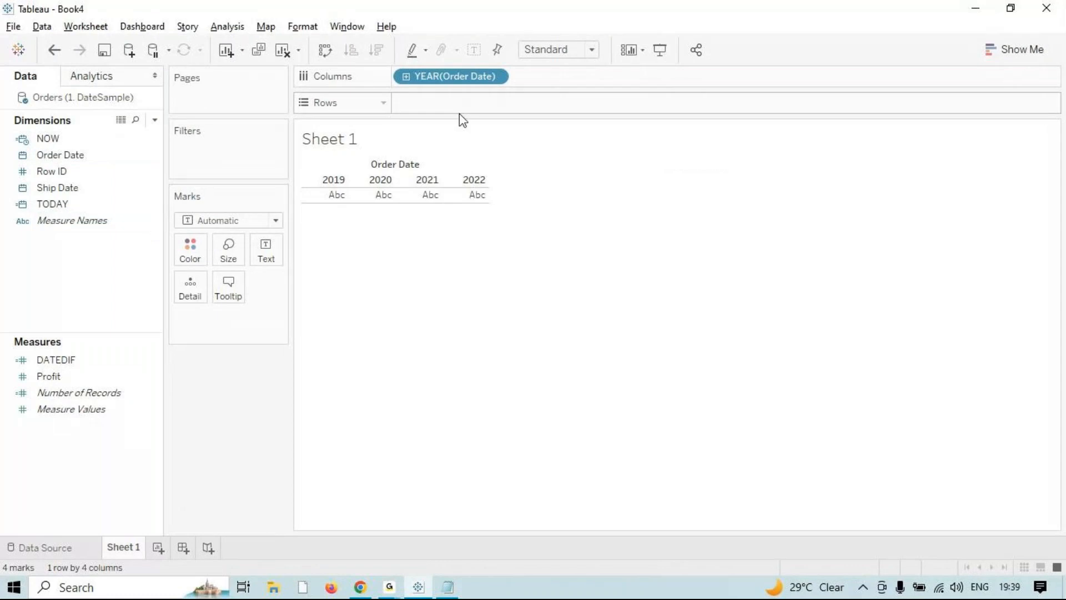
{"action": "double_click", "coordinate": [94, 194]}
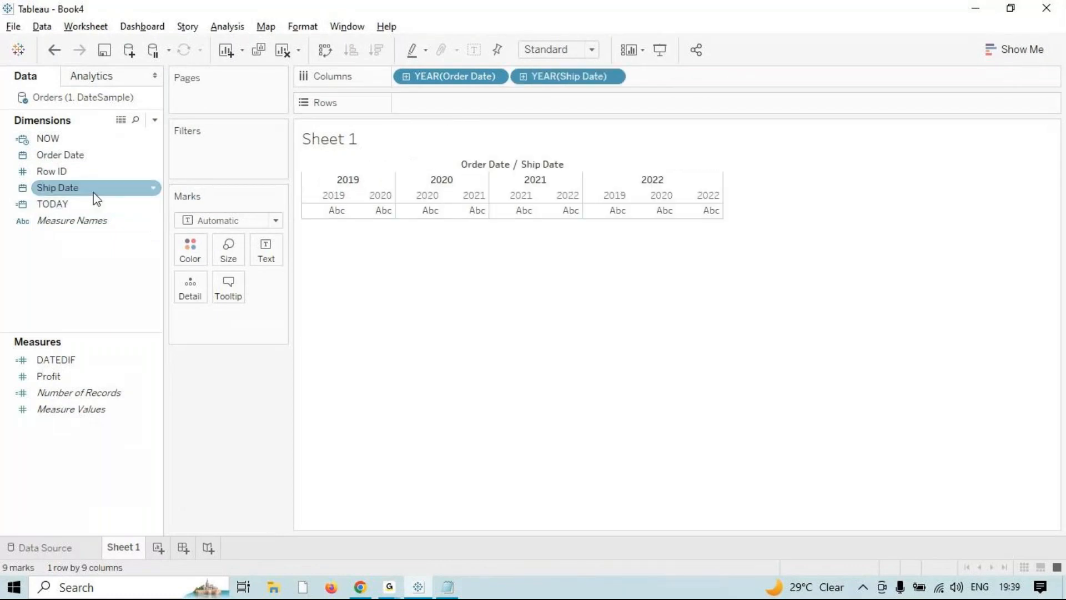
{"action": "key", "text": "ctrl+w"}
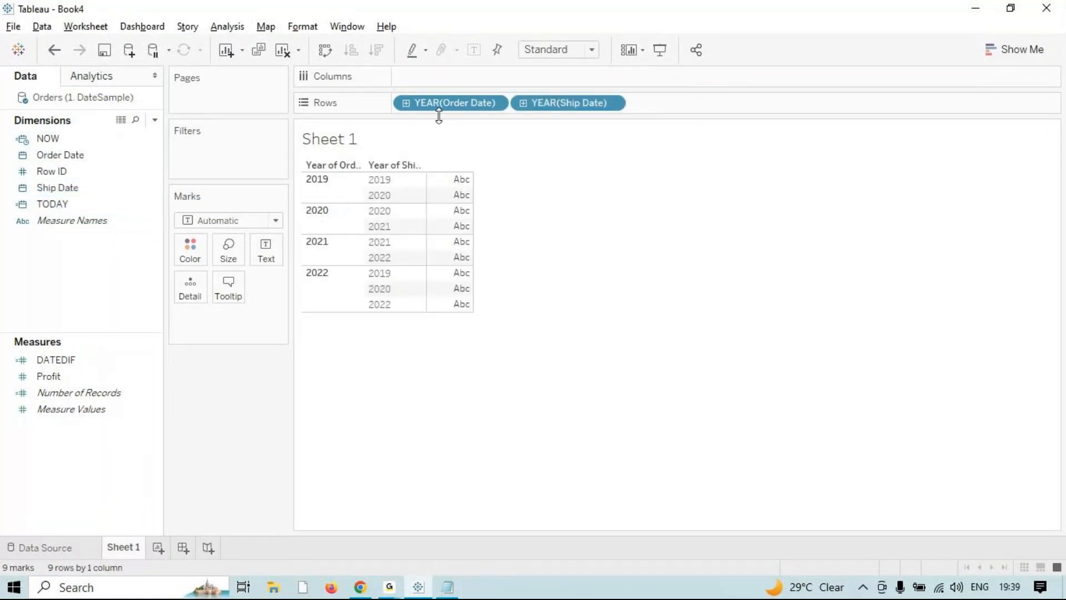
- Set both Order Date and Ship Date in Rows to the continuous Day level
{"action": "left_click", "coordinate": [495, 103]}
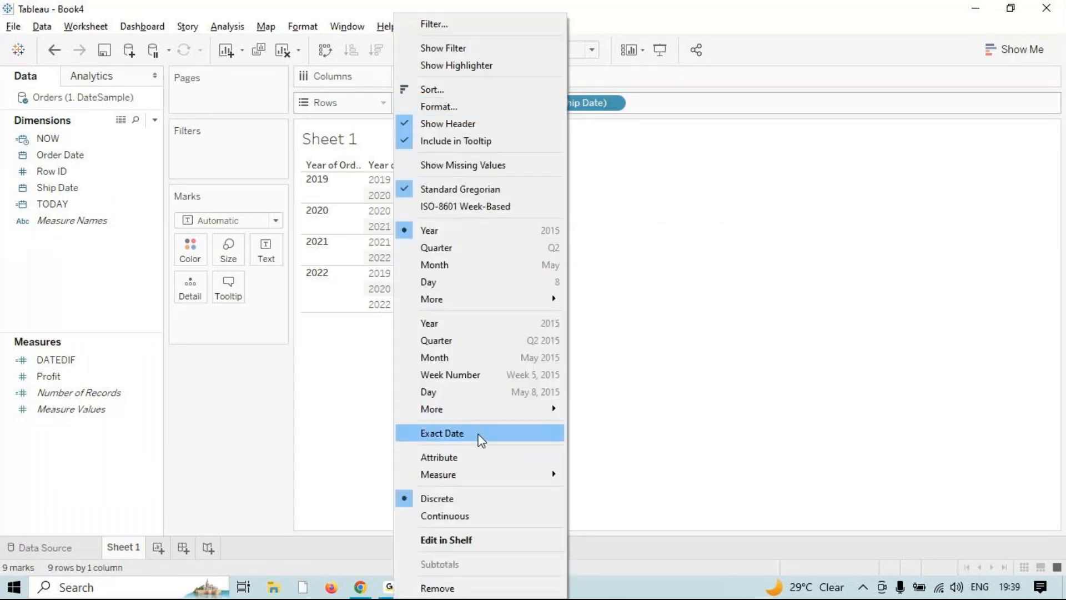
{"action": "left_click", "coordinate": [504, 391]}
{"action": "left_click", "coordinate": [498, 102]}
{"action": "left_click", "coordinate": [455, 416]}
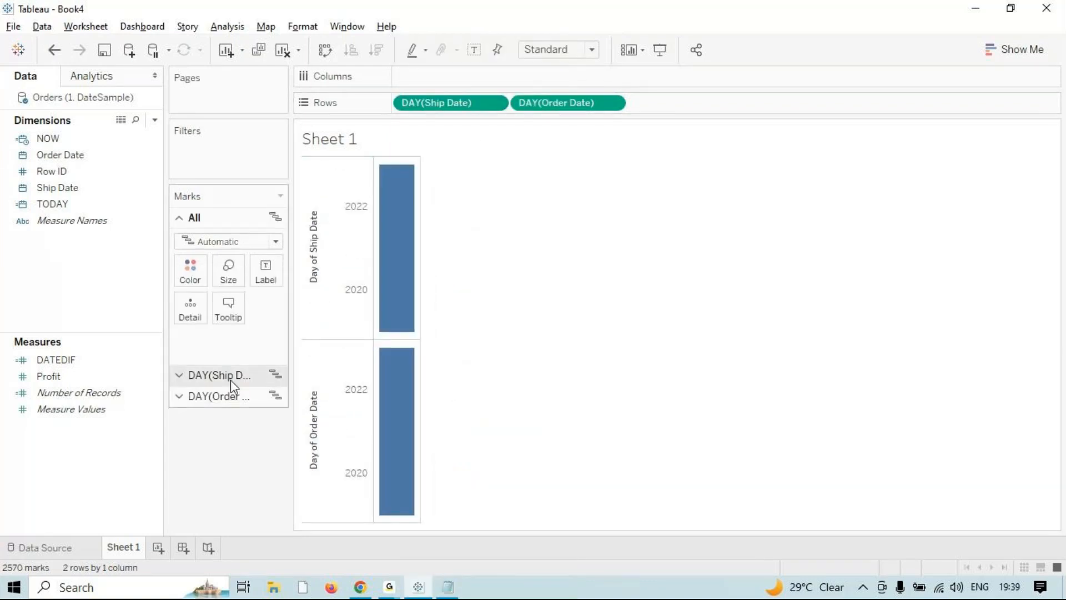
- Remove the day of Ship Date from Rows and move the day of Order Date to Text in Marks
{"action": "left_click", "coordinate": [274, 379]}
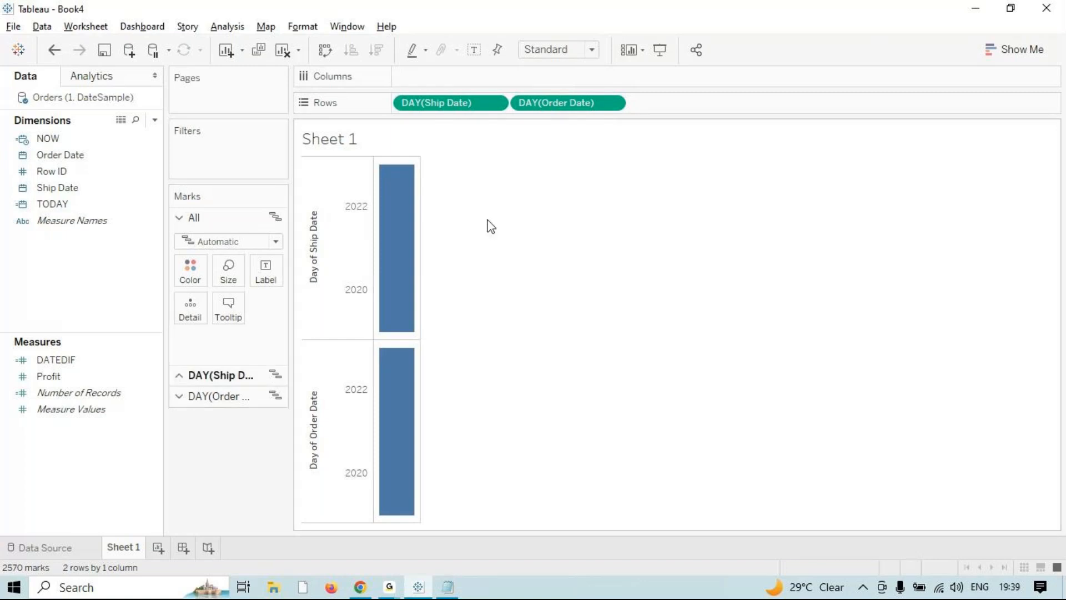
{"action": "left_click", "coordinate": [327, 52]}
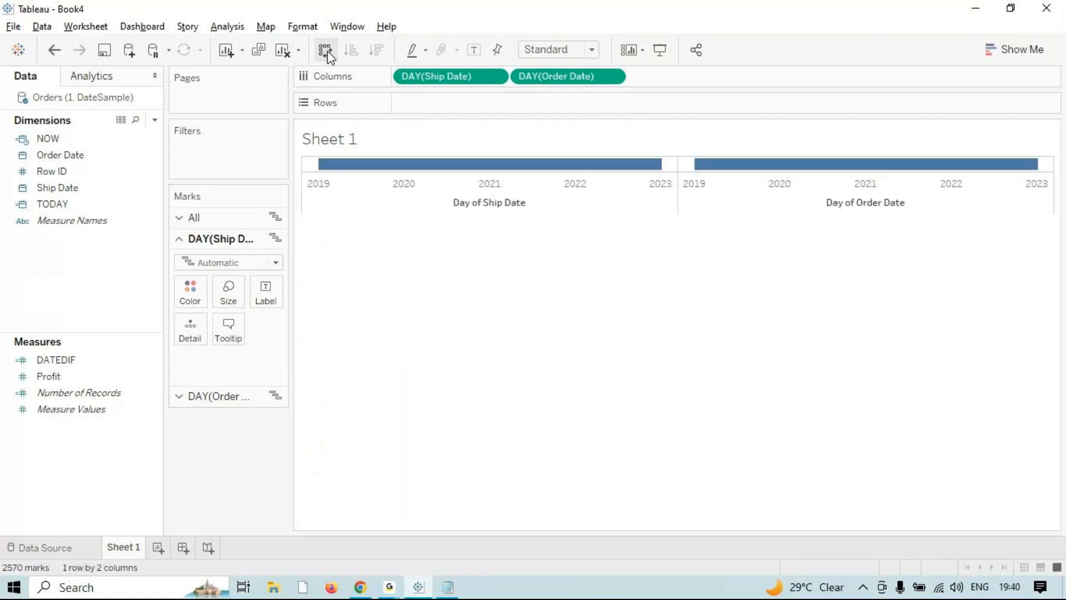
{"action": "left_click", "coordinate": [327, 51]}
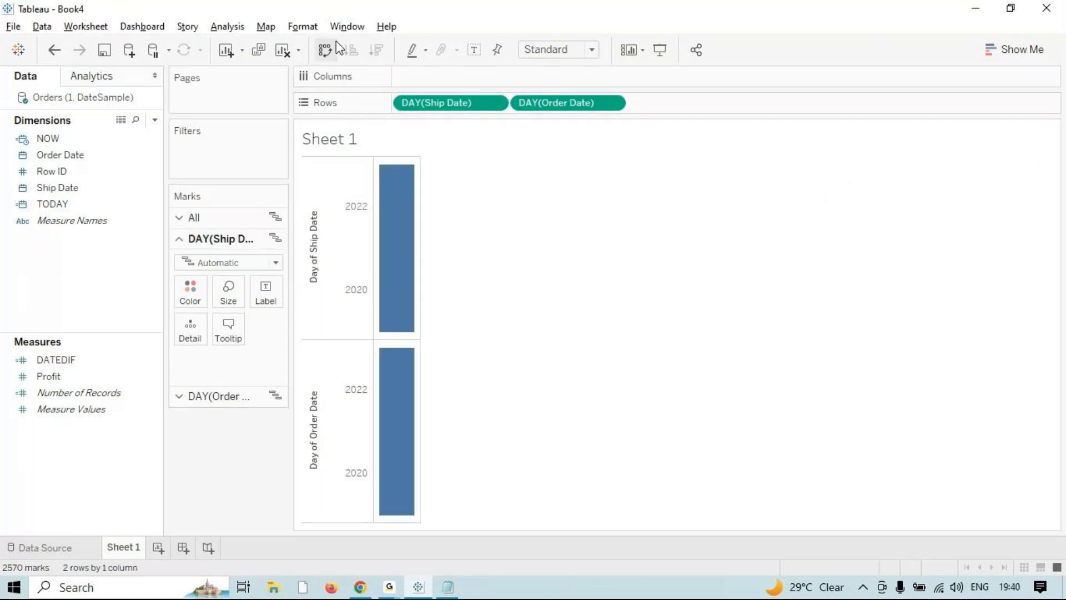
{"action": "left_click_drag", "start_coordinate": [434, 102], "coordinate": [266, 285]}
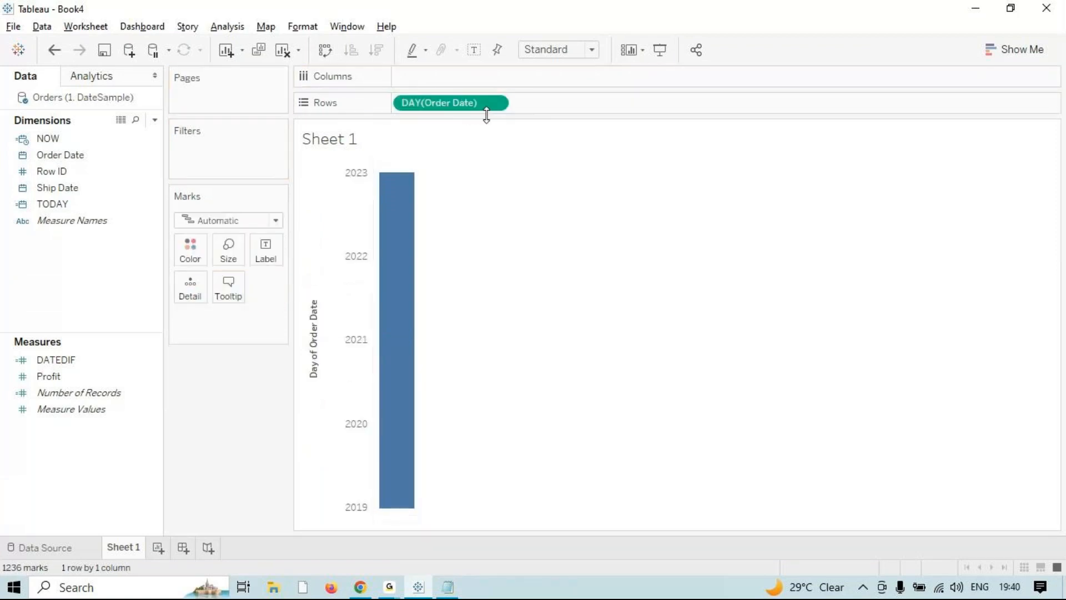
{"action": "left_click_drag", "start_coordinate": [468, 110], "coordinate": [276, 254]}
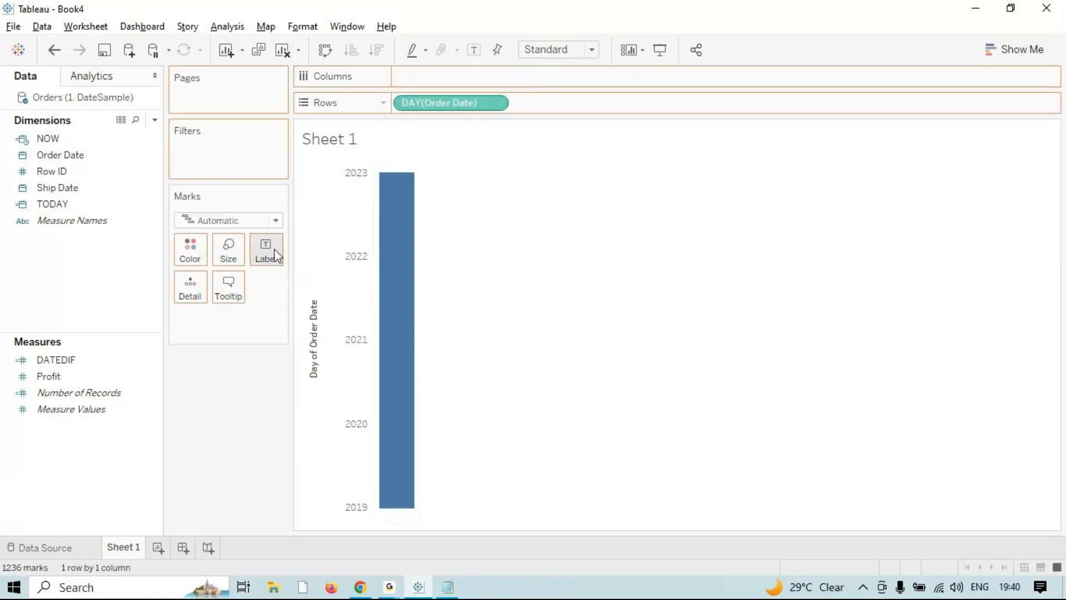
{"action": "left_click_drag", "start_coordinate": [276, 255], "coordinate": [278, 256]}
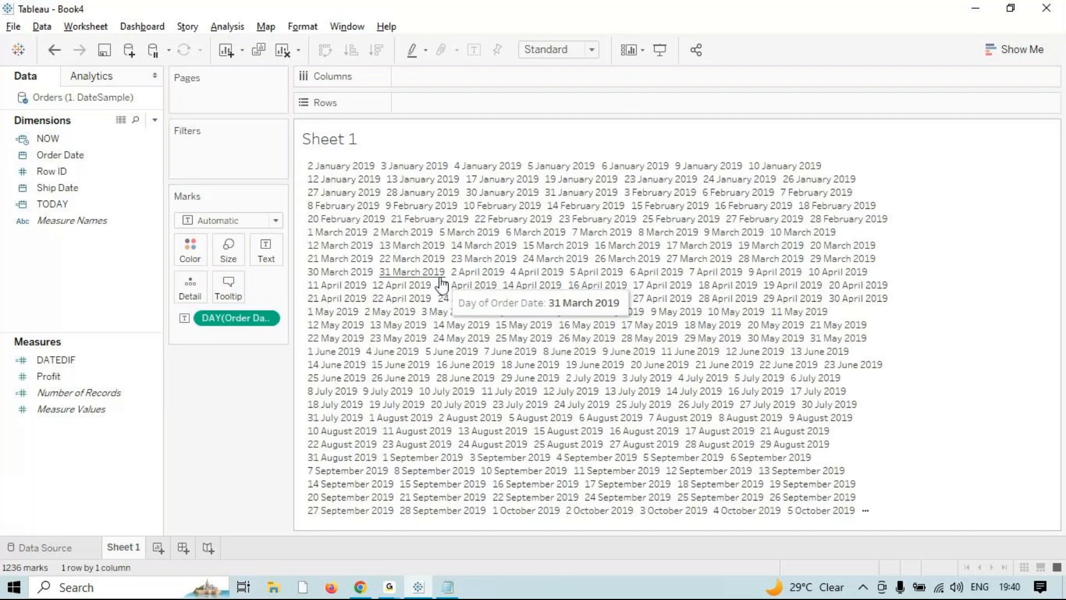
- Clear the sheet and show the year of Order Date as text in the view
{"action": "left_click", "coordinate": [283, 50]}
{"action": "left_click", "coordinate": [58, 156]}
{"action": "left_click_drag", "start_coordinate": [57, 155], "coordinate": [264, 251]}
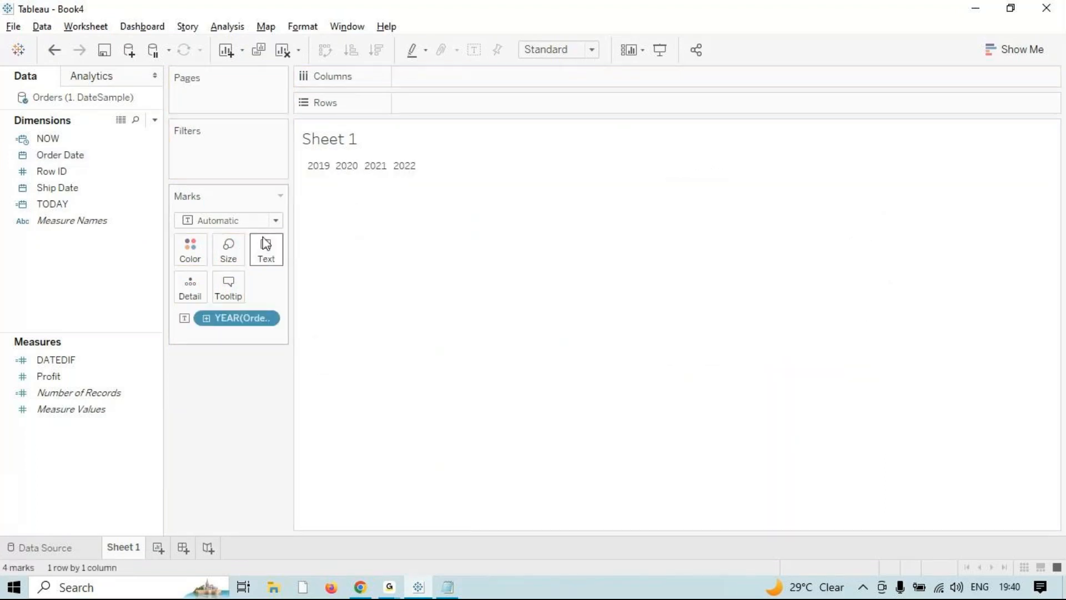
- Set Order Date on Text to the continuous Day level and add Ship Date to Text in Marks
{"action": "left_click", "coordinate": [270, 322]}
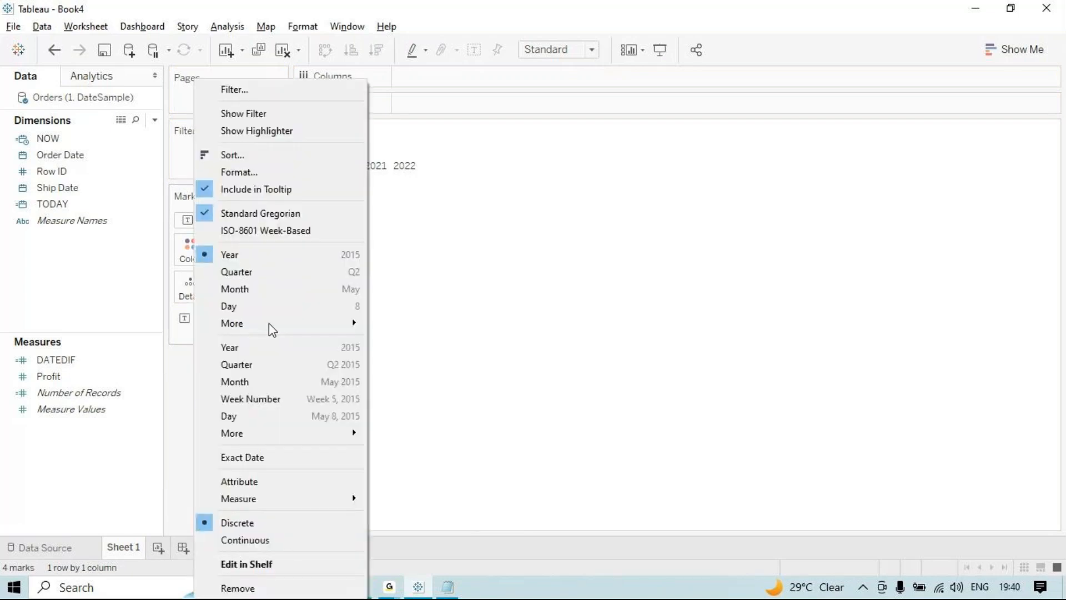
{"action": "left_click", "coordinate": [270, 416]}
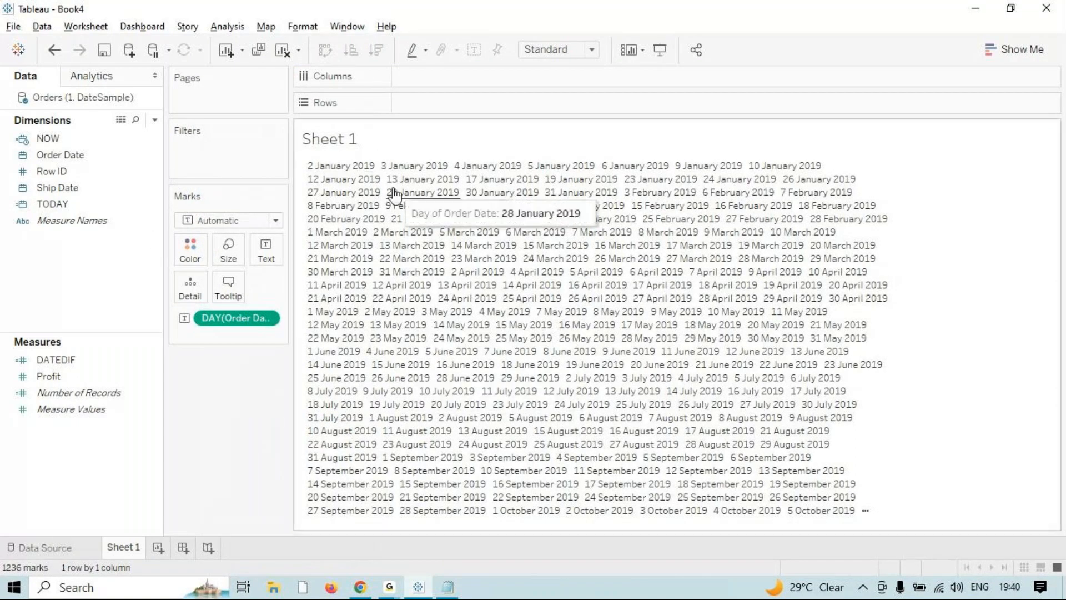
{"action": "left_click", "coordinate": [129, 138]}
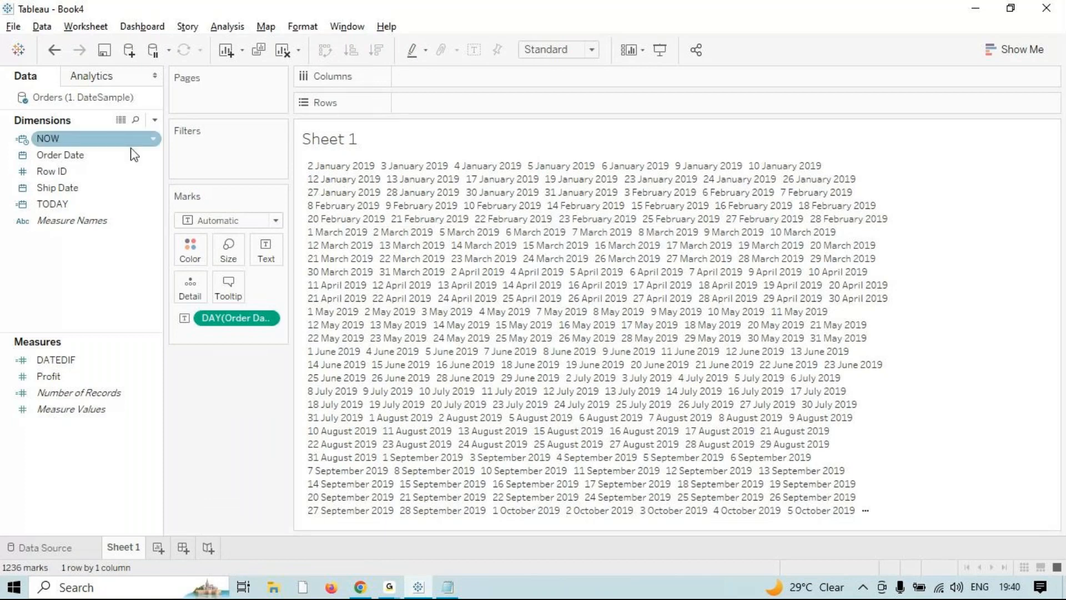
{"action": "left_click", "coordinate": [55, 188]}
{"action": "left_click_drag", "start_coordinate": [55, 187], "coordinate": [272, 252]}
- Set both Ship Date and Order Date on Text to the discrete Day level
{"action": "left_click", "coordinate": [270, 339]}
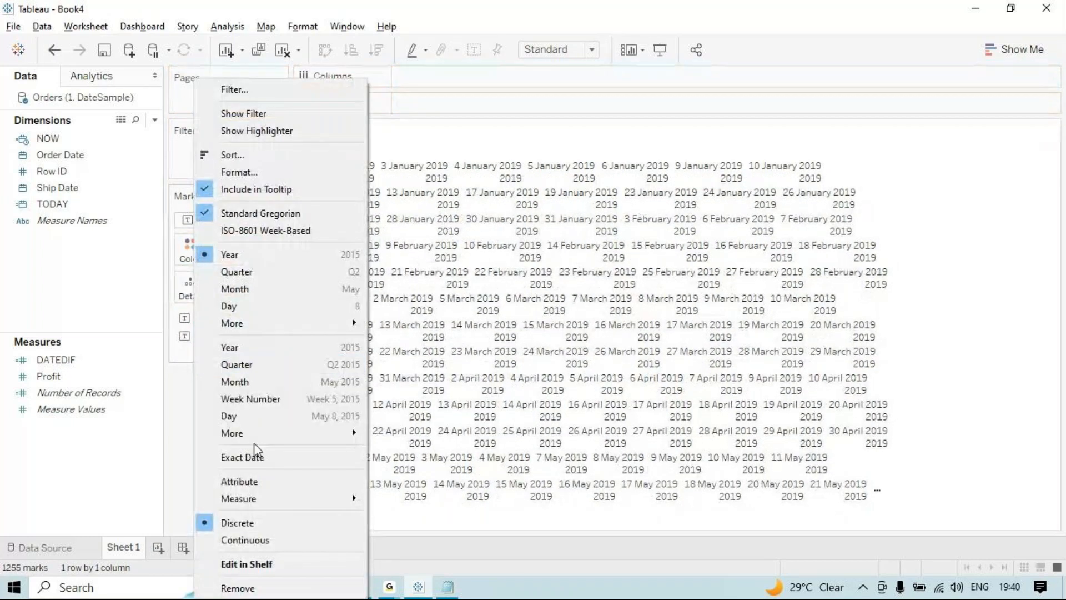
{"action": "left_click", "coordinate": [284, 311]}
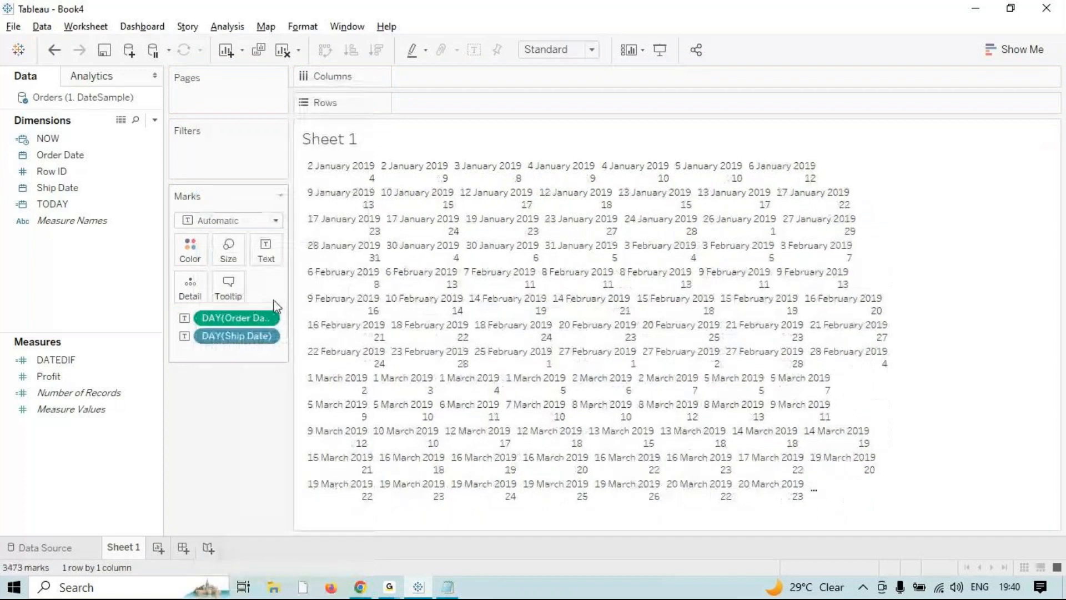
{"action": "left_click", "coordinate": [267, 335]}
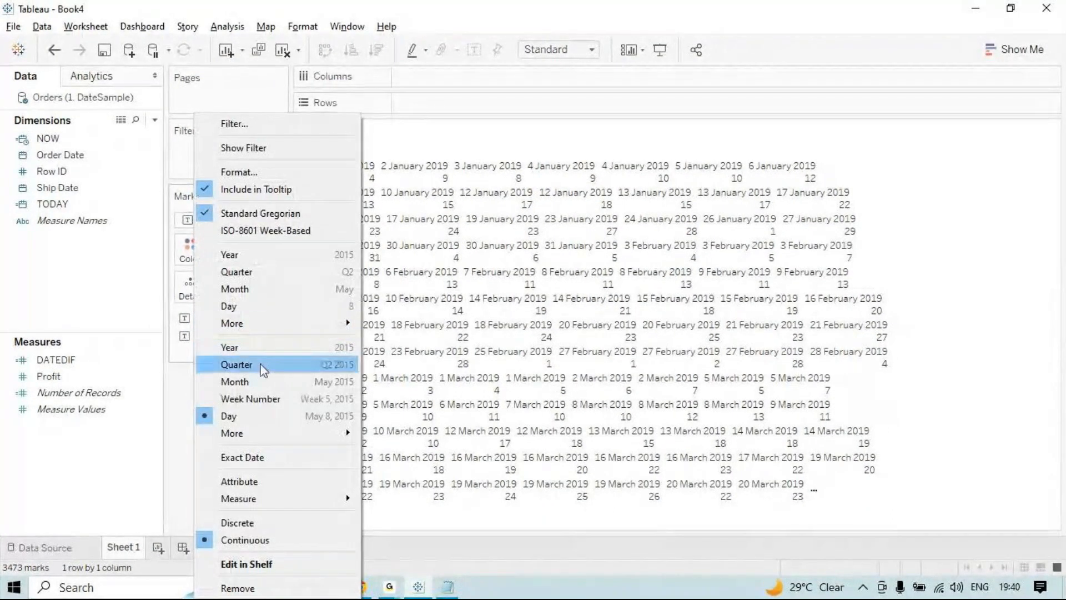
{"action": "left_click", "coordinate": [277, 308]}
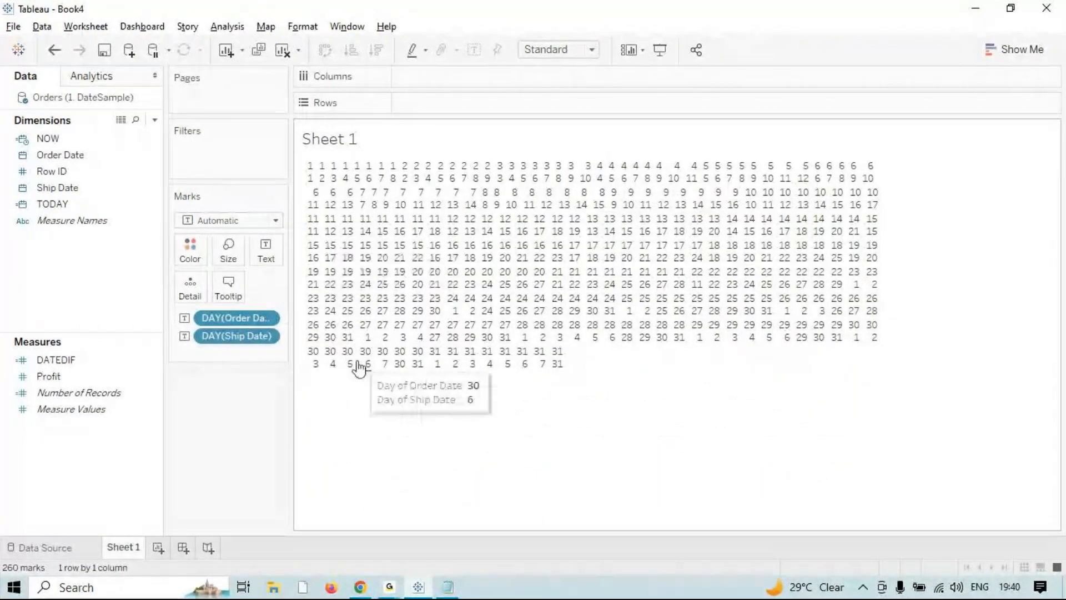
- Select a block of the day marks, deselect it, and clear the sheet
{"action": "left_click_drag", "start_coordinate": [328, 151], "coordinate": [639, 387]}
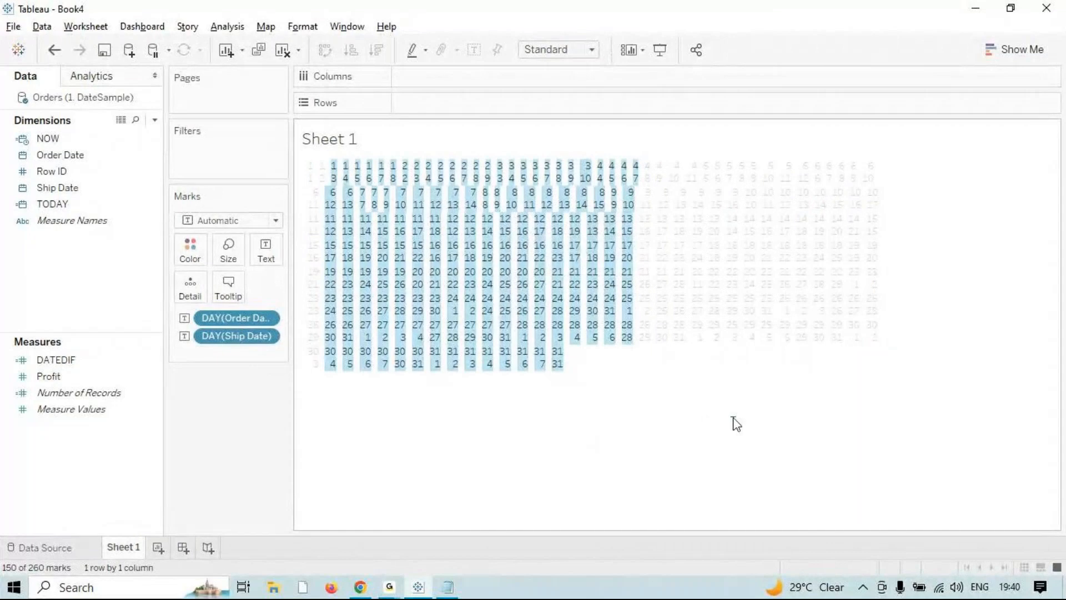
{"action": "left_click", "coordinate": [909, 422]}
{"action": "key", "text": "alt+shift+BackSpace"}
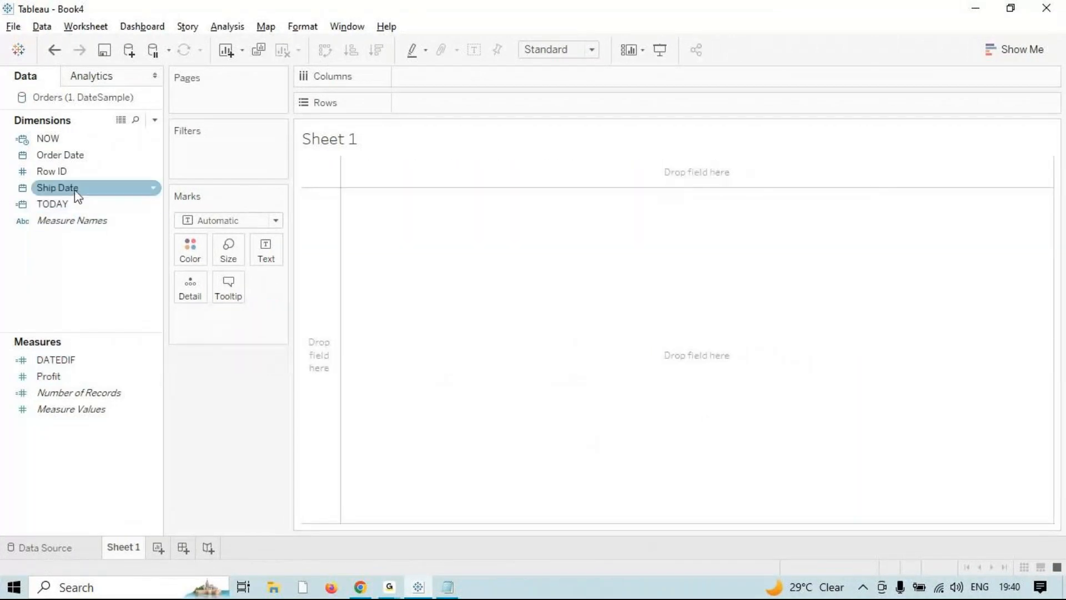
- View the Orders source data and examine the Order Date, Ship Date and DATEDIF columns in the first rows
{"action": "left_click", "coordinate": [77, 158]}
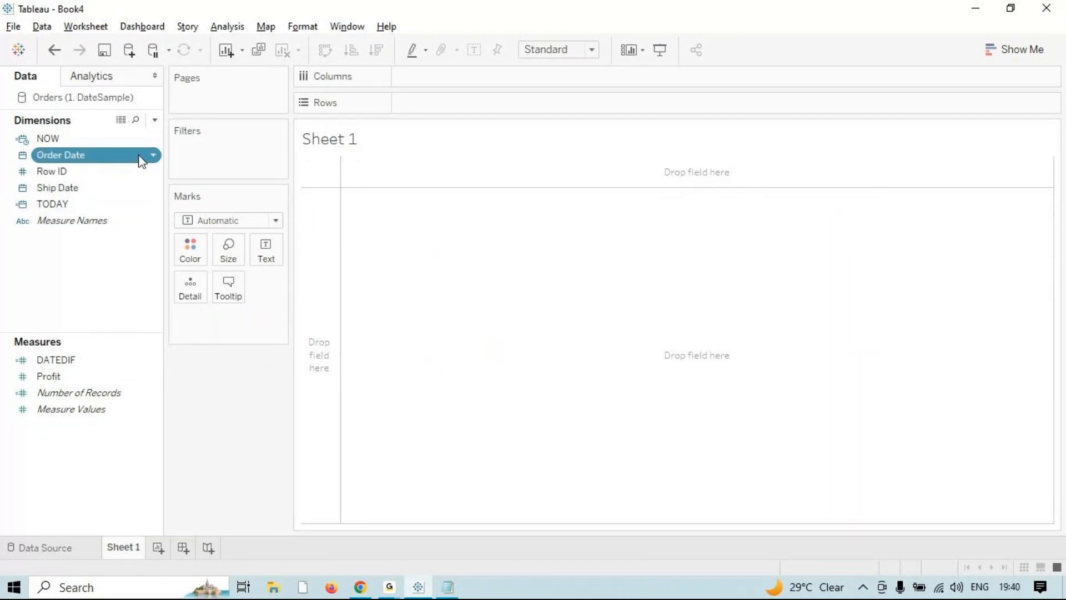
{"action": "left_click", "coordinate": [121, 120]}
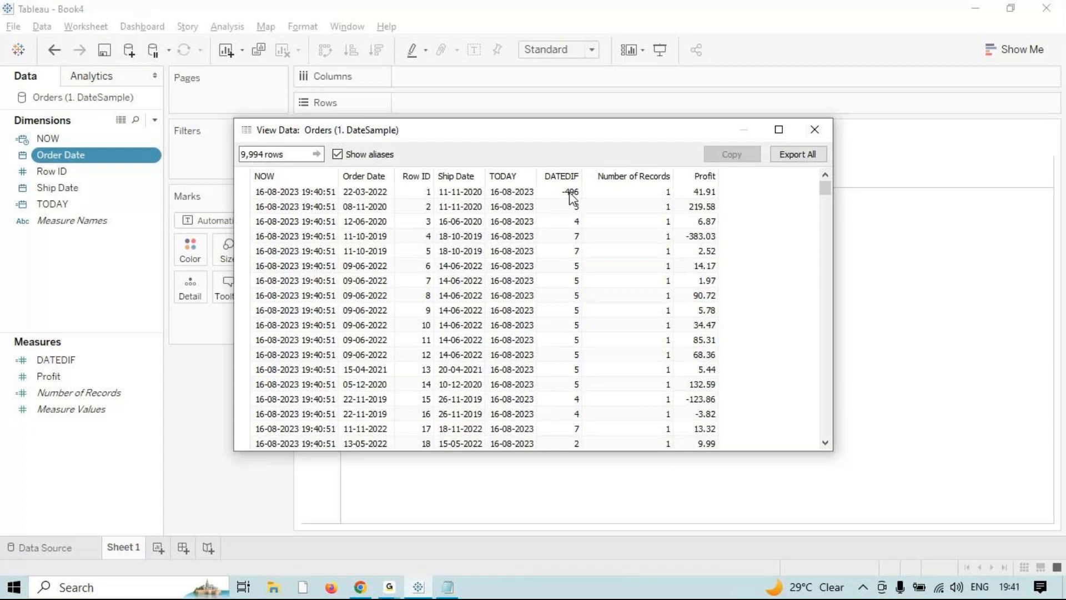
{"action": "left_click", "coordinate": [356, 208]}
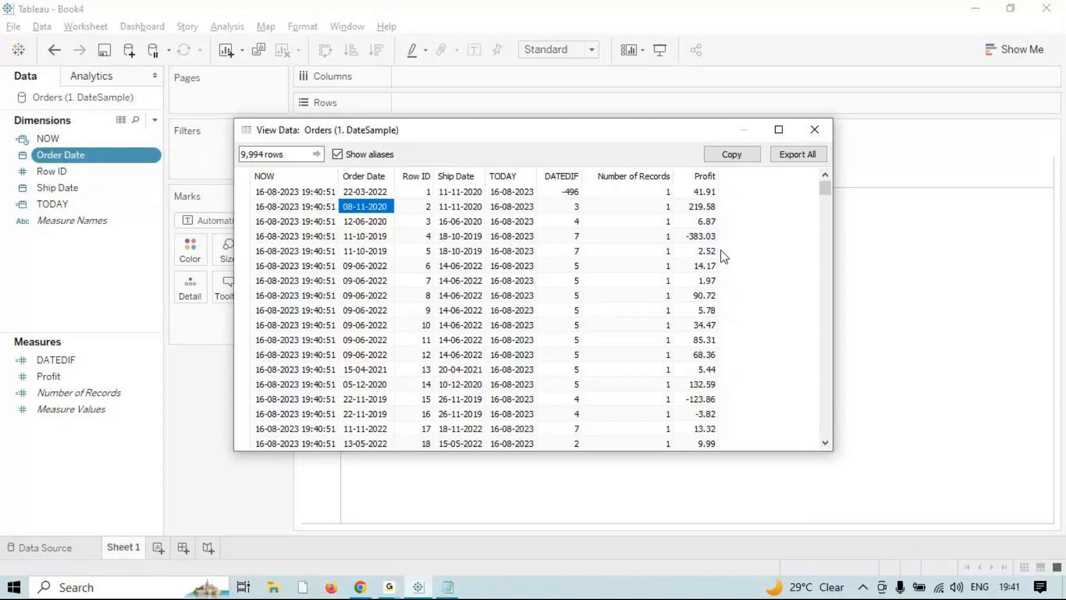
{"action": "left_click", "coordinate": [802, 136]}
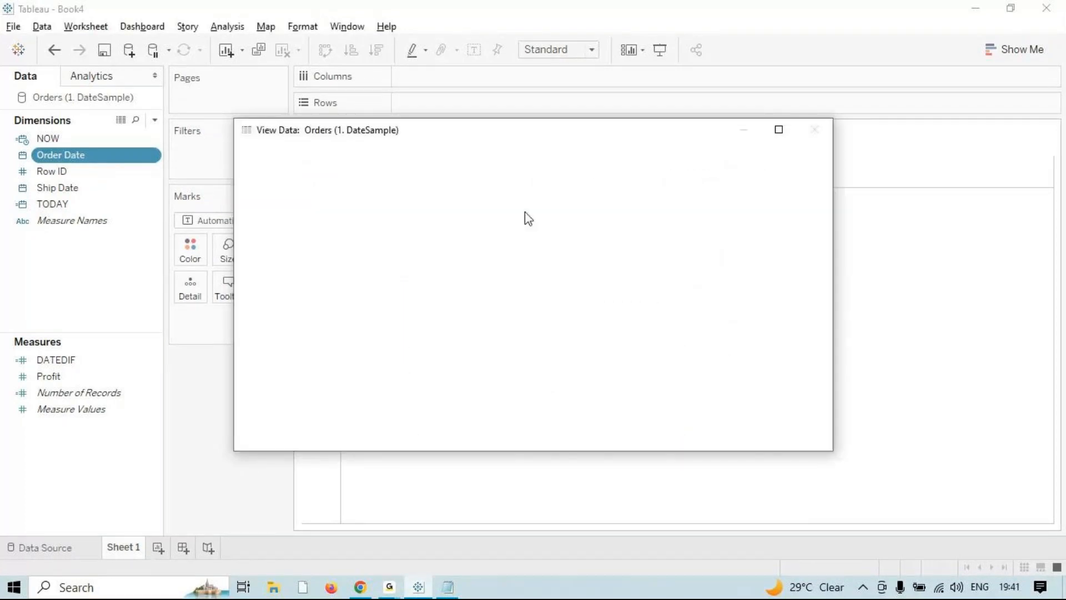
- Sort the viewed Orders records by DATEDIF and return them to their original order
{"action": "left_click", "coordinate": [565, 178]}
{"action": "left_click", "coordinate": [565, 177]}
{"action": "left_click", "coordinate": [570, 178]}
{"action": "left_click", "coordinate": [570, 177]}
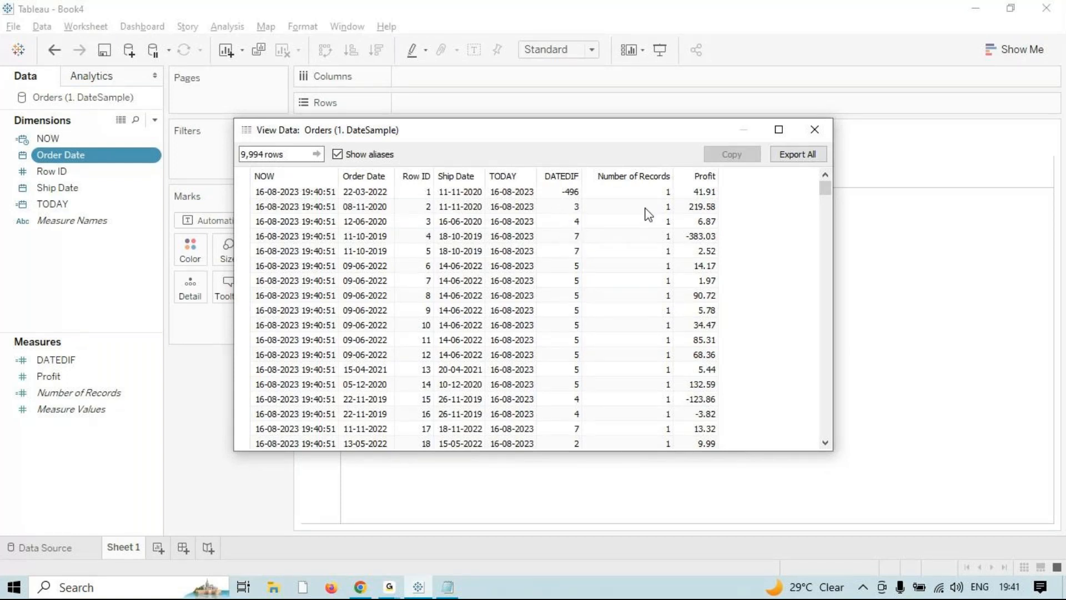
{"action": "left_click_drag", "start_coordinate": [825, 191], "coordinate": [792, 168]}
{"action": "left_click", "coordinate": [391, 585]}
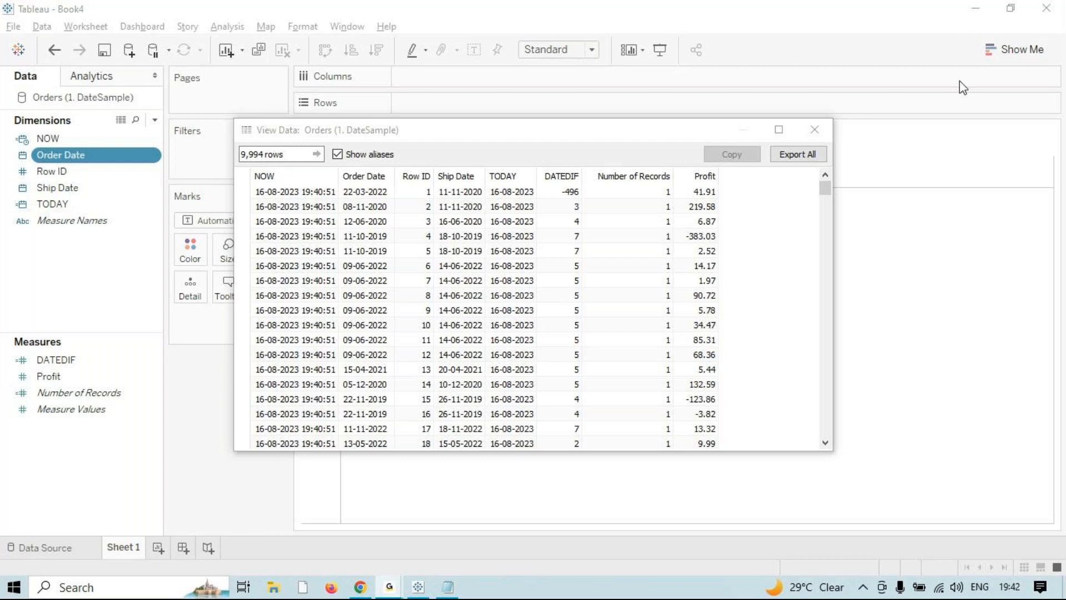
{"action": "left_click", "coordinate": [961, 32]}
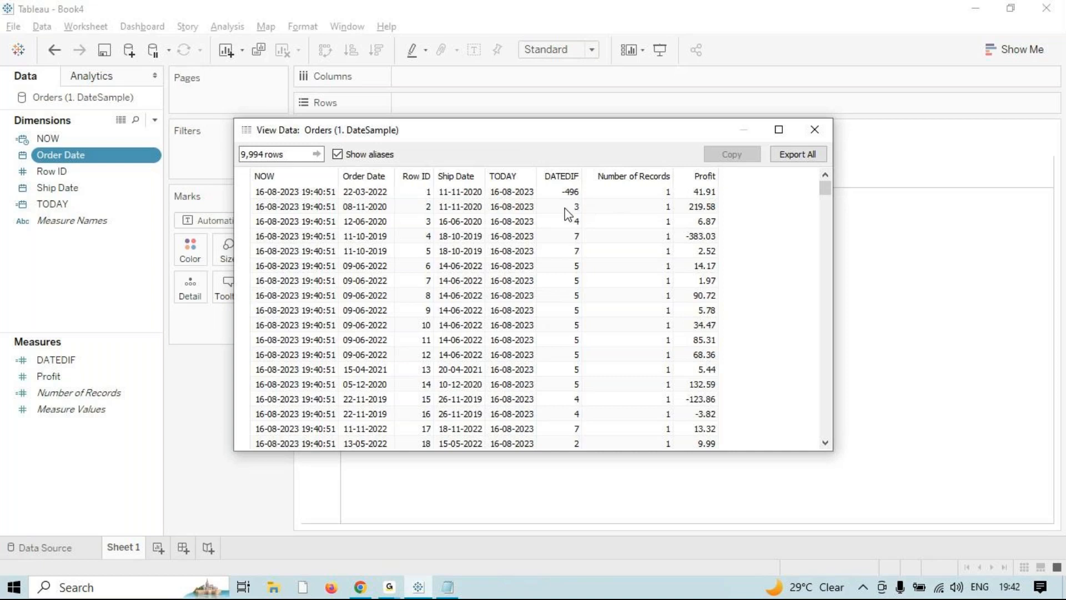
- Cycle the DATEDIF sort from ascending back to the unsorted order and close the source data view
{"action": "left_click", "coordinate": [569, 175]}
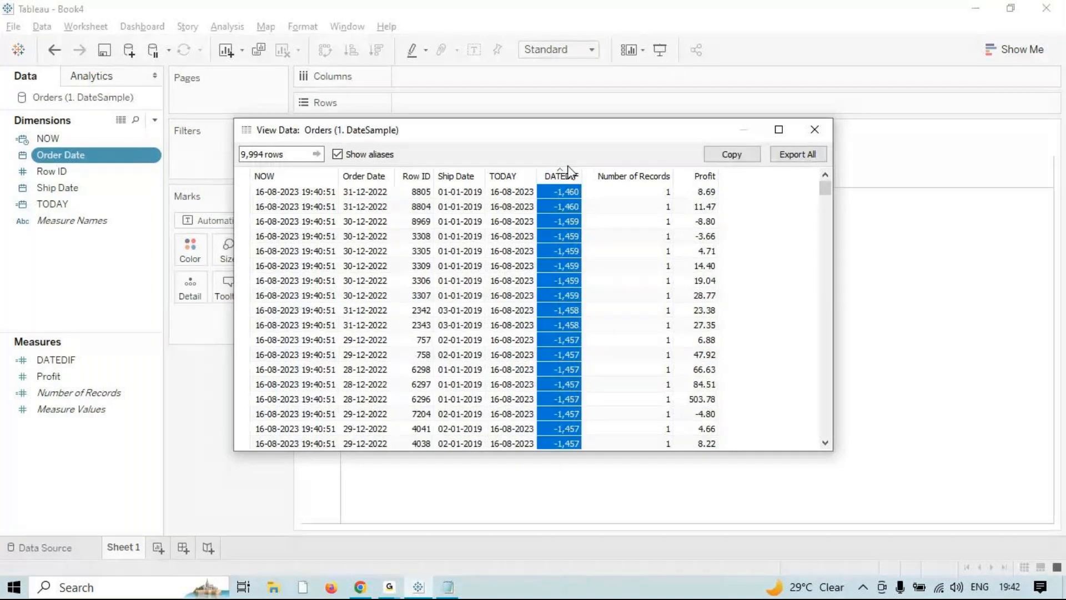
{"action": "left_click", "coordinate": [569, 176]}
{"action": "left_click", "coordinate": [567, 176]}
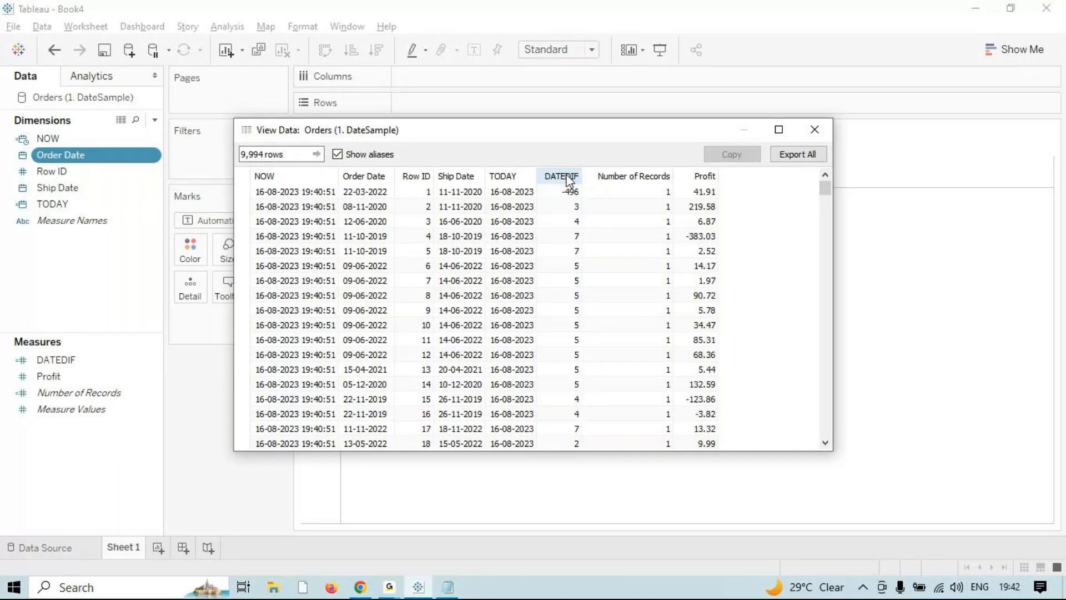
{"action": "left_click_drag", "start_coordinate": [822, 195], "coordinate": [811, 161]}
{"action": "left_click", "coordinate": [814, 130]}
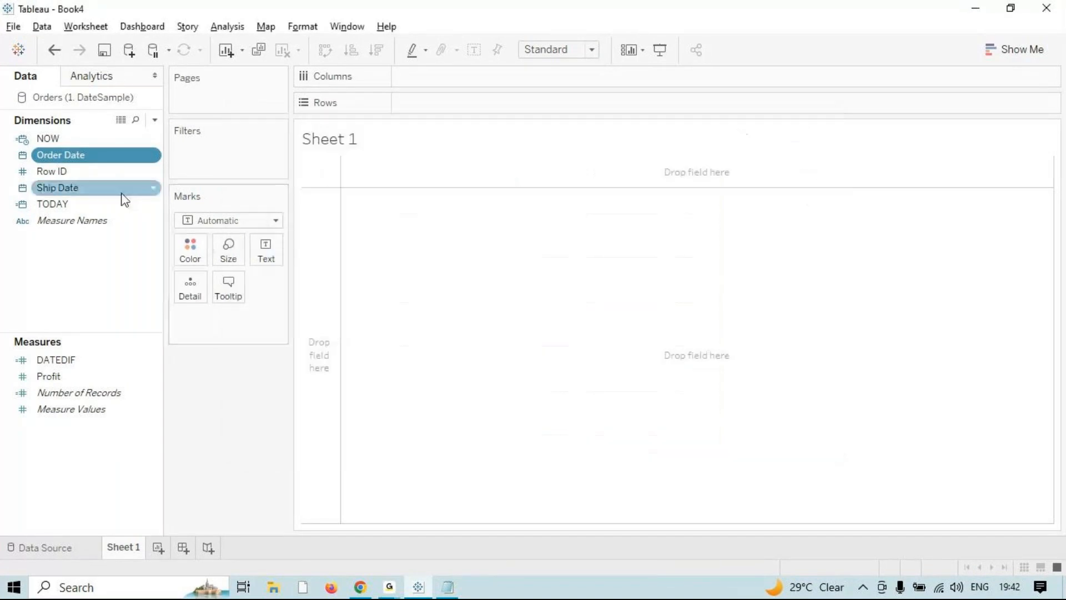
- Add Ship Date to the view, swap it into Rows, and set it to the continuous Day level
{"action": "double_click", "coordinate": [62, 189]}
{"action": "left_click", "coordinate": [511, 76]}
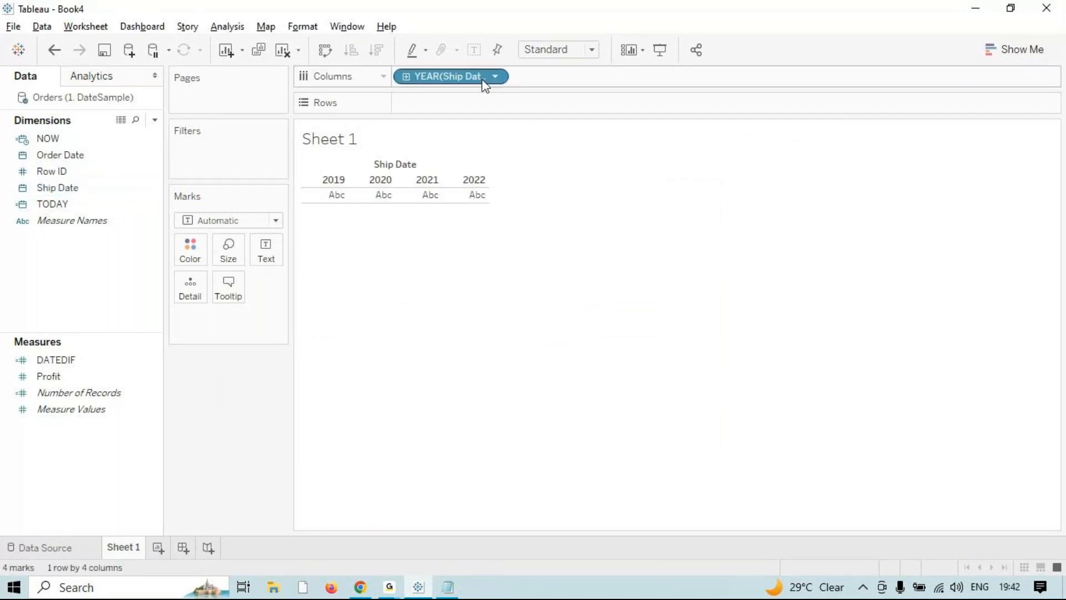
{"action": "left_click", "coordinate": [326, 50]}
{"action": "left_click", "coordinate": [496, 104]}
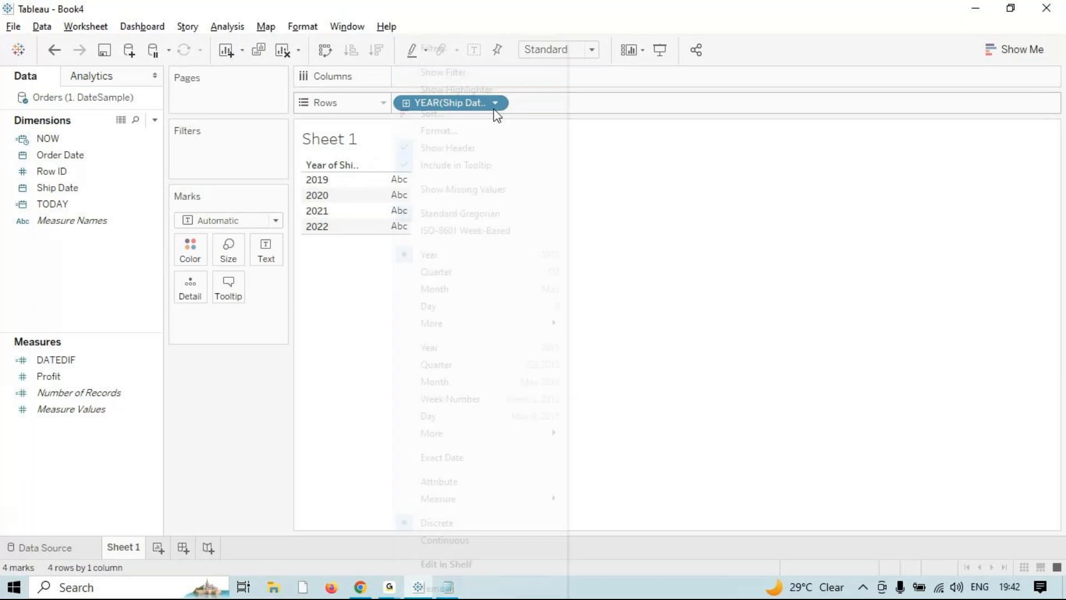
{"action": "left_click", "coordinate": [451, 306]}
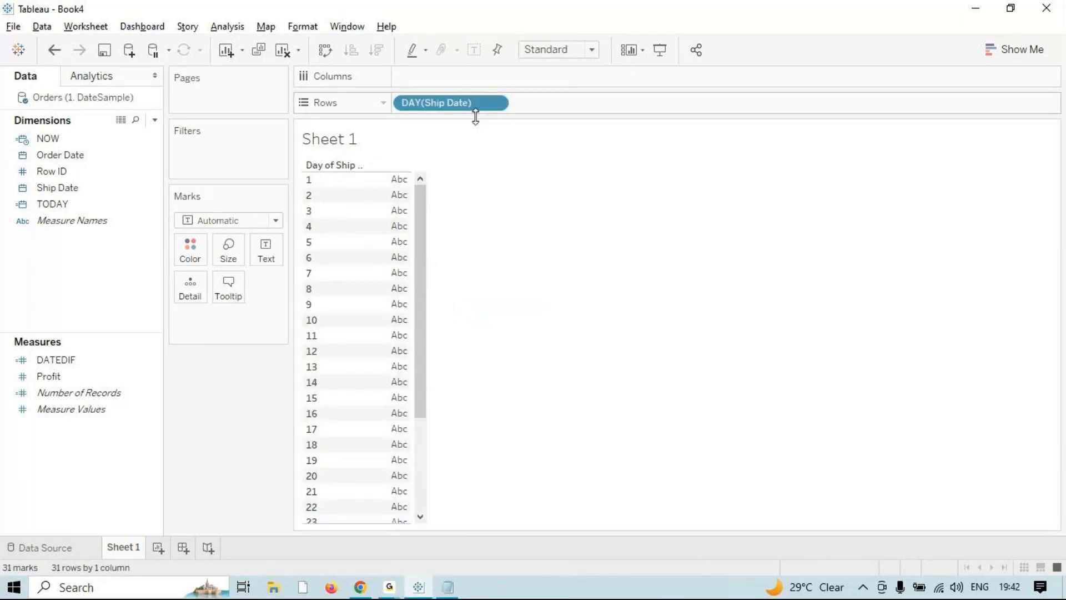
{"action": "left_click", "coordinate": [495, 104]}
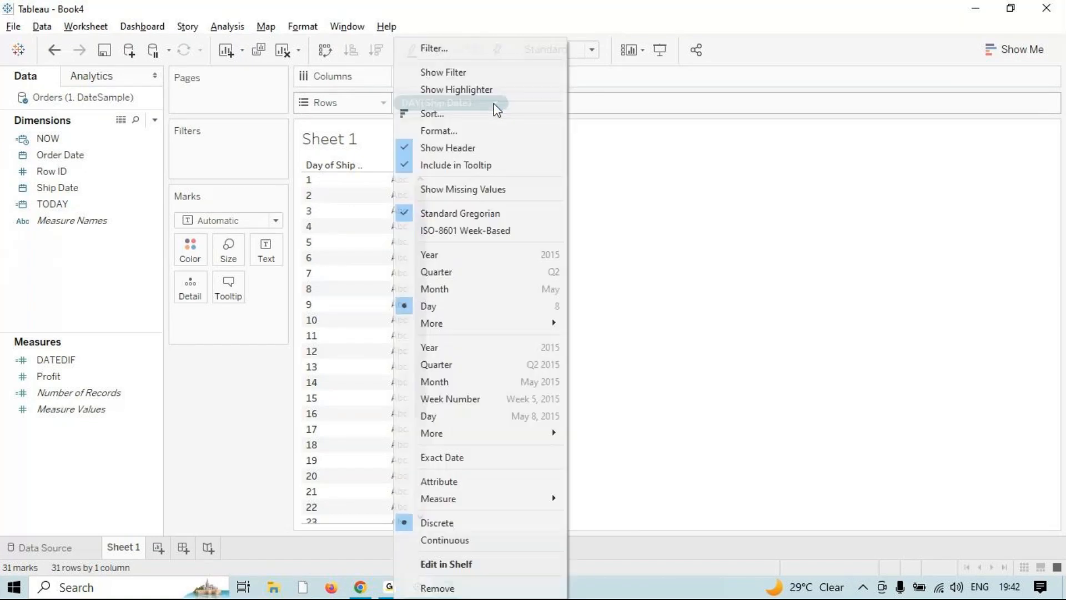
{"action": "left_click", "coordinate": [488, 415]}
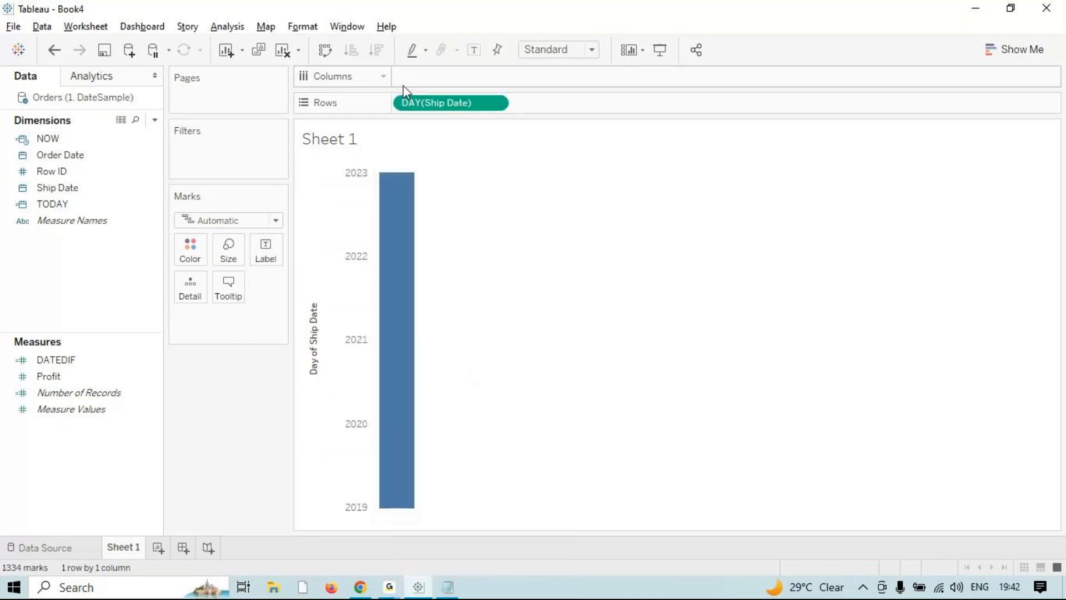
- Move the day of Ship Date from Rows to Text in Marks and from there to Columns
{"action": "left_click_drag", "start_coordinate": [411, 101], "coordinate": [419, 74]}
{"action": "left_click", "coordinate": [326, 49]}
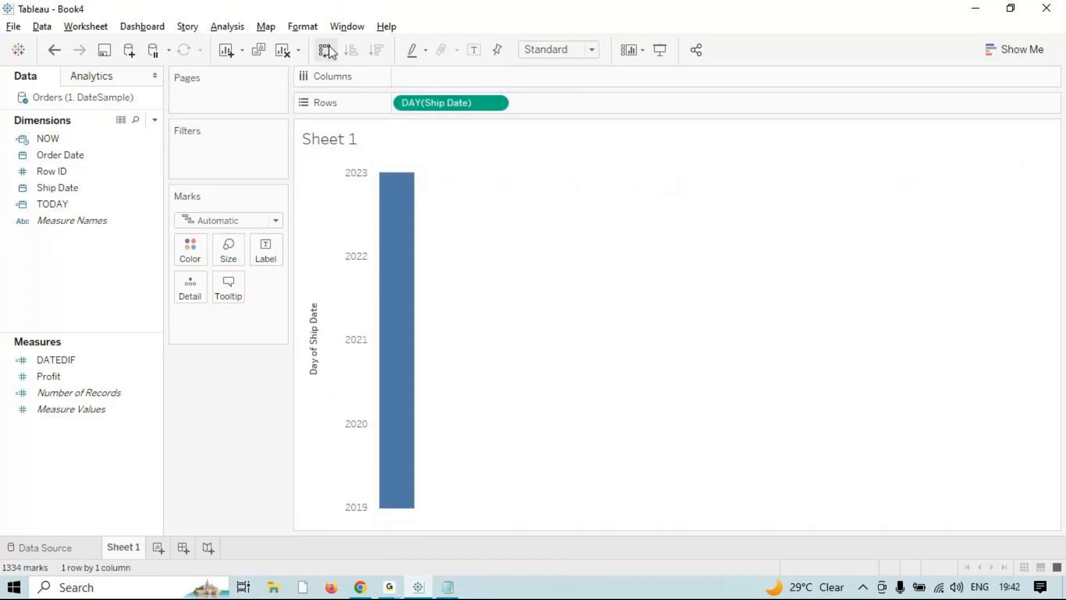
{"action": "left_click_drag", "start_coordinate": [433, 106], "coordinate": [272, 245]}
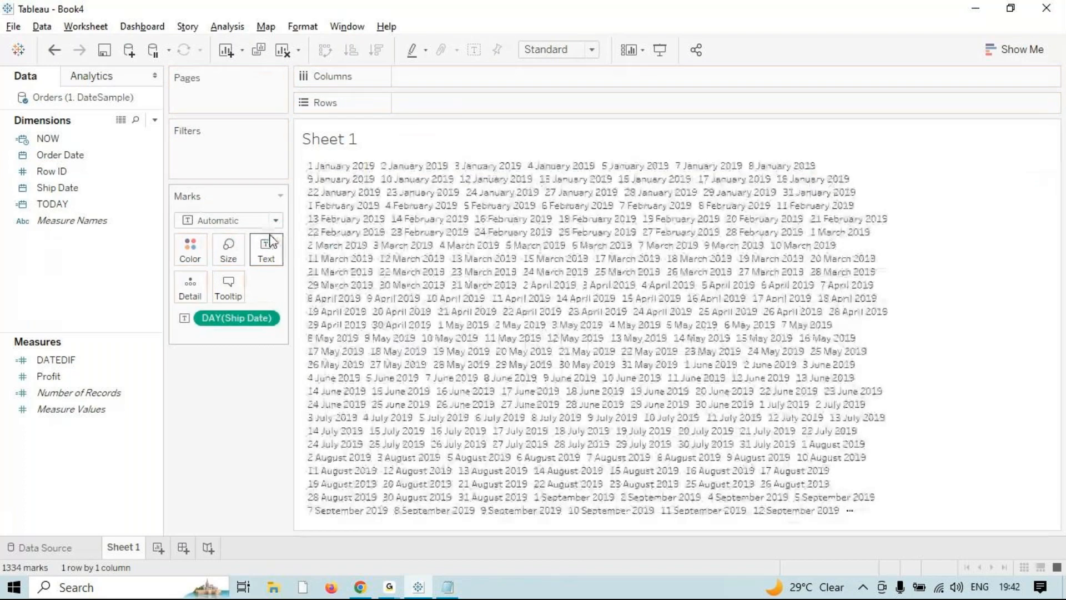
{"action": "left_click_drag", "start_coordinate": [249, 314], "coordinate": [459, 83]}
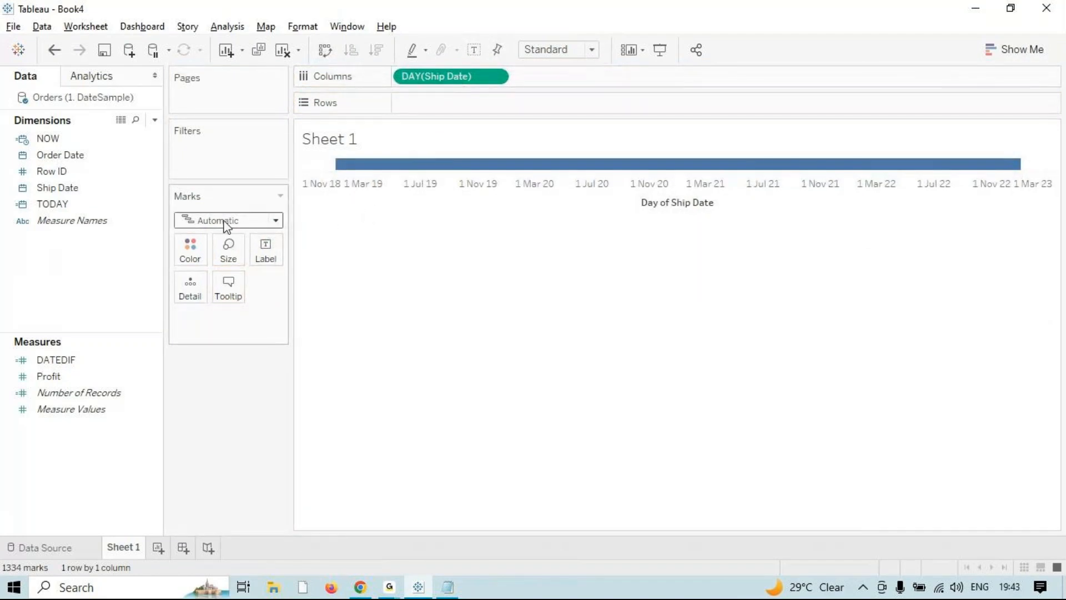
- Add Order Date to Columns ahead of Ship Date and set it to the continuous Day level
{"action": "left_click", "coordinate": [66, 190]}
{"action": "left_click_drag", "start_coordinate": [65, 187], "coordinate": [411, 77]}
{"action": "left_click", "coordinate": [45, 155]}
{"action": "left_click", "coordinate": [498, 76]}
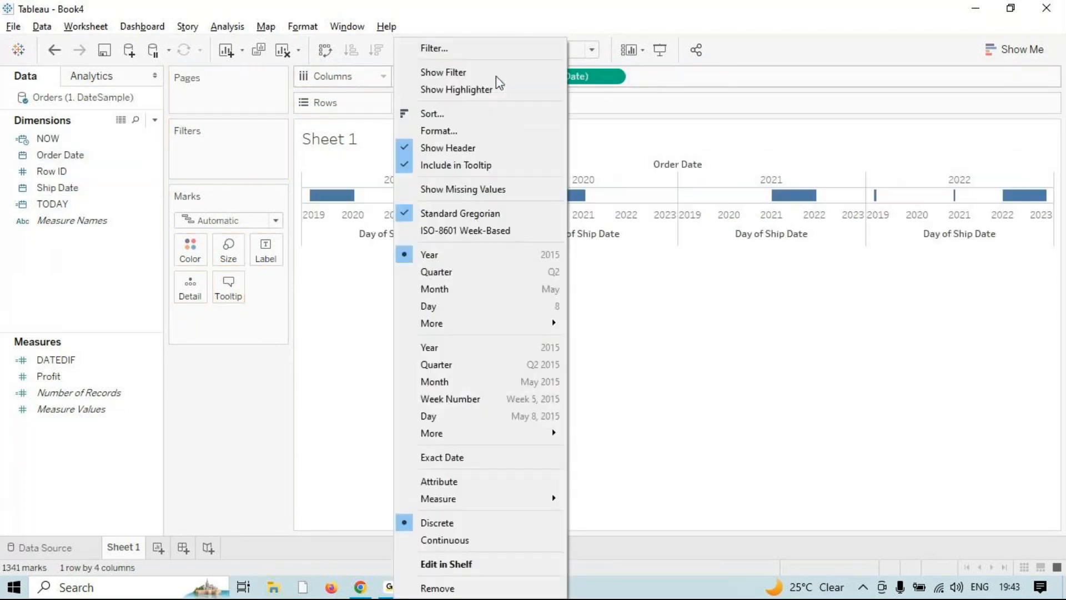
{"action": "left_click", "coordinate": [481, 306]}
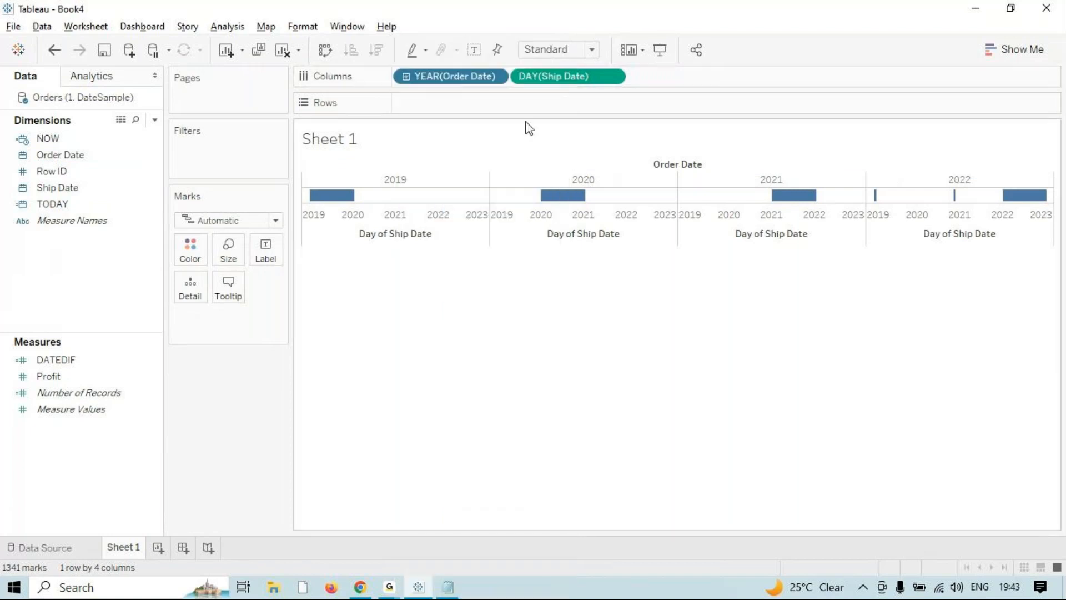
{"action": "left_click", "coordinate": [495, 76]}
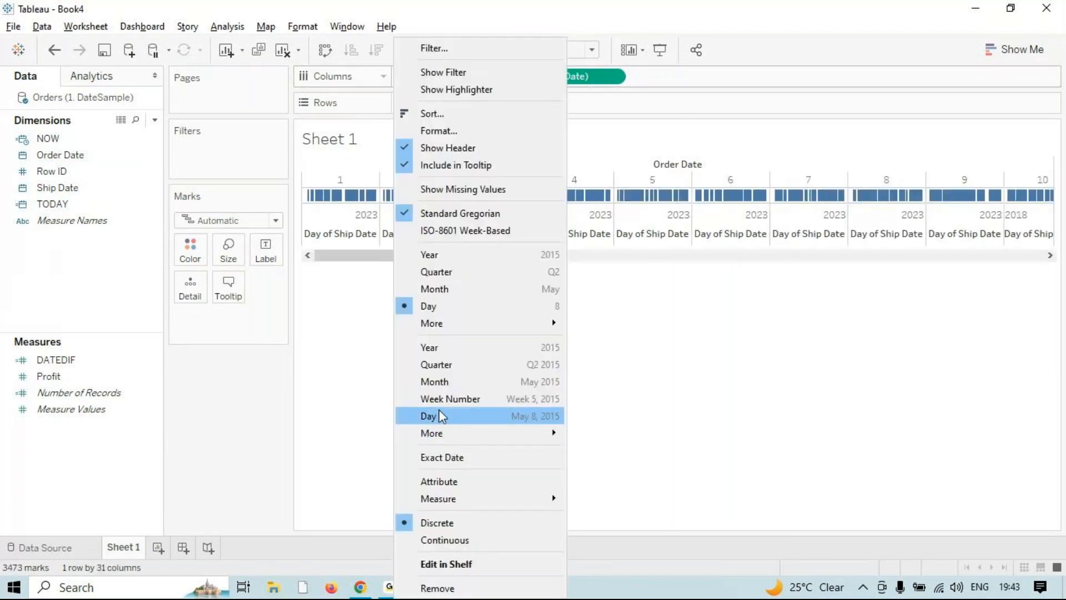
{"action": "left_click", "coordinate": [438, 414]}
- Add DATEDIF to Rows against the two date fields, and clear the sheet
{"action": "left_click", "coordinate": [117, 222]}
{"action": "left_click", "coordinate": [41, 360]}
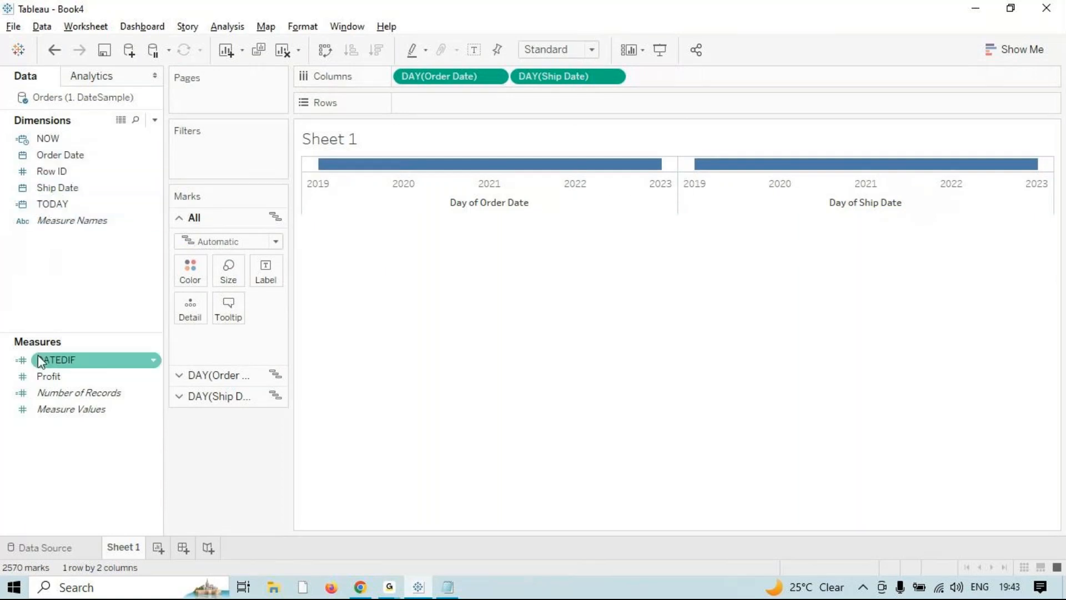
{"action": "double_click", "coordinate": [39, 360]}
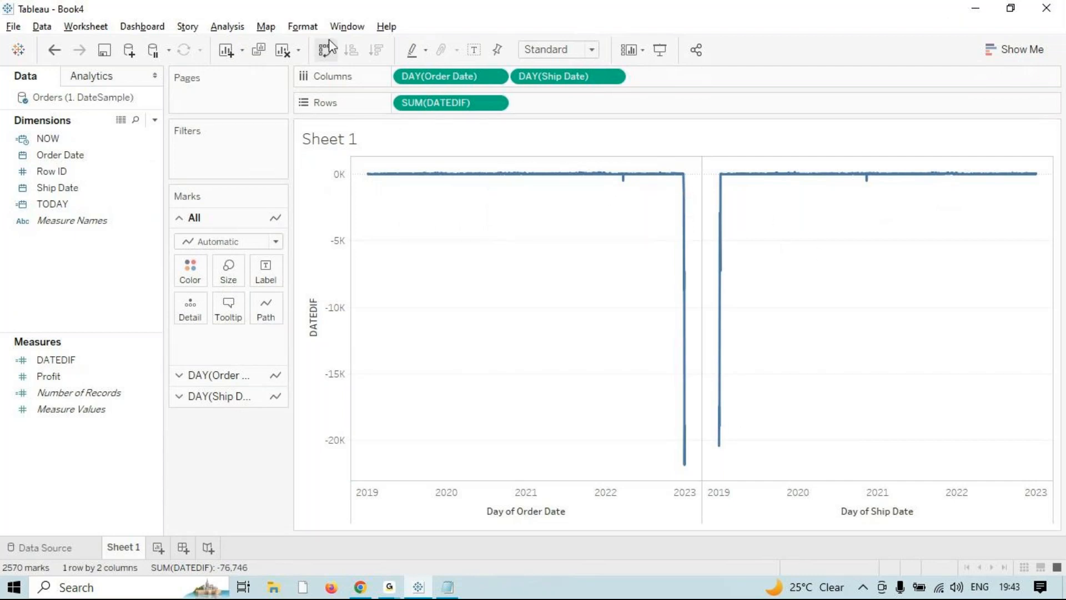
{"action": "left_click", "coordinate": [283, 49]}
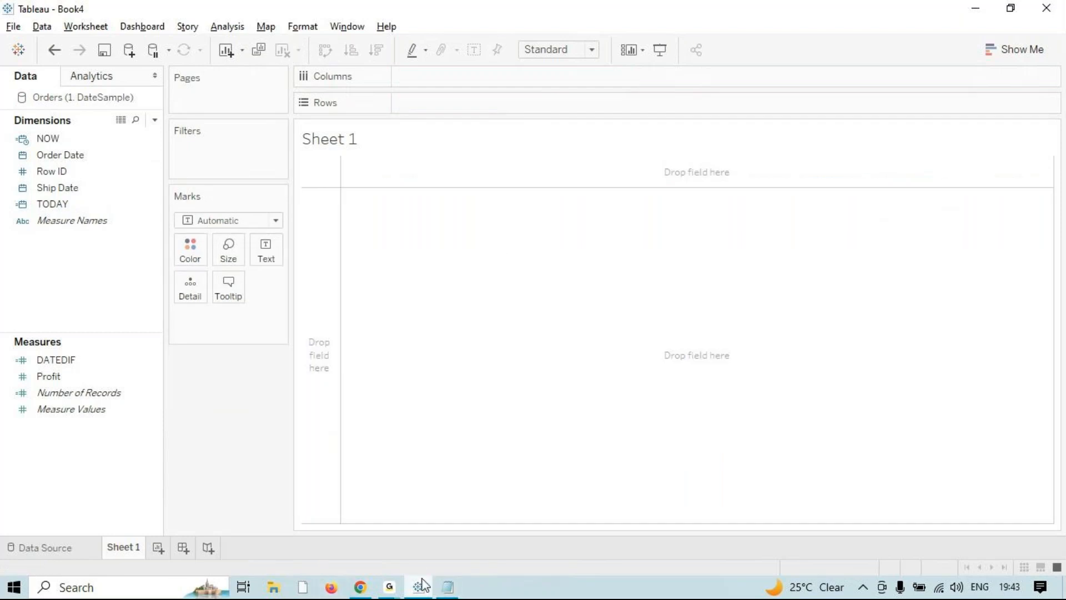
- Switch to the Notepad notes listing the calculated field function types
{"action": "left_click", "coordinate": [396, 587]}
{"action": "left_click", "coordinate": [478, 528]}
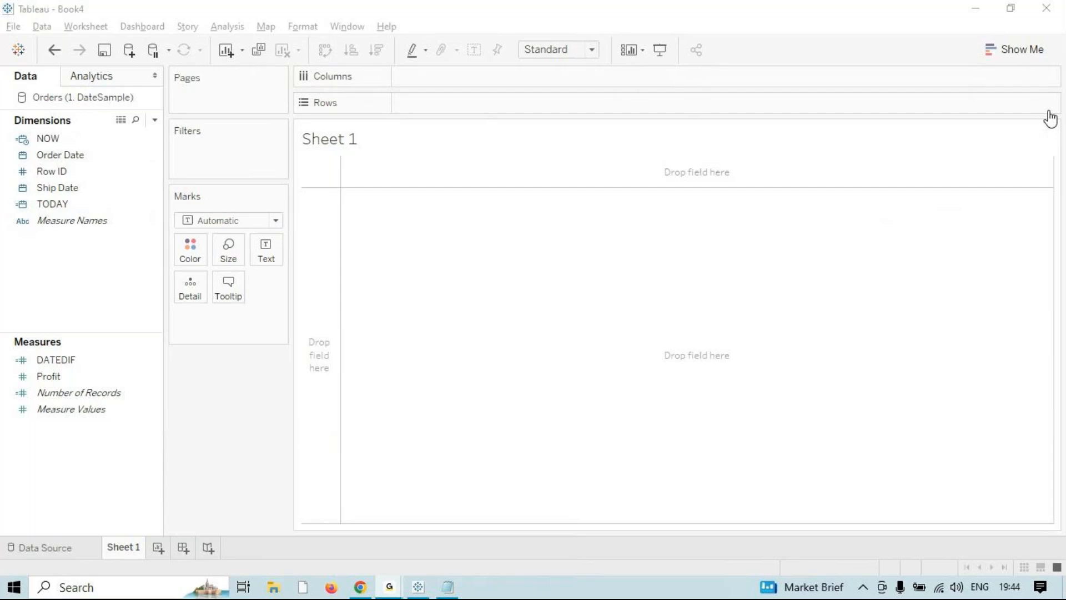
{"action": "left_click", "coordinate": [974, 7]}
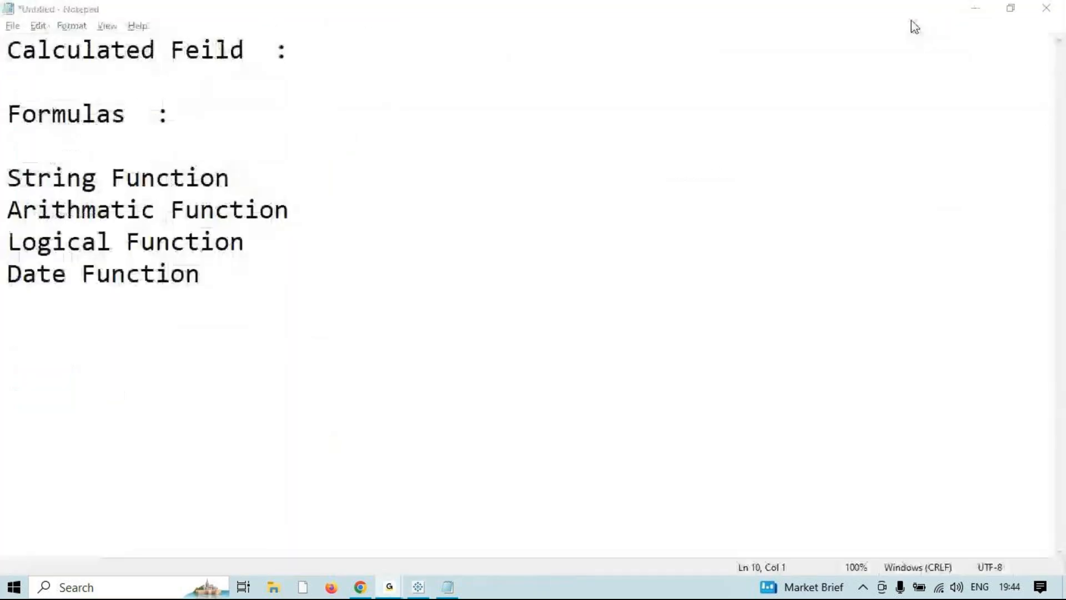
- Switch back to Tableau and delete the existing DATEDIF calculated field from the measures
{"action": "left_click", "coordinate": [973, 12]}
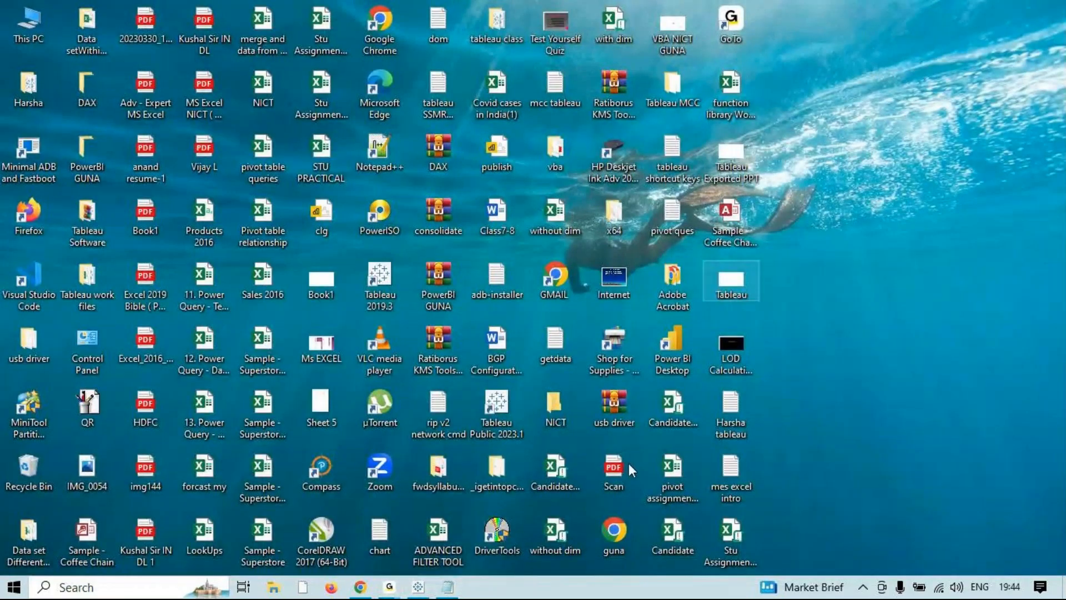
{"action": "left_click", "coordinate": [418, 587]}
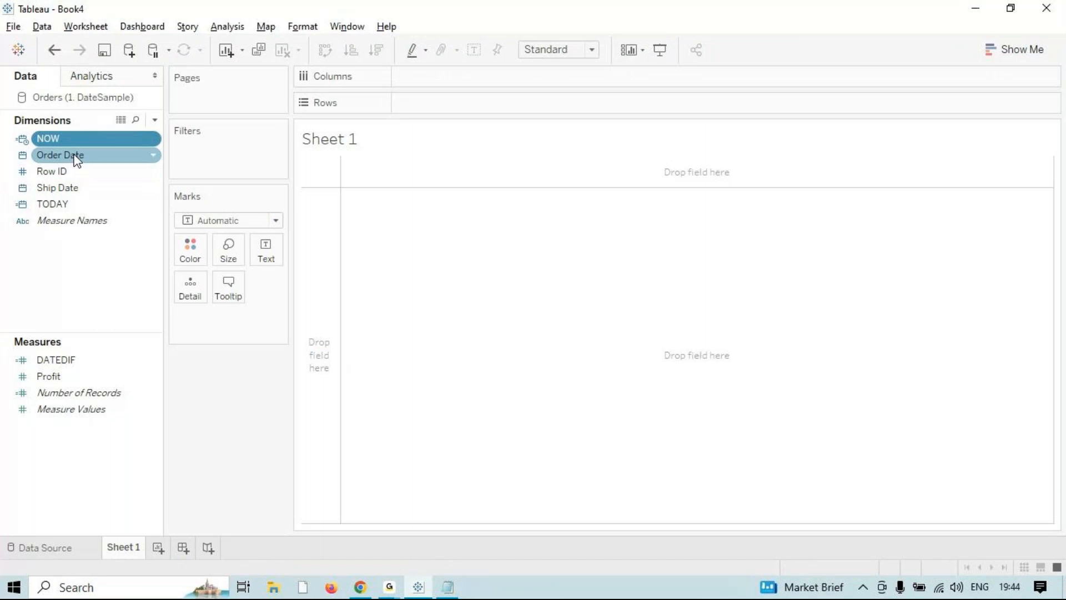
{"action": "left_click", "coordinate": [65, 275]}
{"action": "left_click", "coordinate": [79, 138]}
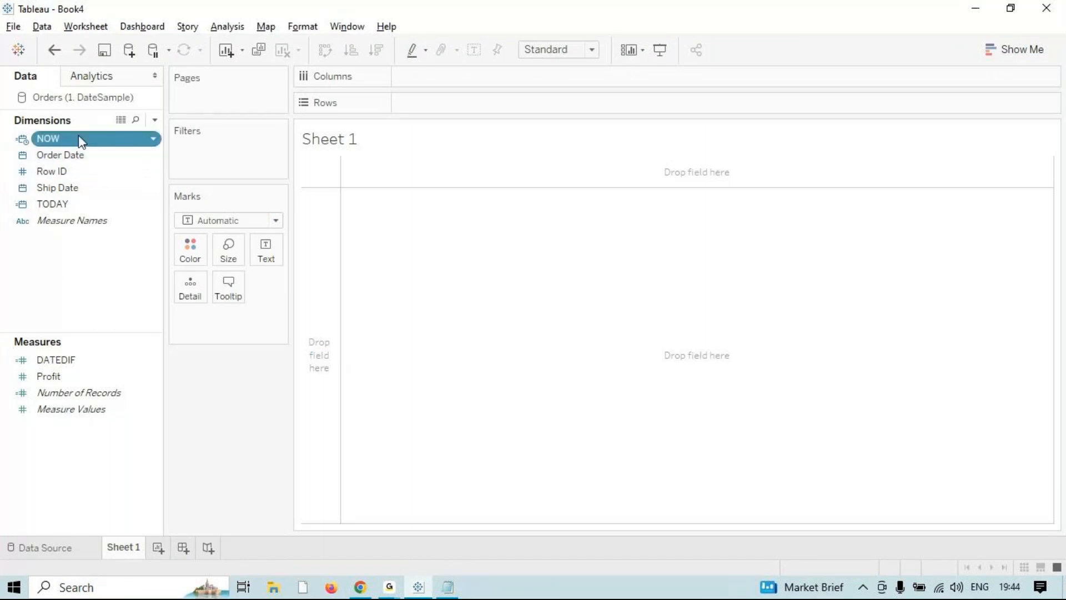
{"action": "left_click", "coordinate": [81, 157], "text": "ctrl"}
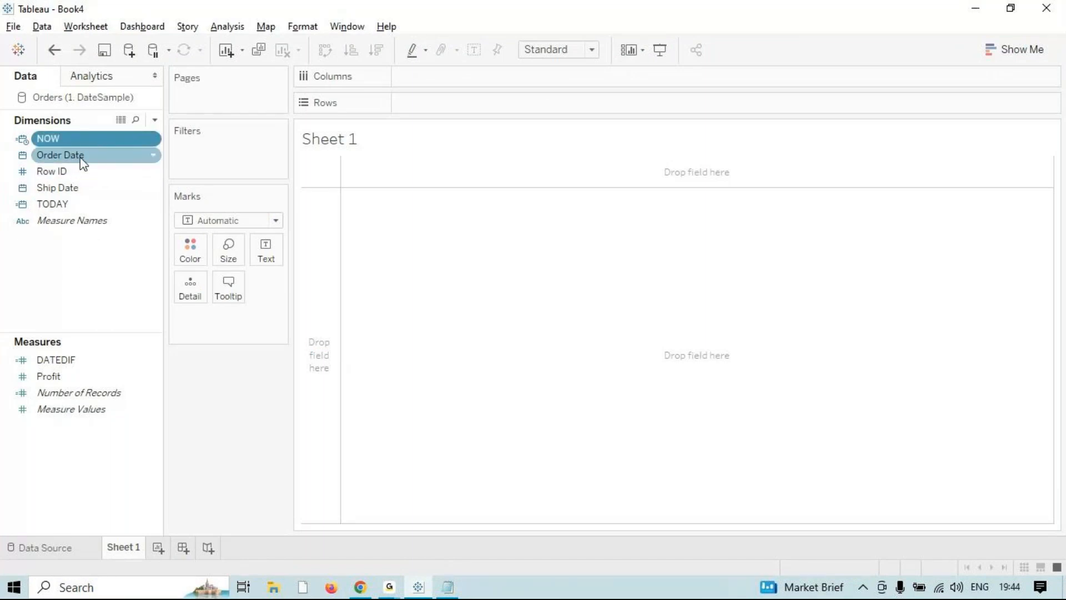
{"action": "left_click", "coordinate": [86, 364]}
{"action": "right_click", "coordinate": [86, 364]}
{"action": "left_click", "coordinate": [134, 157]}
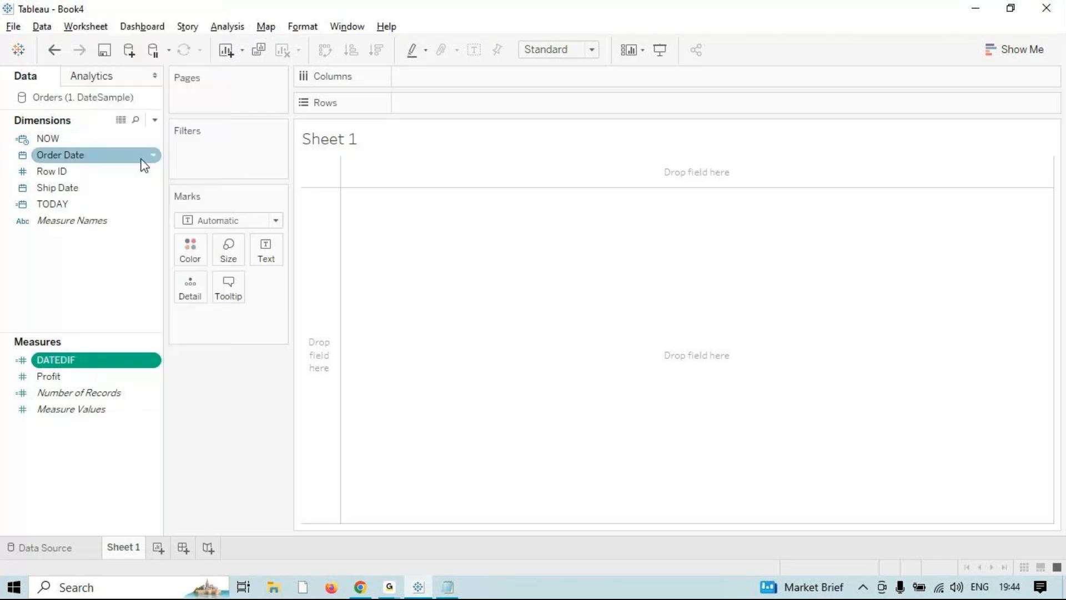
- Create a calculated field named Datedif and begin its formula with the DATEDIFF function
{"action": "left_click", "coordinate": [227, 26]}
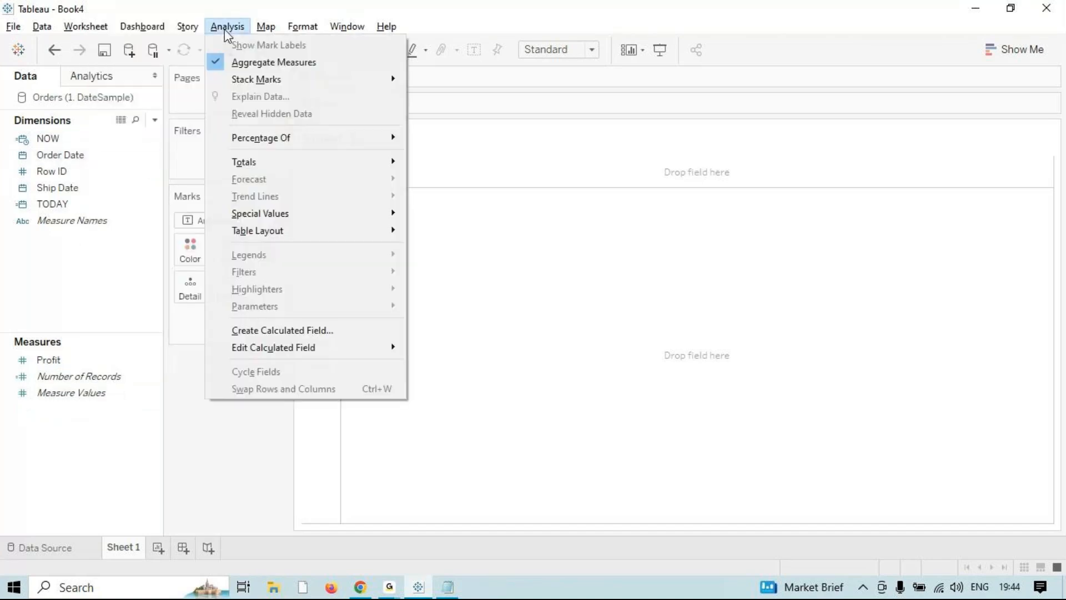
{"action": "left_click", "coordinate": [286, 327]}
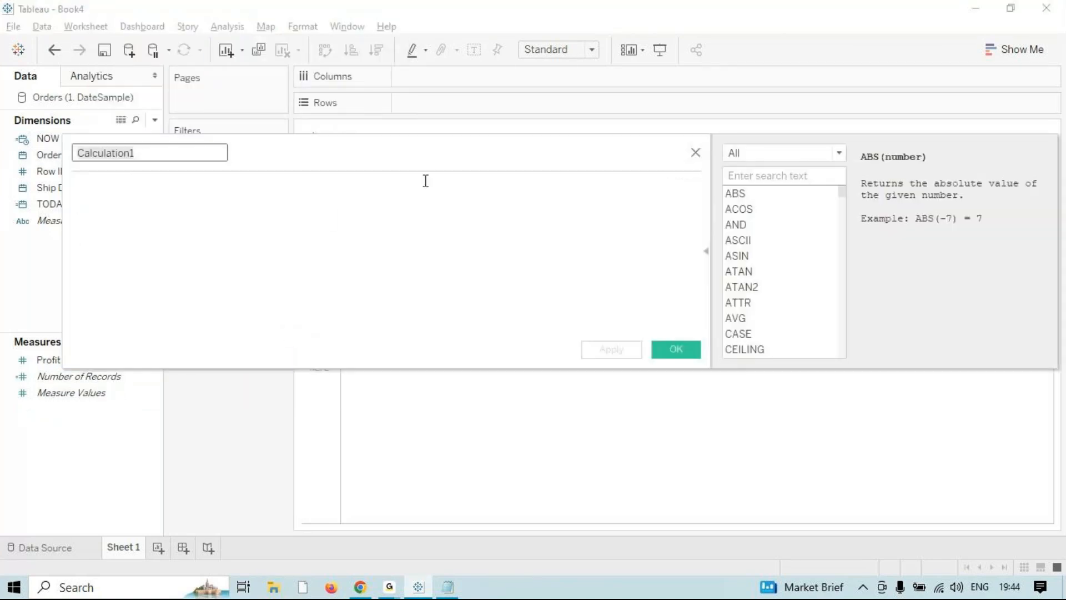
{"action": "type", "text": "Datedif"}
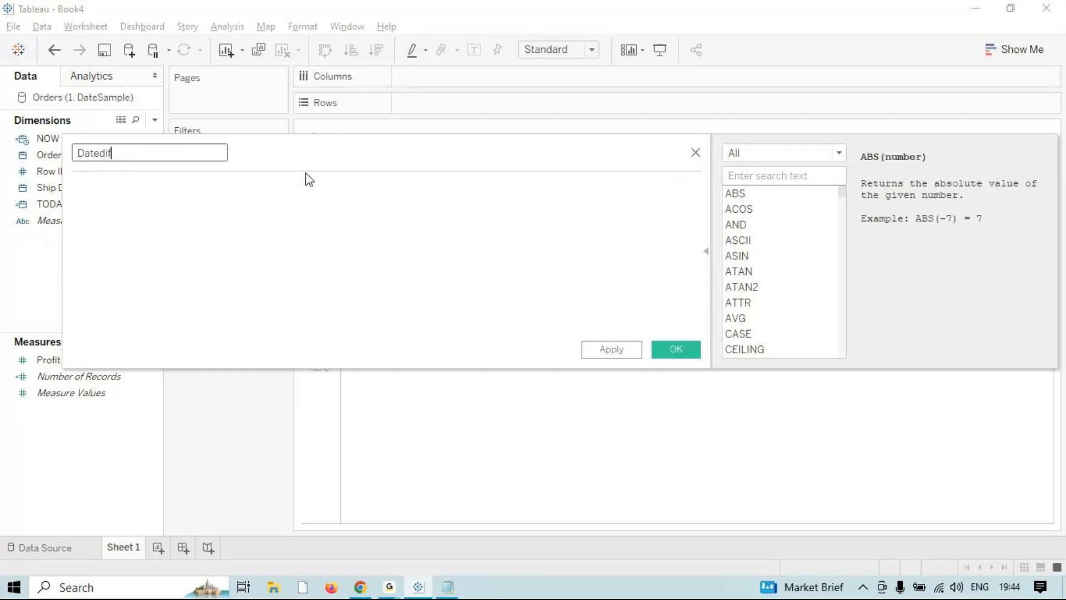
{"action": "left_click", "coordinate": [245, 181]}
{"action": "type", "text": "date"}
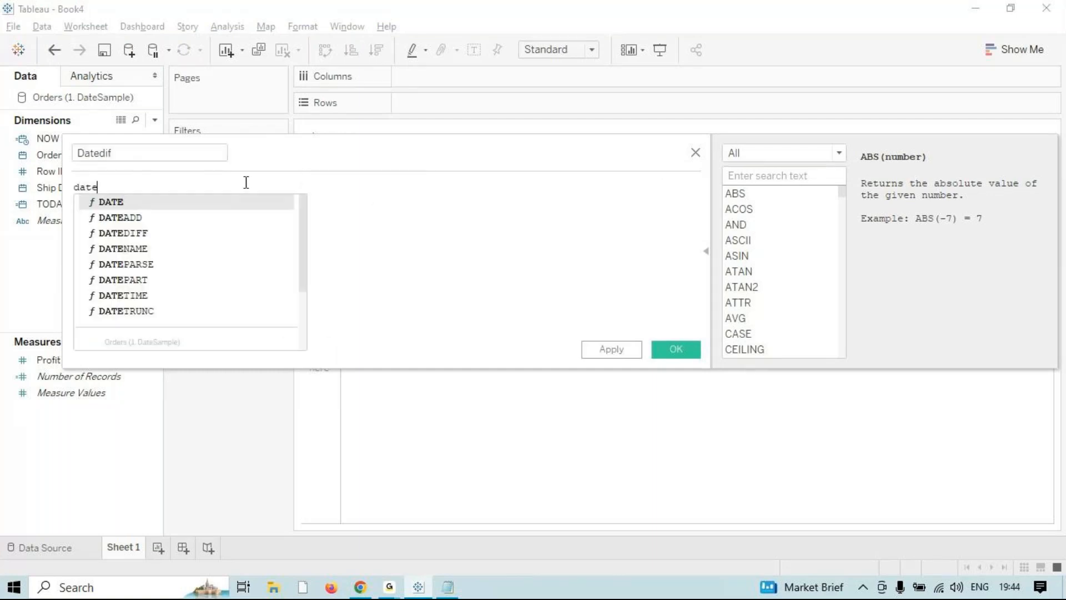
{"action": "key", "text": "Down"}
{"action": "key", "text": "Down"}
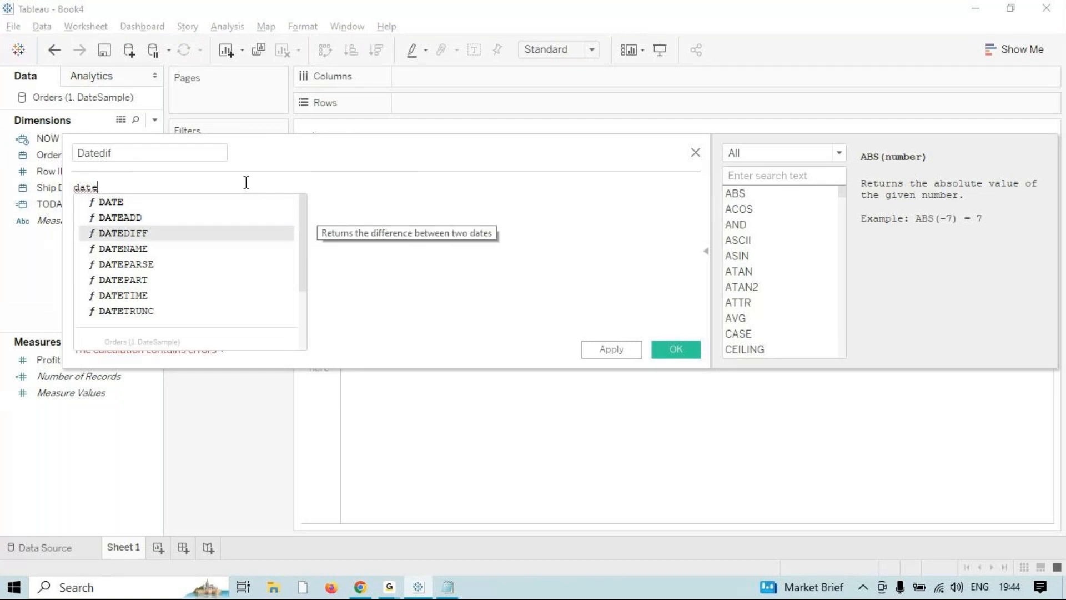
{"action": "key", "text": "Return"}
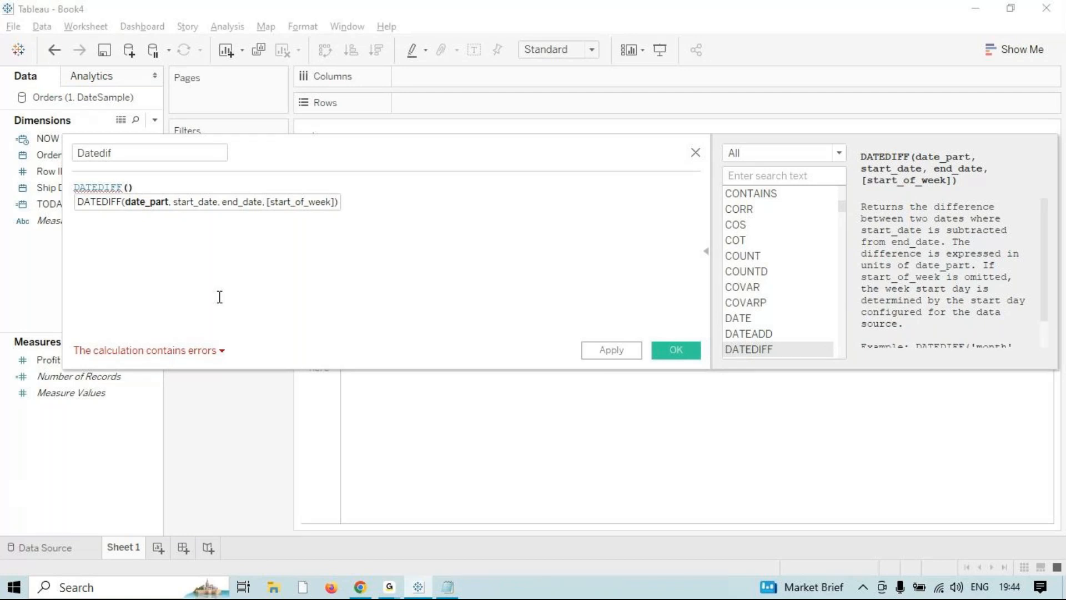
- Fill in the DATEDIFF arguments with "day" as the date part, [Order Date] as start and [Ship Date] as end
{"action": "type", "text": "\"day"}
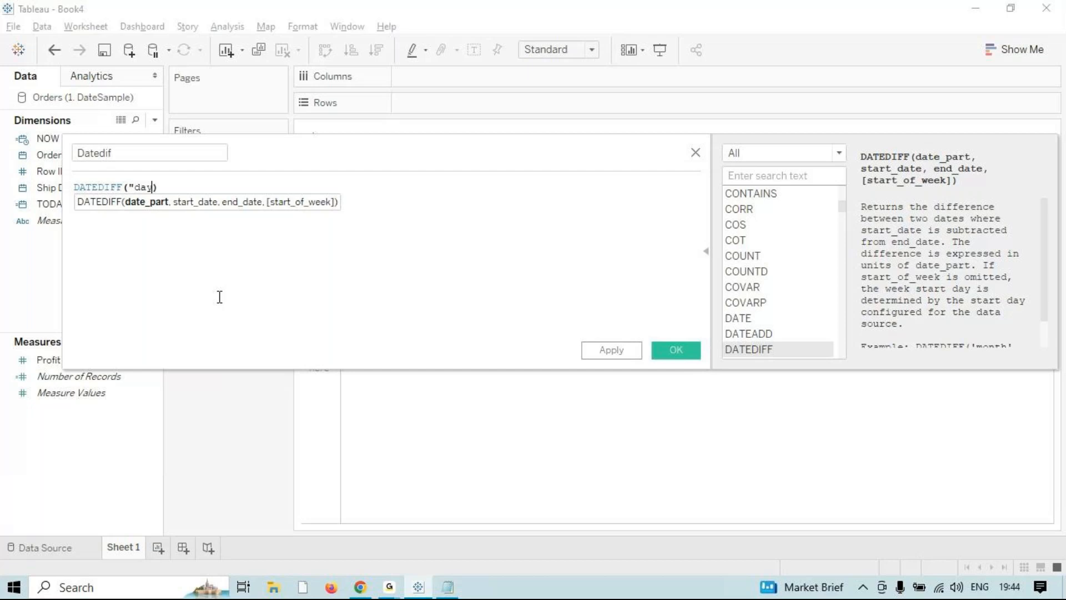
{"action": "type", "text": "\",ord"}
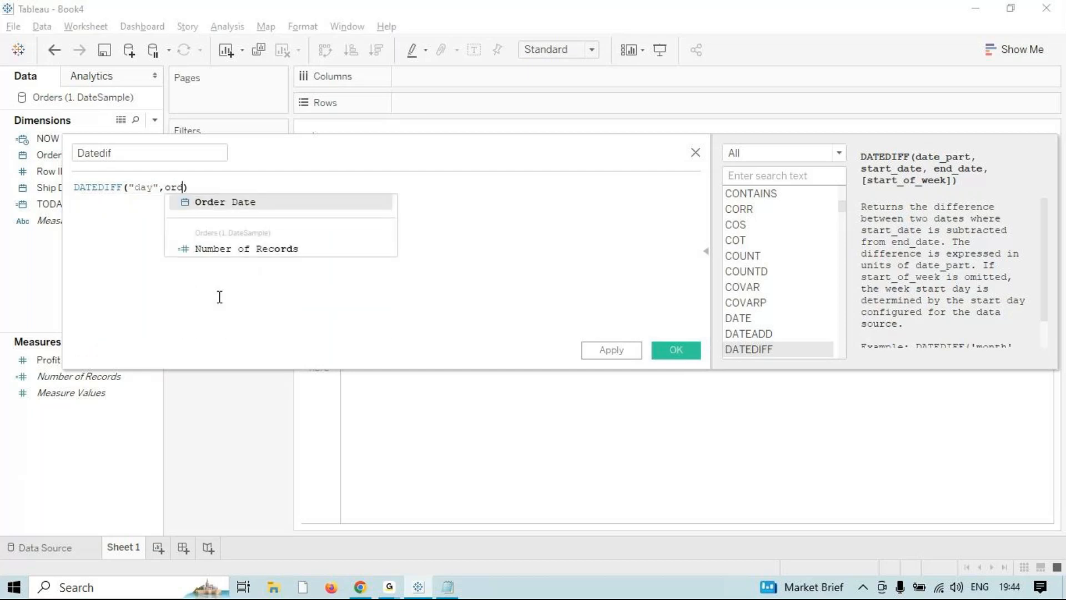
{"action": "key", "text": "Return"}
{"action": "type", "text": ","}
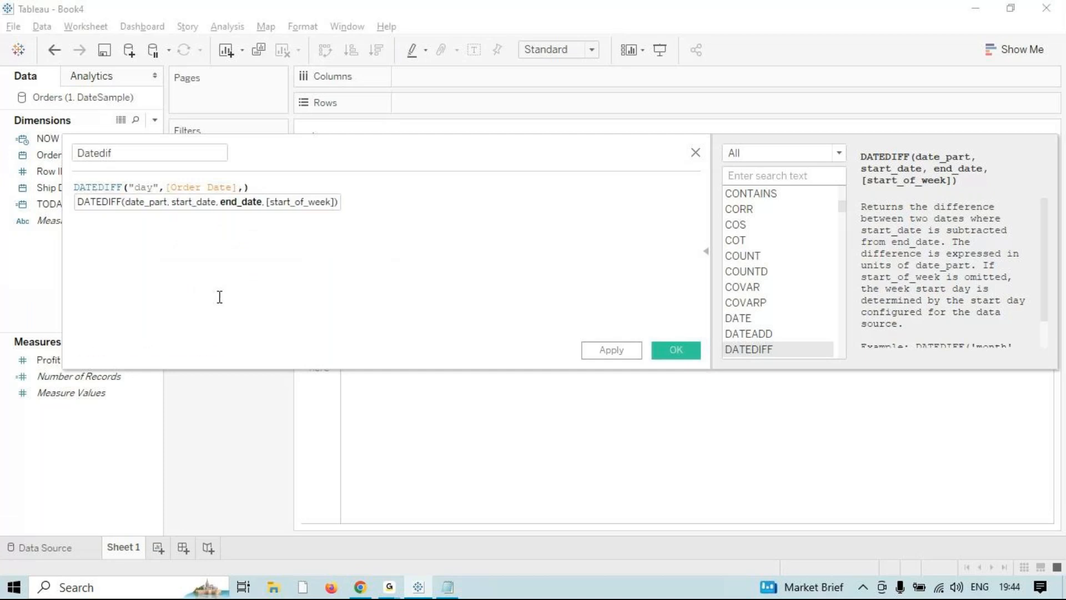
{"action": "type", "text": "sh"}
{"action": "key", "text": "Return"}
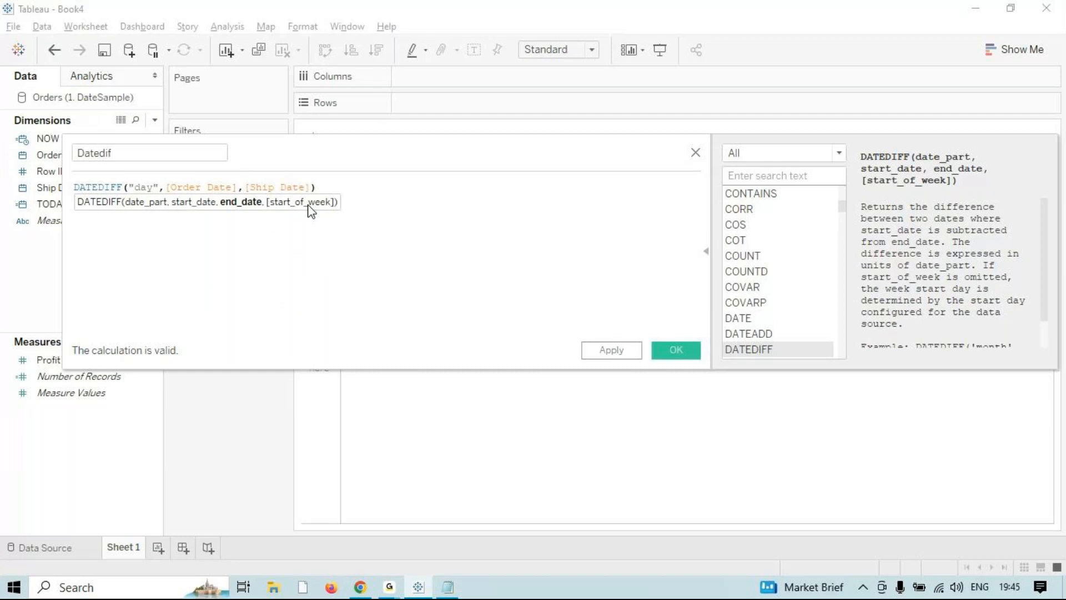
- Add "sunday" as the start_of_week argument in the DATEDIFF formula and save the calculated field
{"action": "type", "text": ",s"}
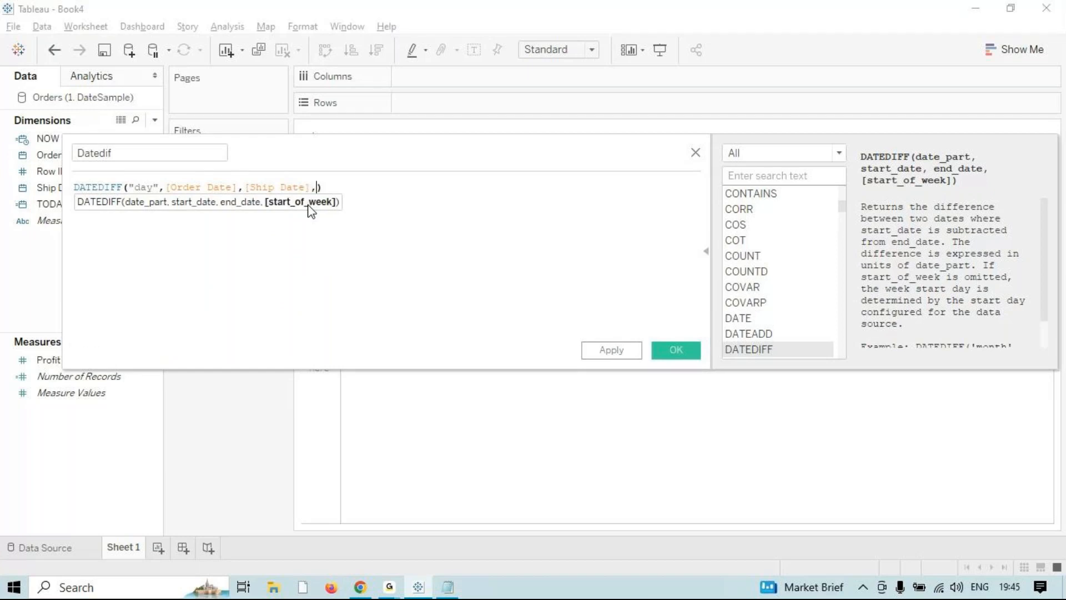
{"action": "type", "text": "un"}
{"action": "key", "text": "BackSpace"}
{"action": "key", "text": "BackSpace"}
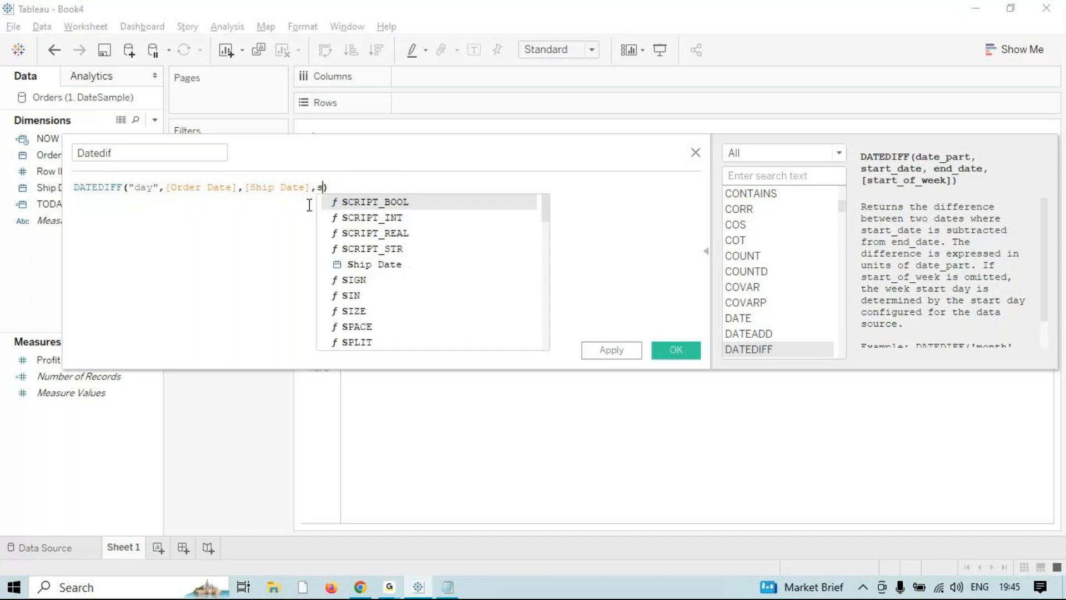
{"action": "key", "text": "BackSpace"}
{"action": "type", "text": "\"su"}
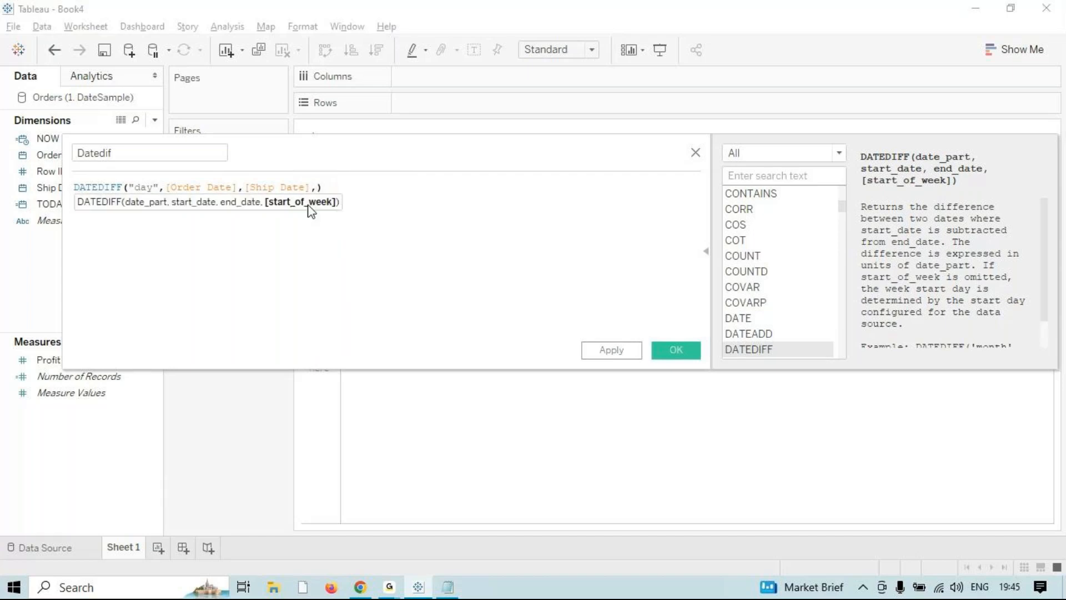
{"action": "type", "text": "nday\""}
{"action": "left_click", "coordinate": [631, 353]}
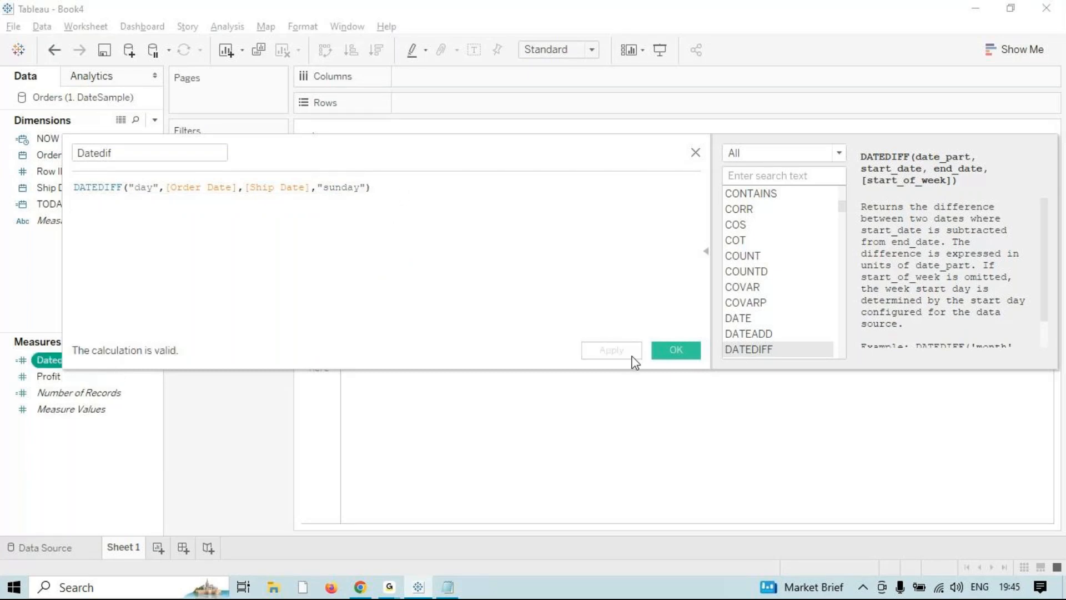
{"action": "left_click", "coordinate": [668, 353]}
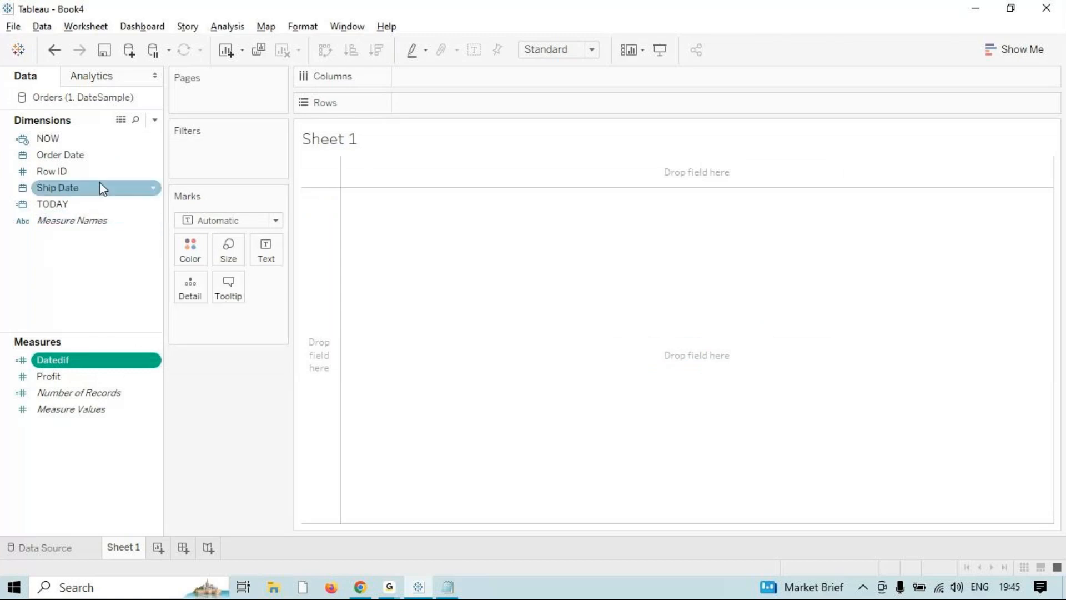
- View the underlying Orders data sorted by Order Date and examine the Datedif values from the first to the last rows
{"action": "left_click", "coordinate": [121, 120]}
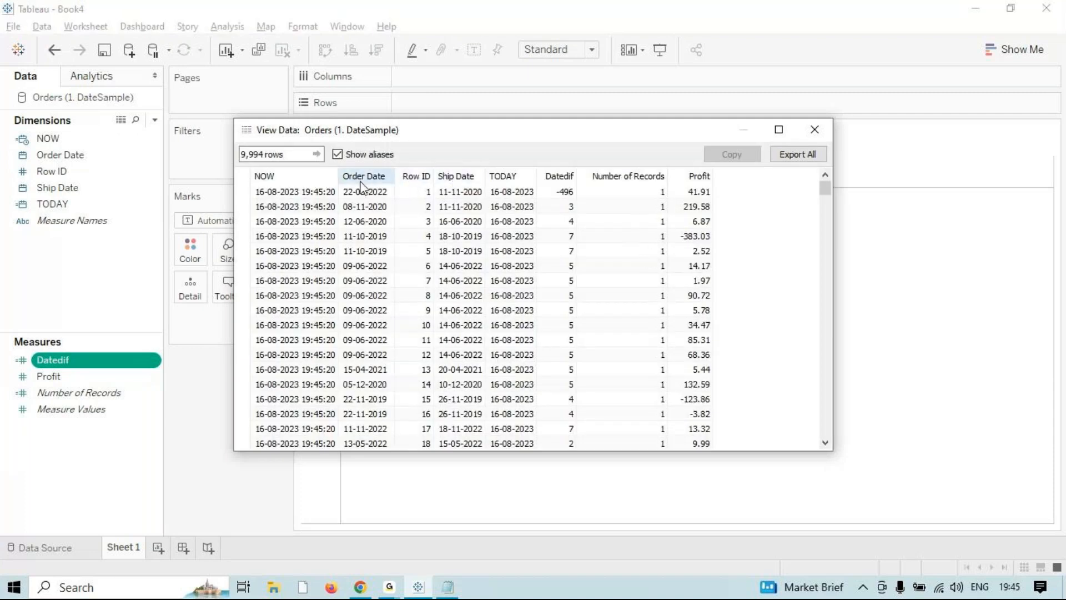
{"action": "left_click", "coordinate": [364, 176]}
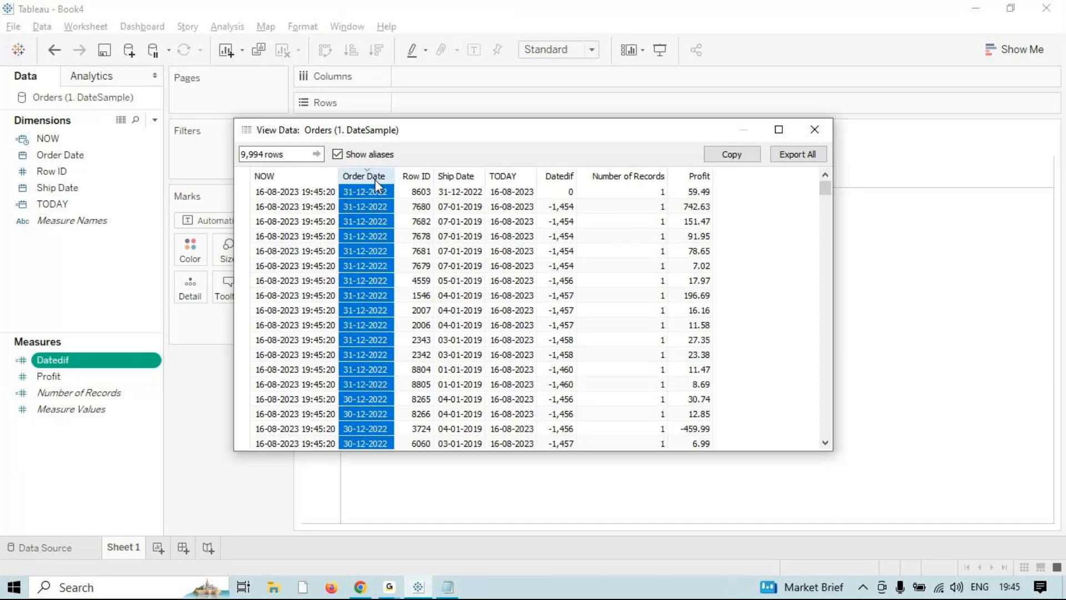
{"action": "left_click", "coordinate": [375, 179]}
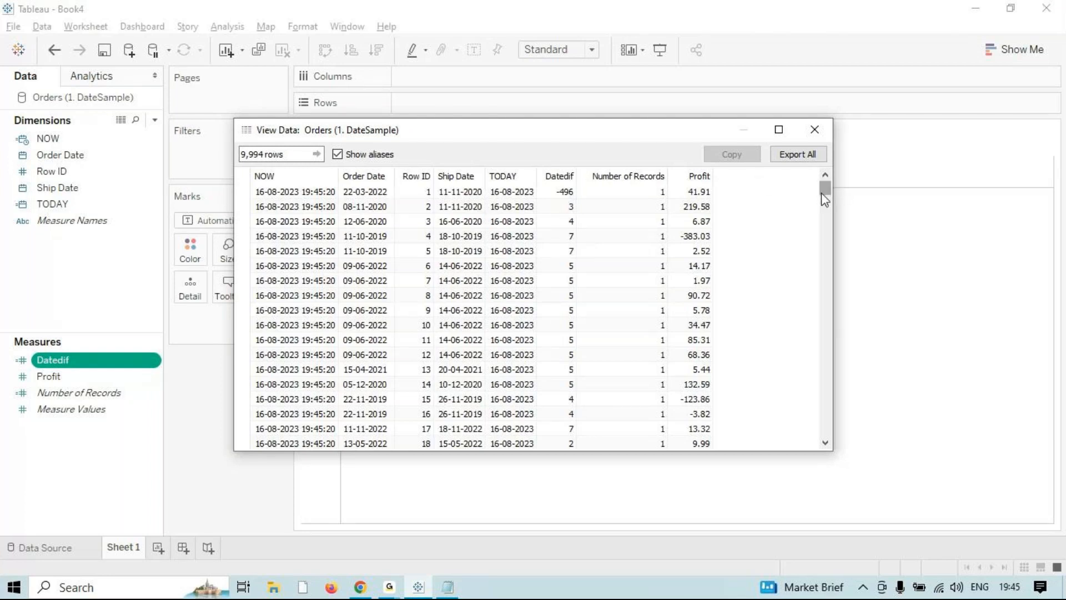
{"action": "left_click_drag", "start_coordinate": [825, 191], "coordinate": [788, 442]}
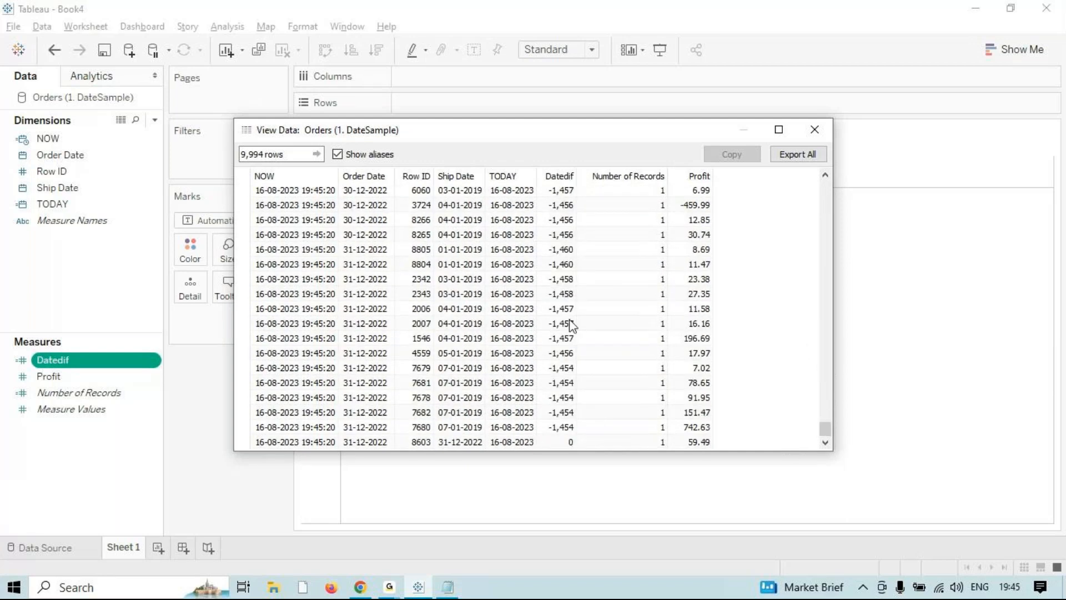
{"action": "left_click_drag", "start_coordinate": [825, 428], "coordinate": [816, 190]}
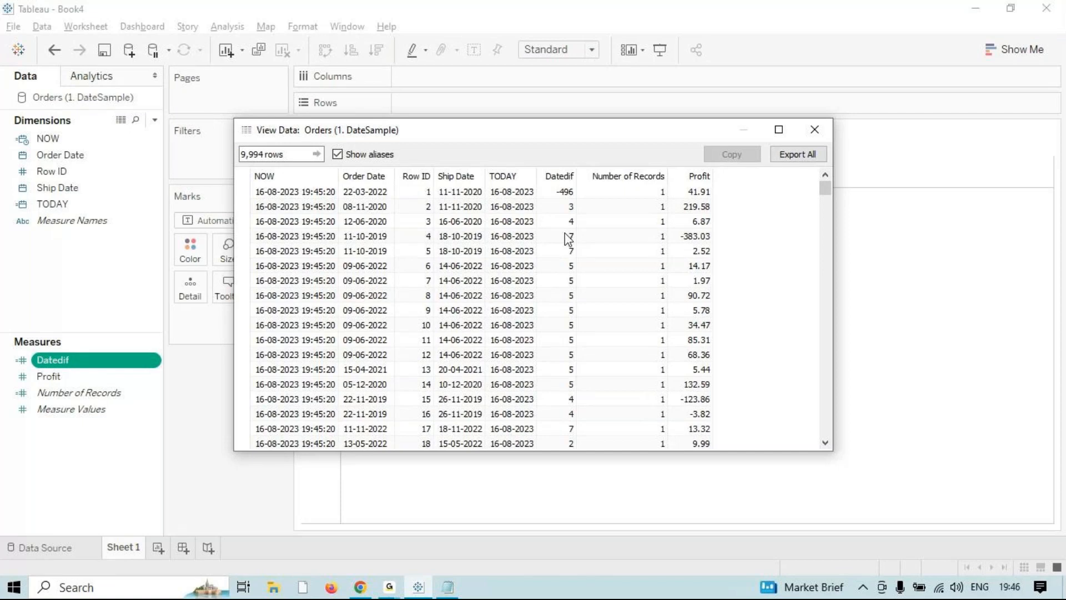
- Compare the Order Date, Ship Date and Datedif values in the row with Row ID 2
{"action": "left_click", "coordinate": [568, 206]}
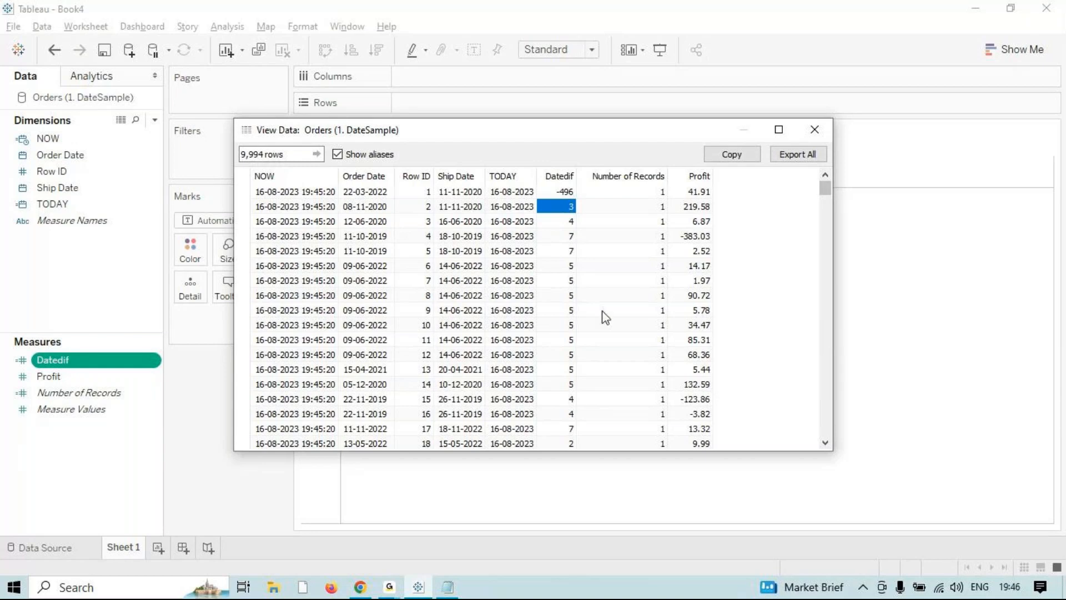
{"action": "left_click", "coordinate": [383, 217]}
{"action": "left_click", "coordinate": [384, 208]}
{"action": "left_click", "coordinate": [467, 207], "text": "ctrl"}
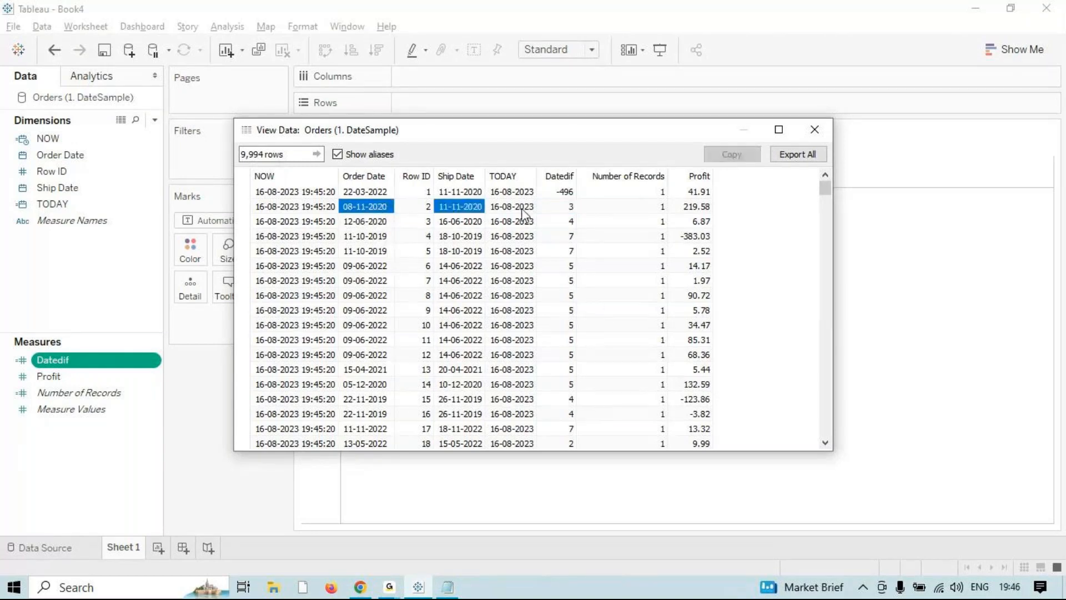
{"action": "left_click", "coordinate": [558, 206], "text": "ctrl"}
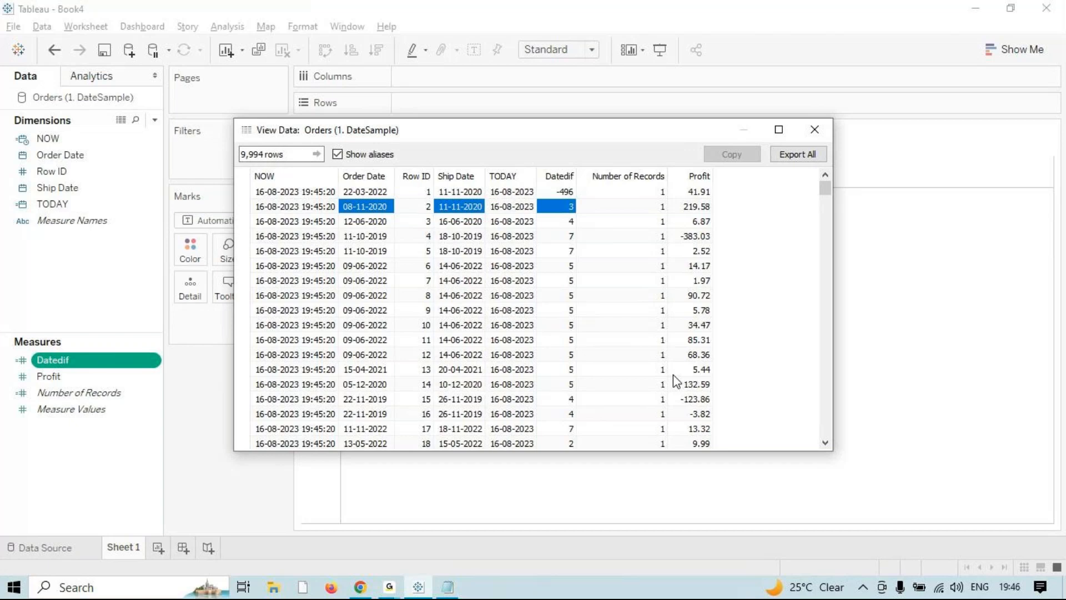
- Examine the NOW and TODAY columns in the underlying data, and close the data view
{"action": "left_click", "coordinate": [288, 179]}
{"action": "left_click", "coordinate": [527, 176]}
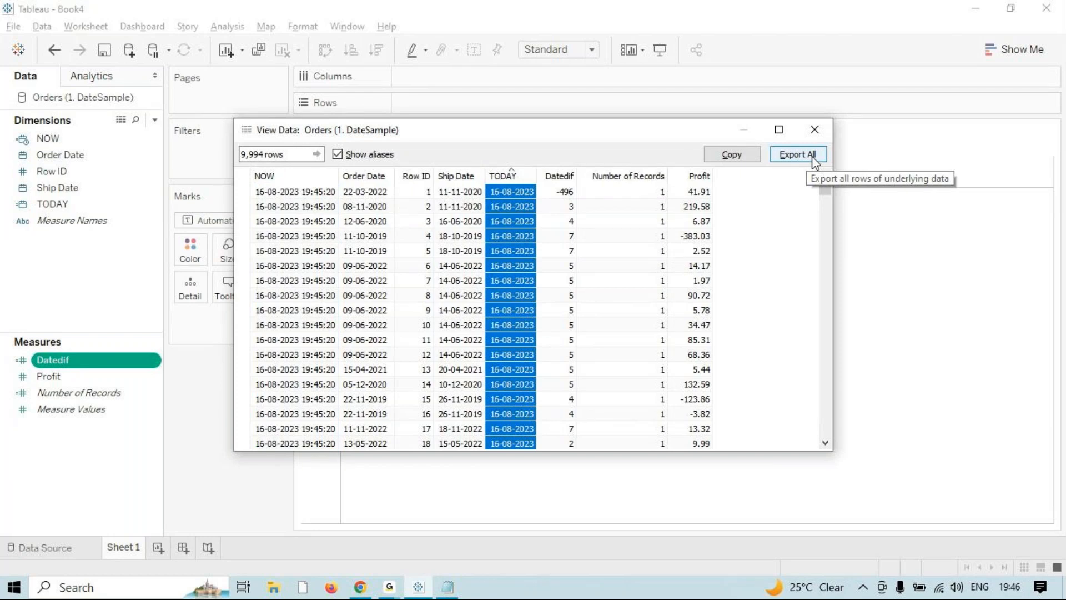
{"action": "key", "text": "alt+Tab"}
{"action": "key", "text": "alt+Tab"}
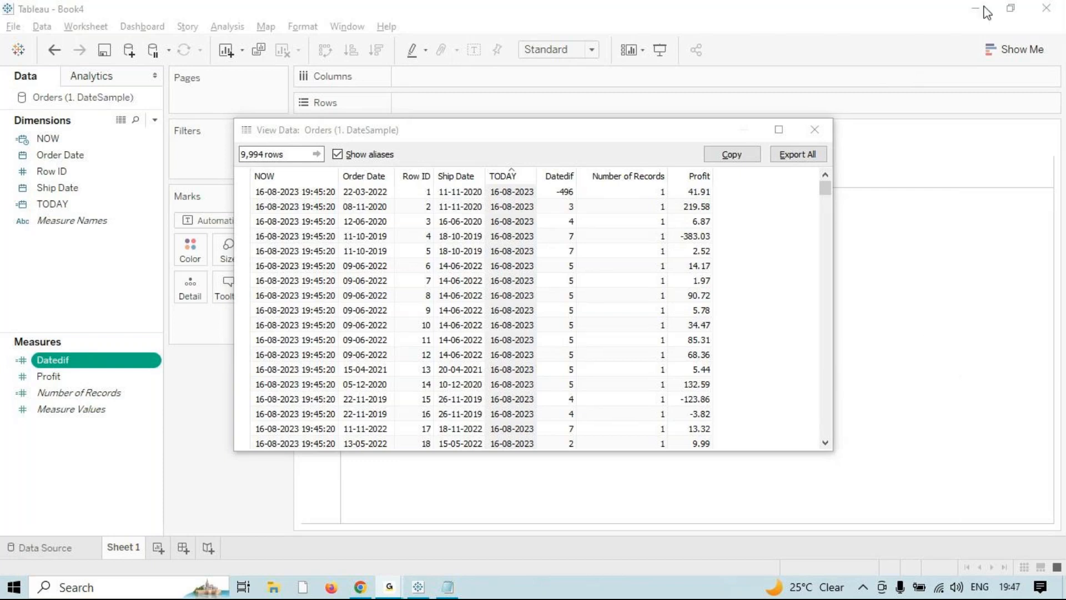
{"action": "left_click", "coordinate": [814, 129]}
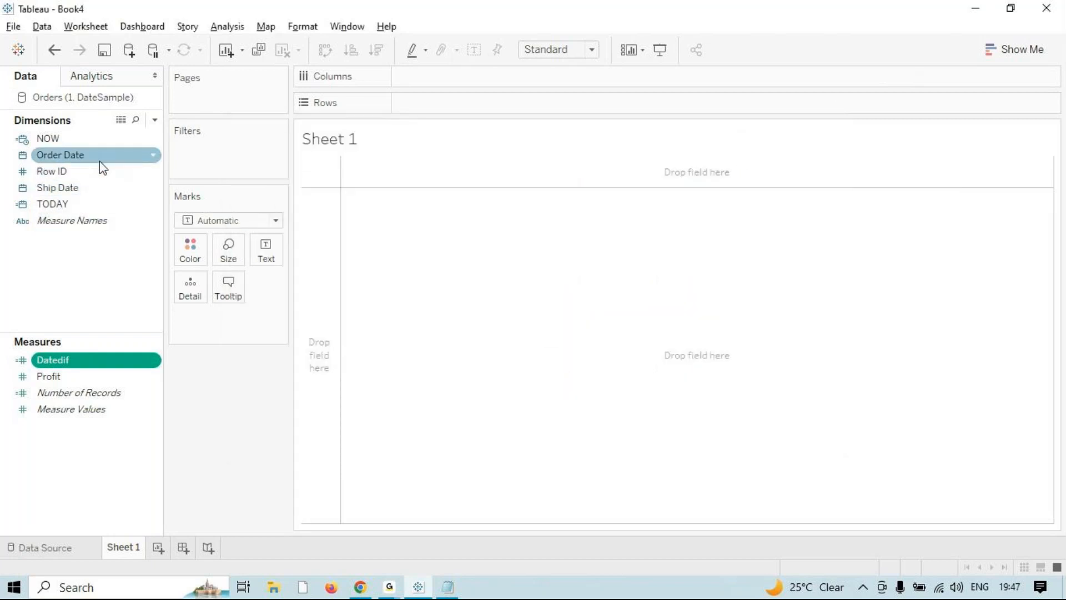
- Add Order Date to Text in Marks at the continuous Day level and select the 2 January 2019 mark
{"action": "left_click_drag", "start_coordinate": [103, 167], "coordinate": [265, 259]}
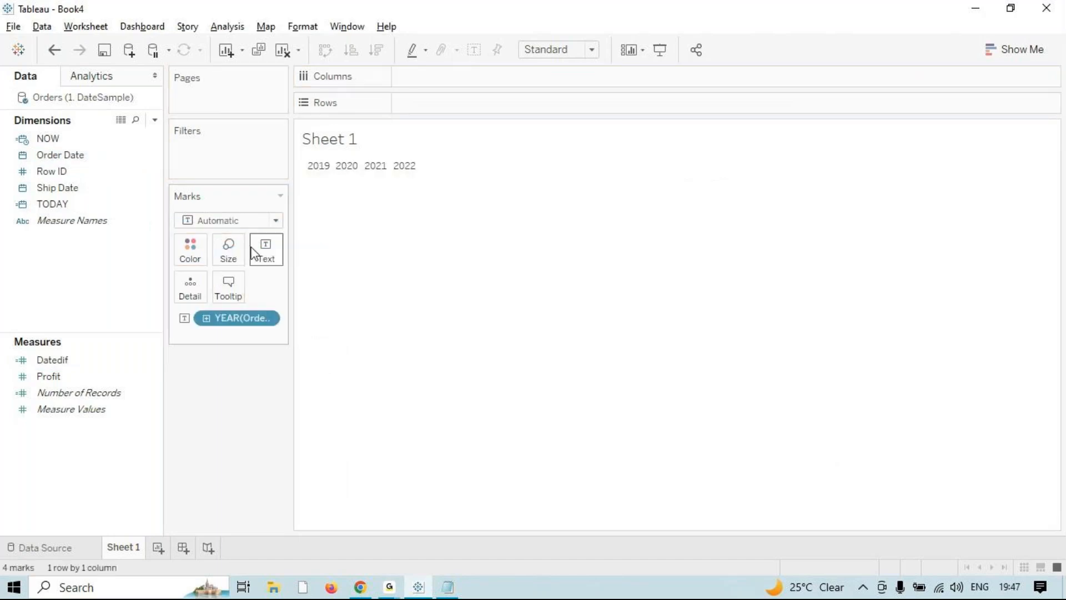
{"action": "left_click", "coordinate": [265, 322]}
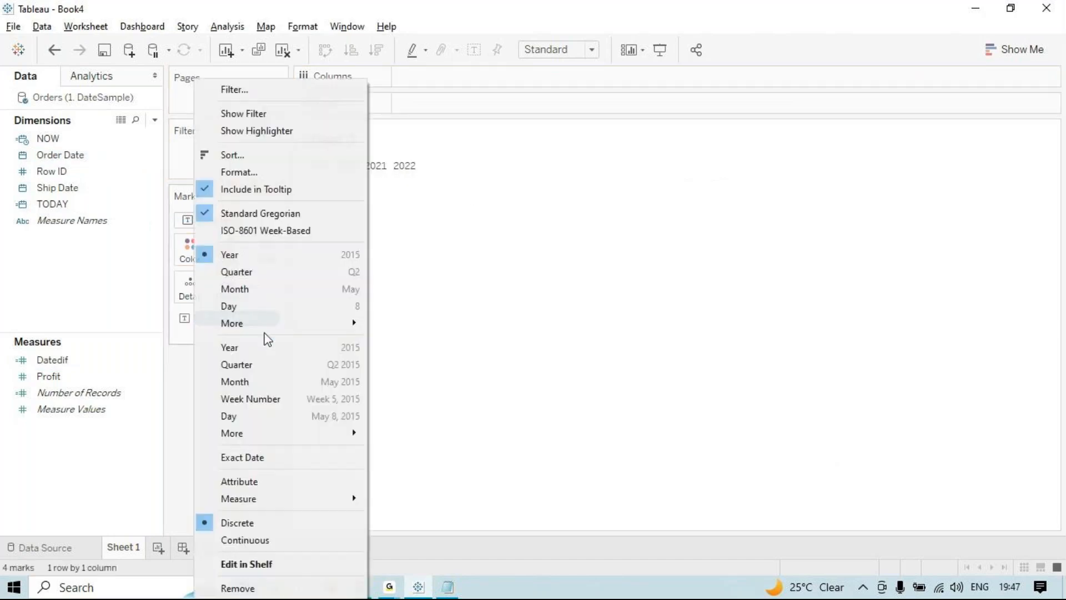
{"action": "left_click", "coordinate": [295, 418]}
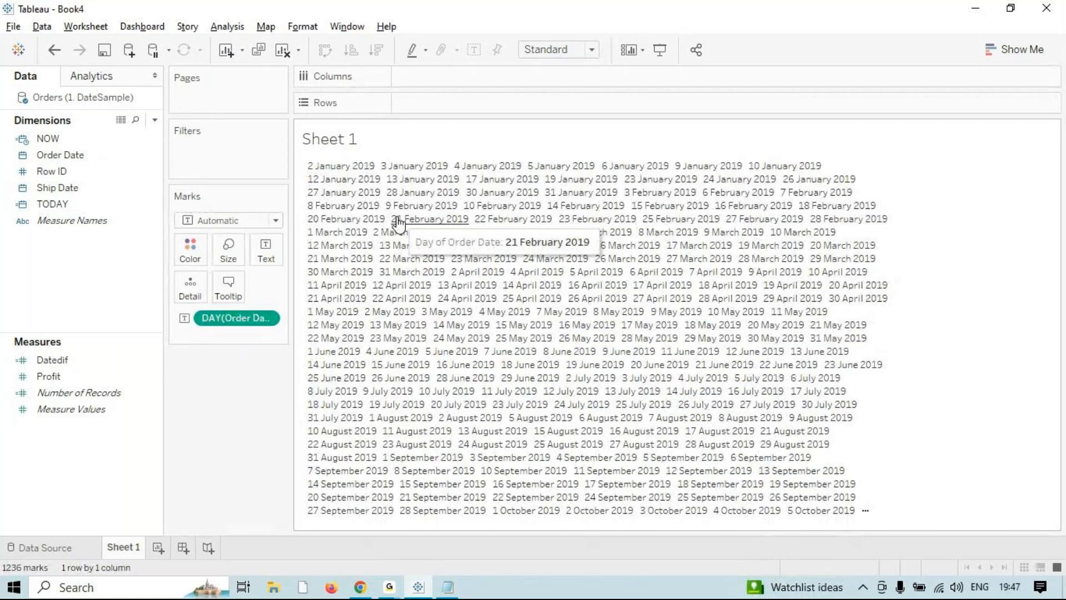
{"action": "left_click", "coordinate": [344, 169]}
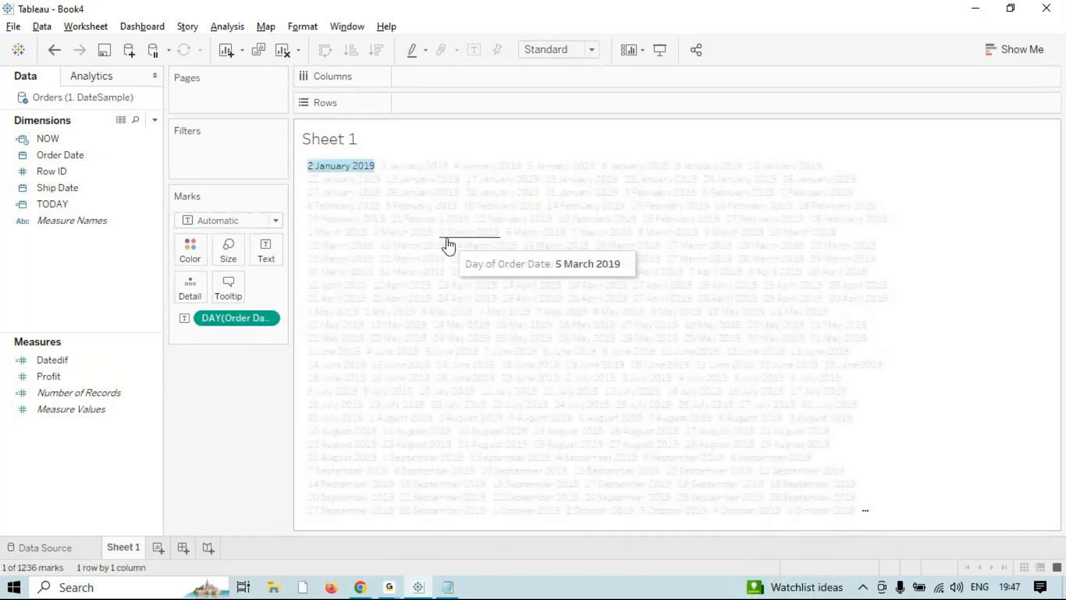
- Clear the sheet and create a calculated field named Day with the formula DAY([Order Date])
{"action": "left_click", "coordinate": [377, 163]}
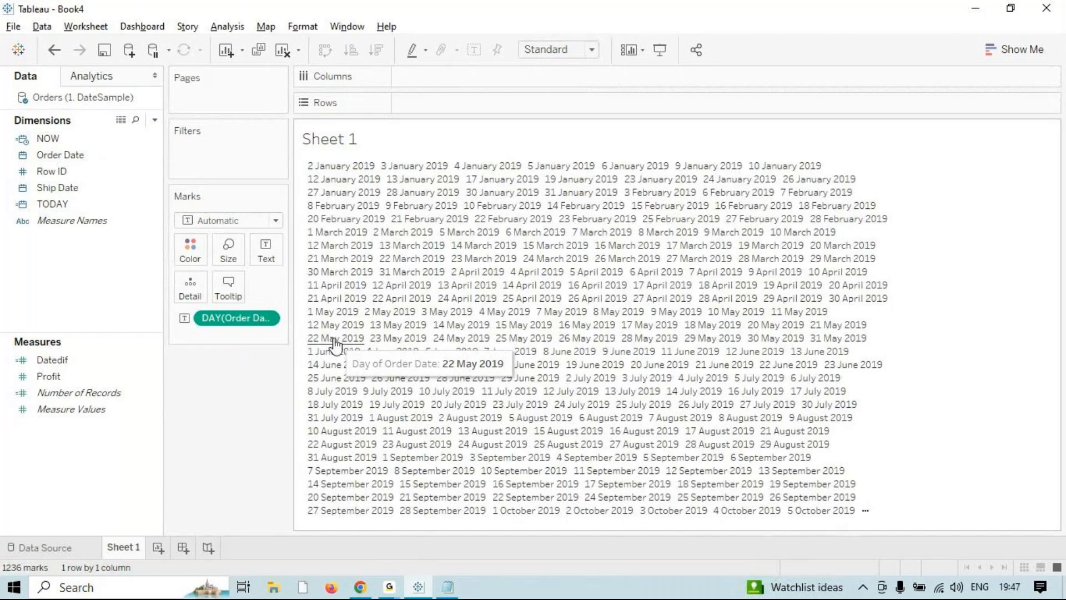
{"action": "left_click", "coordinate": [282, 49]}
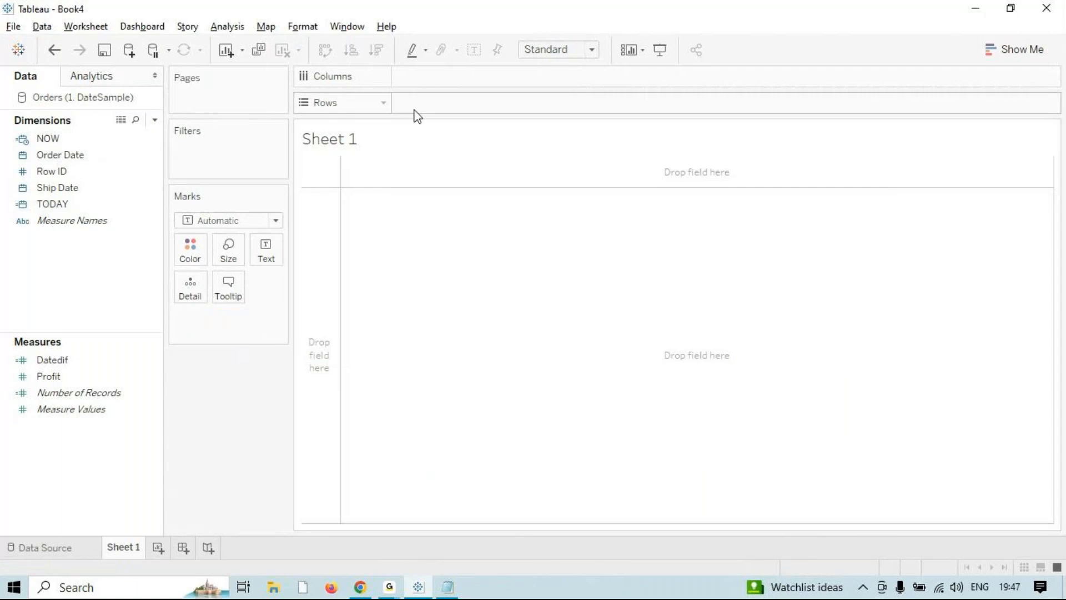
{"action": "left_click", "coordinate": [212, 26]}
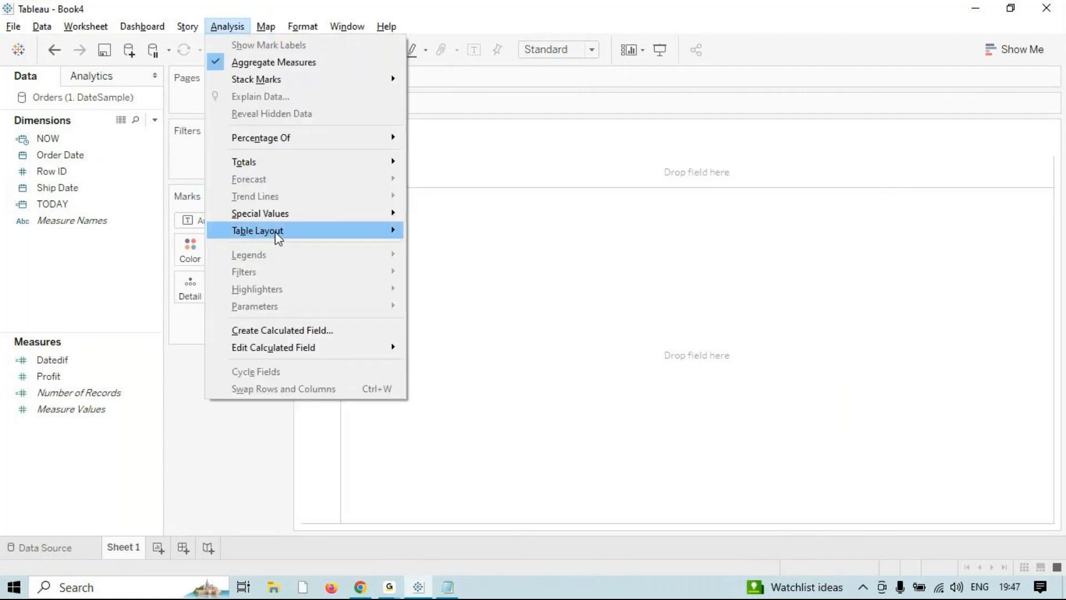
{"action": "left_click", "coordinate": [282, 330]}
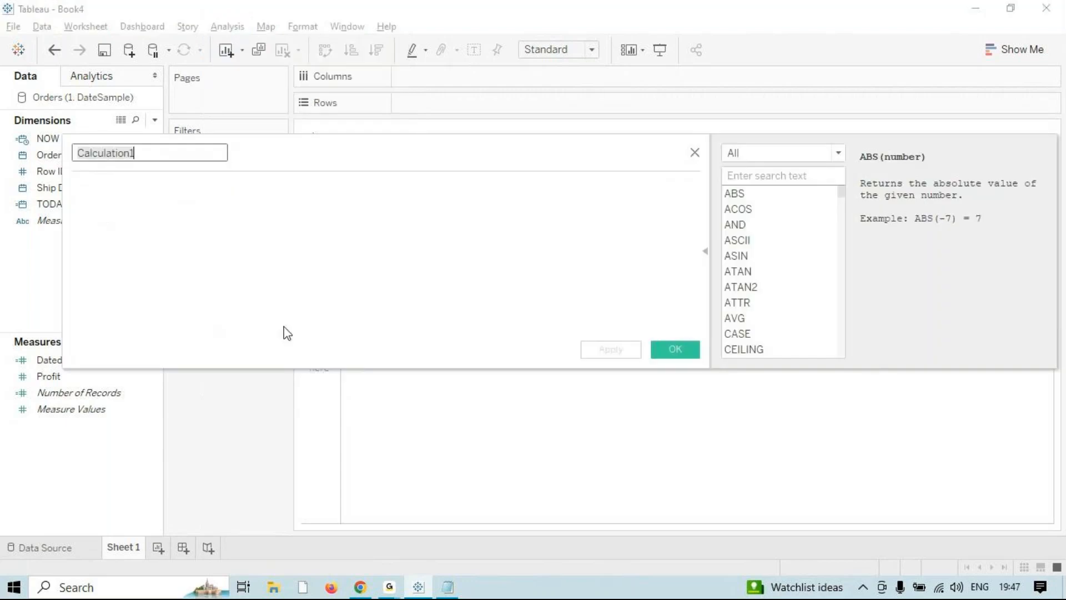
{"action": "type", "text": "Day"}
{"action": "left_click", "coordinate": [307, 271]}
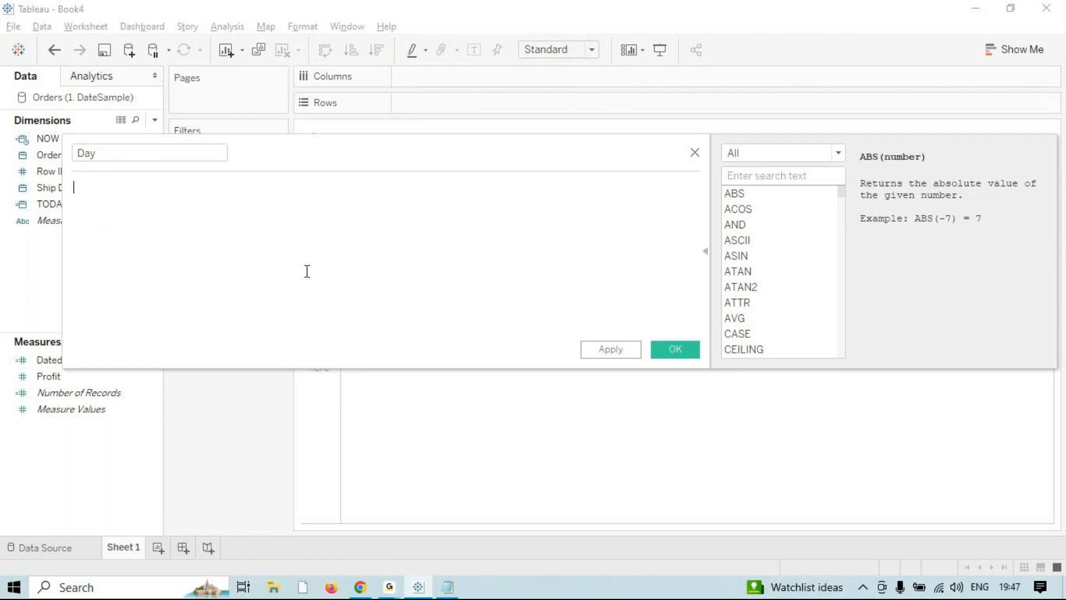
{"action": "type", "text": "day"}
{"action": "key", "text": "Return"}
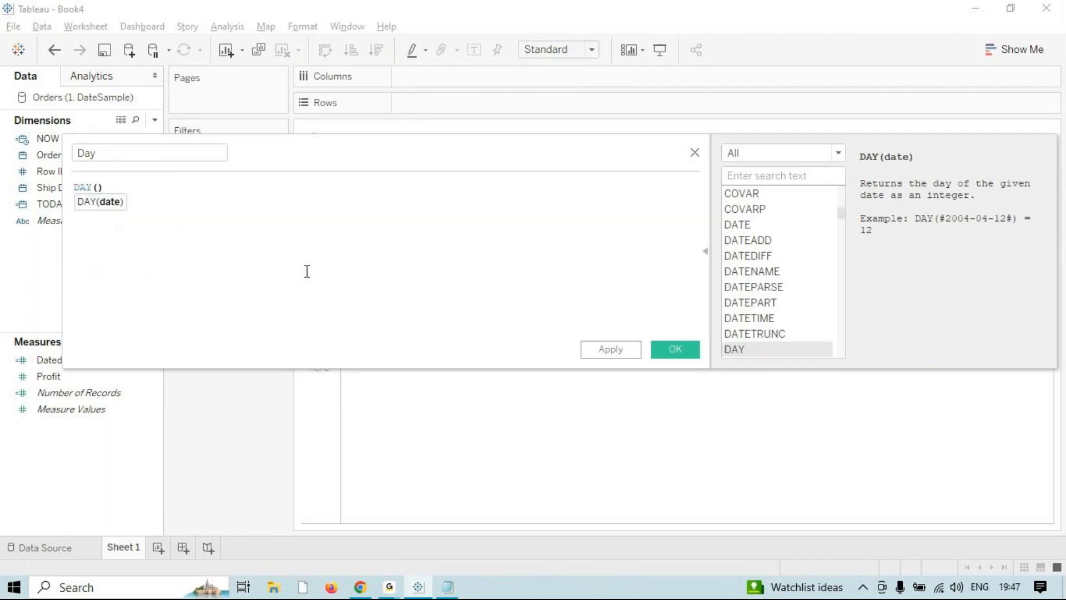
{"action": "type", "text": "order"}
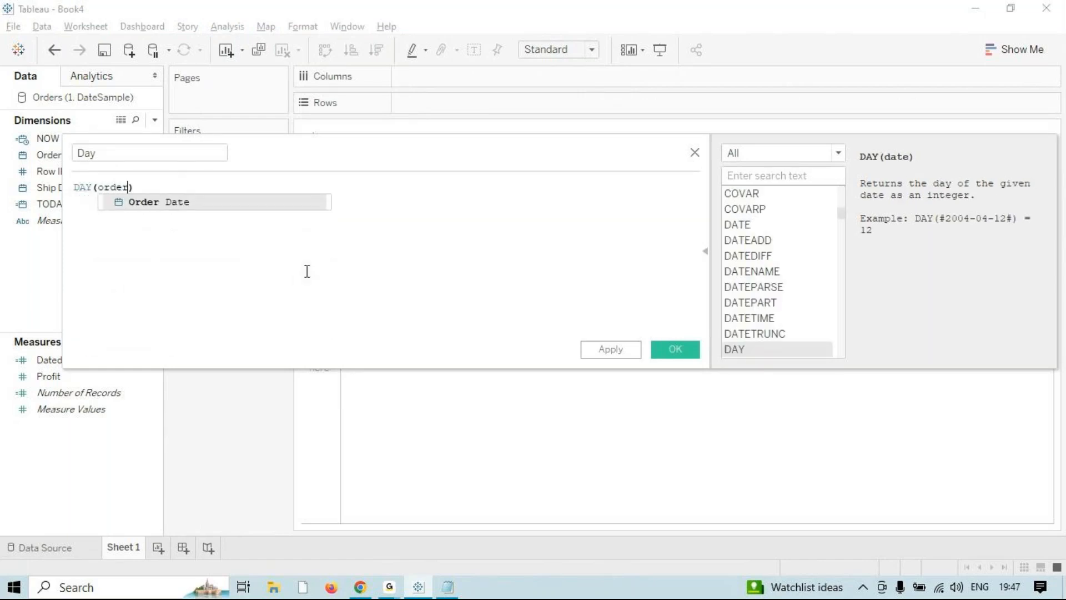
{"action": "key", "text": "Return"}
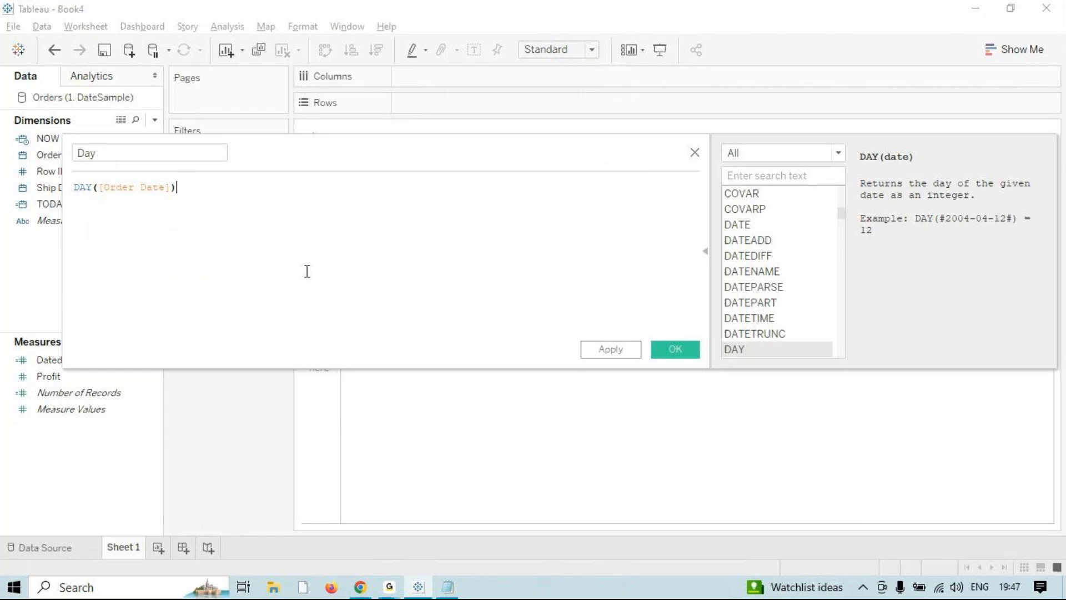
{"action": "left_click", "coordinate": [620, 355]}
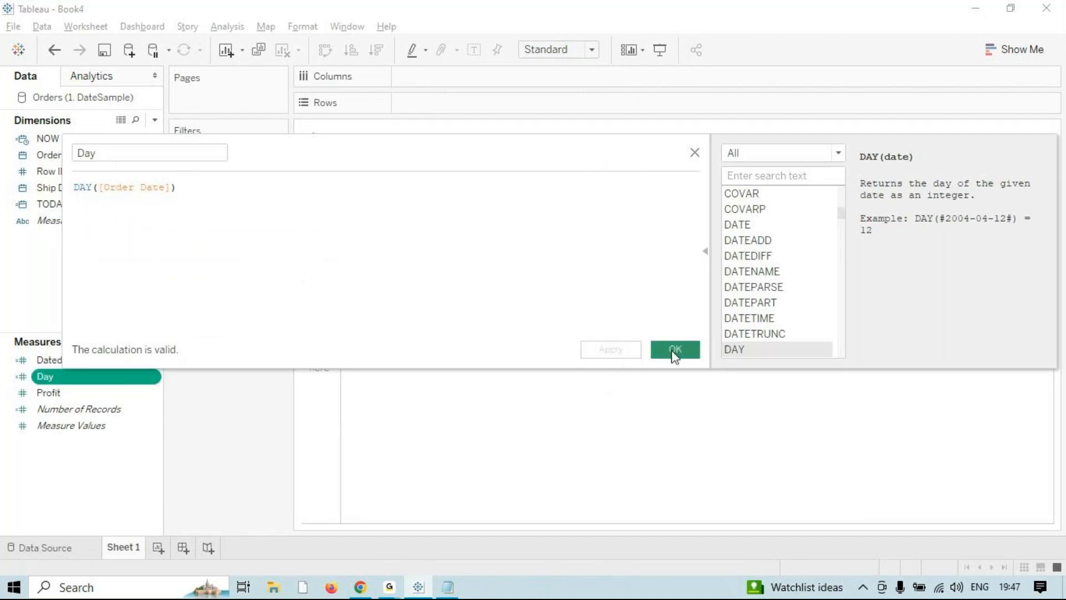
{"action": "left_click", "coordinate": [673, 350]}
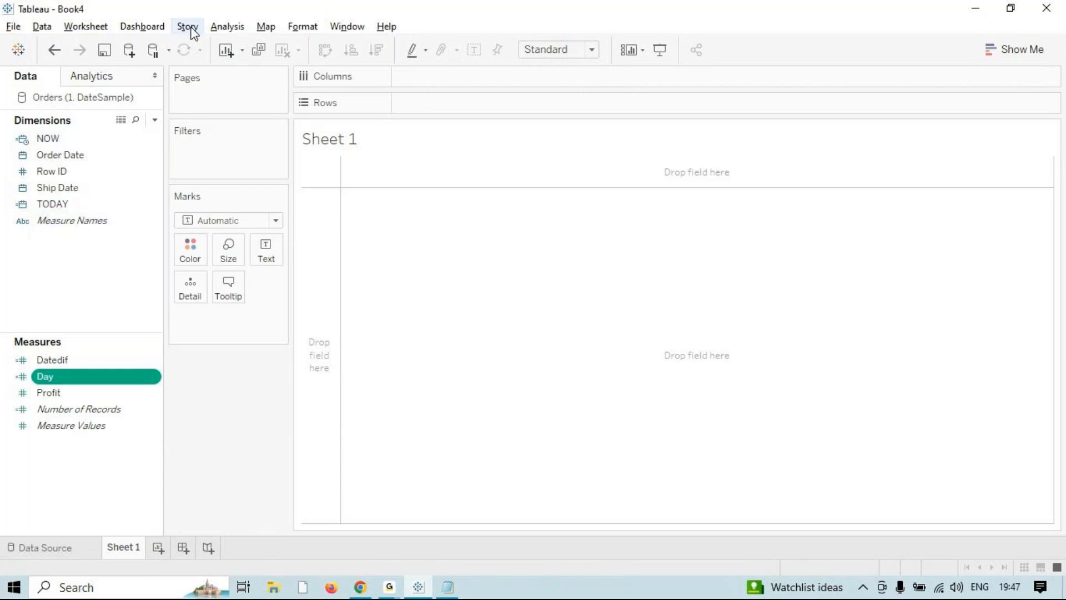
- Create a calculated field named month with the formula MONTH([Order Date])
{"action": "left_click", "coordinate": [225, 28]}
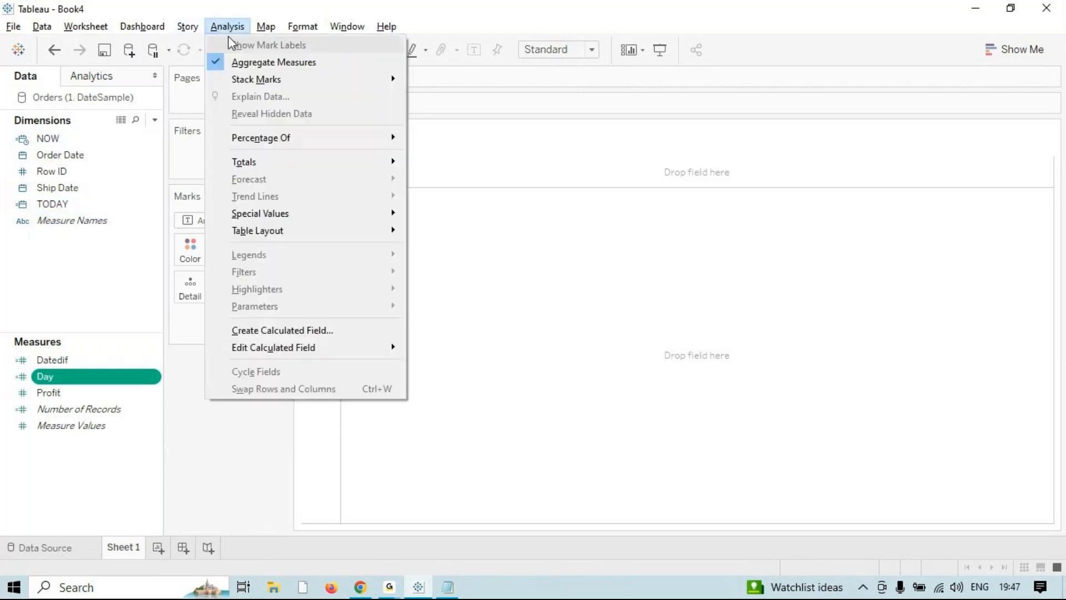
{"action": "left_click", "coordinate": [300, 331]}
{"action": "type", "text": "month"}
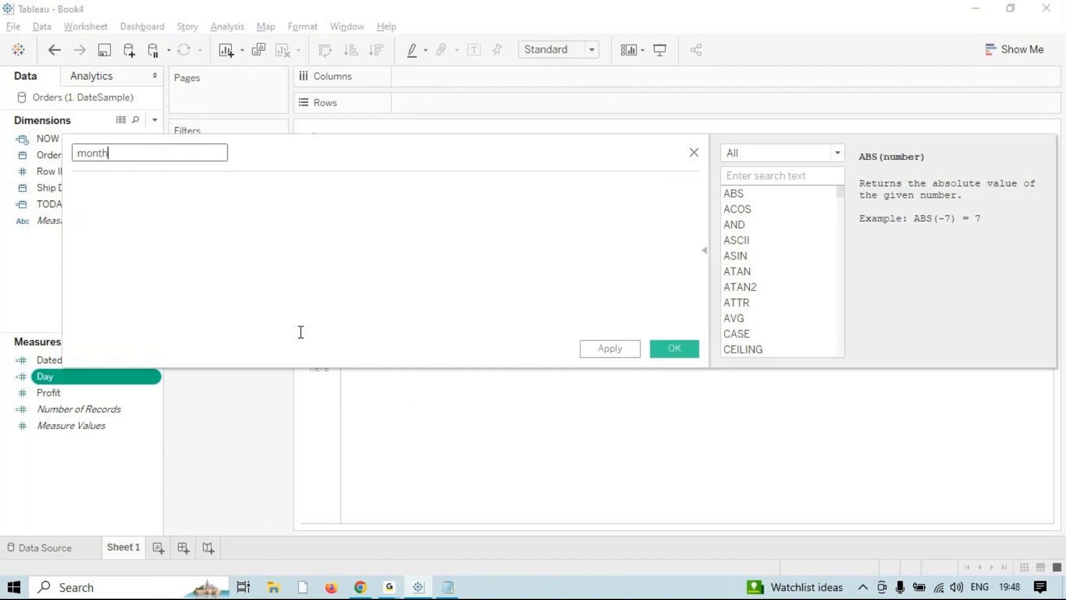
{"action": "key", "text": "Tab"}
{"action": "type", "text": "mo"}
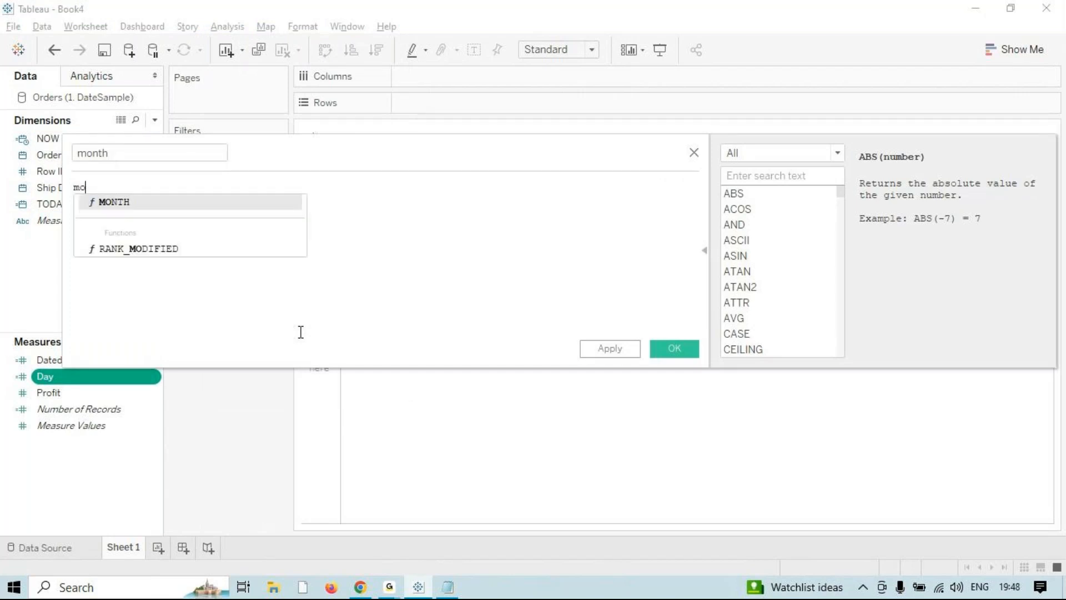
{"action": "key", "text": "Return"}
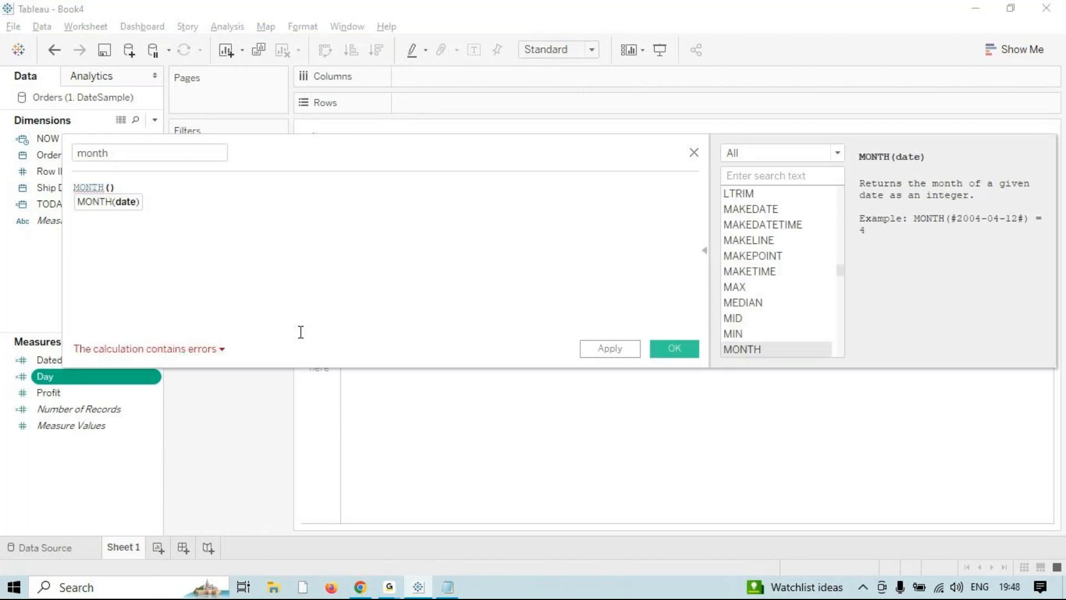
{"action": "type", "text": "orde"}
{"action": "key", "text": "Return"}
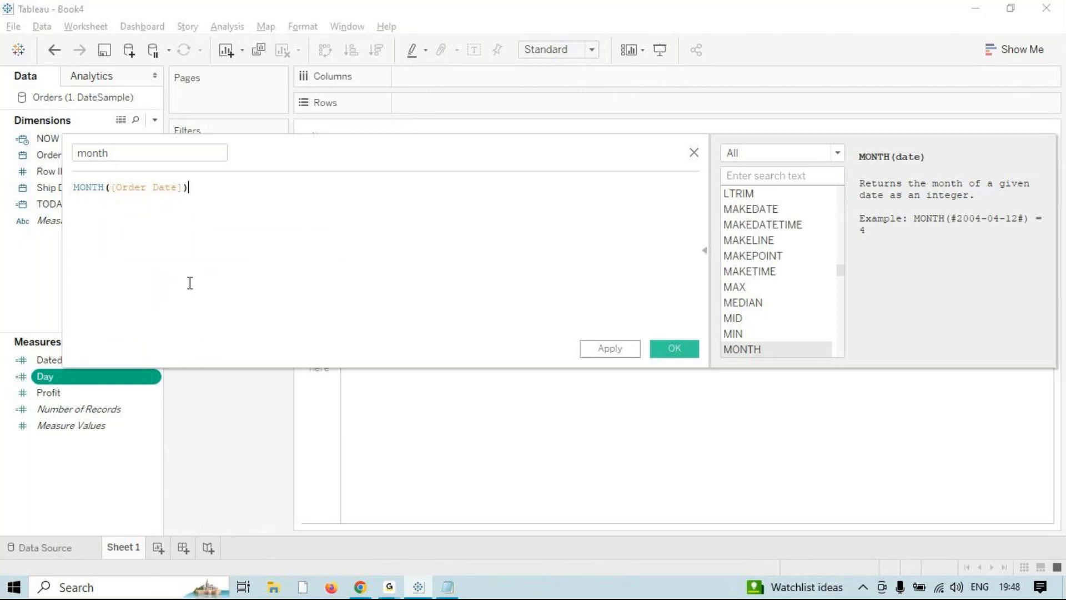
{"action": "left_click", "coordinate": [671, 349]}
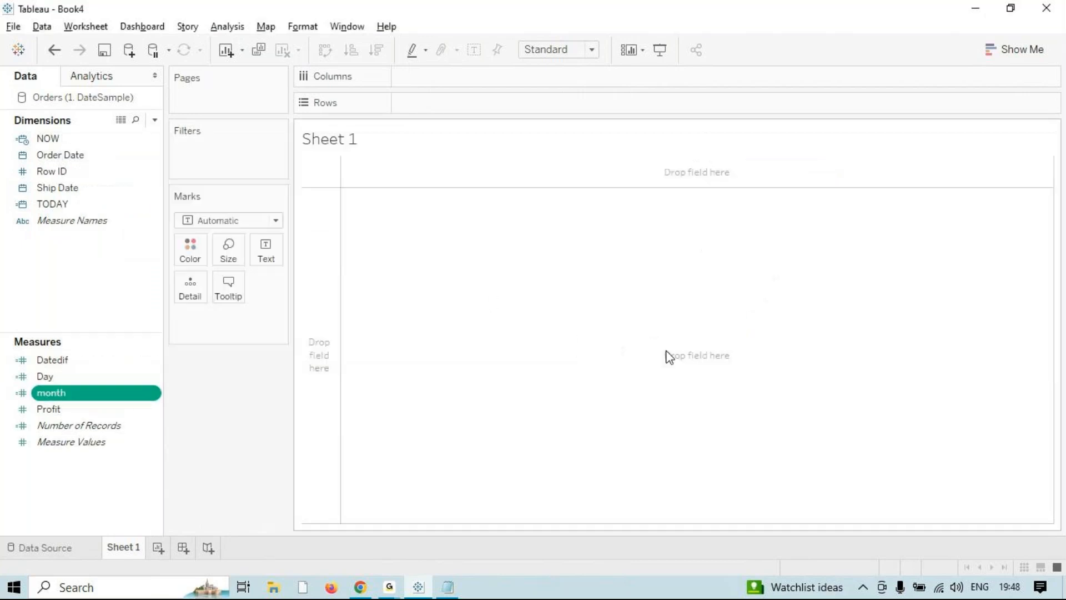
- Create a calculated field named qtr with the formula QUARTER([Order Date])
{"action": "left_click", "coordinate": [226, 27]}
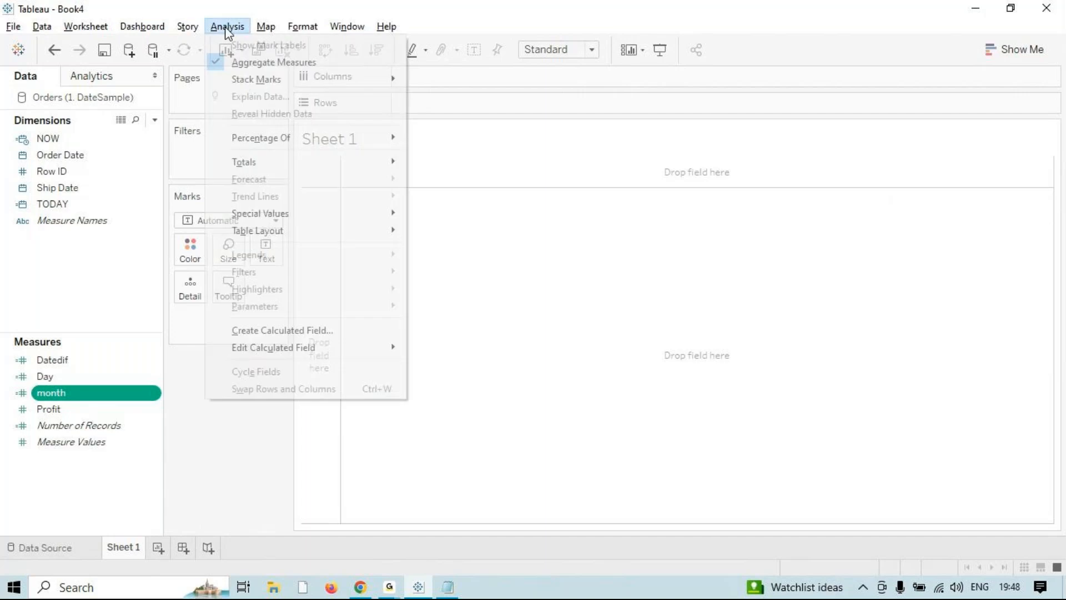
{"action": "left_click", "coordinate": [329, 326]}
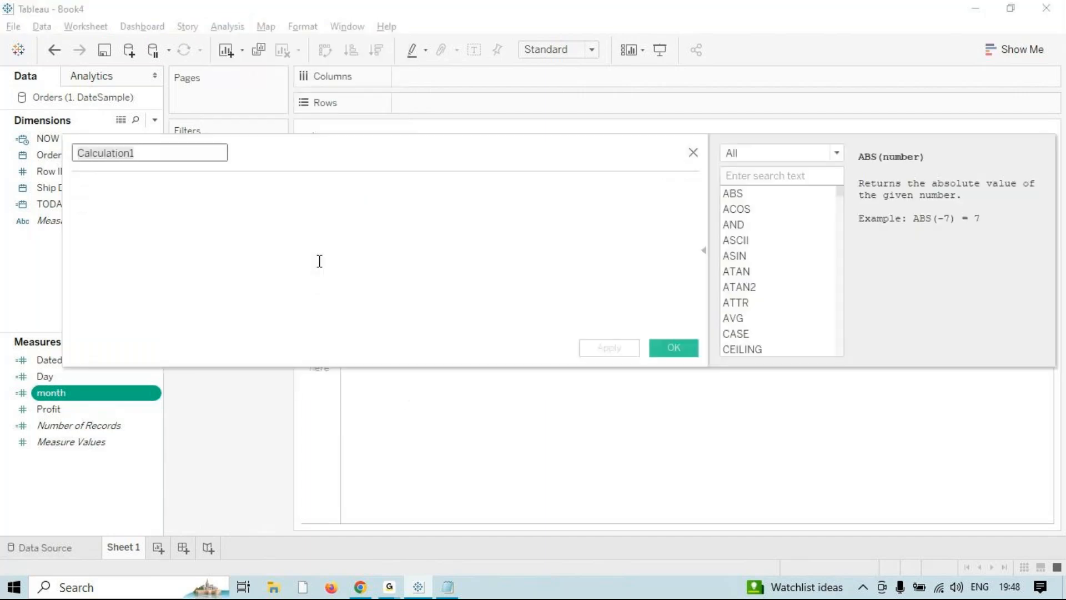
{"action": "type", "text": "qtr"}
{"action": "key", "text": "Tab"}
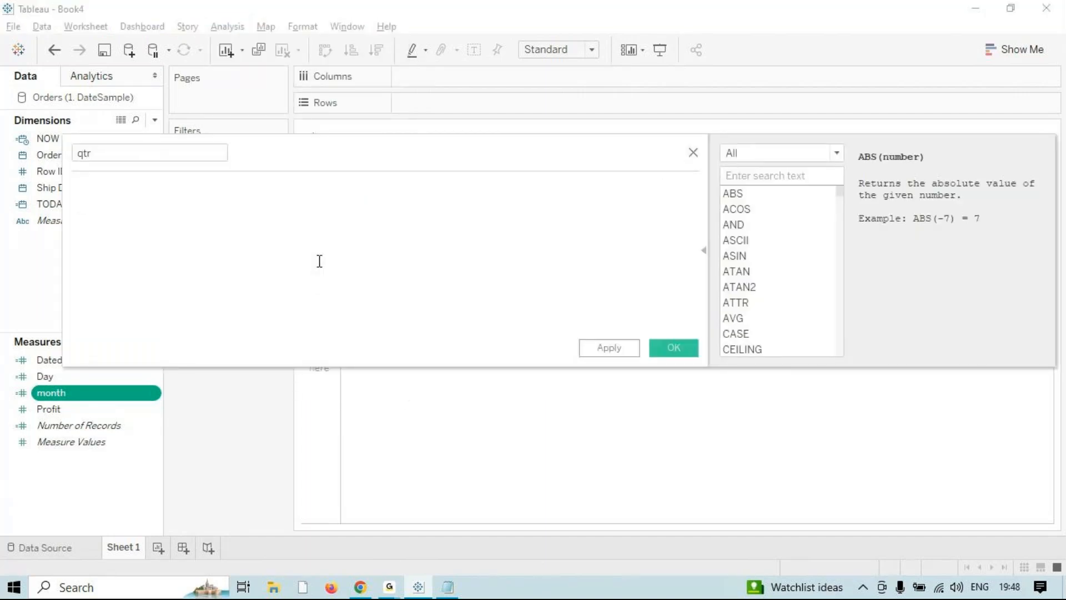
{"action": "type", "text": "q"}
{"action": "key", "text": "Return"}
{"action": "key", "text": "BackSpace"}
{"action": "key", "text": "BackSpace"}
{"action": "key", "text": "BackSpace"}
{"action": "key", "text": "BackSpace"}
{"action": "key", "text": "BackSpace"}
{"action": "key", "text": "BackSpace"}
{"action": "key", "text": "BackSpace"}
{"action": "key", "text": "BackSpace"}
{"action": "type", "text": "order"}
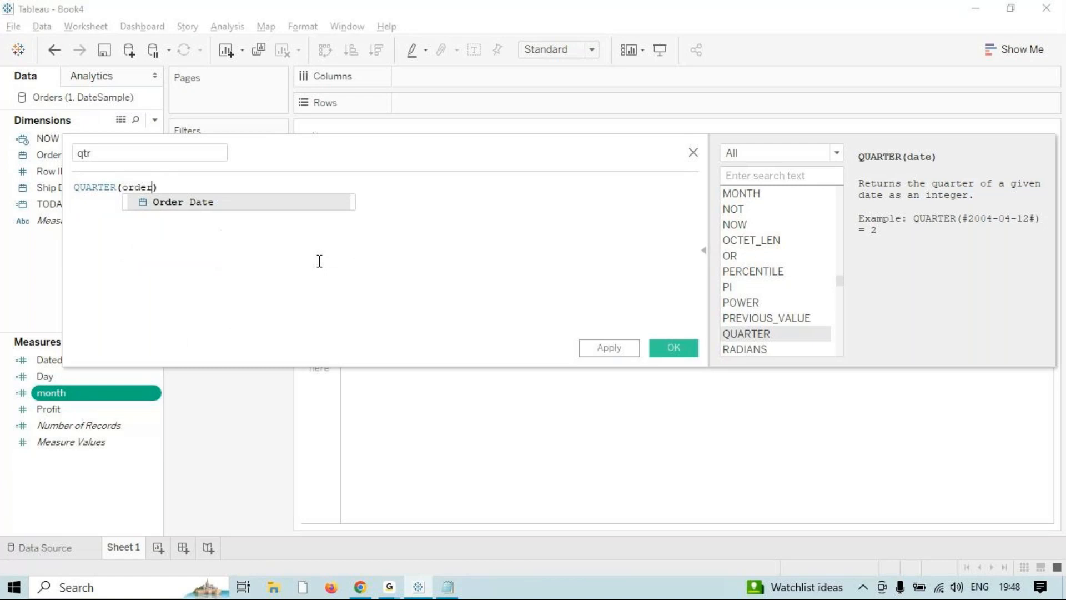
{"action": "key", "text": "Return"}
{"action": "left_click", "coordinate": [612, 349]}
{"action": "left_click", "coordinate": [673, 349]}
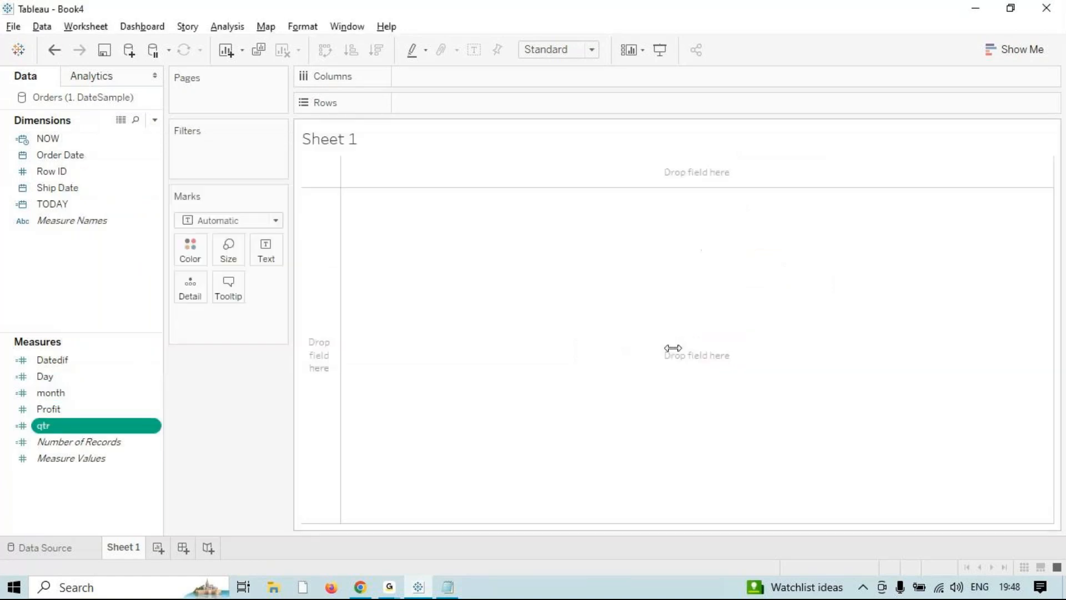
{"action": "left_click", "coordinate": [143, 26]}
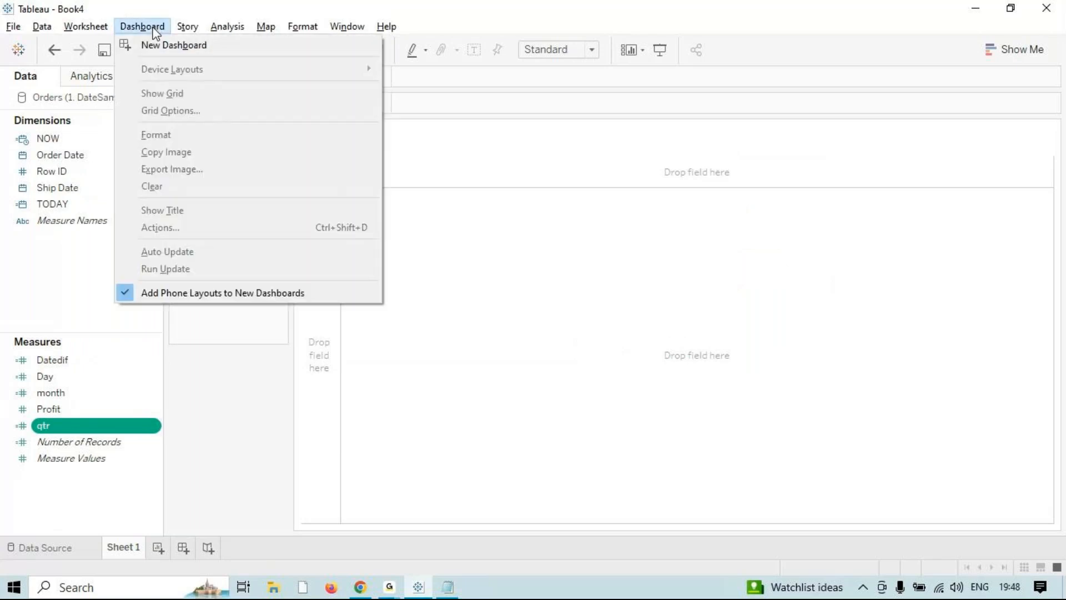
{"action": "left_click", "coordinate": [31, 261]}
{"action": "left_click", "coordinate": [50, 189]}
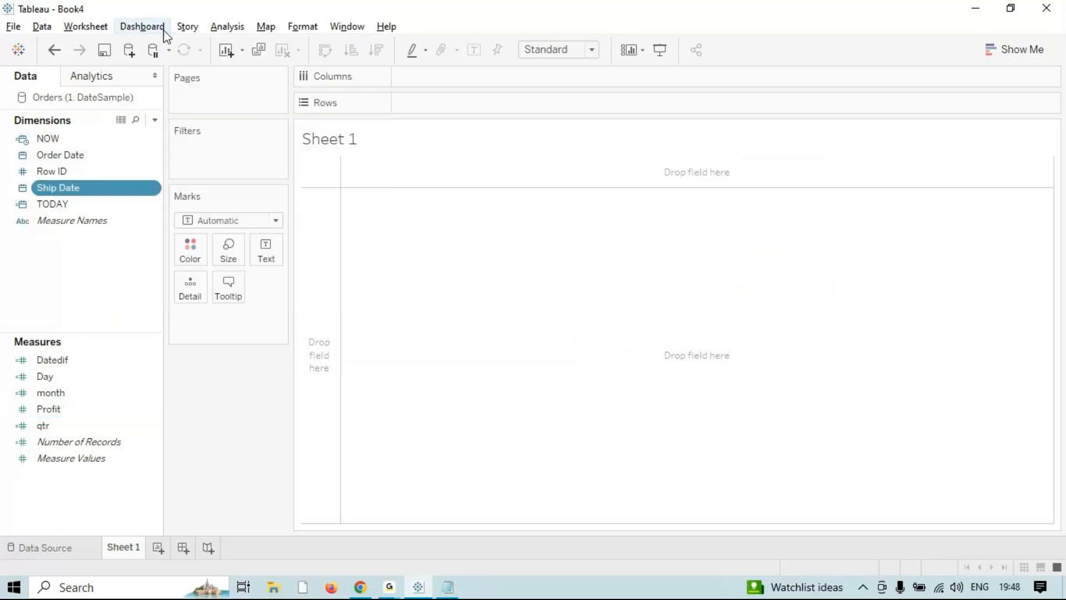
- Create a calculated field named year with the formula YEAR([Order Date])
{"action": "left_click", "coordinate": [227, 26]}
{"action": "left_click", "coordinate": [261, 330]}
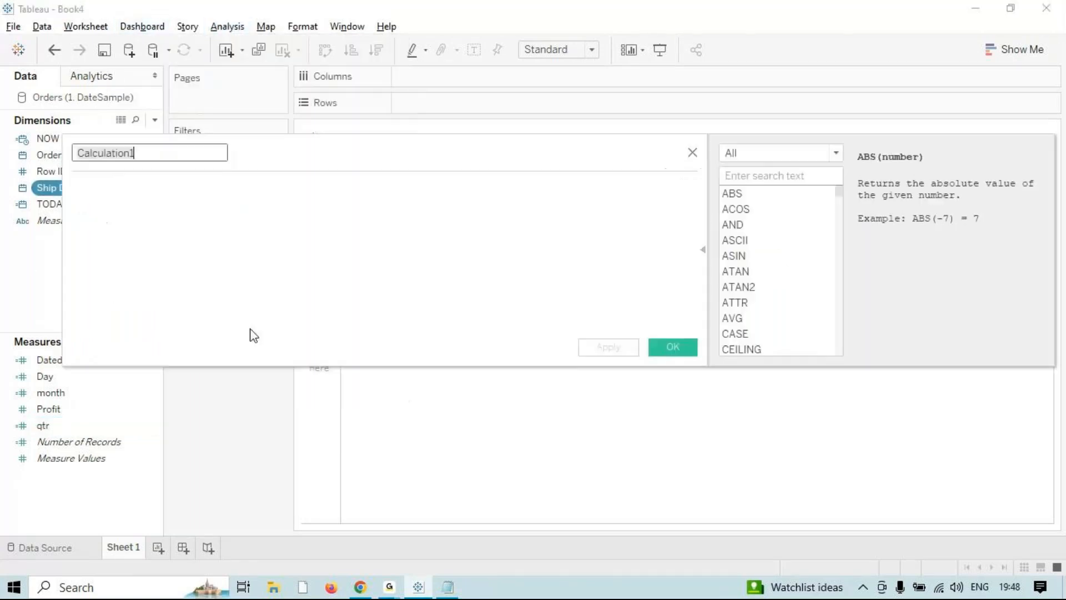
{"action": "type", "text": "year"}
{"action": "key", "text": "Tab"}
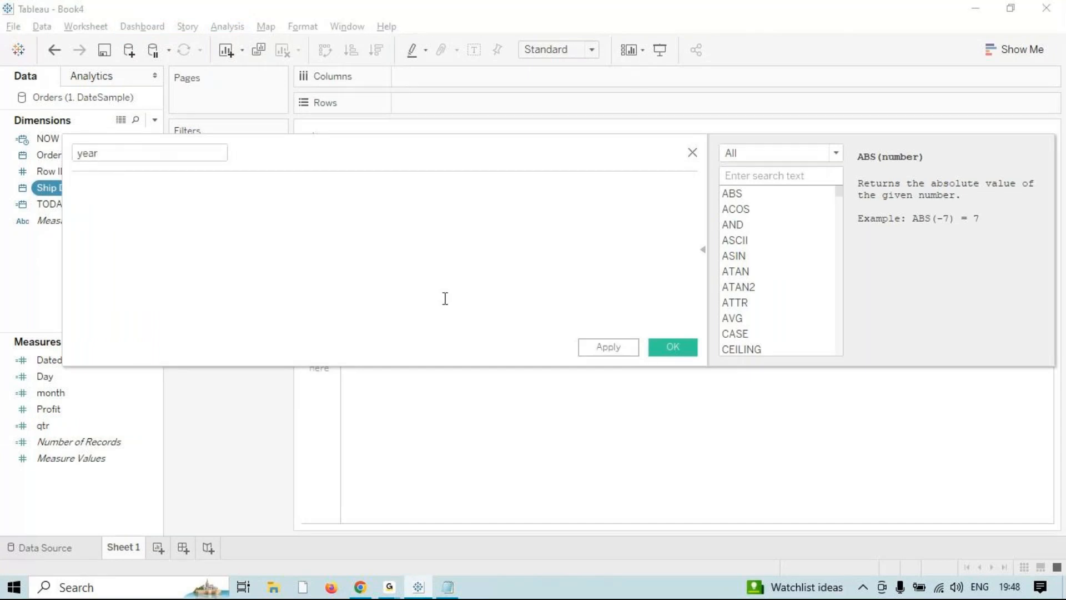
{"action": "type", "text": "YEAR(ord"}
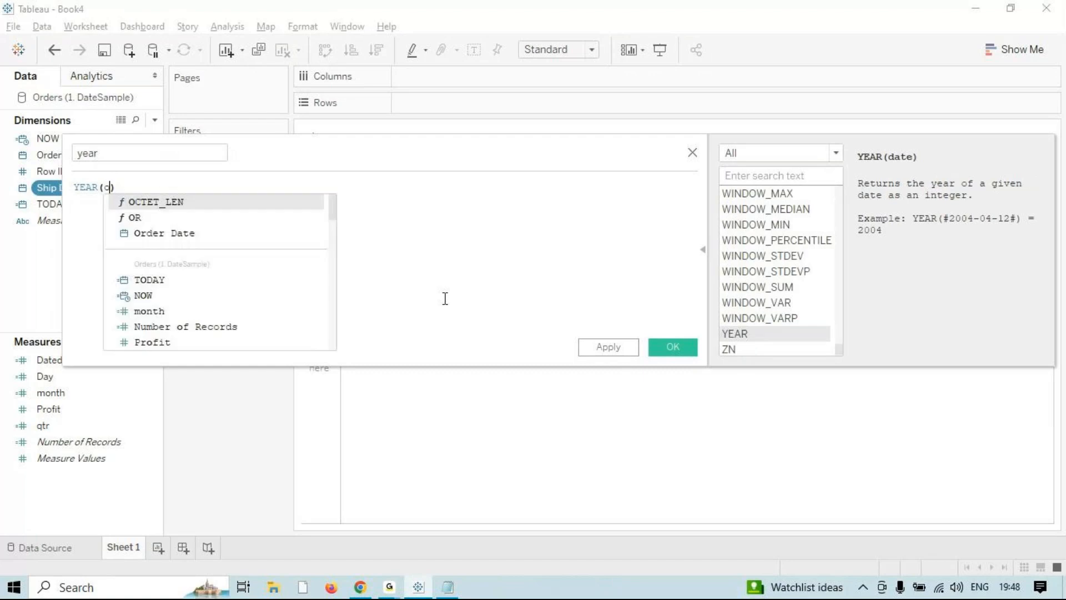
{"action": "key", "text": "Return"}
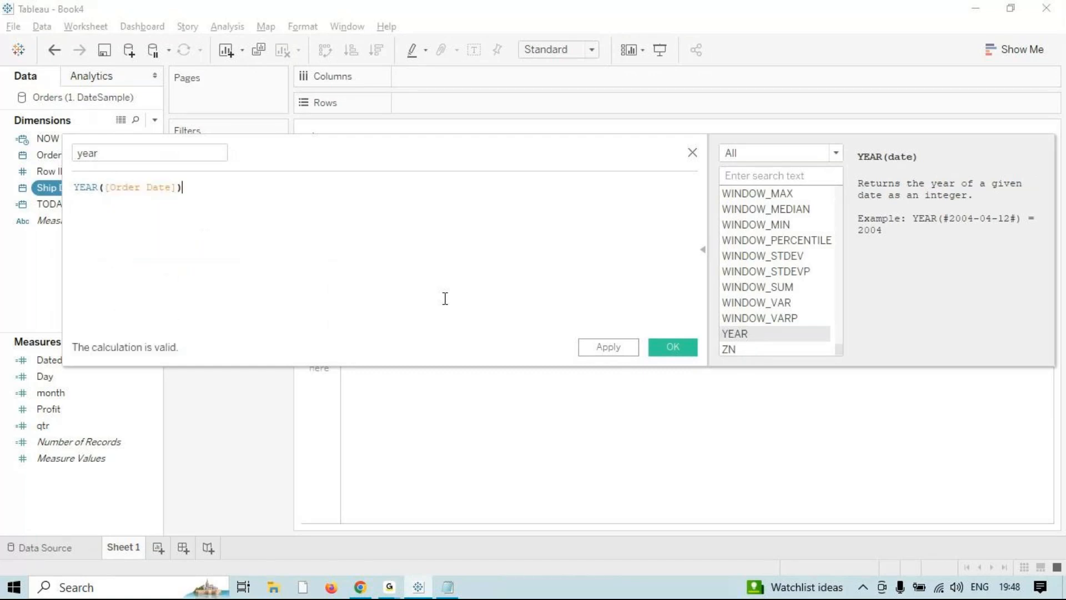
{"action": "left_click", "coordinate": [667, 346]}
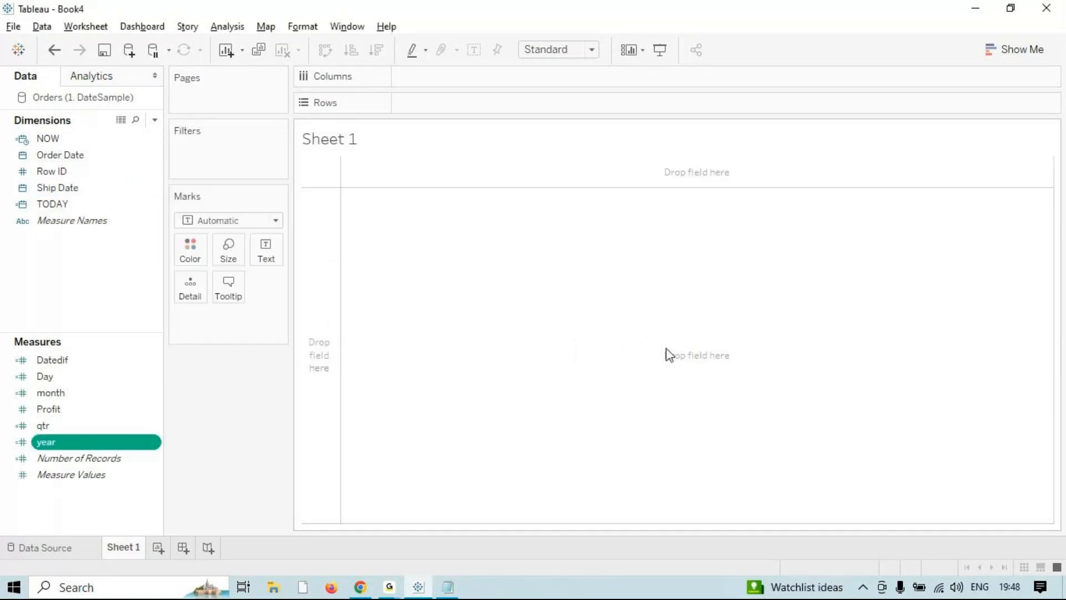
- View the underlying Orders data, cycling the Order Date sort through descending and back to the original row order
{"action": "left_click", "coordinate": [67, 428]}
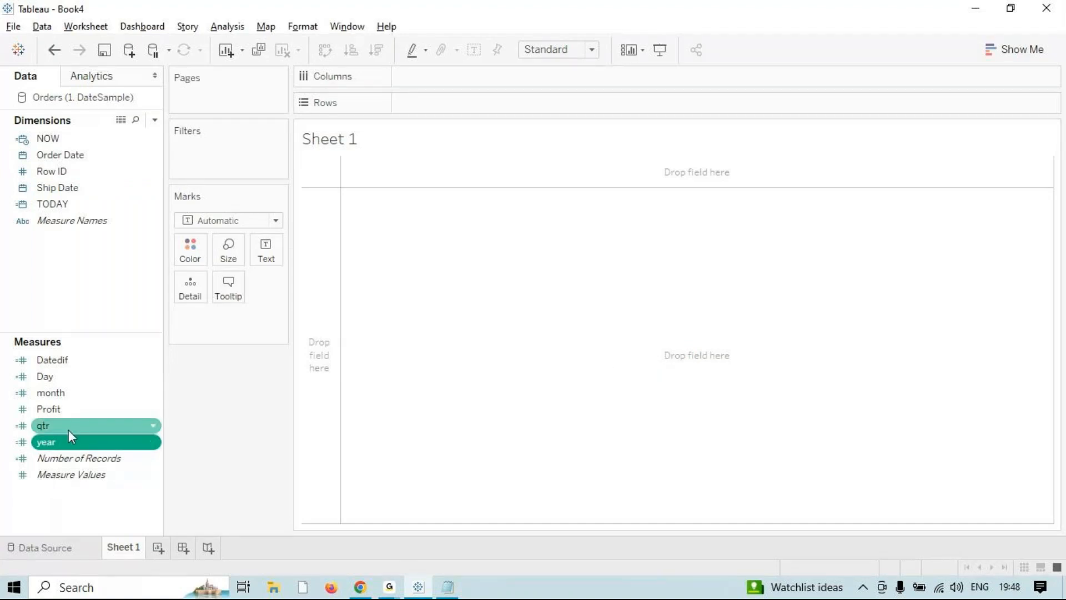
{"action": "left_click", "coordinate": [53, 392]}
{"action": "left_click", "coordinate": [54, 377]}
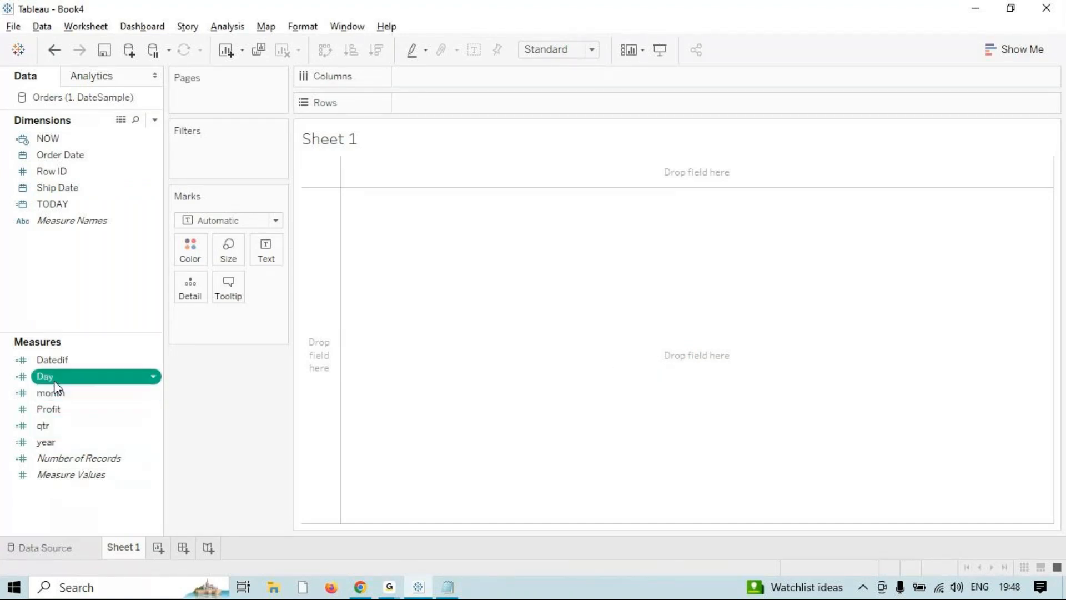
{"action": "left_click", "coordinate": [121, 120]}
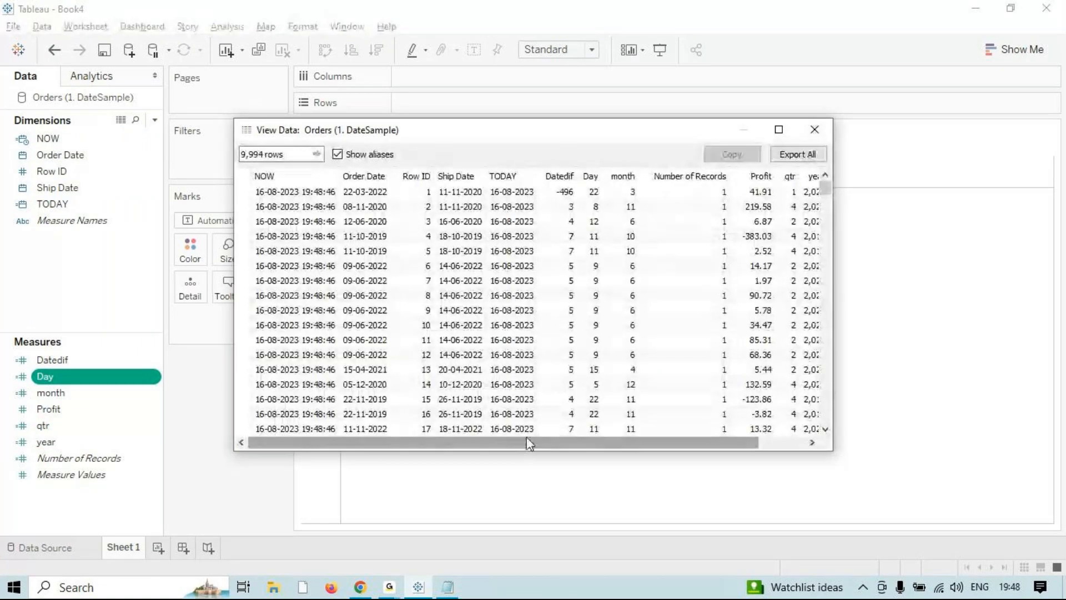
{"action": "left_click", "coordinate": [361, 175]}
{"action": "left_click", "coordinate": [372, 174]}
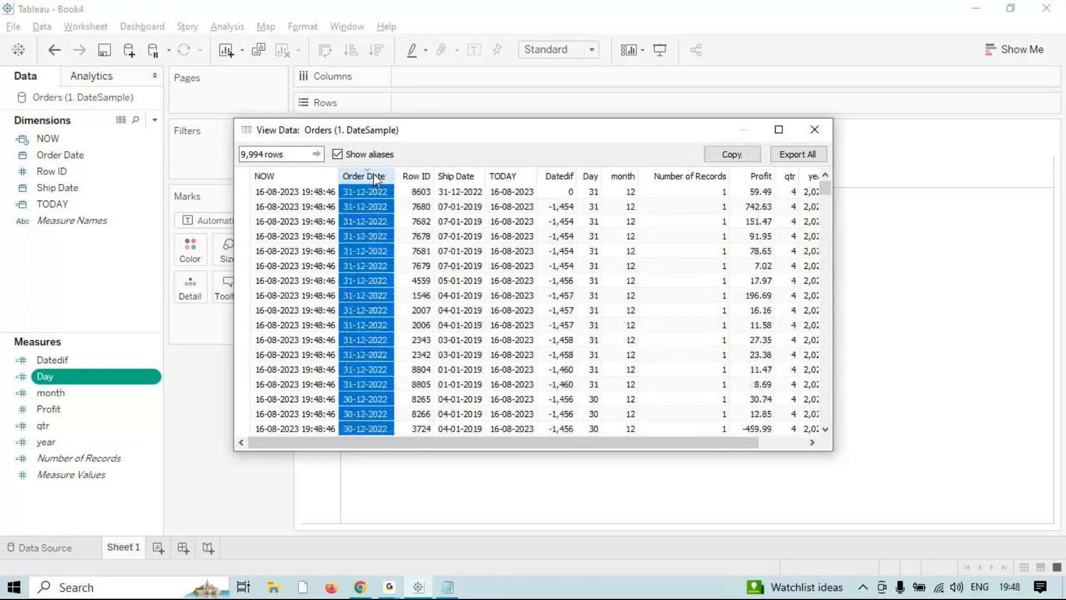
{"action": "left_click", "coordinate": [373, 174]}
- Compare the Order Date with the Day, month, qtr and year values in the row with Row ID 1
{"action": "left_click", "coordinate": [369, 190]}
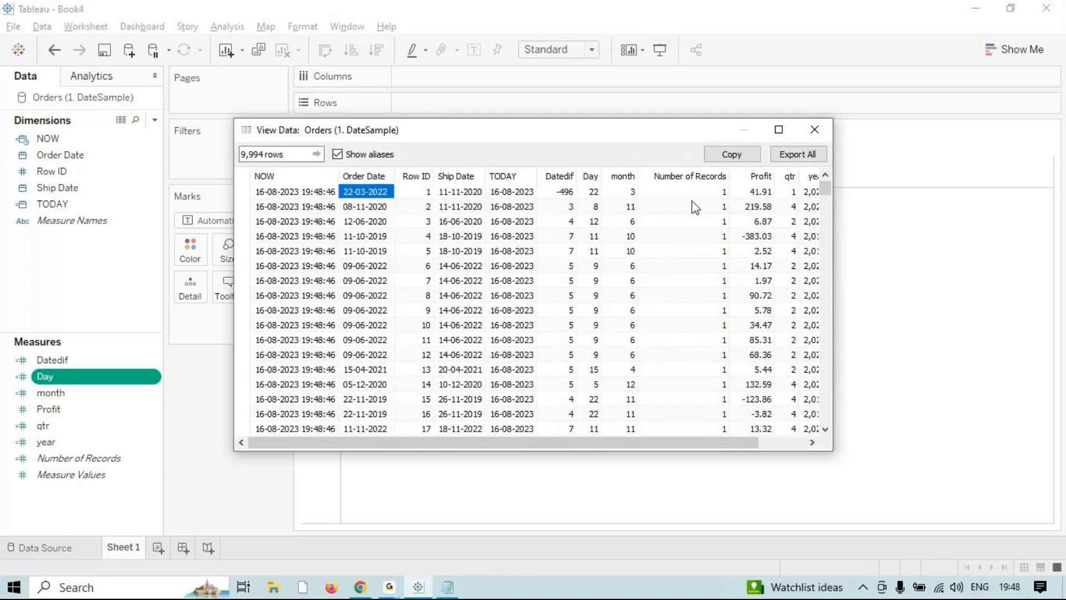
{"action": "left_click", "coordinate": [590, 192], "text": "ctrl"}
{"action": "left_click", "coordinate": [624, 190], "text": "ctrl"}
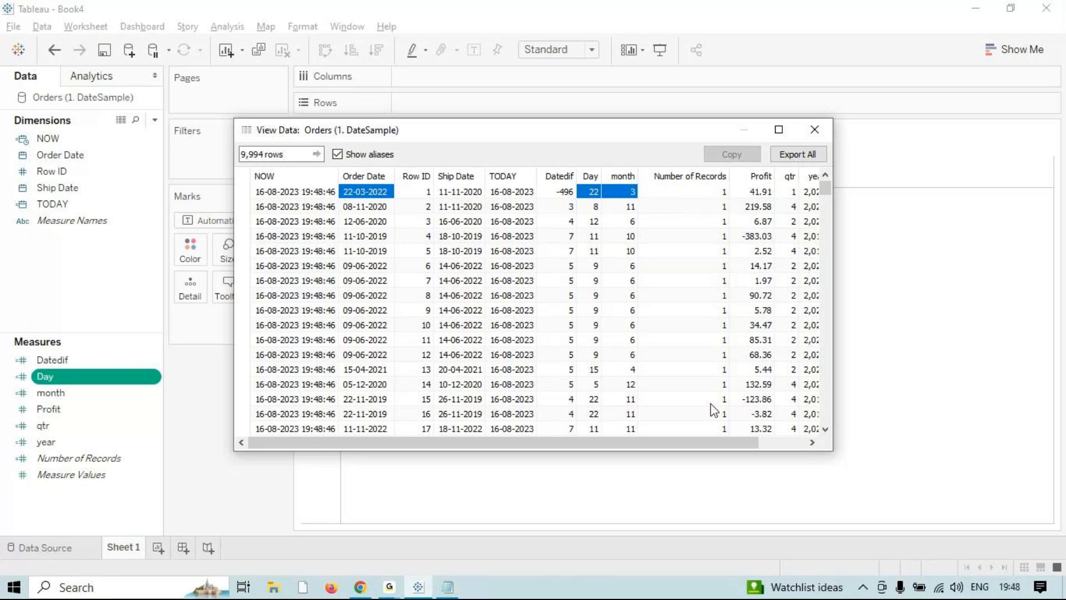
{"action": "left_click_drag", "start_coordinate": [681, 440], "coordinate": [742, 445]}
{"action": "left_click", "coordinate": [784, 193], "text": "ctrl"}
{"action": "left_click", "coordinate": [805, 194], "text": "ctrl"}
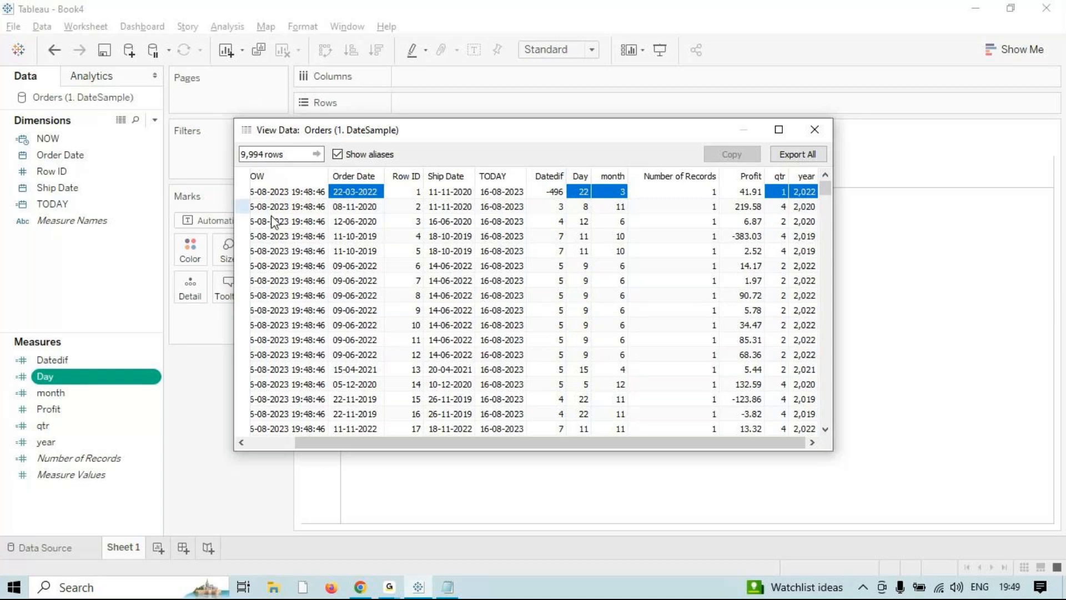
- Compare the Order Date with the Day, month, year and qtr values in the row with Row ID 2
{"action": "left_click", "coordinate": [349, 211]}
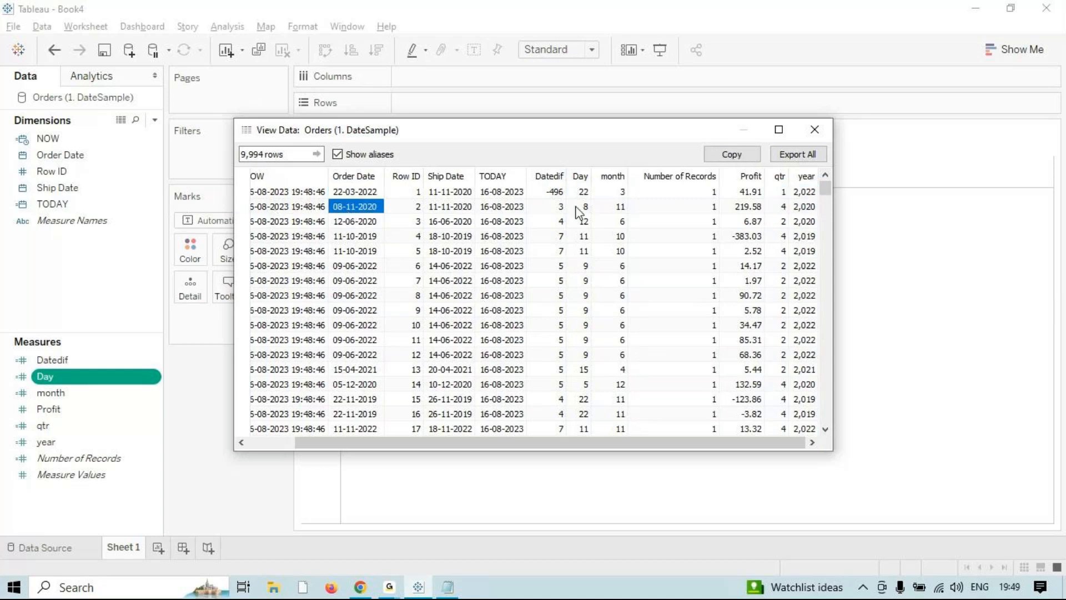
{"action": "left_click", "coordinate": [582, 208]}
{"action": "left_click", "coordinate": [355, 213]}
{"action": "left_click", "coordinate": [617, 208]}
{"action": "left_click", "coordinate": [357, 208]}
{"action": "left_click", "coordinate": [805, 207]}
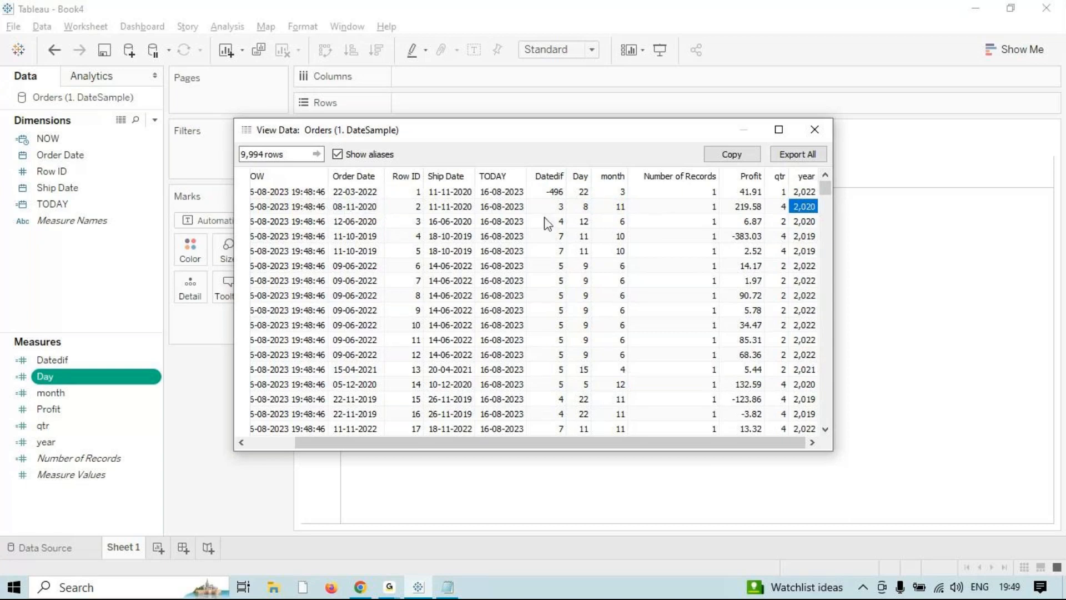
{"action": "left_click", "coordinate": [768, 207]}
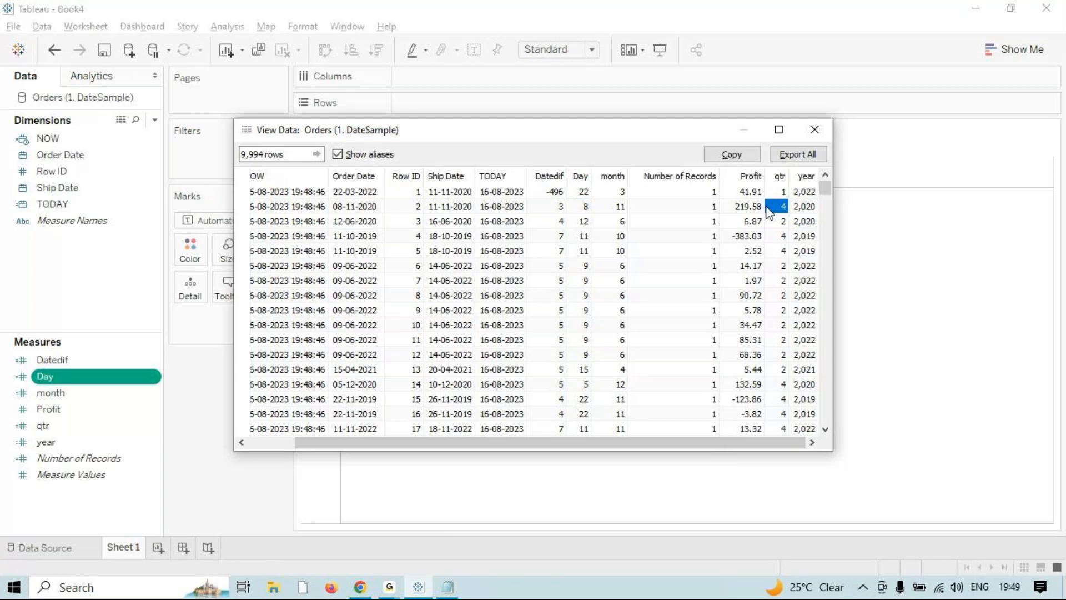
{"action": "key", "text": "alt+Tab"}
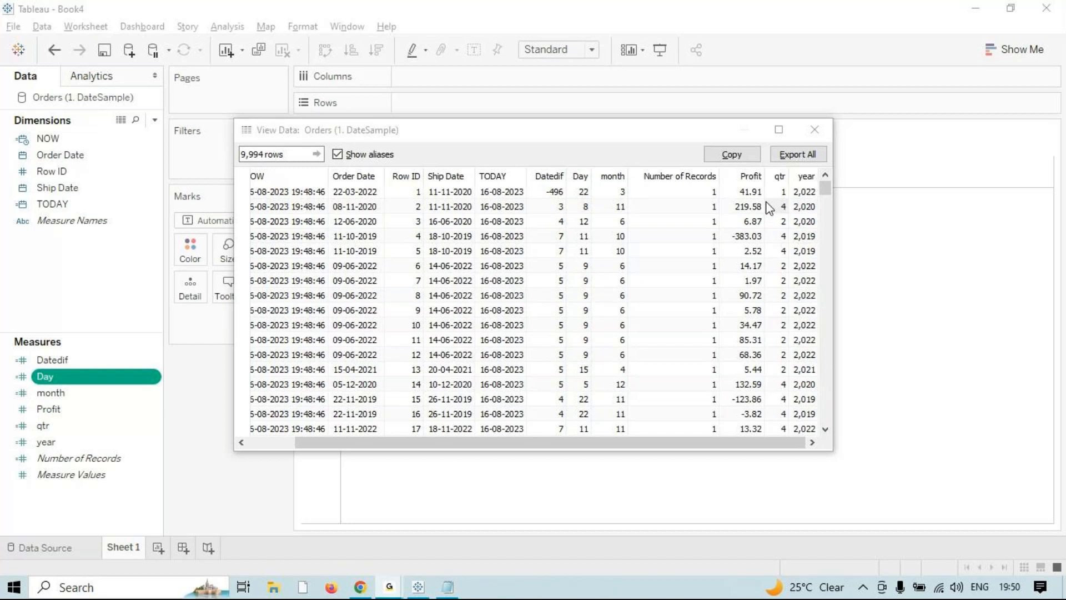
{"action": "key", "text": "alt+Tab"}
{"action": "left_click", "coordinate": [767, 204]}
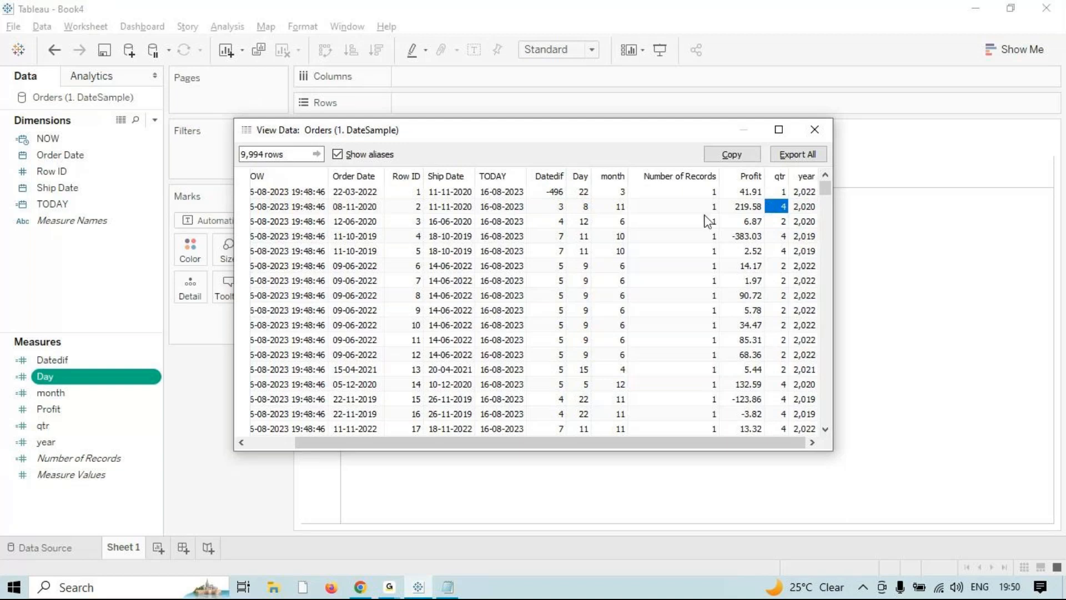
{"action": "mouse_move", "coordinate": [465, 590]}
{"action": "left_click", "coordinate": [463, 572]}
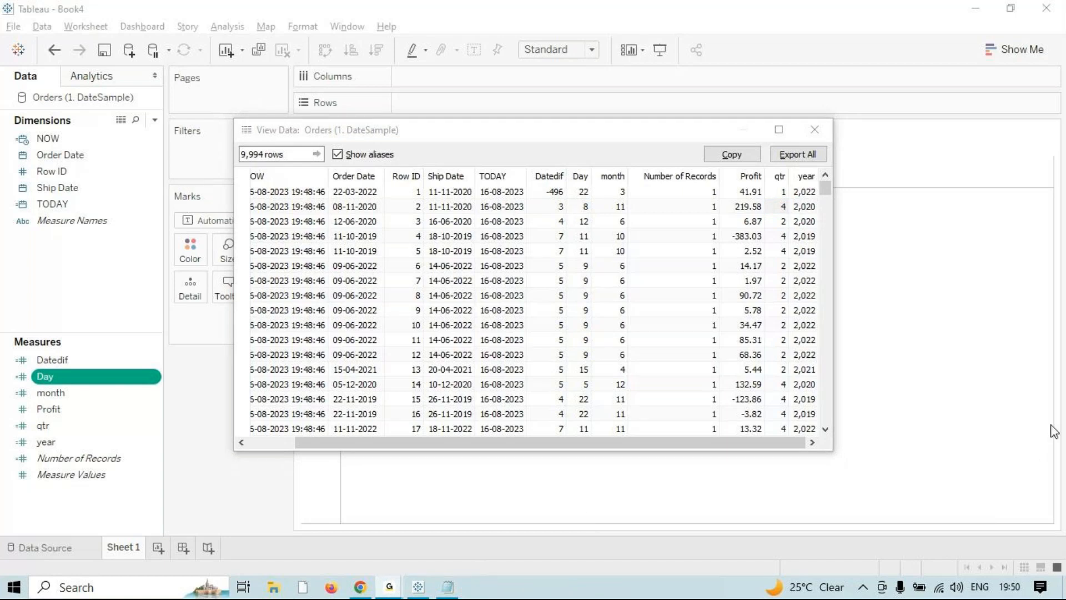
- Close the underlying data view and look up the DATEADD syntax among the Date functions in the calculation editor
{"action": "left_click", "coordinate": [815, 130]}
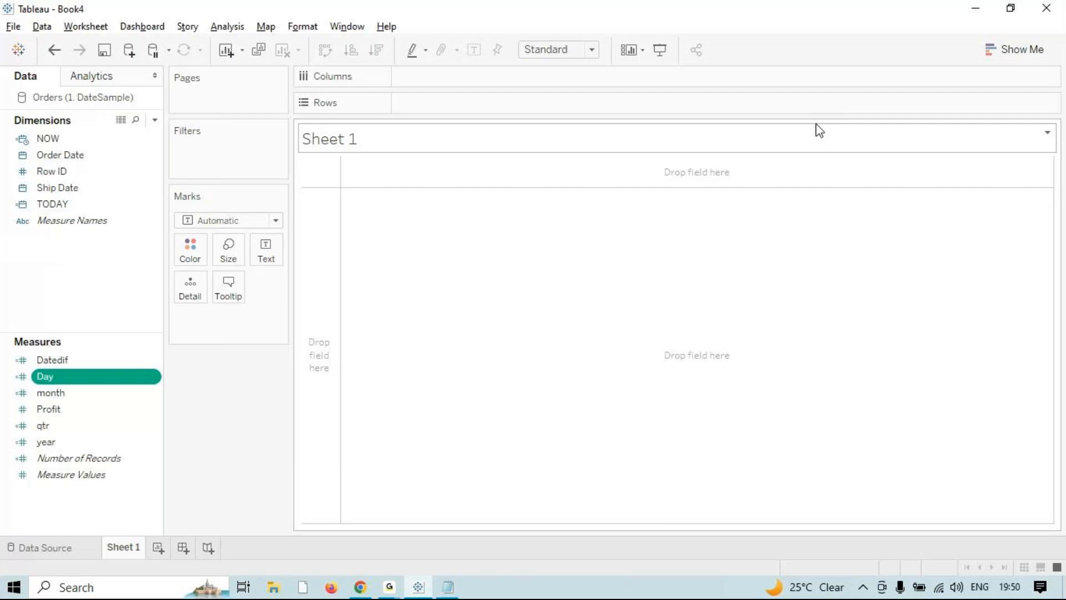
{"action": "left_click", "coordinate": [243, 26]}
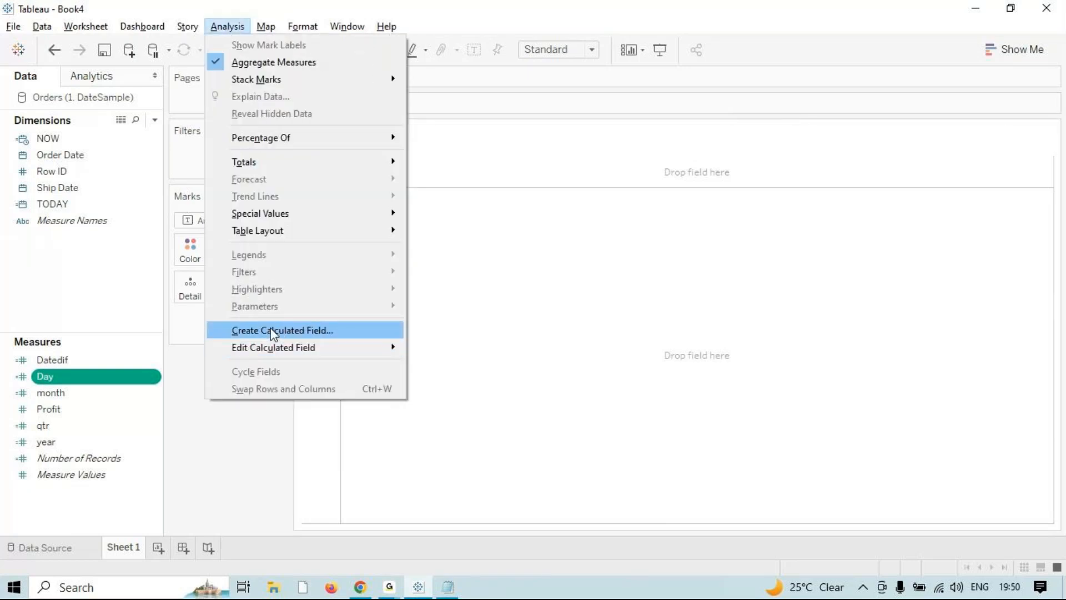
{"action": "left_click", "coordinate": [272, 330]}
{"action": "left_click", "coordinate": [836, 153]}
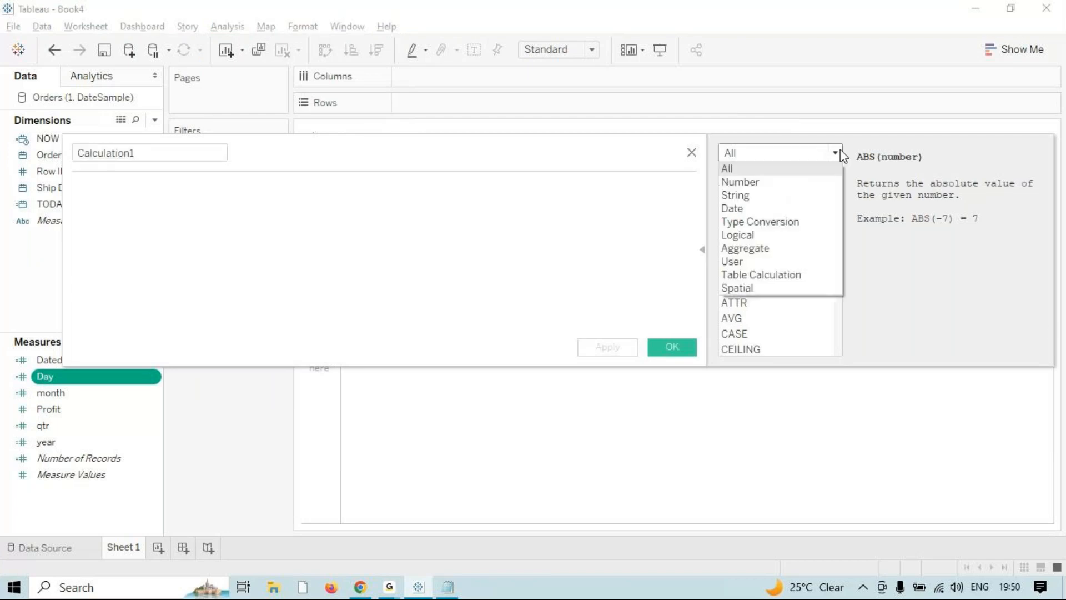
{"action": "left_click", "coordinate": [777, 211]}
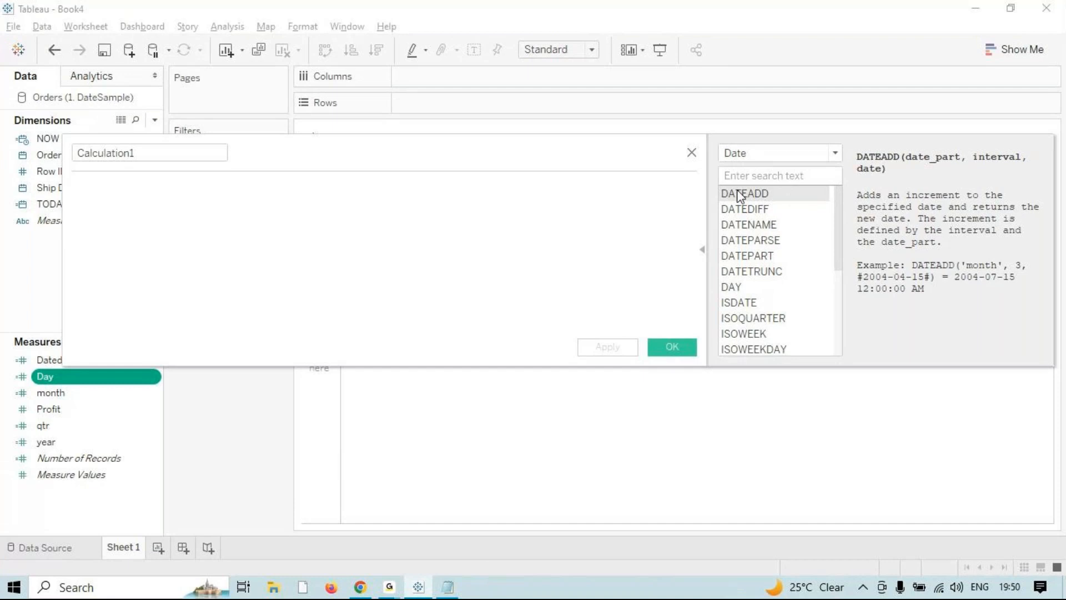
{"action": "left_click", "coordinate": [691, 152]}
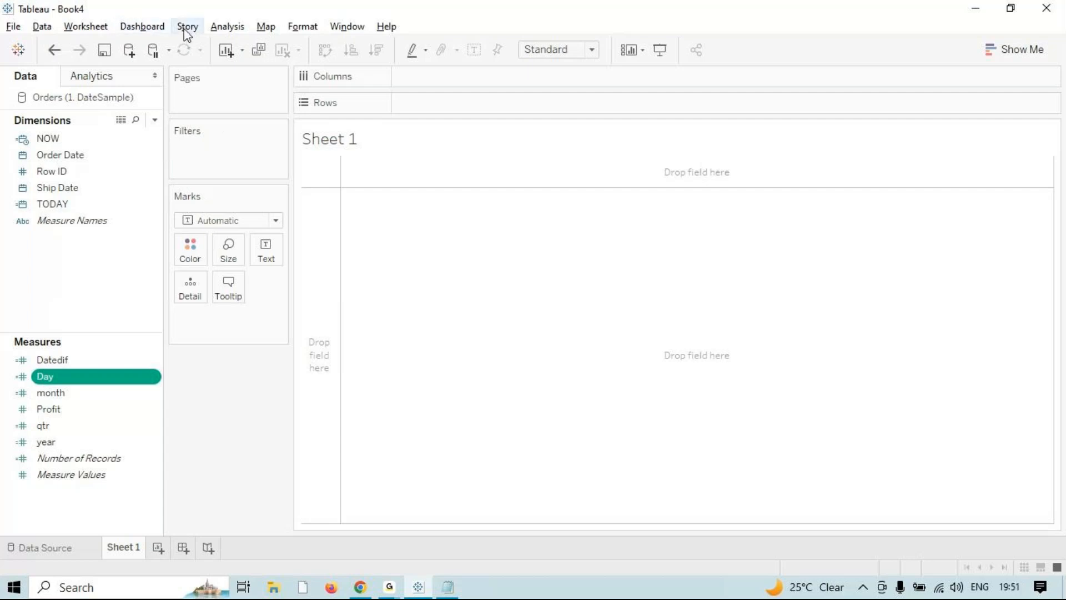
{"action": "left_click", "coordinate": [217, 28]}
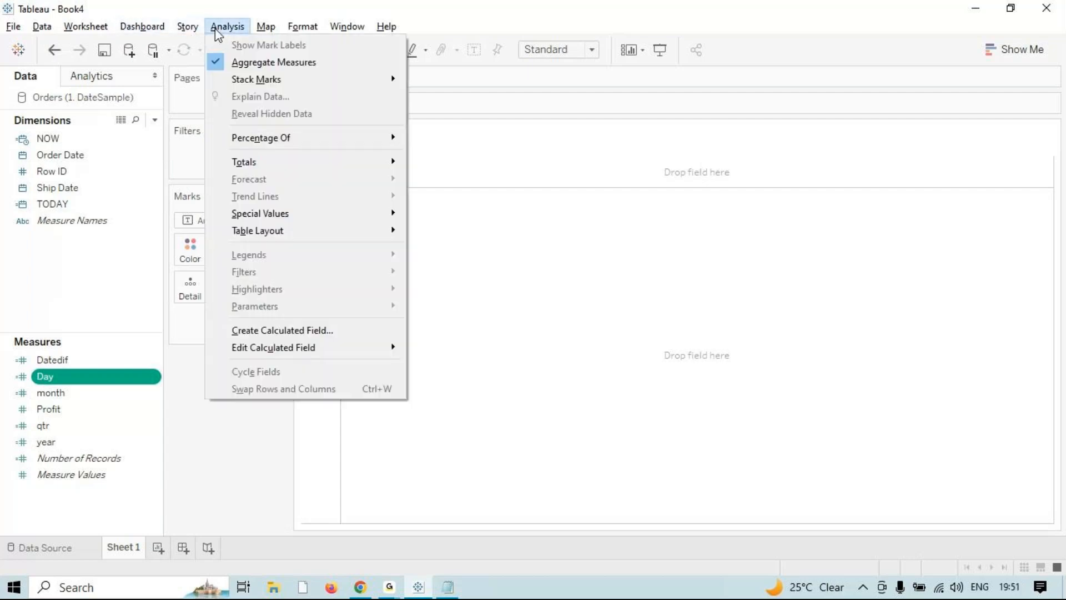
{"action": "left_click", "coordinate": [249, 335]}
{"action": "left_click", "coordinate": [691, 153]}
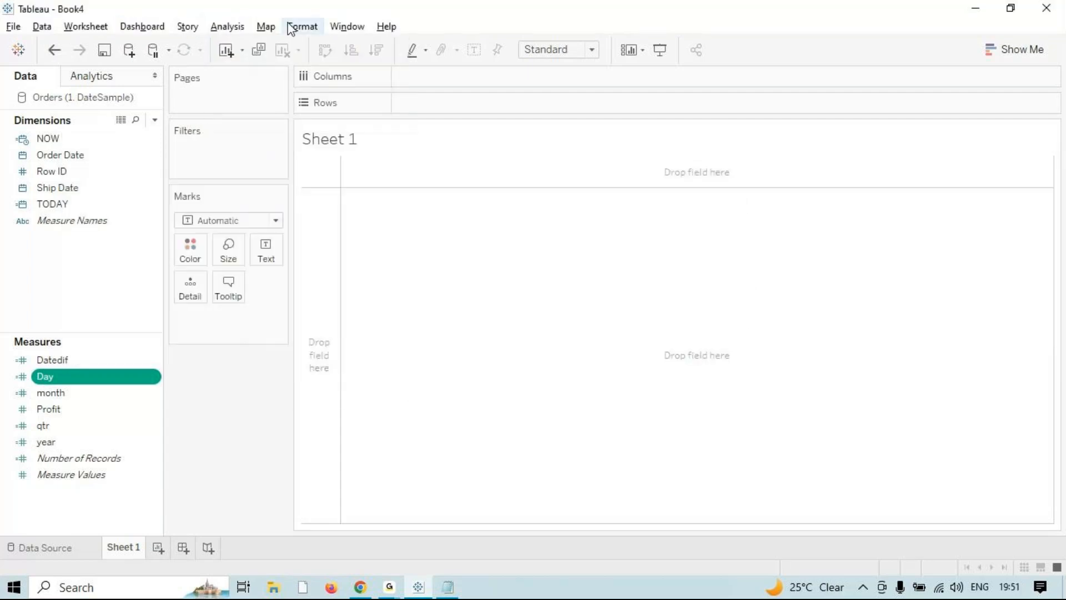
- Start a new calculated field named dateadd and insert the DATEADD function into its formula
{"action": "left_click", "coordinate": [236, 31]}
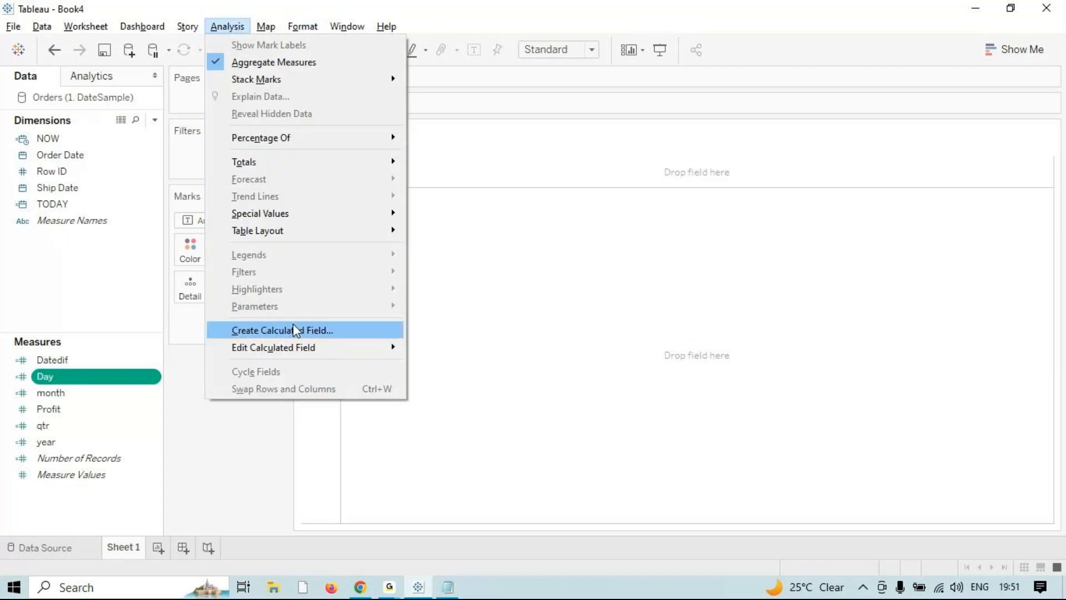
{"action": "left_click", "coordinate": [281, 329]}
{"action": "type", "text": "dateadd"}
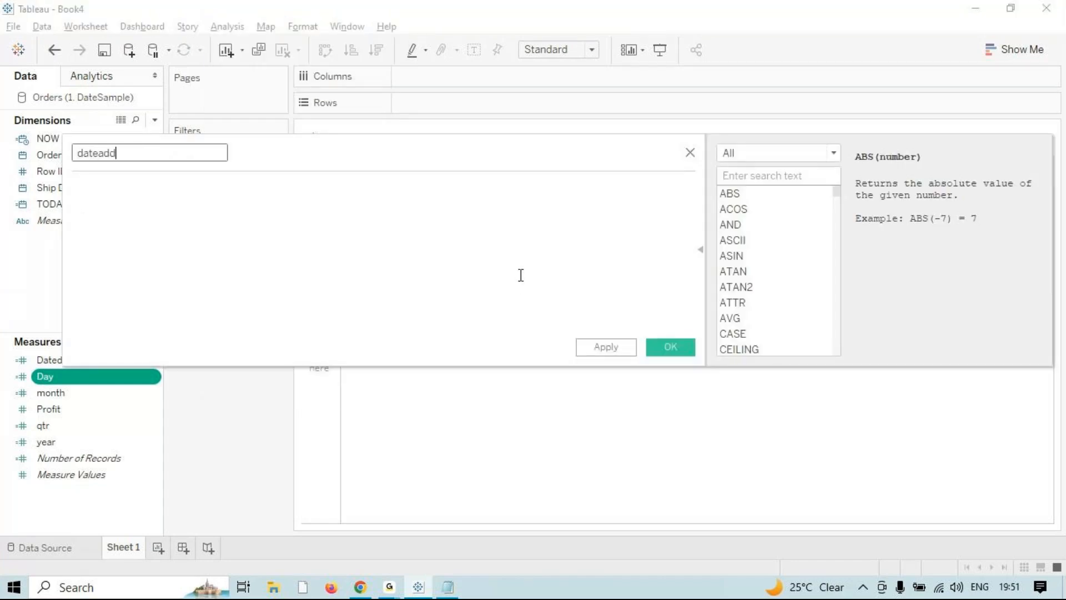
{"action": "left_click", "coordinate": [417, 230]}
{"action": "type", "text": "date"}
{"action": "key", "text": "Down"}
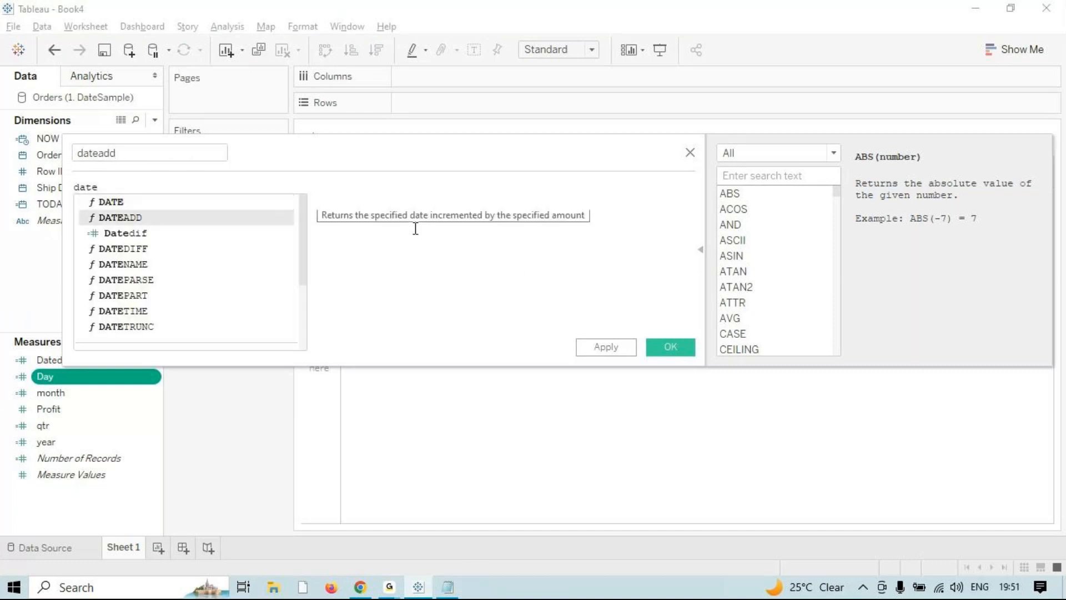
{"action": "key", "text": "Return"}
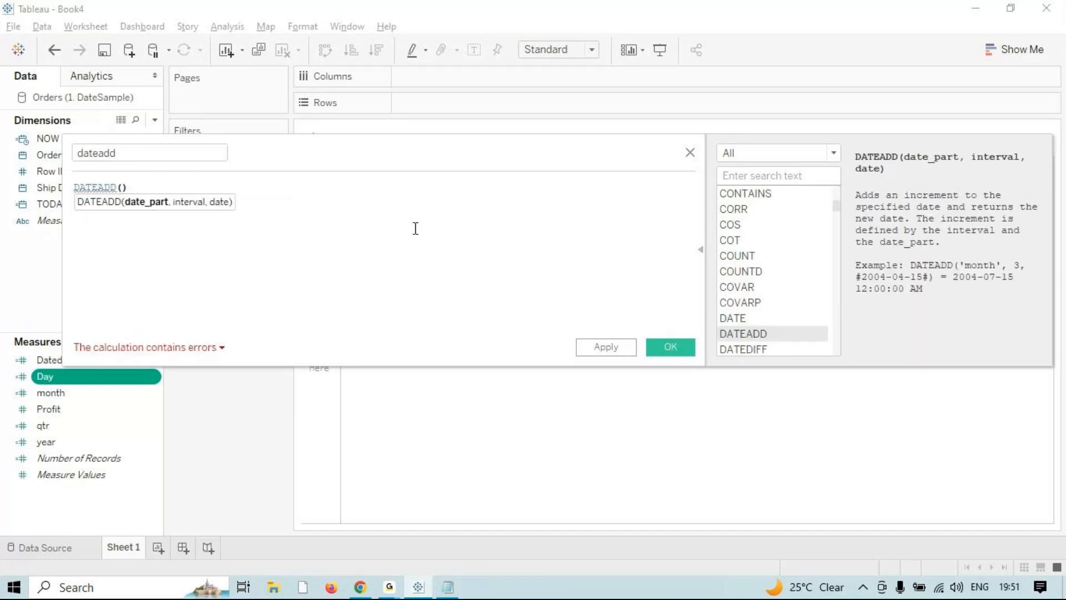
- Complete the formula as DATEADD("day",5,[Order Date]) and save the calculated field
{"action": "type", "text": "'"}
{"action": "type", "text": "day\","}
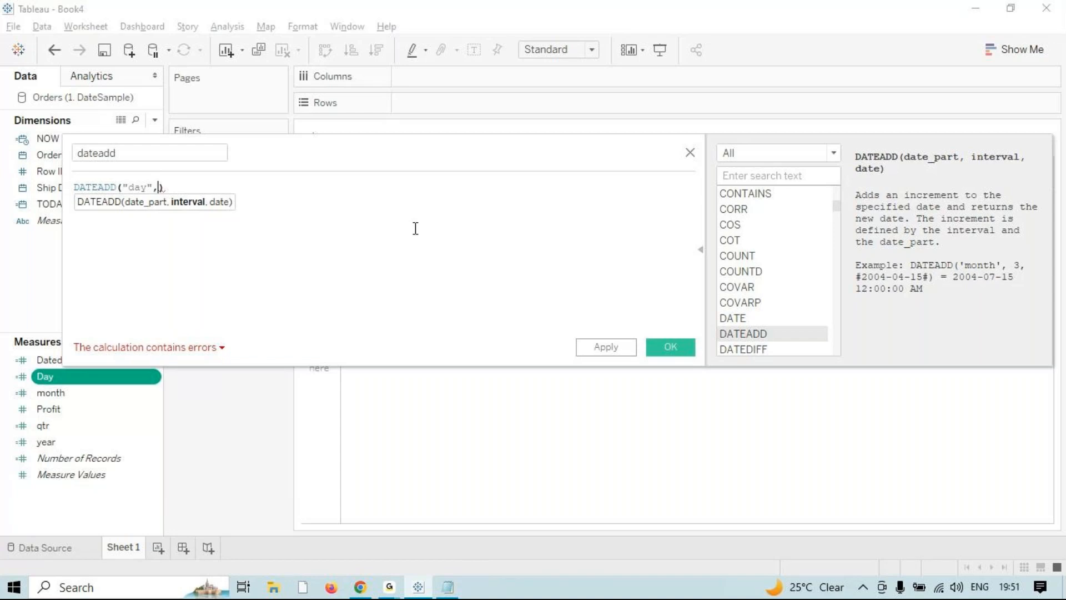
{"action": "type", "text": "5"}
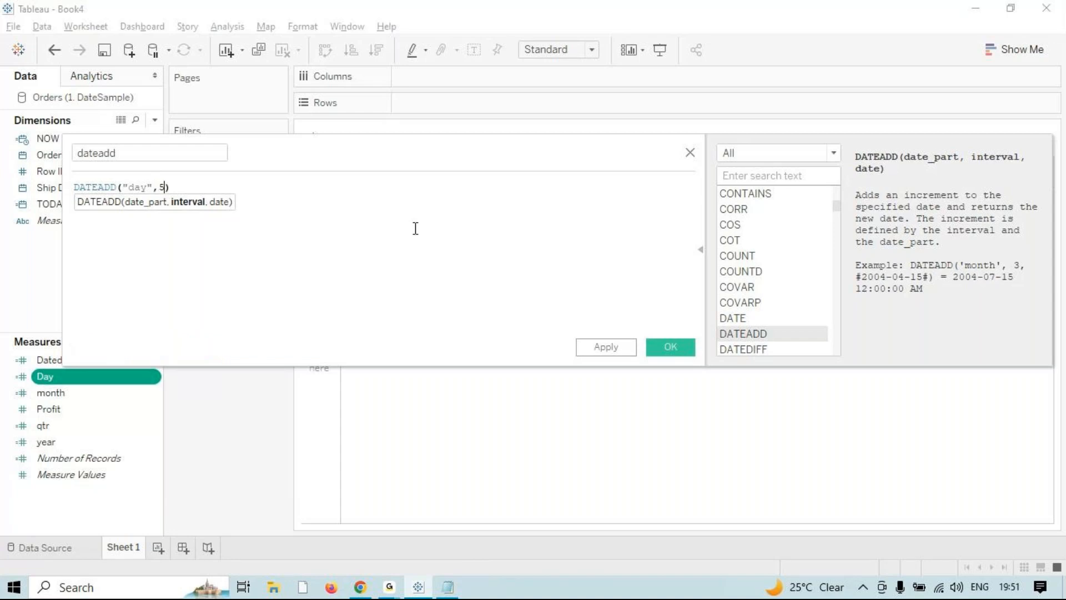
{"action": "type", "text": ","}
{"action": "type", "text": "orde"}
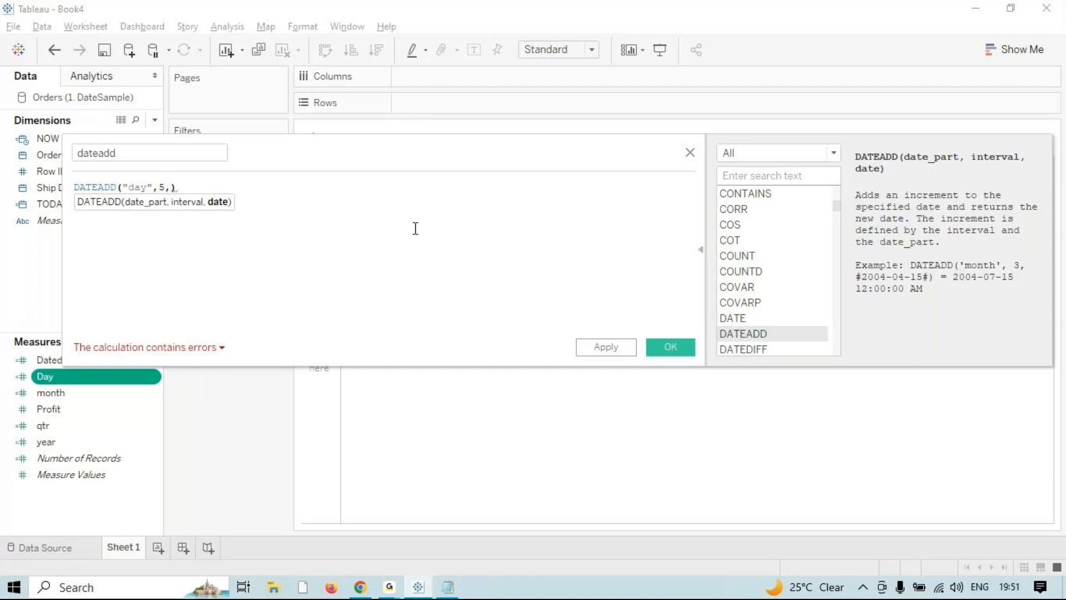
{"action": "key", "text": "Return"}
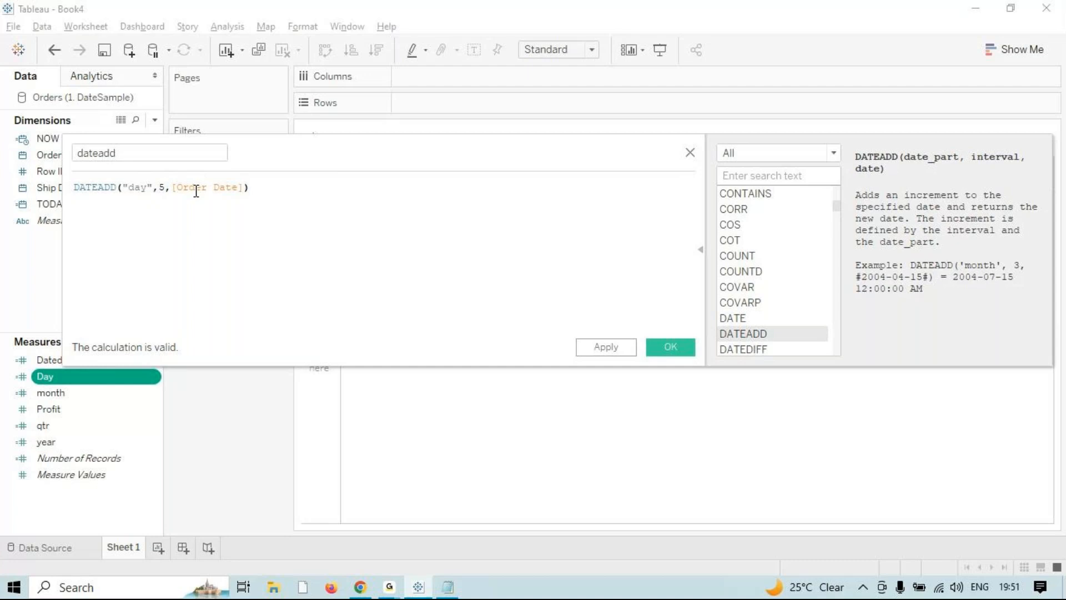
{"action": "left_click", "coordinate": [605, 346]}
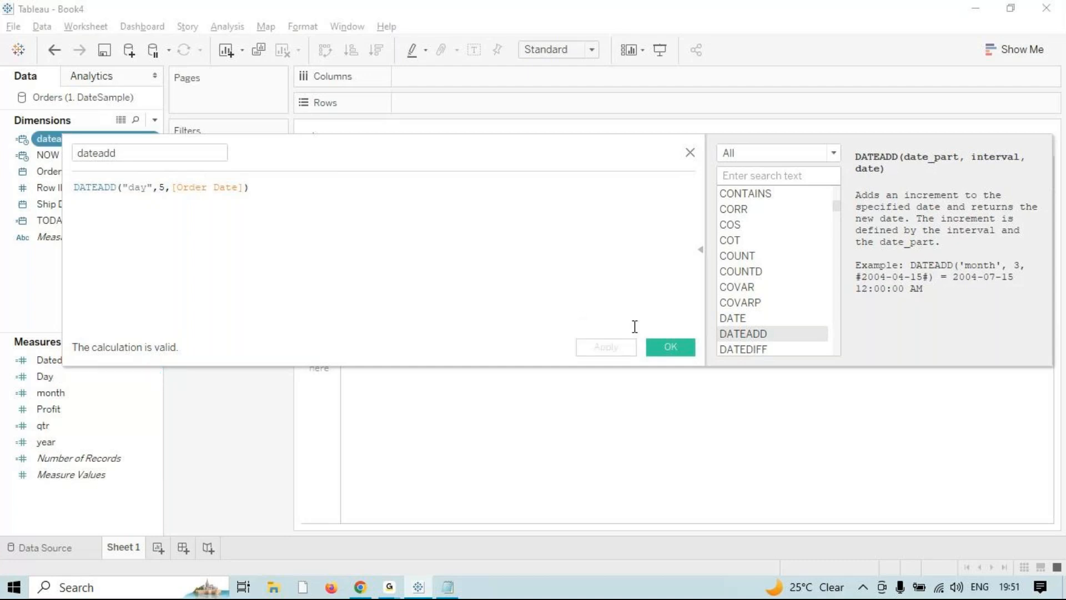
{"action": "left_click", "coordinate": [668, 347]}
- View the underlying Orders data and compare the dateadd values with Order Date in the first two rows
{"action": "left_click", "coordinate": [122, 120]}
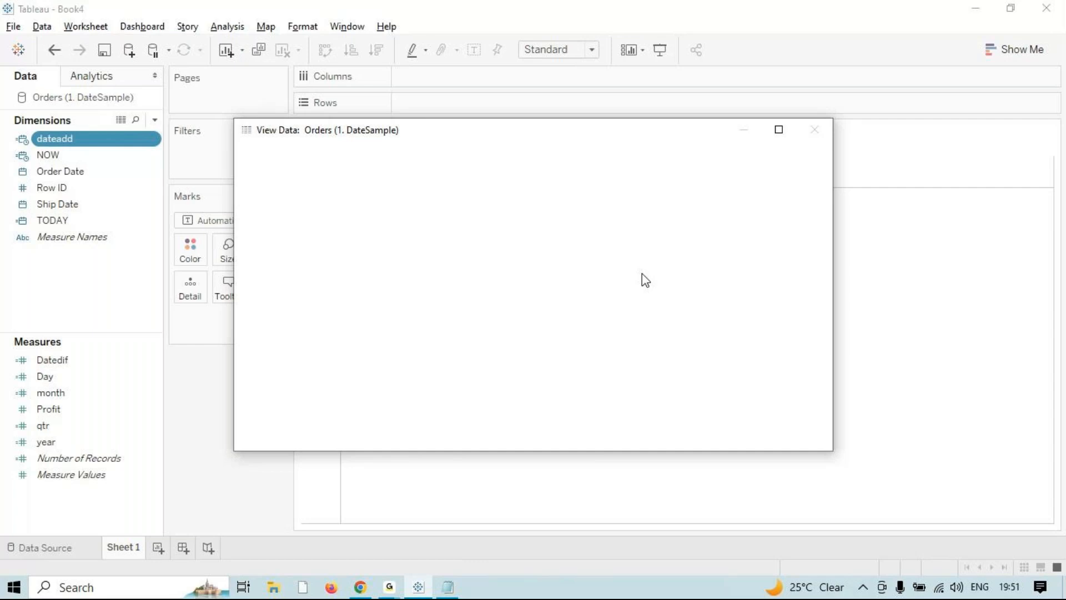
{"action": "left_click_drag", "start_coordinate": [643, 449], "coordinate": [731, 457]}
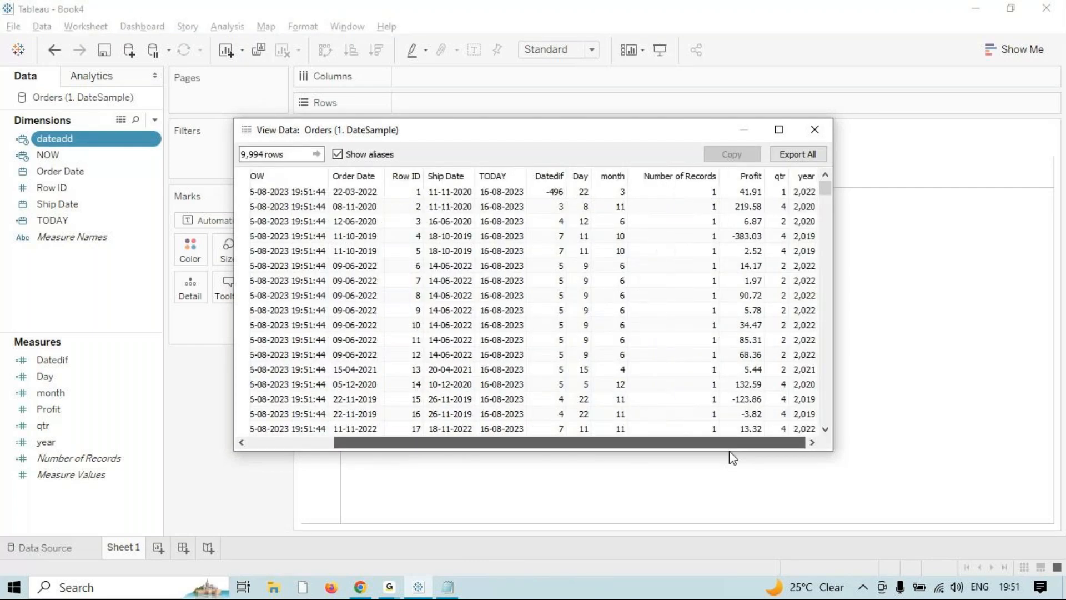
{"action": "left_click_drag", "start_coordinate": [561, 452], "coordinate": [409, 438]}
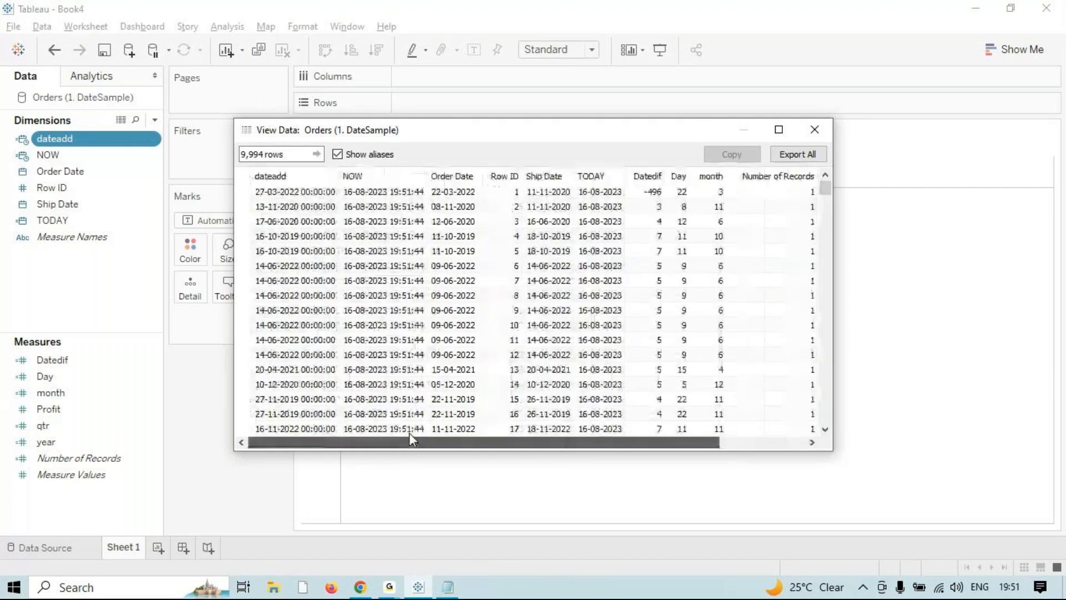
{"action": "left_click", "coordinate": [282, 194]}
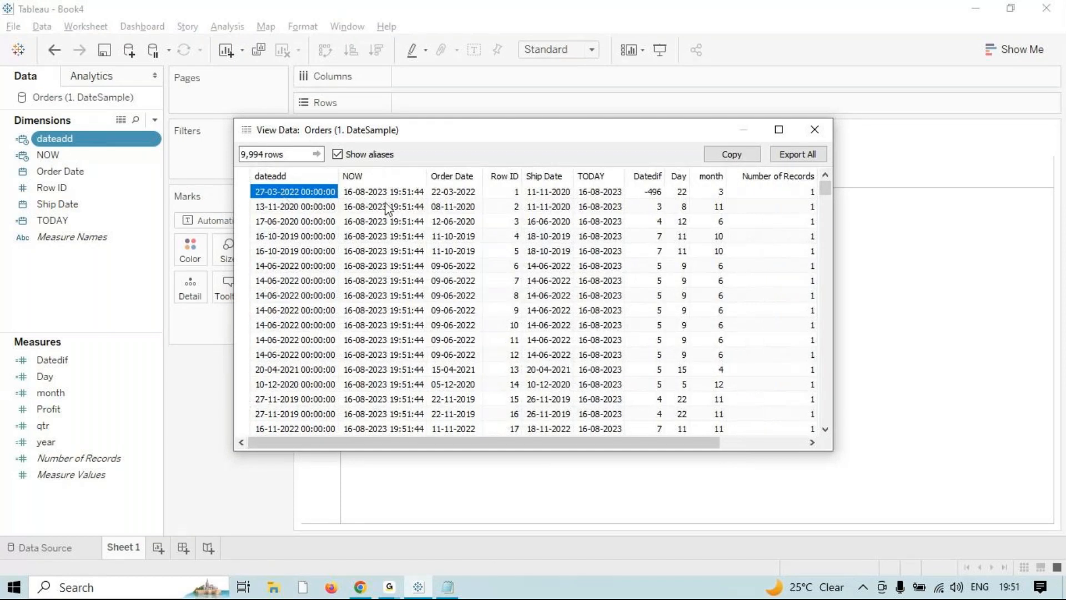
{"action": "left_click", "coordinate": [442, 196]}
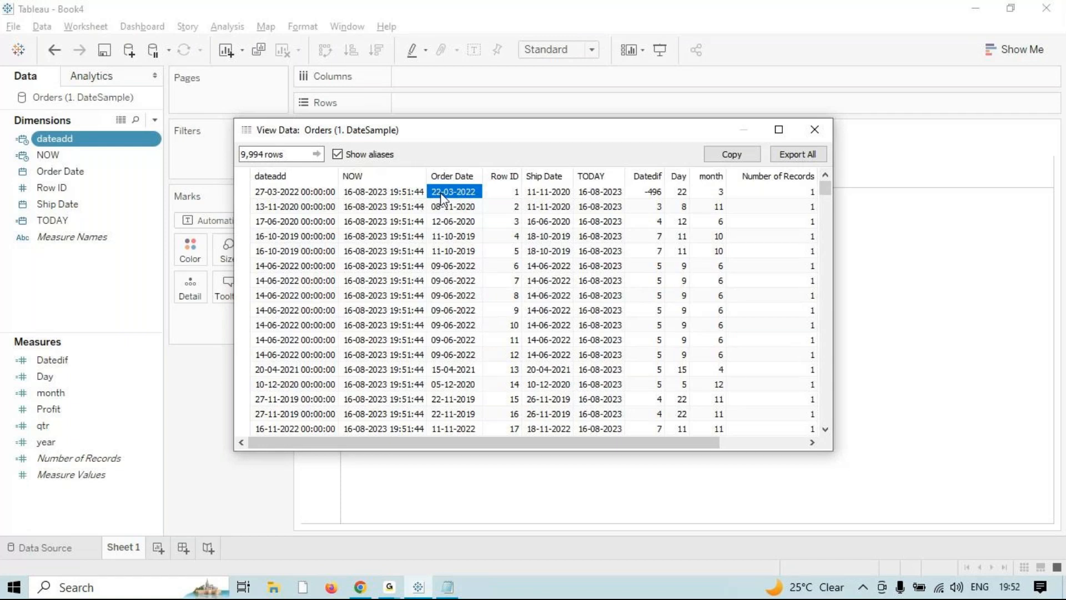
{"action": "left_click", "coordinate": [443, 203]}
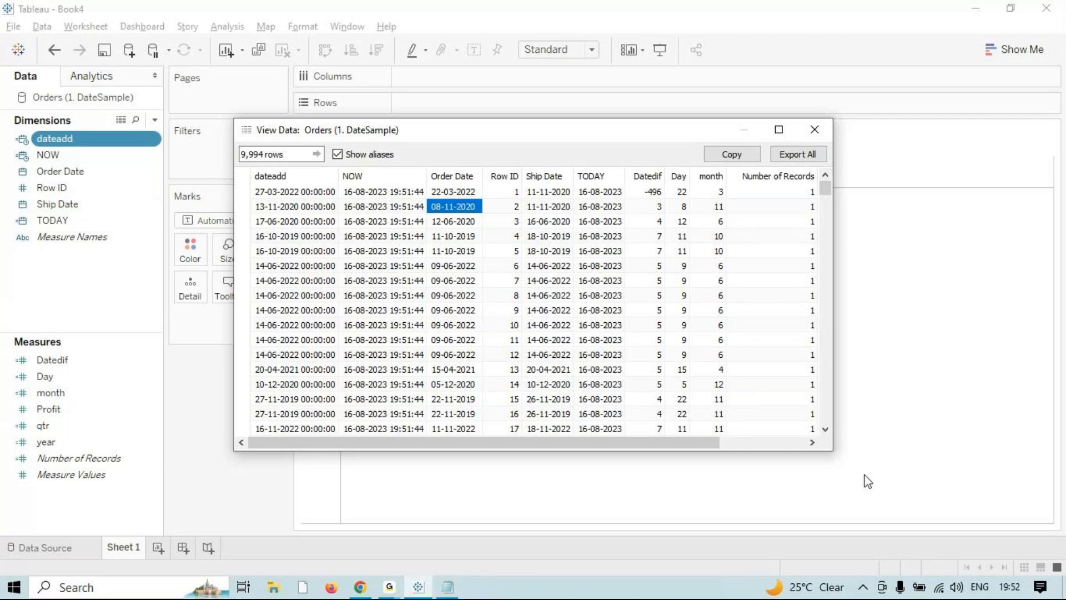
- Close the underlying data view and exit the Book4 workbook
{"action": "left_click", "coordinate": [814, 129]}
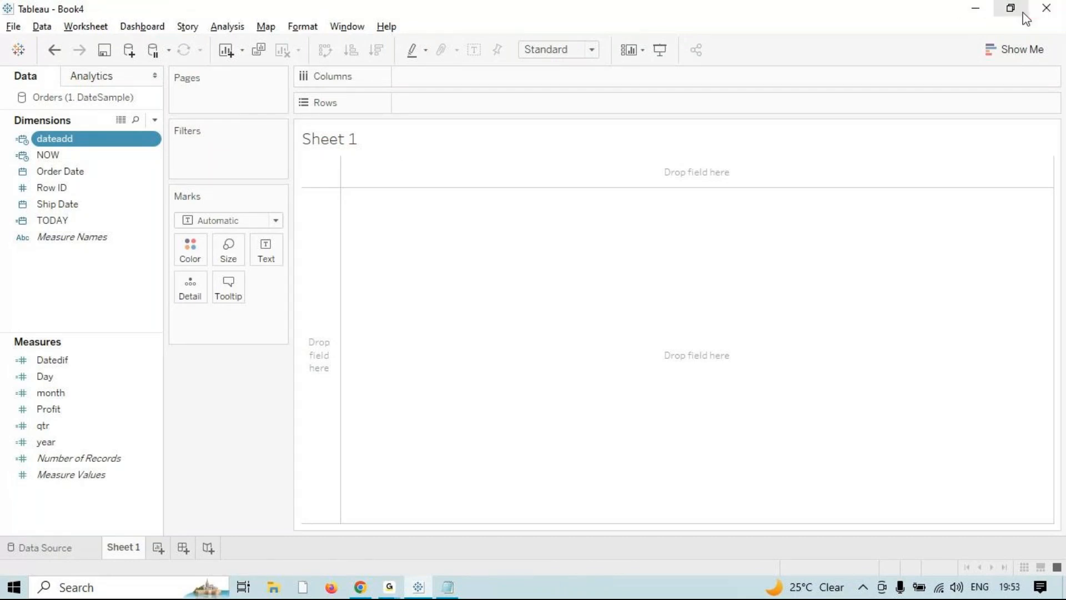
{"action": "left_click", "coordinate": [1040, 12]}
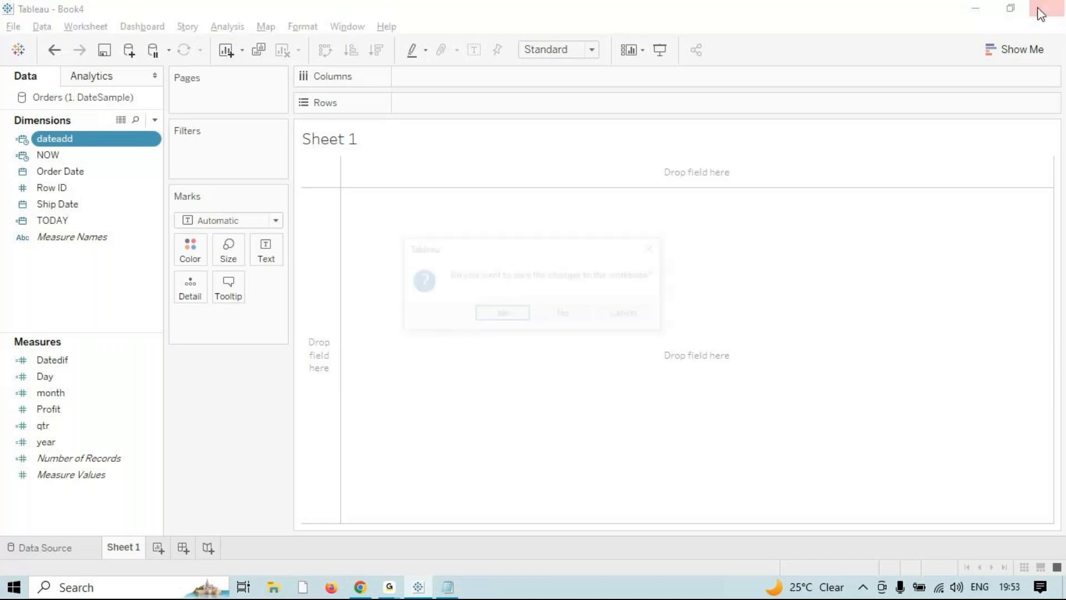